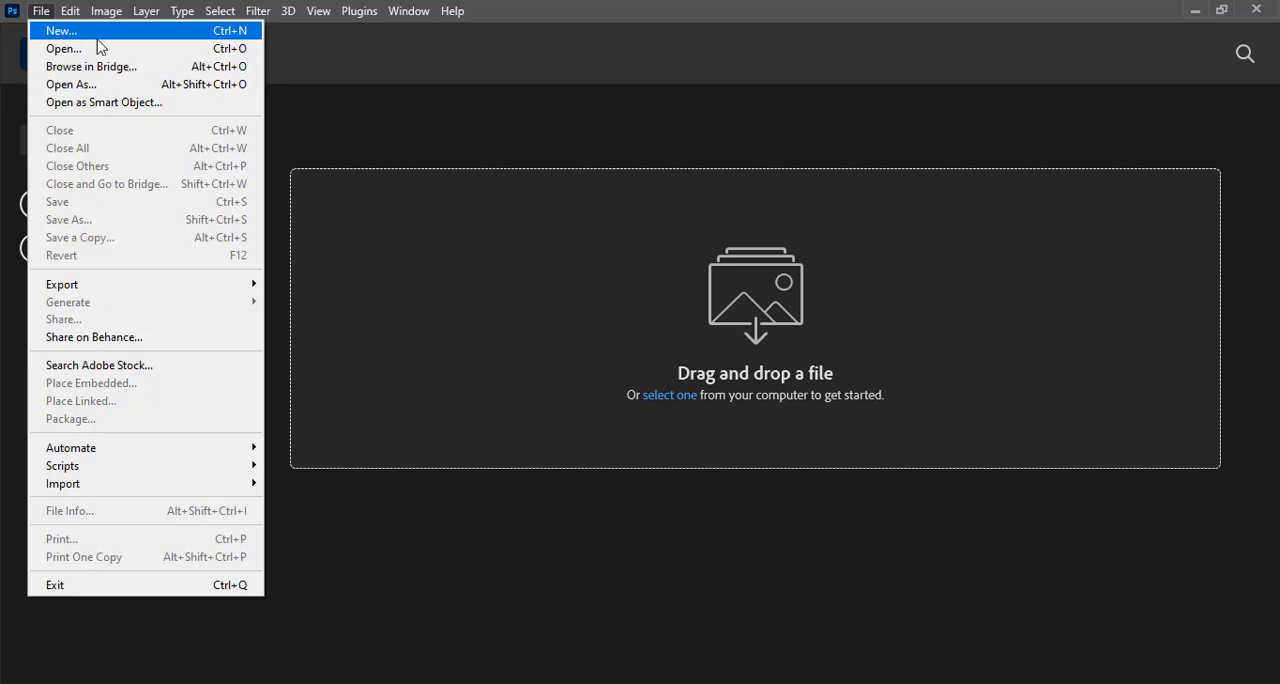
# Start a new document with a width and height of 2000 pixels and a resolution of 100 pixels/inch
pyautogui.click(103, 38)
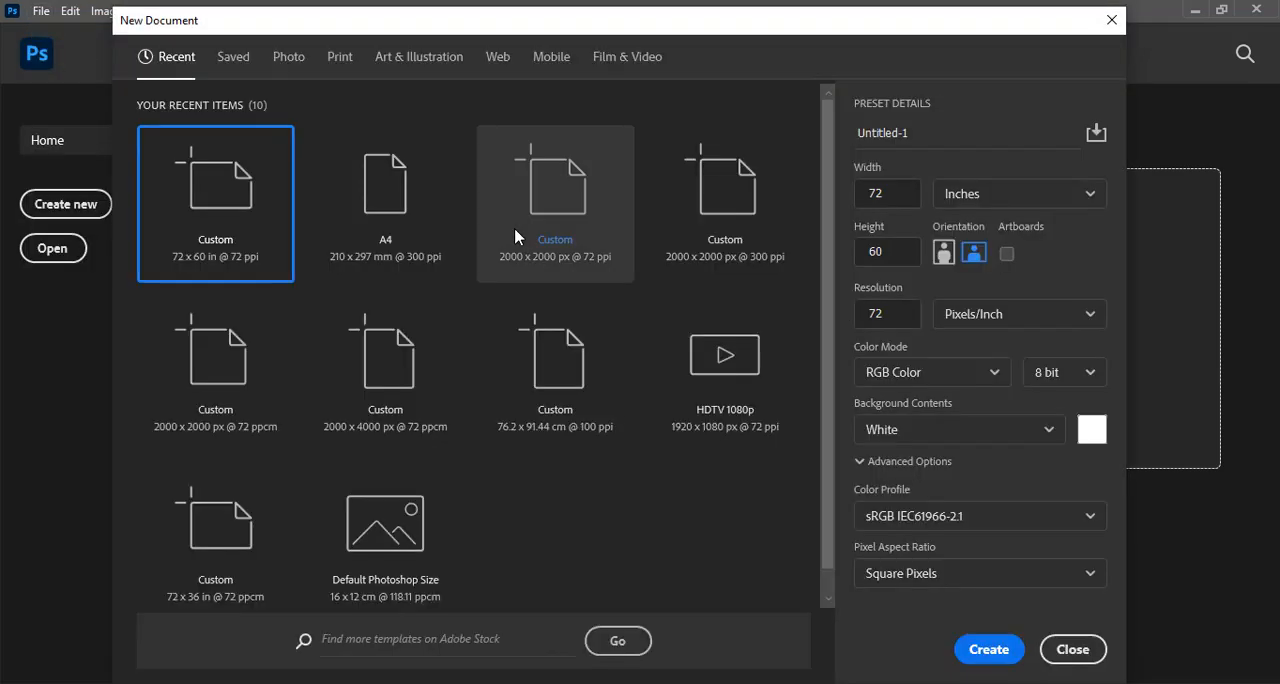
pyautogui.click(976, 193)
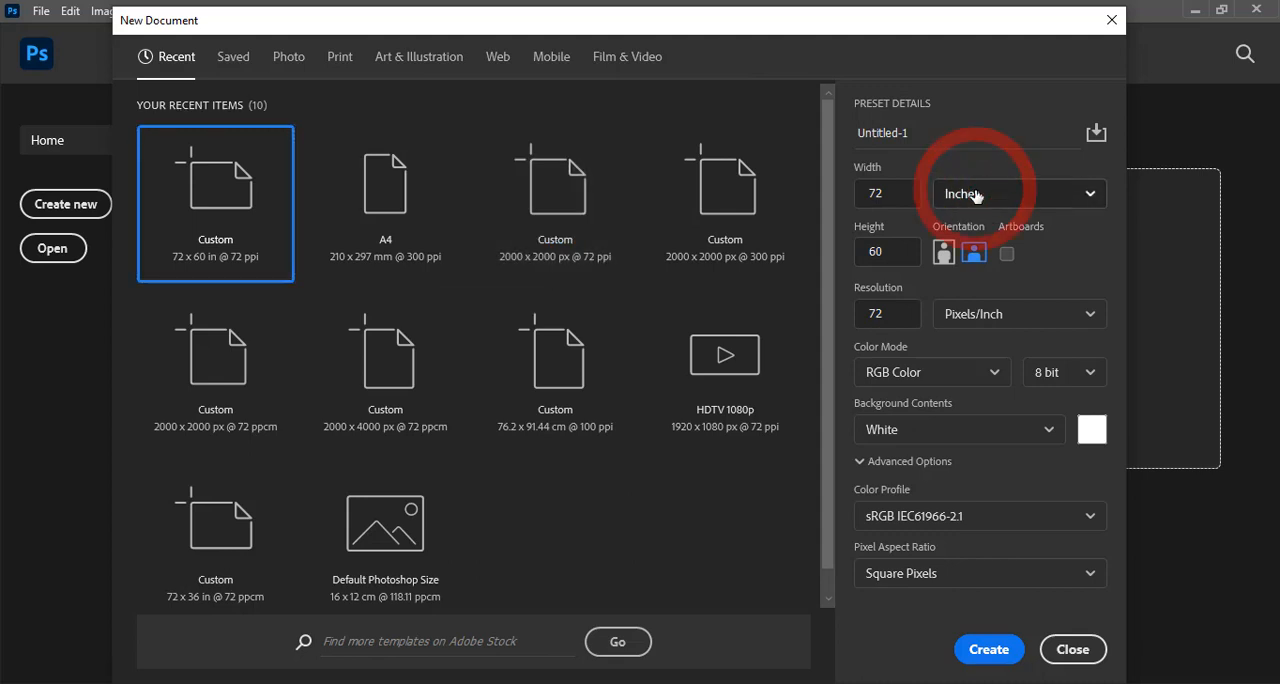
pyautogui.click(962, 232)
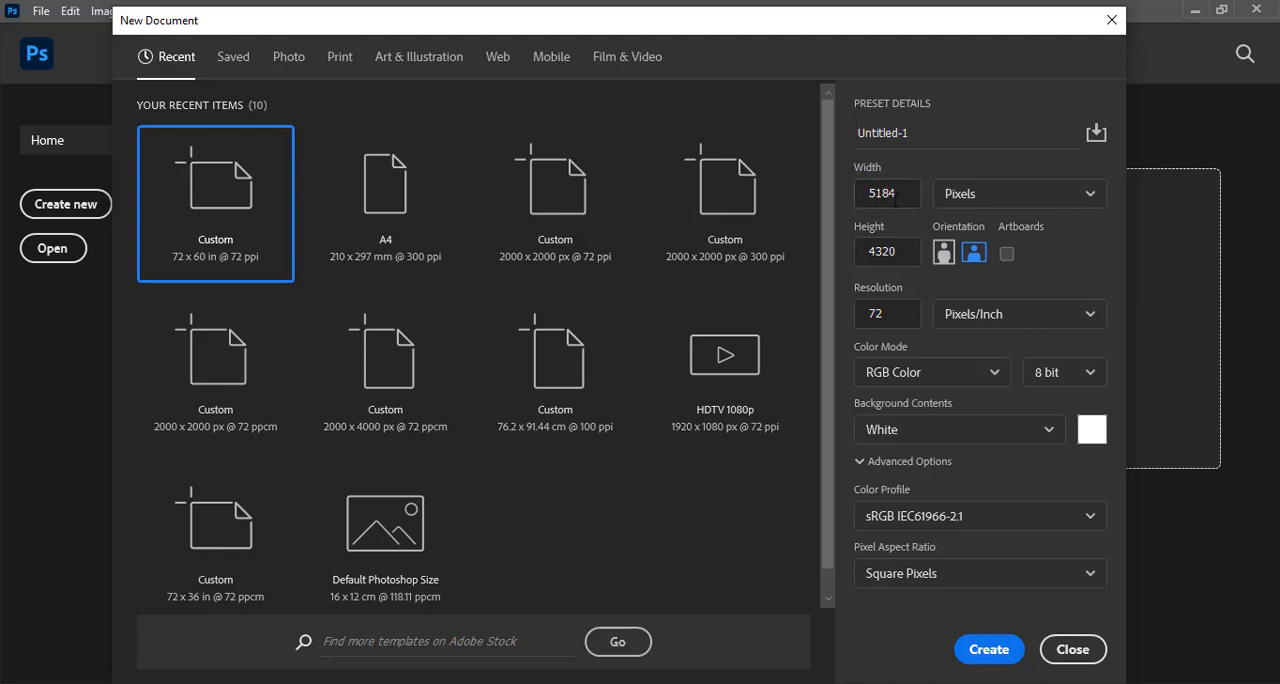
pyautogui.moveTo(885, 193); pyautogui.dragTo(853, 198)
pyautogui.write('2')
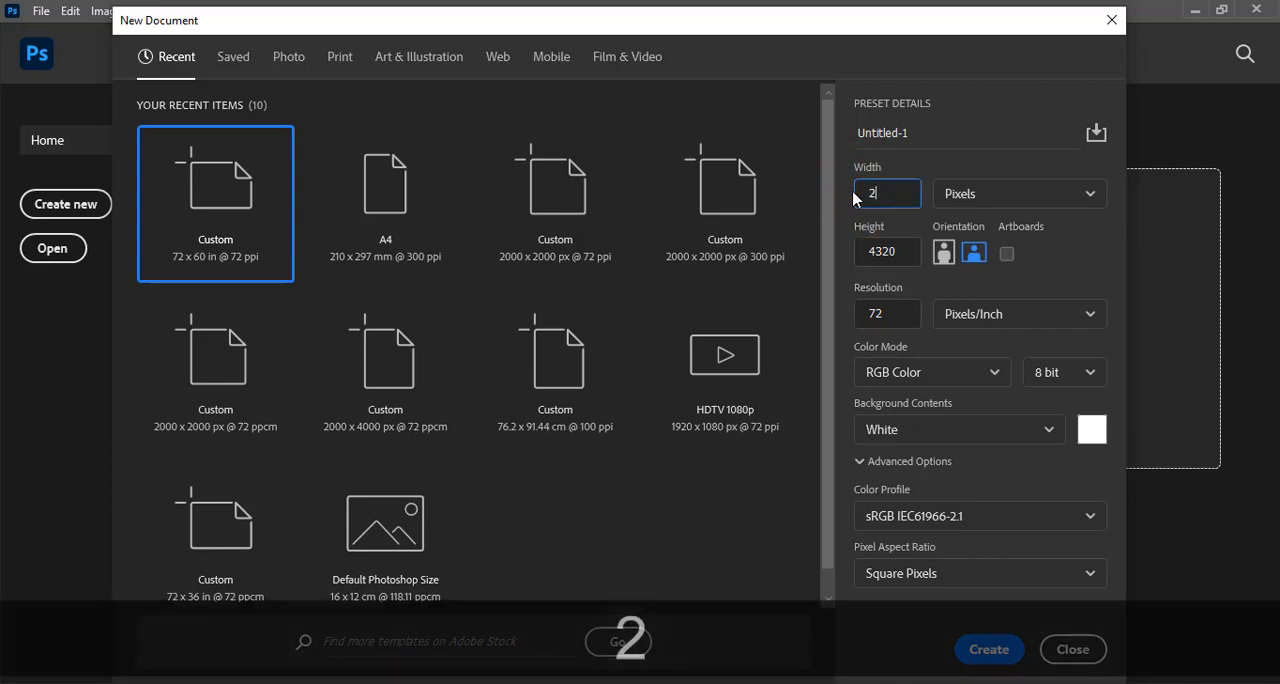
pyautogui.write('000')
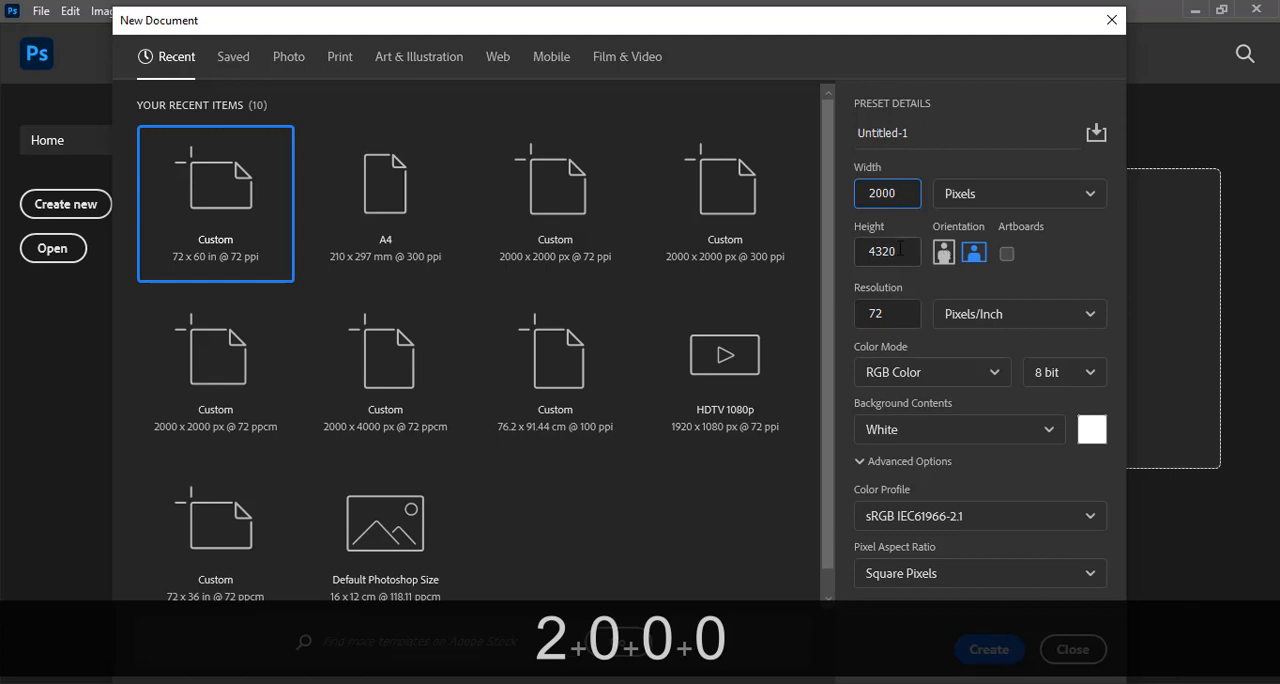
pyautogui.moveTo(901, 249); pyautogui.dragTo(793, 258)
pyautogui.write('2')
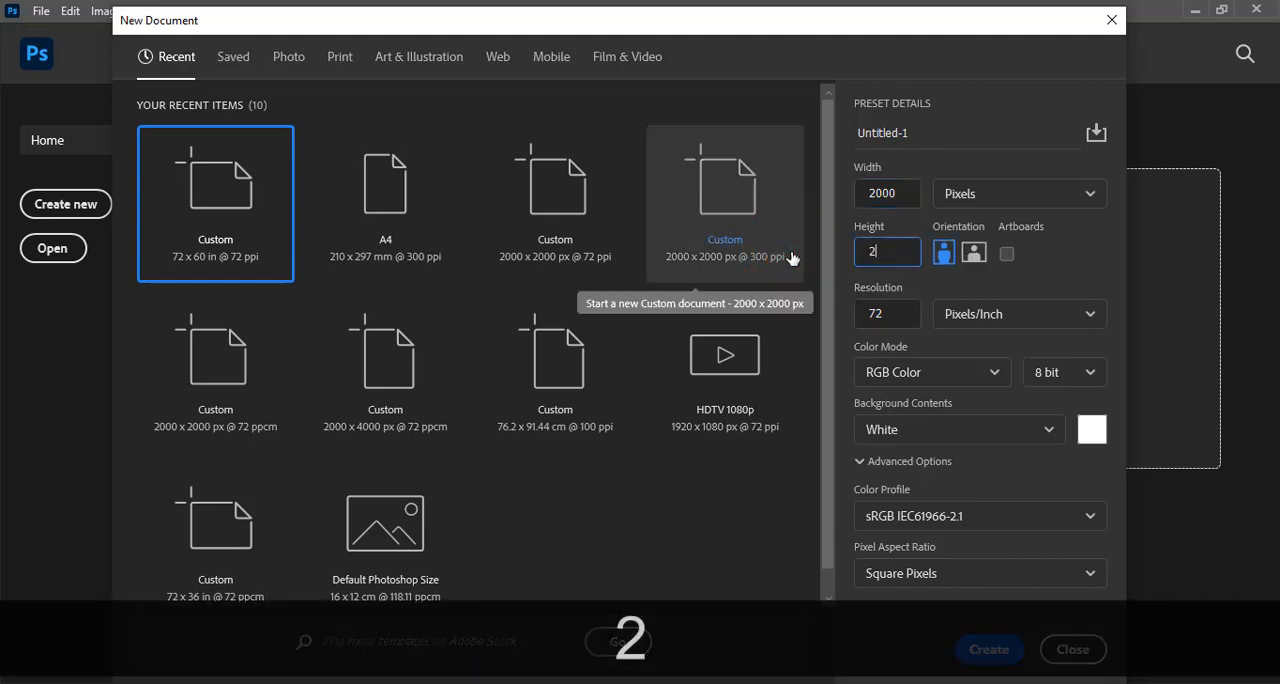
pyautogui.write('000')
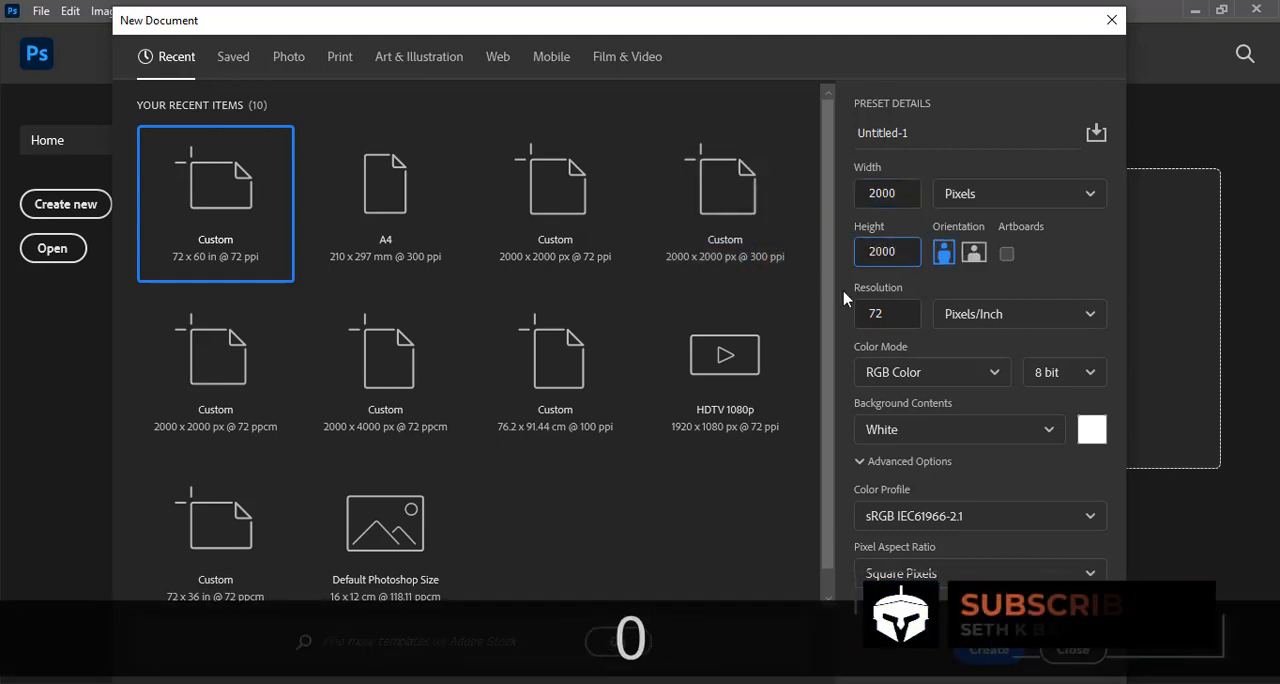
pyautogui.moveTo(900, 313); pyautogui.dragTo(845, 313)
pyautogui.write('100')
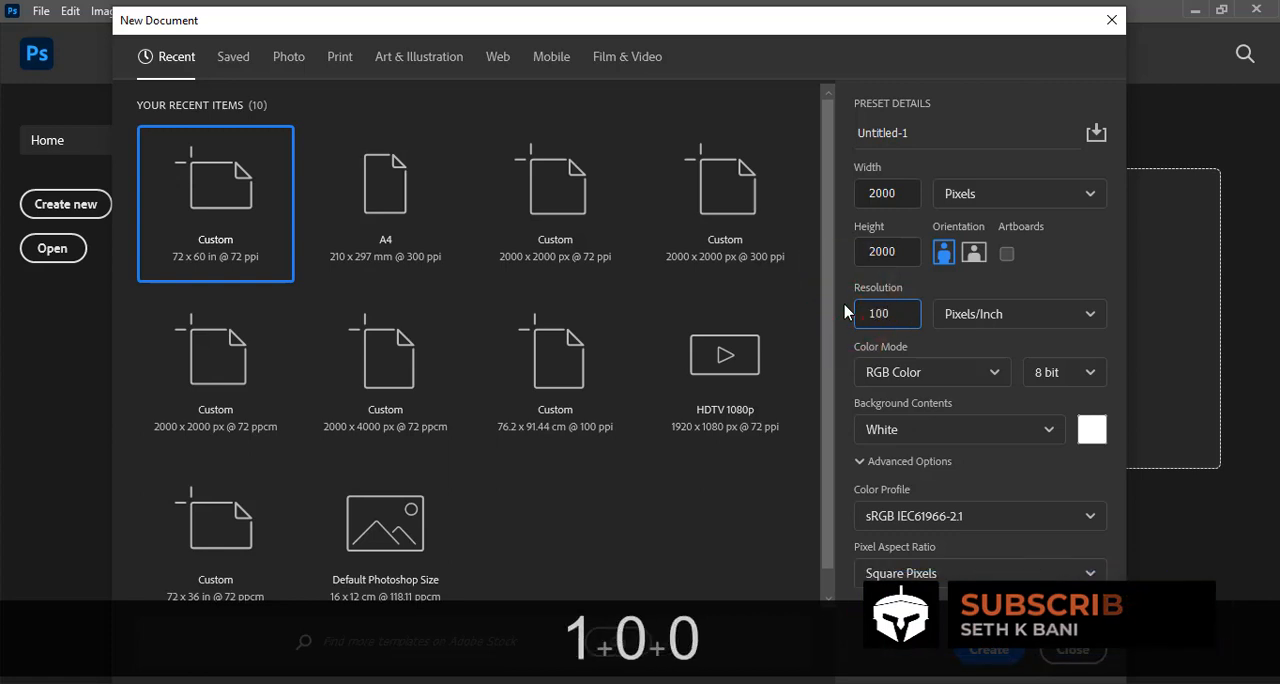
# Keep the background white, name the document TRAVEL FLYER and create it
pyautogui.click(1091, 434)
pyautogui.click(1203, 187)
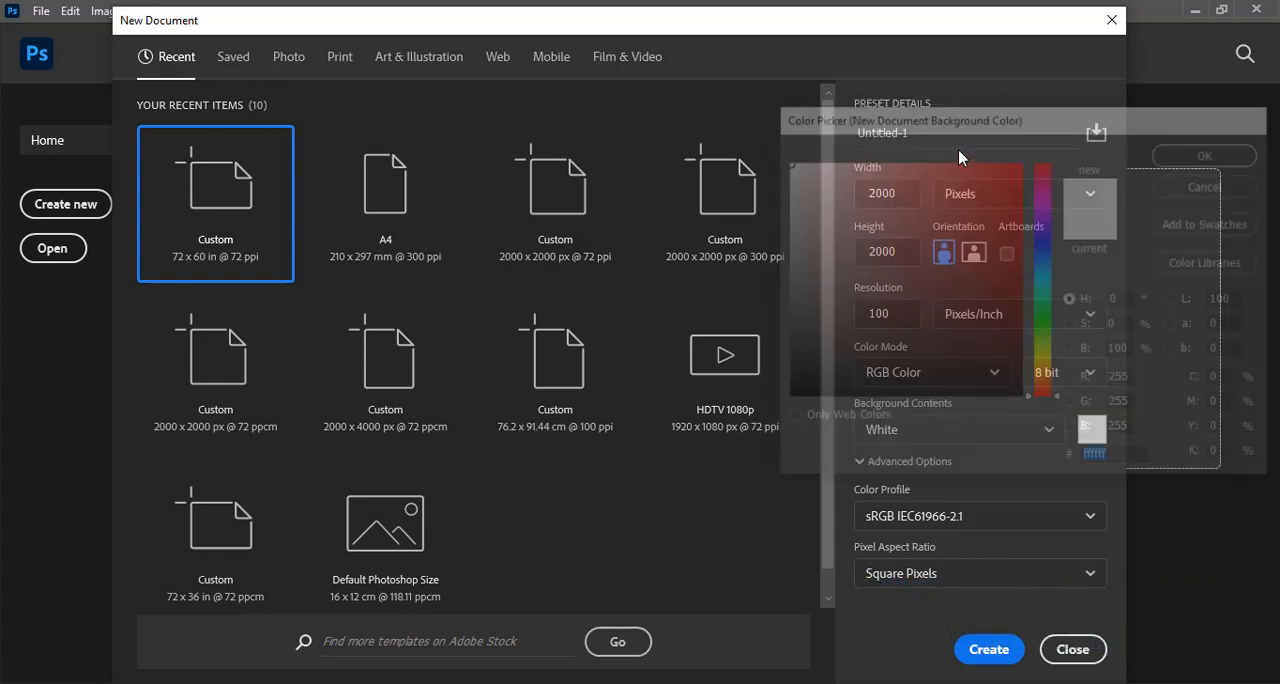
pyautogui.click(831, 137)
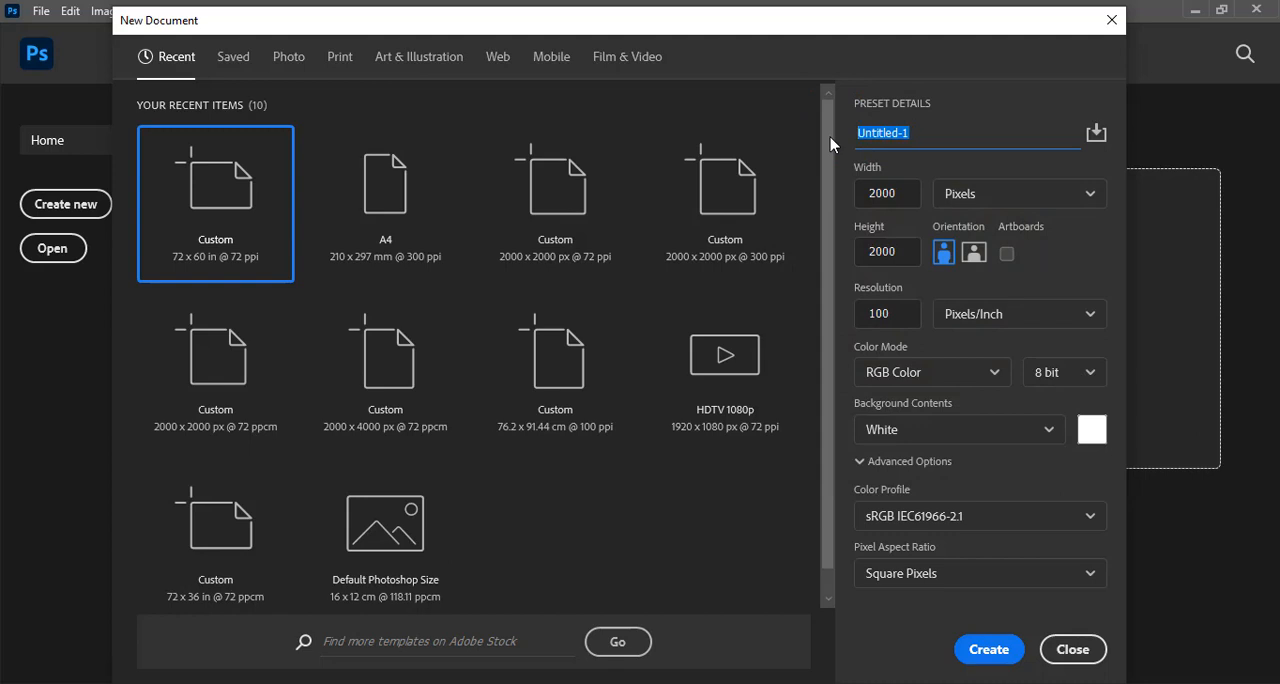
pyautogui.write('TRAVEL ')
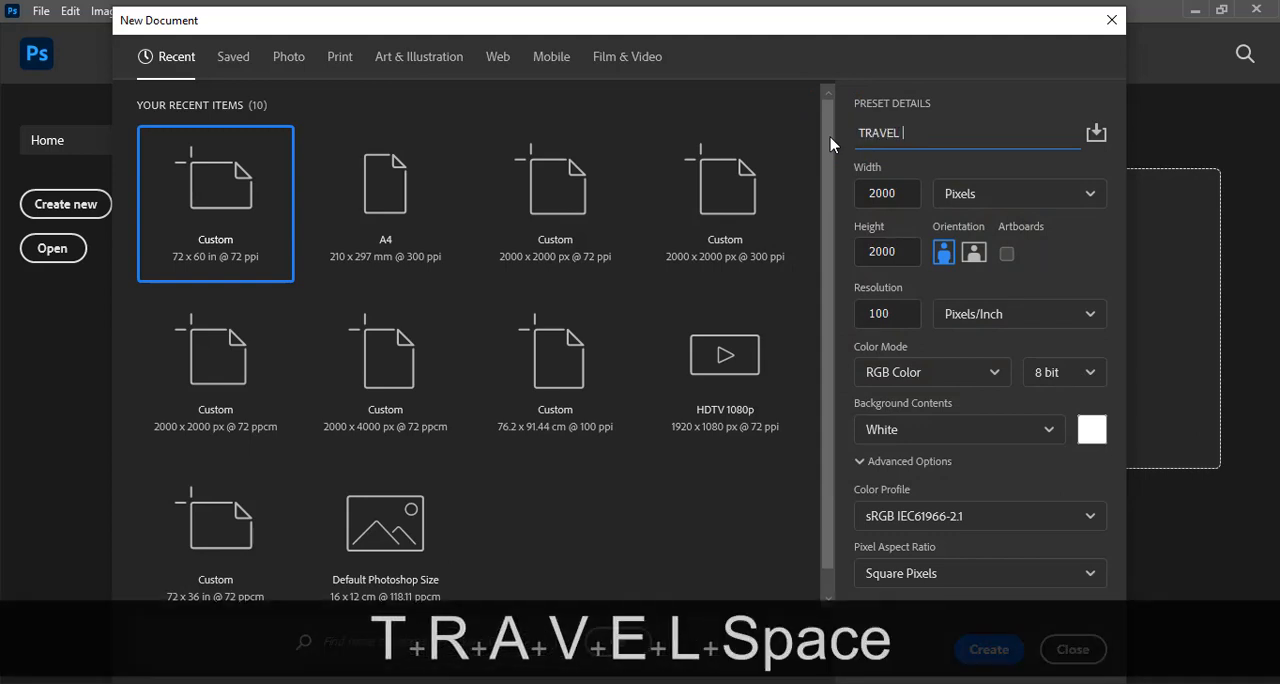
pyautogui.write('FLYER')
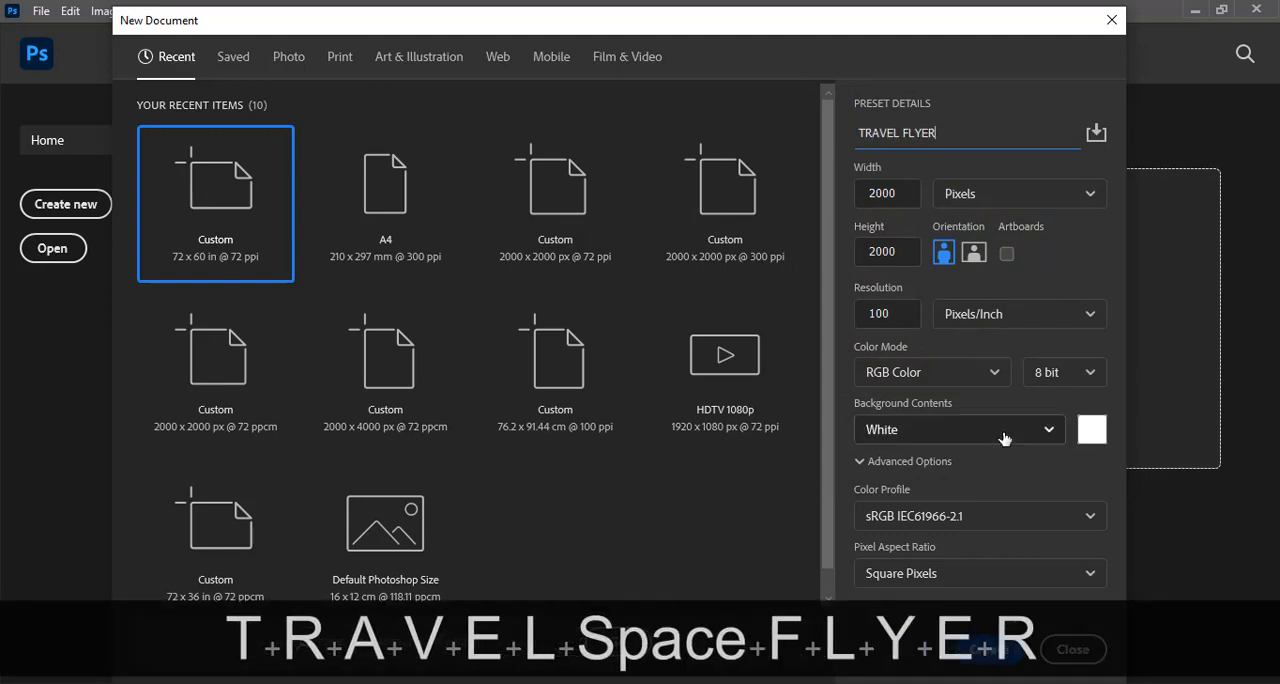
pyautogui.click(989, 655)
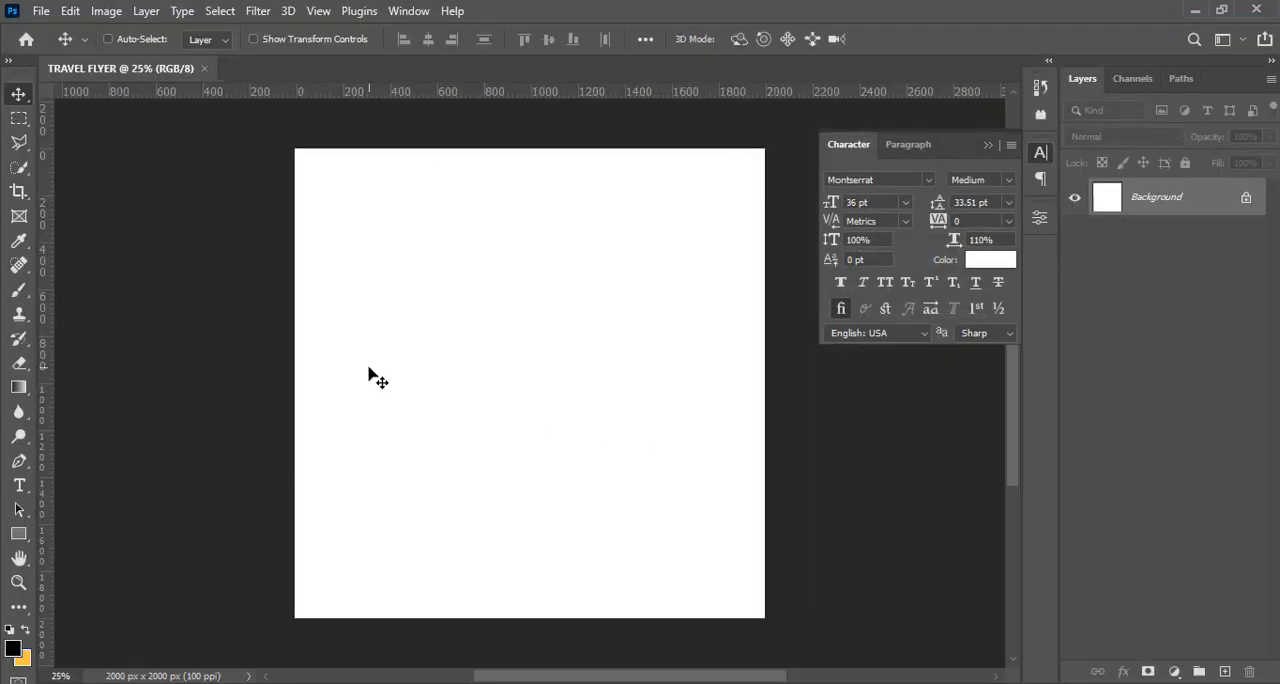
# Add a guide layout with 8 columns, 8 rows and 100 px margins on all sides
pyautogui.click(318, 11)
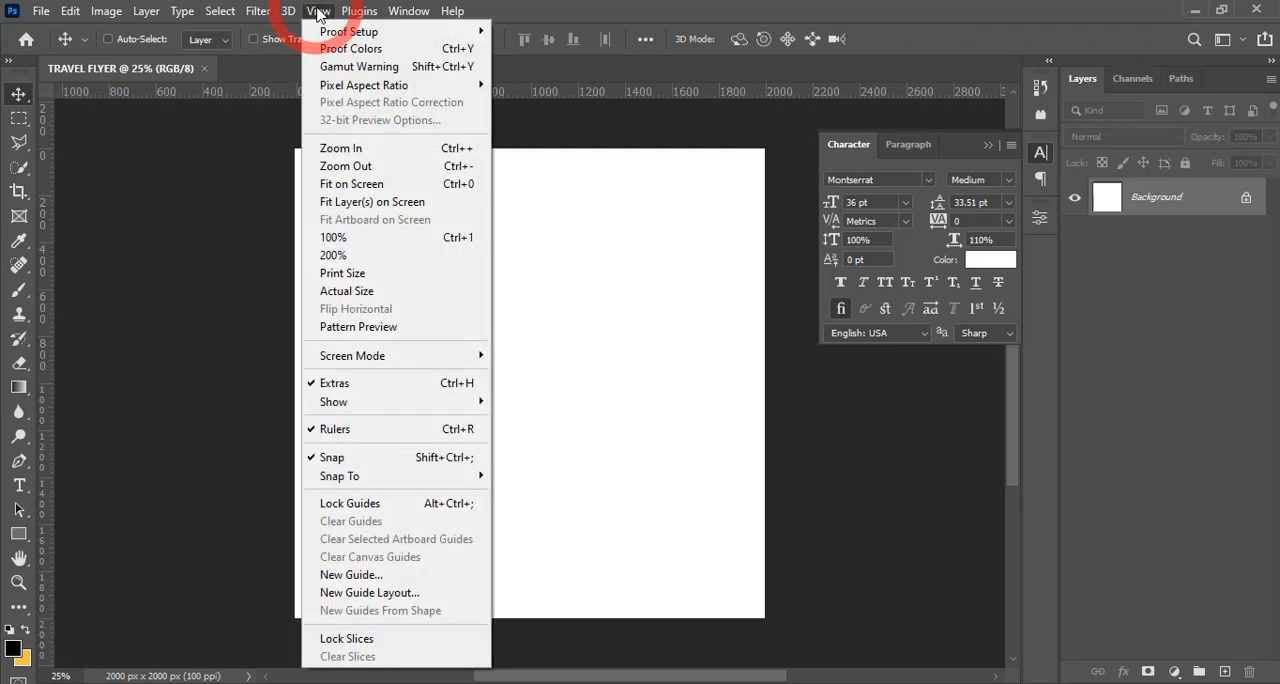
pyautogui.click(371, 596)
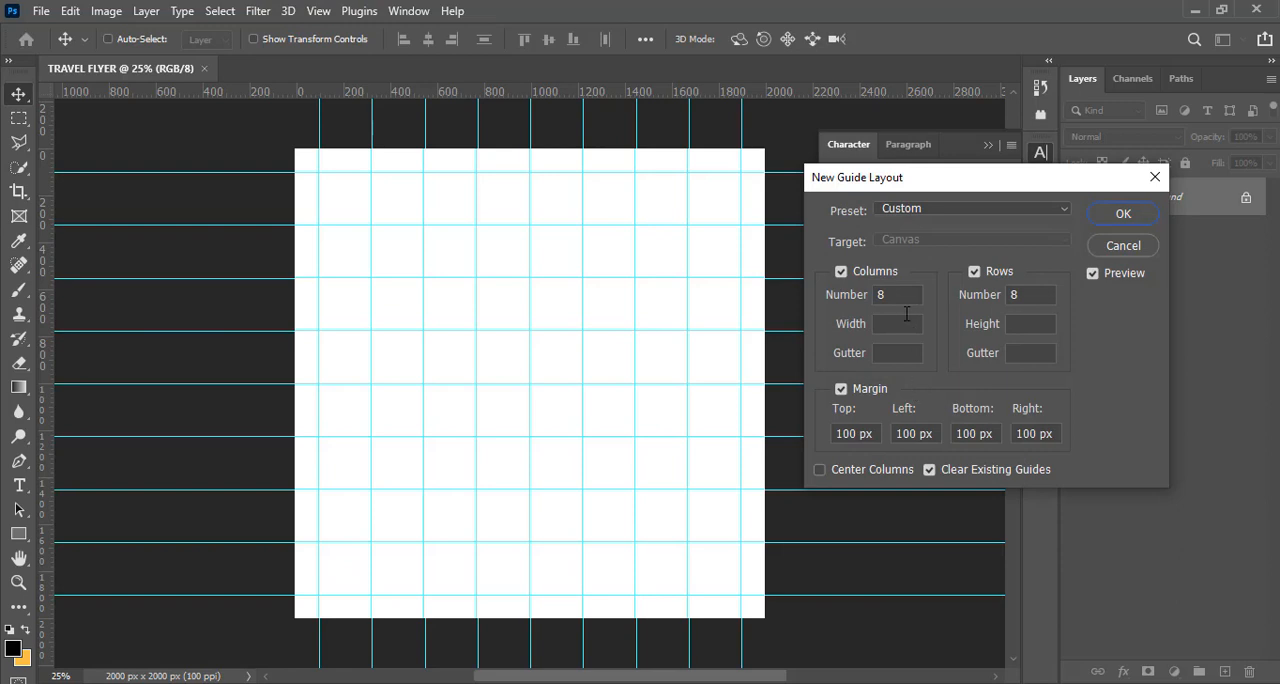
pyautogui.click(898, 297)
pyautogui.click(986, 290)
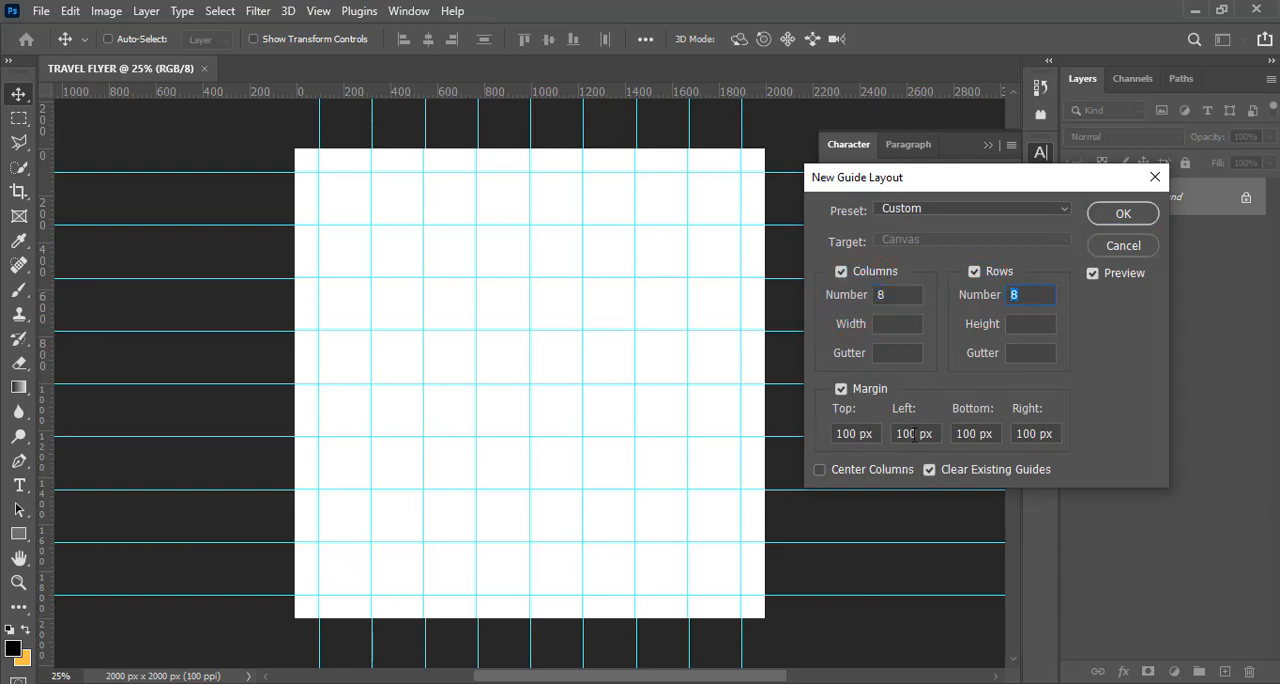
pyautogui.click(1116, 214)
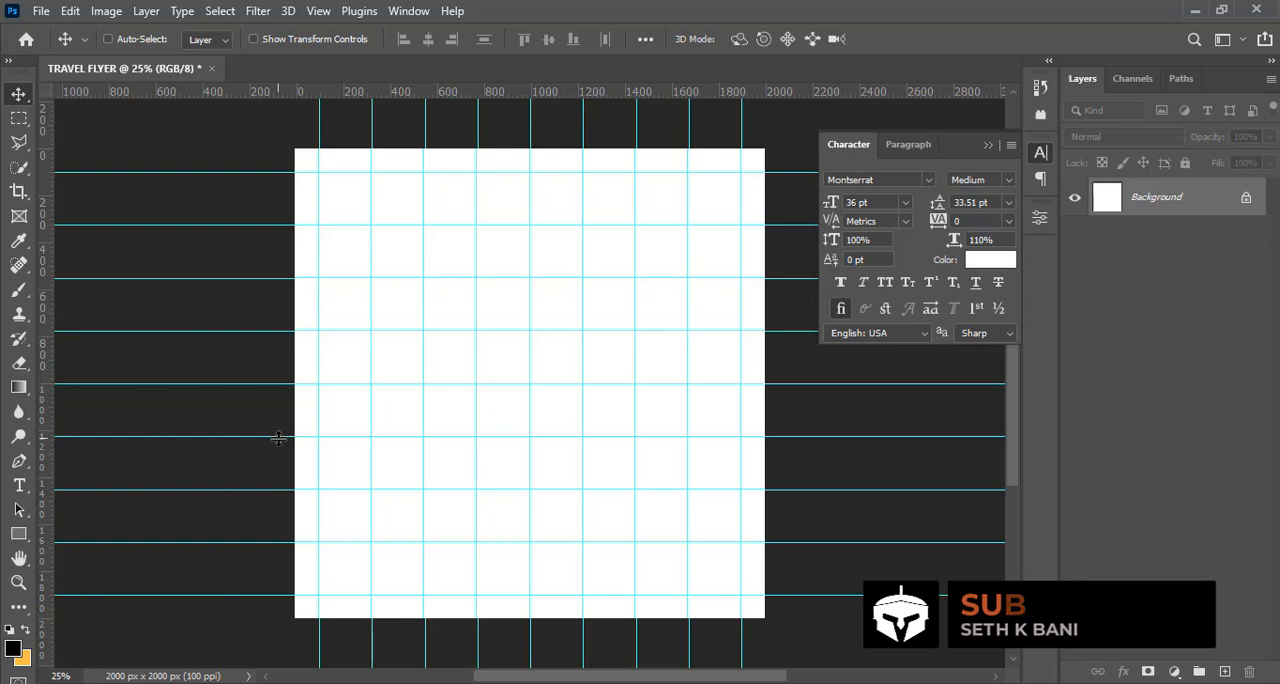
# Copy "study in" from 5.txt in Notepad and paste it as a text layer near the canvas's upper-left area
pyautogui.click(18, 485)
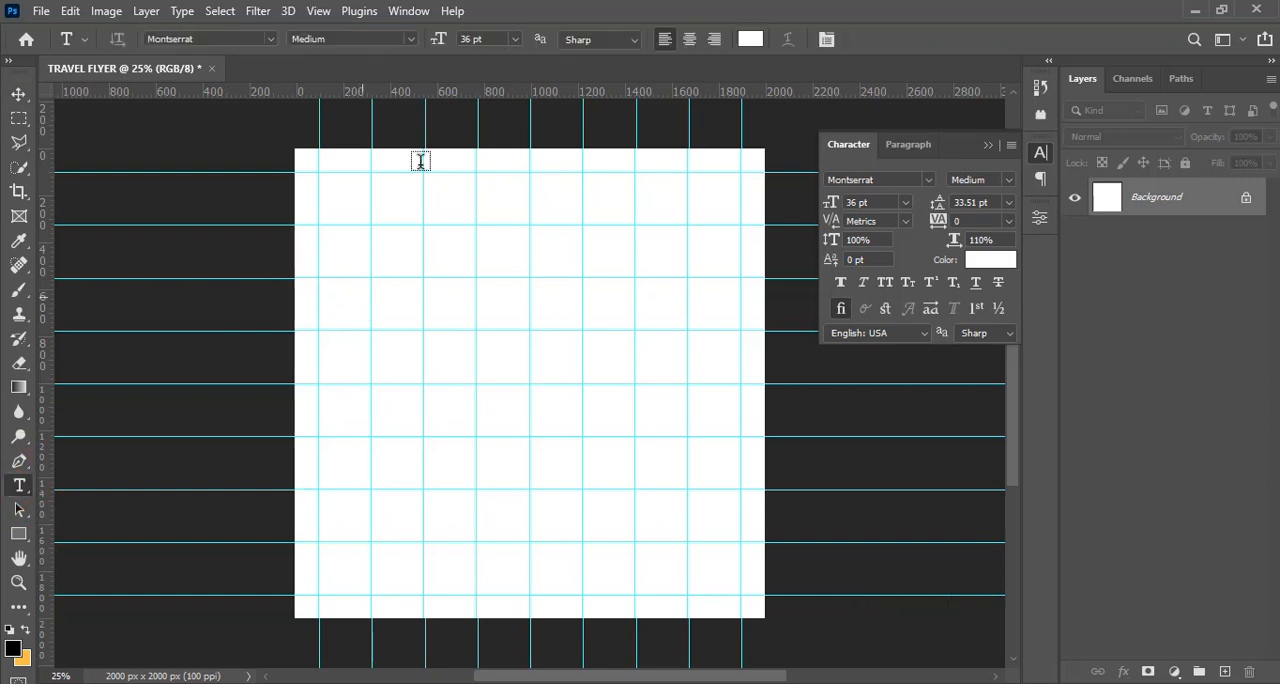
pyautogui.click(380, 208)
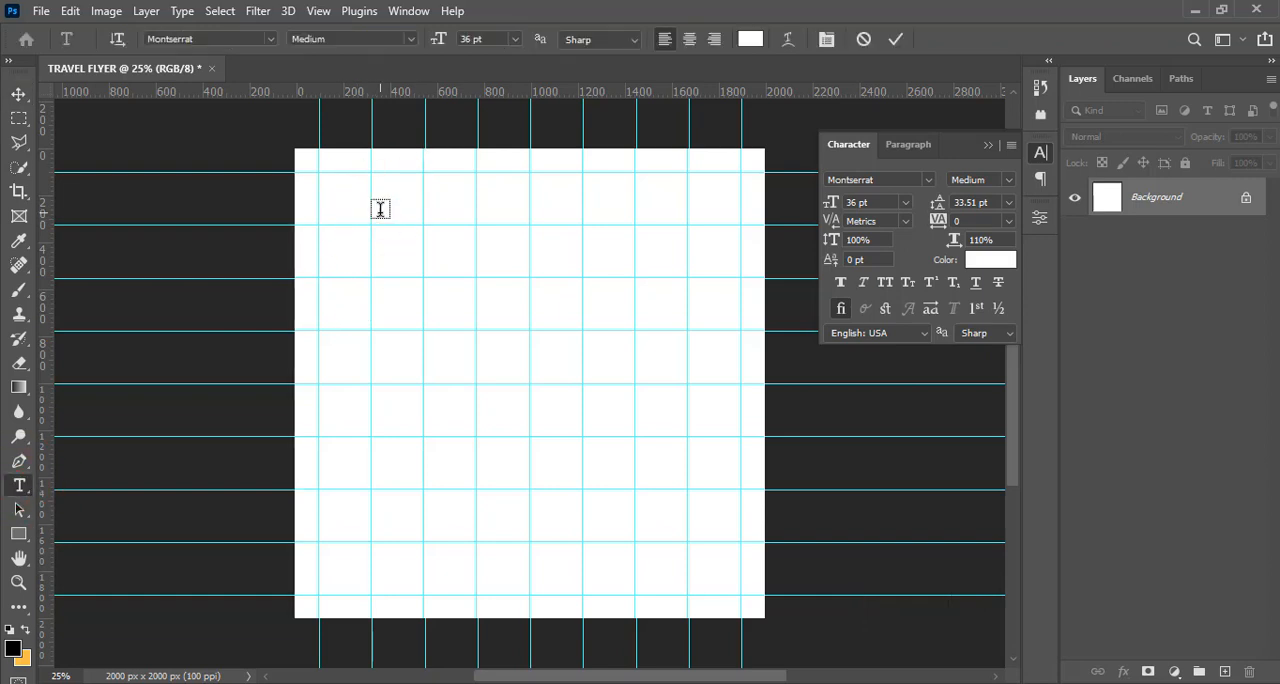
pyautogui.click(463, 681)
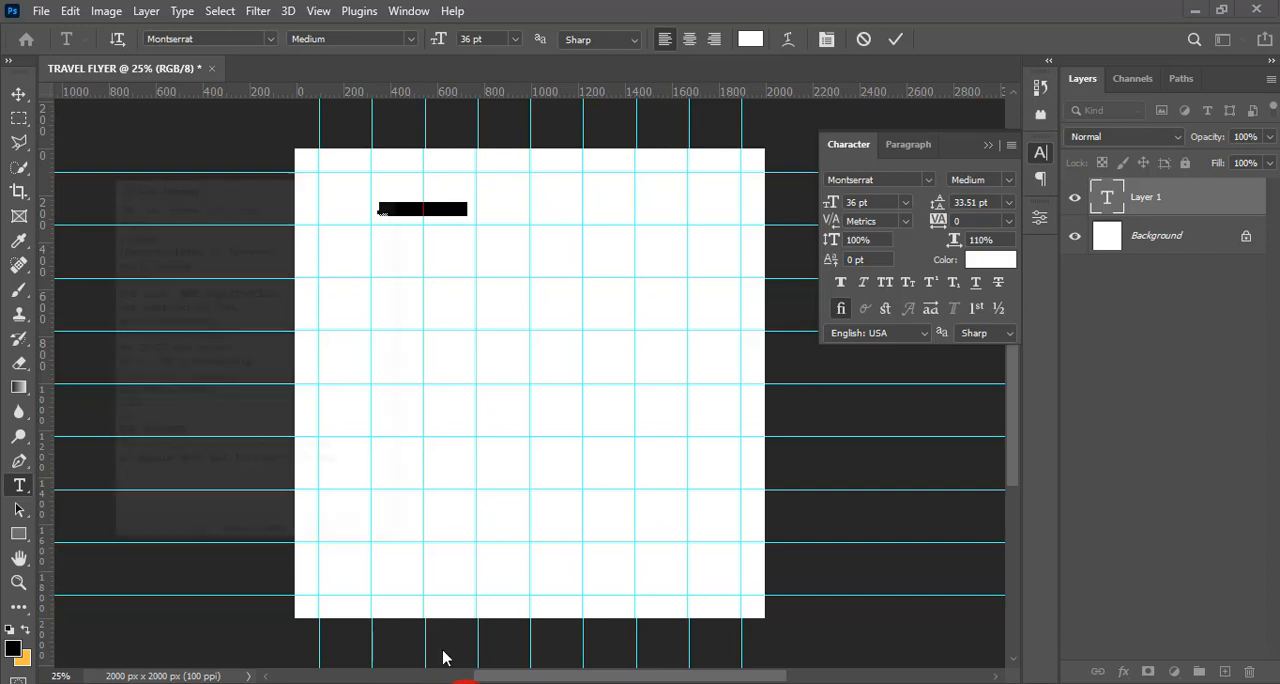
pyautogui.moveTo(84, 83); pyautogui.dragTo(12, 82)
pyautogui.hotkey('ctrl', 'c')
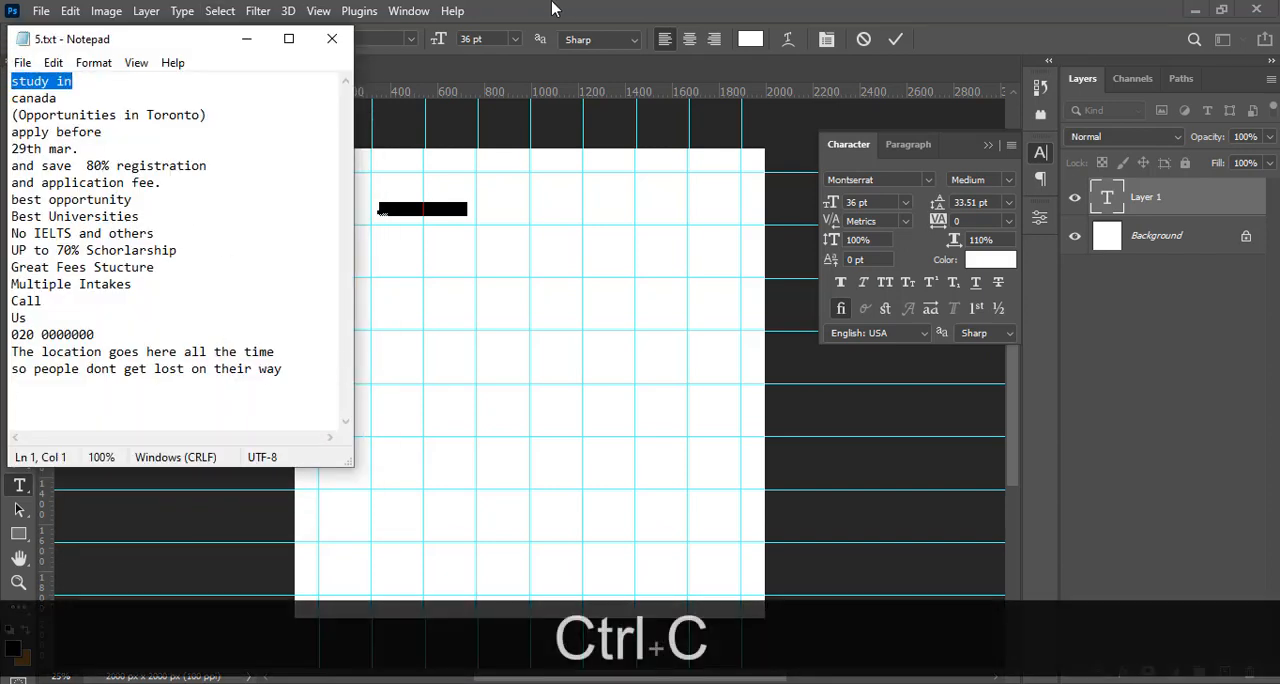
pyautogui.click(423, 236)
pyautogui.hotkey('ctrl', 'v')
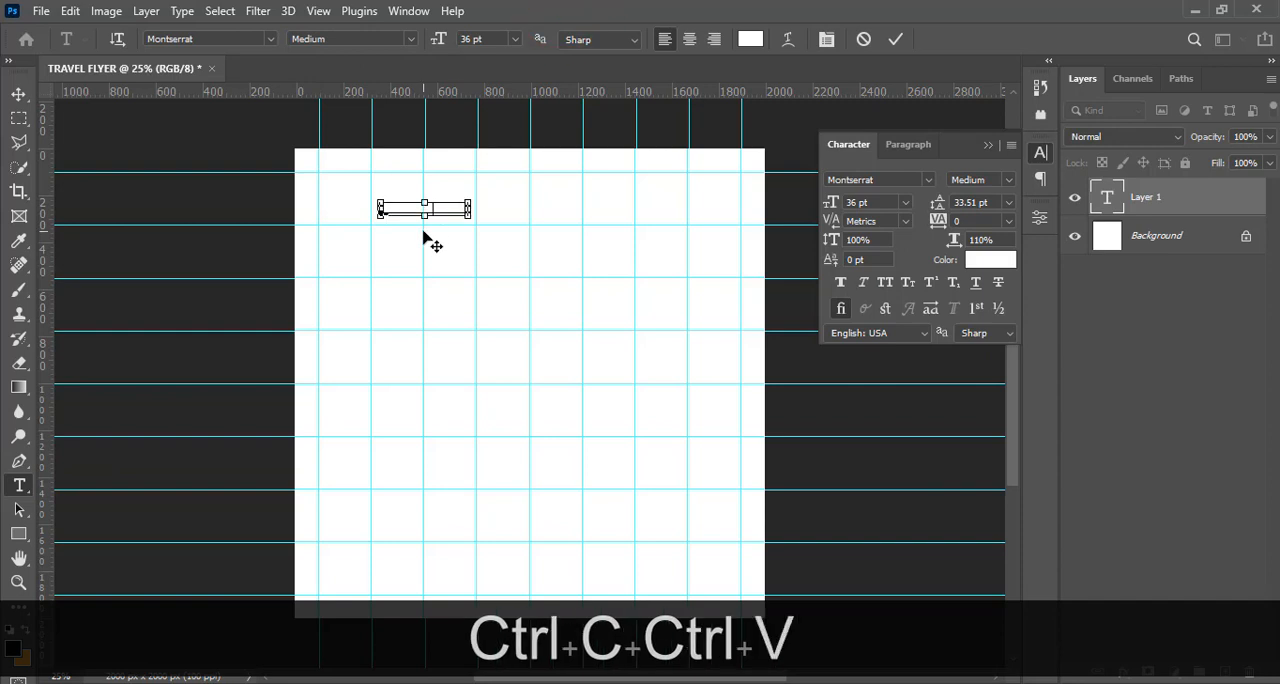
pyautogui.click(1110, 203)
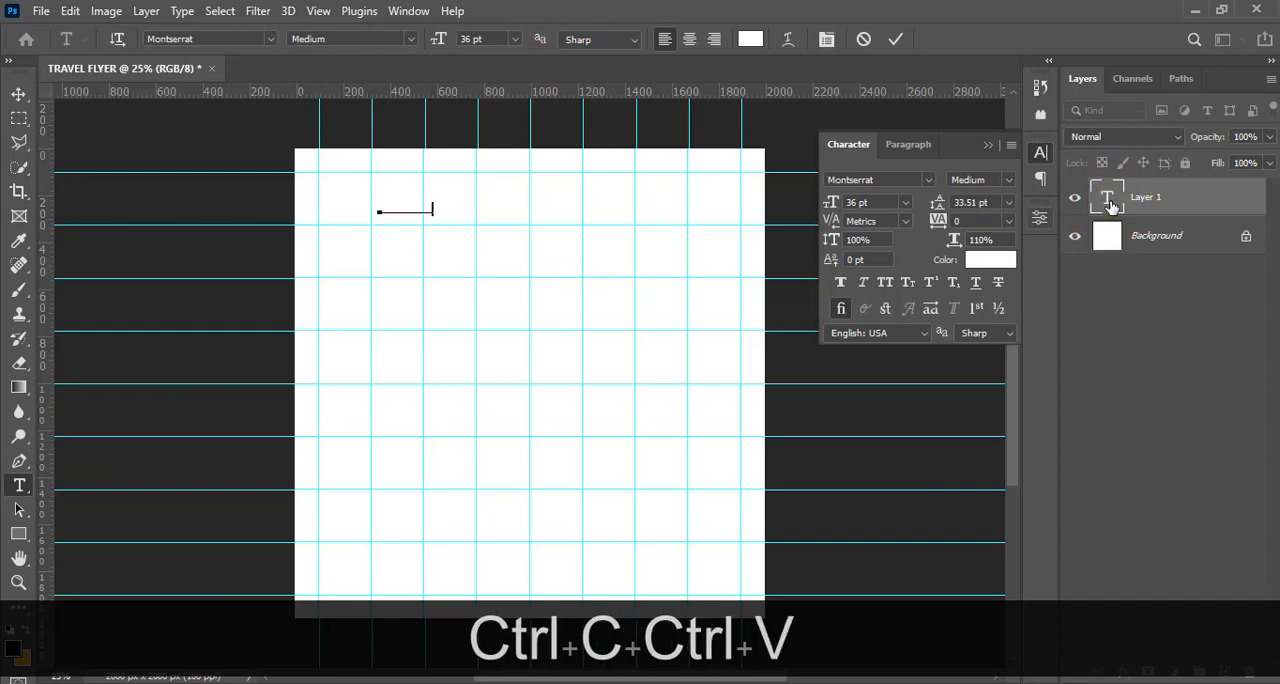
pyautogui.click(988, 145)
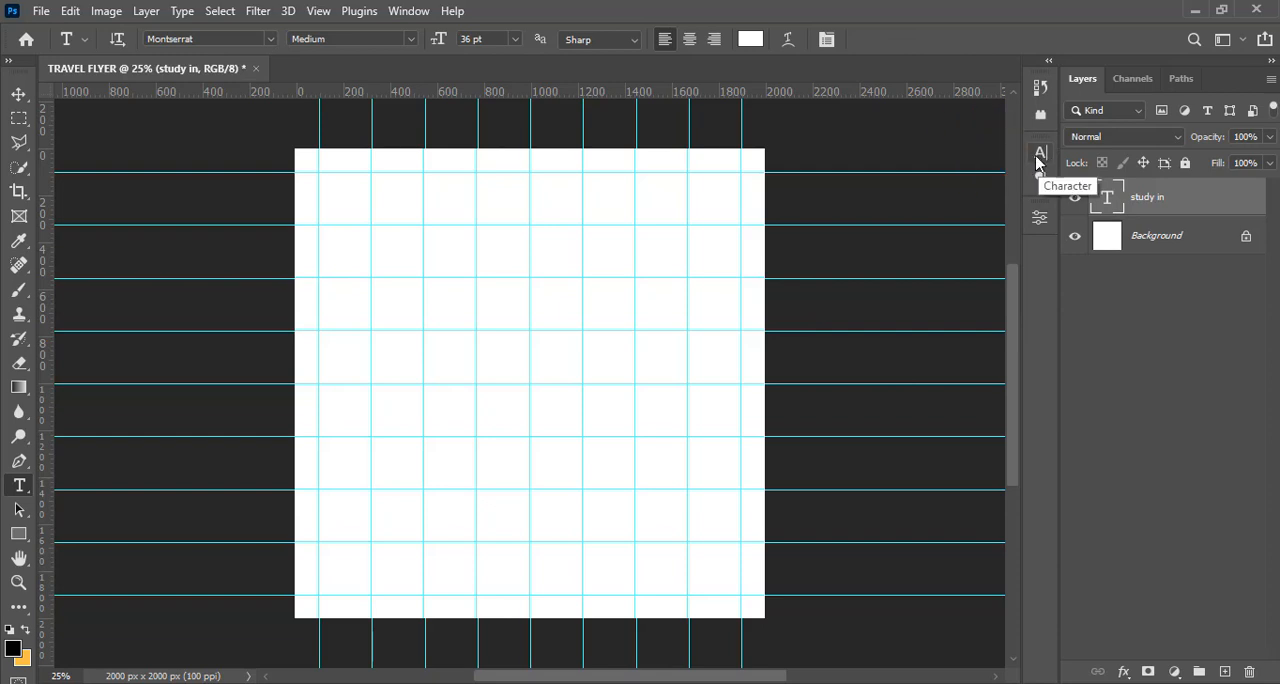
pyautogui.click(409, 11)
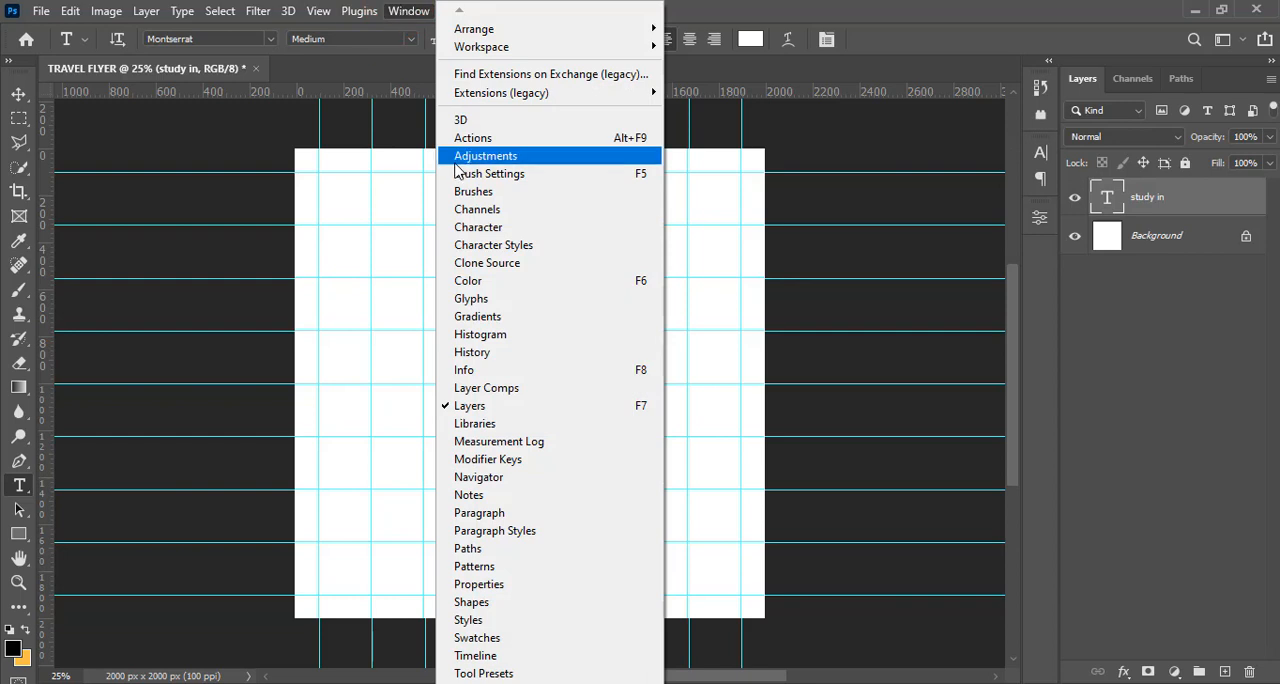
pyautogui.click(474, 228)
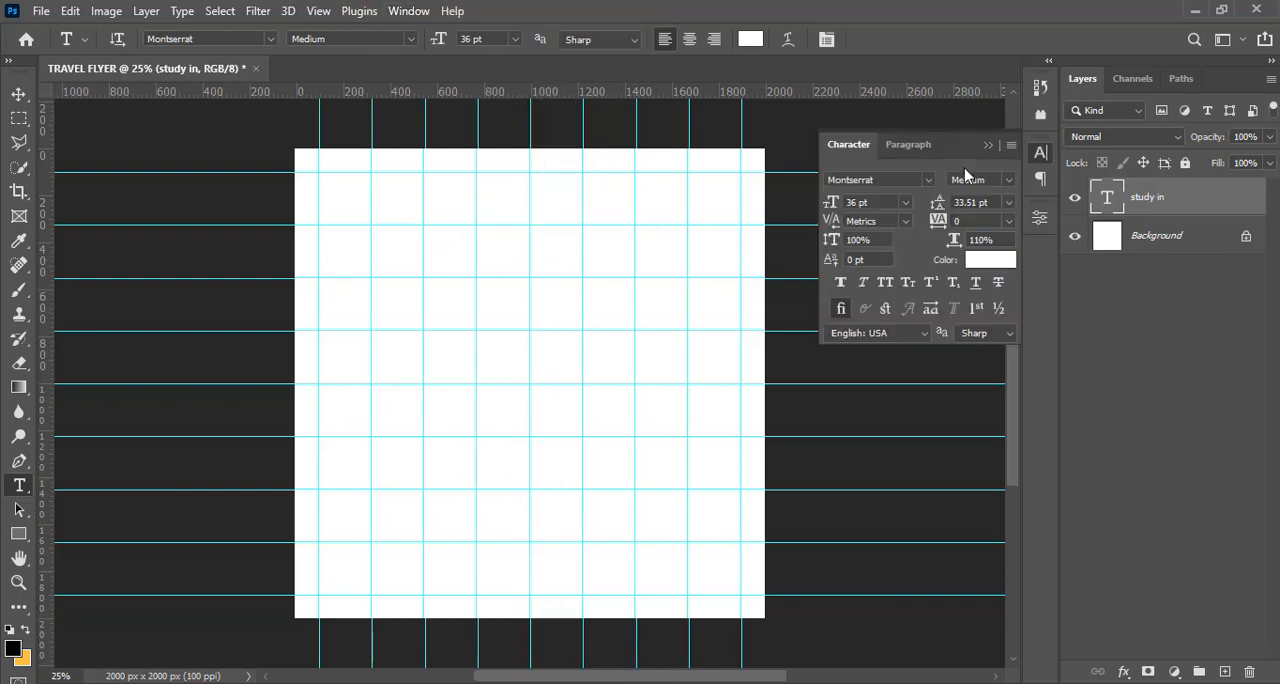
pyautogui.click(989, 146)
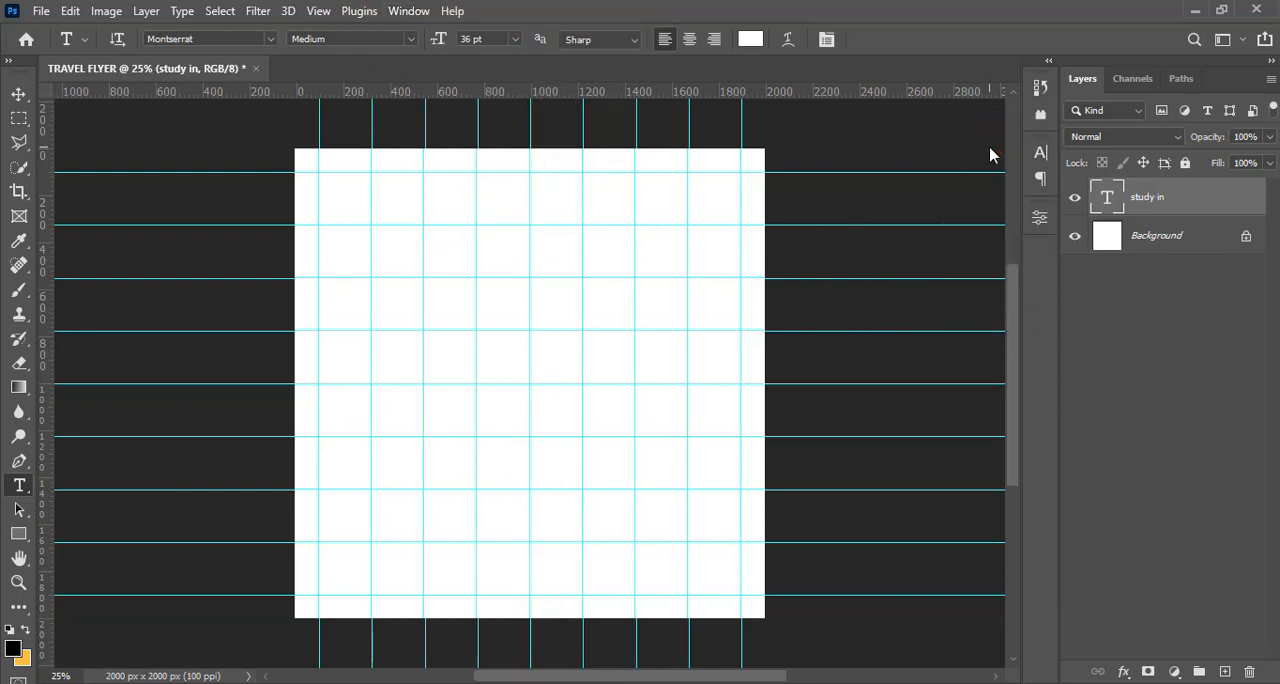
pyautogui.click(1036, 156)
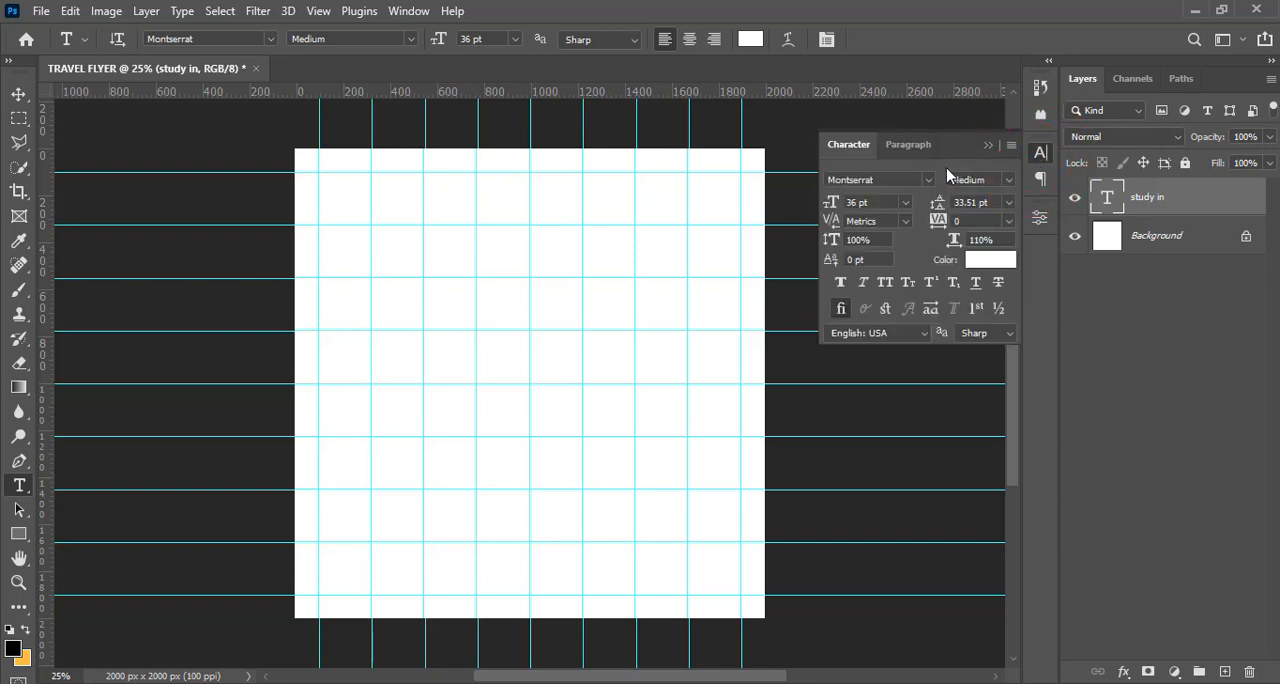
pyautogui.click(911, 147)
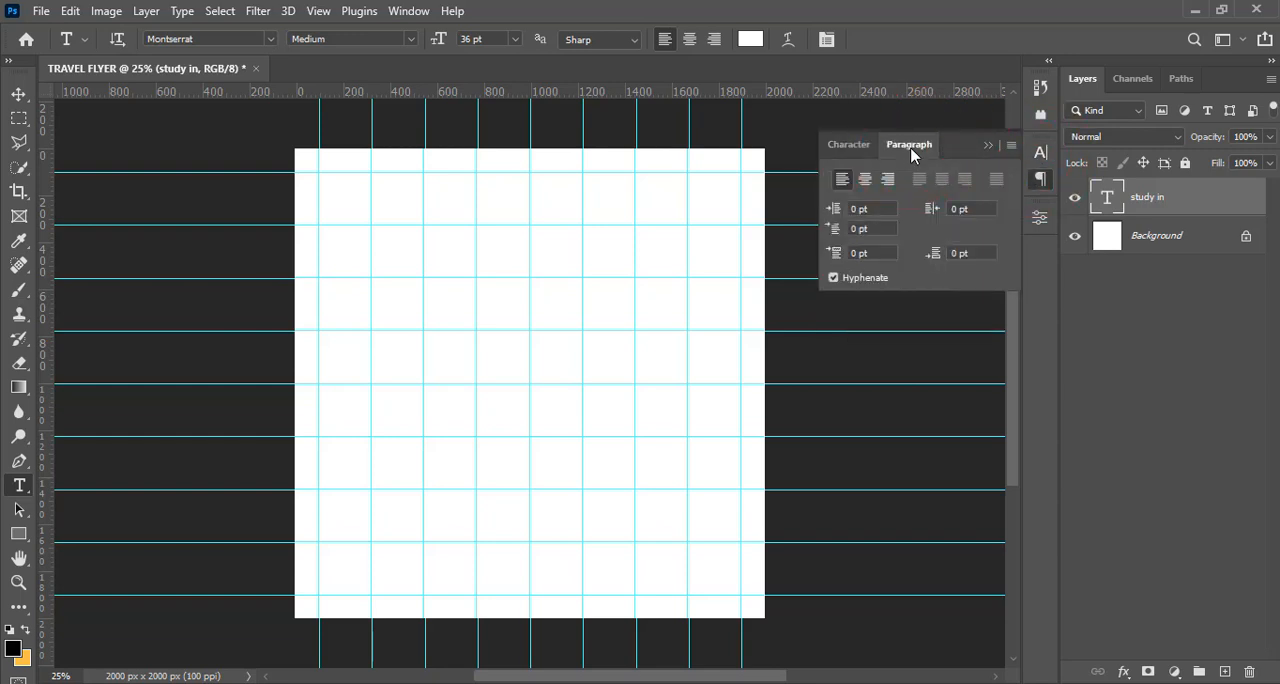
pyautogui.click(836, 147)
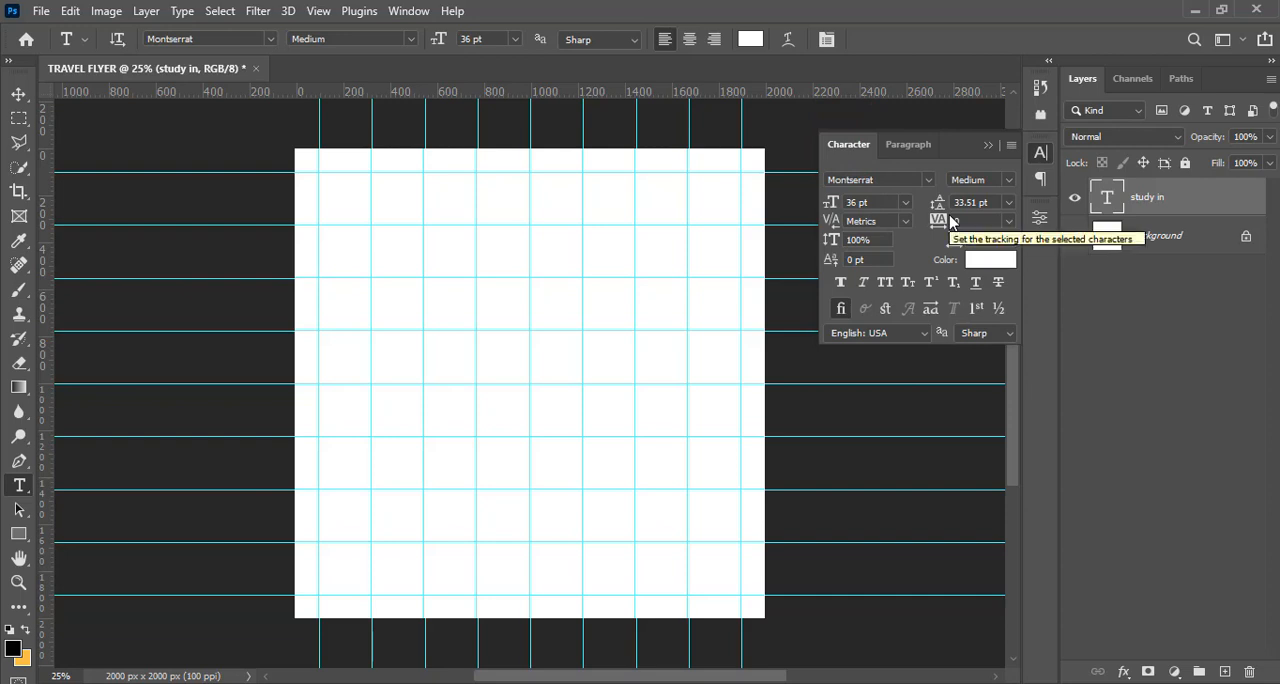
# Set the color of the "study in" text to black (000000)
pyautogui.click(979, 264)
pyautogui.moveTo(795, 387); pyautogui.dragTo(764, 408)
pyautogui.click(1180, 153)
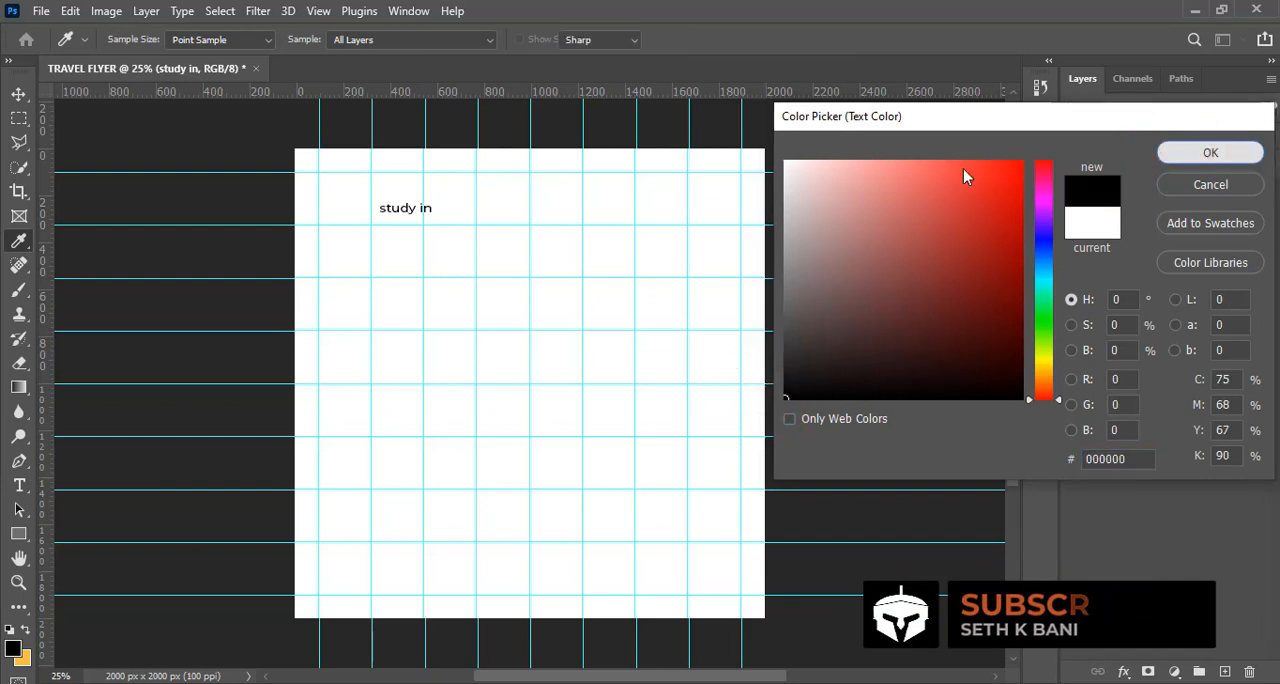
# Set the "study in" text's Montserrat font style to Regular
pyautogui.click(880, 180)
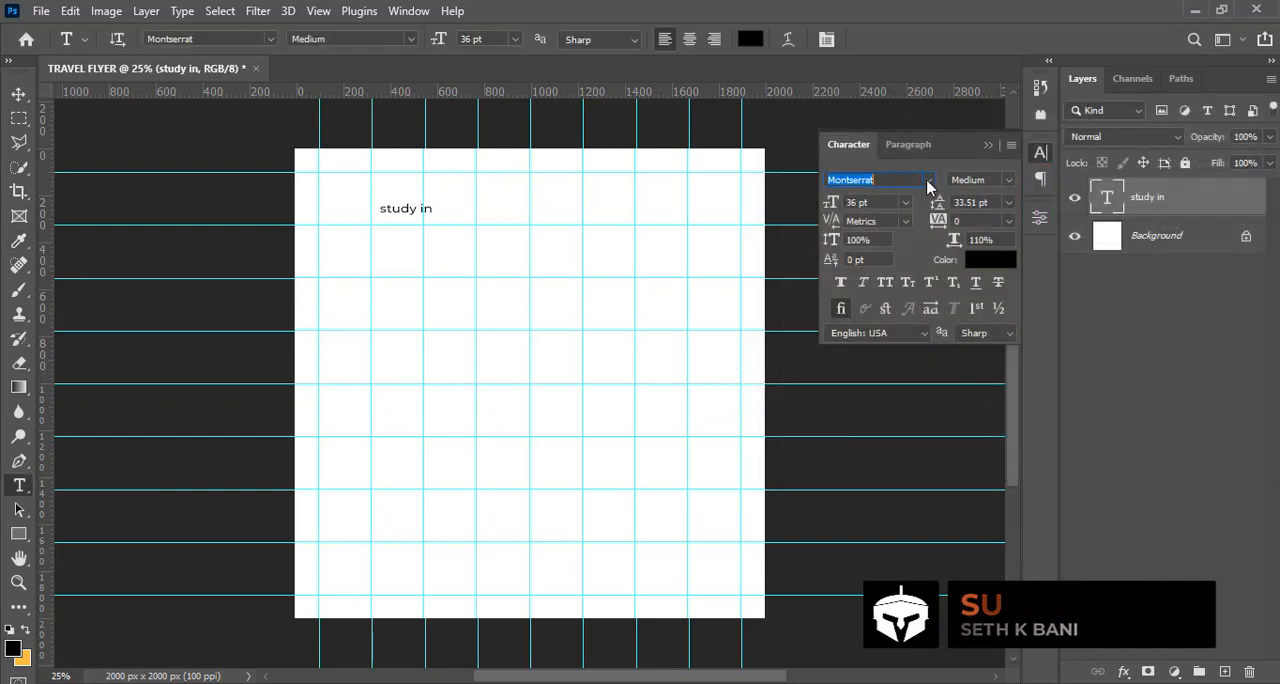
pyautogui.click(929, 181)
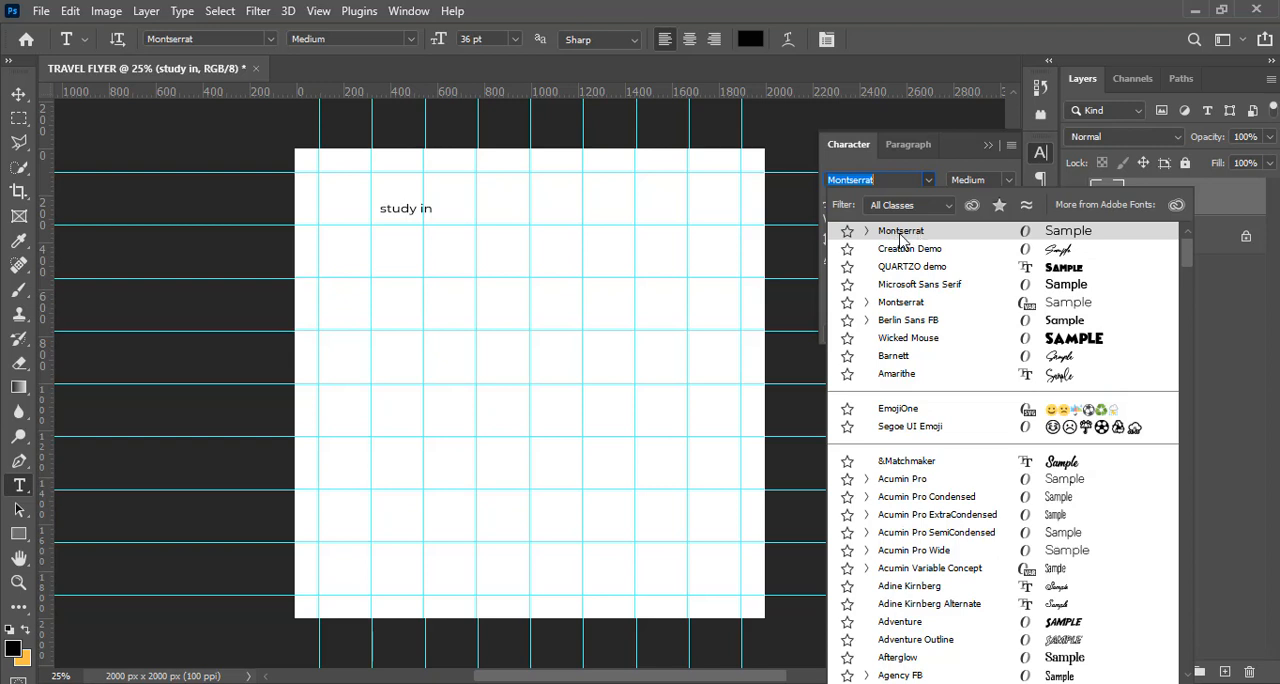
pyautogui.click(956, 152)
pyautogui.click(1006, 181)
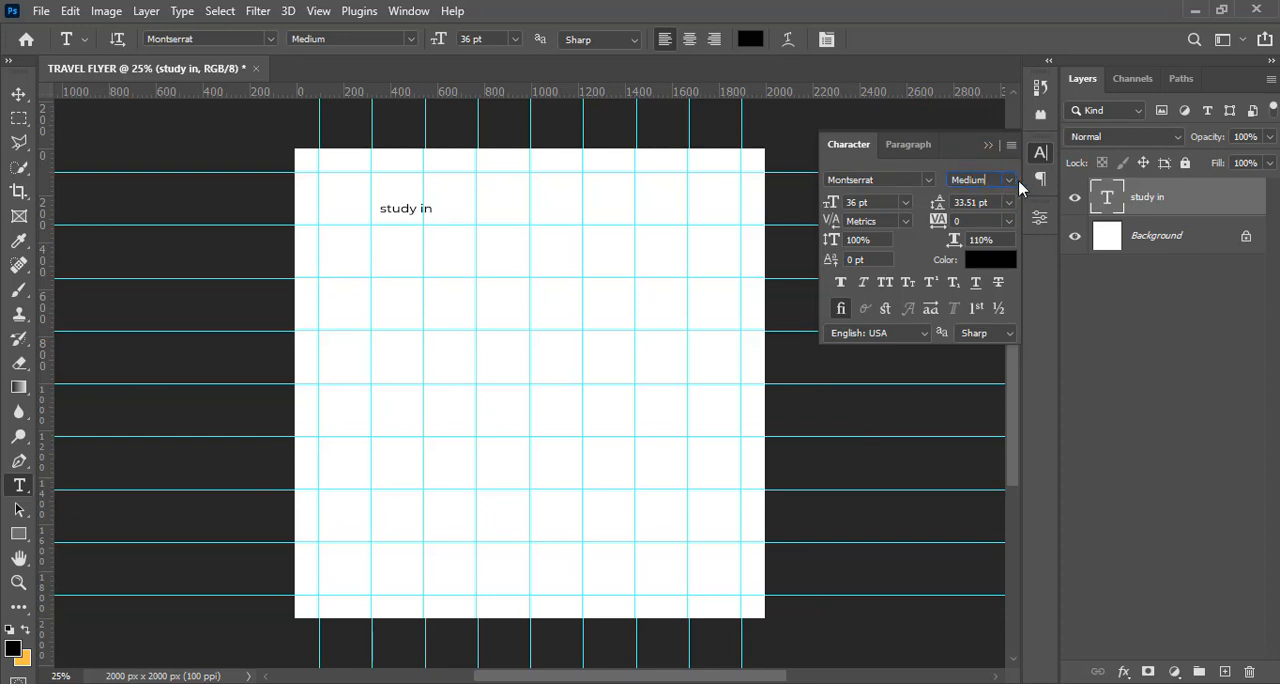
pyautogui.click(1009, 181)
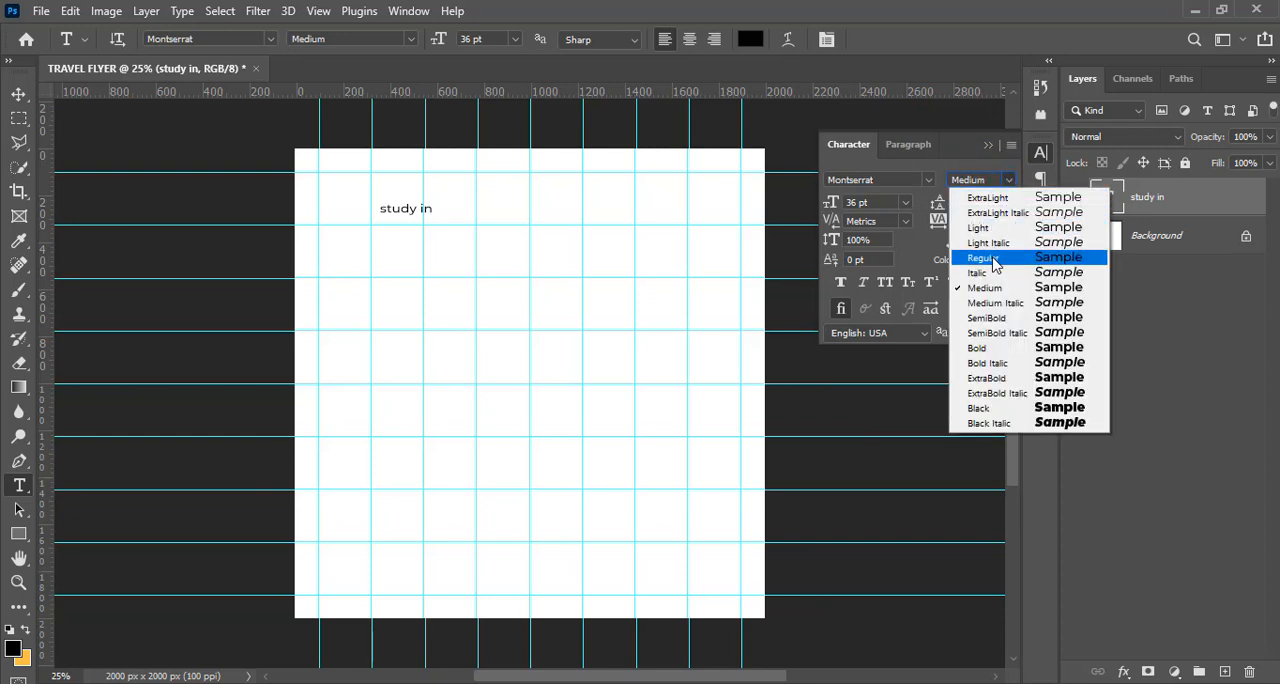
pyautogui.click(984, 258)
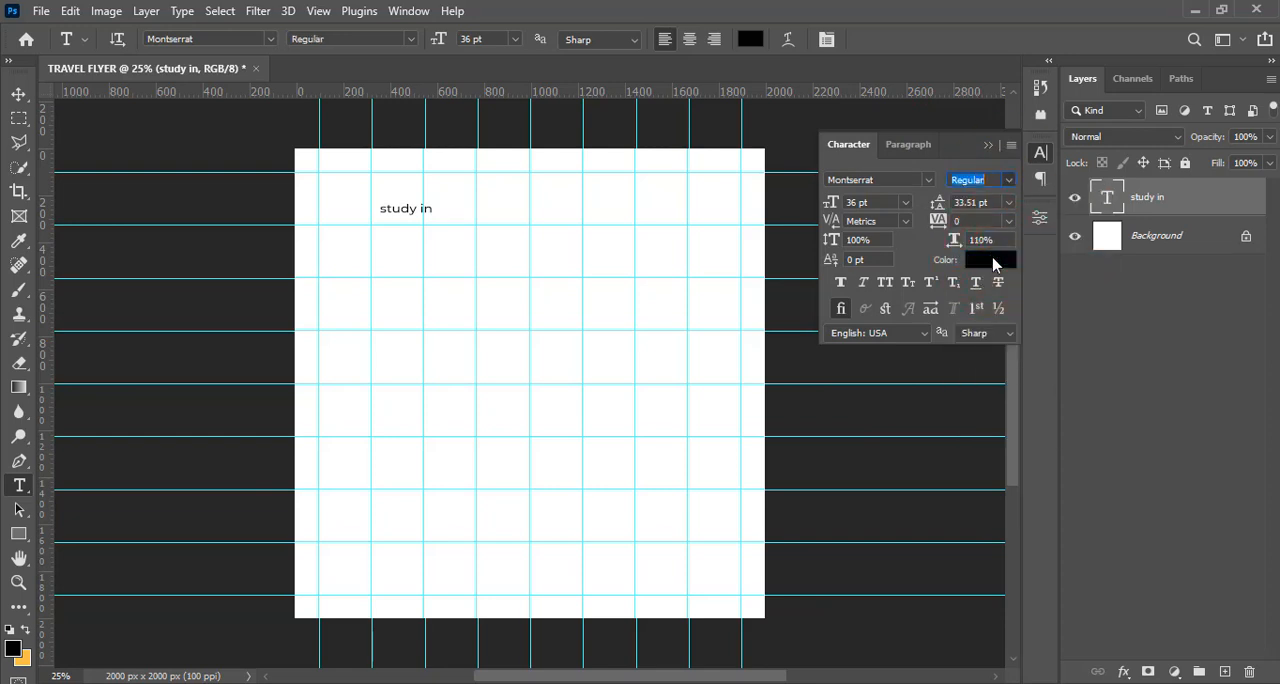
# Set the "study in" text size to 26 pt and turn on All Caps
pyautogui.click(880, 202)
pyautogui.moveTo(857, 202); pyautogui.dragTo(845, 202)
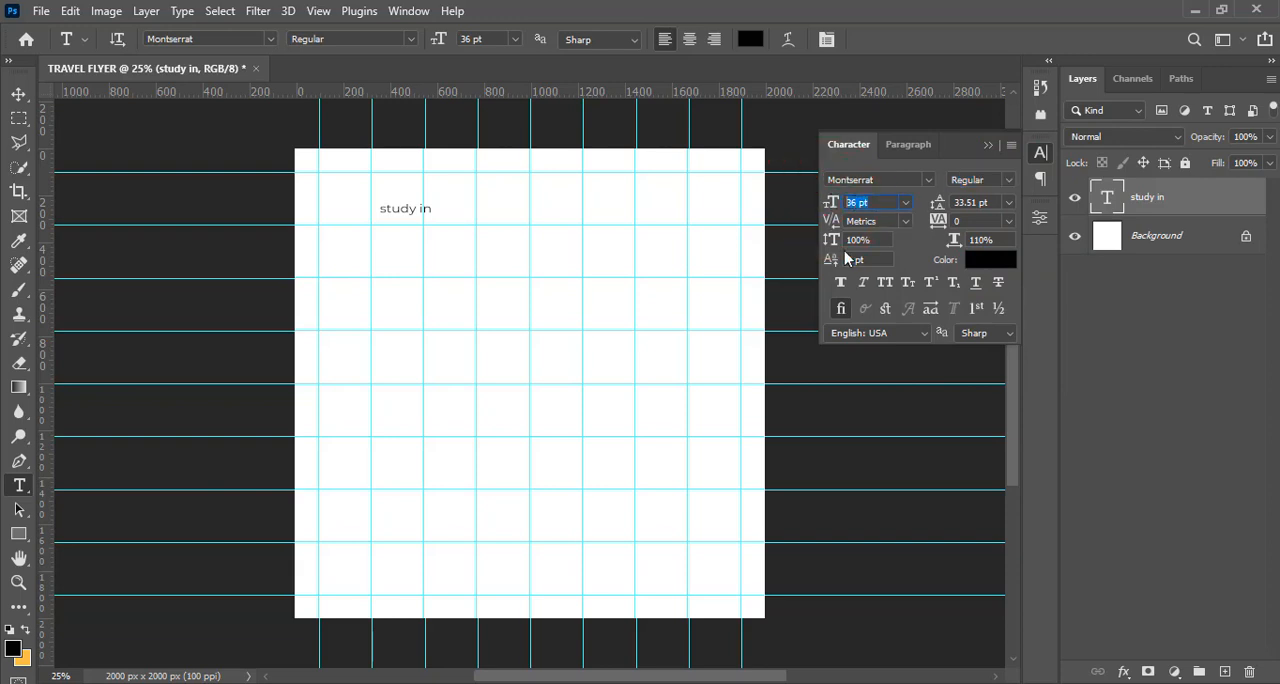
pyautogui.write('26')
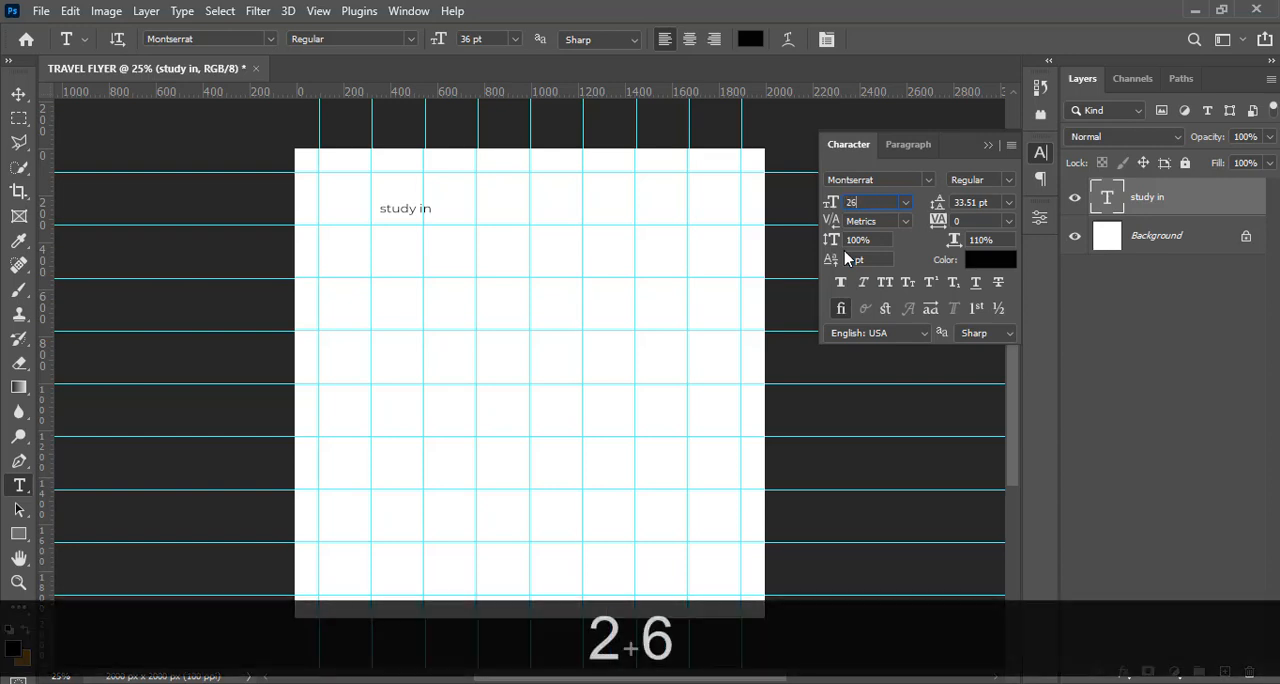
pyautogui.press('Return')
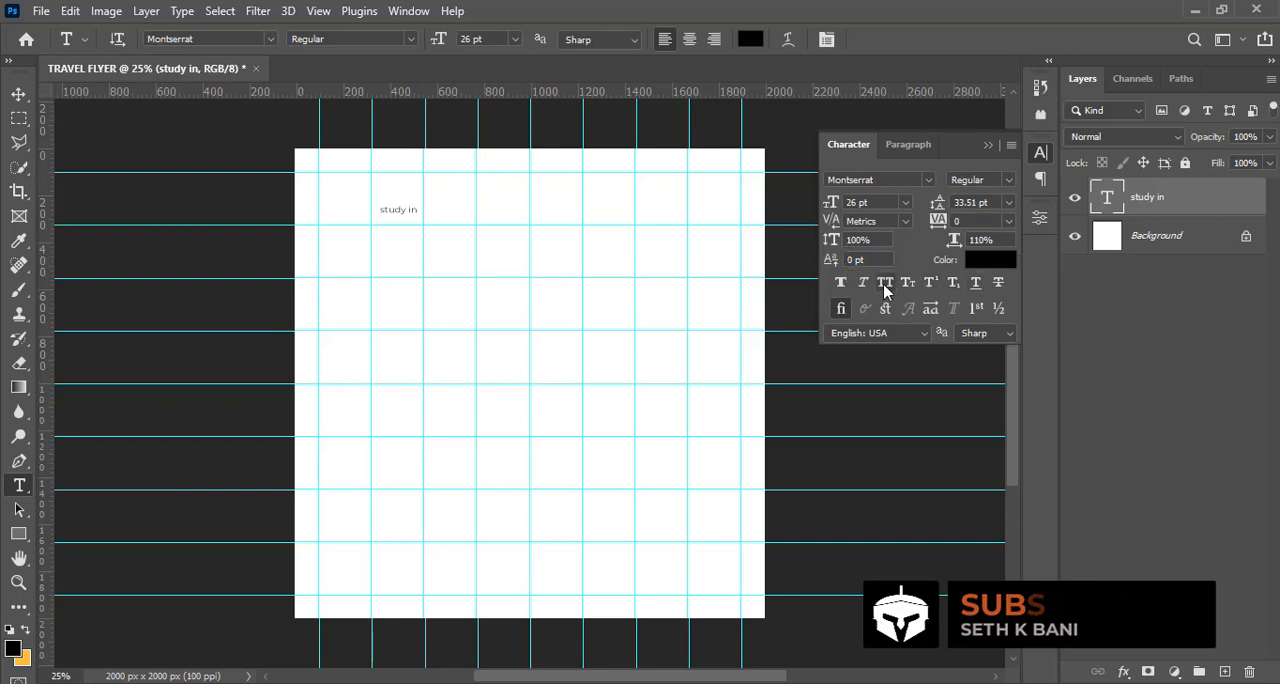
pyautogui.click(885, 284)
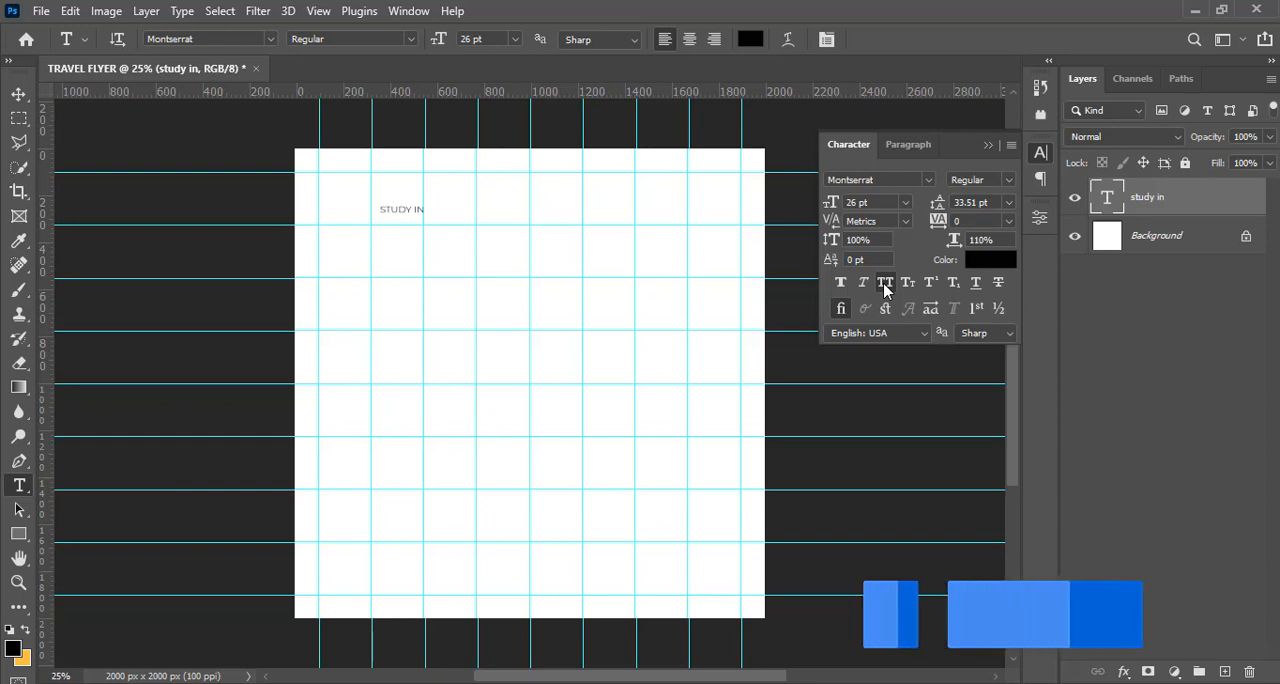
# Scale the STUDY IN text up to about 313% and position it against the second vertical guide near the canvas's upper edge
pyautogui.click(1157, 198)
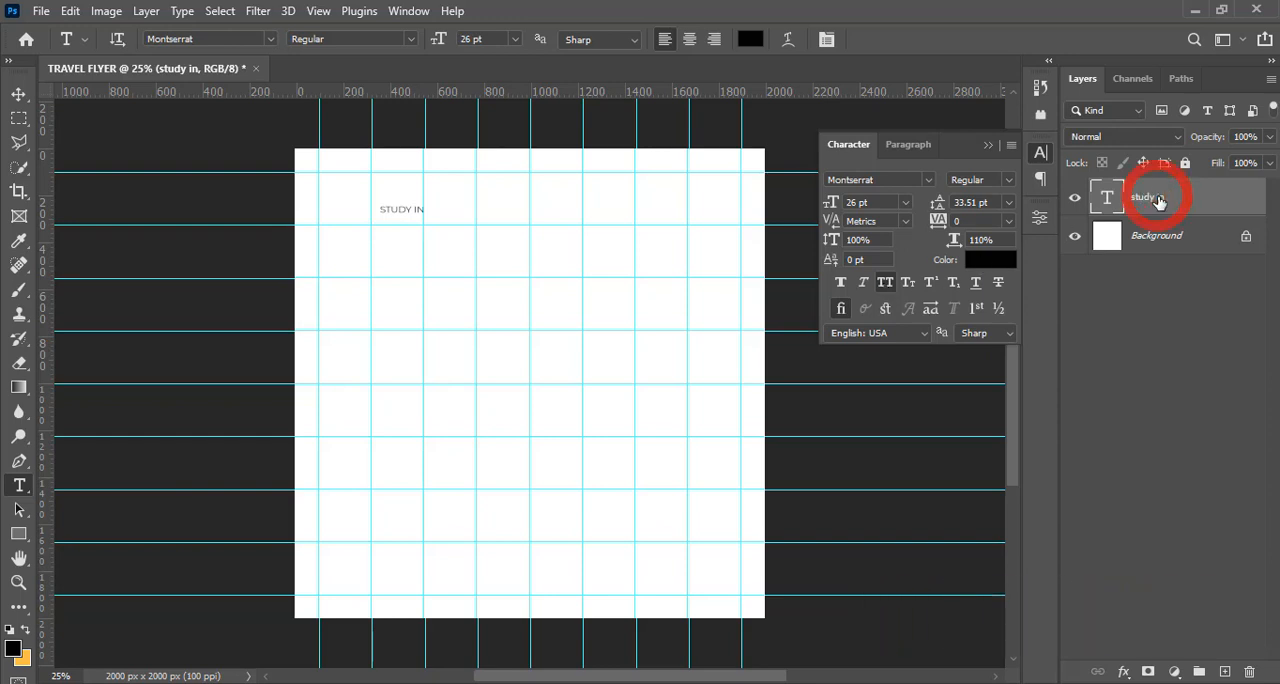
pyautogui.hotkey('ctrl', 't')
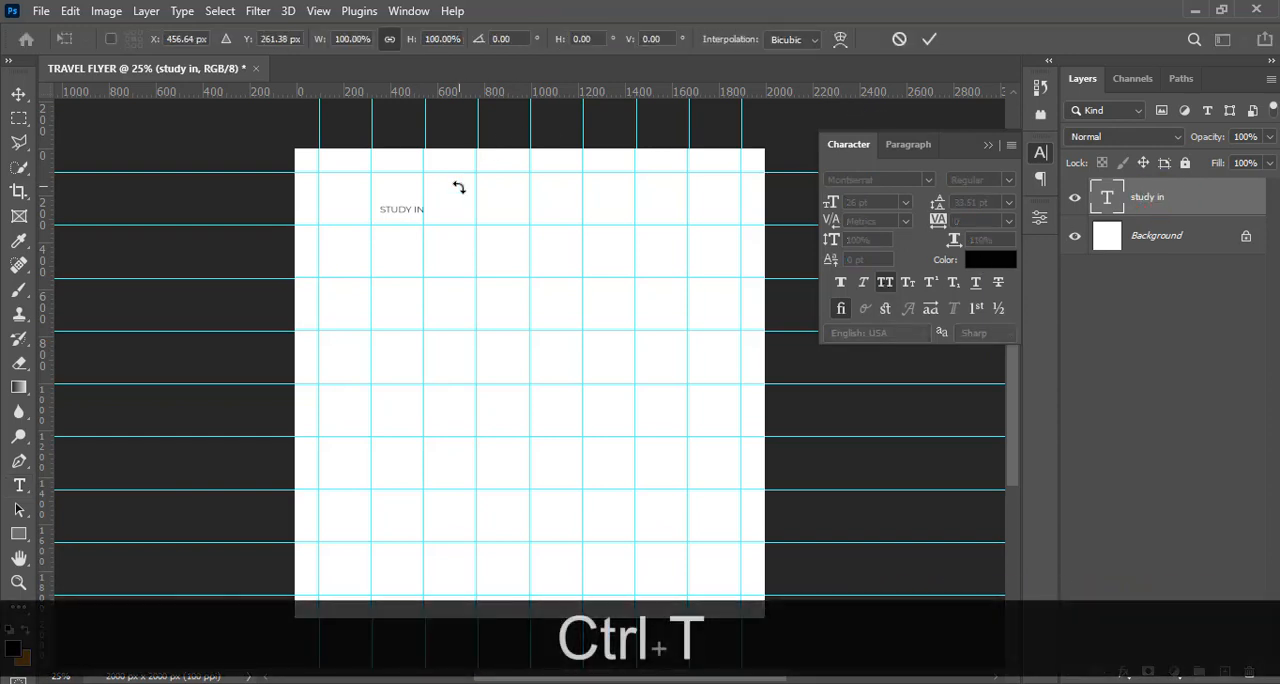
pyautogui.click(418, 213)
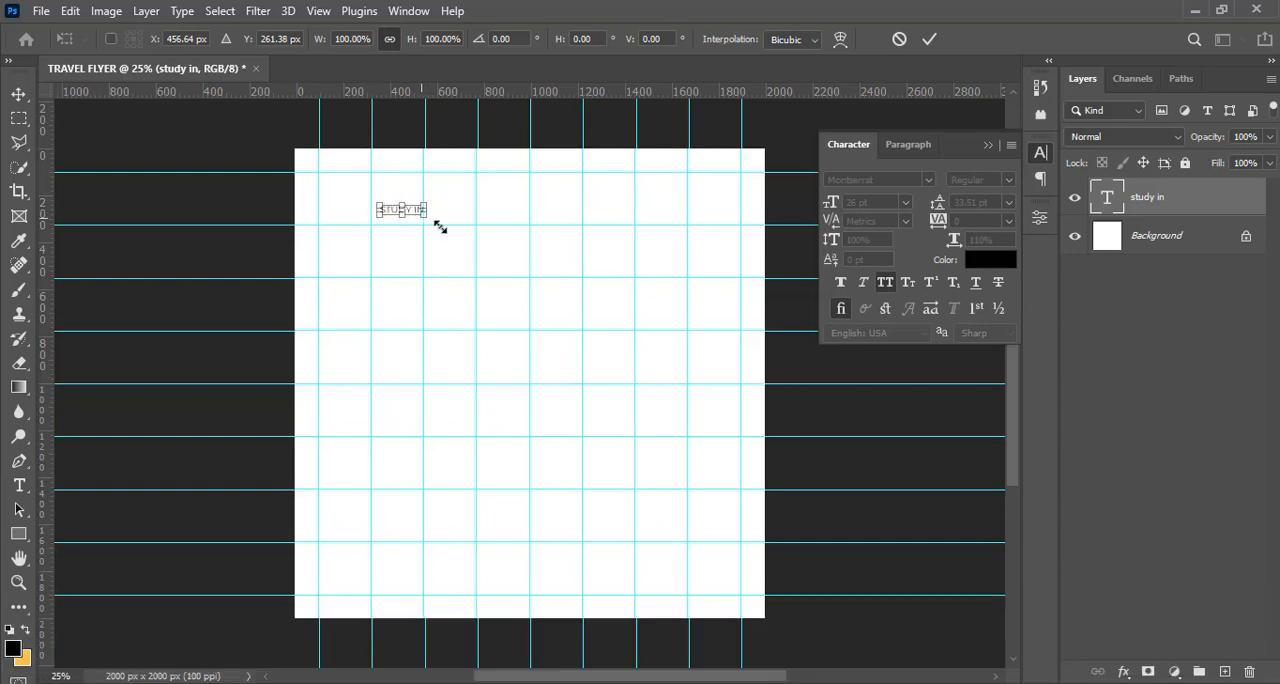
pyautogui.moveTo(440, 228); pyautogui.dragTo(483, 199)
pyautogui.press('Return')
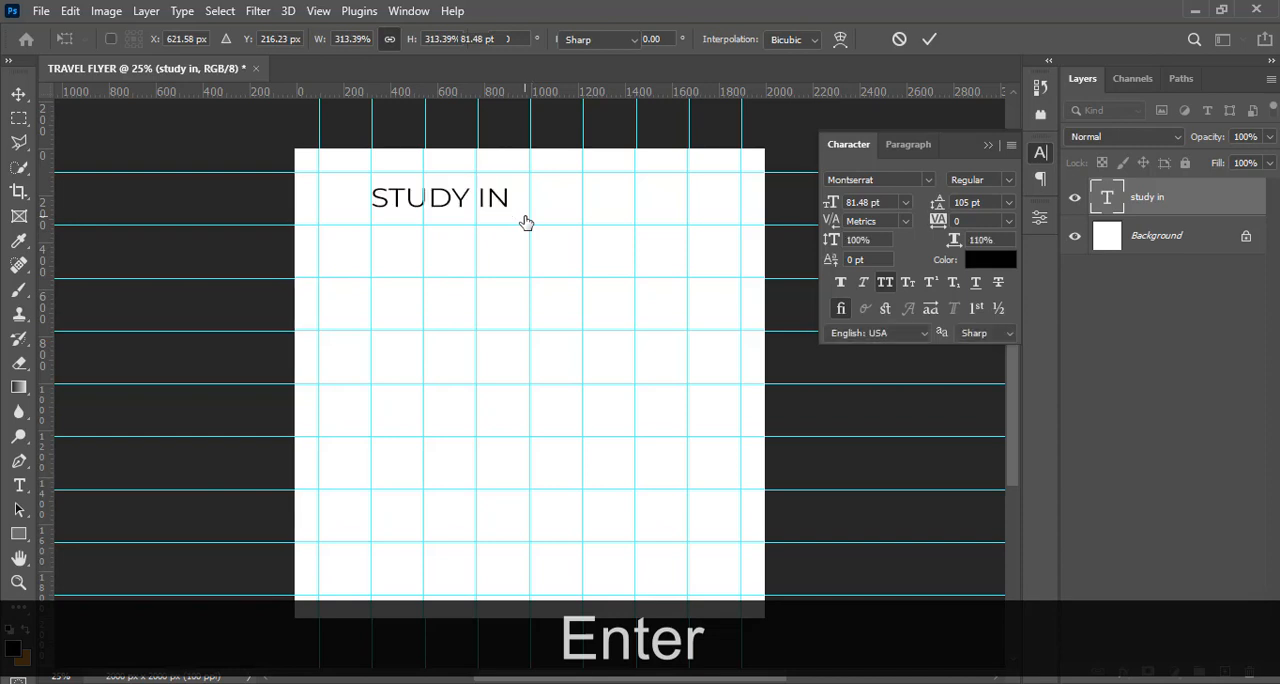
pyautogui.click(1151, 214)
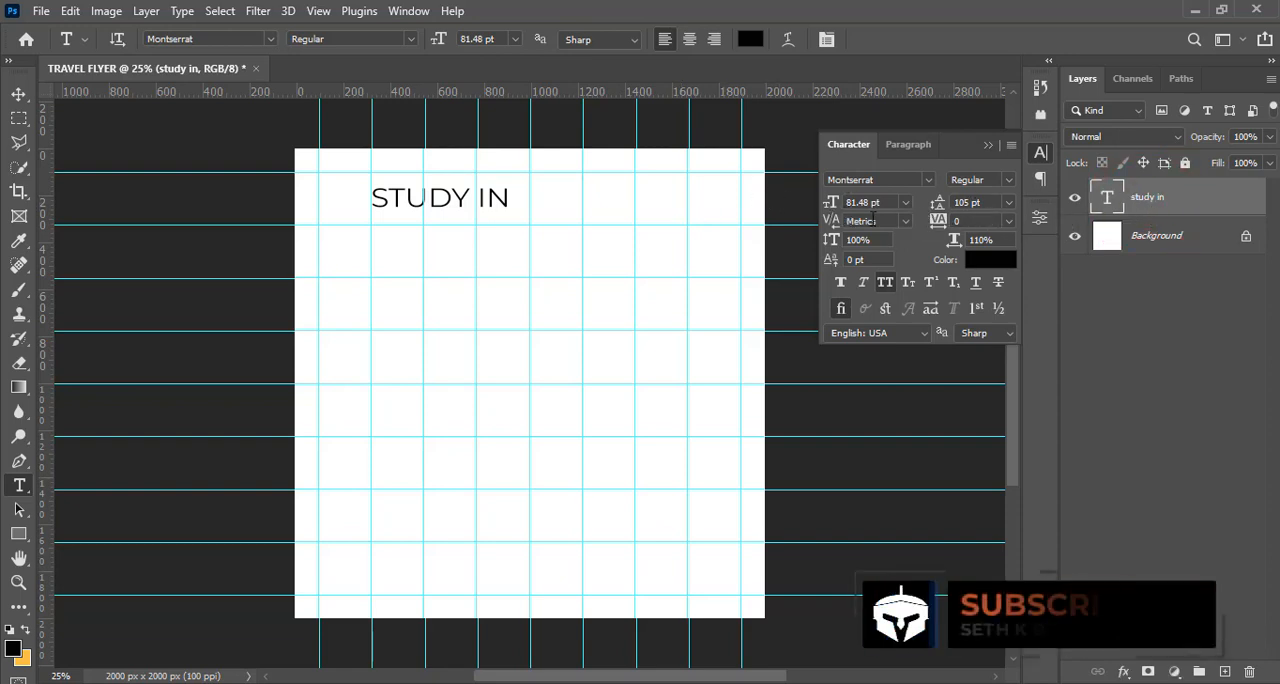
pyautogui.click(968, 238)
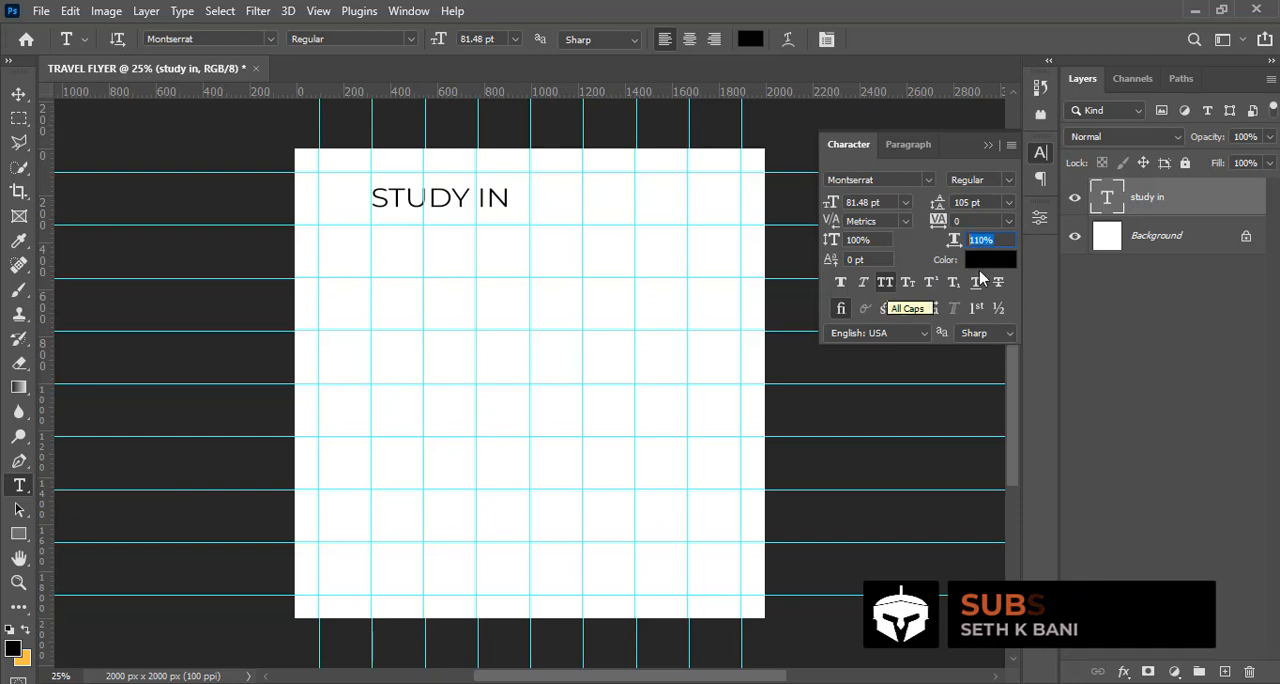
pyautogui.hotkey('ctrl', 'j')
pyautogui.hotkey('ctrl', 'v')
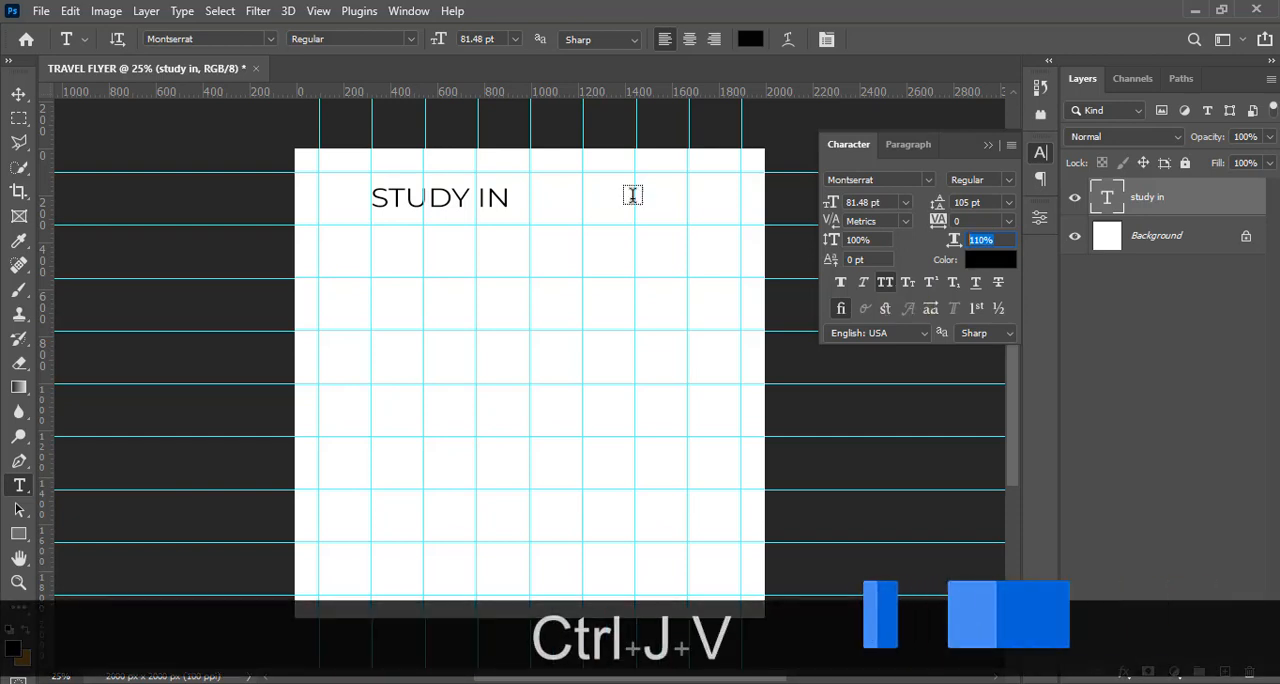
# Move the STUDY IN text slightly down, duplicate its layer and place the copy directly below the original
pyautogui.click(20, 94)
pyautogui.press('shift')
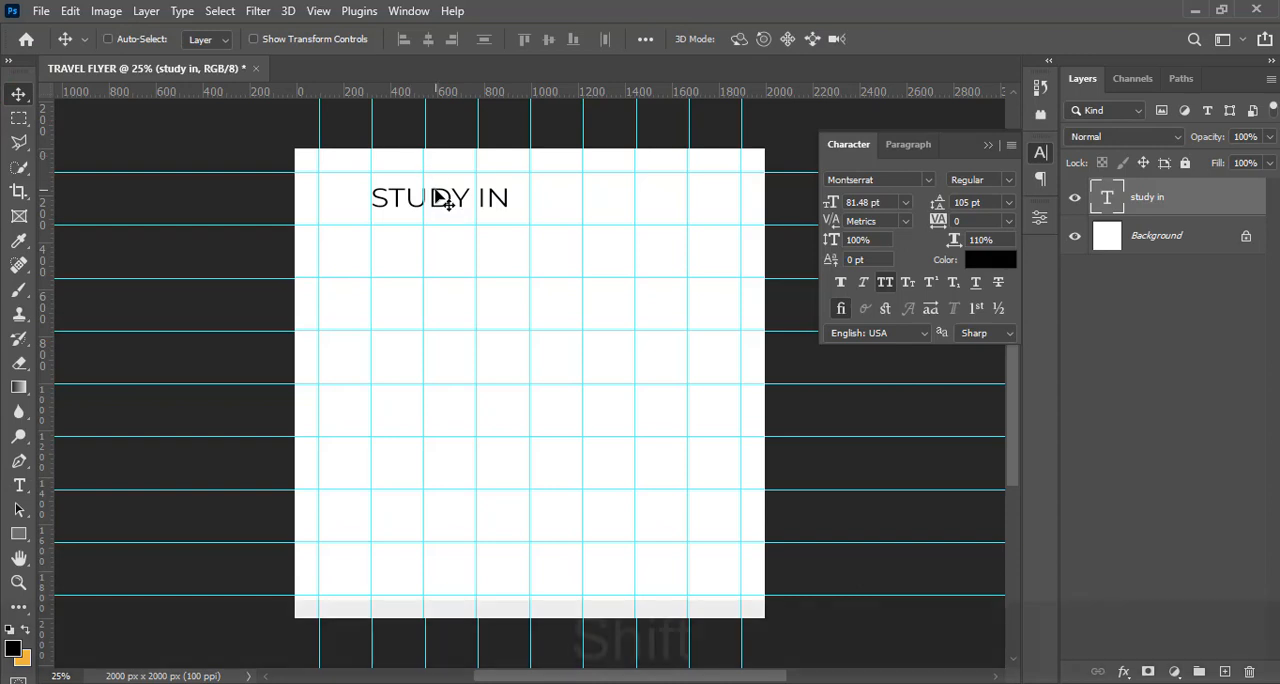
pyautogui.moveTo(436, 210)
pyautogui.mouseDown()
pyautogui.moveTo(436, 236)
pyautogui.moveTo(436, 213)
pyautogui.mouseUp()
pyautogui.hotkey('ctrl', 'shift', 'j')
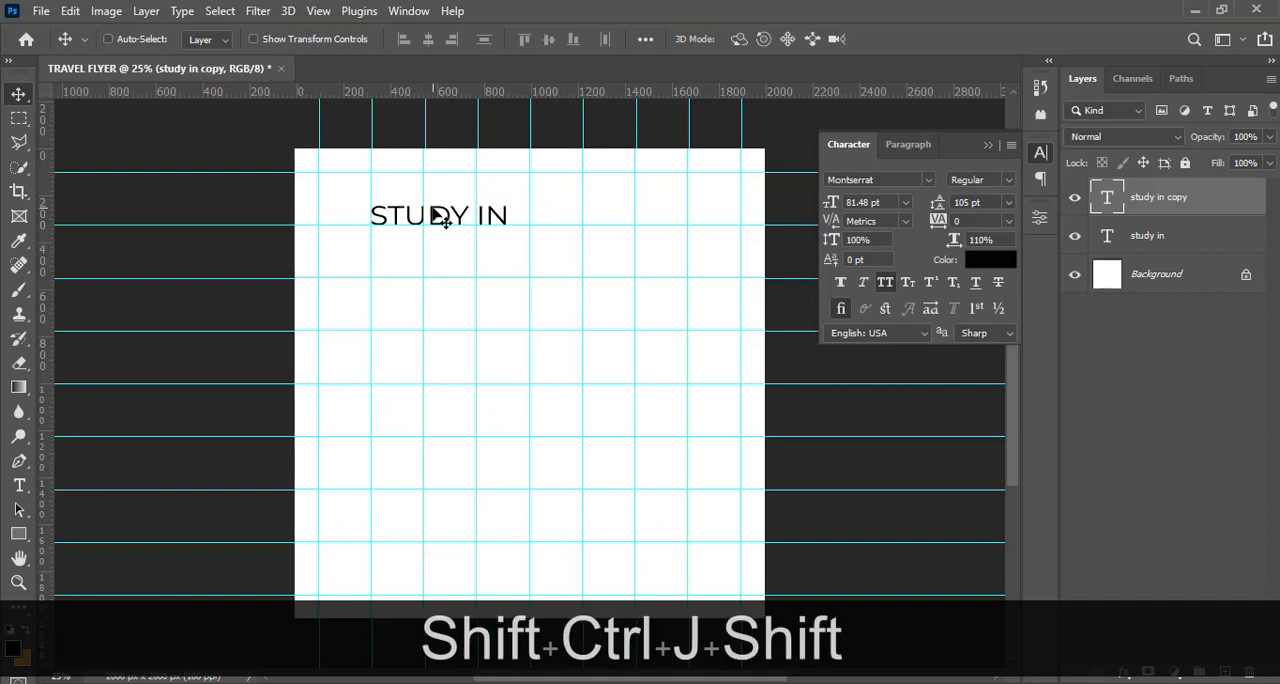
pyautogui.moveTo(440, 220); pyautogui.dragTo(432, 250)
# Copy "canada" from 5.txt in Notepad and paste it over the text of the duplicated STUDY IN layer
pyautogui.hotkey('alt', 'Tab')
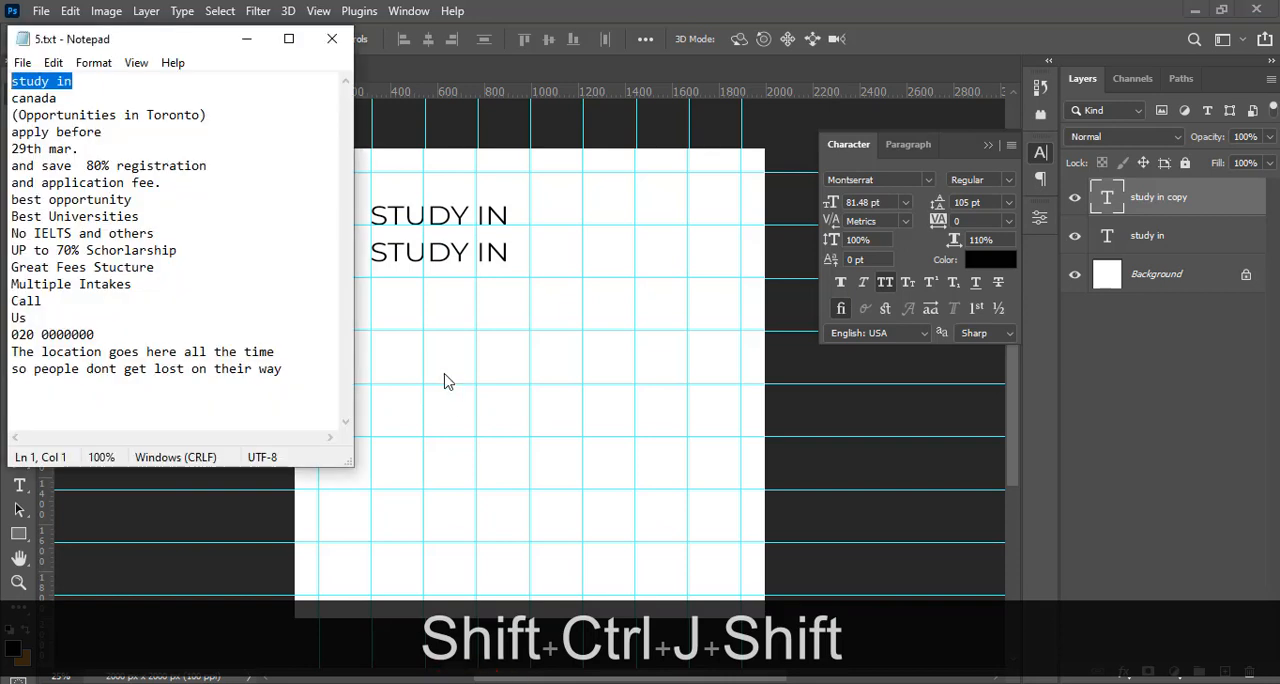
pyautogui.moveTo(57, 98); pyautogui.dragTo(6, 97)
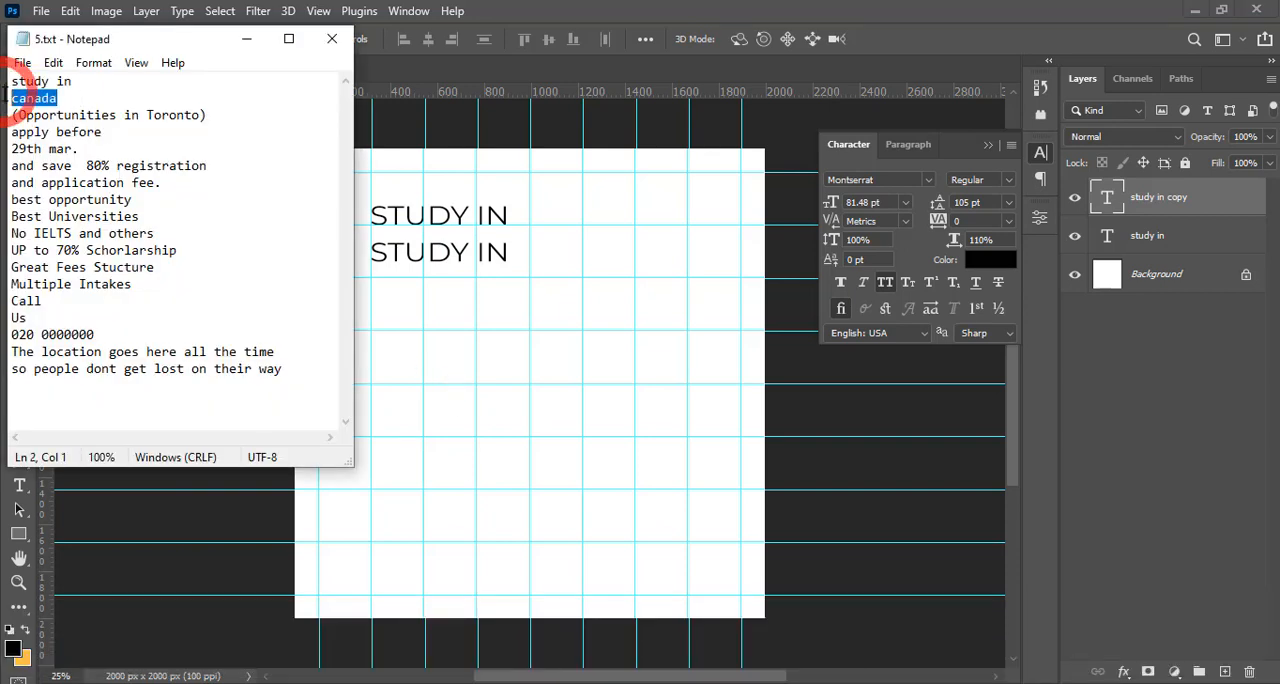
pyautogui.hotkey('ctrl', 'c')
pyautogui.click(612, 4)
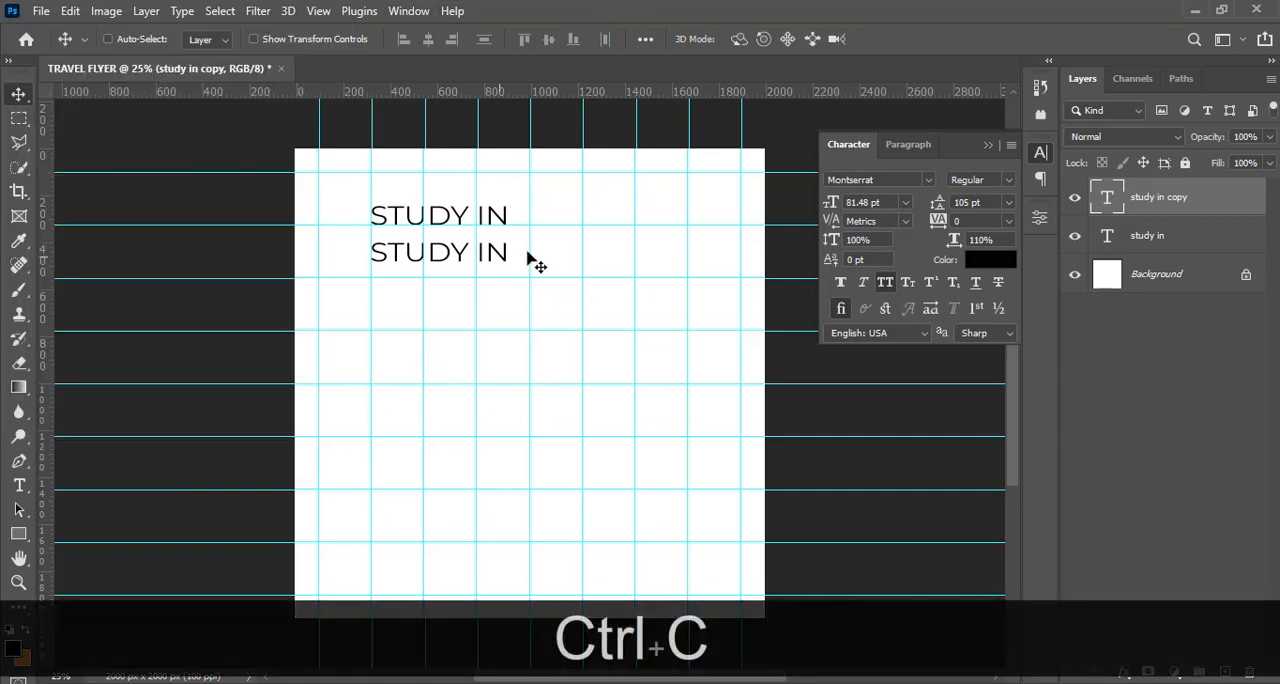
pyautogui.doubleClick(1108, 197)
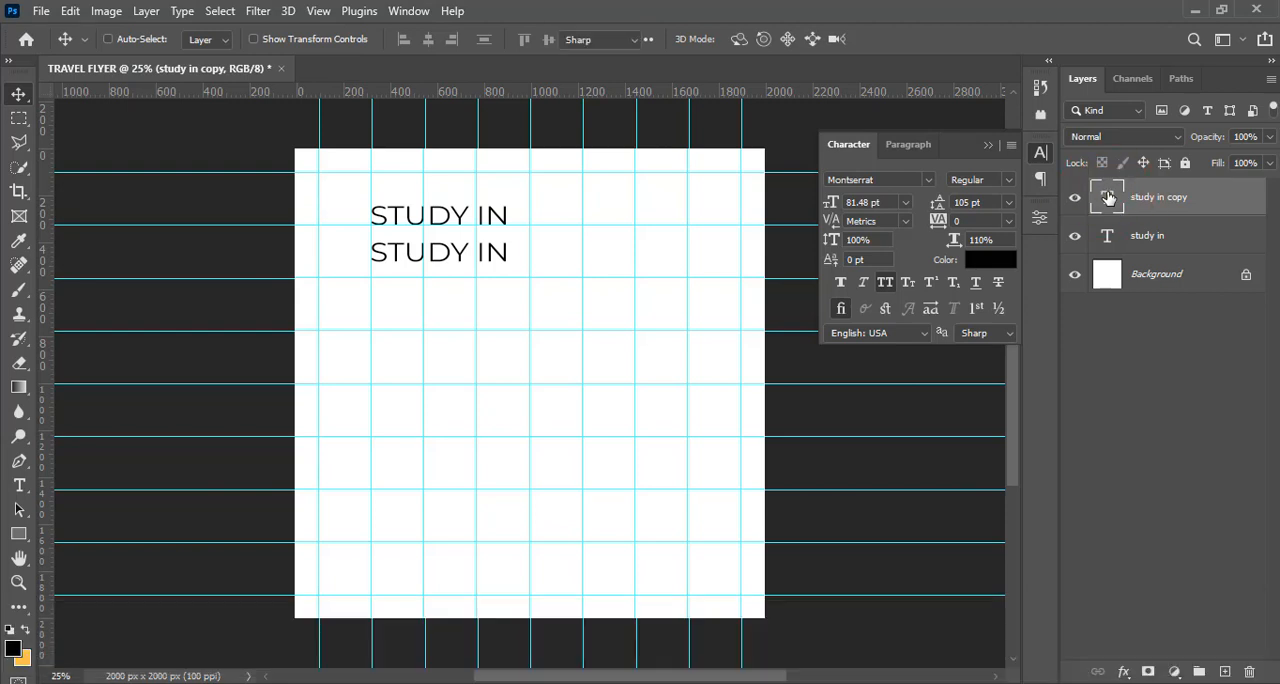
pyautogui.hotkey('ctrl', 'v')
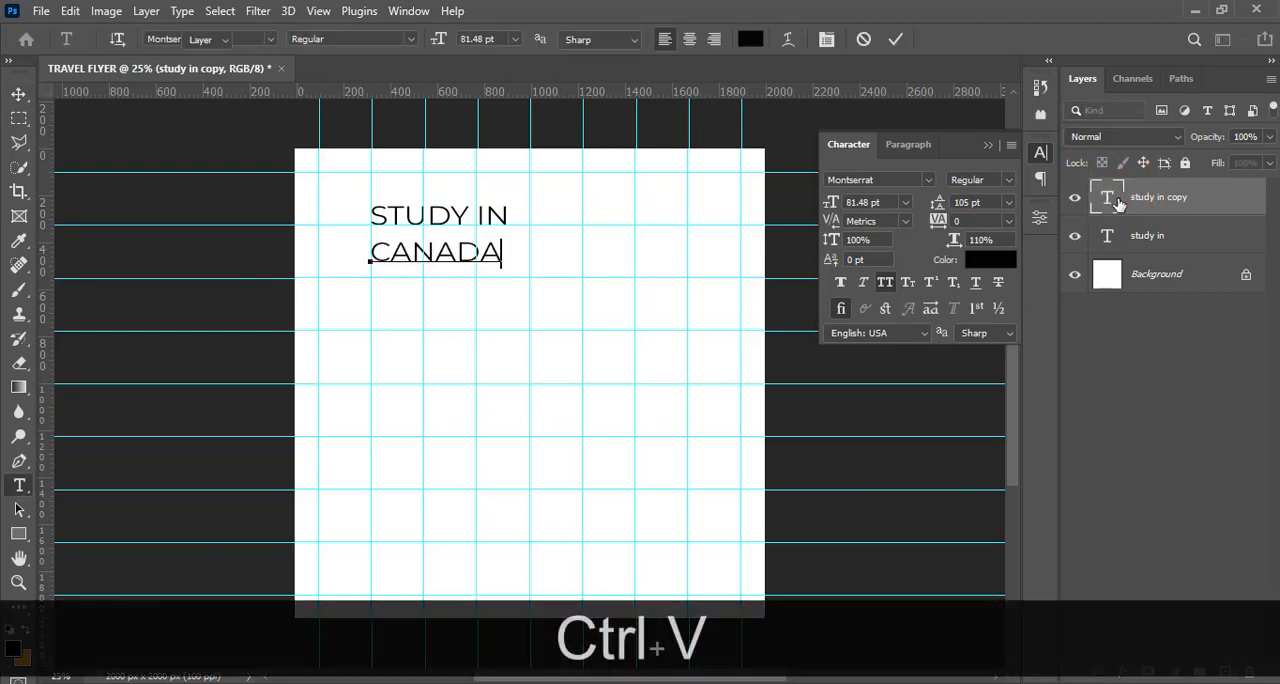
pyautogui.press('Escape')
pyautogui.press('v')
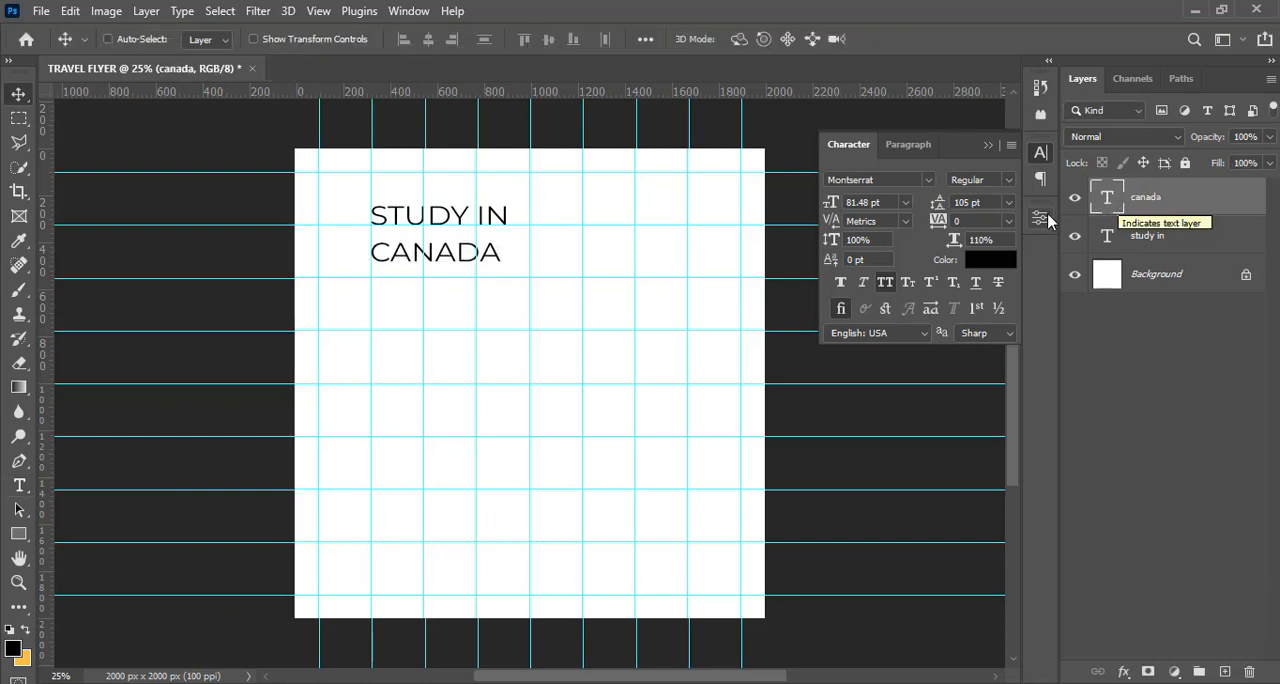
# Set the tracking of the STUDY IN text to -50
pyautogui.click(1160, 238)
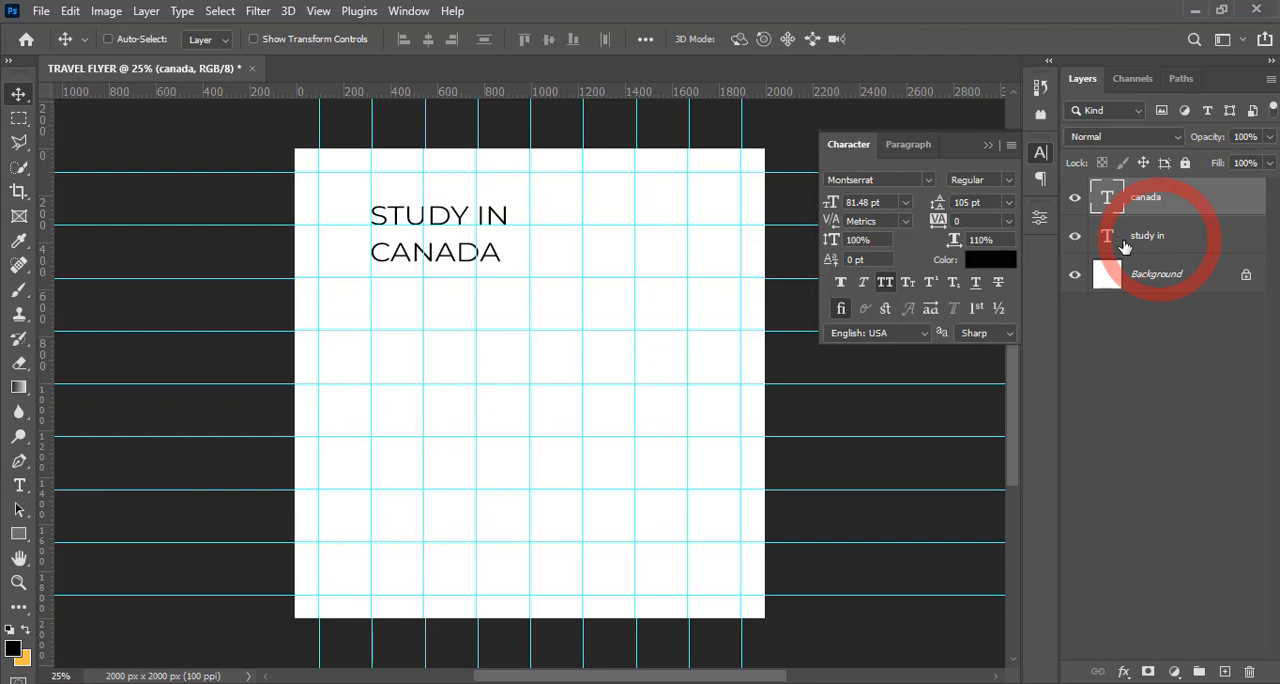
pyautogui.click(956, 221)
pyautogui.write('-')
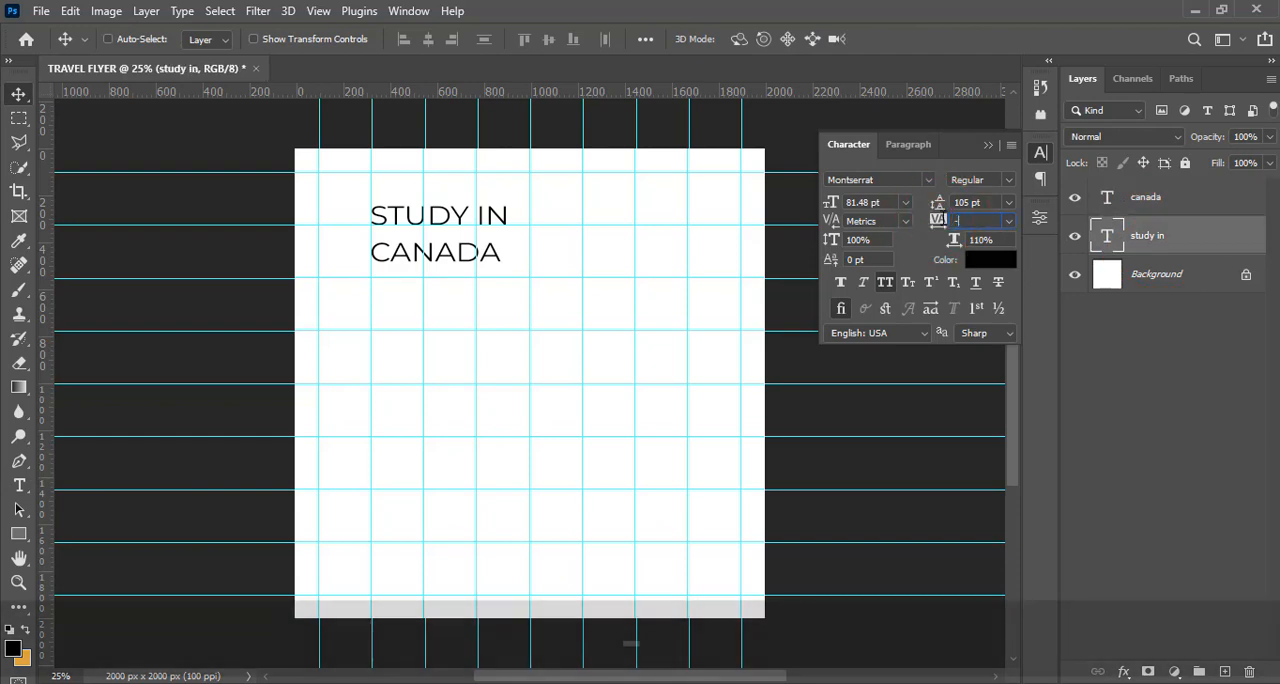
pyautogui.write('50')
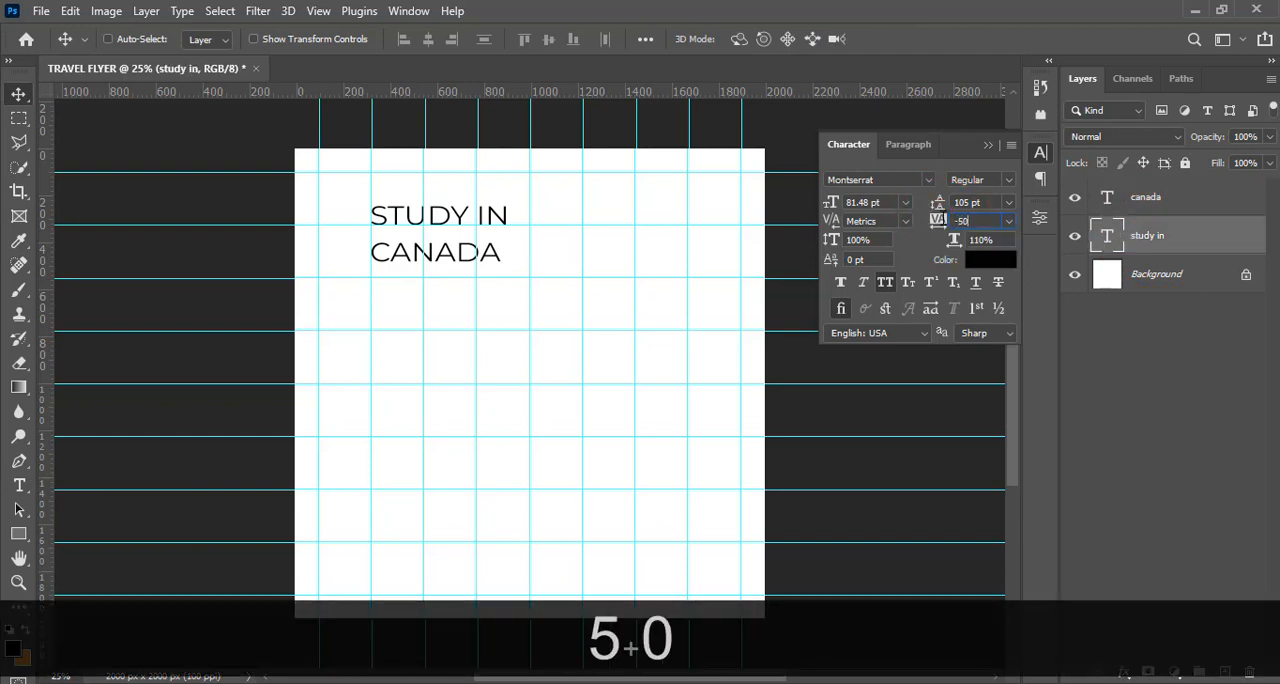
pyautogui.press('Return')
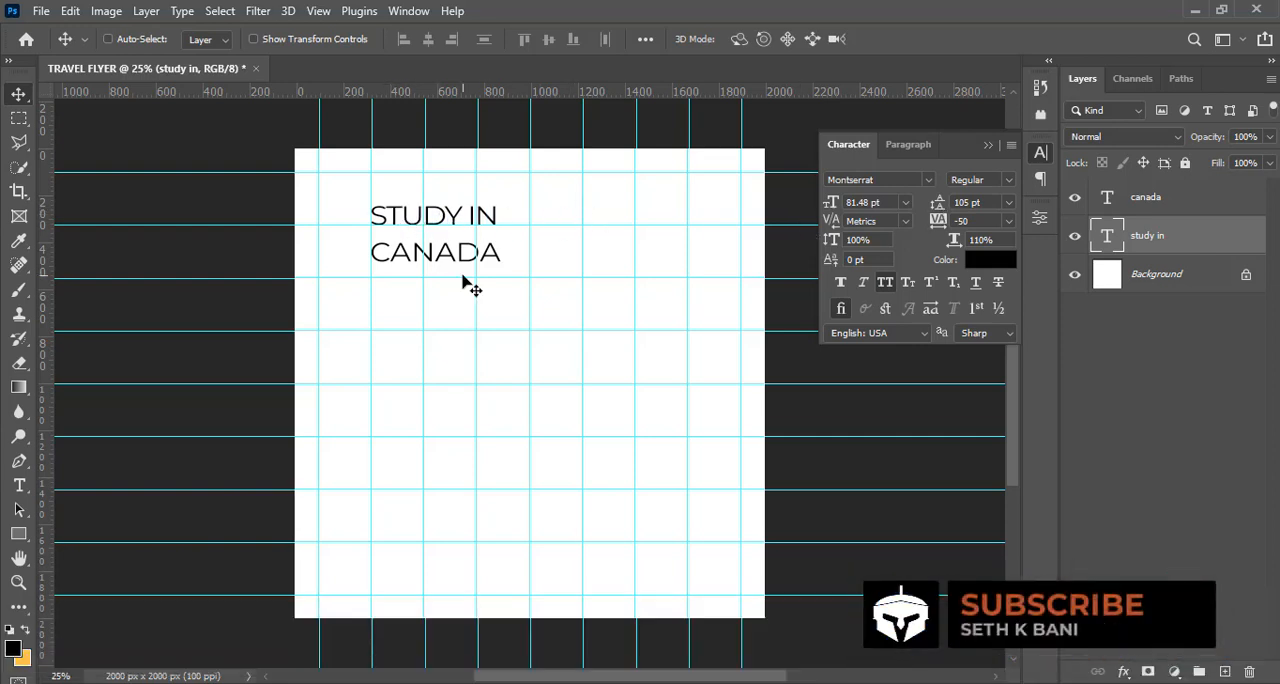
# Set the tracking of the CANADA text to -50
pyautogui.click(1157, 203)
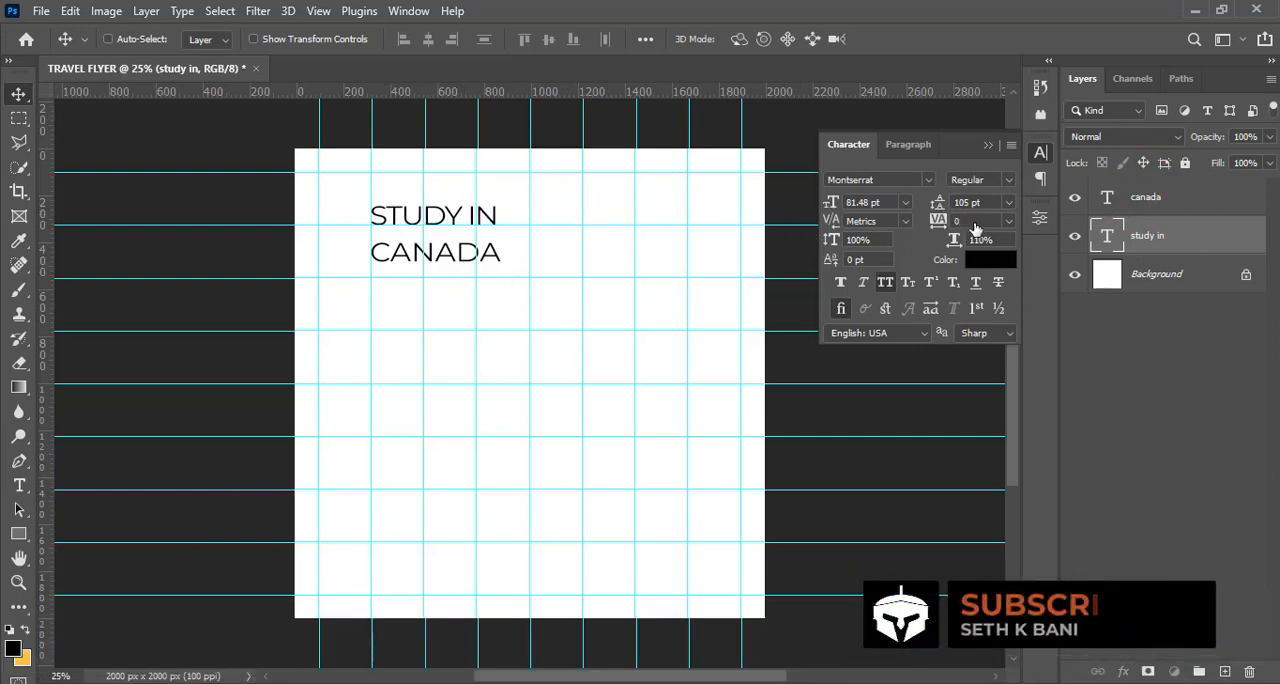
pyautogui.click(968, 220)
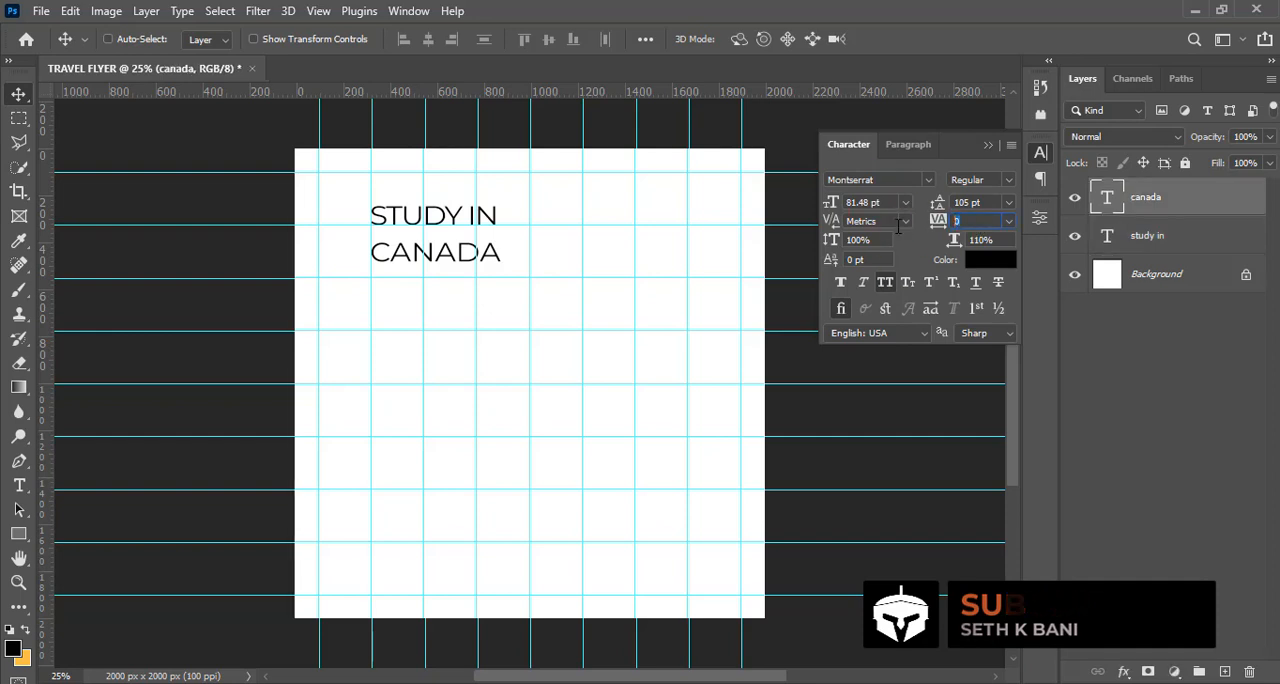
pyautogui.write('-50')
pyautogui.press('Return')
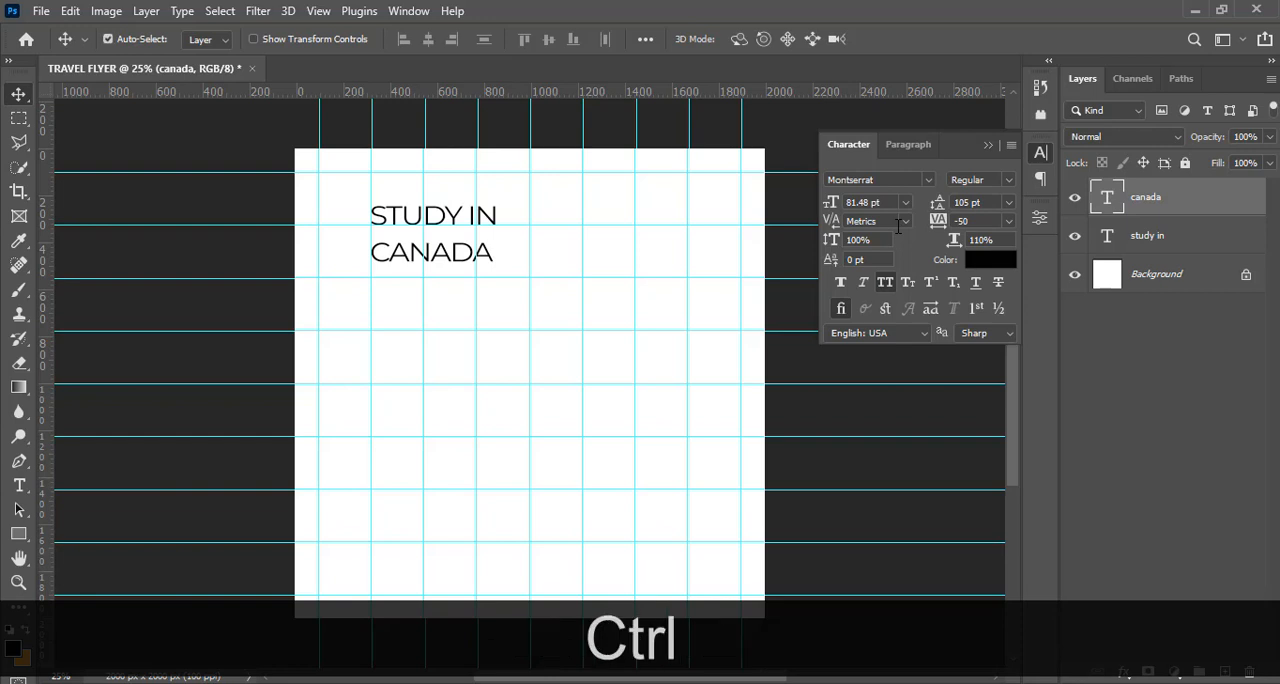
# Scale the CANADA text up proportionally to about 183%, keeping its lower-left corner in place
pyautogui.hotkey('ctrl', 't')
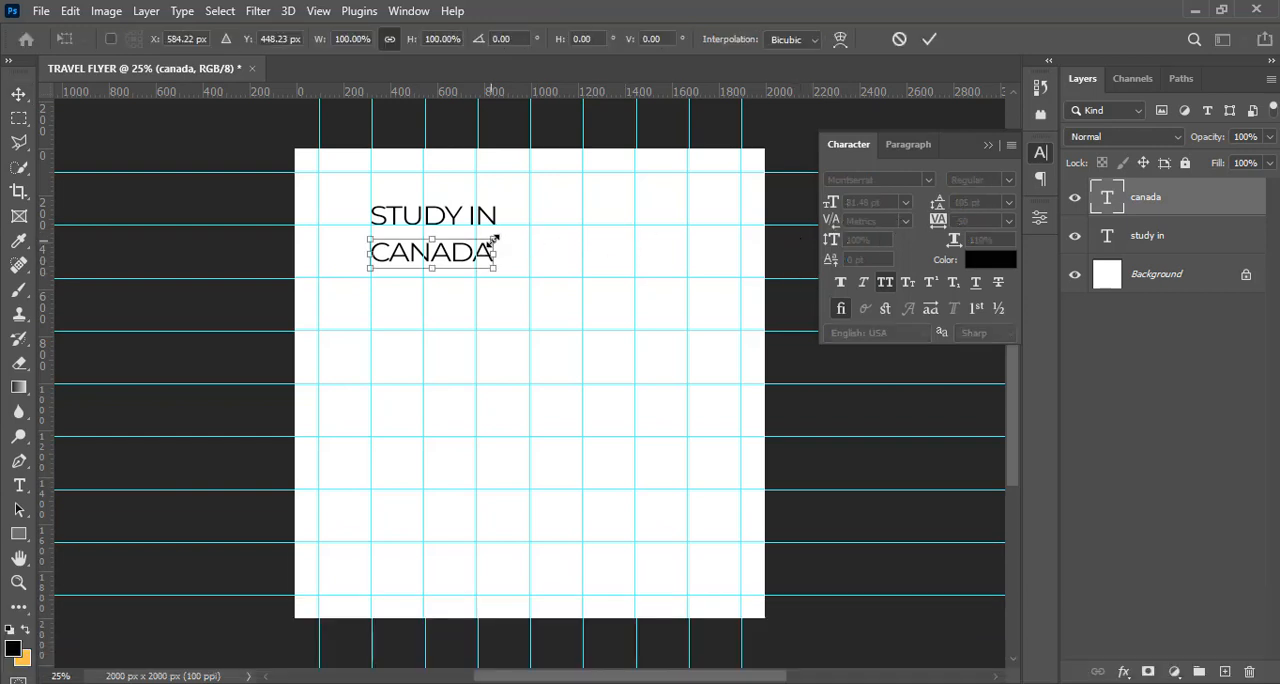
pyautogui.moveTo(494, 240); pyautogui.dragTo(591, 203)
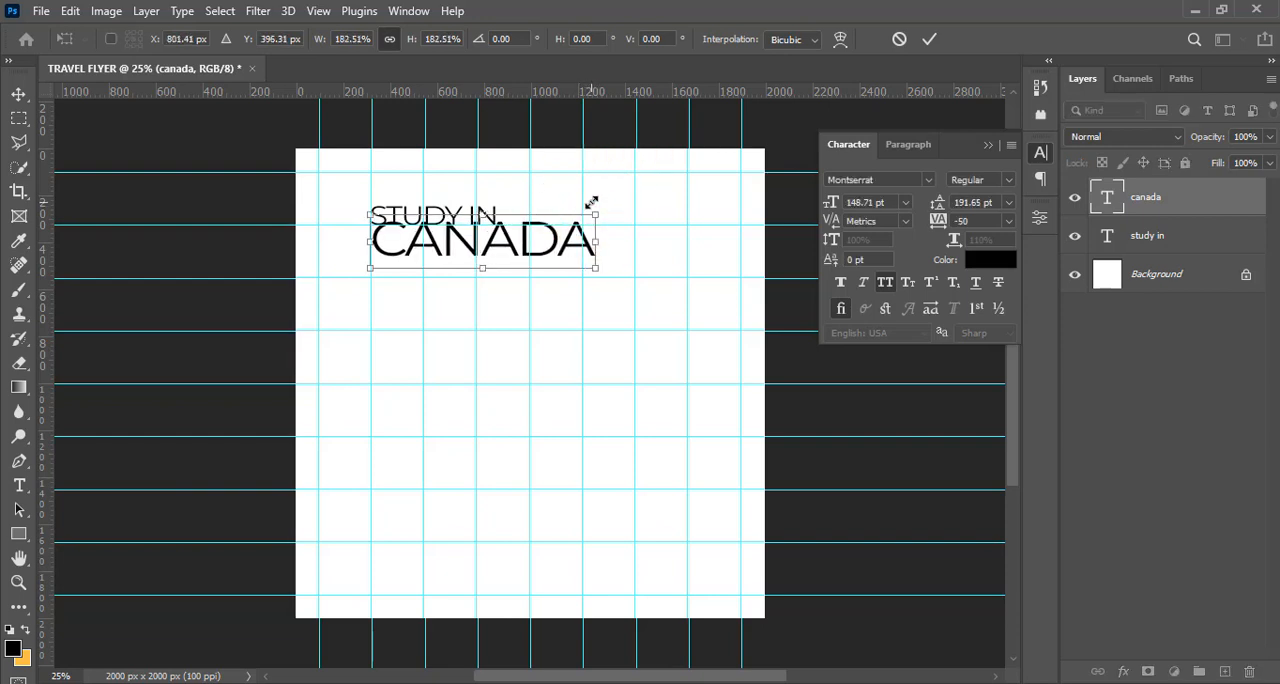
pyautogui.press('Return')
# Nudge the CANADA text down about 30 px beneath STUDY IN, hide the guides and nudge it slightly left
pyautogui.press('v')
pyautogui.hotkey('shift', 'Down')
pyautogui.hotkey('shift', 'Down')
pyautogui.hotkey('shift', 'Down')
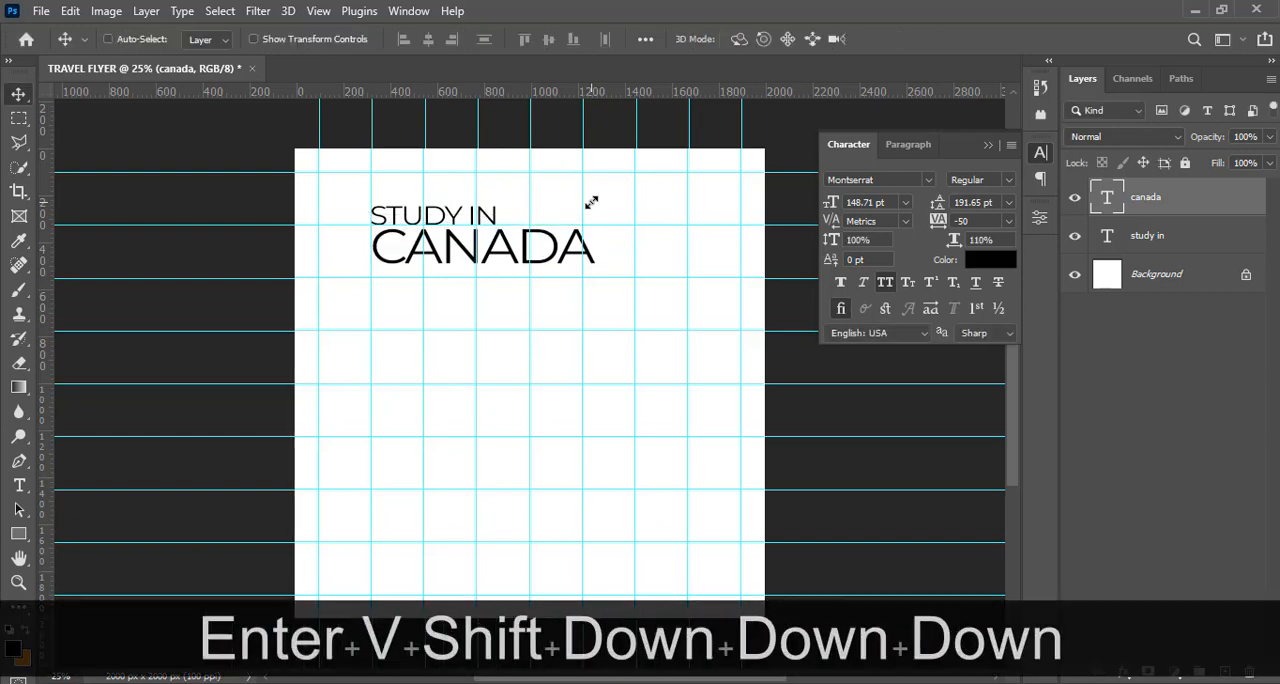
pyautogui.hotkey('ctrl', 'h')
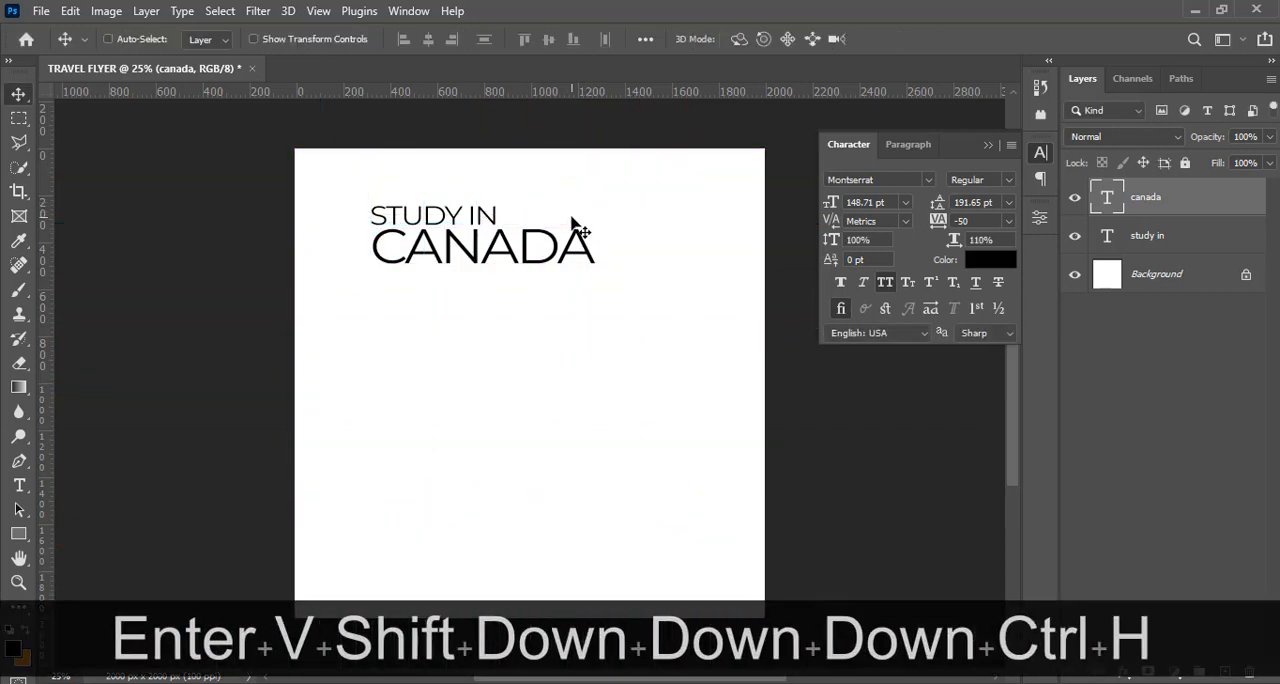
pyautogui.press('Left')
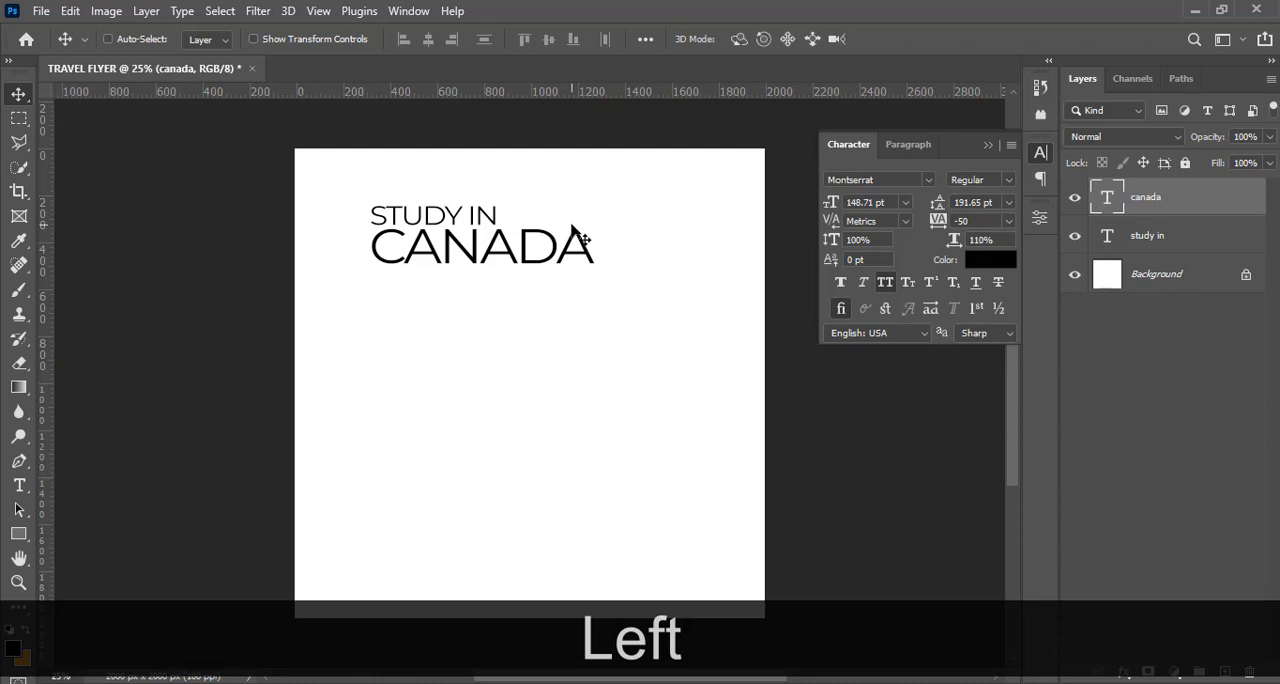
# Fine-tune the CANADA text's vertical position and set its Montserrat font style to ExtraBold
pyautogui.press('Down')
pyautogui.press('Up')
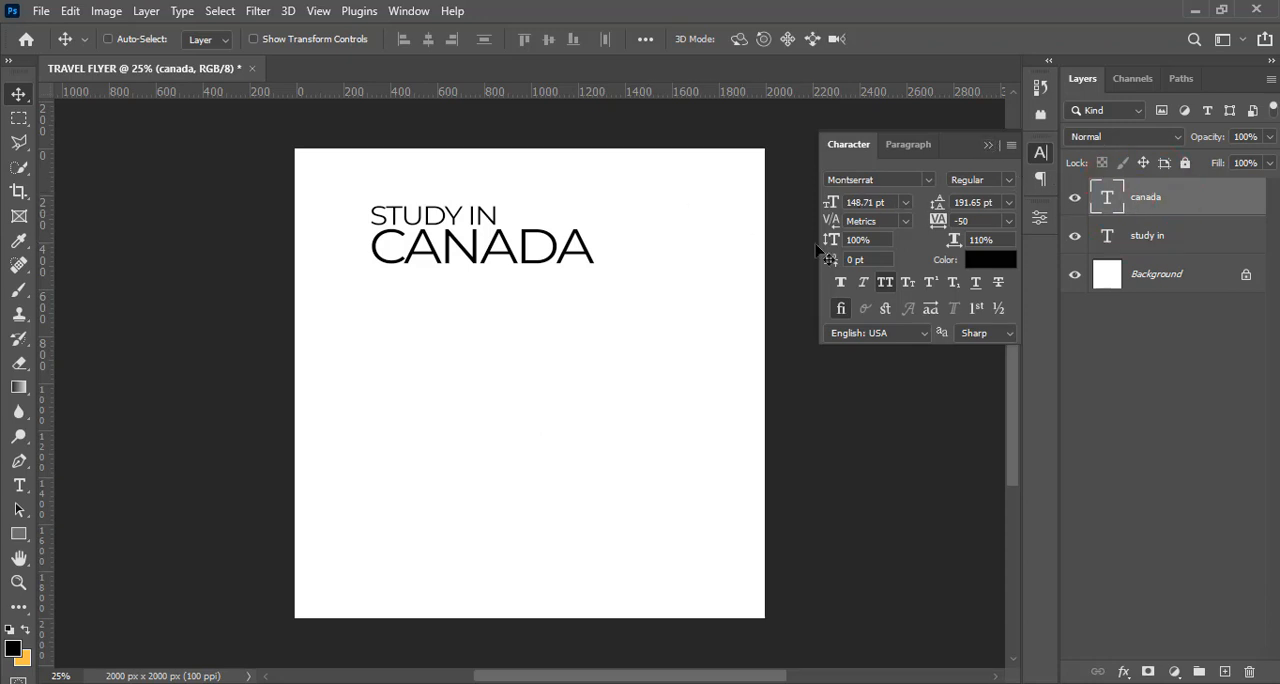
pyautogui.click(1006, 180)
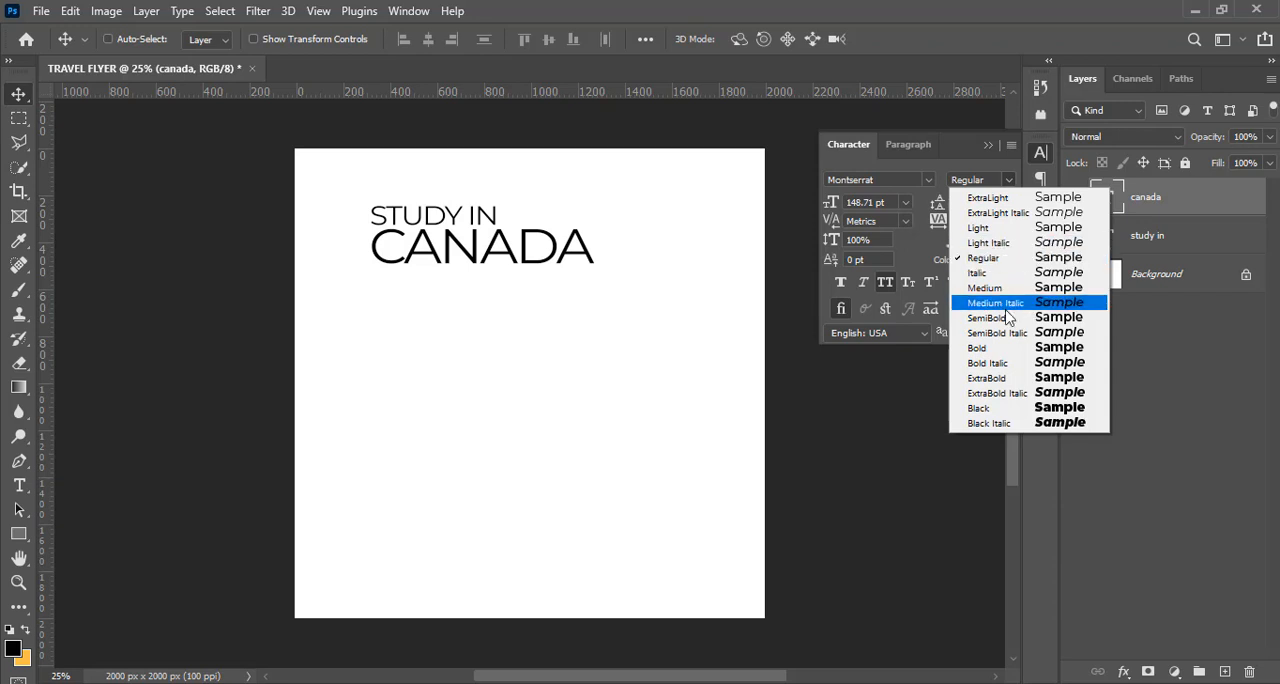
pyautogui.click(998, 378)
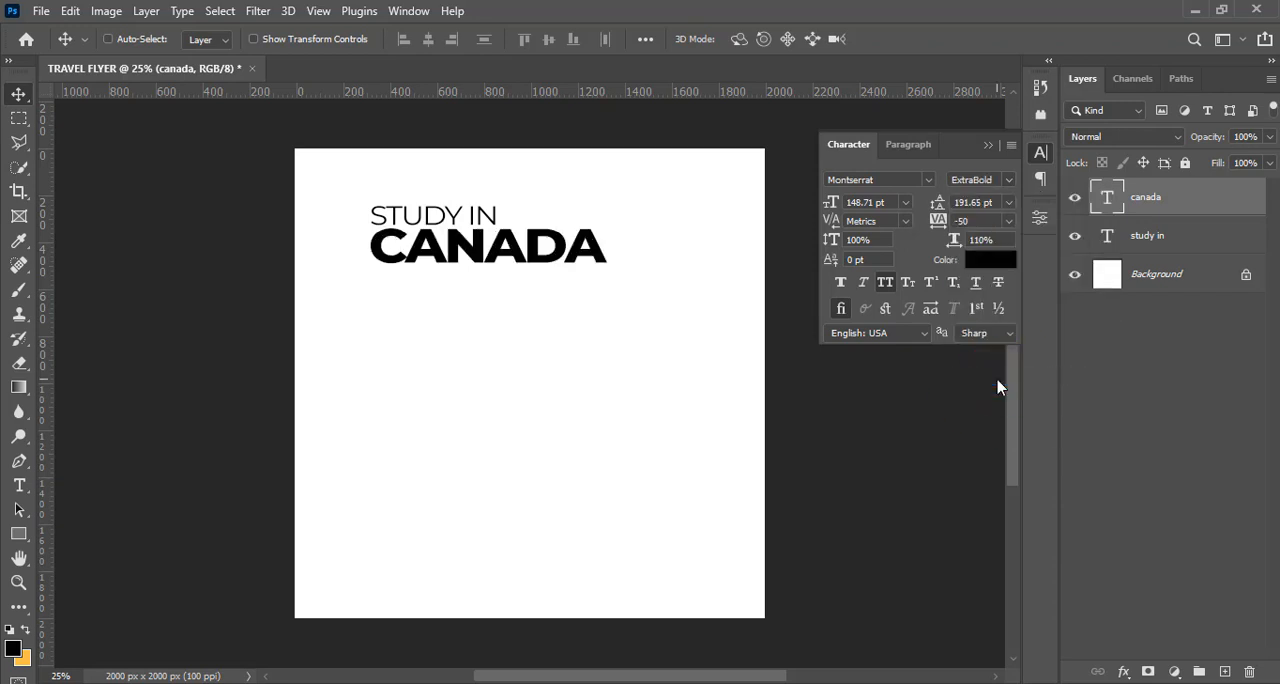
# Nudge the STUDY IN text slightly upward to open a small gap above CANADA
pyautogui.click(1140, 250)
pyautogui.press('v')
pyautogui.press('Up')
pyautogui.press('Up')
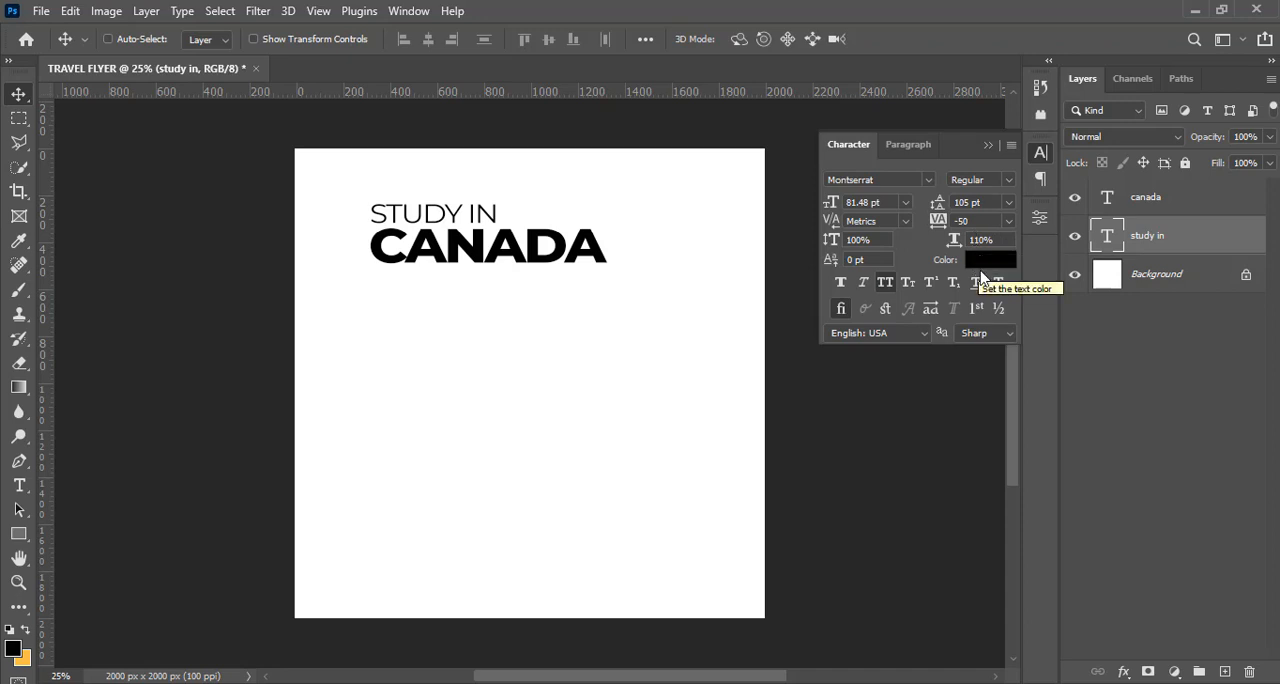
pyautogui.click(1168, 210)
pyautogui.hotkey('ctrl', 'j')
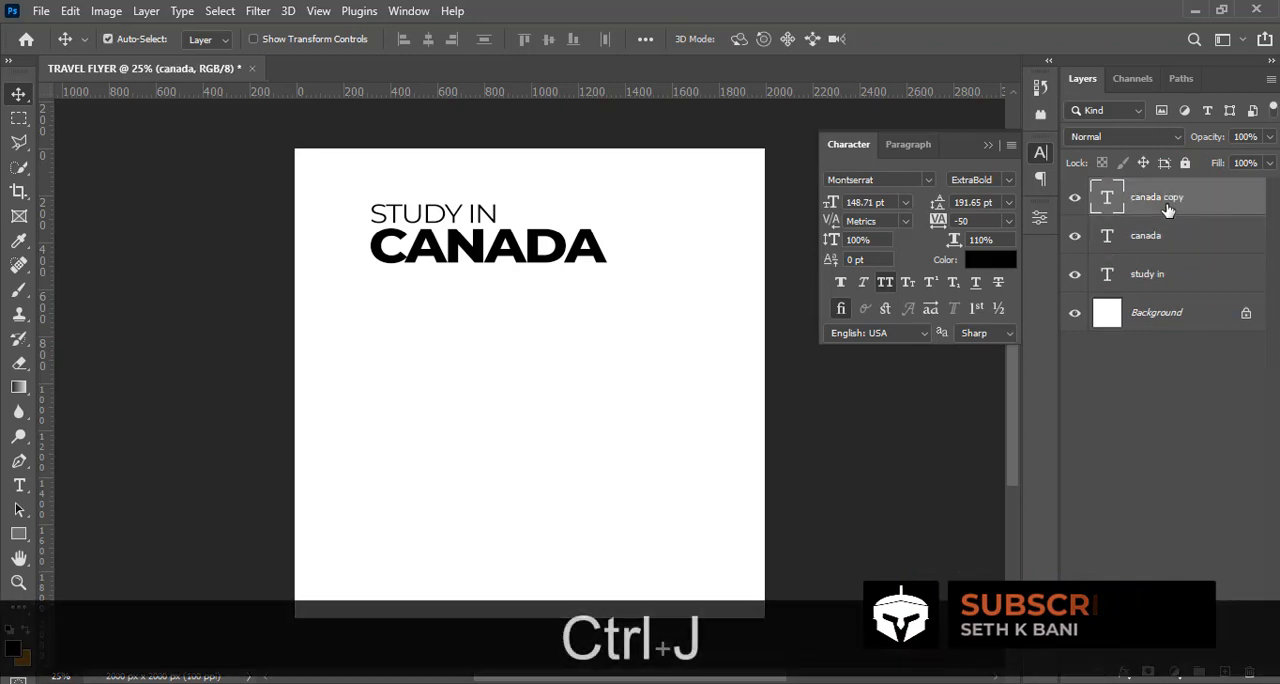
pyautogui.hotkey('ctrl', 'z')
# Duplicate the STUDY IN text just beneath CANADA and bring the copy's layer to the top of the layer stack
pyautogui.click(1162, 236)
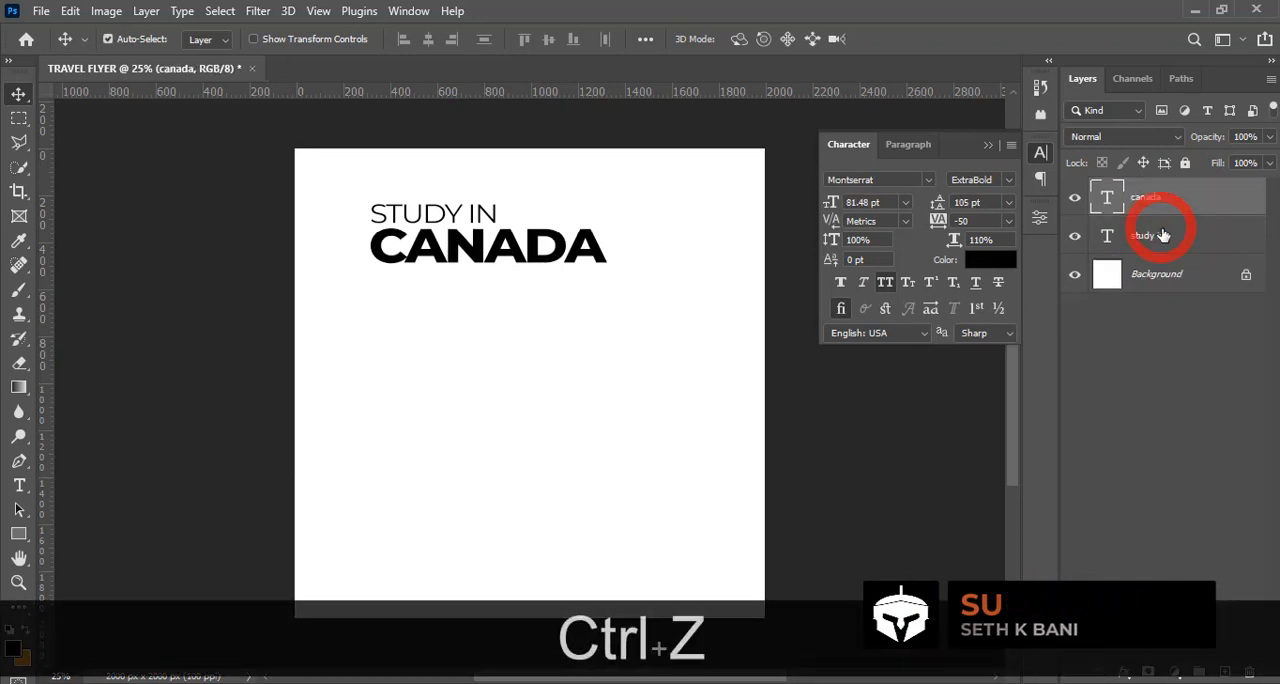
pyautogui.hotkey('ctrl', 'j')
pyautogui.press('v')
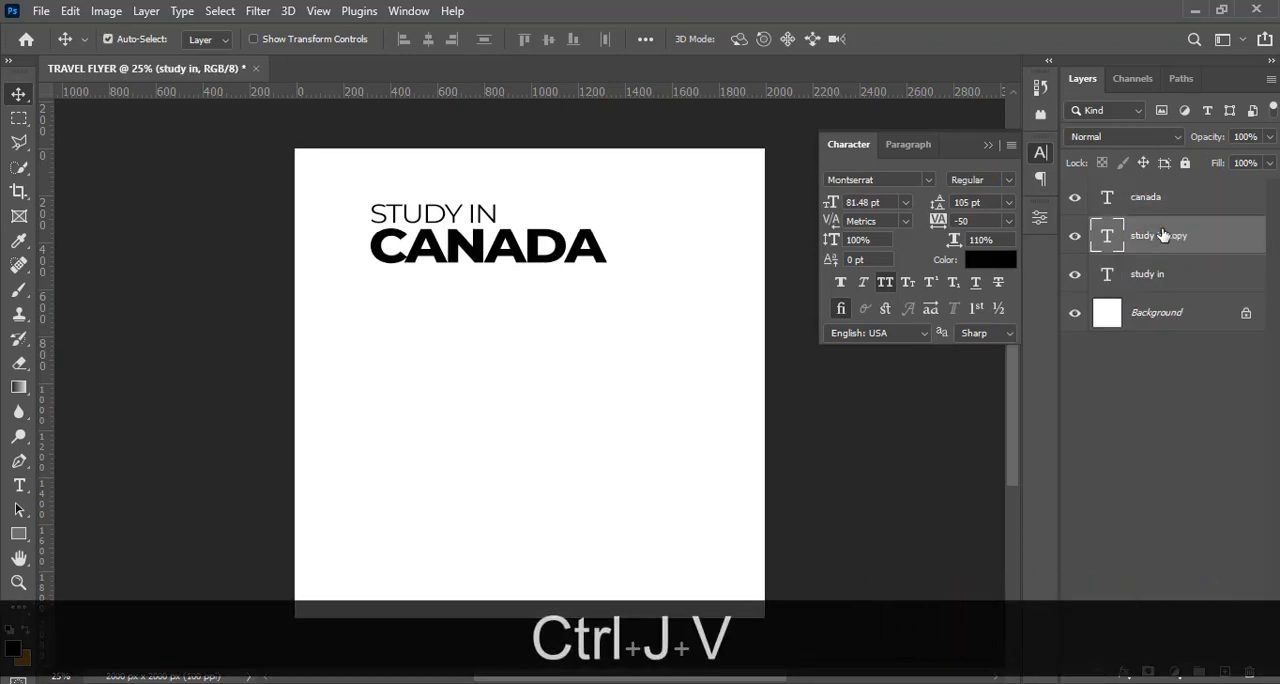
pyautogui.hotkey('shift', 'Down')
pyautogui.hotkey('shift', 'Down')
pyautogui.hotkey('shift', 'Down')
pyautogui.hotkey('shift', 'Down')
pyautogui.hotkey('shift', 'Down')
pyautogui.hotkey('shift', 'Down')
pyautogui.hotkey('shift', 'Down')
pyautogui.hotkey('shift', 'Down')
pyautogui.hotkey('shift', 'Down')
pyautogui.hotkey('shift', 'Down')
pyautogui.hotkey('shift', 'Down')
pyautogui.hotkey('shift', 'Down')
pyautogui.hotkey('shift', 'Down')
pyautogui.hotkey('shift', 'Down')
pyautogui.hotkey('shift', 'Down')
pyautogui.hotkey('shift', 'Down')
pyautogui.hotkey('shift', 'Down')
pyautogui.hotkey('shift', 'Down')
pyautogui.hotkey('shift', 'Down')
pyautogui.hotkey('shift', 'Down')
pyautogui.hotkey('shift', 'Down')
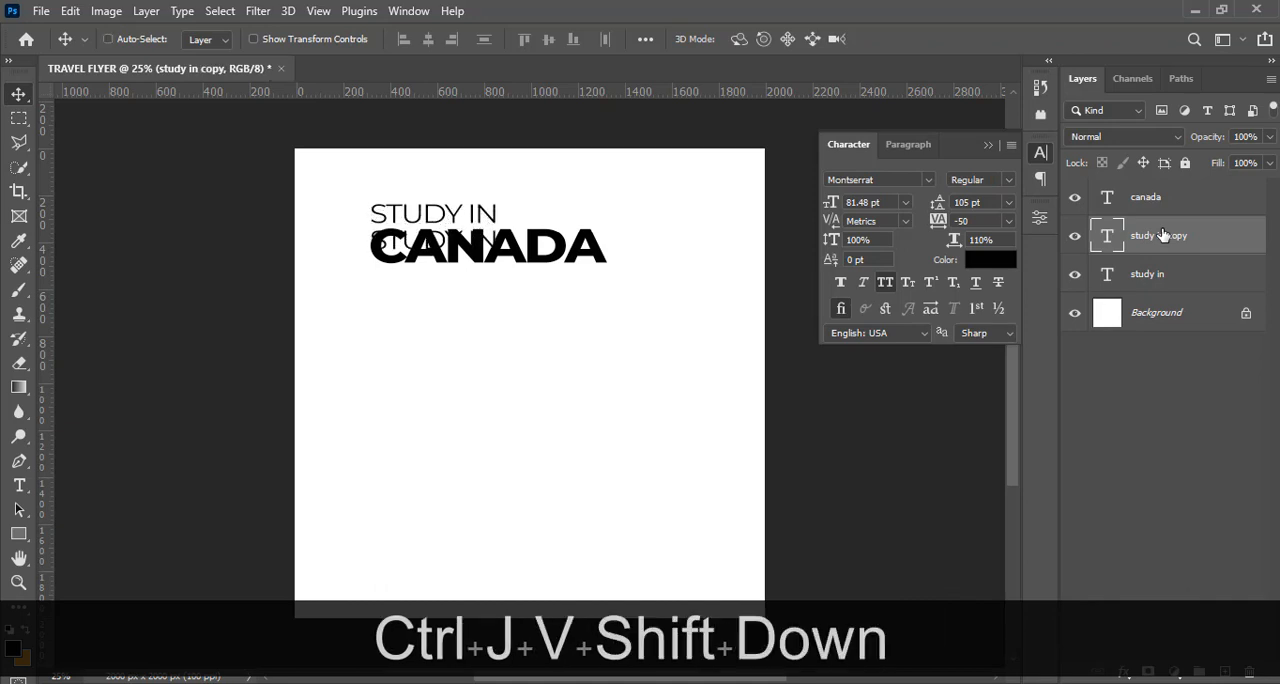
pyautogui.hotkey('shift', 'Down')
pyautogui.hotkey('shift', 'Down')
pyautogui.hotkey('shift', 'Down')
pyautogui.hotkey('shift', 'Down')
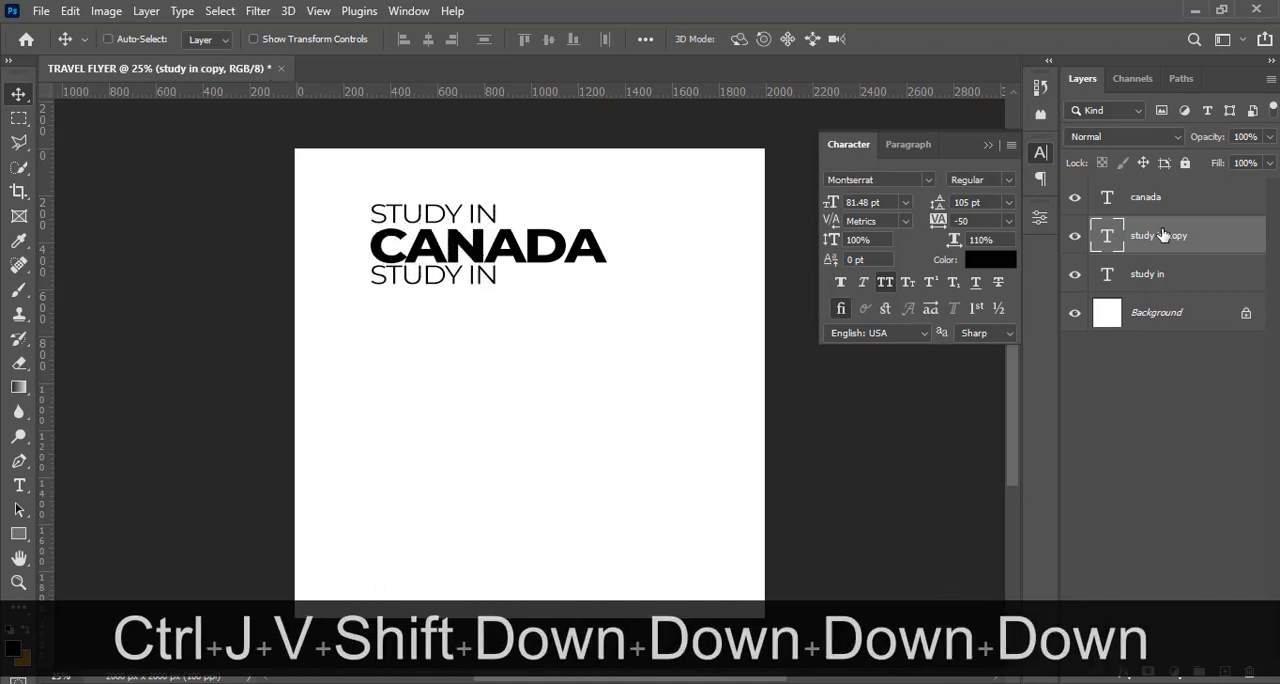
pyautogui.moveTo(1149, 237); pyautogui.dragTo(1148, 191)
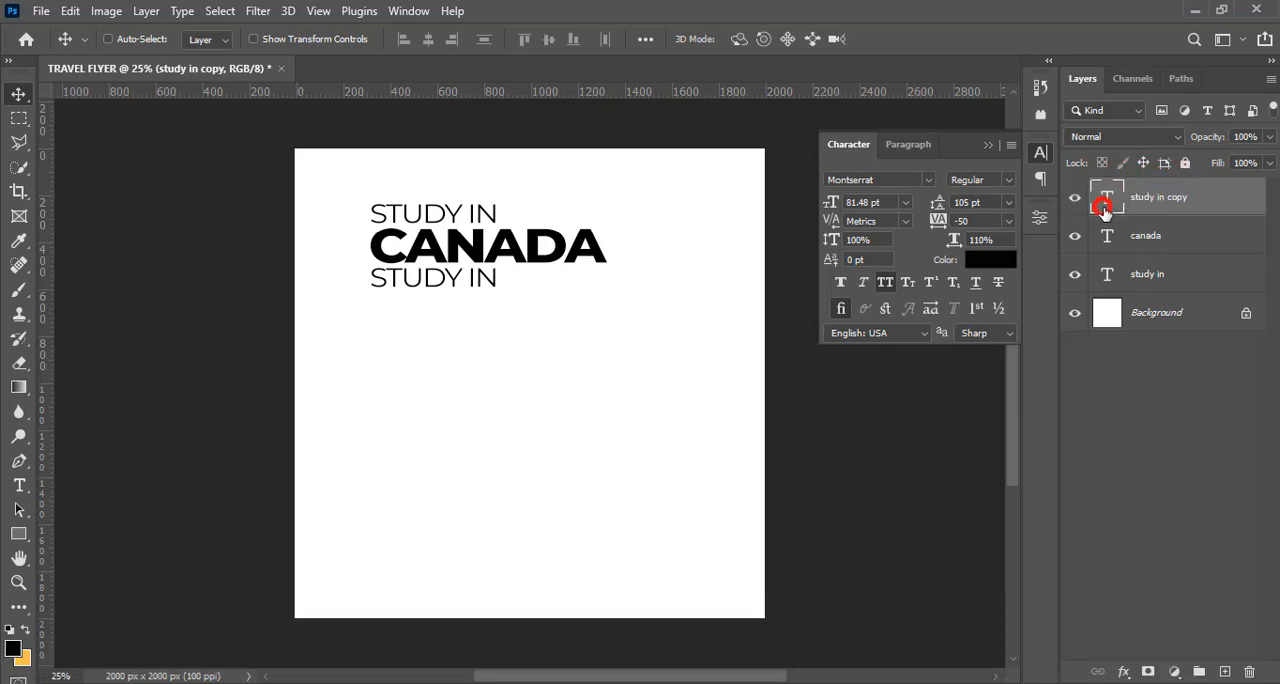
# Replace the duplicated STUDY IN text with "(Opportunities in Toronto)" copied from the Notepad file 5.txt
pyautogui.doubleClick(1104, 207)
pyautogui.hotkey('alt', 'Tab')
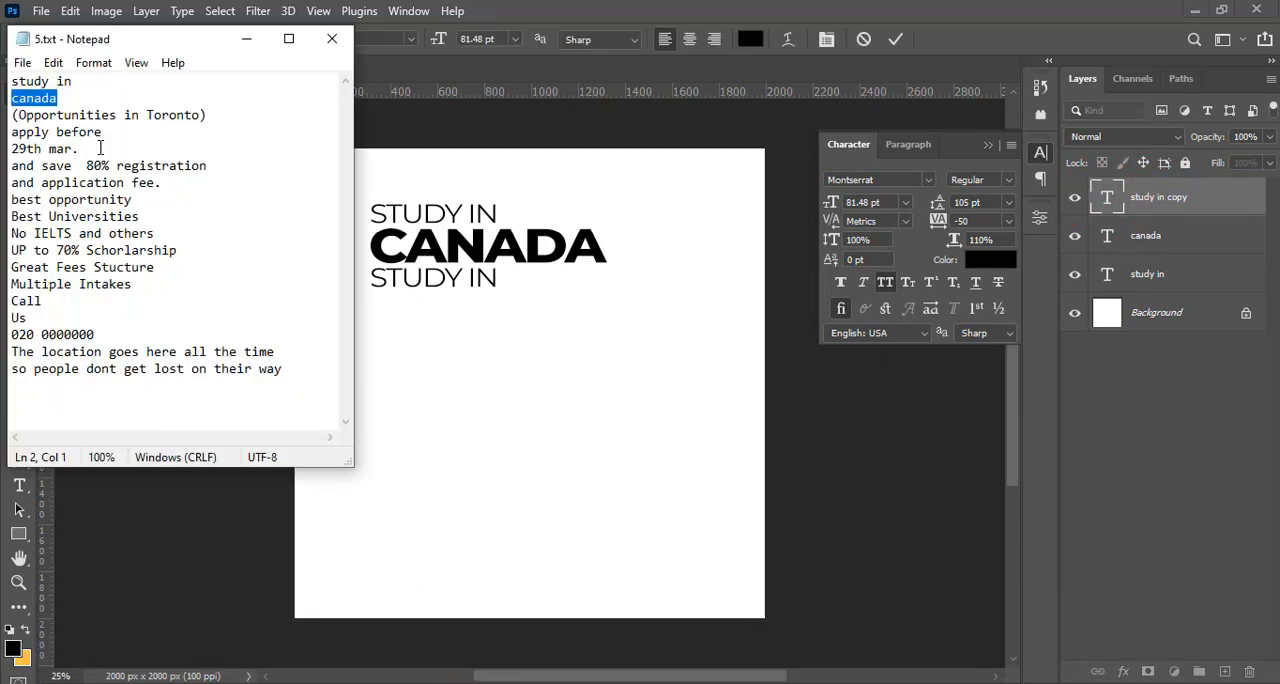
pyautogui.moveTo(206, 114); pyautogui.dragTo(12, 115)
pyautogui.click(12, 132)
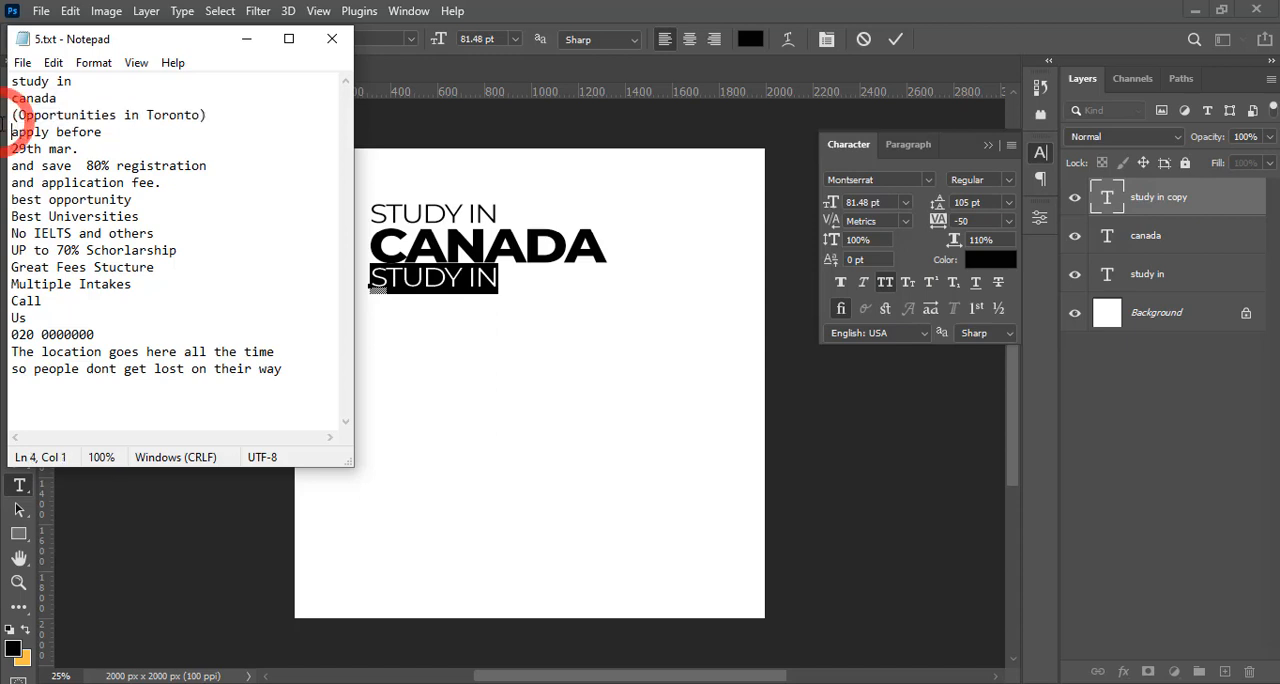
pyautogui.moveTo(215, 112); pyautogui.dragTo(24, 117)
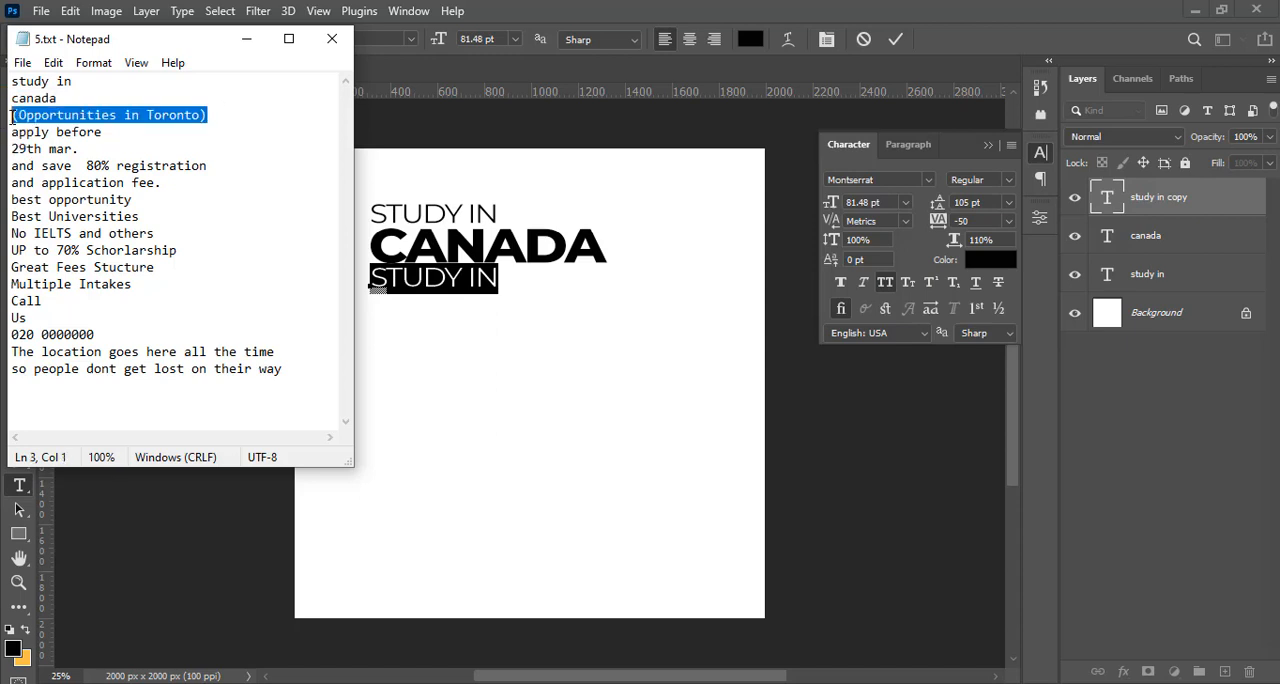
pyautogui.hotkey('ctrl', 'c')
pyautogui.click(778, 10)
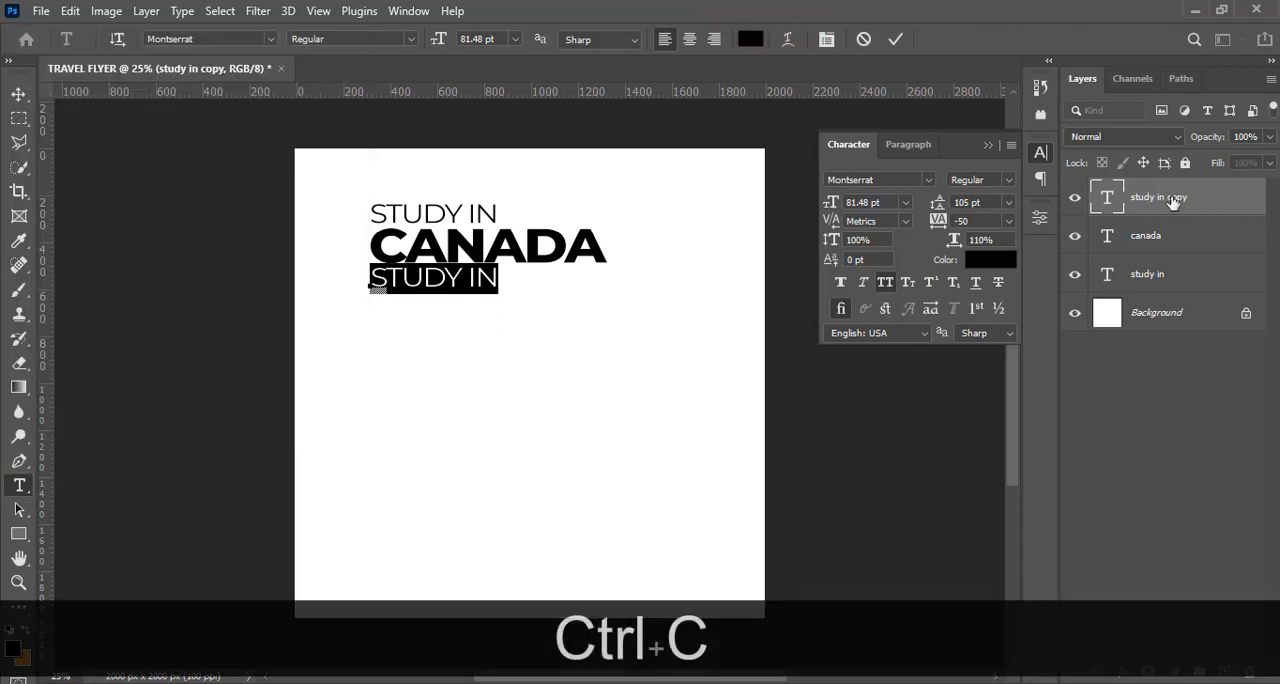
pyautogui.hotkey('ctrl', 'v')
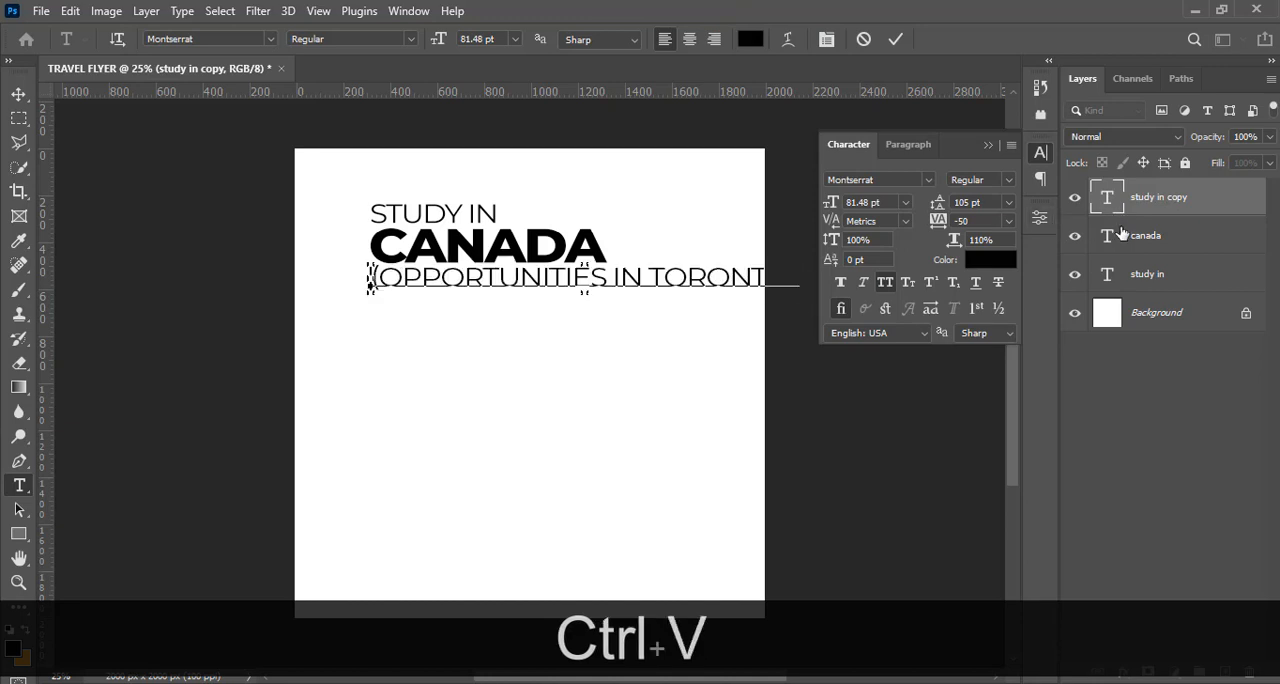
pyautogui.click(1118, 200)
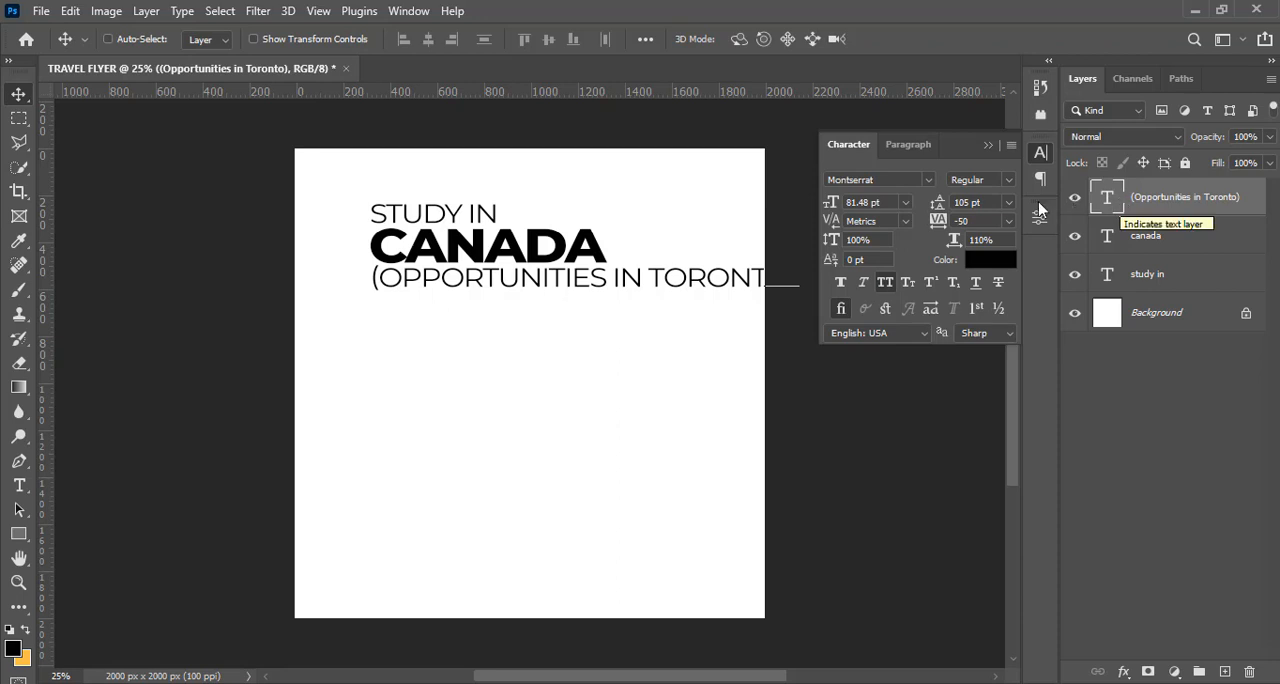
# Set the (Opportunities in Toronto) text to 27 pt, then scale it up proportionally to about 139%
pyautogui.click(884, 202)
pyautogui.write('27')
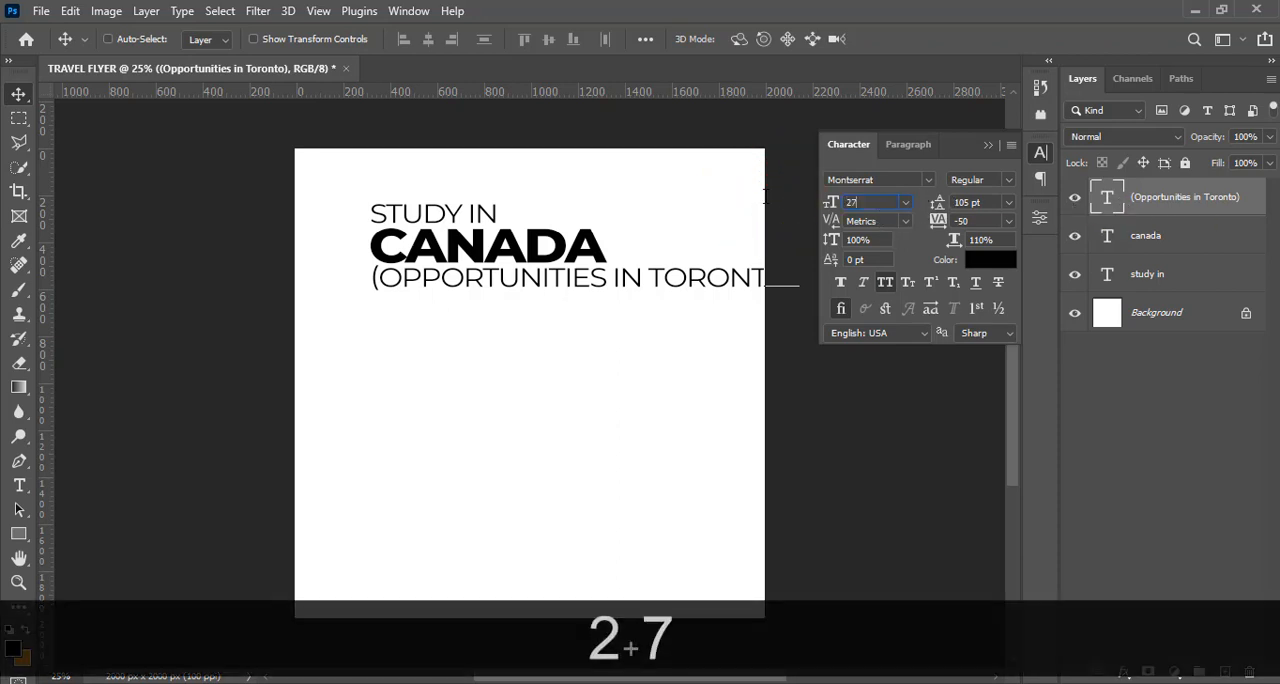
pyautogui.press('Return')
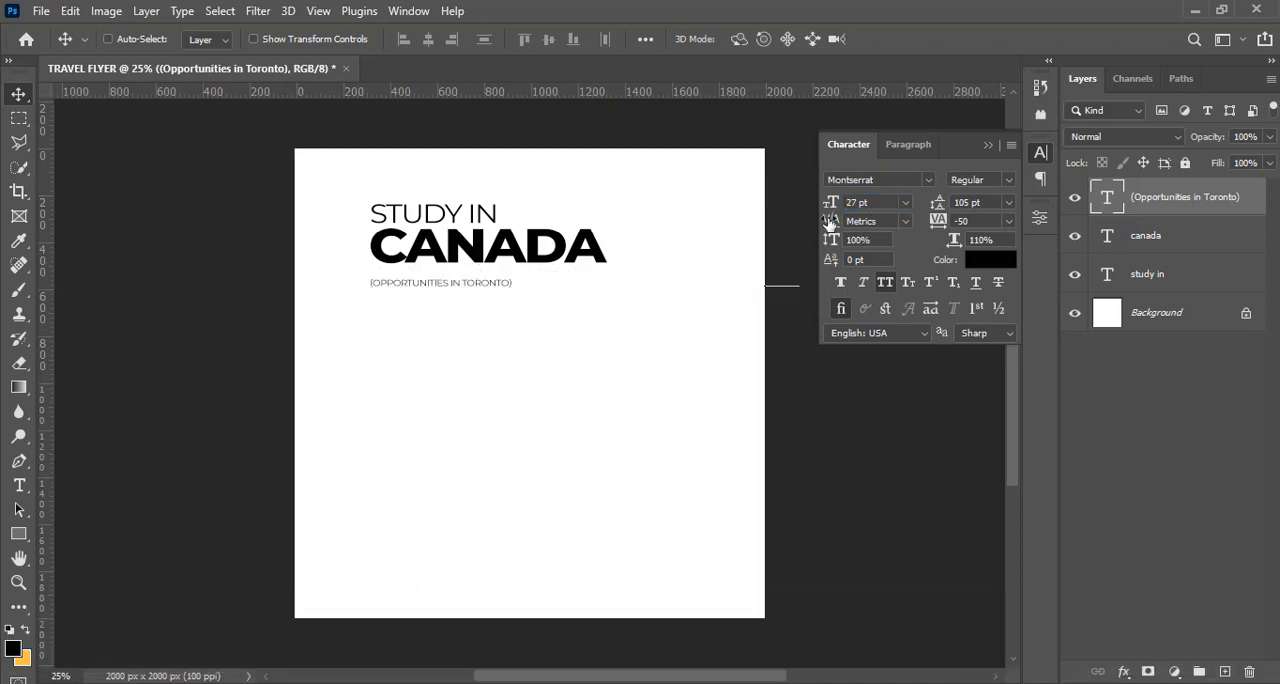
pyautogui.hotkey('ctrl', 't')
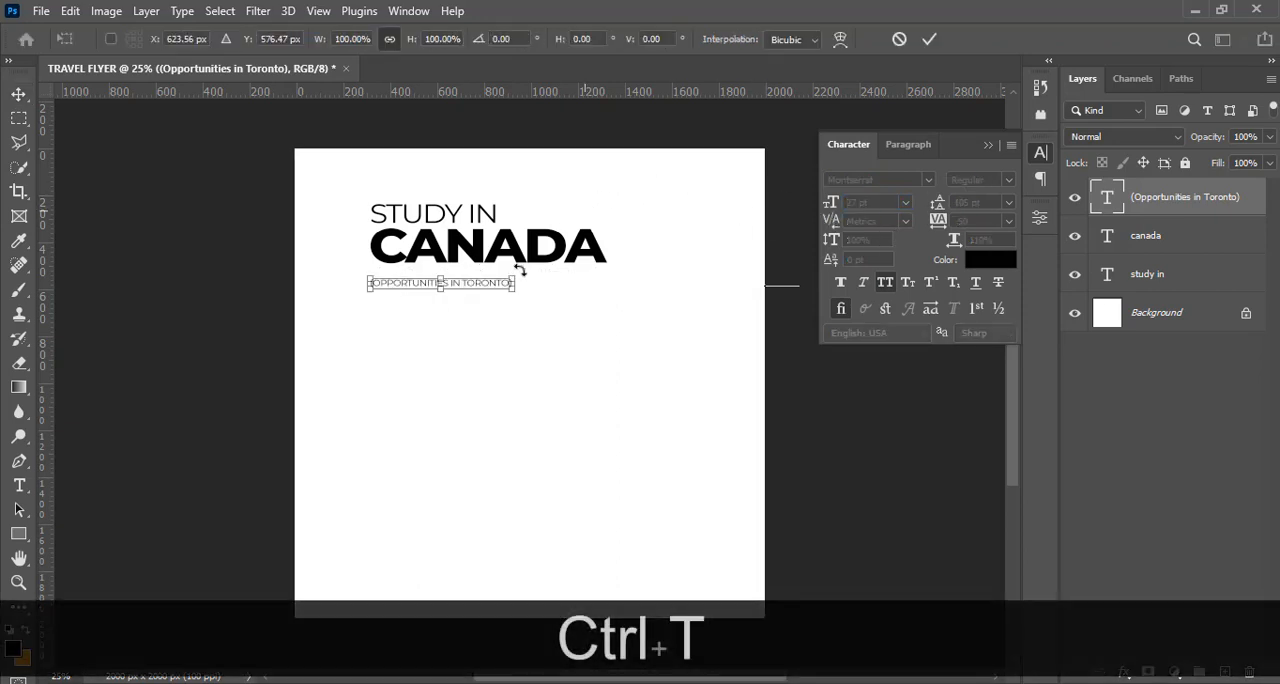
pyautogui.moveTo(512, 290); pyautogui.dragTo(562, 310)
pyautogui.press('Return')
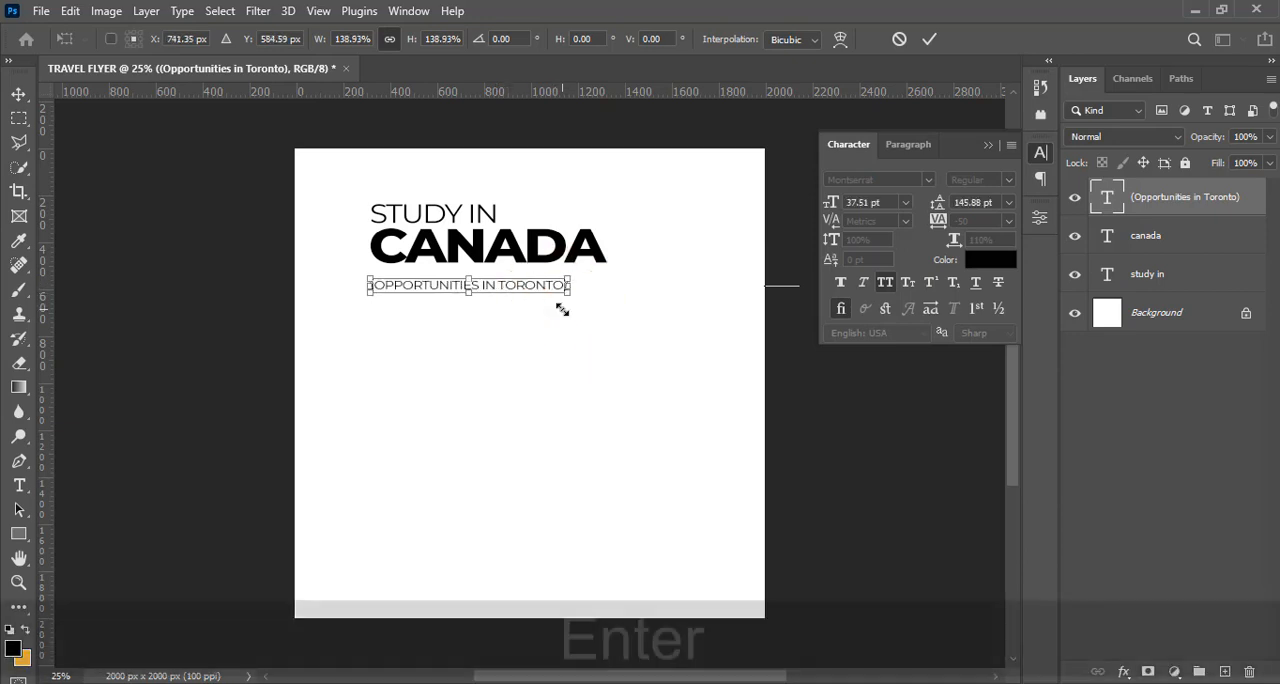
# Show the guides and move the (Opportunities in Toronto) line up close beneath CANADA
pyautogui.press('v')
pyautogui.hotkey('shift', 'Up')
pyautogui.hotkey('shift', 'Up')
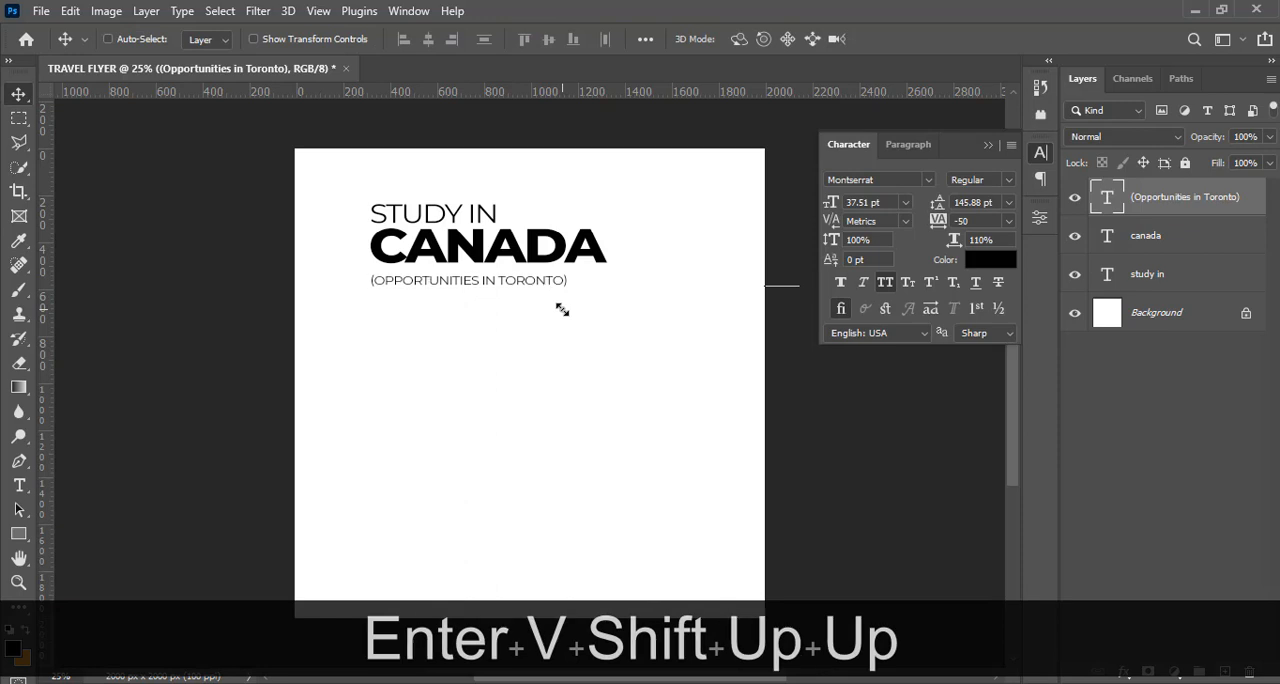
pyautogui.hotkey('ctrl', 'h')
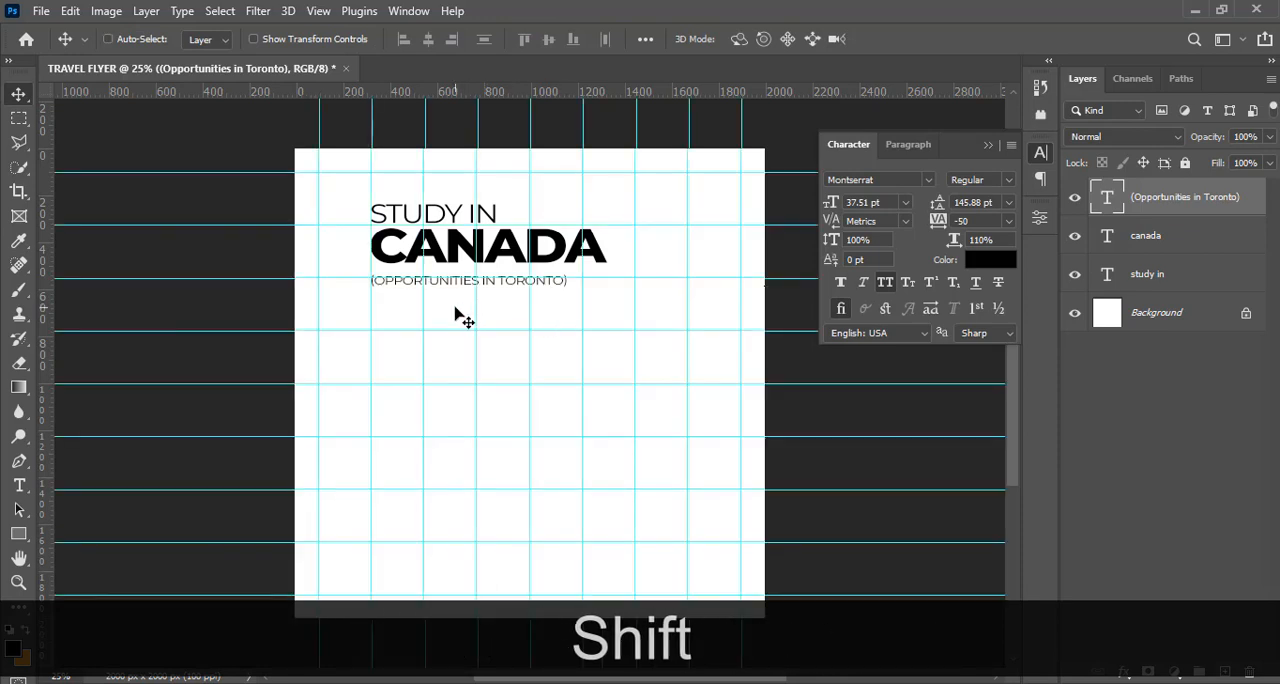
pyautogui.moveTo(463, 316); pyautogui.dragTo(456, 308)
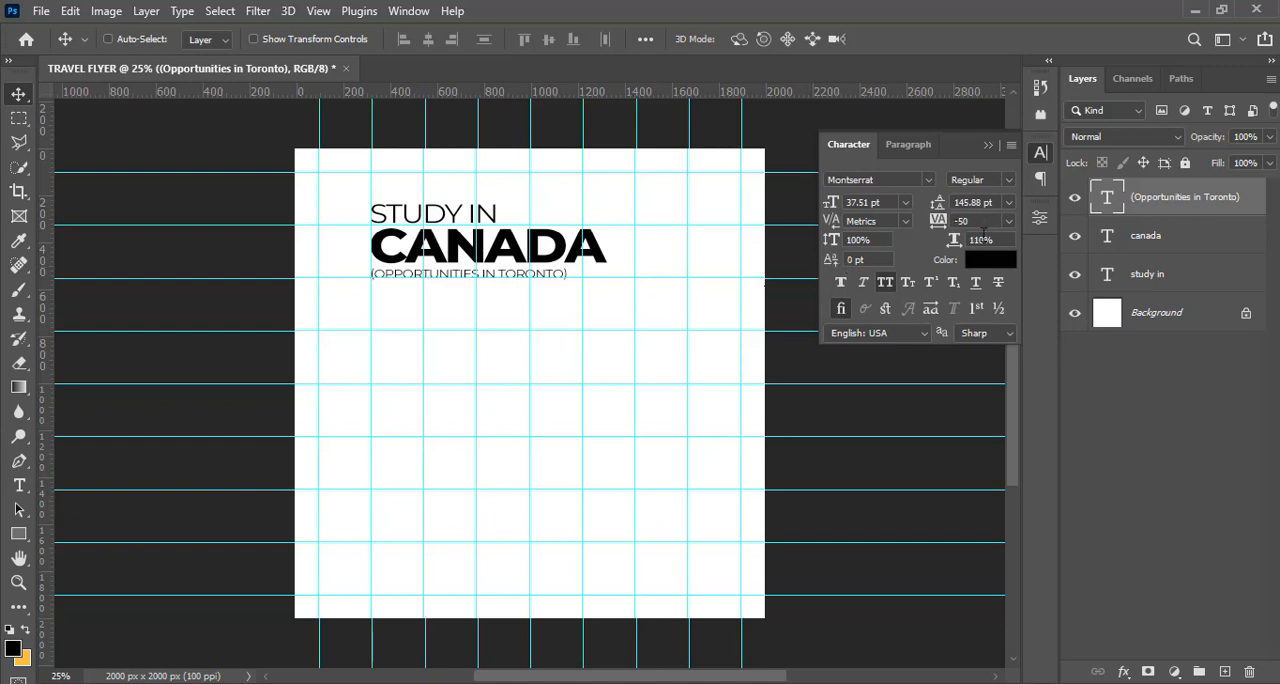
# Turn off All Caps for the (Opportunities in Toronto) line and scale it up proportionally to CANADA's width, about 56.41 pt
pyautogui.click(886, 283)
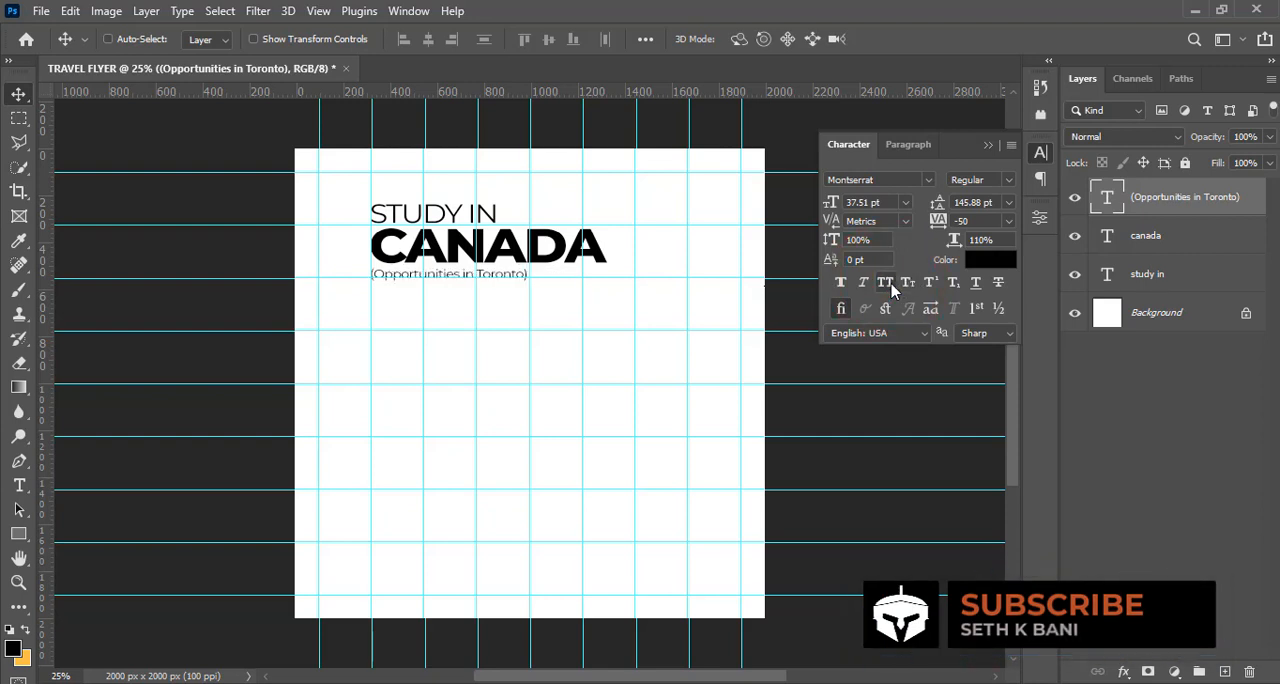
pyautogui.hotkey('ctrl', 't')
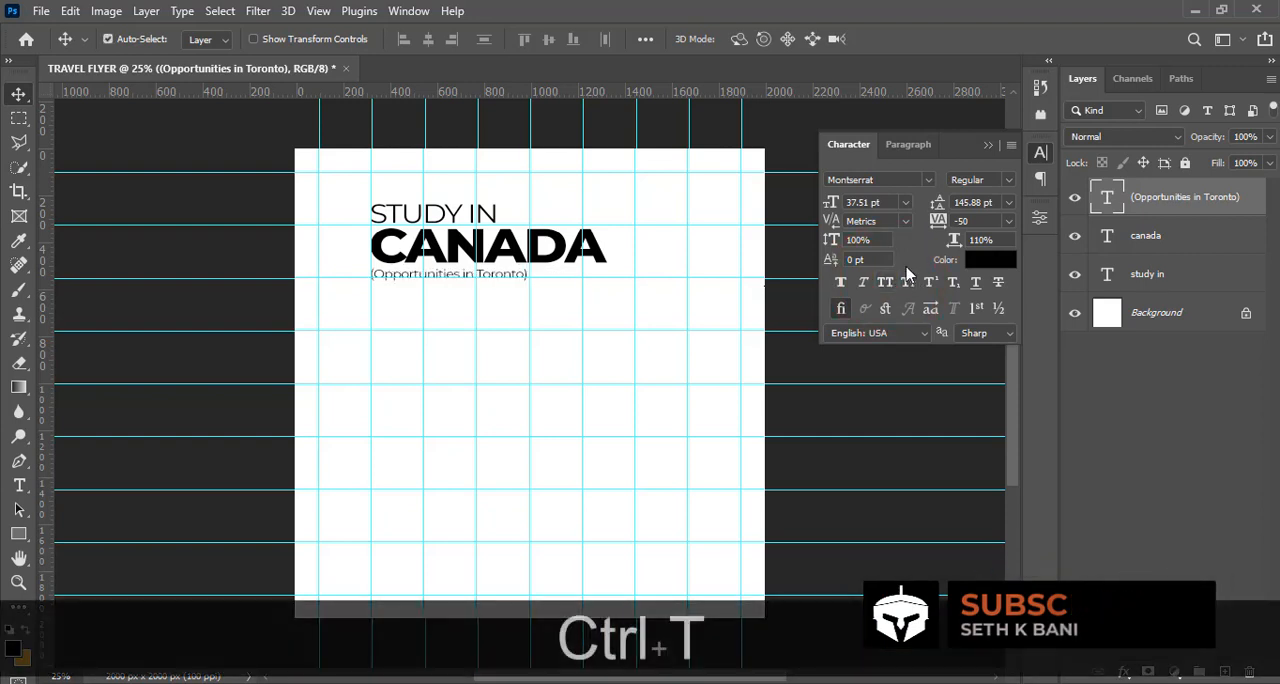
pyautogui.moveTo(528, 282); pyautogui.dragTo(582, 300)
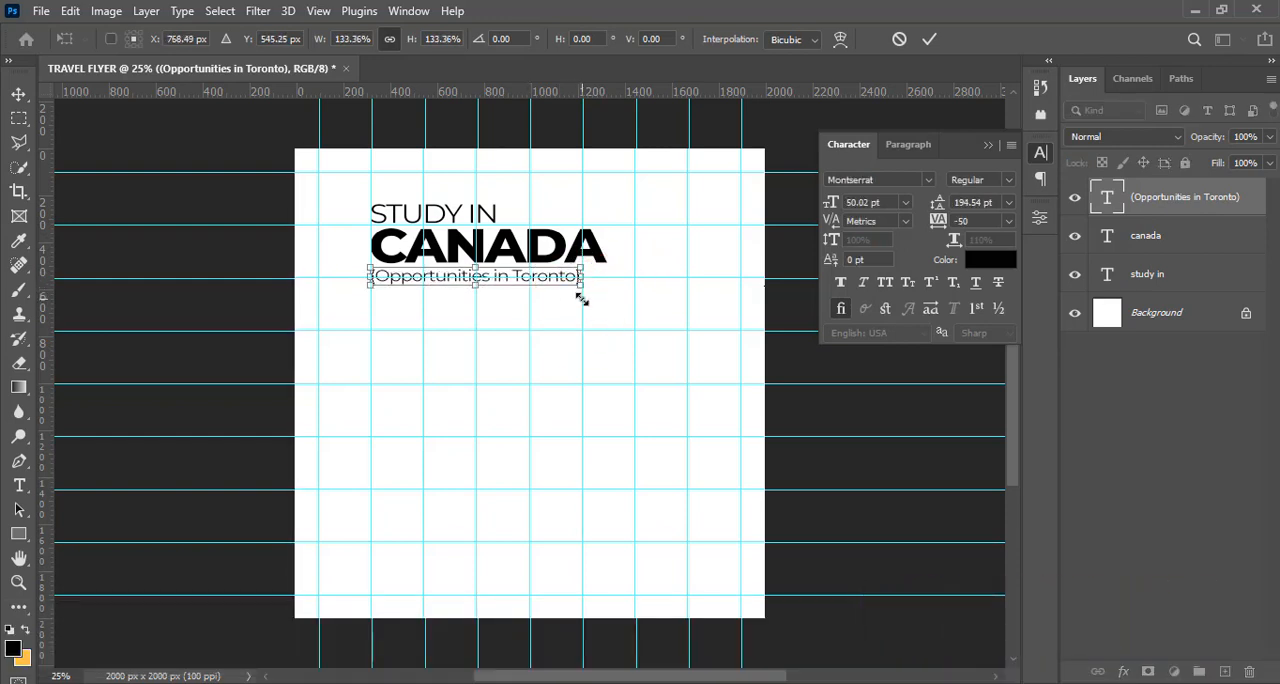
pyautogui.press('Return')
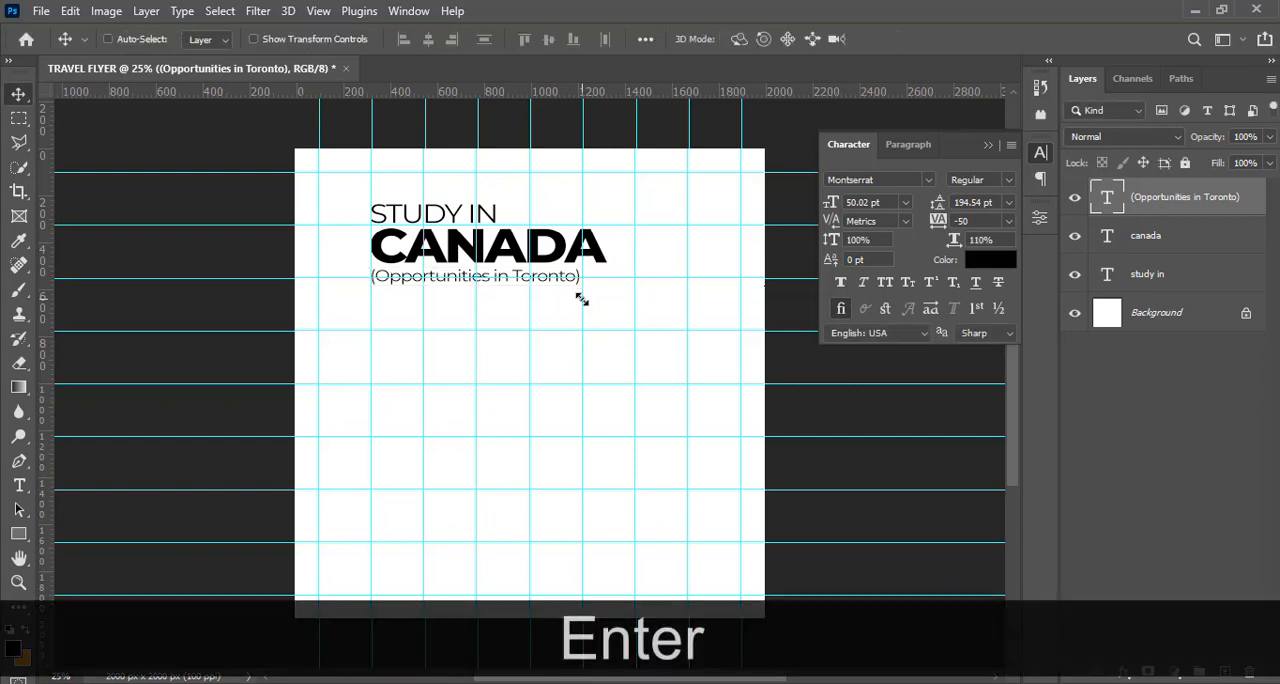
pyautogui.hotkey('ctrl', 't')
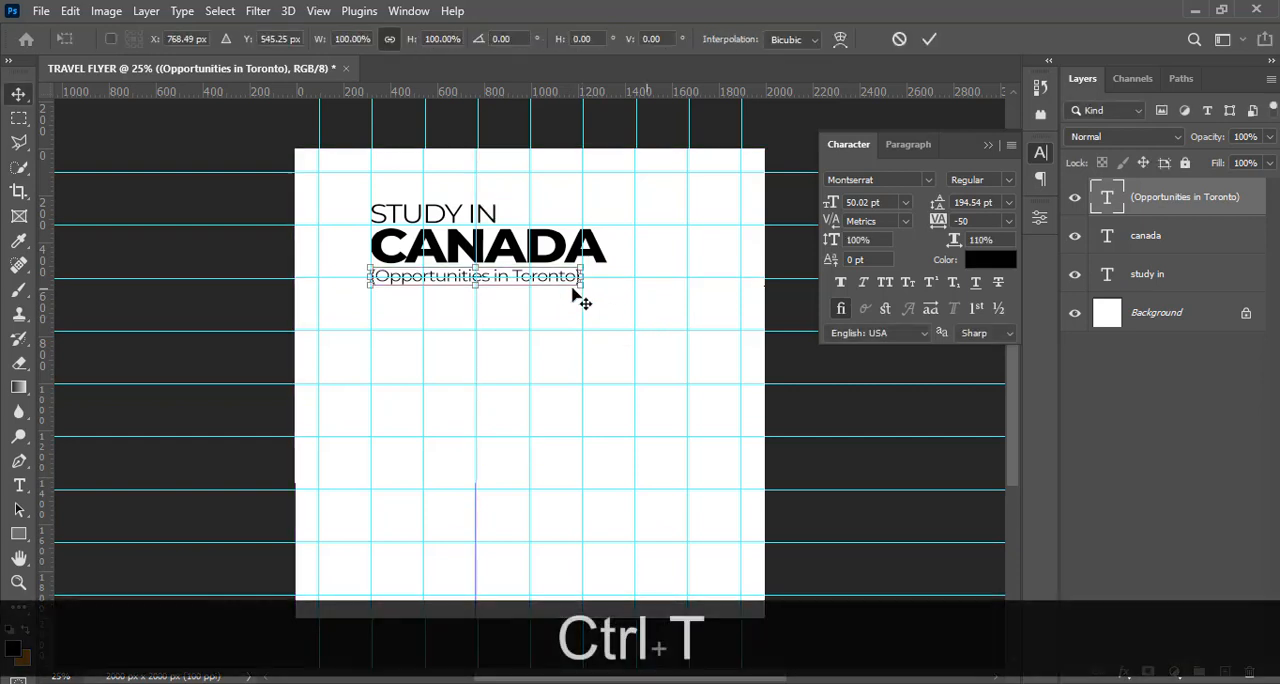
pyautogui.moveTo(586, 289); pyautogui.dragTo(612, 297)
pyautogui.press('Return')
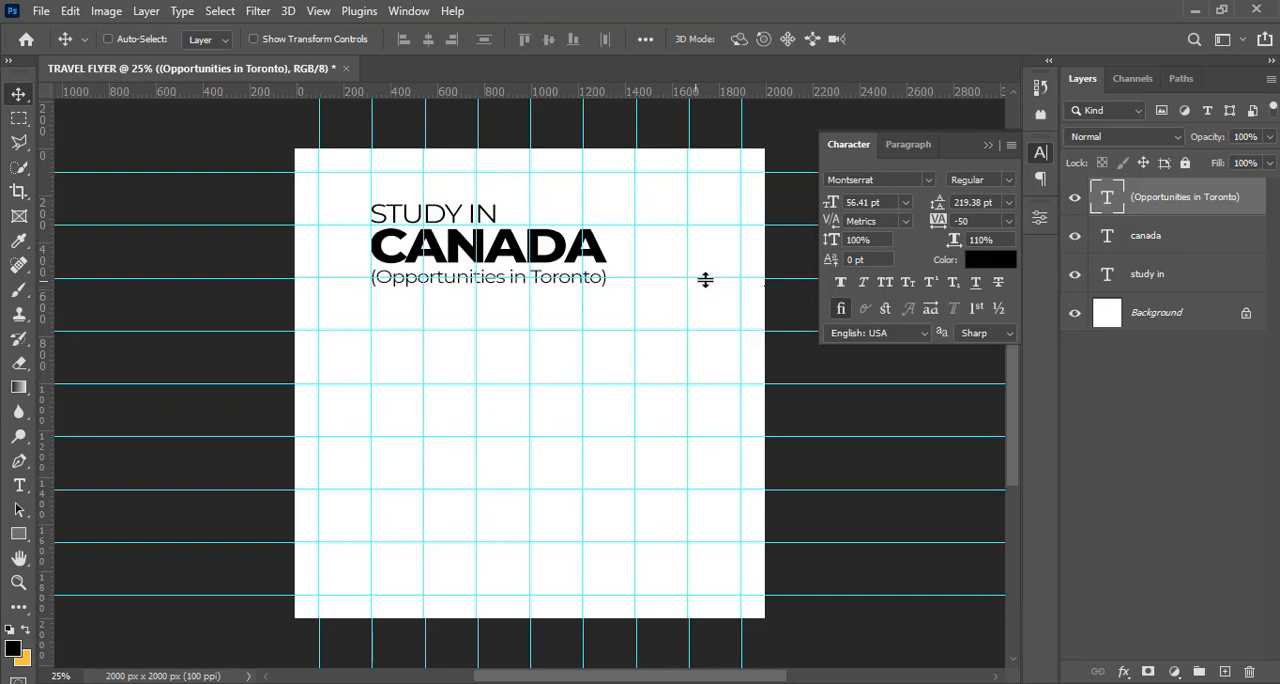
# Set the color of the (Opportunities in Toronto) text to red #A72A2C
pyautogui.click(975, 261)
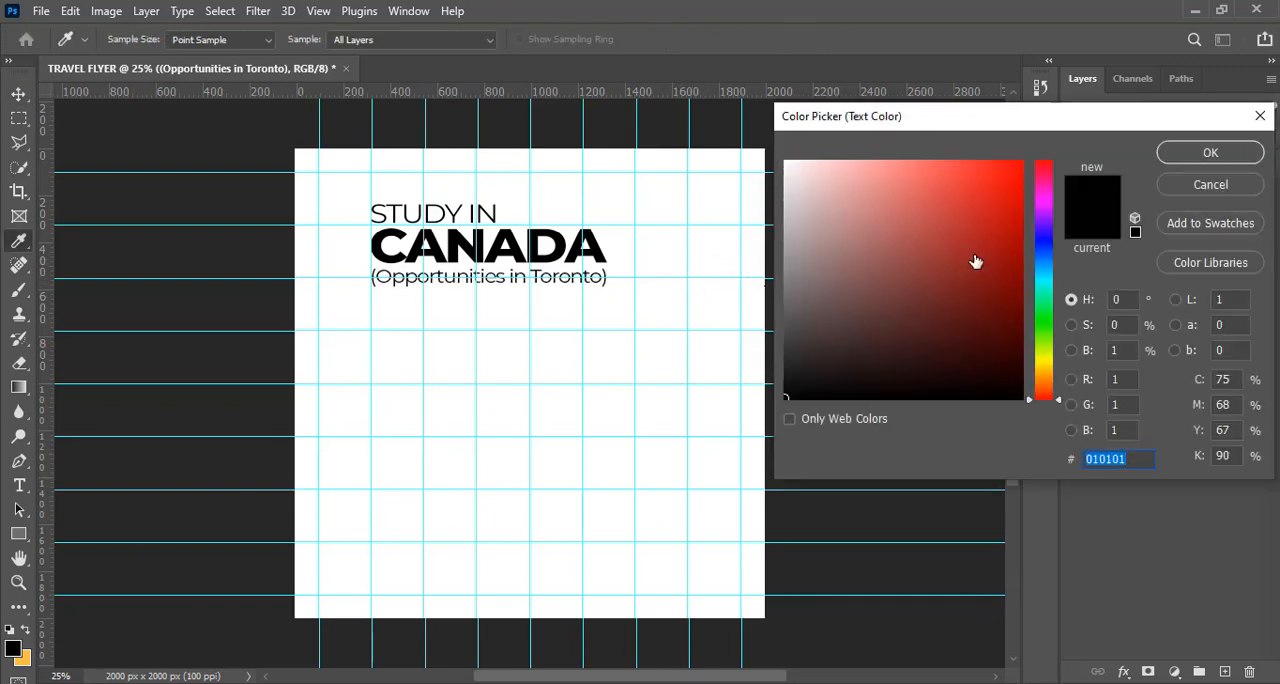
pyautogui.write('A')
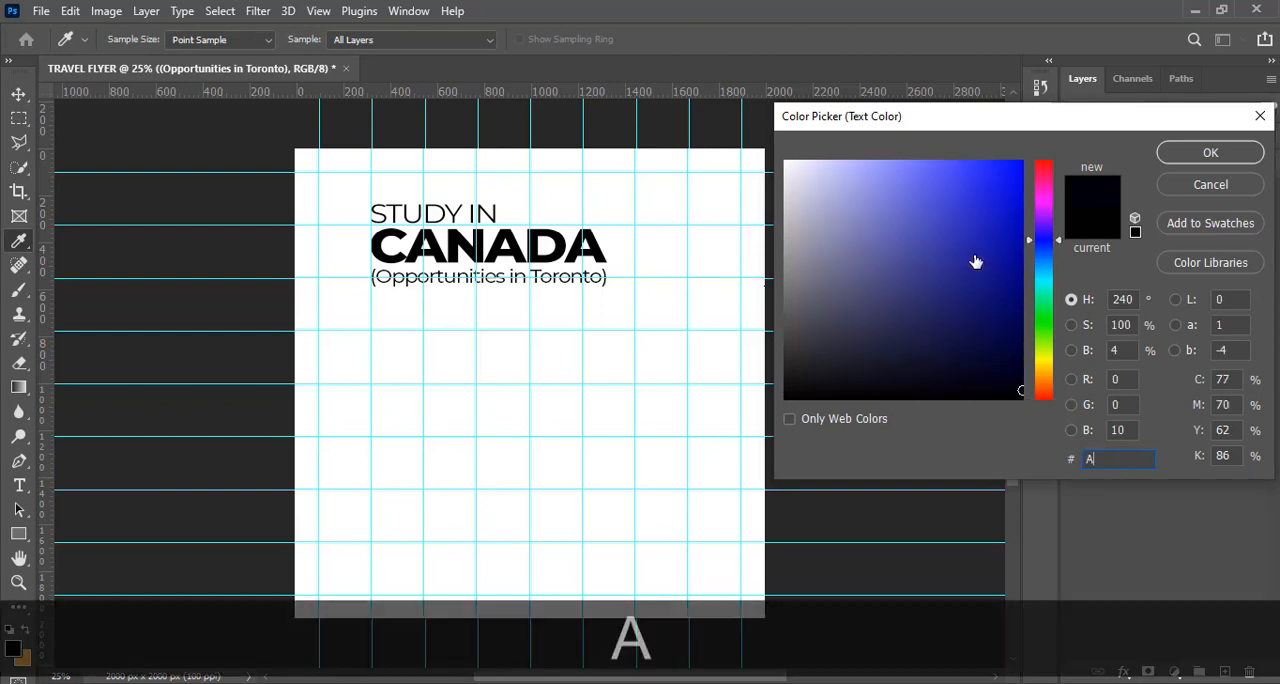
pyautogui.write('72')
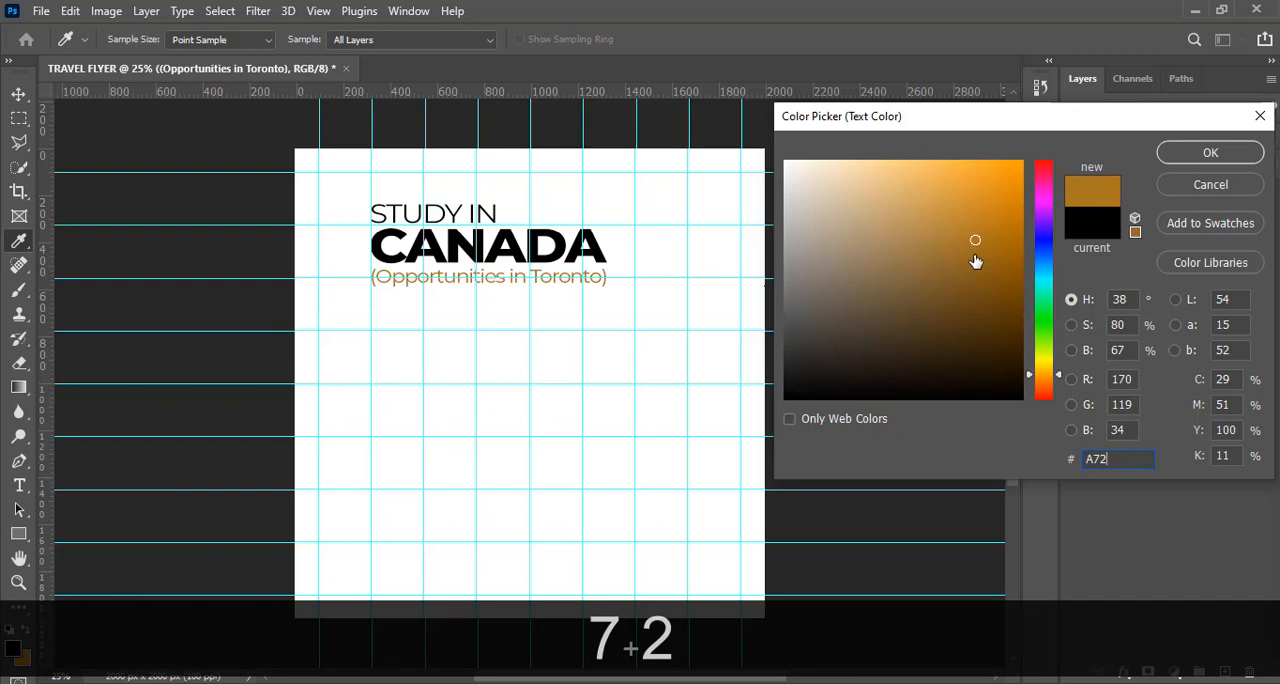
pyautogui.write('A2')
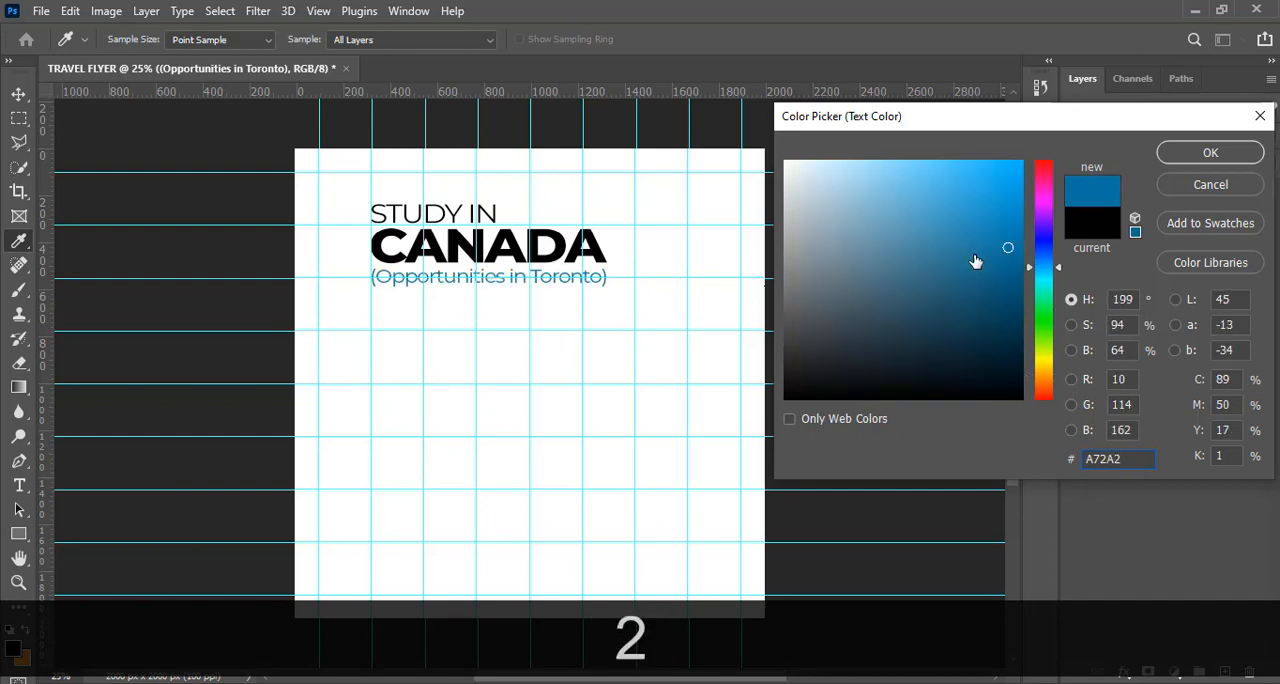
pyautogui.write('C')
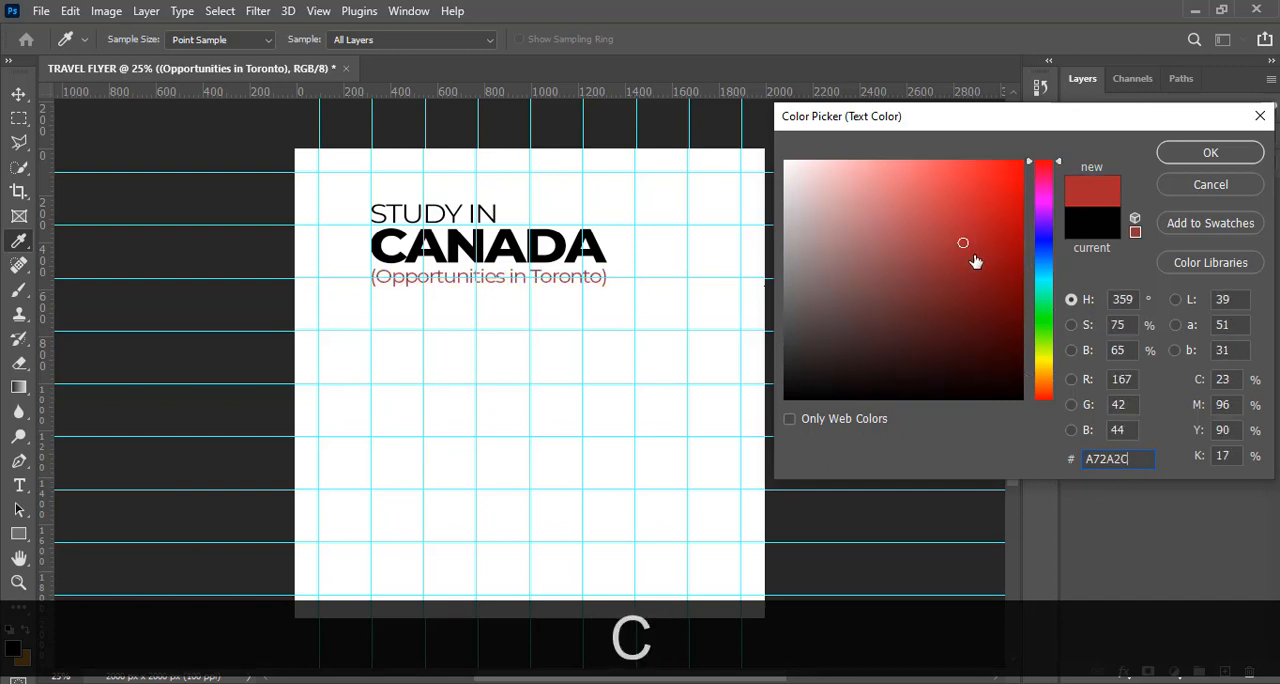
pyautogui.click(1171, 158)
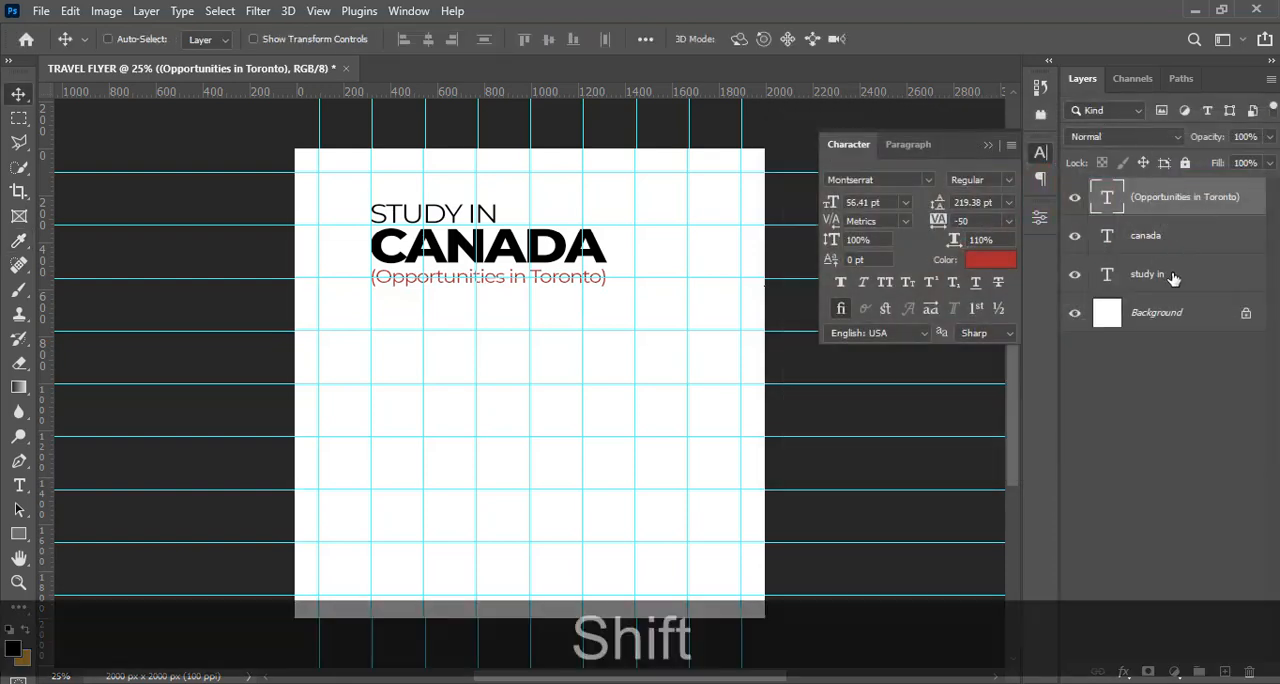
# Group the STUDY IN, CANADA and (Opportunities in Toronto) text layers and rename the group STUDY IN
pyautogui.keyDown('shift'); pyautogui.click(1170, 277); pyautogui.keyUp('shift')
pyautogui.hotkey('shift', 'ctrl', 'g')
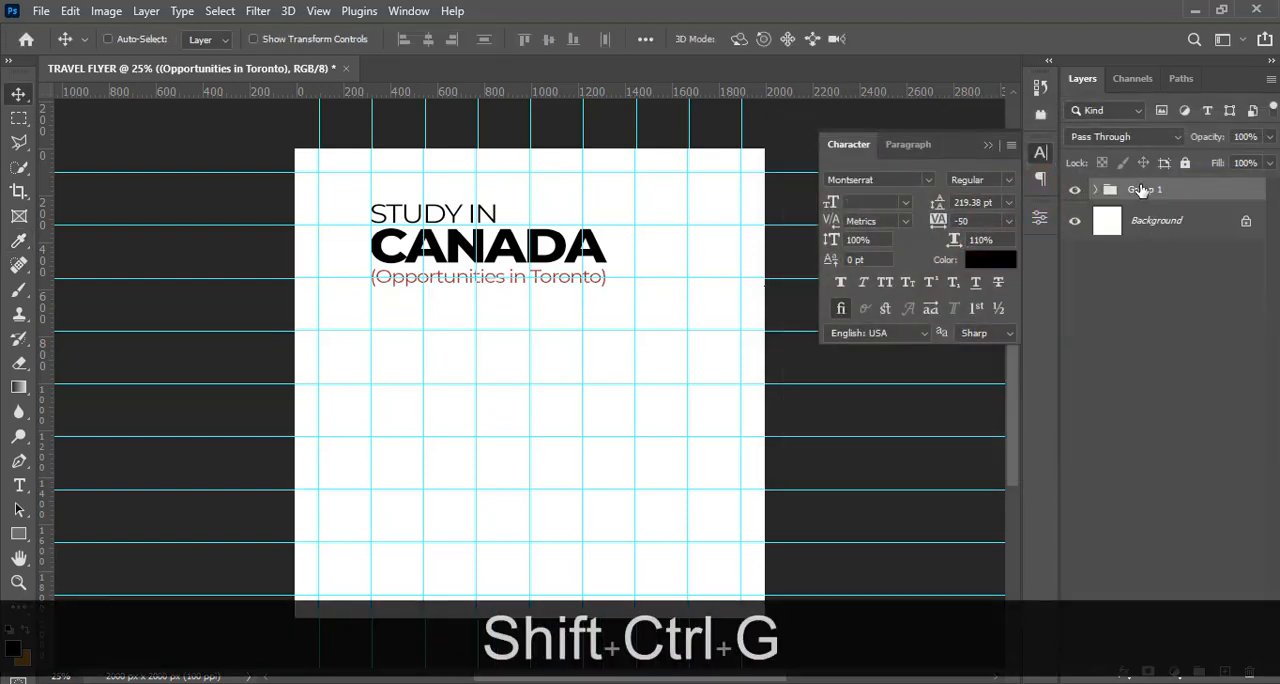
pyautogui.doubleClick(1145, 189)
pyautogui.write('StUDY BIN')
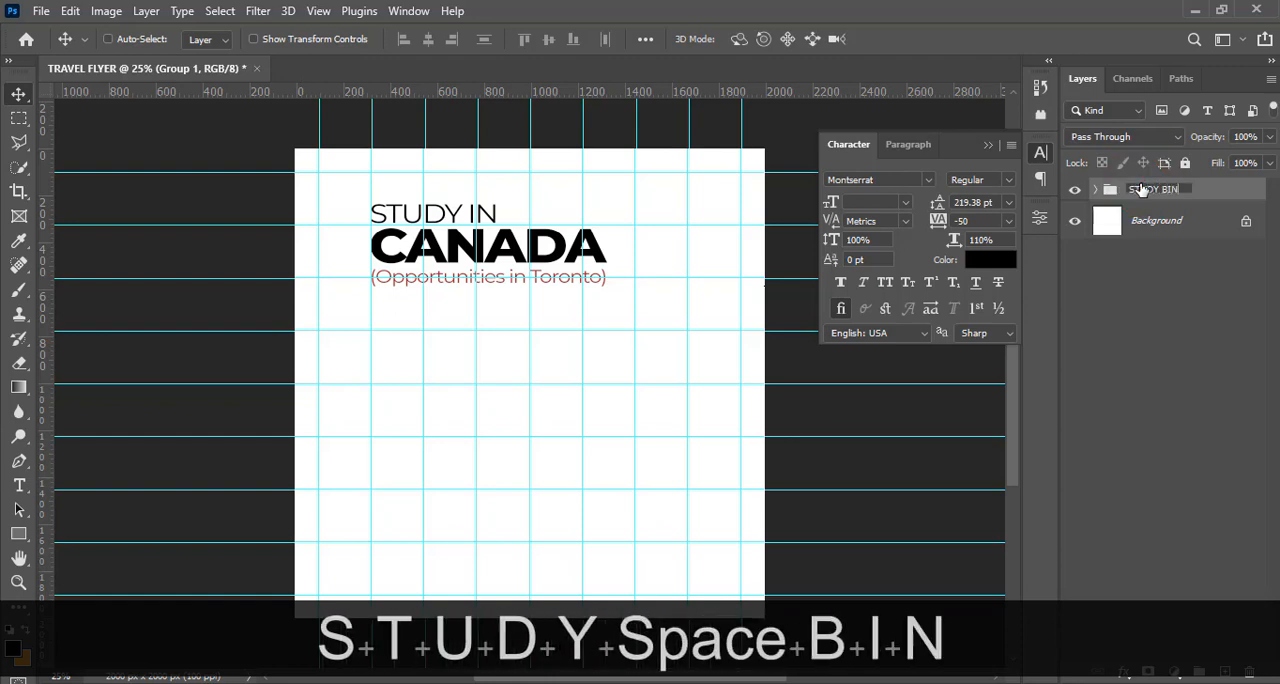
pyautogui.press('Return')
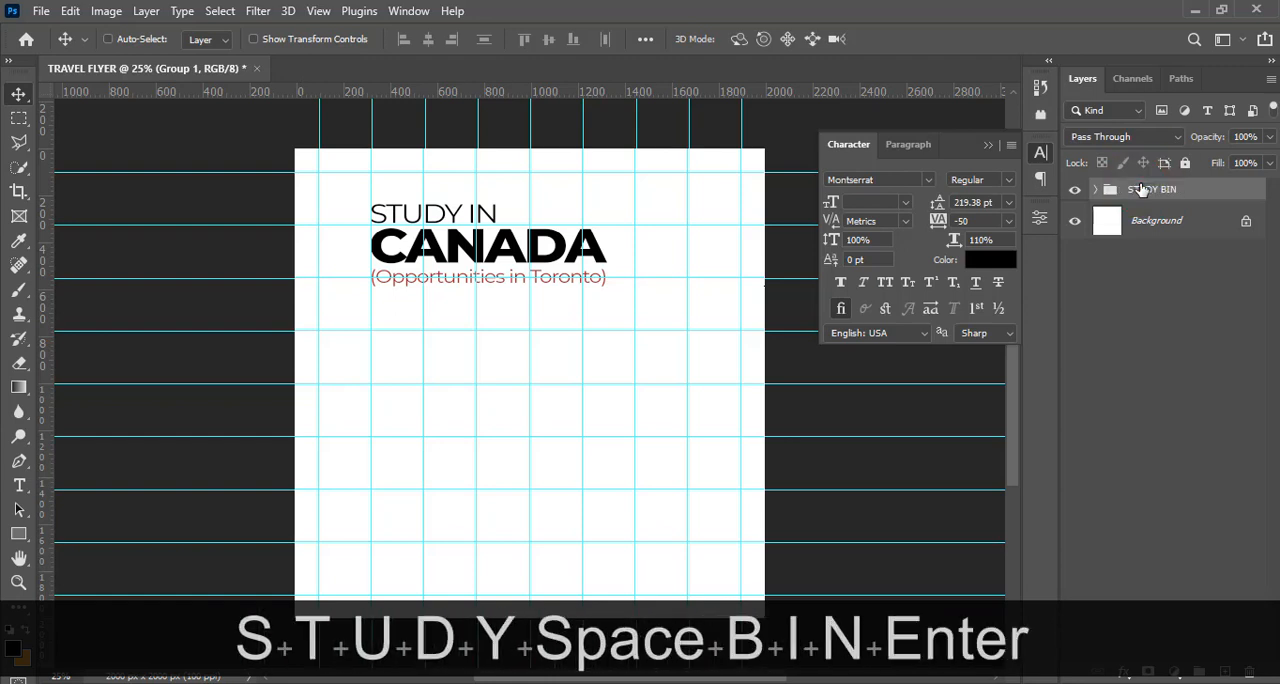
pyautogui.doubleClick(1160, 191)
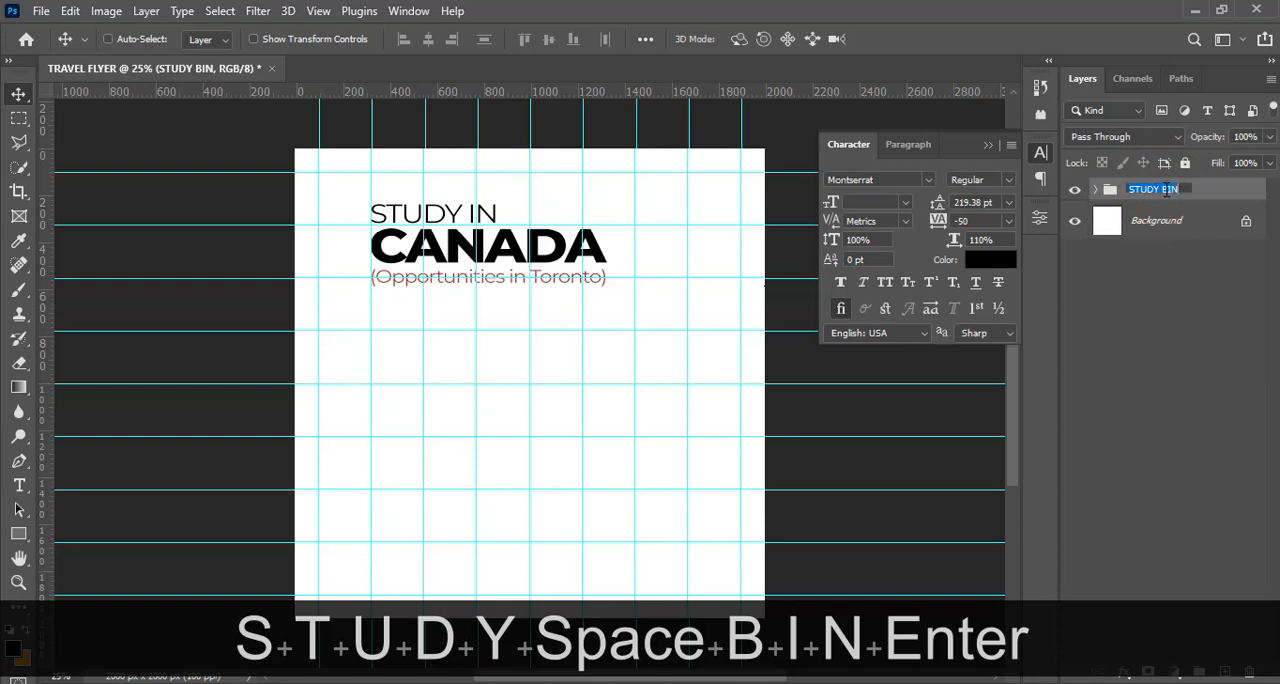
pyautogui.click(1164, 190)
pyautogui.press('BackSpace')
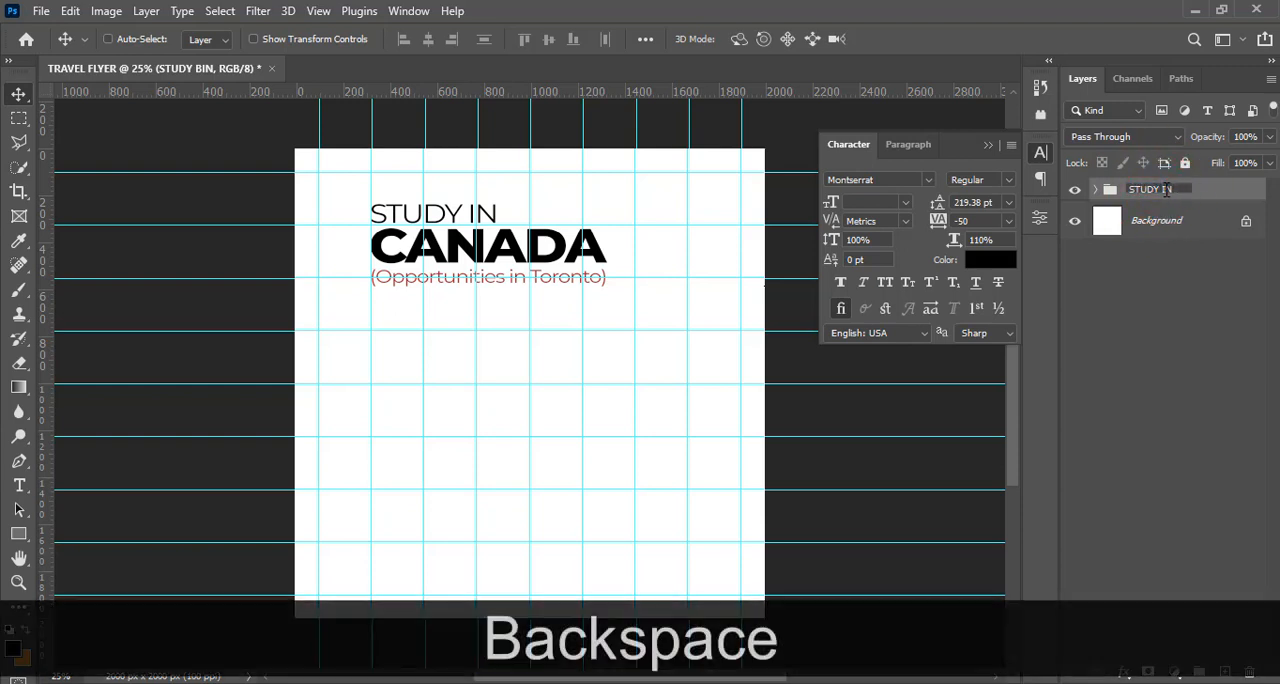
pyautogui.press('v')
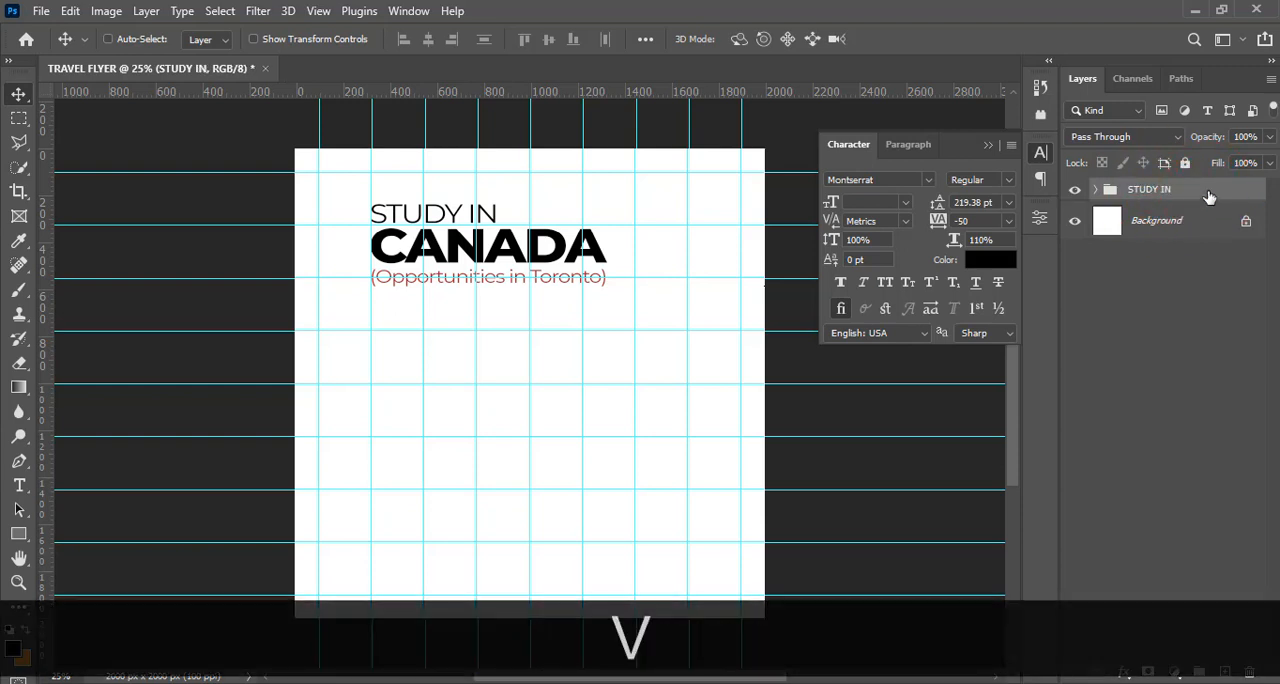
# Nudge the STUDY IN group straight up until the headline's top meets the uppermost horizontal guide
pyautogui.hotkey('shift', 'Up')
pyautogui.hotkey('shift', 'Up')
pyautogui.hotkey('shift', 'Up')
pyautogui.hotkey('shift', 'Up')
pyautogui.hotkey('shift', 'Up')
pyautogui.hotkey('shift', 'Up')
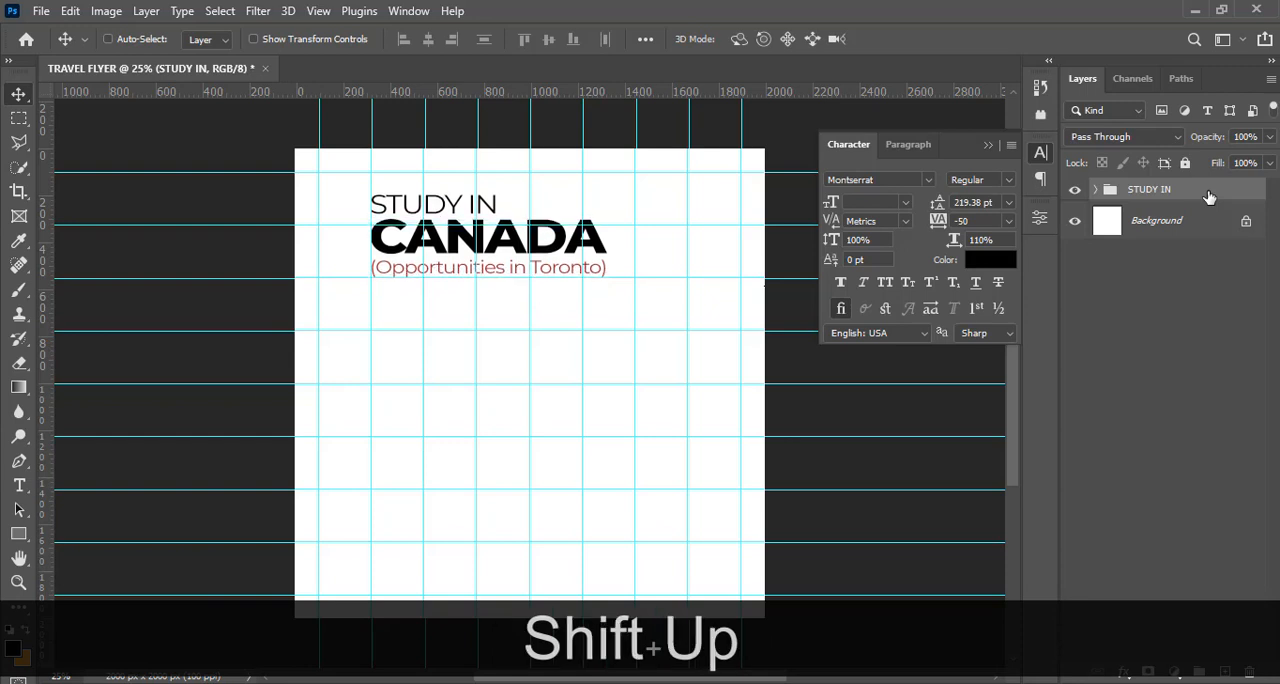
pyautogui.hotkey('shift', 'Up')
pyautogui.hotkey('shift', 'Up')
pyautogui.hotkey('shift', 'Up')
pyautogui.hotkey('shift', 'Up')
pyautogui.hotkey('shift', 'Up')
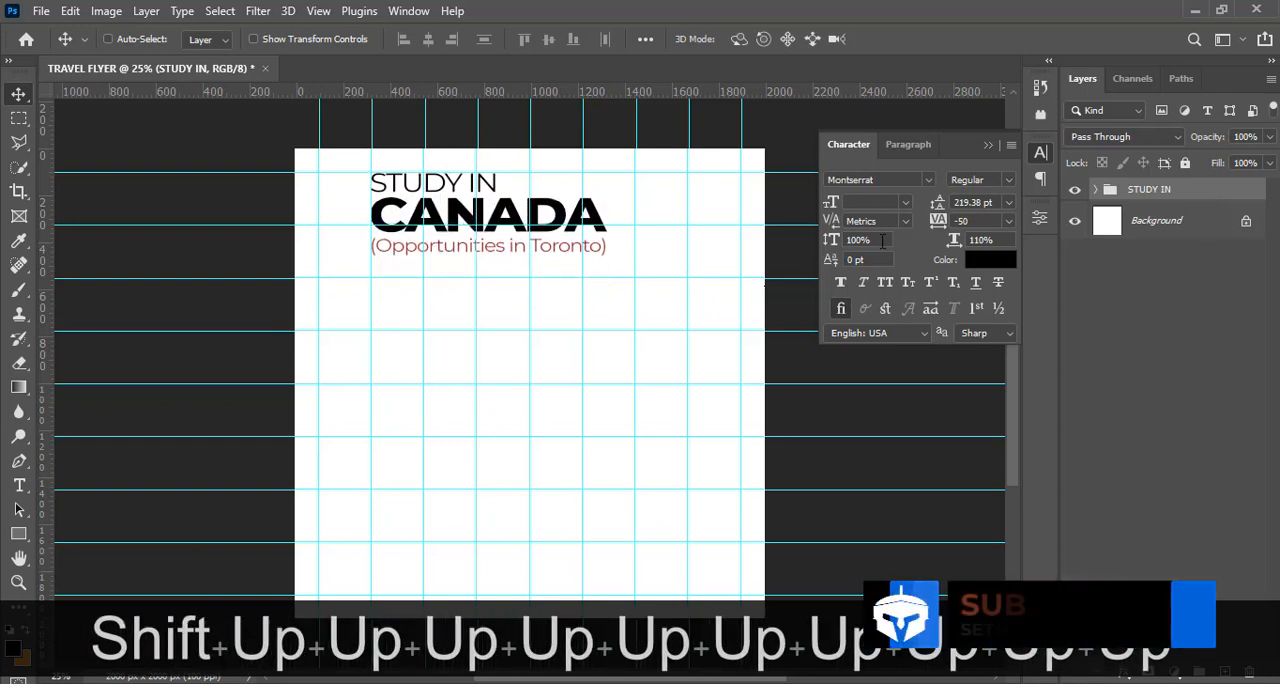
# Place the IEA logo 4.png from the DONE folder into the flyer and scale it proportionally to about 215%
pyautogui.click(391, 683)
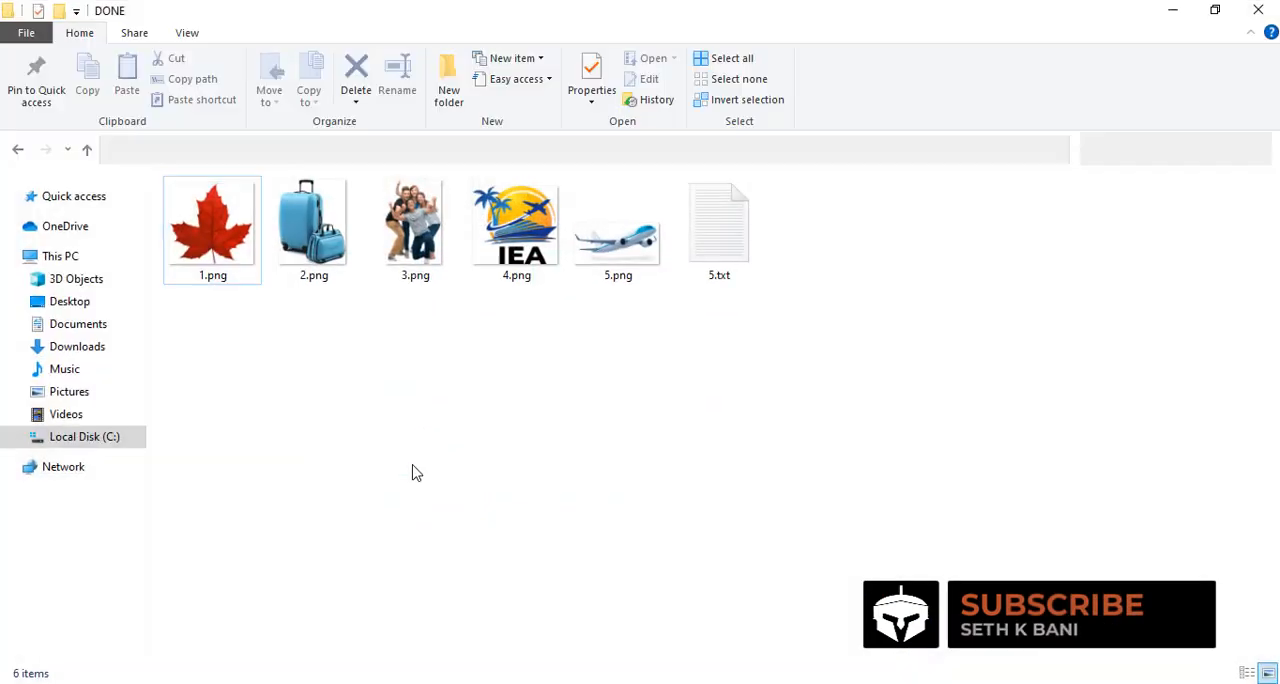
pyautogui.moveTo(523, 250); pyautogui.dragTo(704, 430)
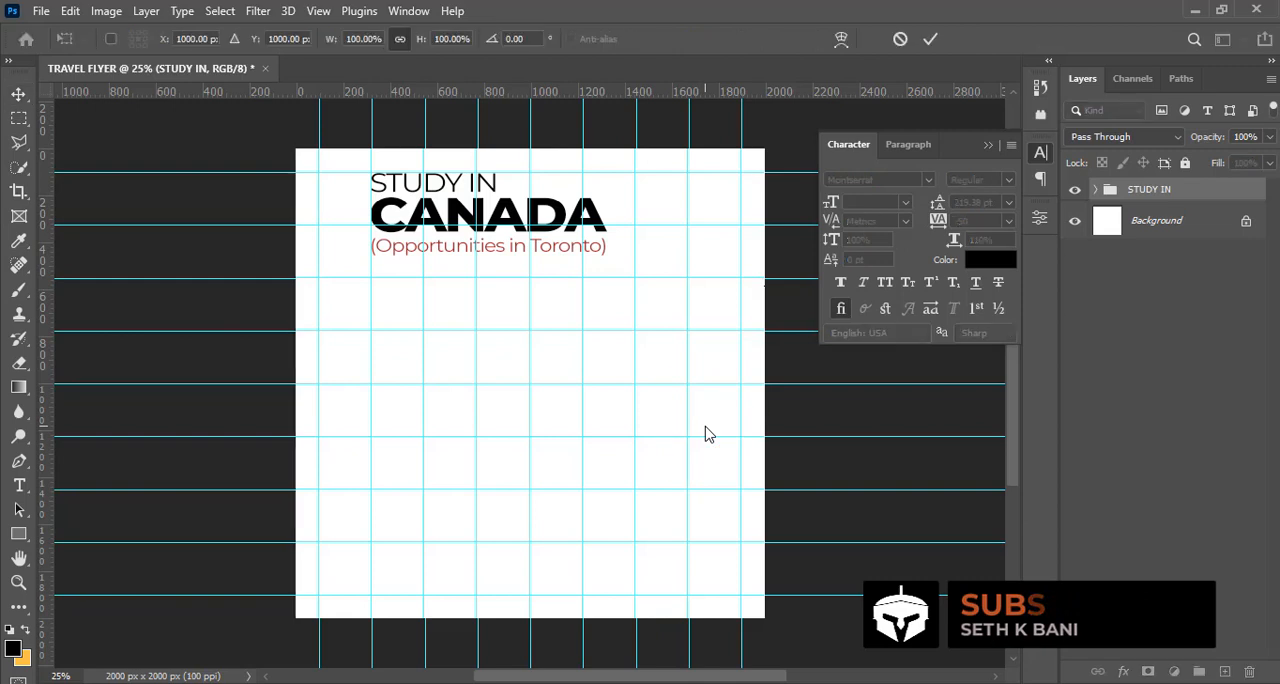
pyautogui.moveTo(545, 398); pyautogui.dragTo(583, 416)
pyautogui.press('Return')
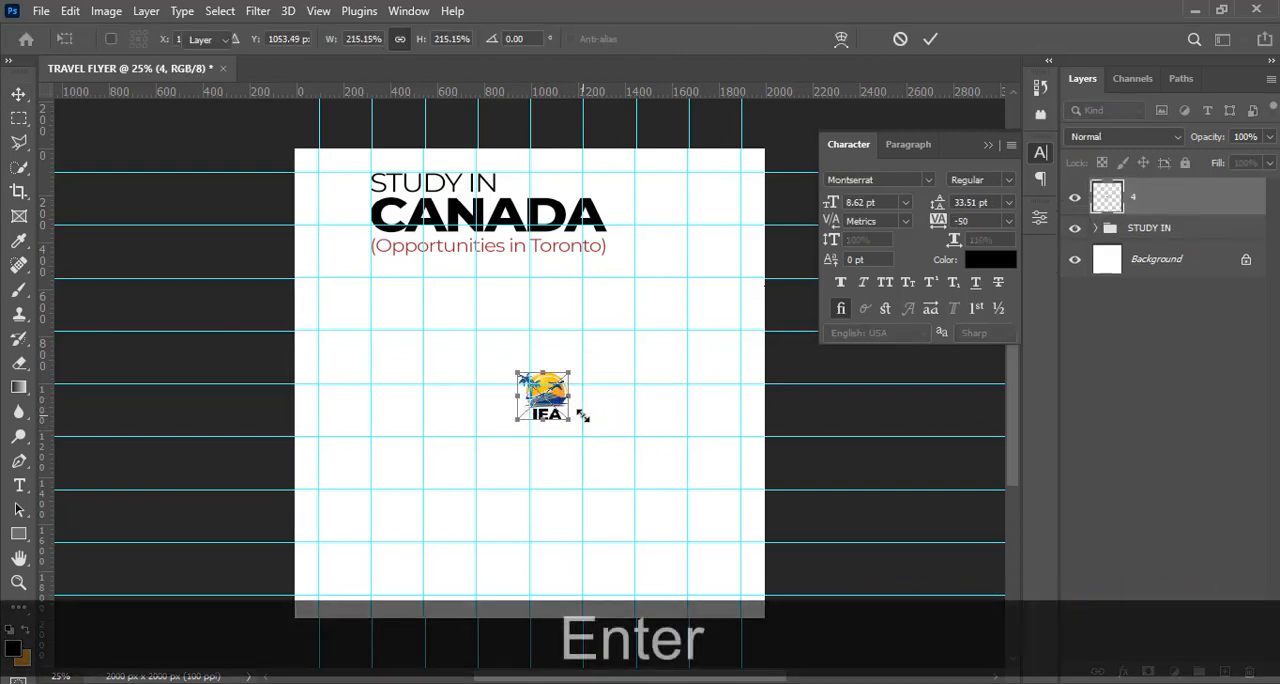
# Move the IEA logo to the canvas's upper-right corner, fitting it against the top and right margin guides
pyautogui.moveTo(651, 293); pyautogui.dragTo(740, 168)
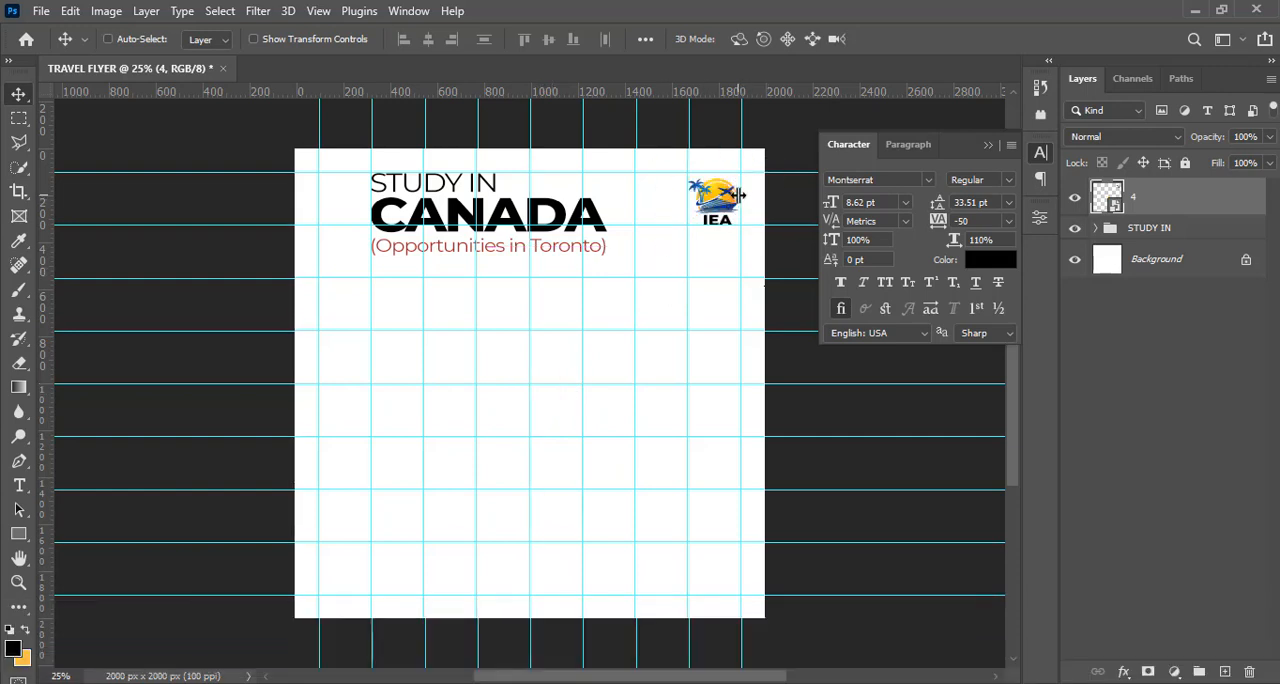
pyautogui.press('Up')
pyautogui.press('Up')
pyautogui.press('Up')
pyautogui.press('Up')
pyautogui.press('Up')
pyautogui.press('Right')
pyautogui.press('Right')
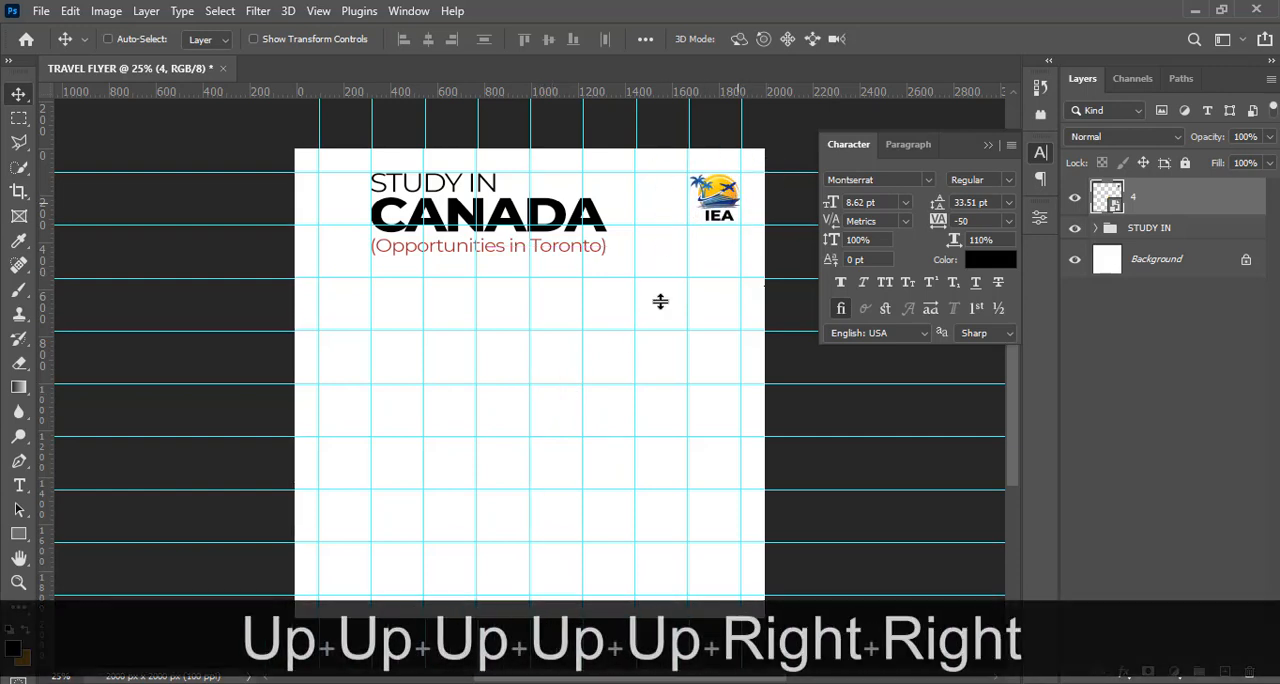
# Put the IEA logo layer in its own group, name the group LOGO and collapse it
pyautogui.hotkey('ctrl', 'g')
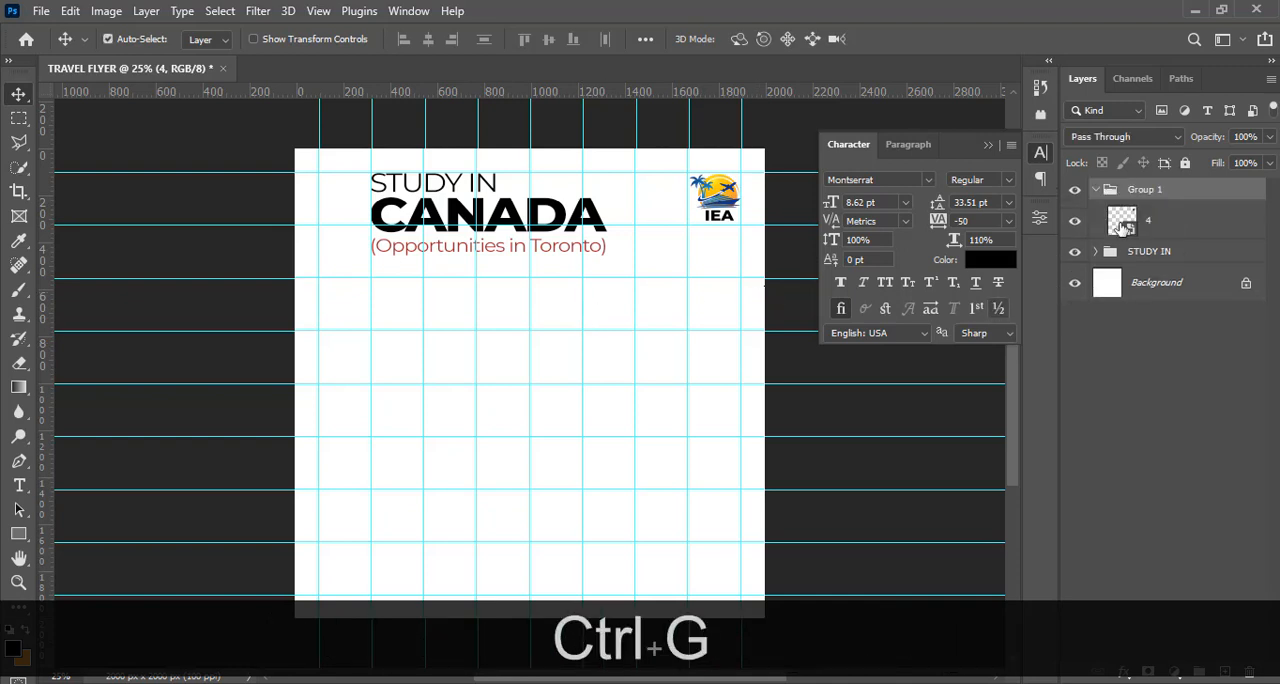
pyautogui.doubleClick(1147, 193)
pyautogui.write('LOGO')
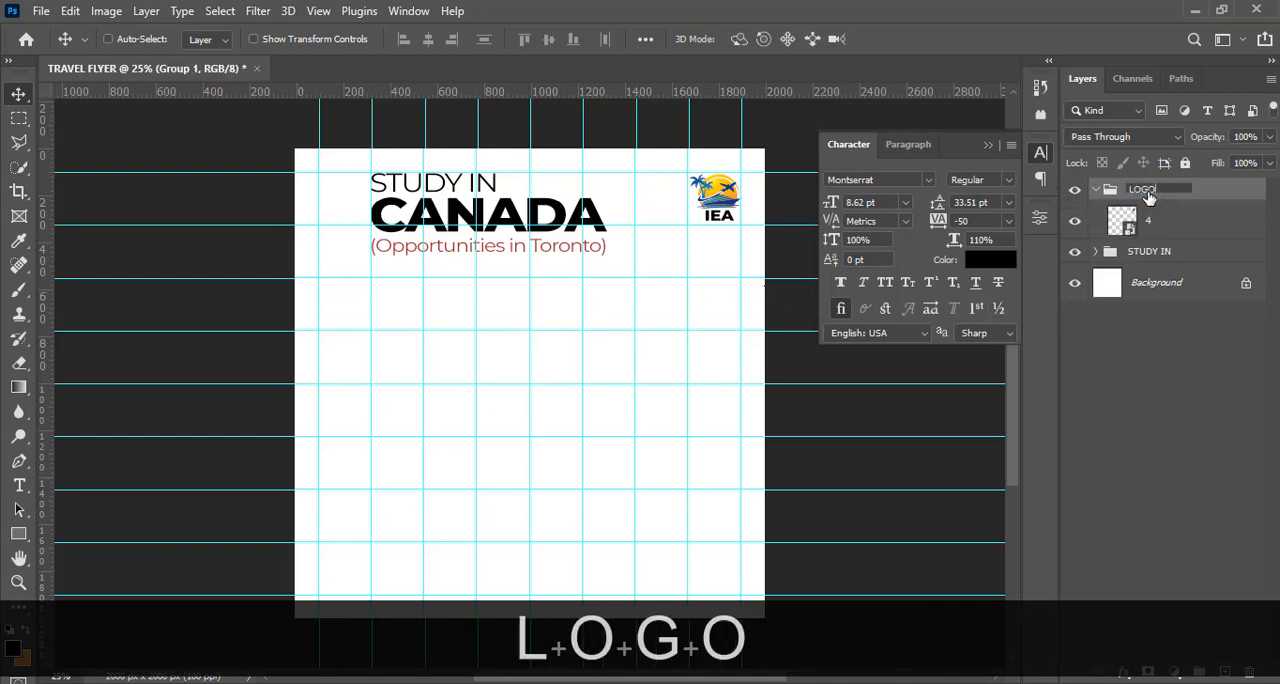
pyautogui.press('Return')
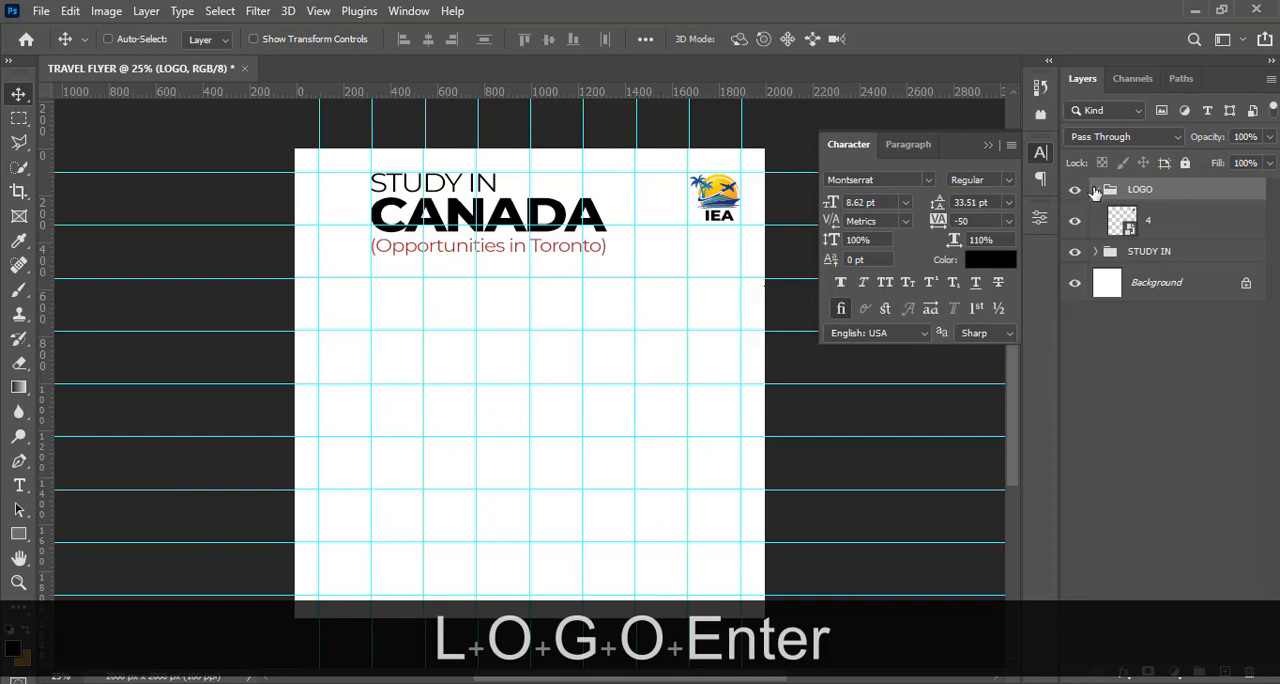
pyautogui.click(1095, 189)
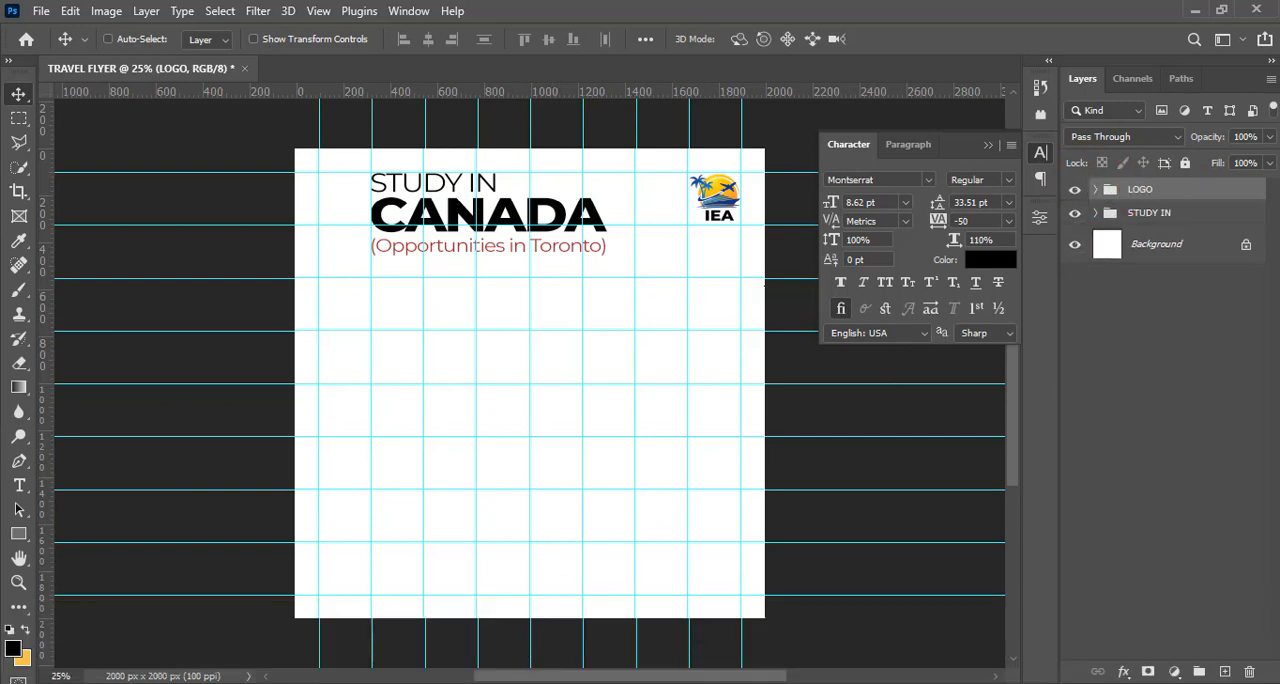
# Draw a rectangle about 835 x 1242 px beneath the headline, aligned with the headline's left edge
pyautogui.moveTo(478, 682)
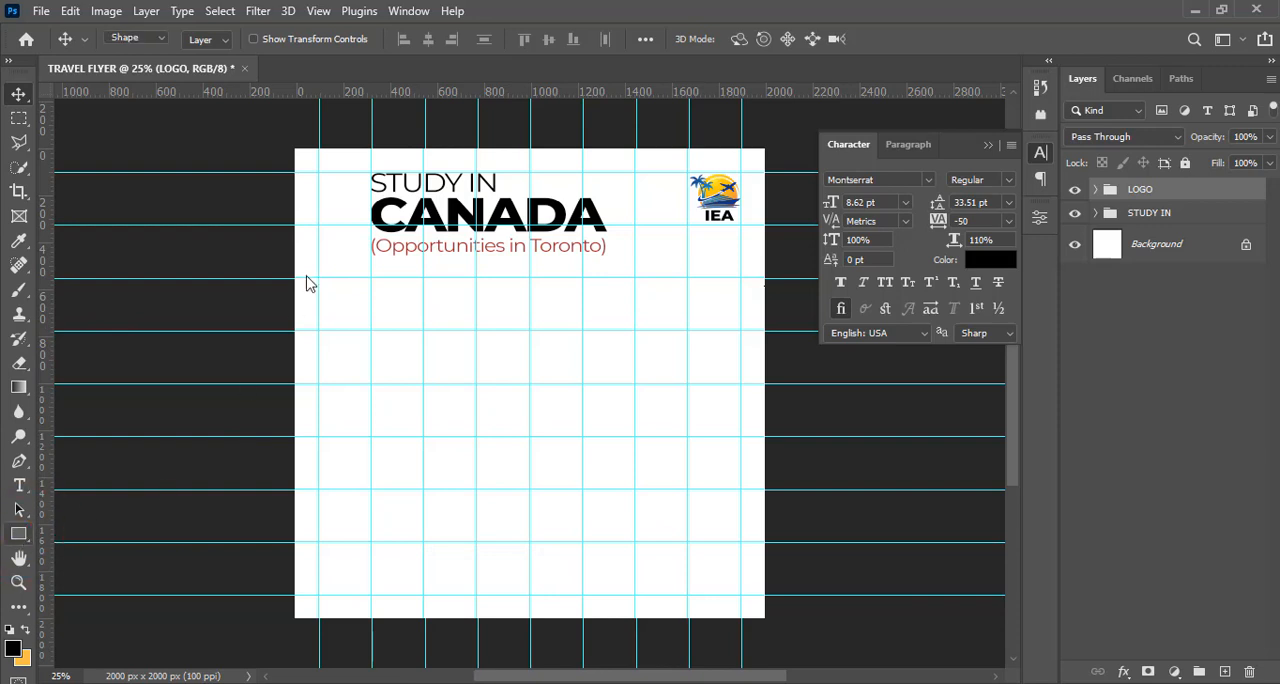
pyautogui.press('u')
pyautogui.moveTo(370, 275); pyautogui.dragTo(568, 567)
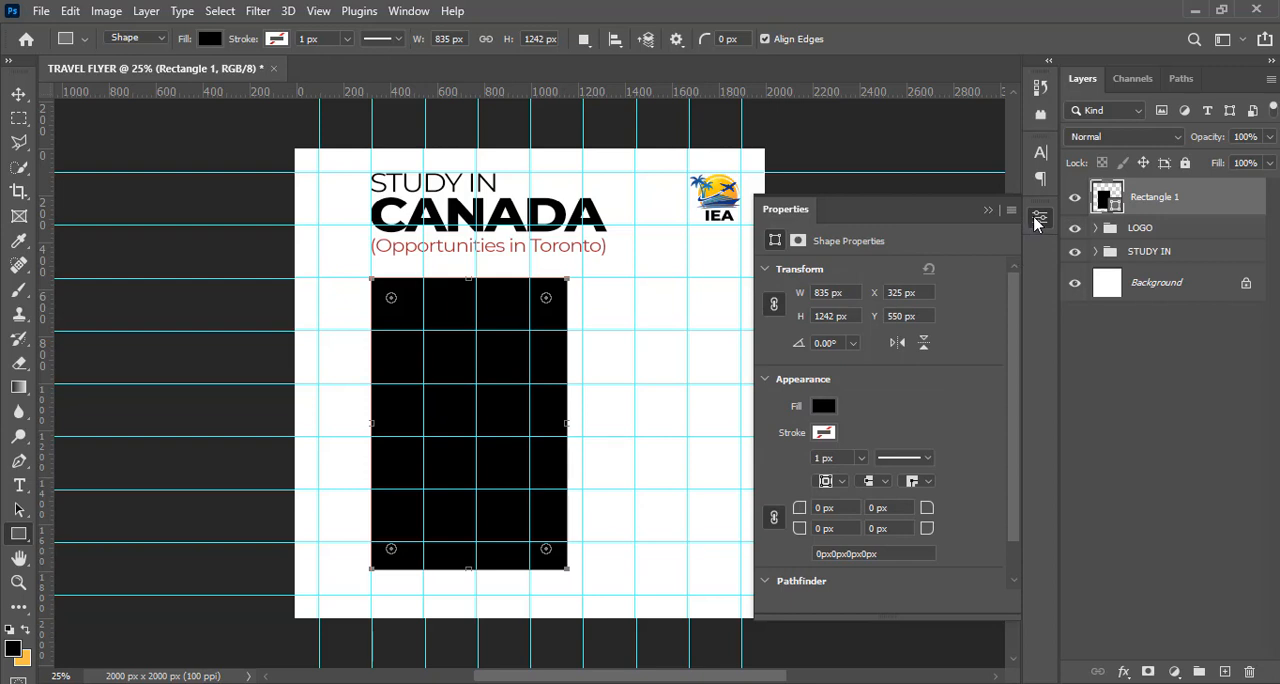
pyautogui.click(412, 11)
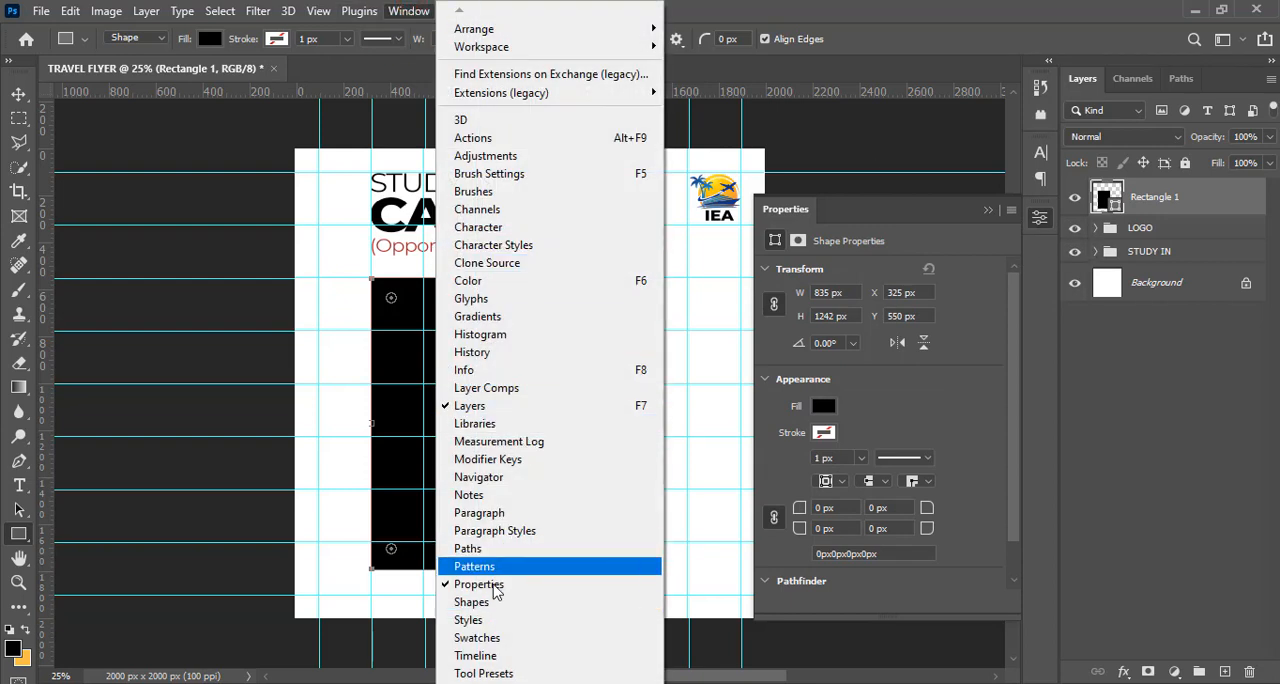
pyautogui.click(855, 8)
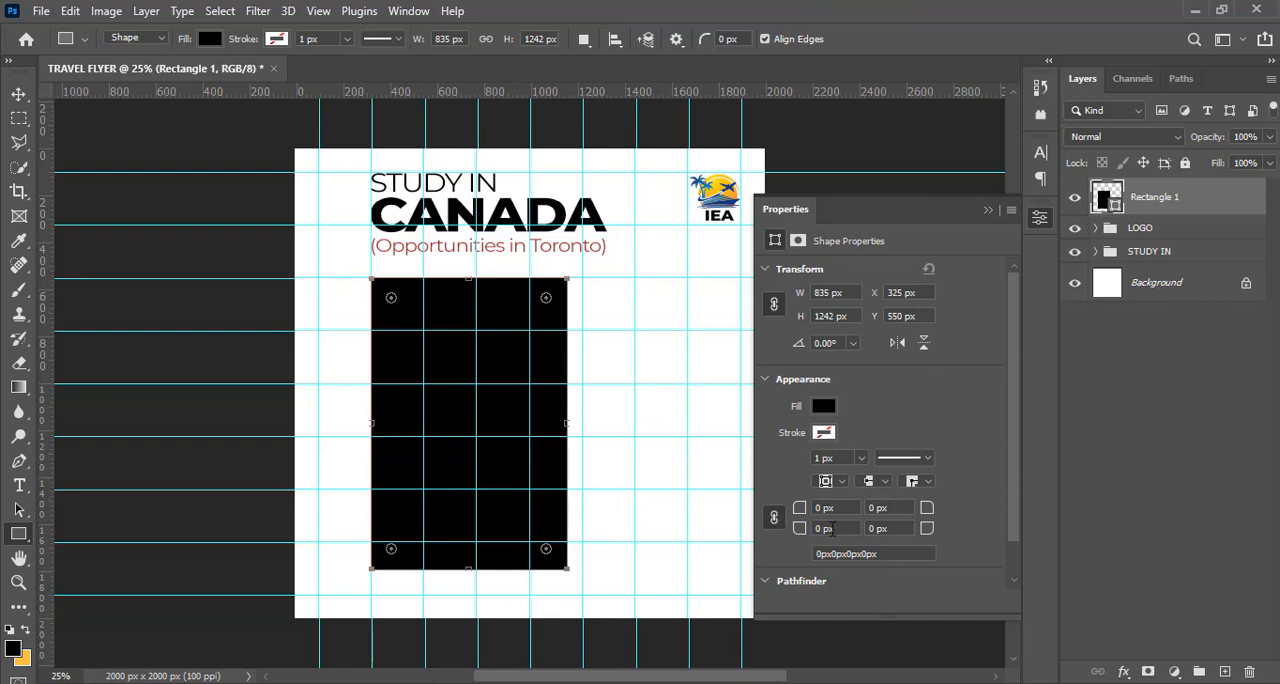
pyautogui.click(822, 406)
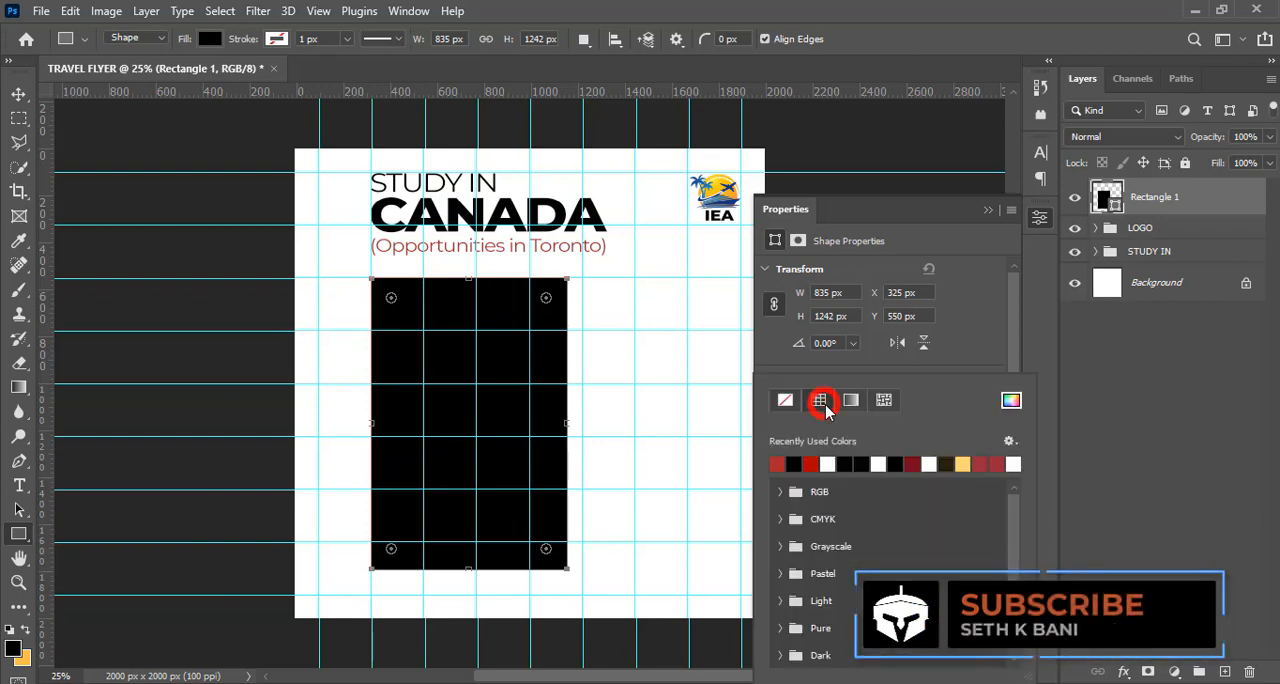
pyautogui.click(849, 462)
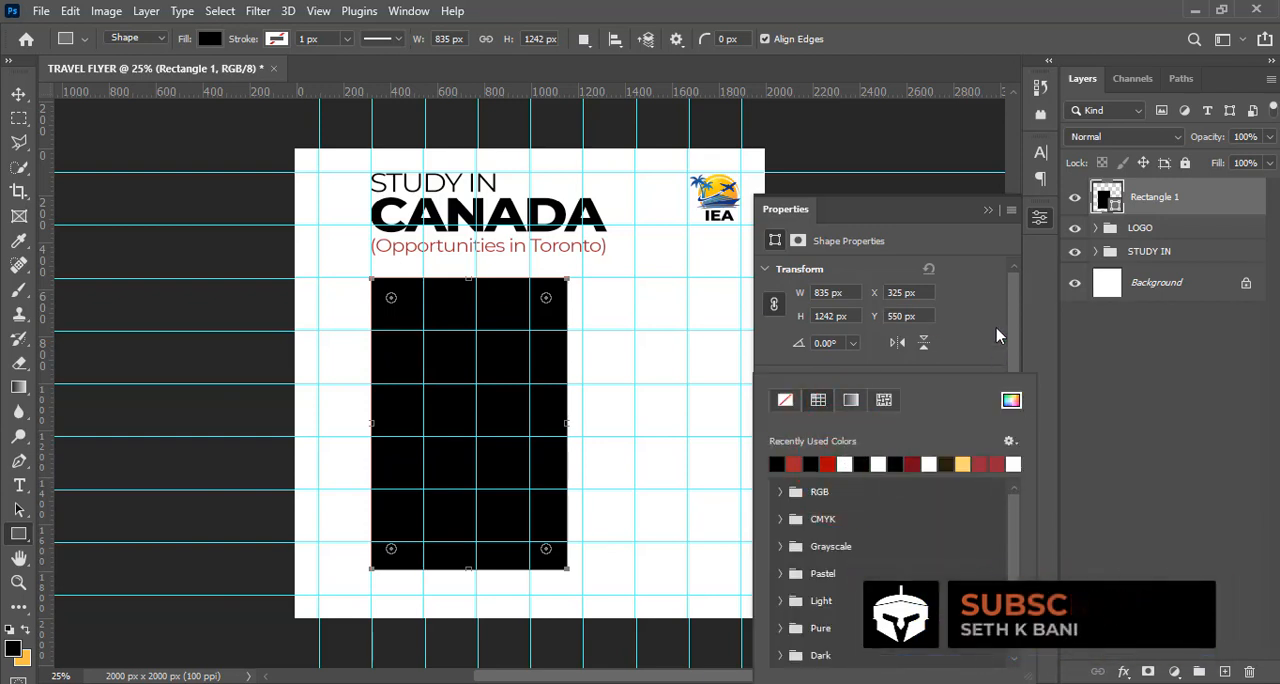
pyautogui.click(1035, 220)
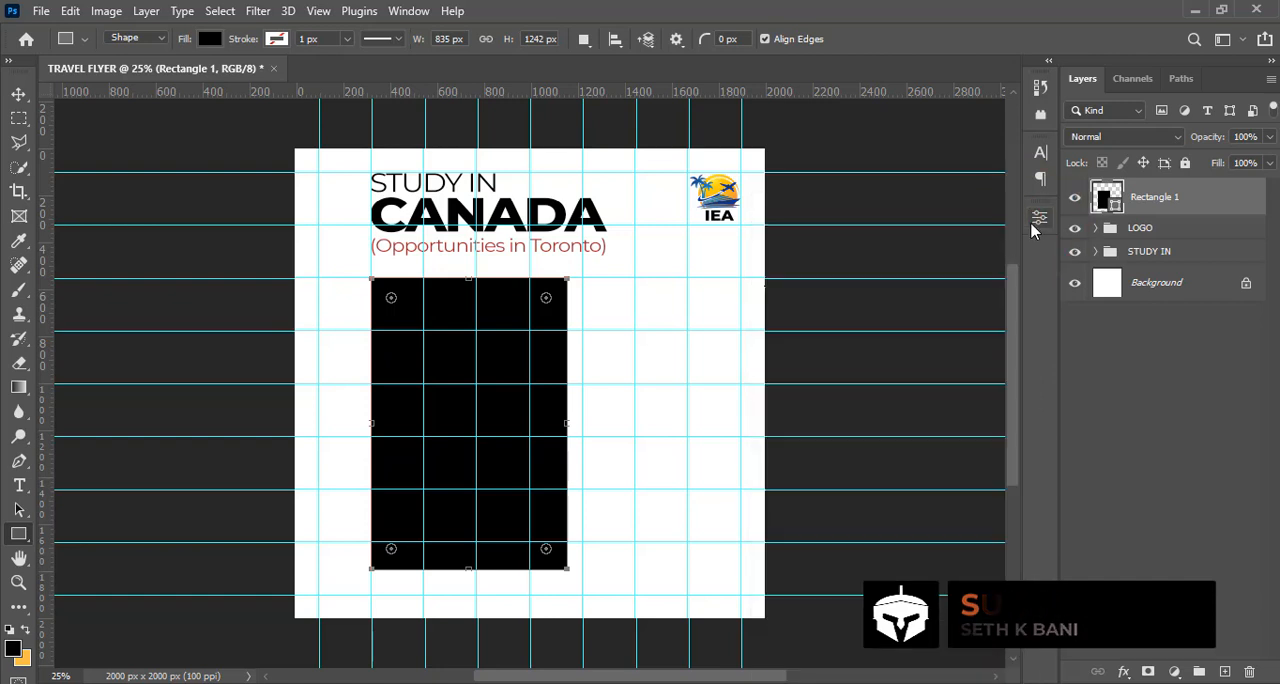
pyautogui.click(1037, 220)
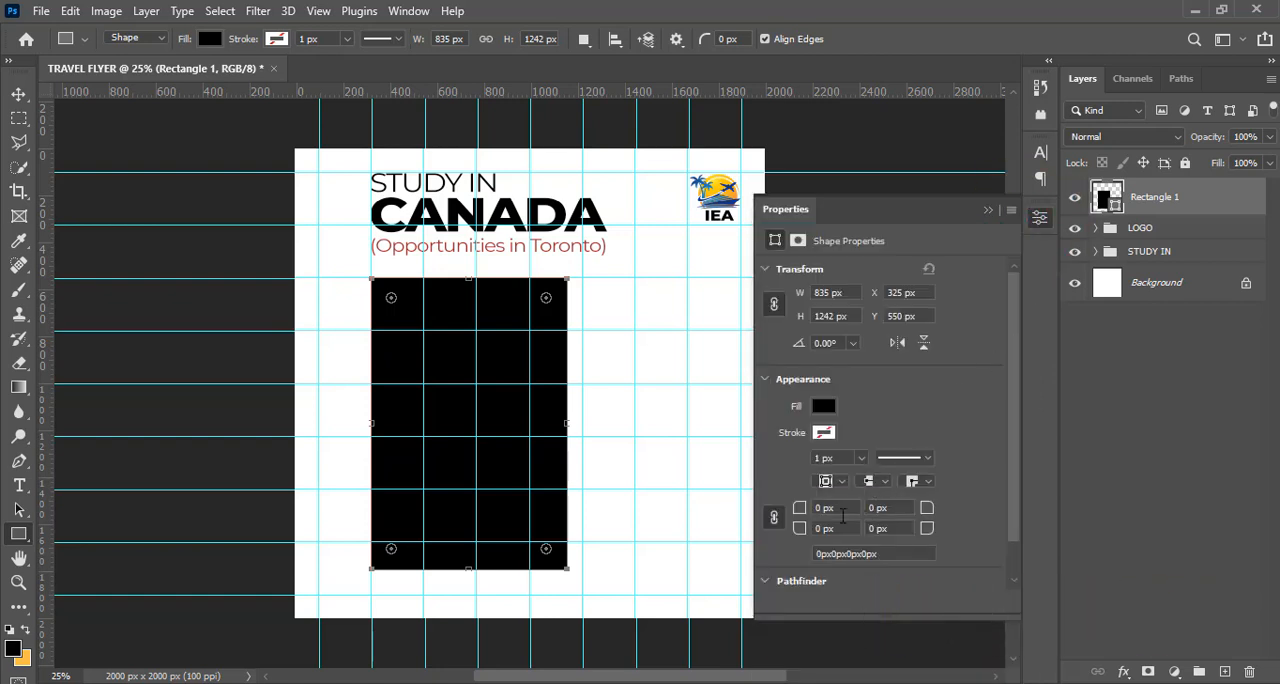
# Round all four corners of the rectangle with a 30 px radius
pyautogui.moveTo(816, 508); pyautogui.dragTo(788, 510)
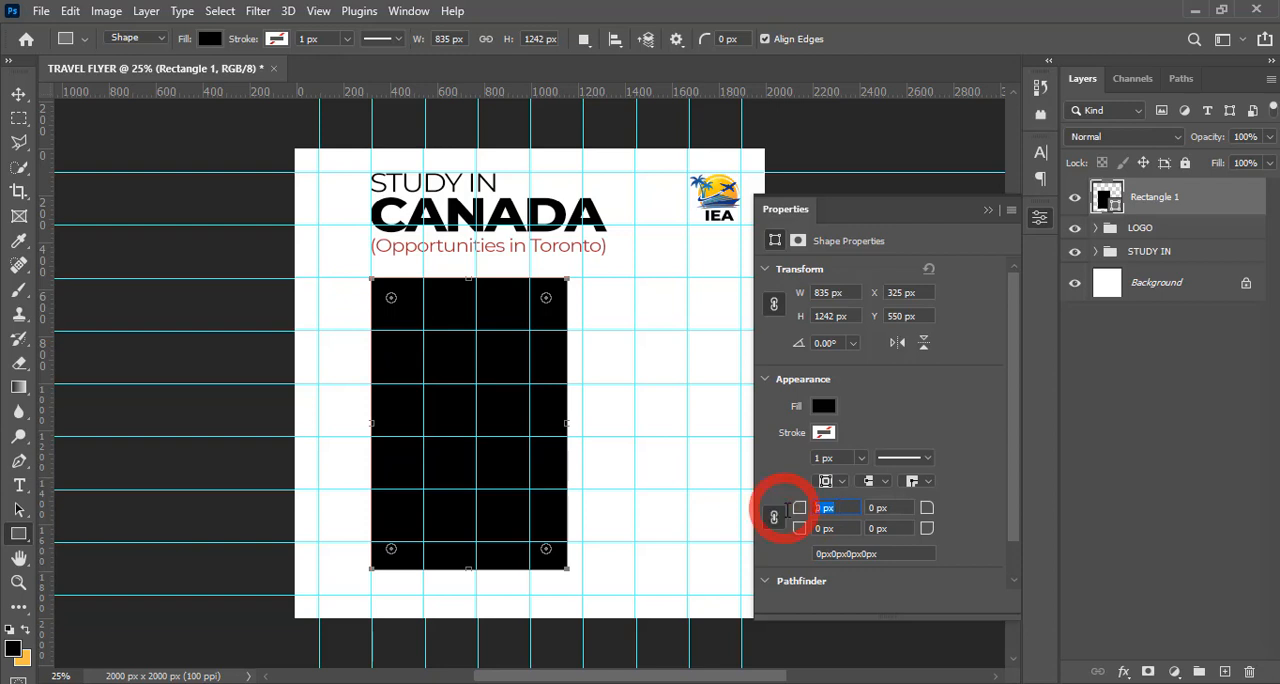
pyautogui.write('30')
pyautogui.press('Return')
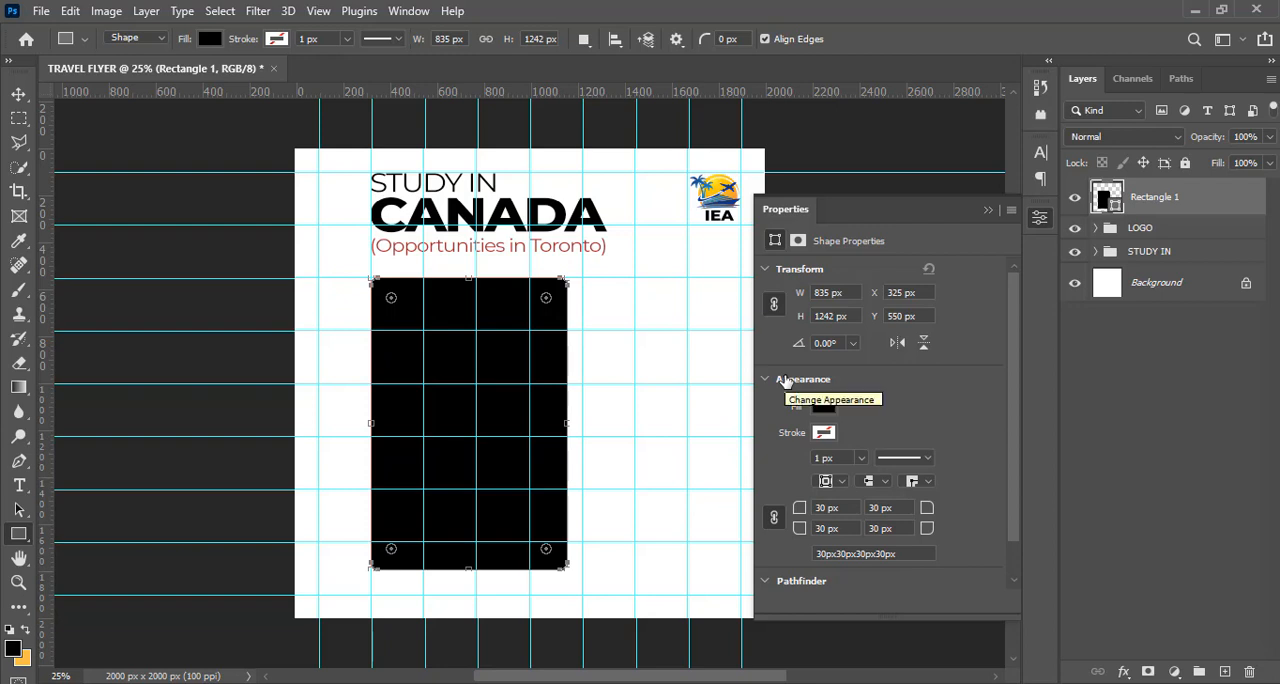
# Set the rounded rectangle's fill to the solid red color #A6292B
pyautogui.click(826, 404)
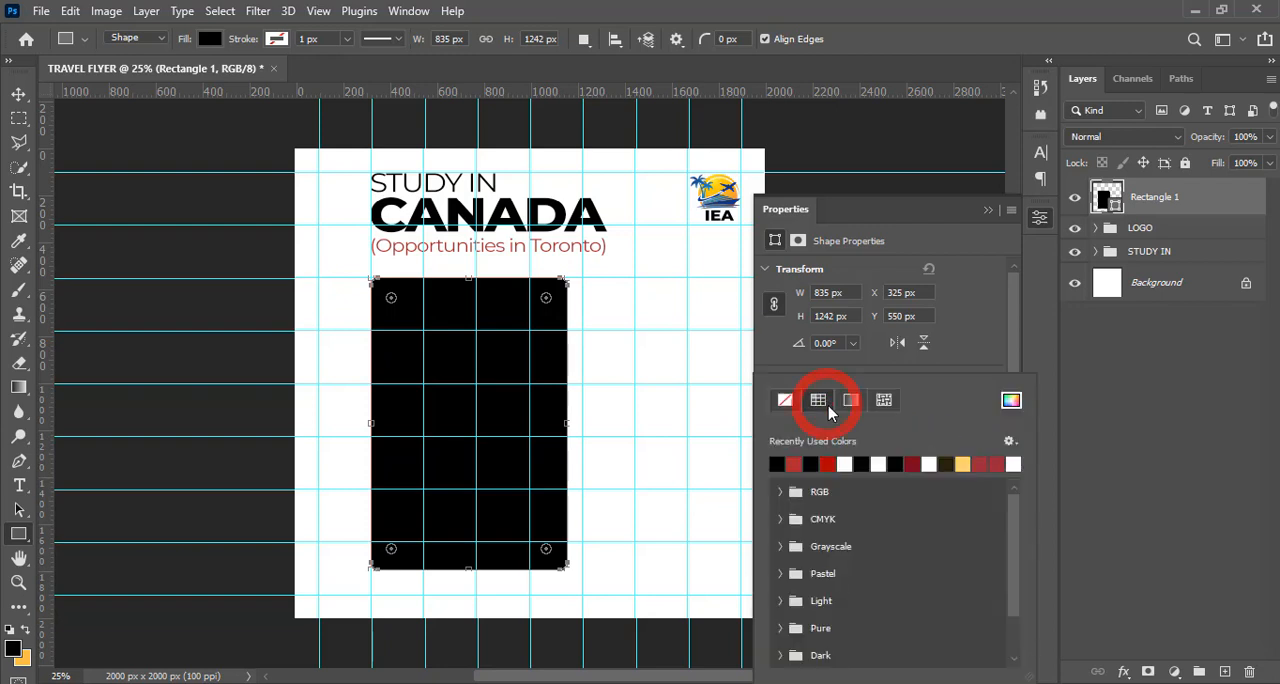
pyautogui.click(1010, 401)
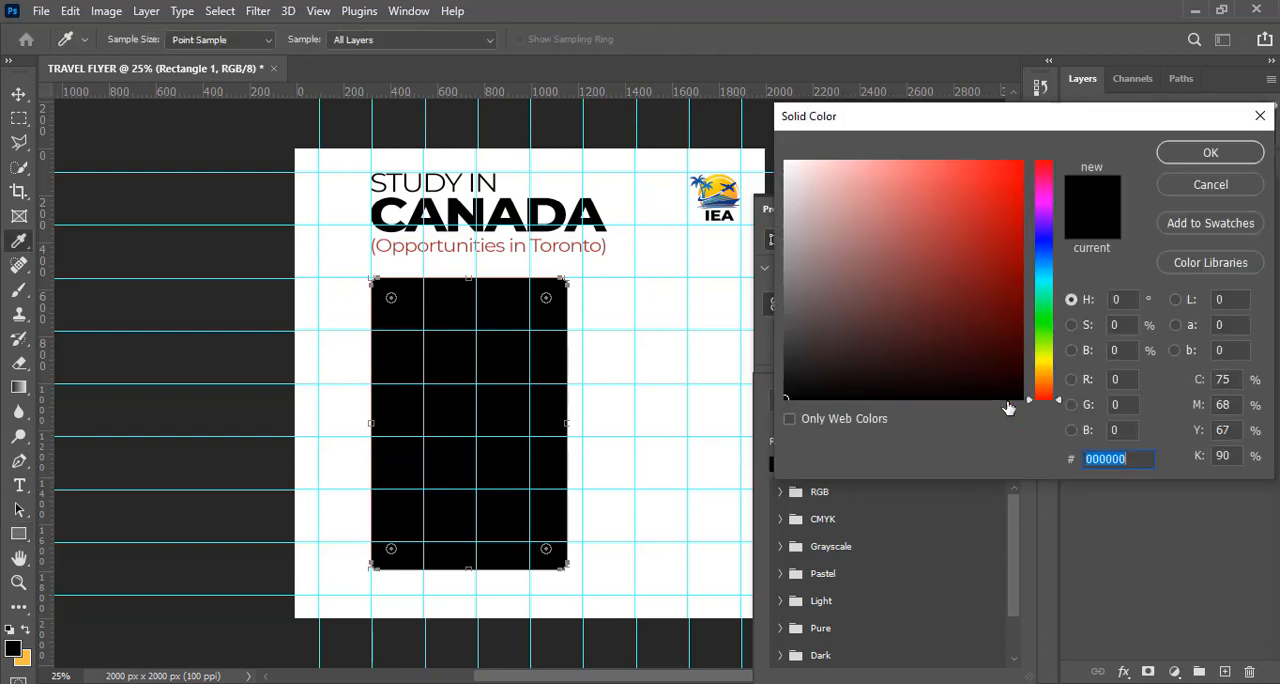
pyautogui.write('A')
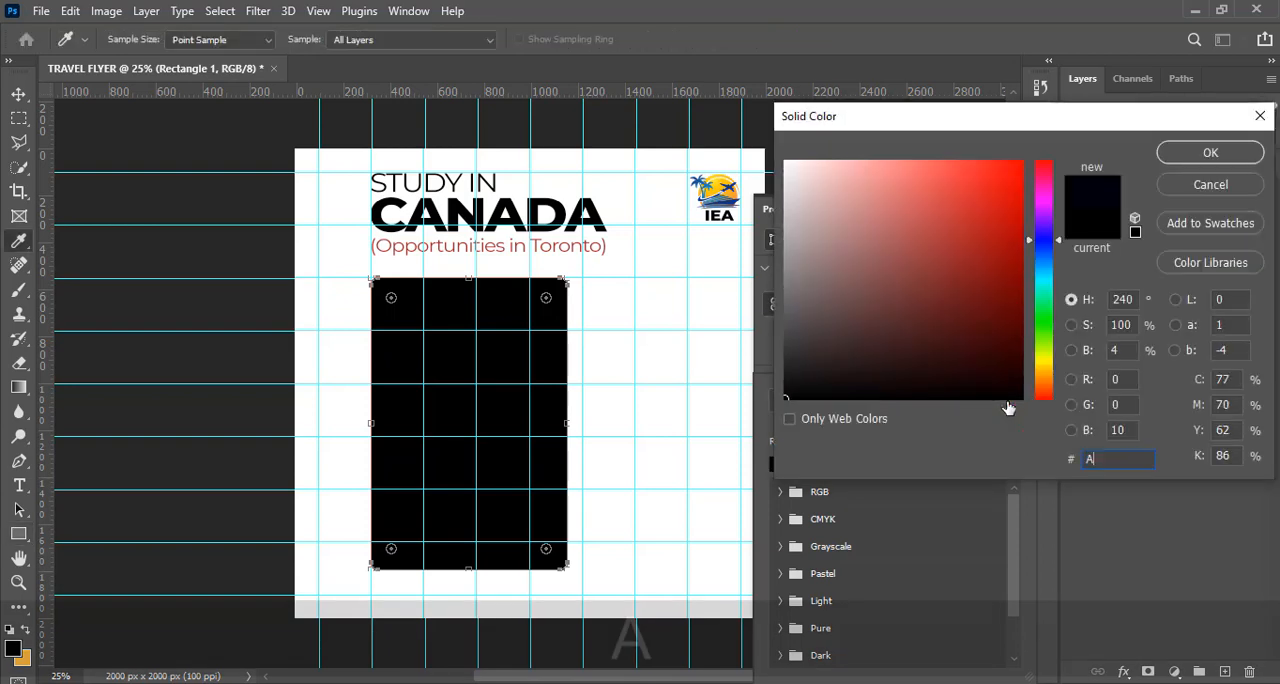
pyautogui.write('62')
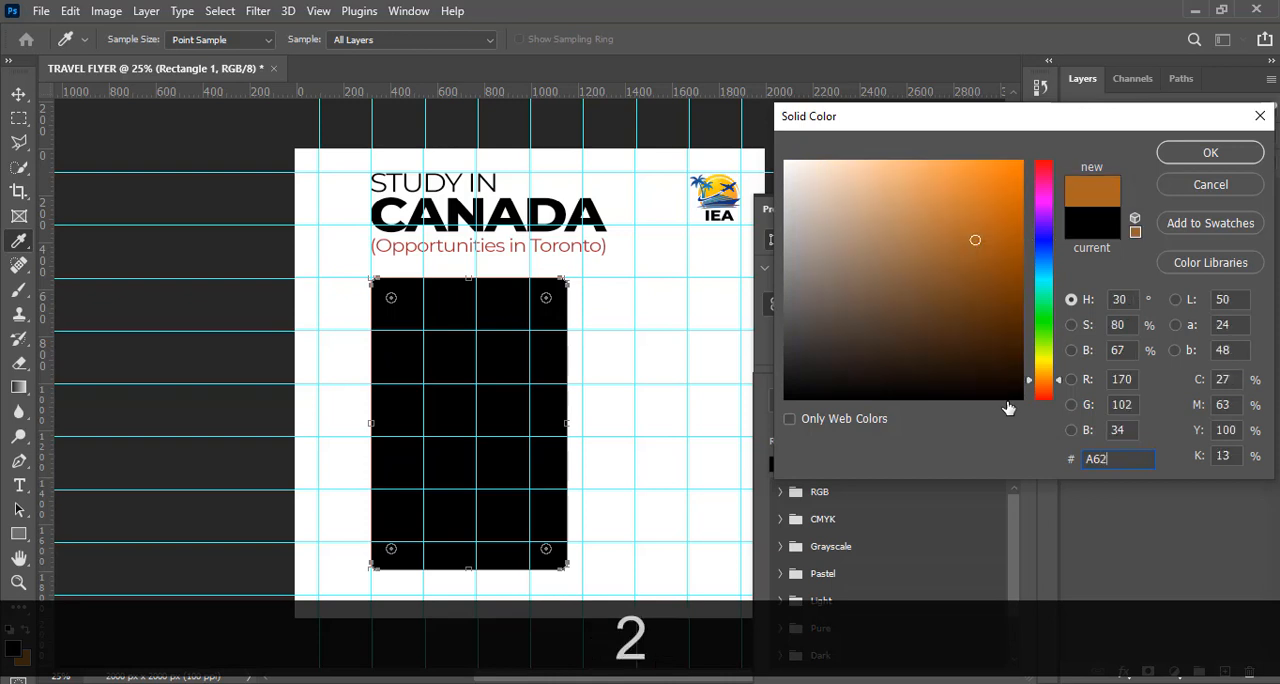
pyautogui.write('92B')
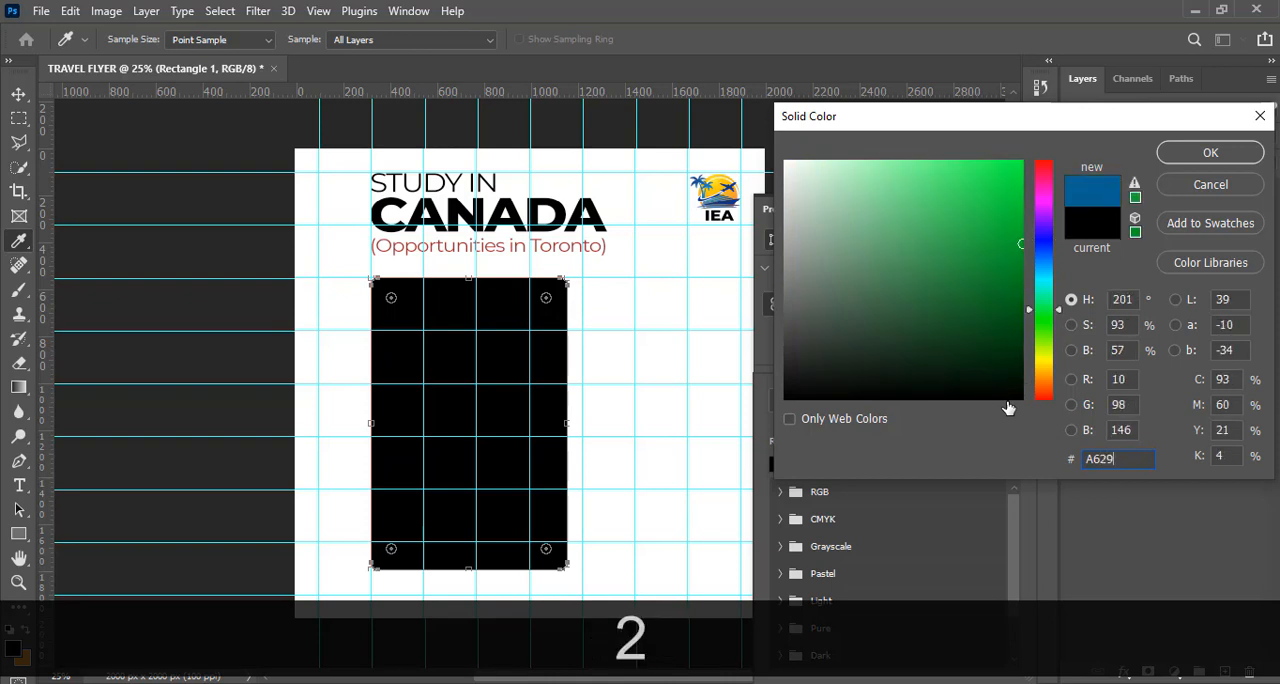
pyautogui.click(1168, 158)
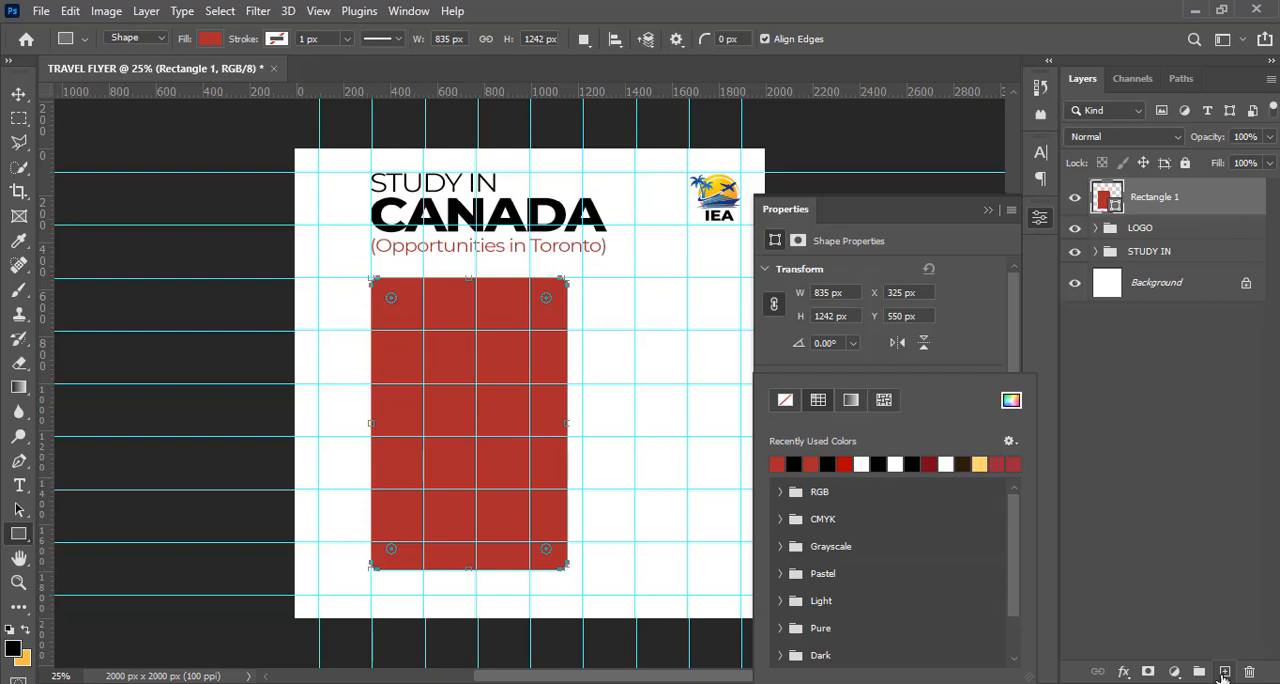
# Add a new blank layer above the red rounded rectangle and clip it to the rectangle
pyautogui.click(1224, 672)
pyautogui.click(1224, 672)
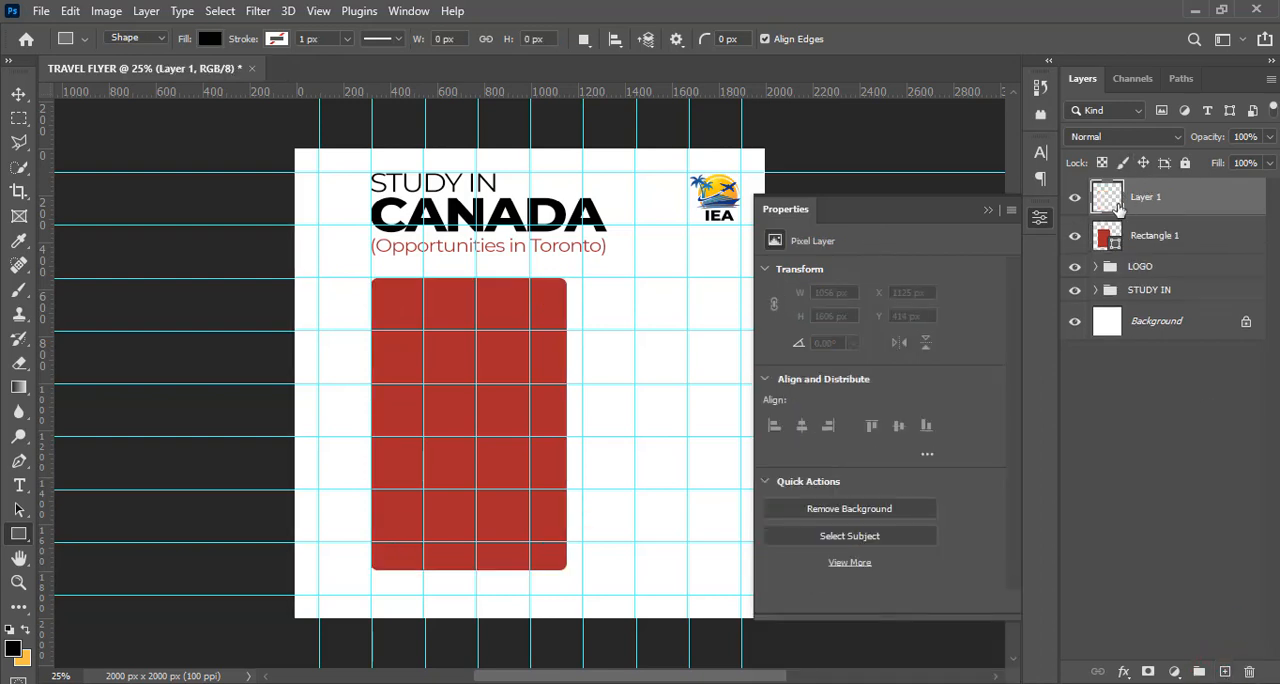
pyautogui.press('alt')
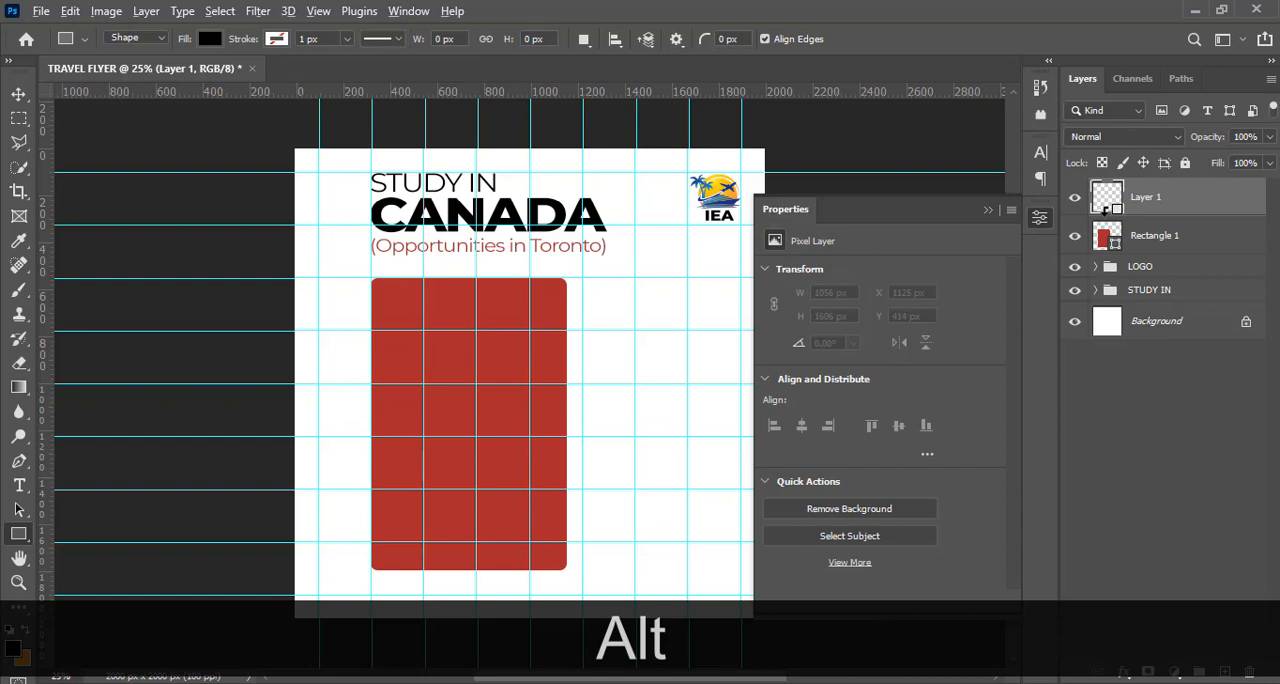
pyautogui.keyDown('alt'); pyautogui.click(1108, 209); pyautogui.keyUp('alt')
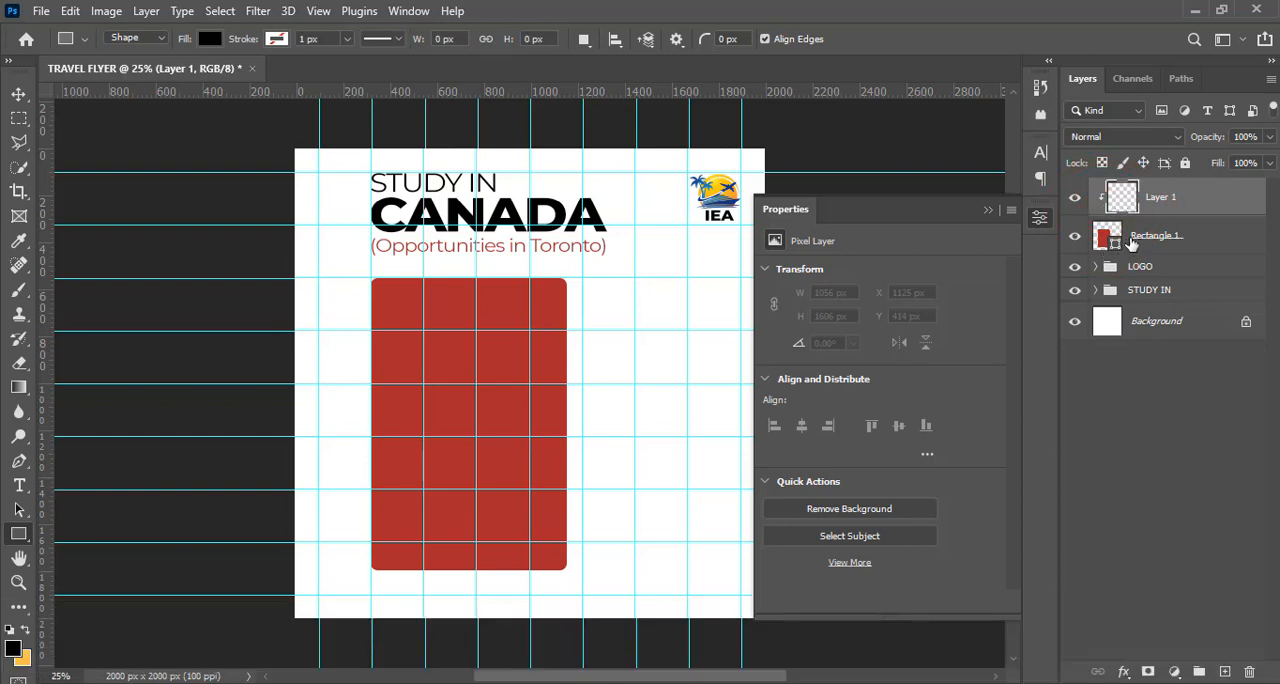
# Choose the Brush tool and set the foreground color to the light red #E78385, starting from the panel's sampled red
pyautogui.click(19, 290)
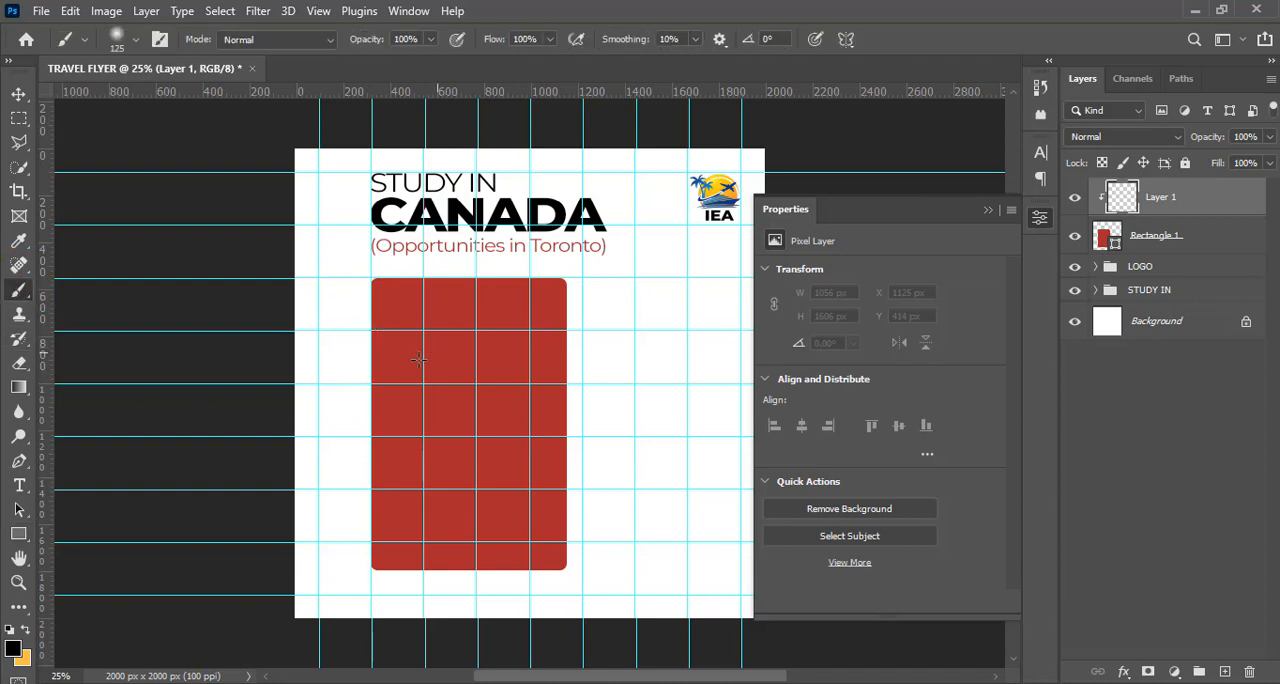
pyautogui.press('capslock')
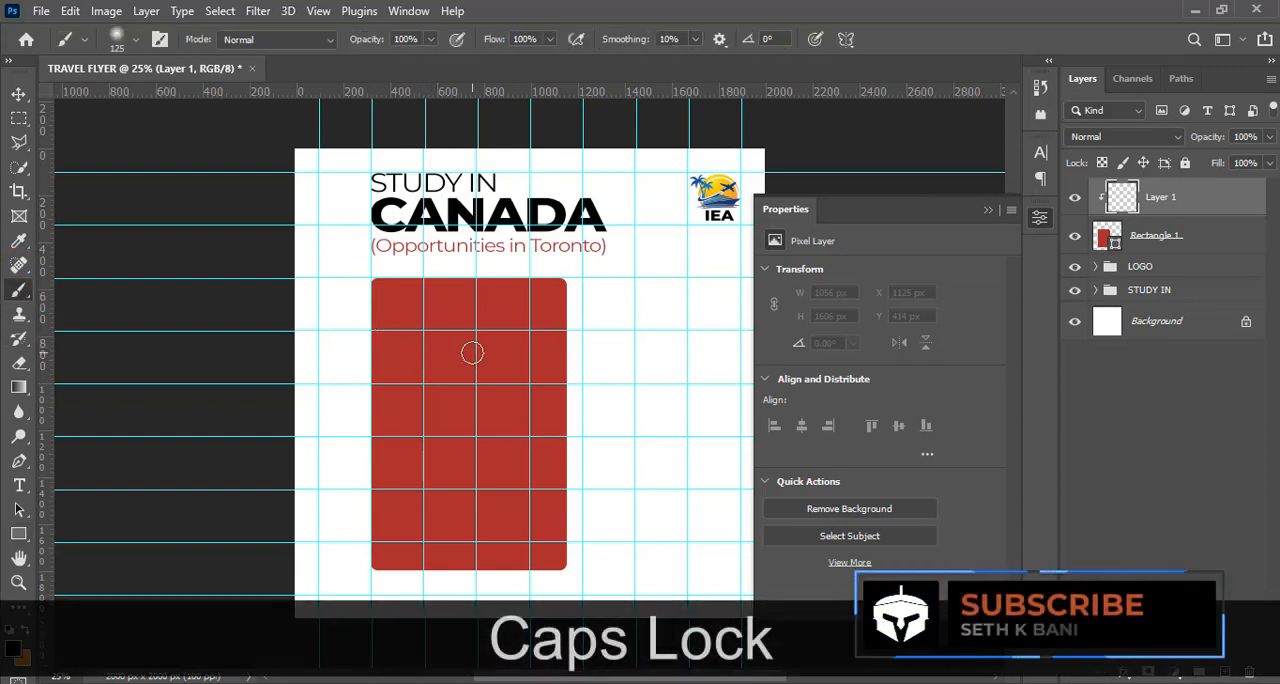
pyautogui.press('alt')
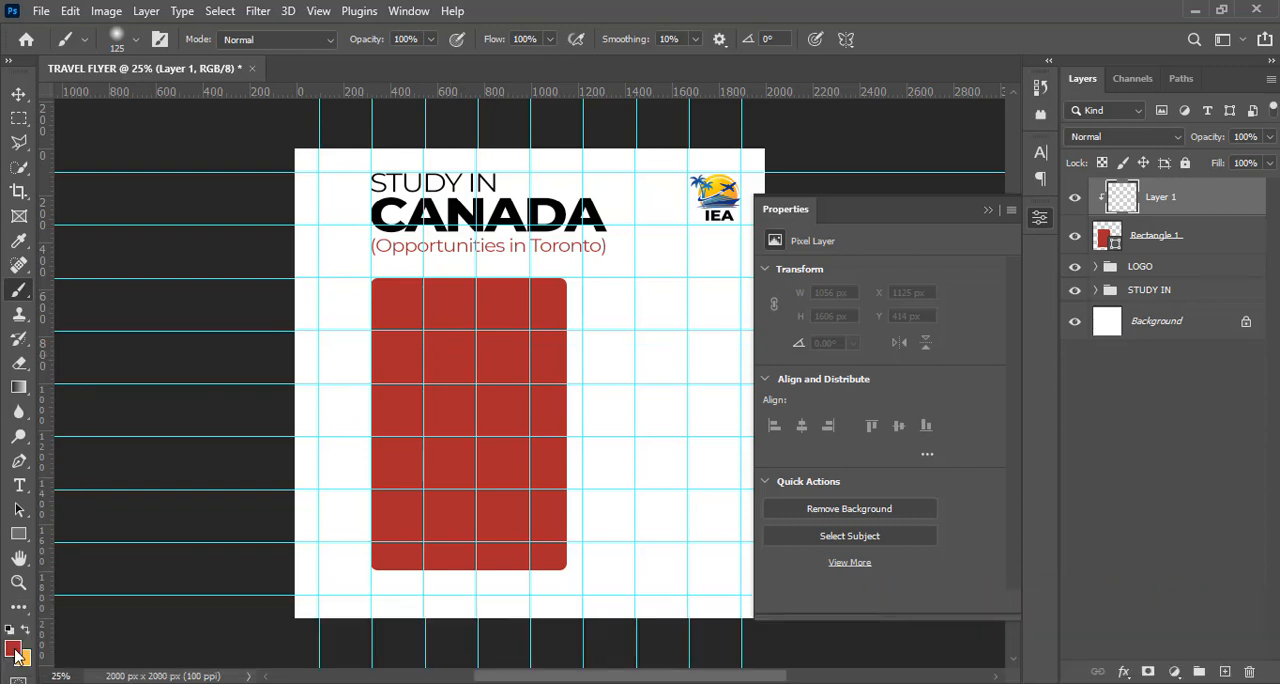
pyautogui.click(14, 650)
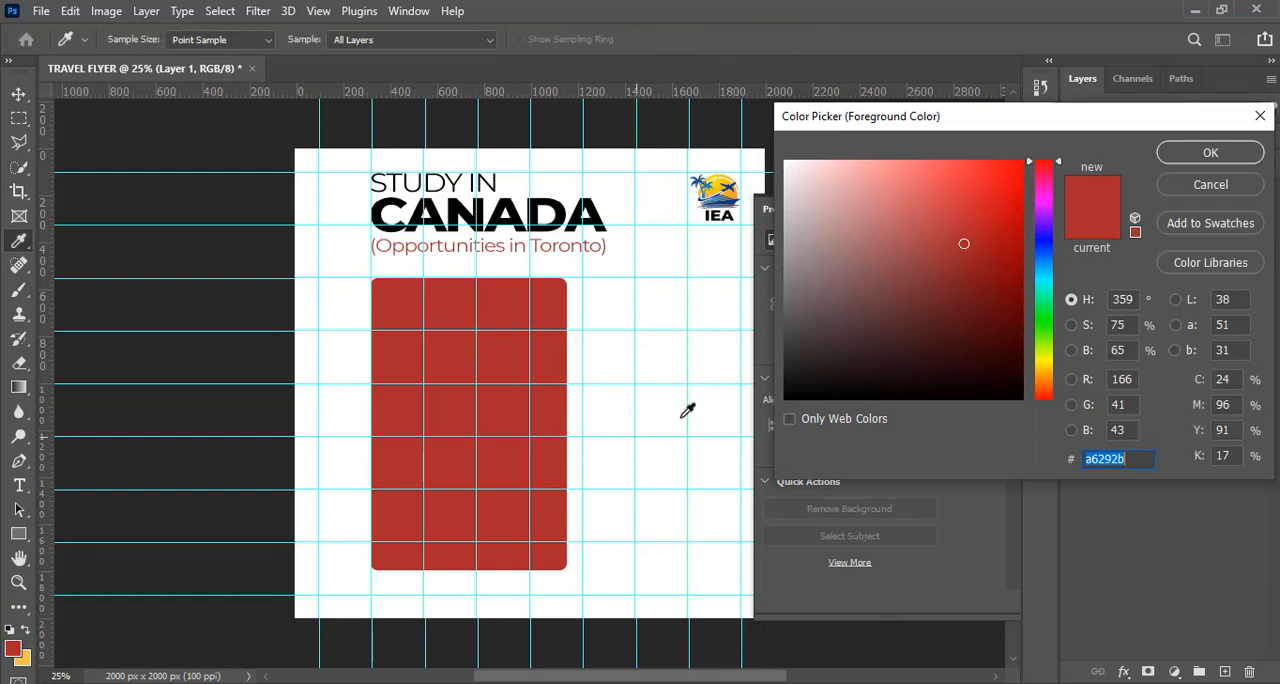
pyautogui.click(894, 182)
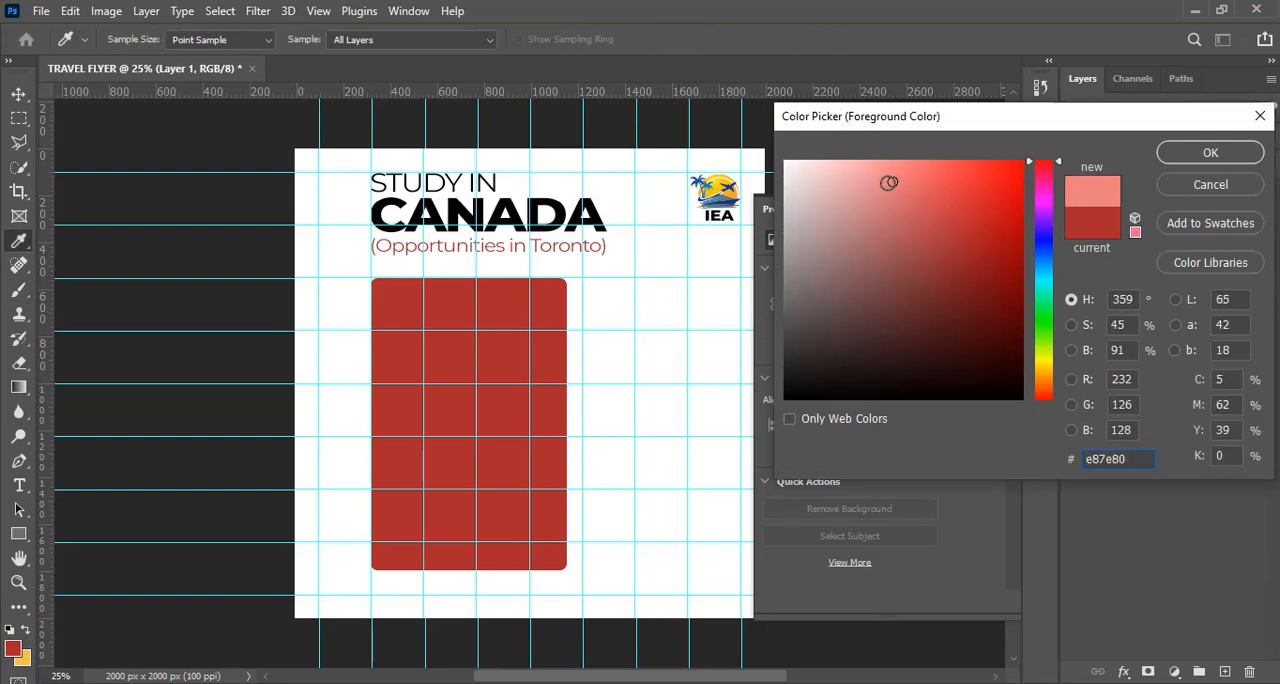
pyautogui.click(887, 182)
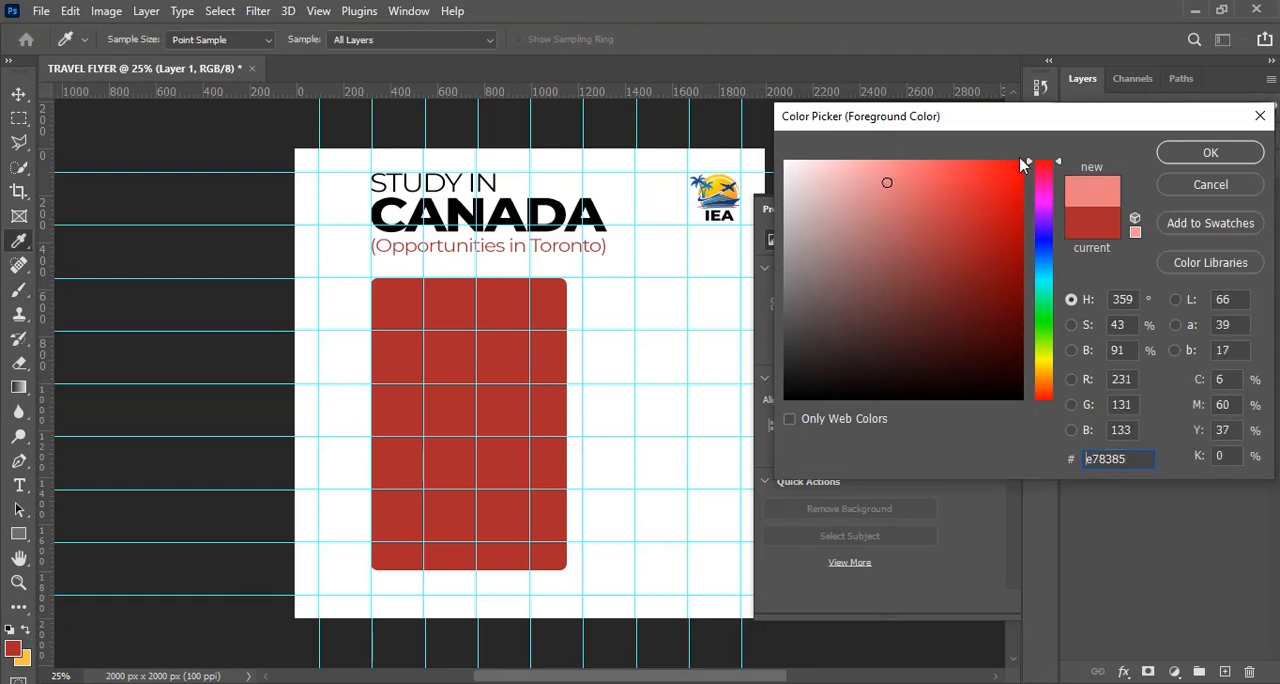
pyautogui.click(1180, 154)
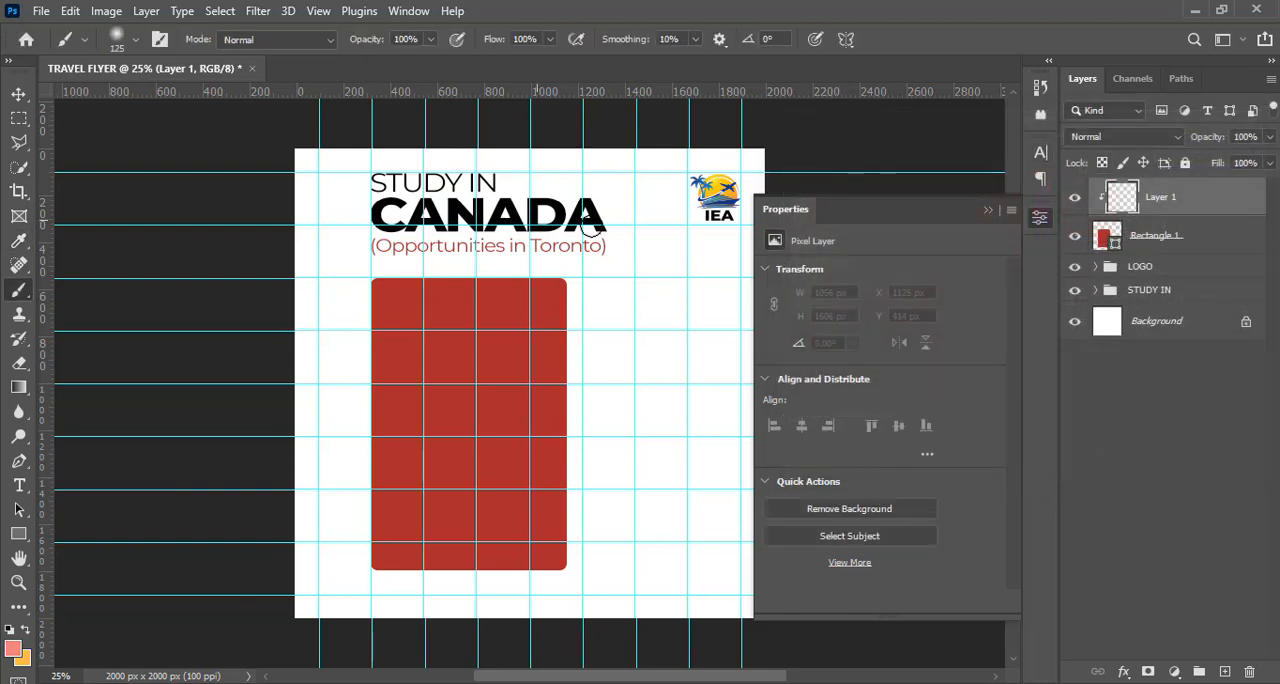
pyautogui.click(988, 211)
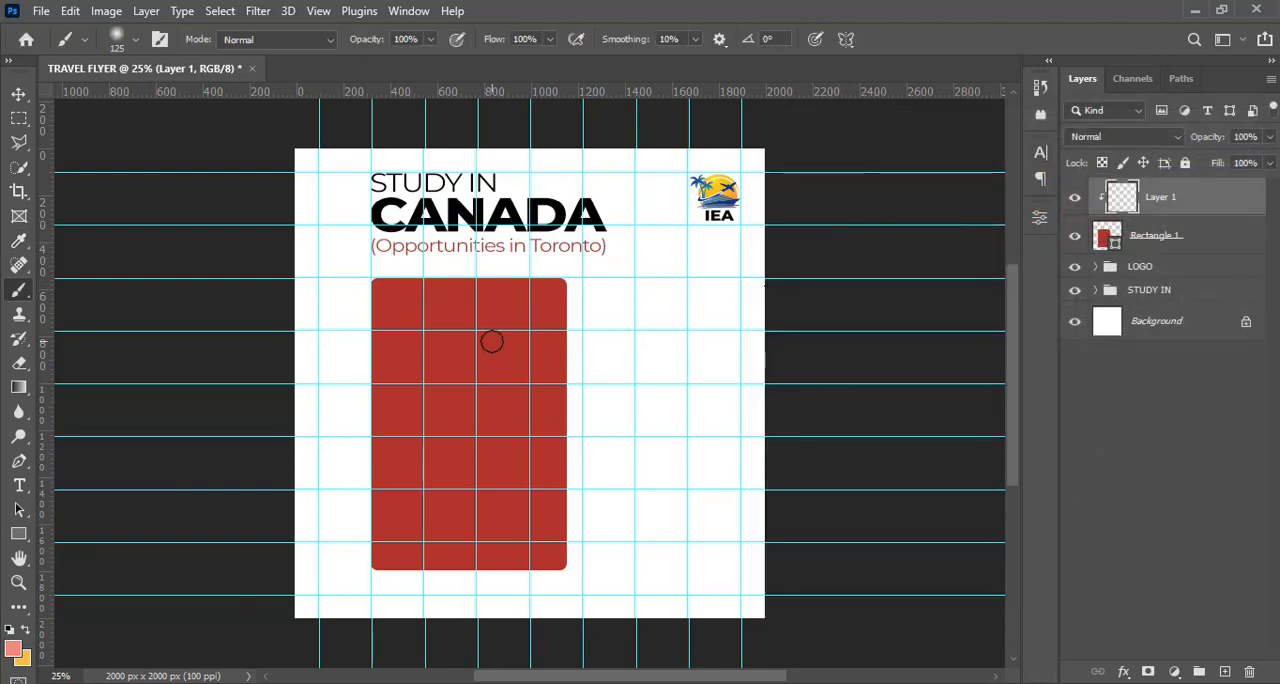
# Paint a highlight over the panel's upper-left area with a 1400 px Soft Round brush, and set that layer's opacity to 49%
pyautogui.press(']')
pyautogui.press(']')
pyautogui.press(']')
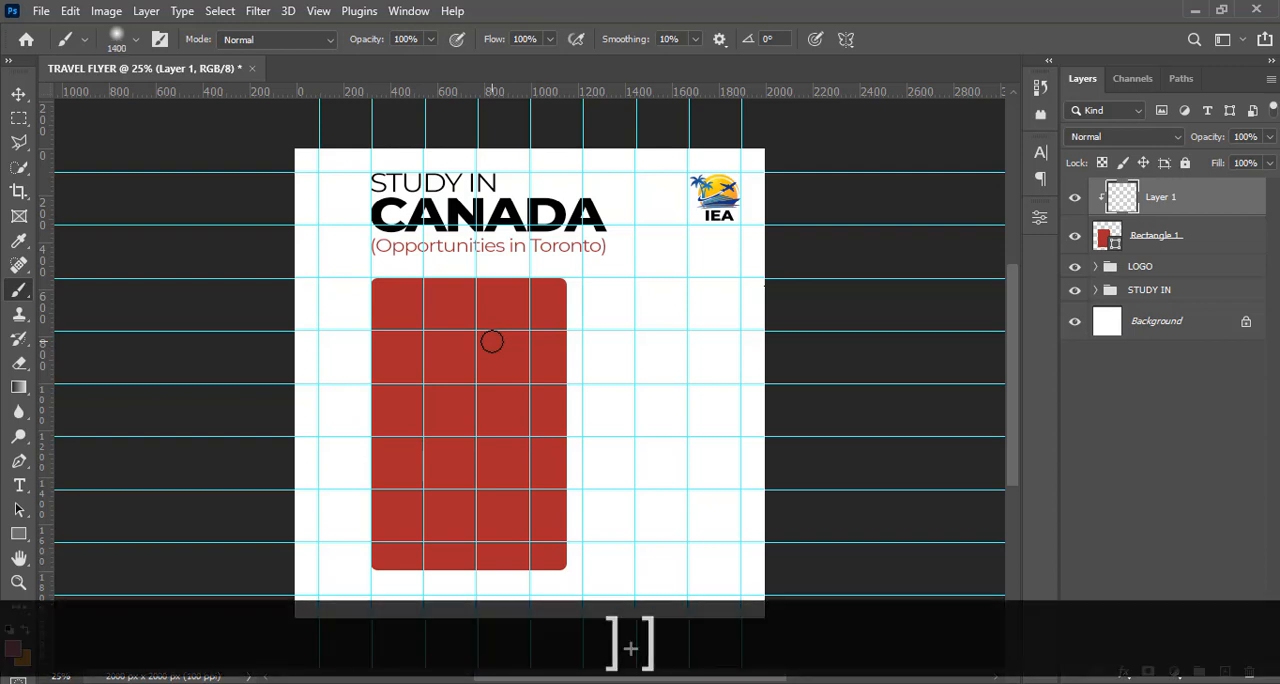
pyautogui.click(137, 43)
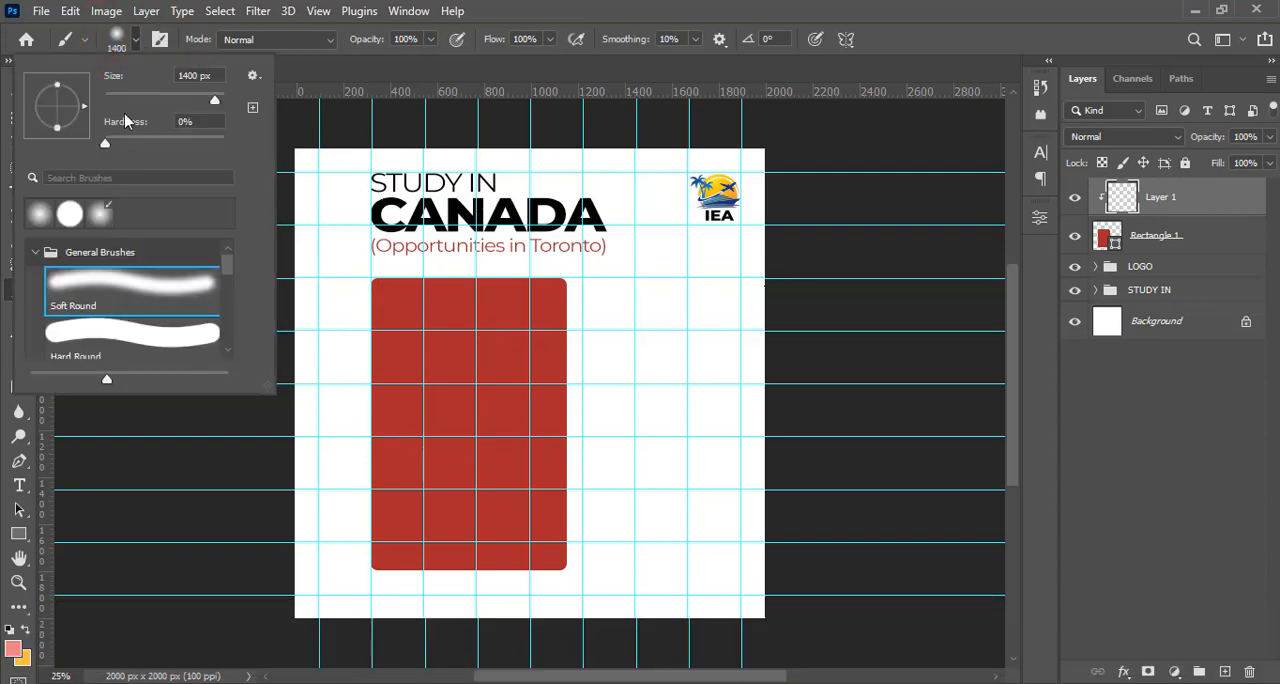
pyautogui.click(69, 288)
pyautogui.click(644, 8)
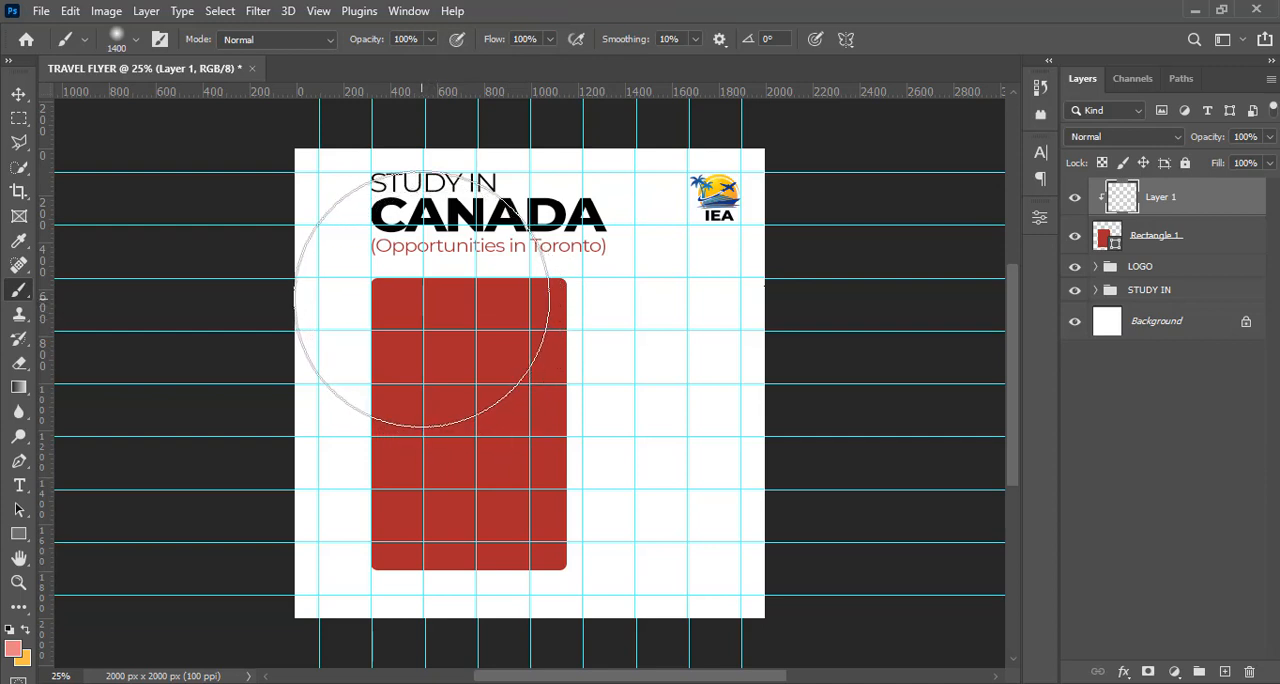
pyautogui.click(417, 297)
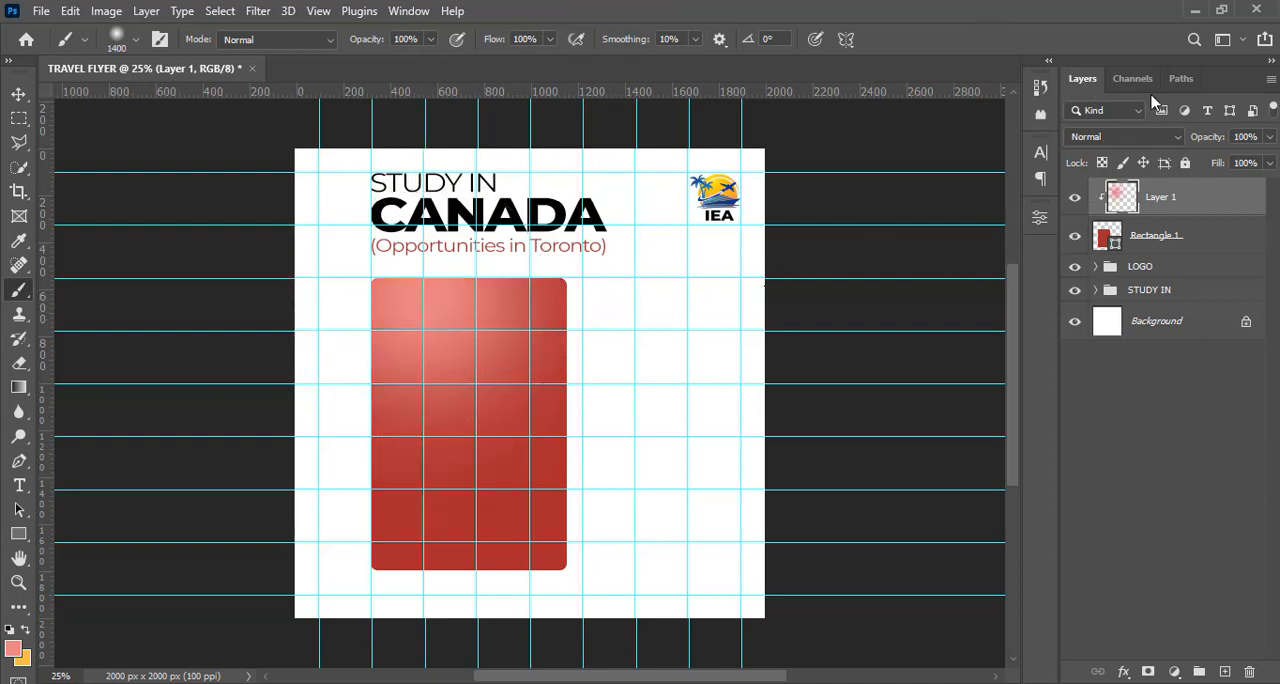
pyautogui.click(1270, 137)
pyautogui.moveTo(1268, 162); pyautogui.dragTo(1227, 163)
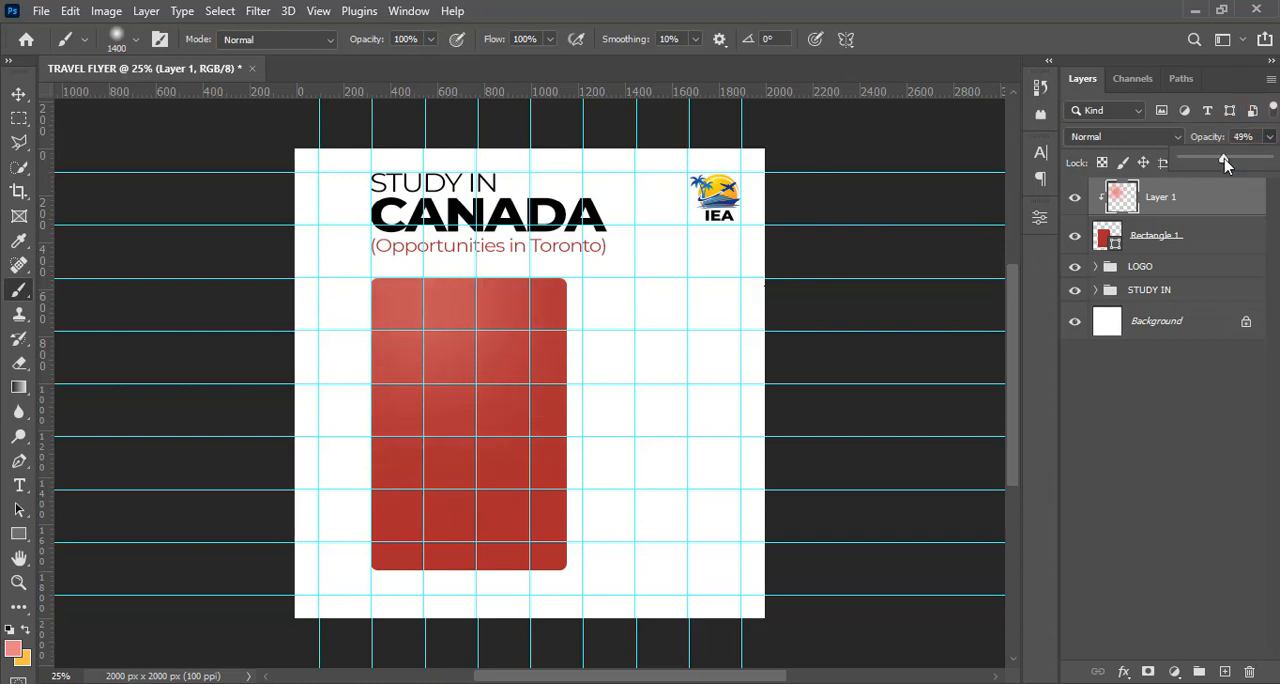
# Group the highlight layer with the red rectangle and name the group SHAPES
pyautogui.keyDown('ctrl'); pyautogui.click(1172, 237); pyautogui.keyUp('ctrl')
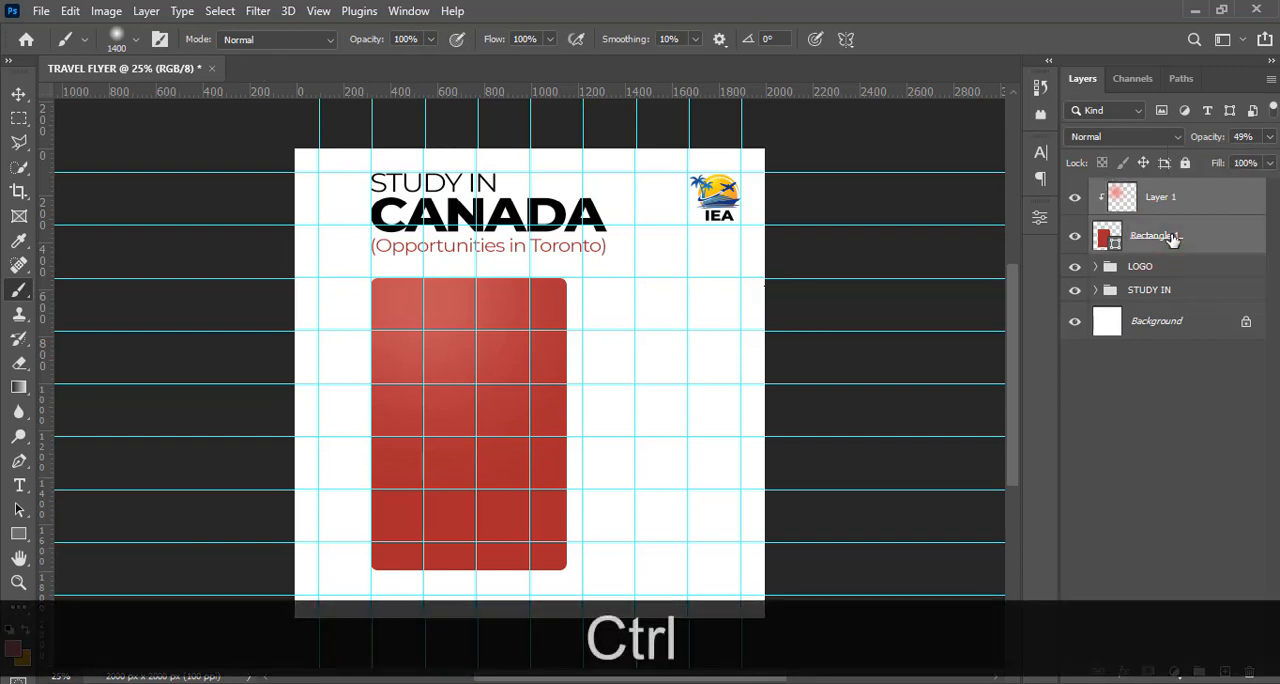
pyautogui.press('ctrl')
pyautogui.hotkey('ctrl', 'g')
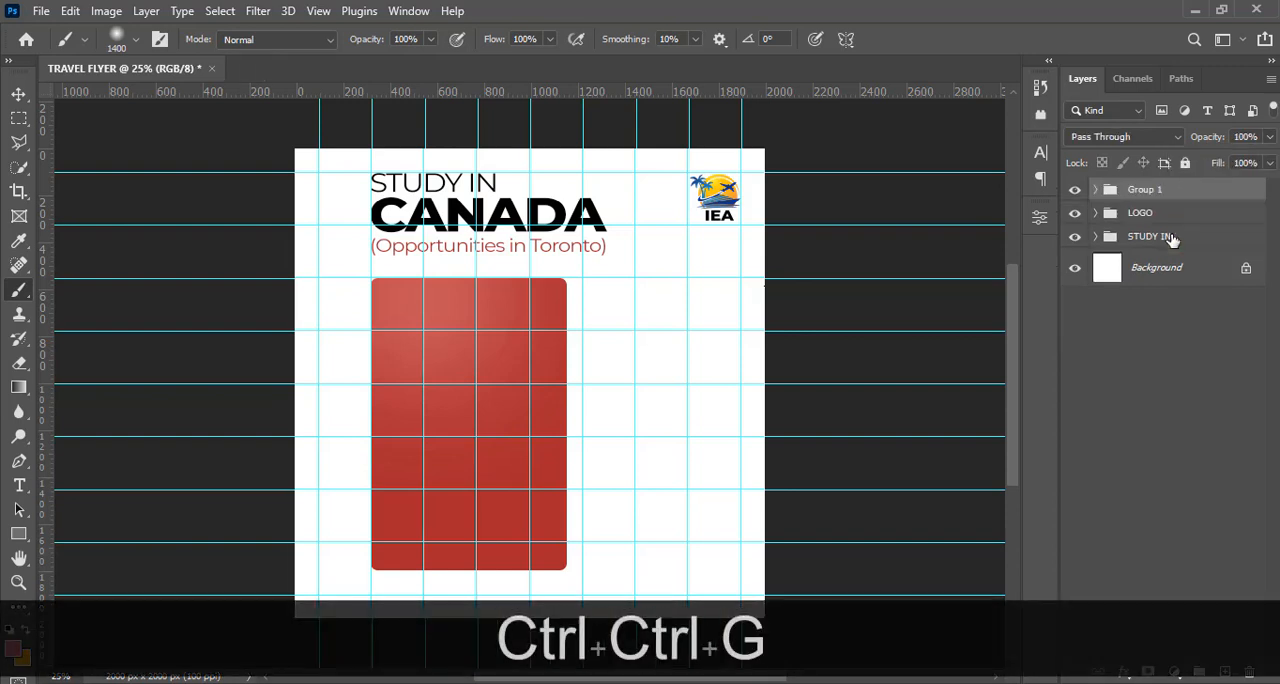
pyautogui.doubleClick(1140, 192)
pyautogui.press('capslock')
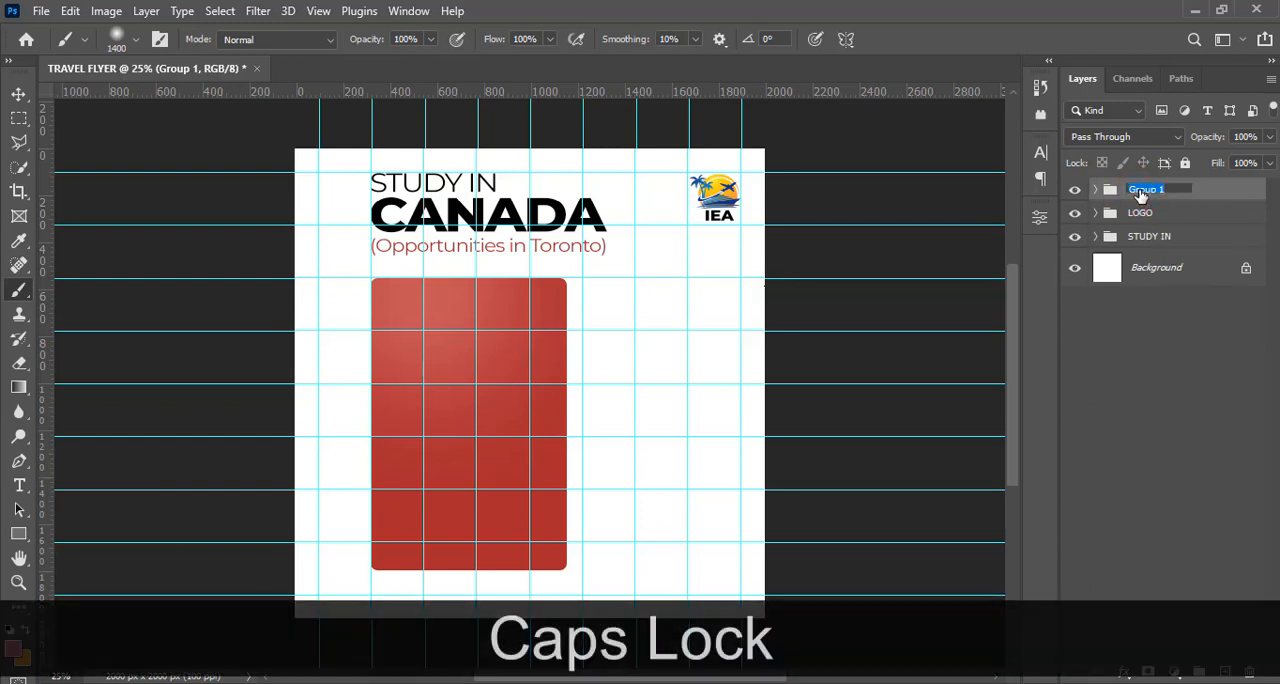
pyautogui.write('SHAPES')
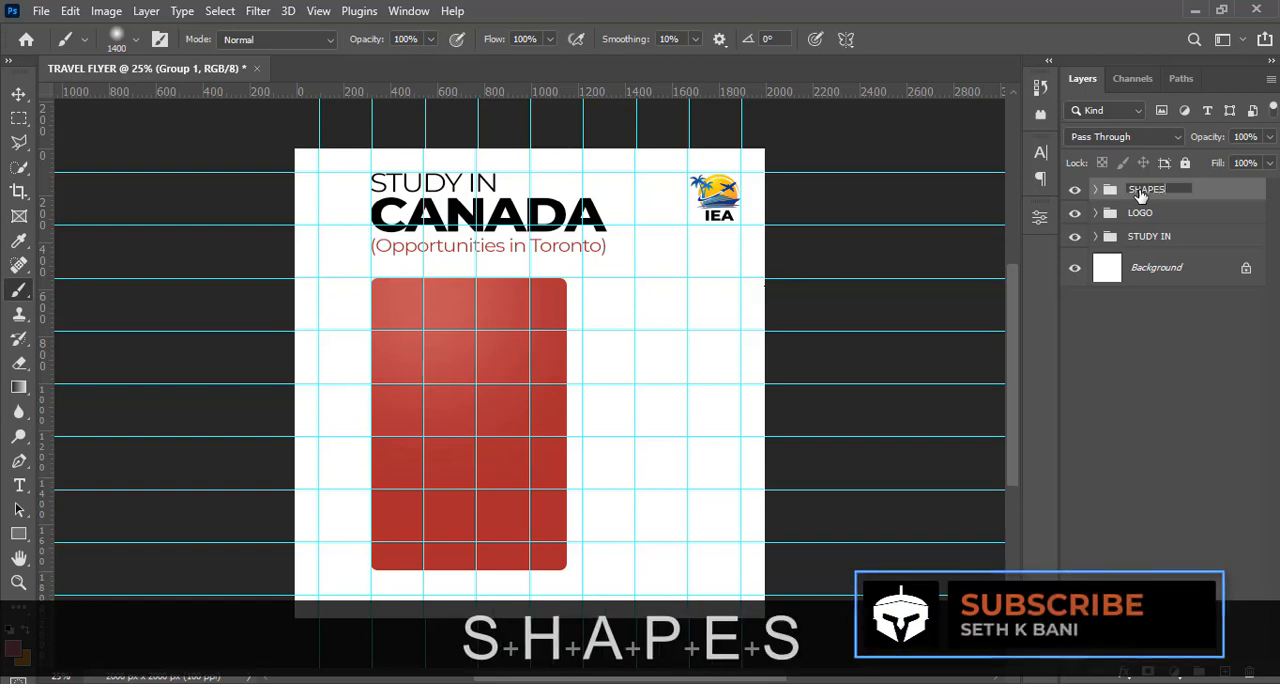
pyautogui.press('Return')
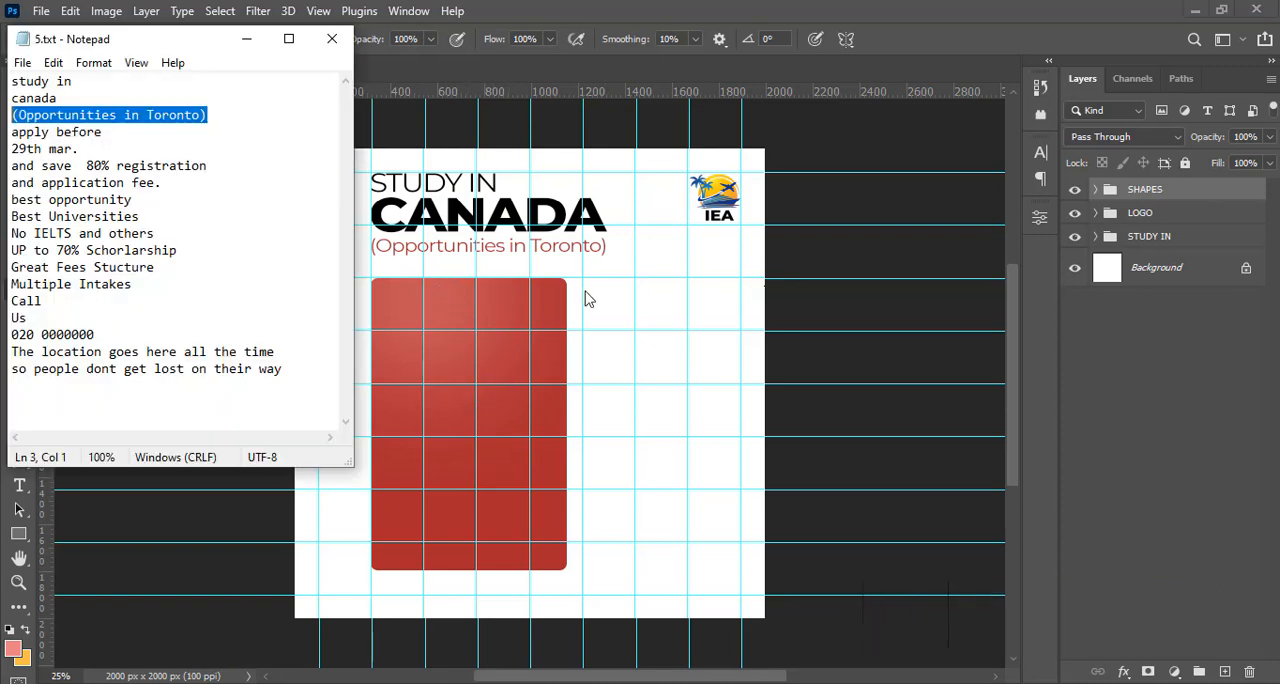
# Copy "apply before" from 5.txt in Notepad and paste it in Photoshop as a horizontal text layer beside the red panel
pyautogui.moveTo(118, 131); pyautogui.dragTo(7, 136)
pyautogui.hotkey('ctrl', 'c')
pyautogui.click(610, 4)
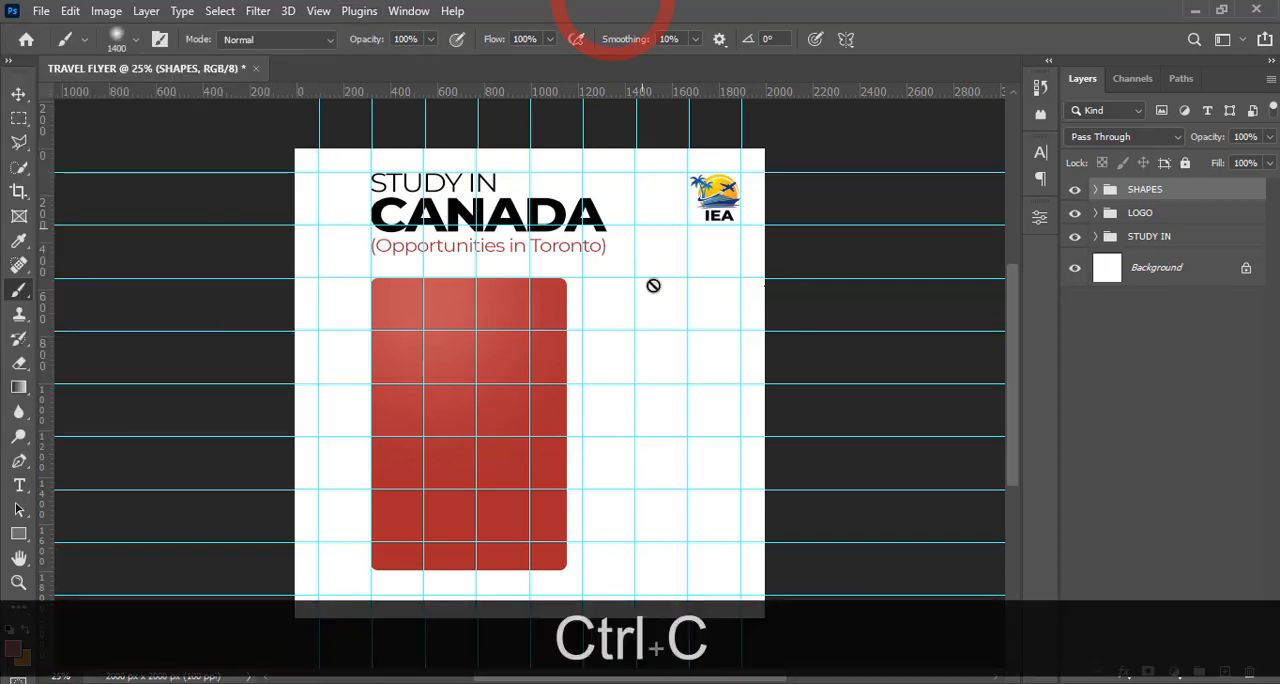
pyautogui.click(18, 485)
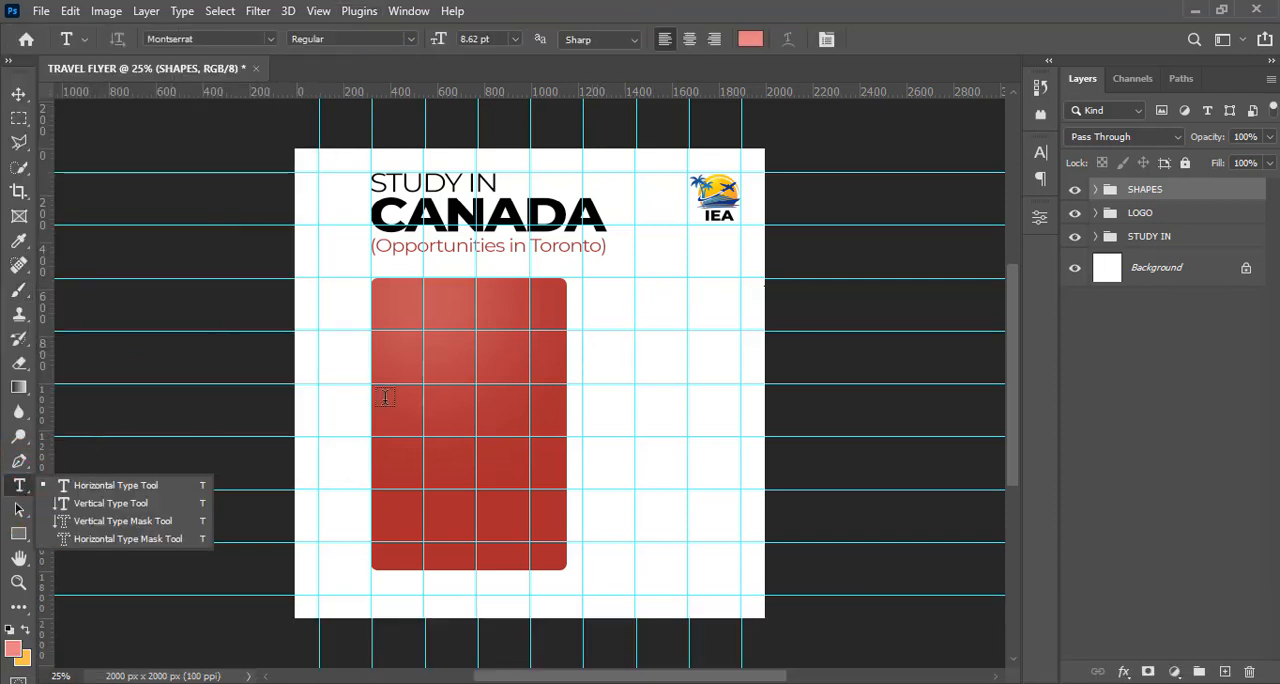
pyautogui.click(95, 487)
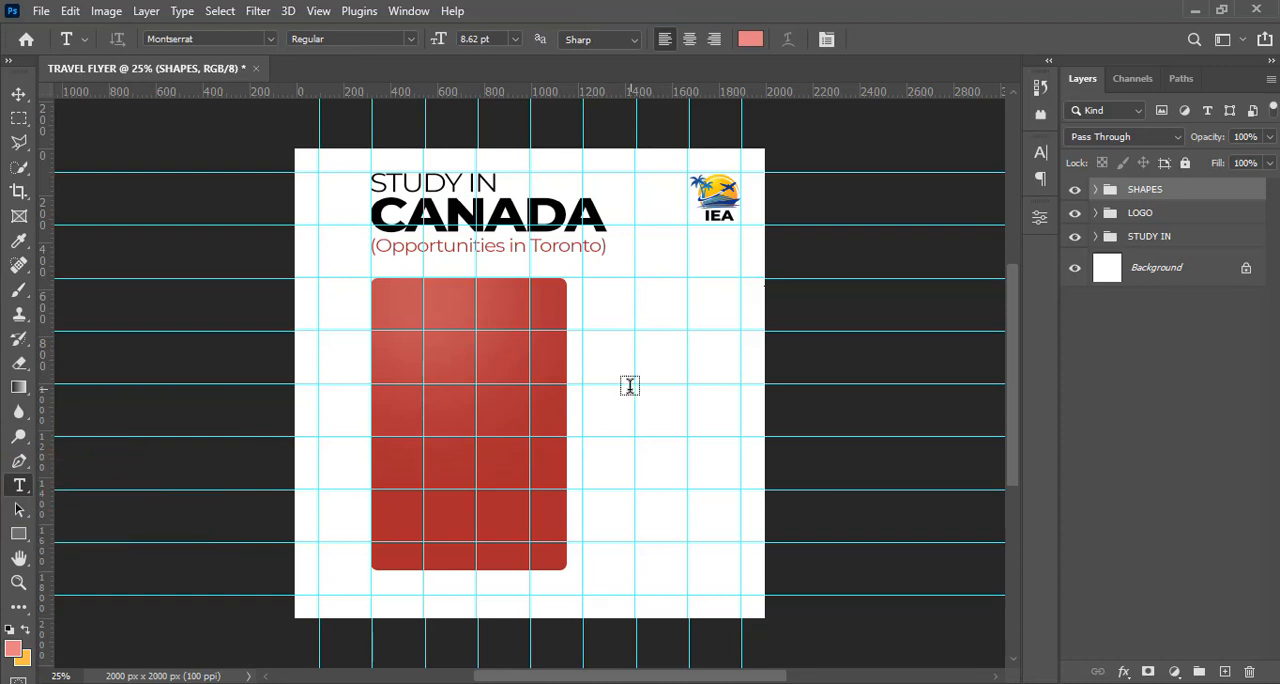
pyautogui.click(588, 368)
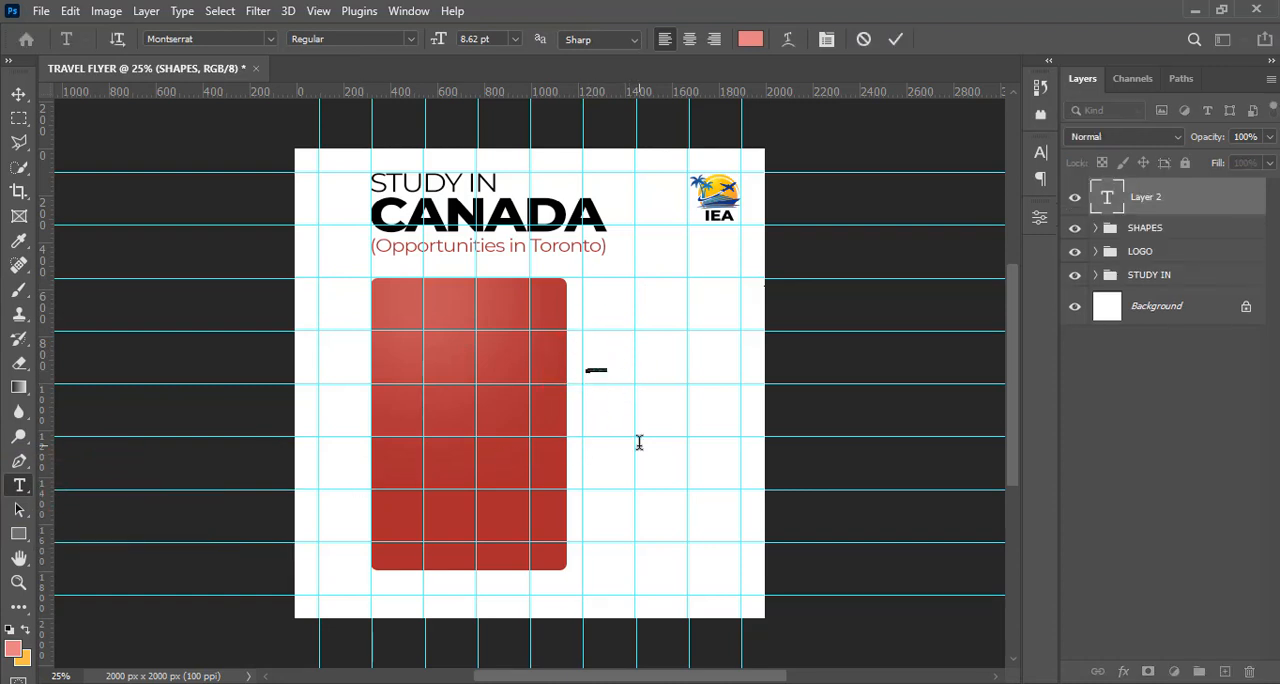
pyautogui.hotkey('ctrl', 'v')
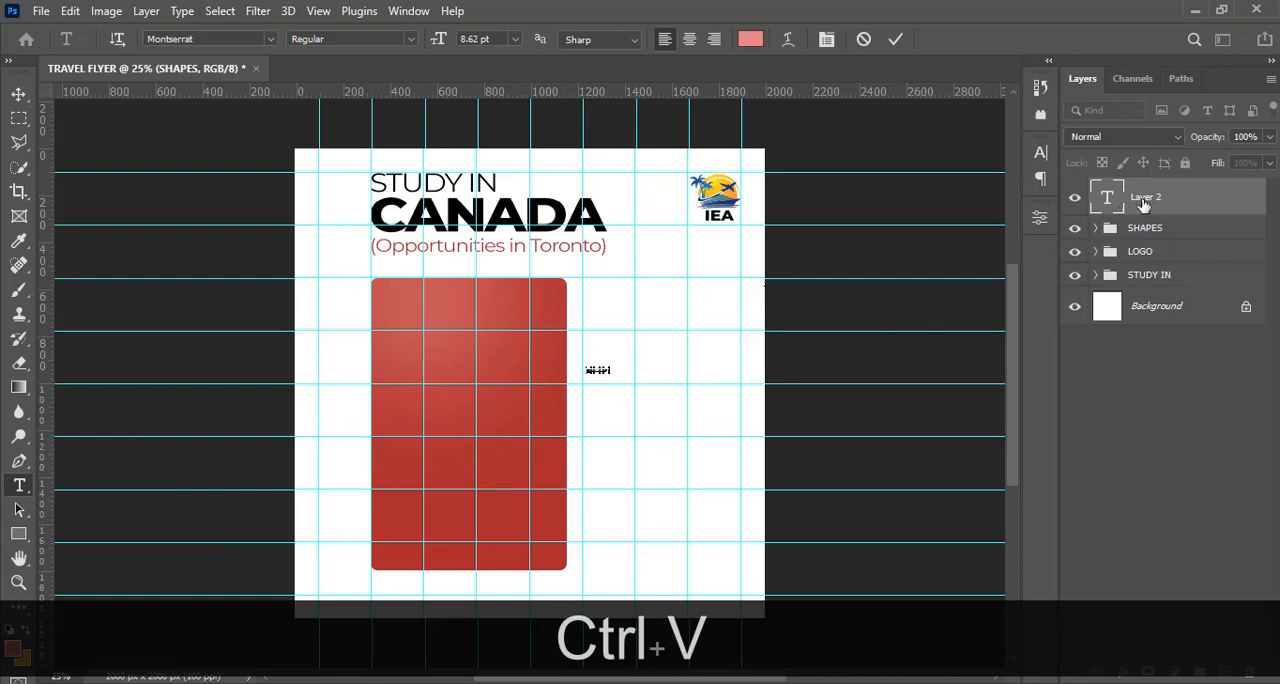
pyautogui.click(1145, 200)
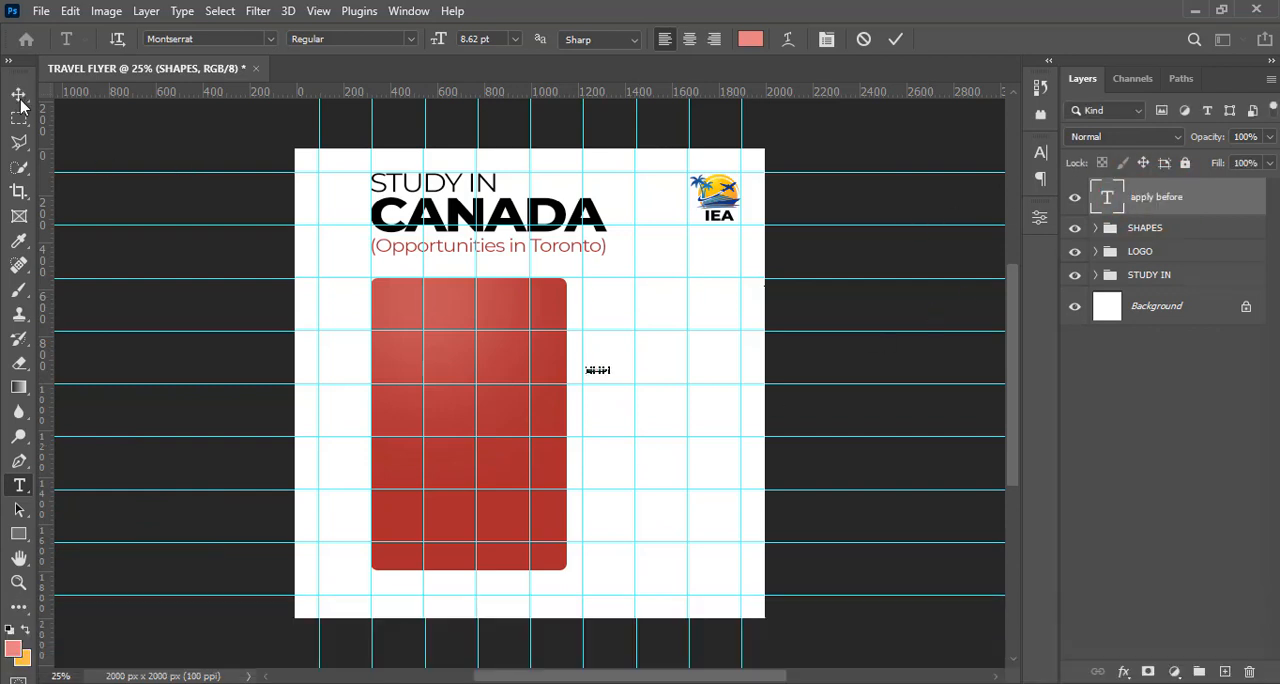
# Move the "apply before" text into the red panel's upper-left area and color it white
pyautogui.click(19, 96)
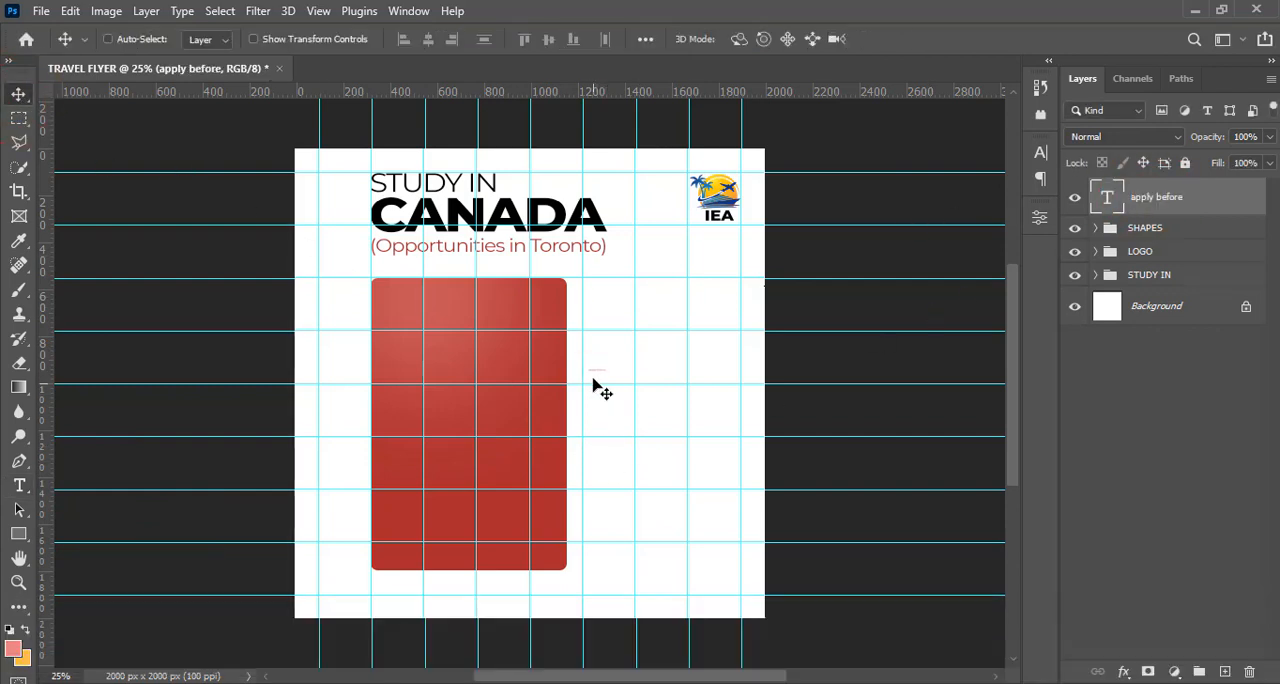
pyautogui.moveTo(593, 383); pyautogui.dragTo(400, 311)
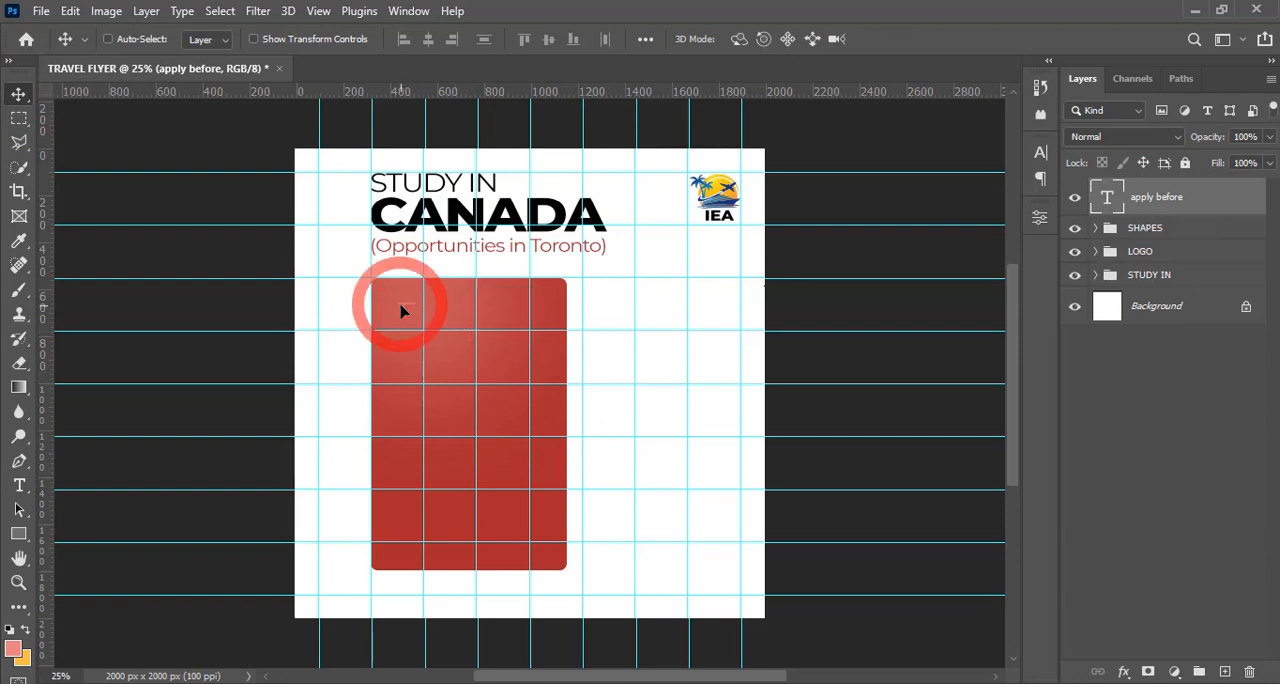
pyautogui.click(1040, 153)
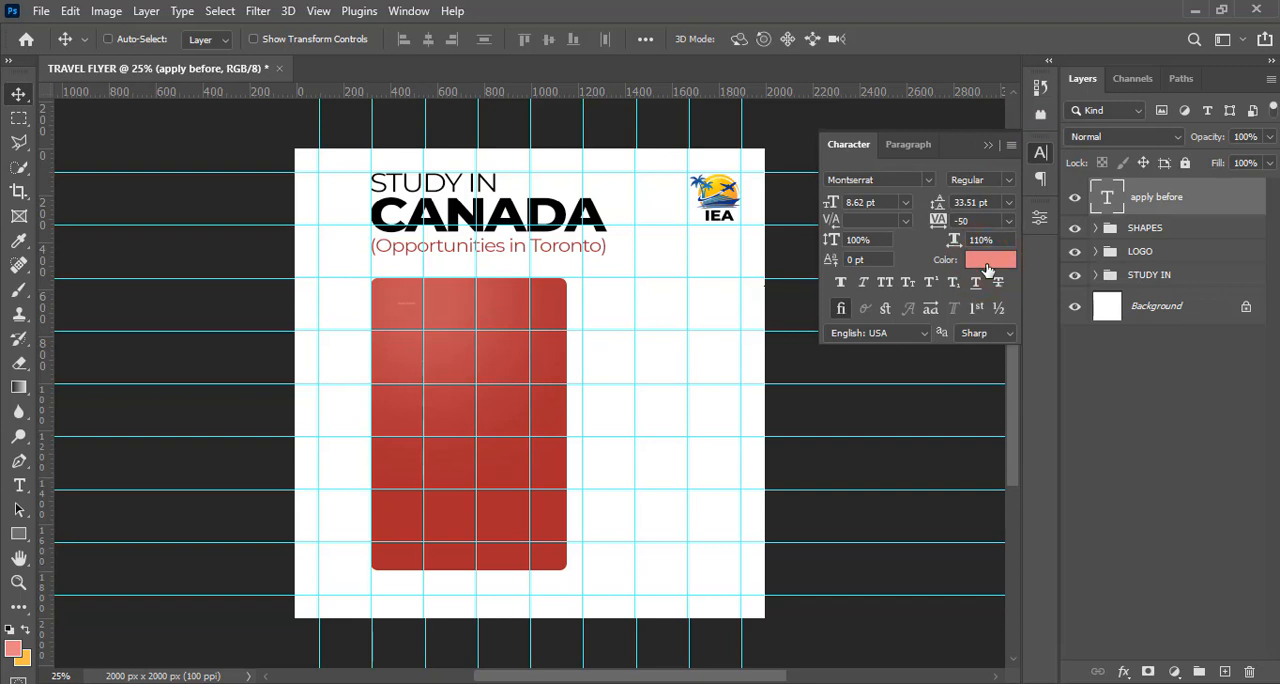
pyautogui.click(988, 262)
pyautogui.click(765, 147)
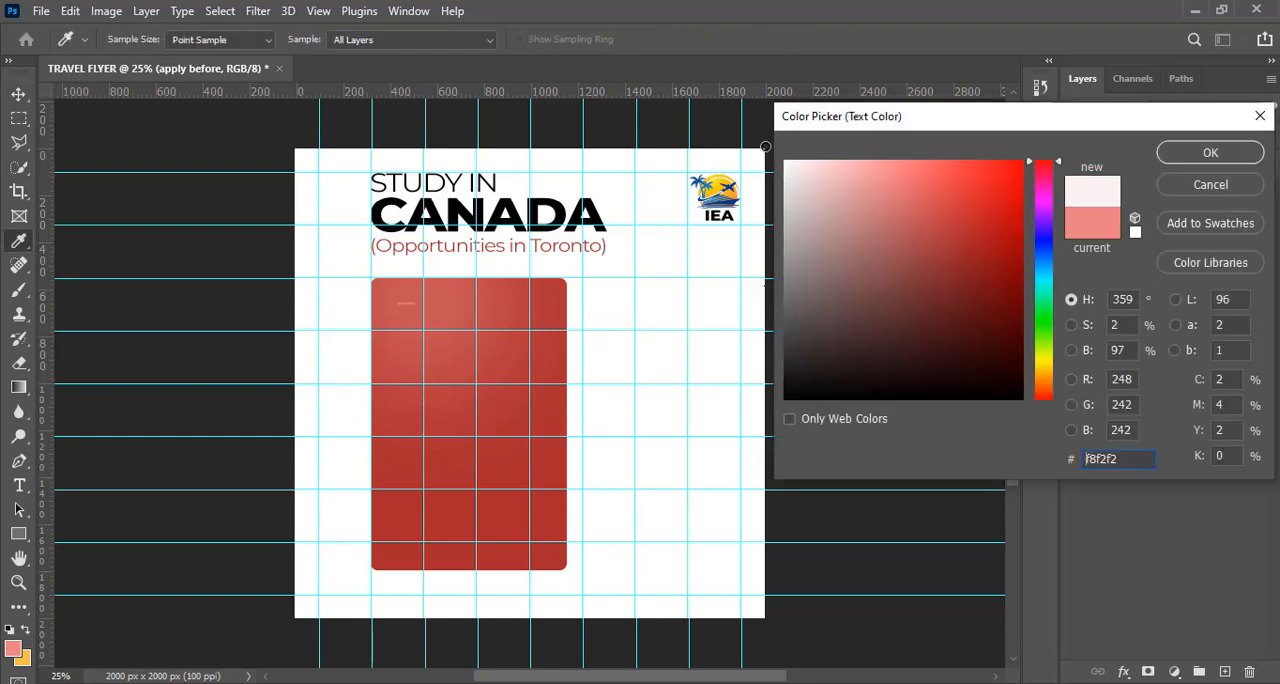
pyautogui.click(763, 150)
pyautogui.click(1182, 152)
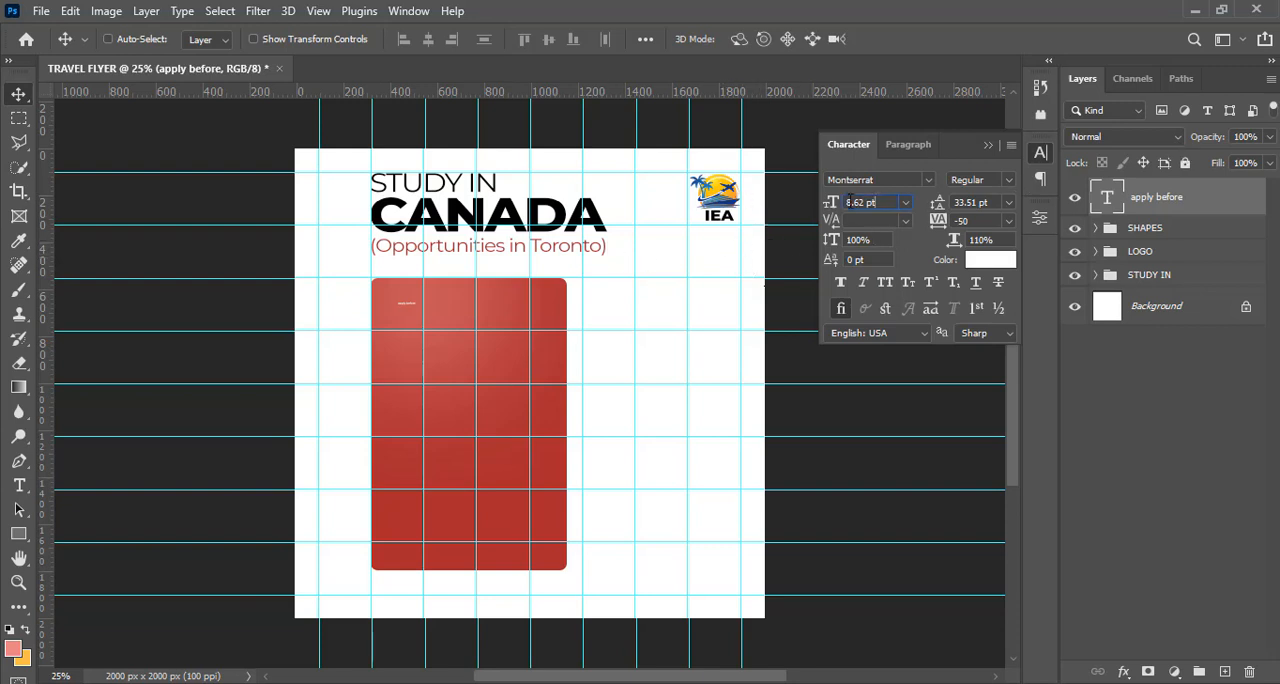
# Try a font size of 70 pt on the "apply before" text
pyautogui.click(763, 201)
pyautogui.write('70')
pyautogui.press('Return')
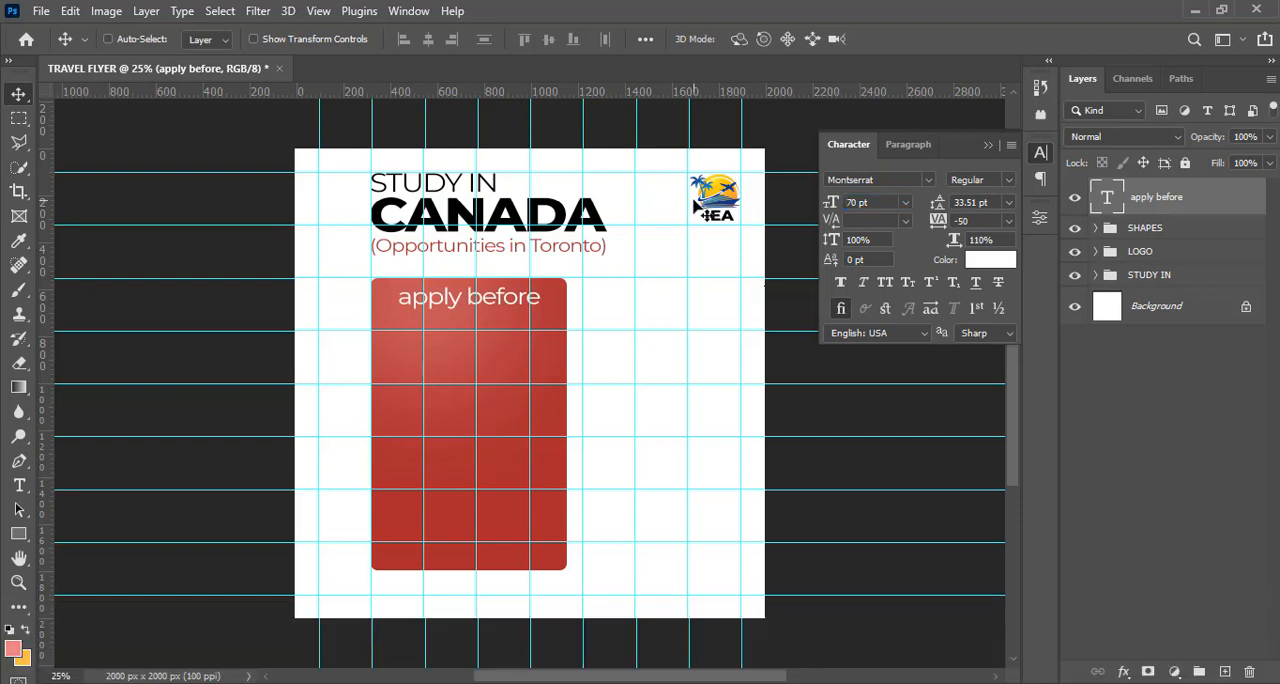
# Set the "apply before" text to 30 pt and all caps
pyautogui.click(869, 201)
pyautogui.write('30')
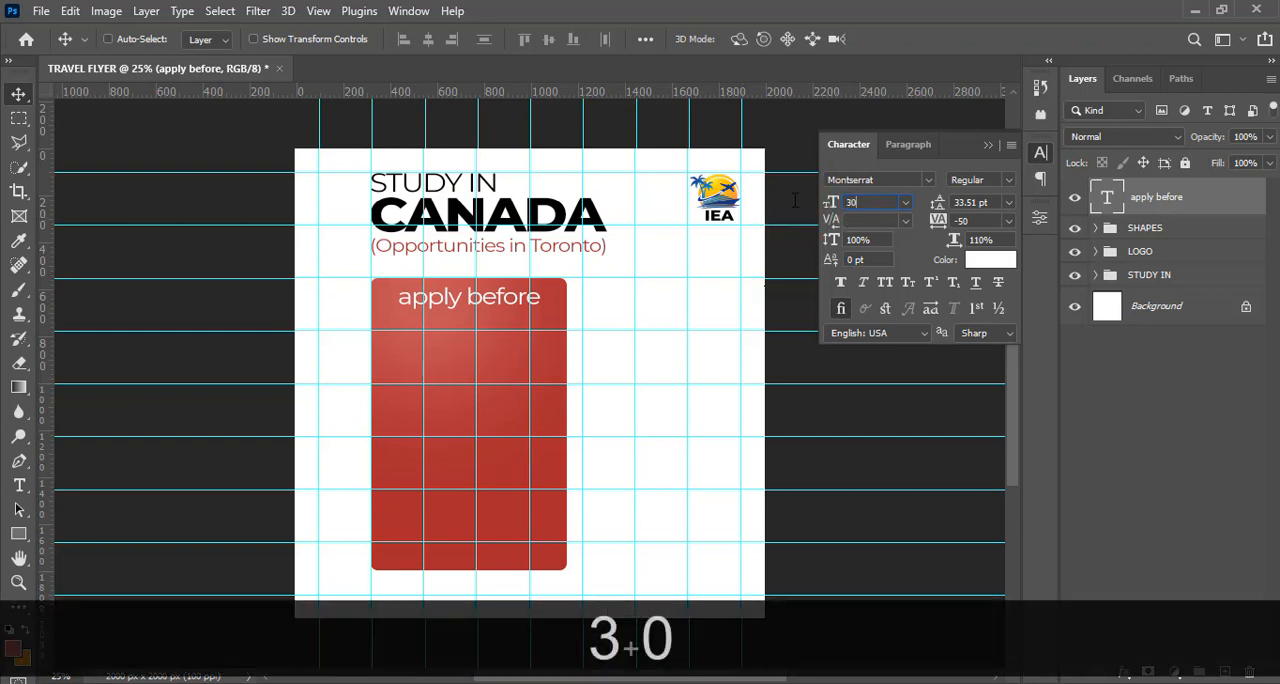
pyautogui.press('Return')
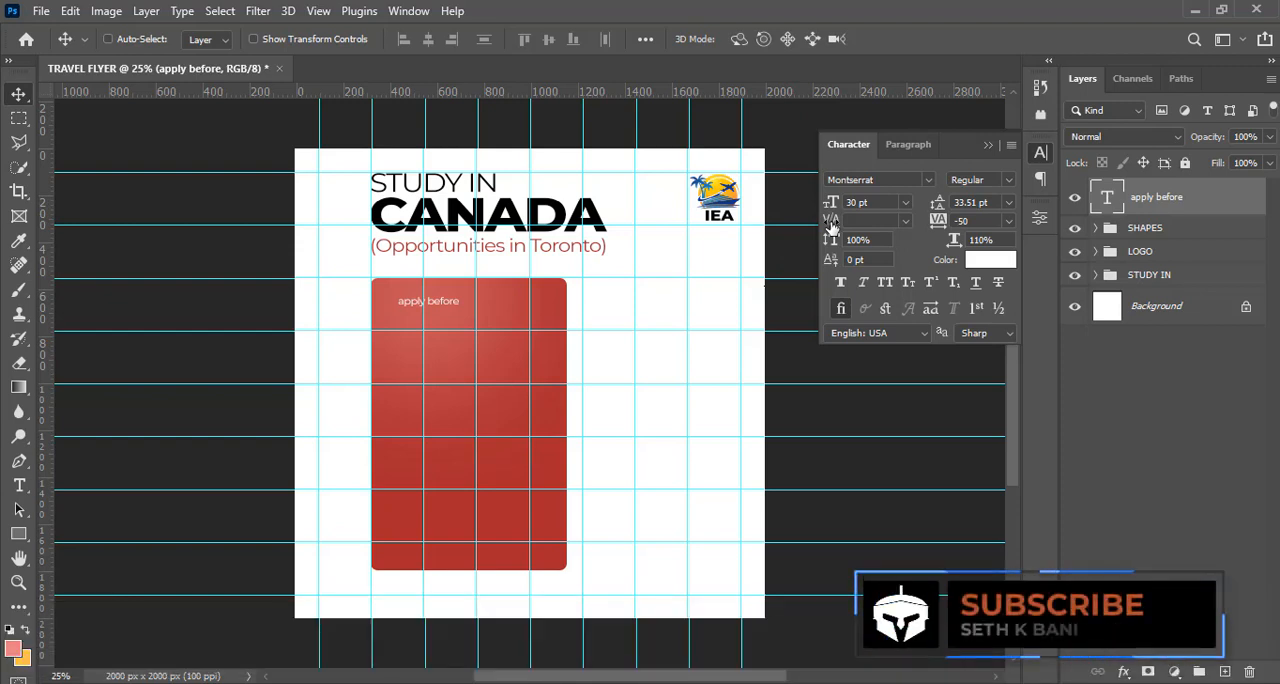
pyautogui.click(883, 287)
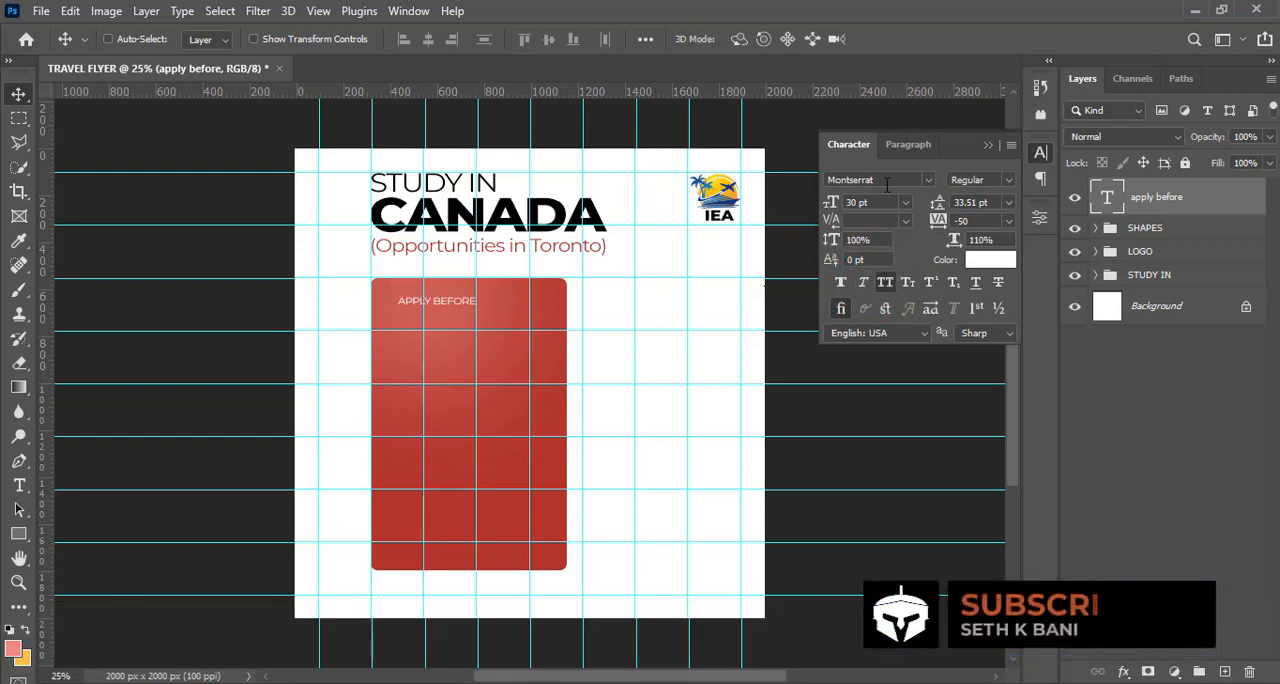
# Set the "apply before" text's weight to Medium and its tracking to 0
pyautogui.click(1009, 181)
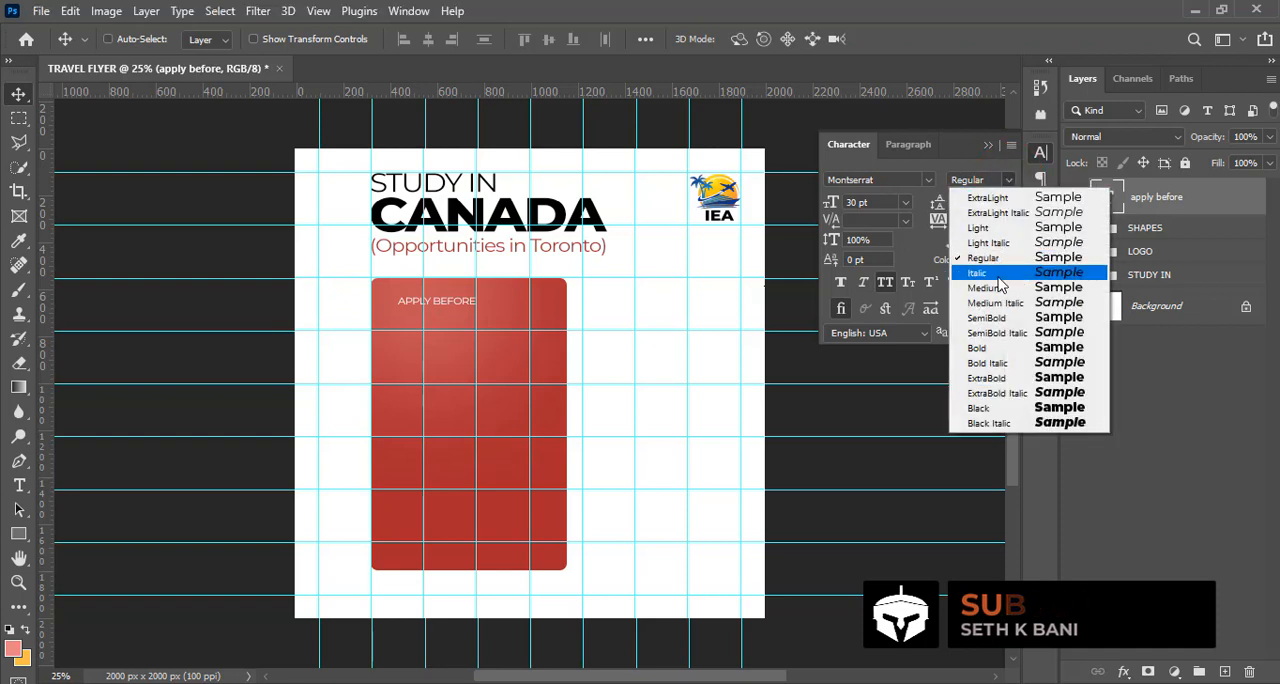
pyautogui.click(984, 288)
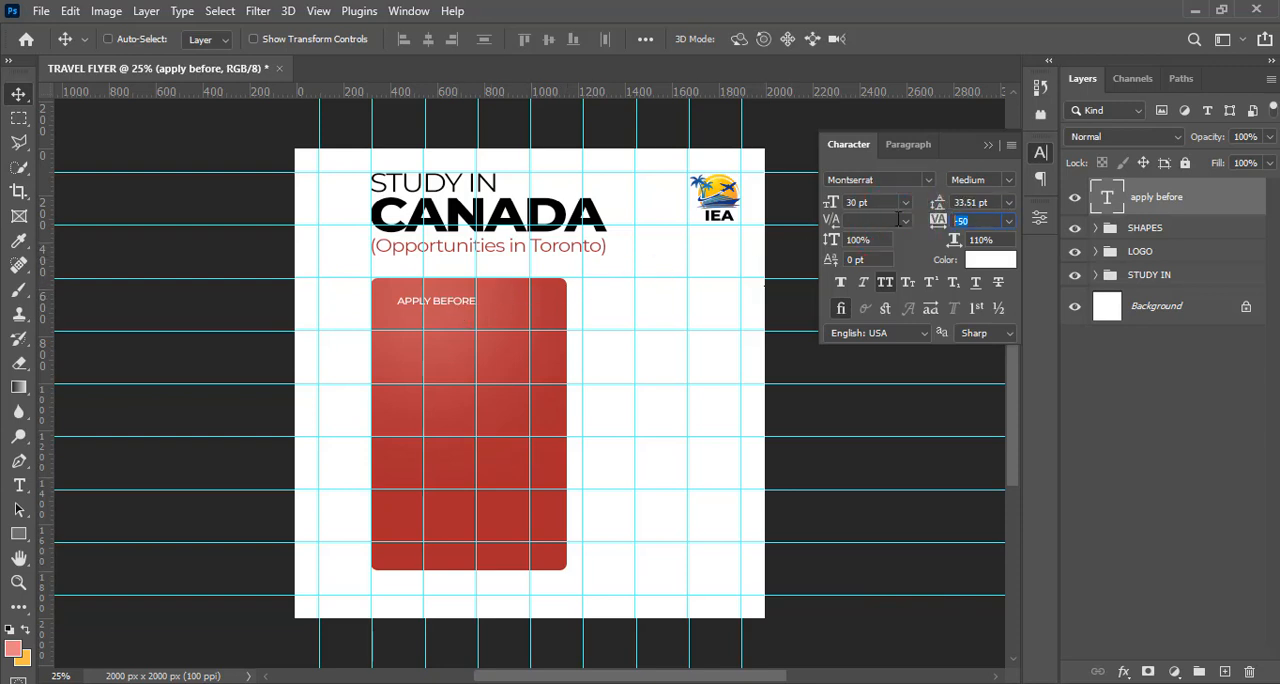
pyautogui.write('0')
pyautogui.press('Return')
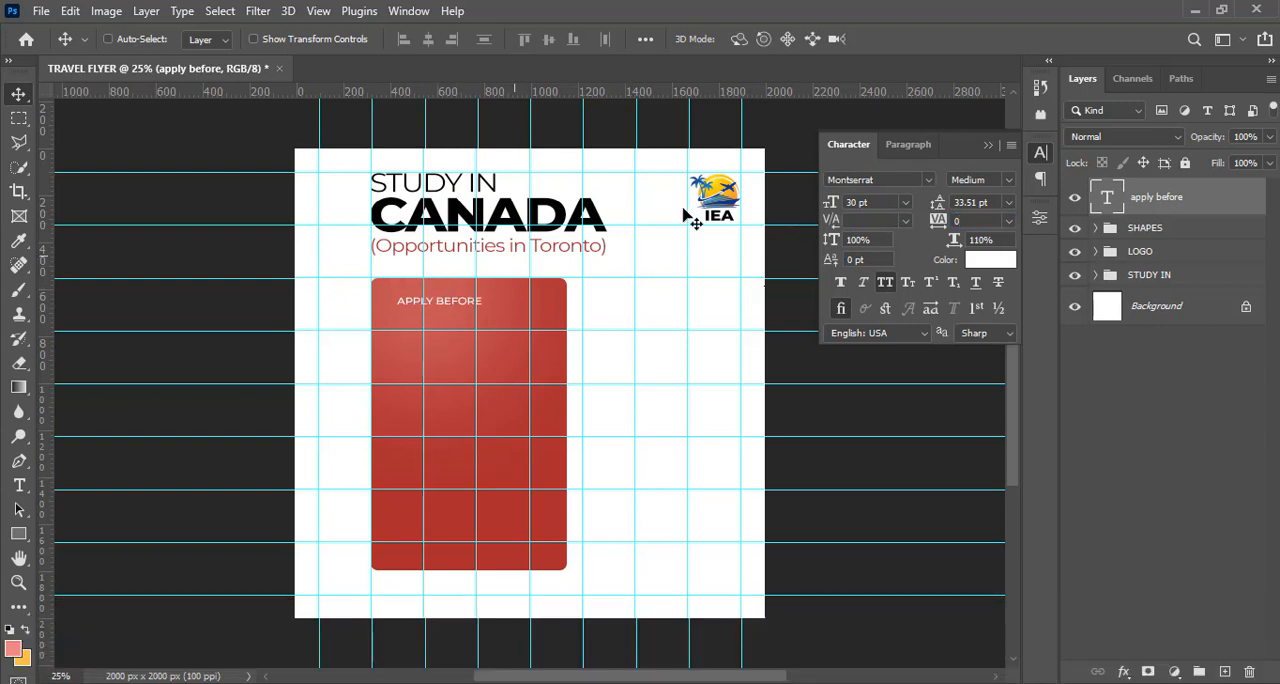
# Set the "apply before" text's font size to 35 pt
pyautogui.click(910, 146)
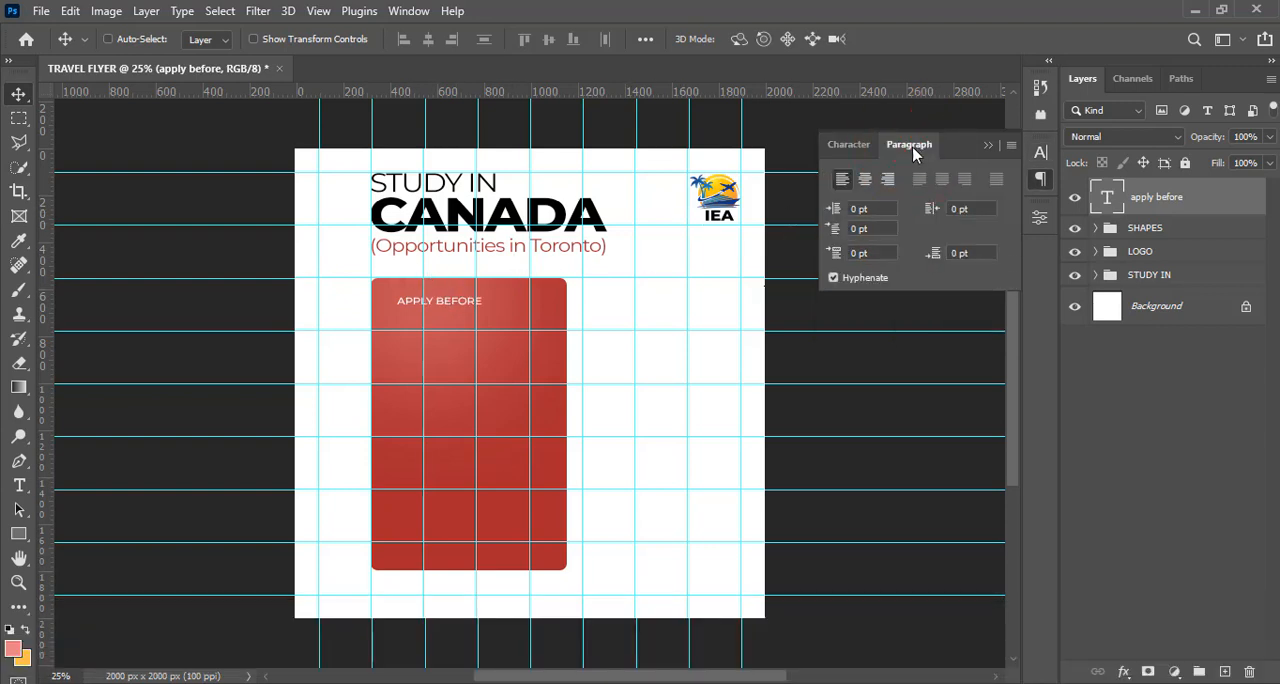
pyautogui.click(850, 147)
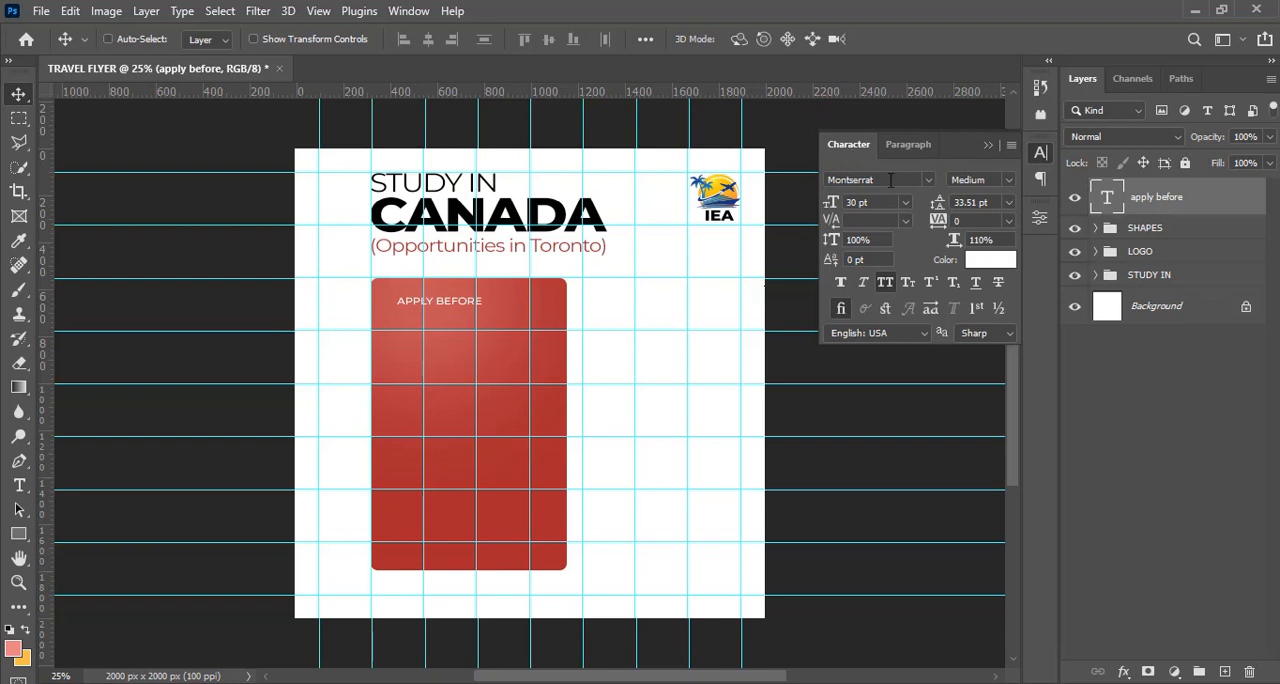
pyautogui.click(980, 242)
pyautogui.write('35')
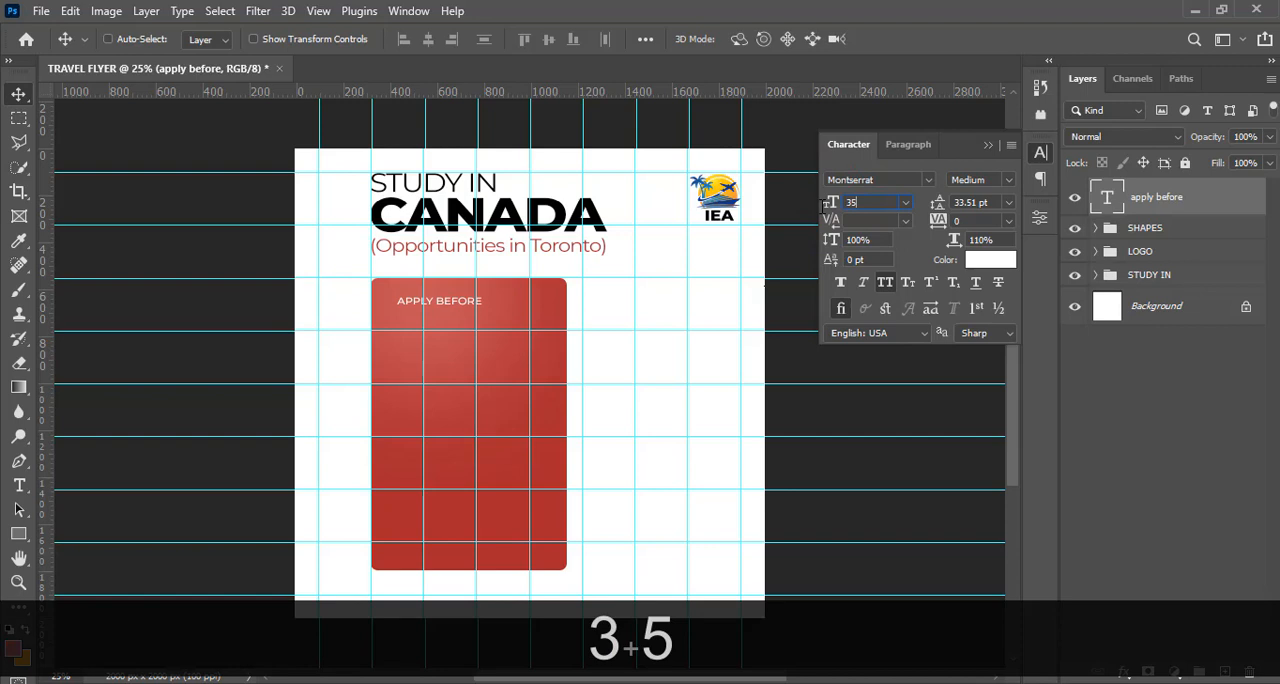
pyautogui.press('Return')
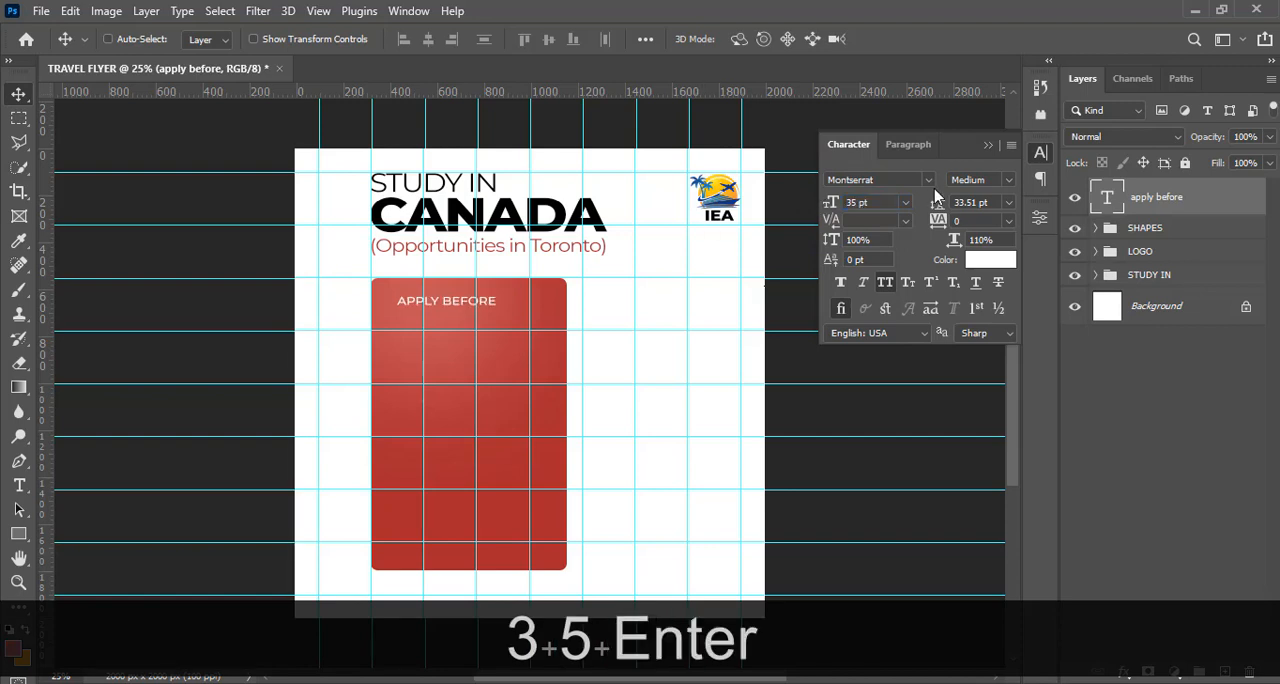
pyautogui.click(987, 146)
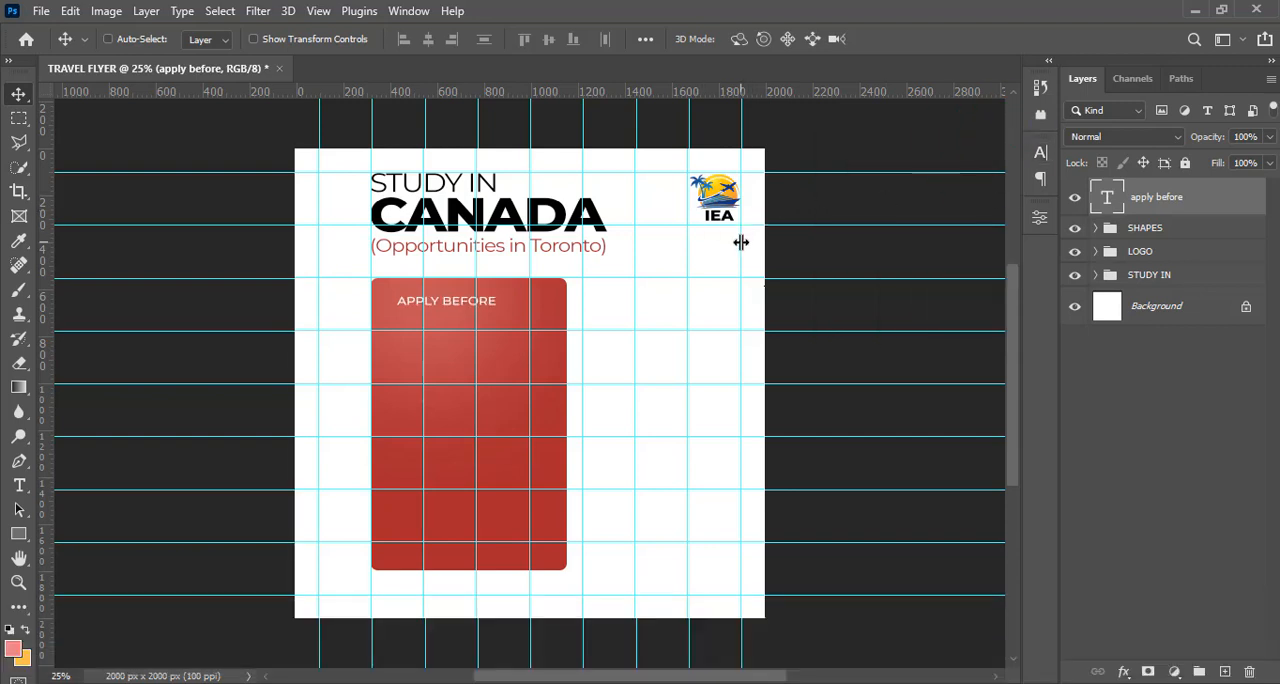
# Add a vertical guide just inside the red panel's left edge and nudge the "apply before" text left to align with it
pyautogui.press('Left')
pyautogui.press('Left')
pyautogui.press('Left')
pyautogui.press('Left')
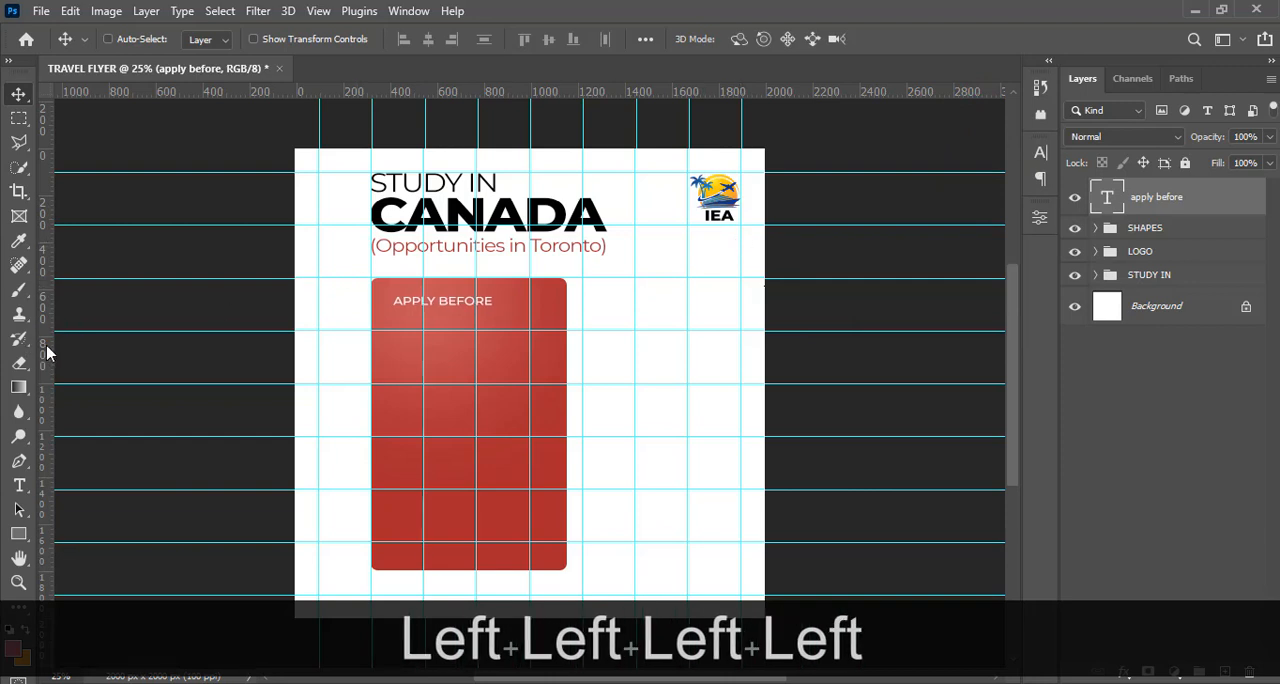
pyautogui.moveTo(47, 352); pyautogui.dragTo(386, 359)
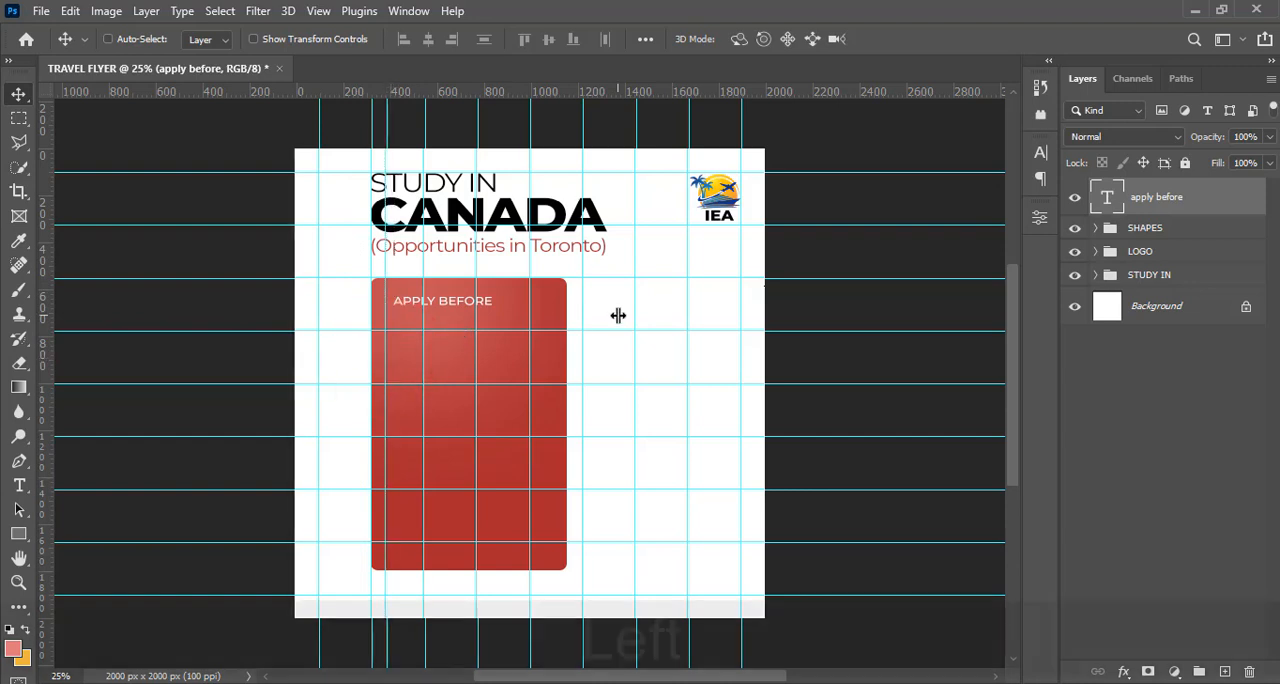
pyautogui.press('Left')
pyautogui.press('Left')
pyautogui.press('Left')
pyautogui.press('Left')
pyautogui.press('Left')
pyautogui.press('Left')
pyautogui.press('Left')
pyautogui.press('Left')
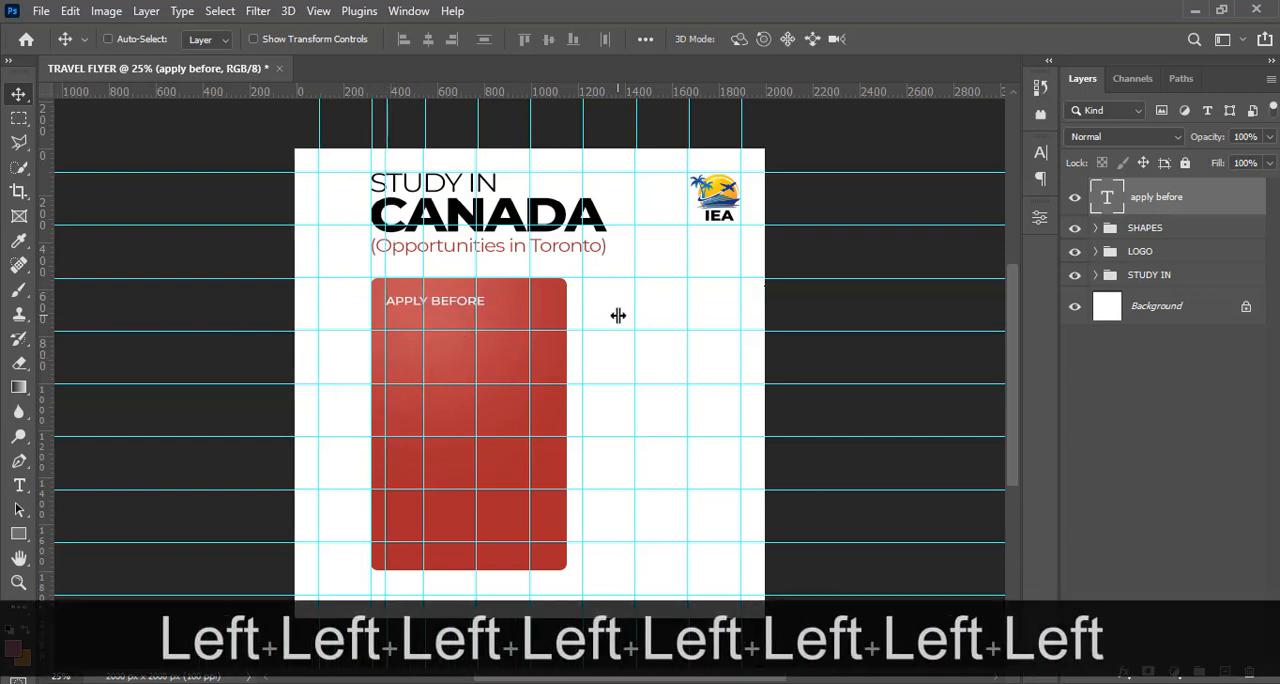
# Duplicate the "apply before" text layer and nudge the copy down to sit directly below the original line
pyautogui.hotkey('ctrl', 'j')
pyautogui.press('v')
pyautogui.hotkey('shift', 'Down')
pyautogui.hotkey('shift', 'Down')
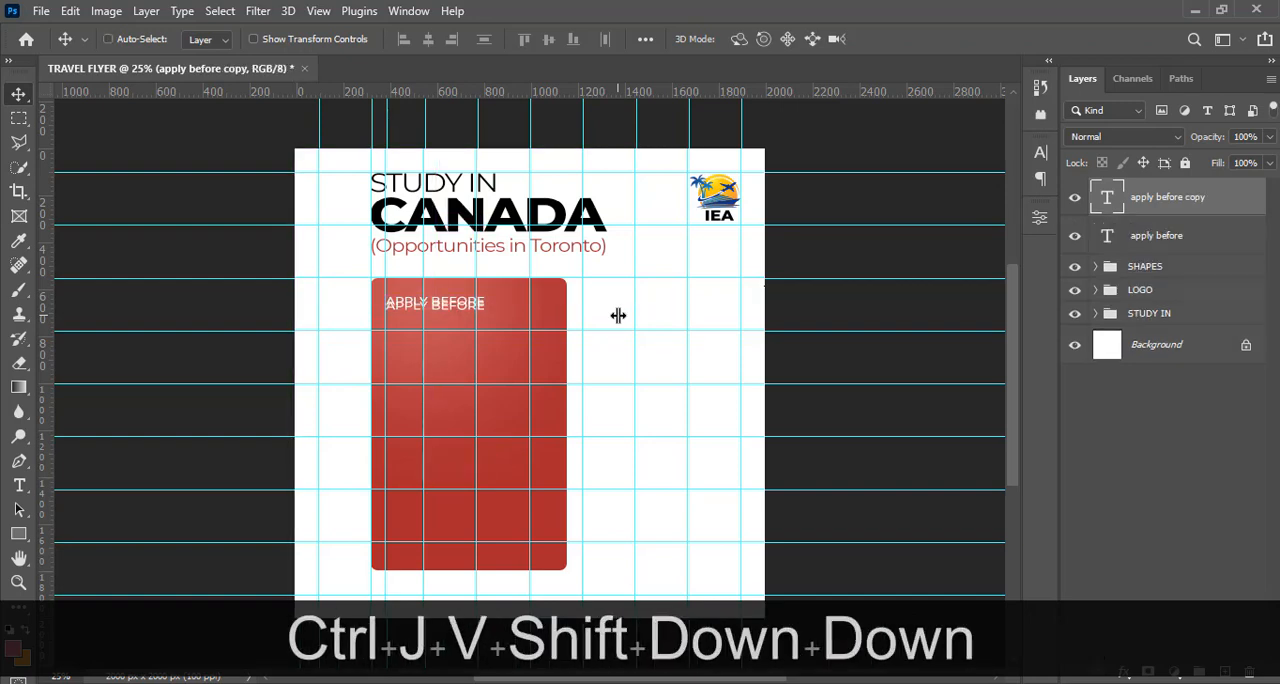
pyautogui.hotkey('shift', 'Down')
pyautogui.hotkey('shift', 'Down')
pyautogui.hotkey('shift', 'Down')
pyautogui.hotkey('shift', 'Down')
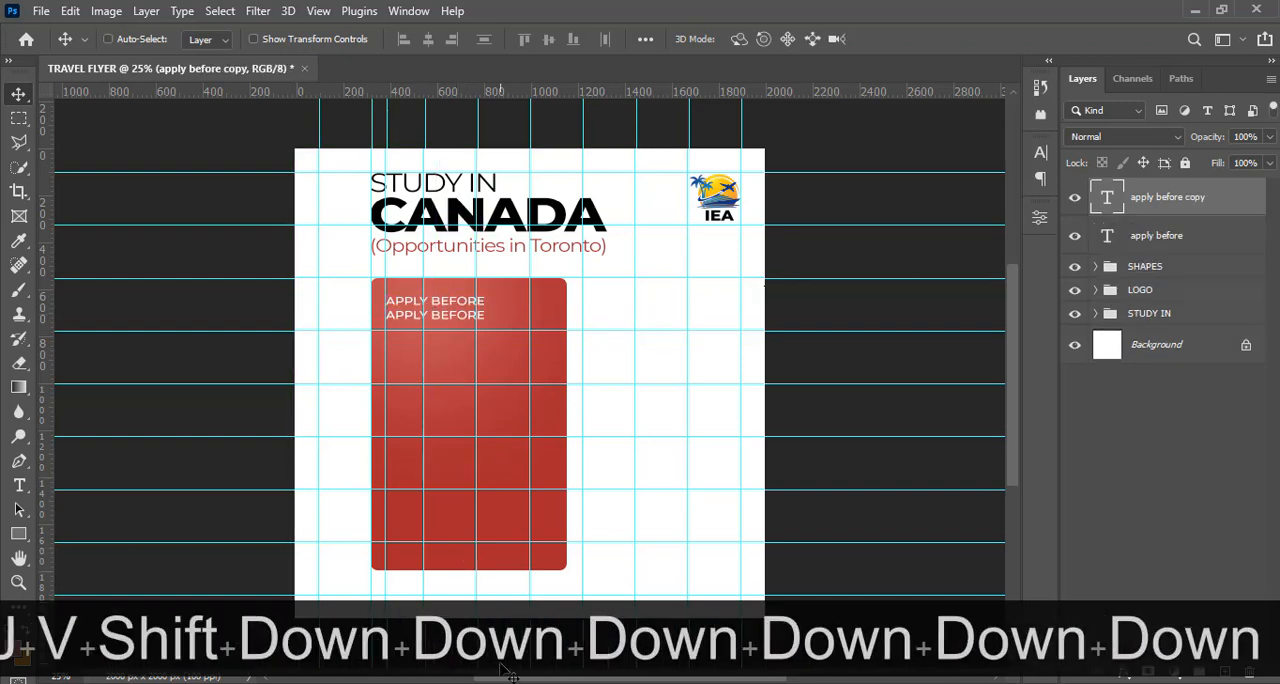
# Copy "29th mar." from 5.txt in Notepad and replace the duplicated text with it in Photoshop
pyautogui.click(468, 682)
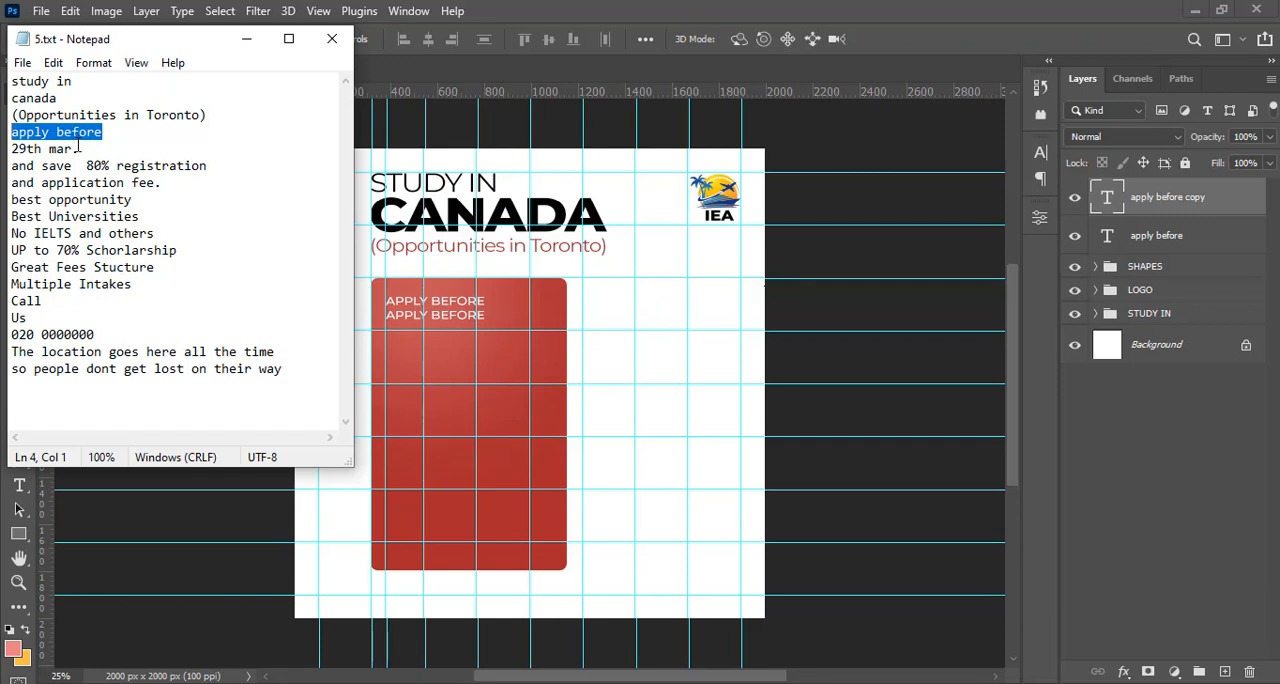
pyautogui.moveTo(78, 148); pyautogui.dragTo(12, 150)
pyautogui.hotkey('ctrl', 'c')
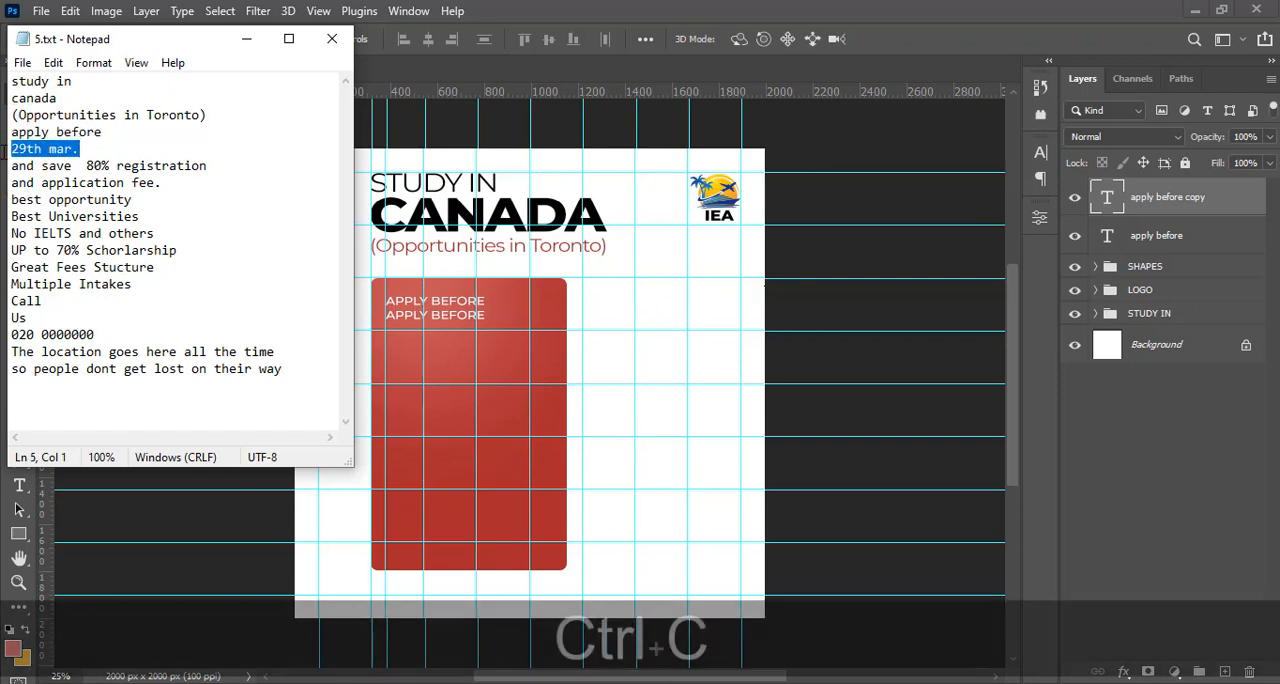
pyautogui.click(648, 10)
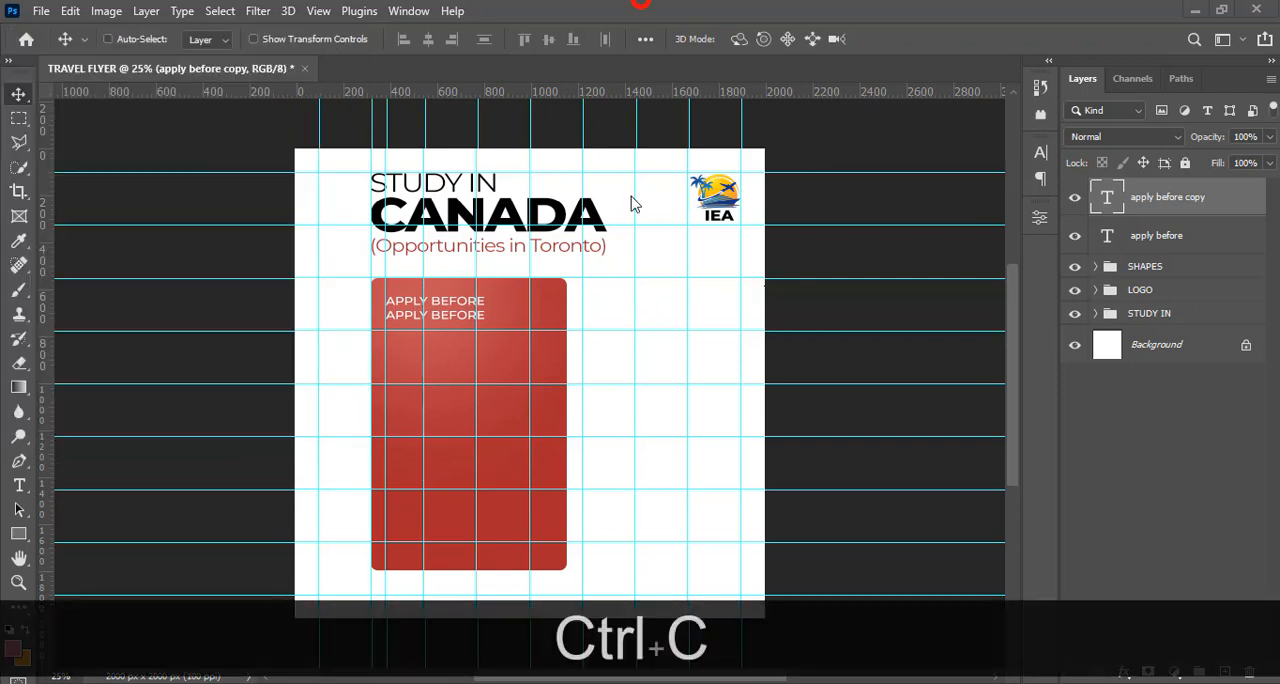
pyautogui.doubleClick(1108, 202)
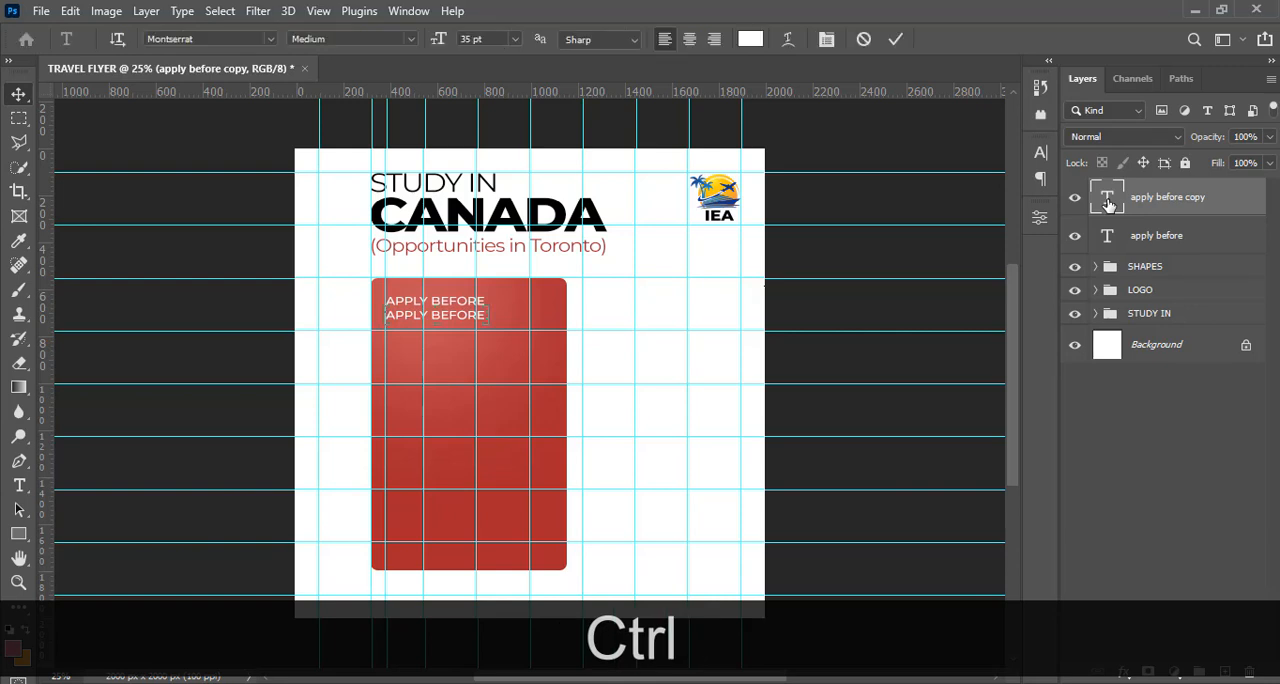
pyautogui.hotkey('ctrl', 'v')
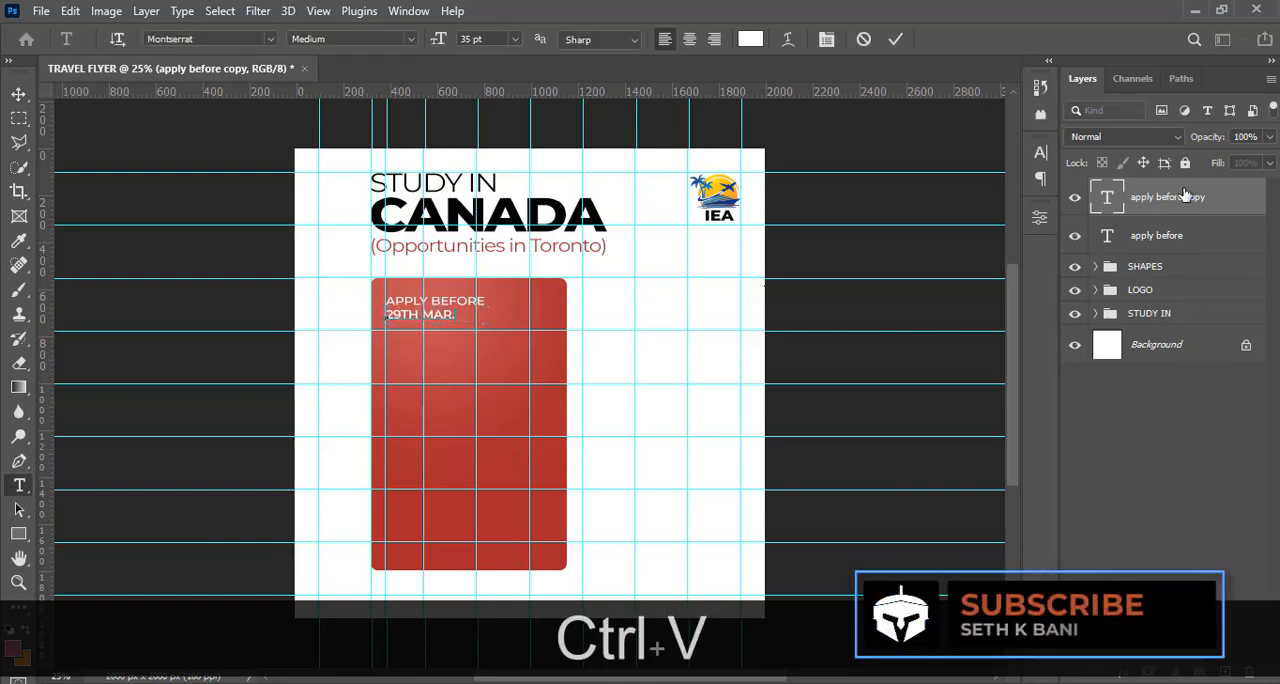
pyautogui.press('Escape')
pyautogui.press('v')
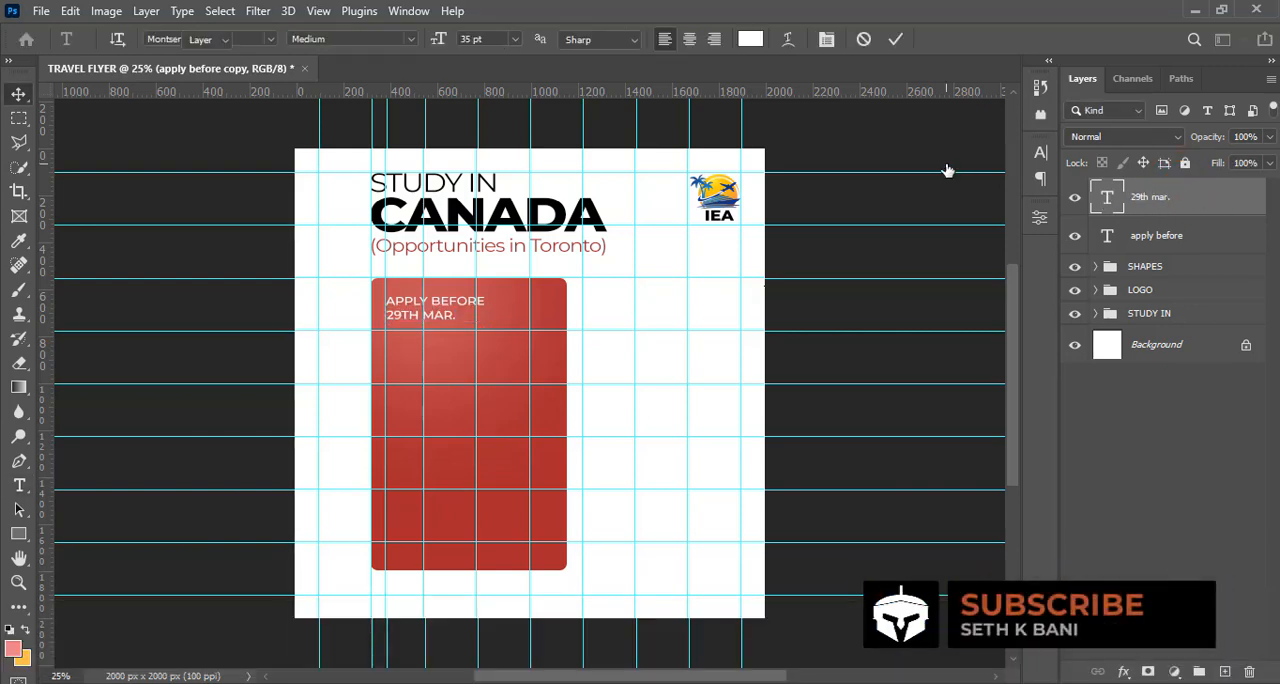
# Scale the "29th mar." text up to about 236% so it spans most of the red panel's width
pyautogui.hotkey('ctrl', 't')
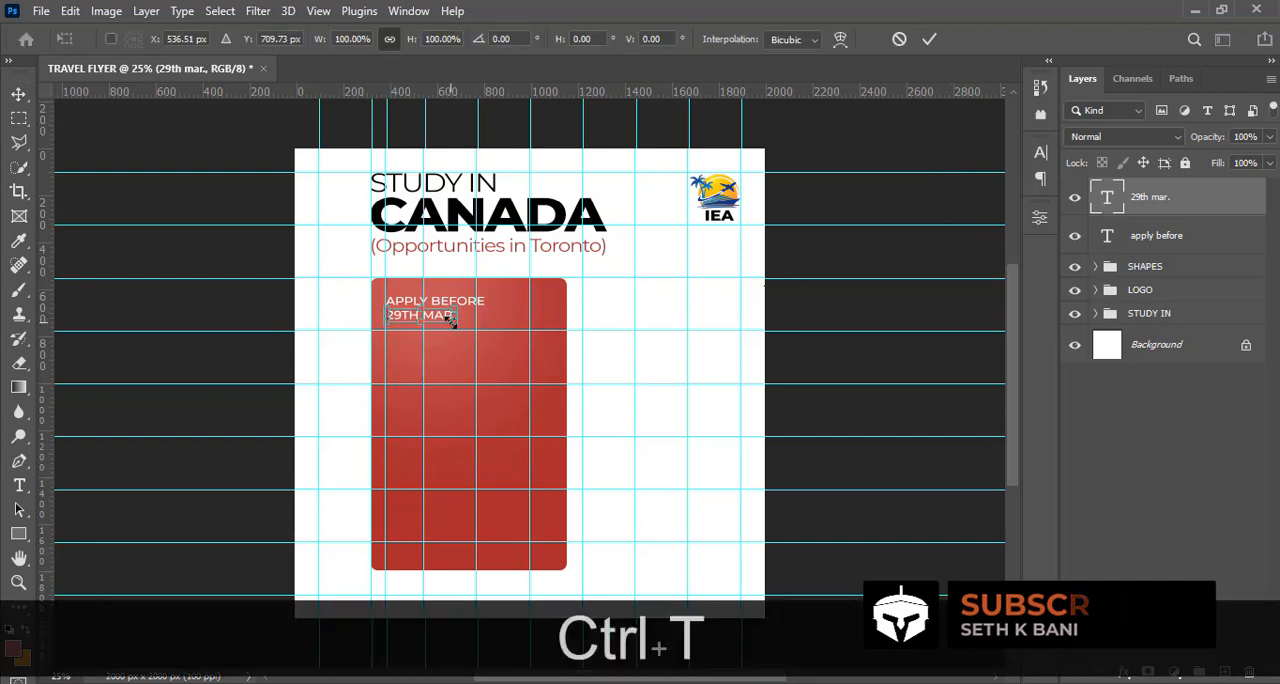
pyautogui.moveTo(456, 325); pyautogui.dragTo(540, 358)
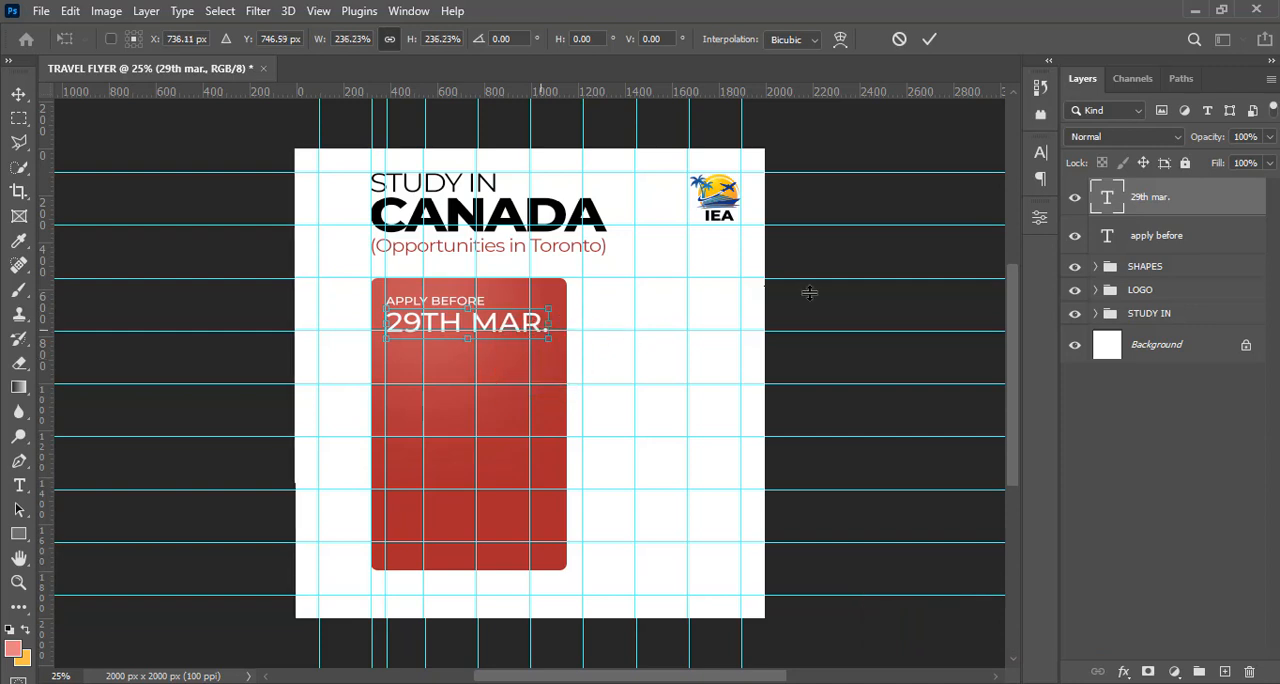
pyautogui.press('Return')
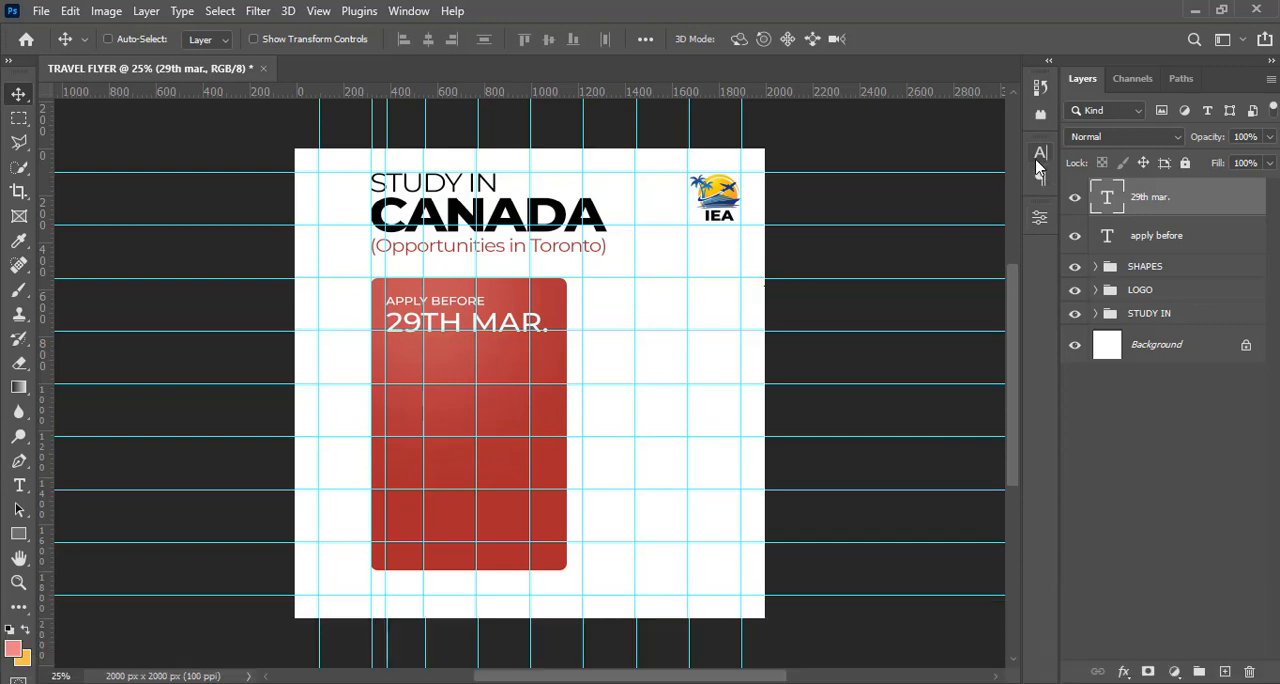
# Set the "29th mar." text's weight to ExtraBold and preview the layout with the guides hidden
pyautogui.click(1039, 156)
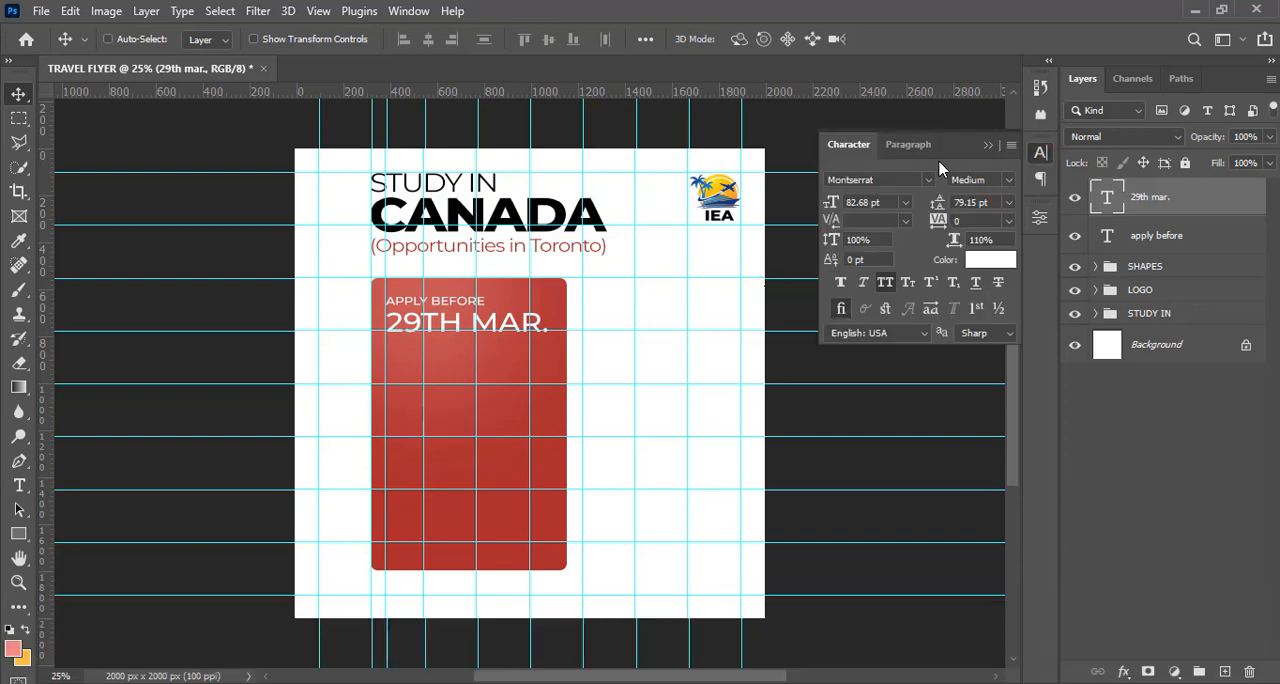
pyautogui.click(1003, 180)
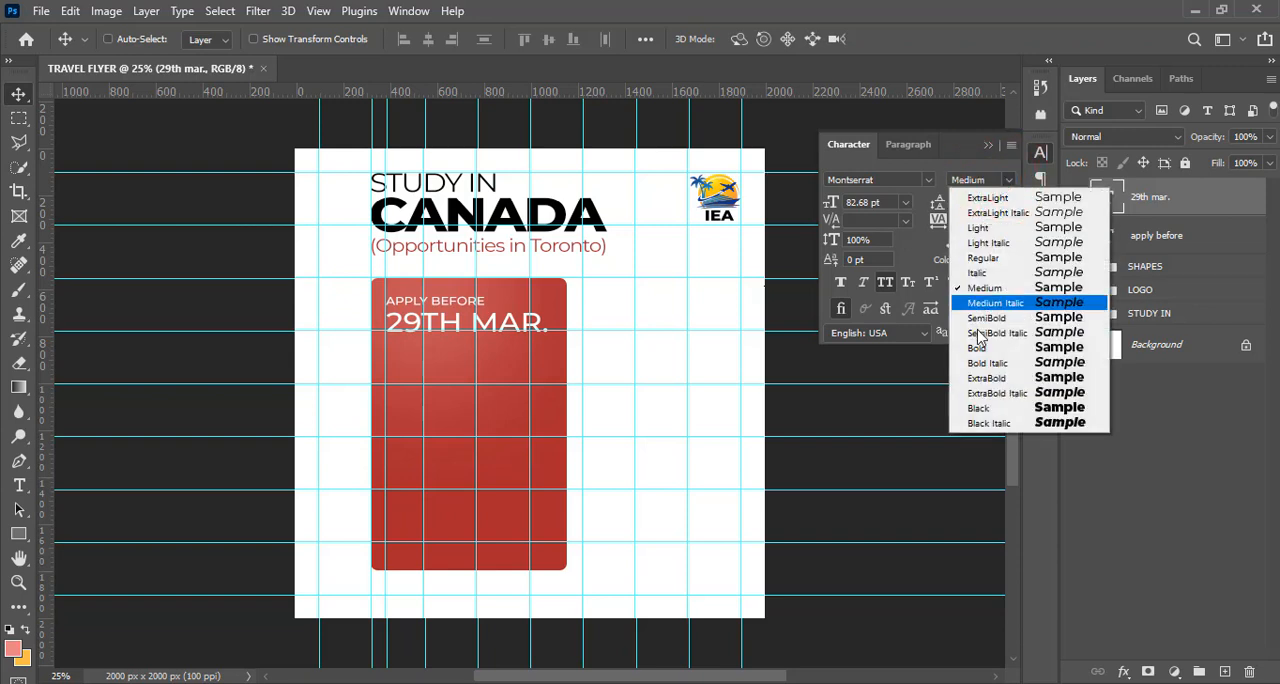
pyautogui.click(982, 378)
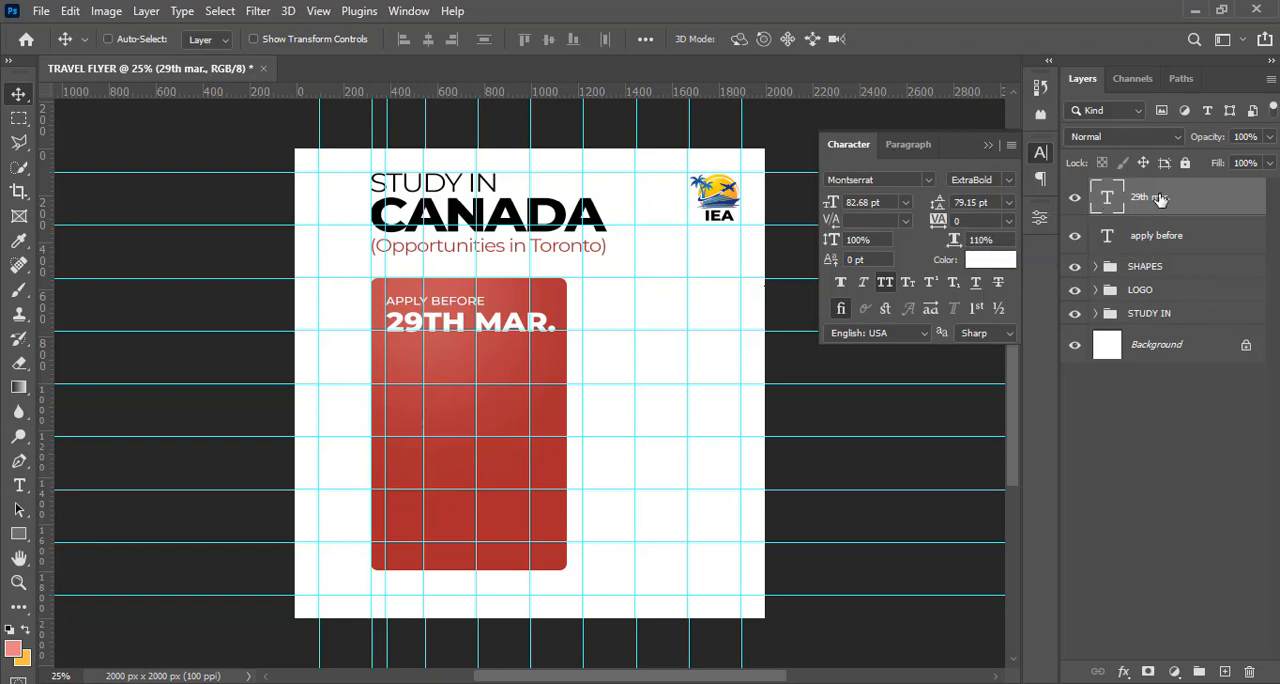
pyautogui.hotkey('ctrl', 'h')
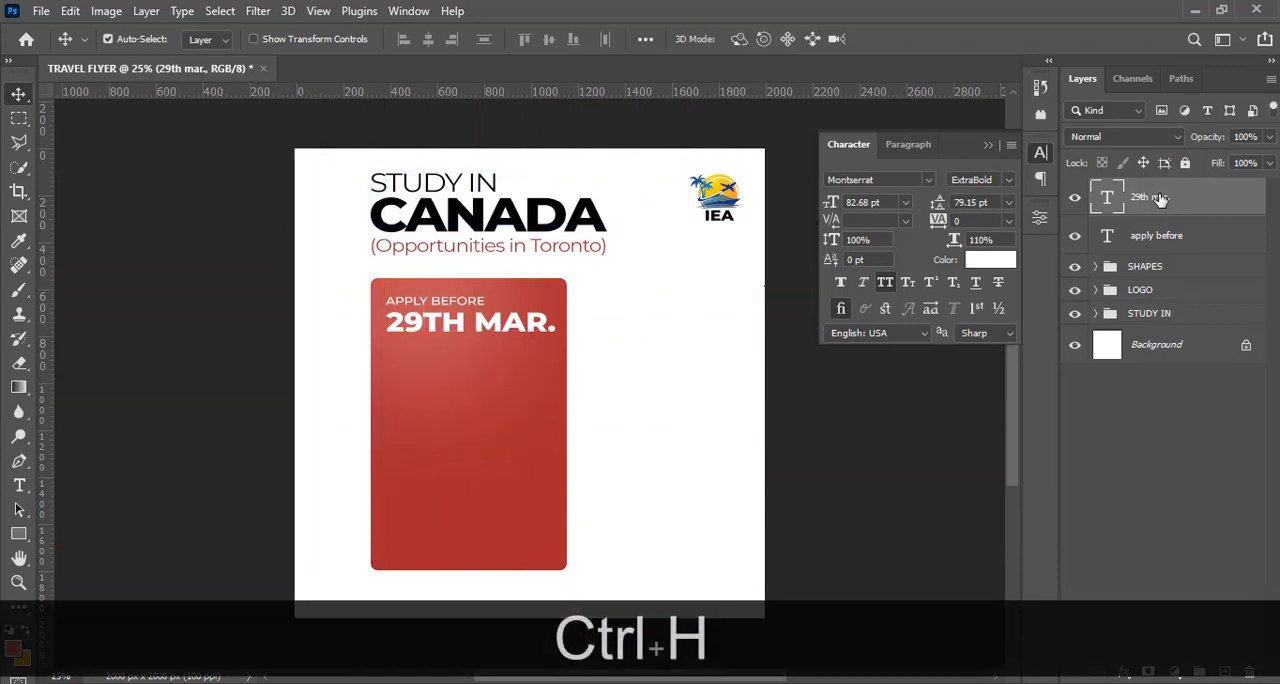
pyautogui.hotkey('ctrl', 'h')
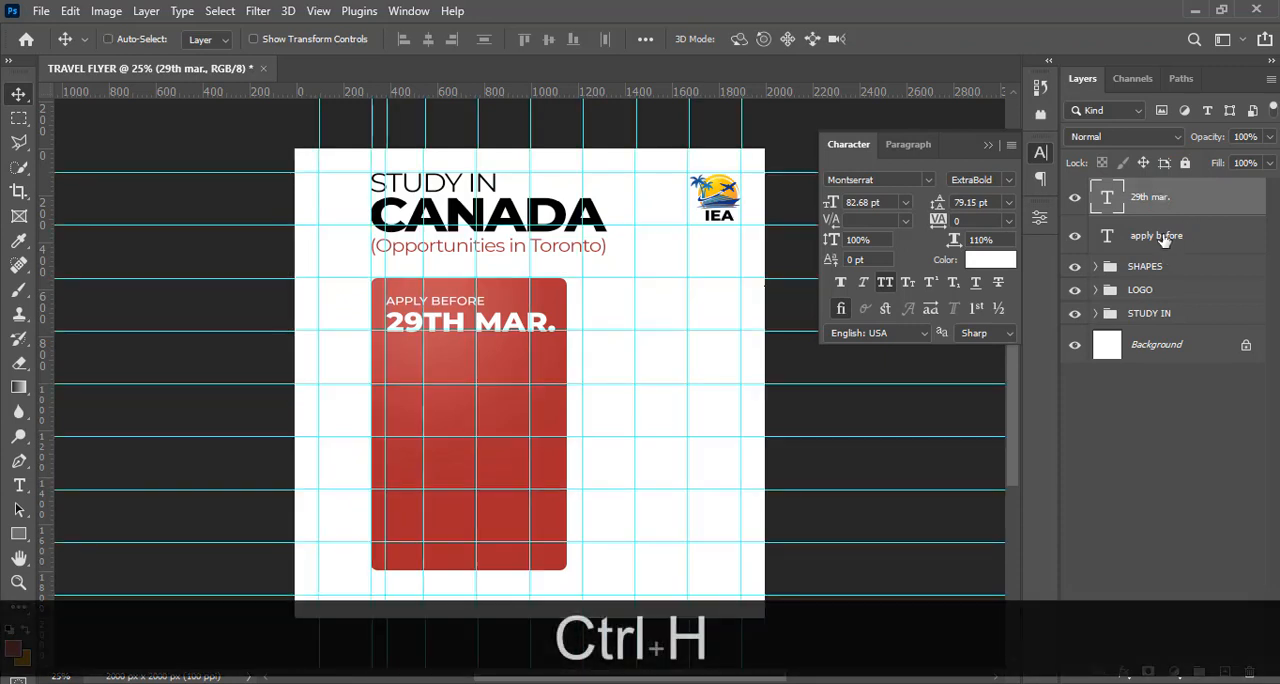
# Duplicate the "apply before" text layer and try to move the copy below the "29th mar." line
pyautogui.click(1156, 240)
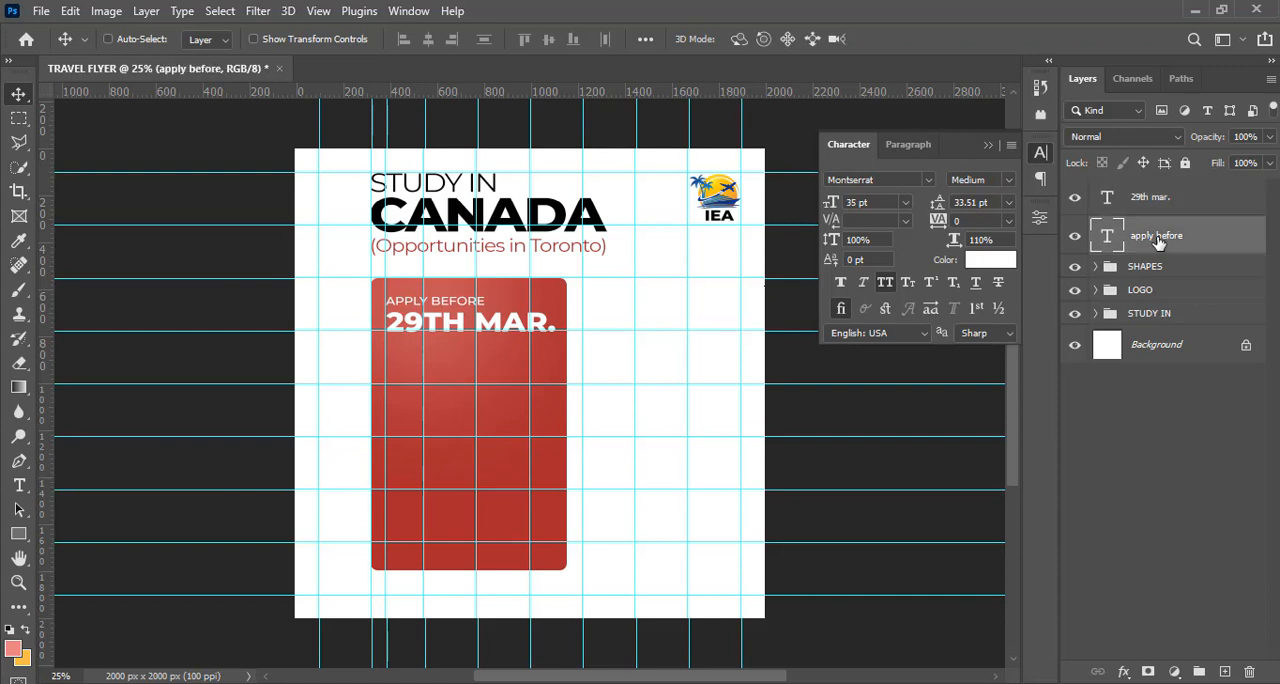
pyautogui.hotkey('ctrl', 'j')
pyautogui.press('v')
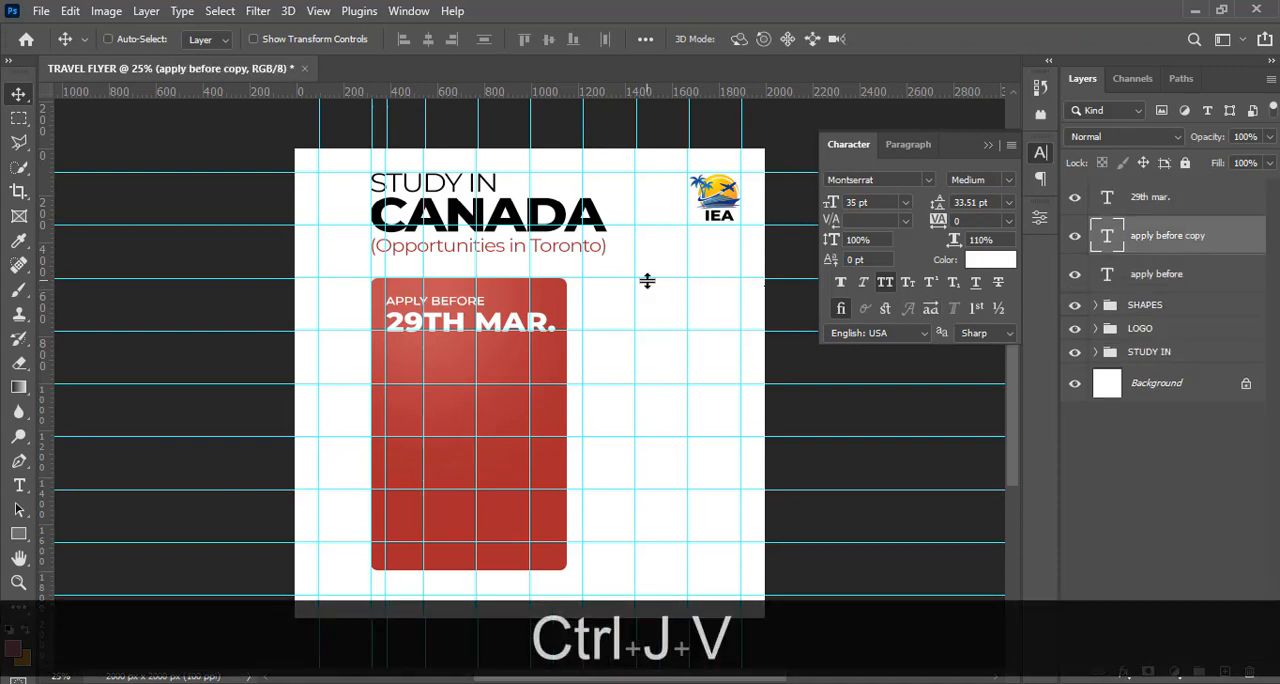
pyautogui.press('shift')
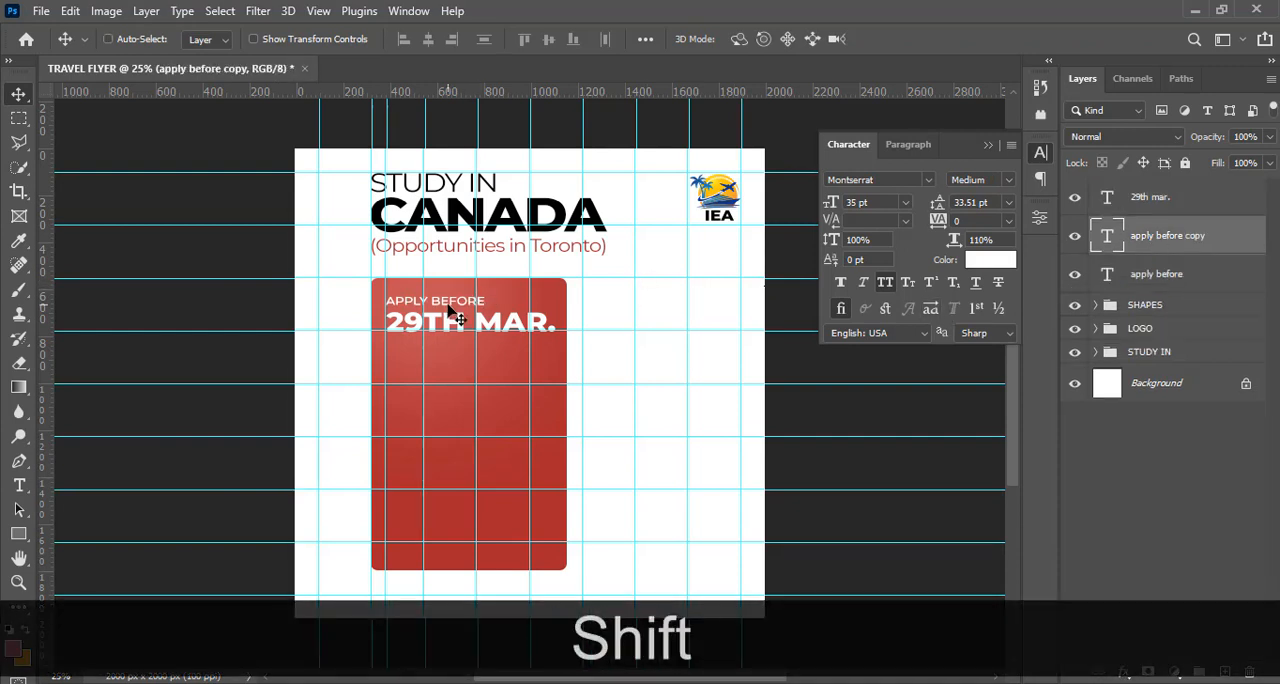
pyautogui.moveTo(455, 316); pyautogui.dragTo(442, 342)
# Copy "and save 80% registration and application fee." from 5.txt in Notepad and return to Photoshop
pyautogui.click(481, 681)
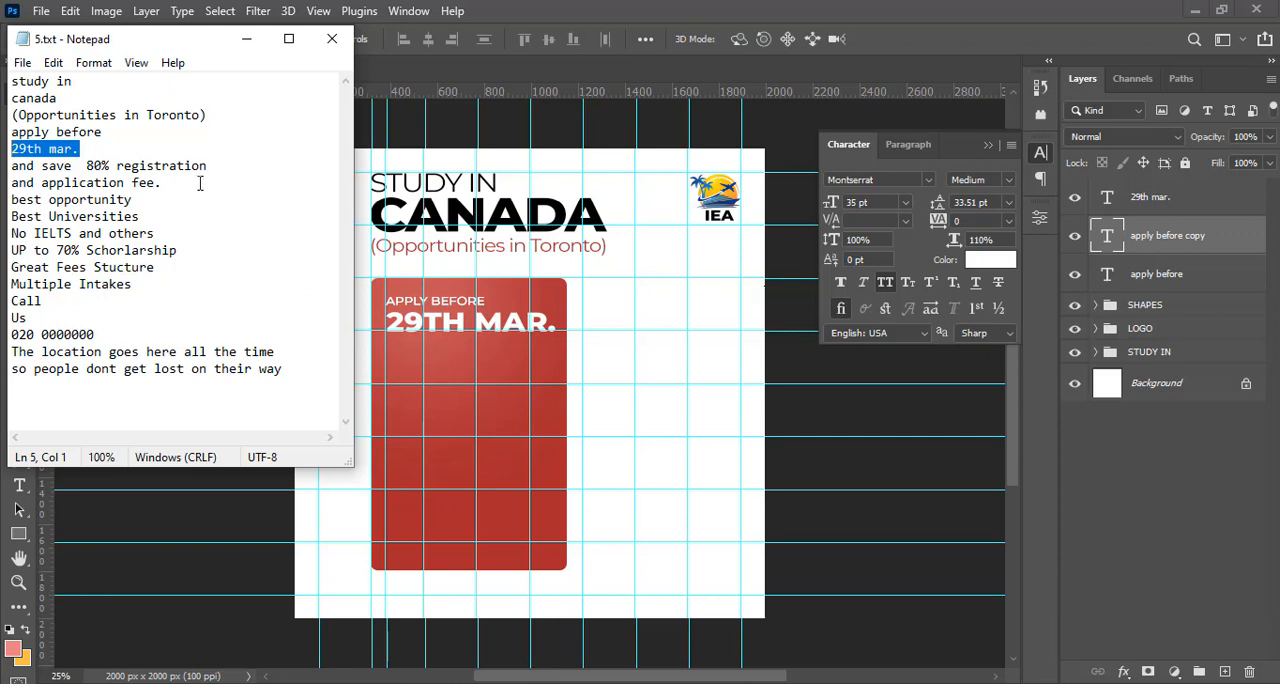
pyautogui.moveTo(174, 183); pyautogui.dragTo(10, 167)
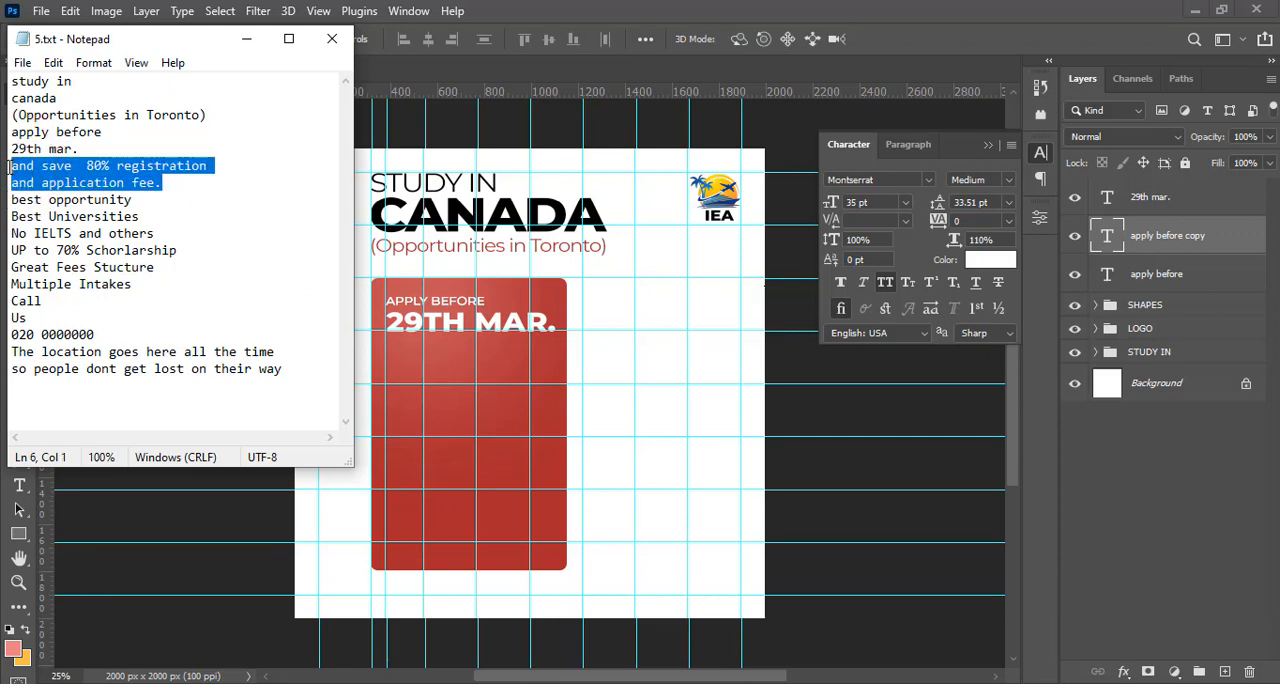
pyautogui.hotkey('ctrl', 'c')
pyautogui.click(711, 9)
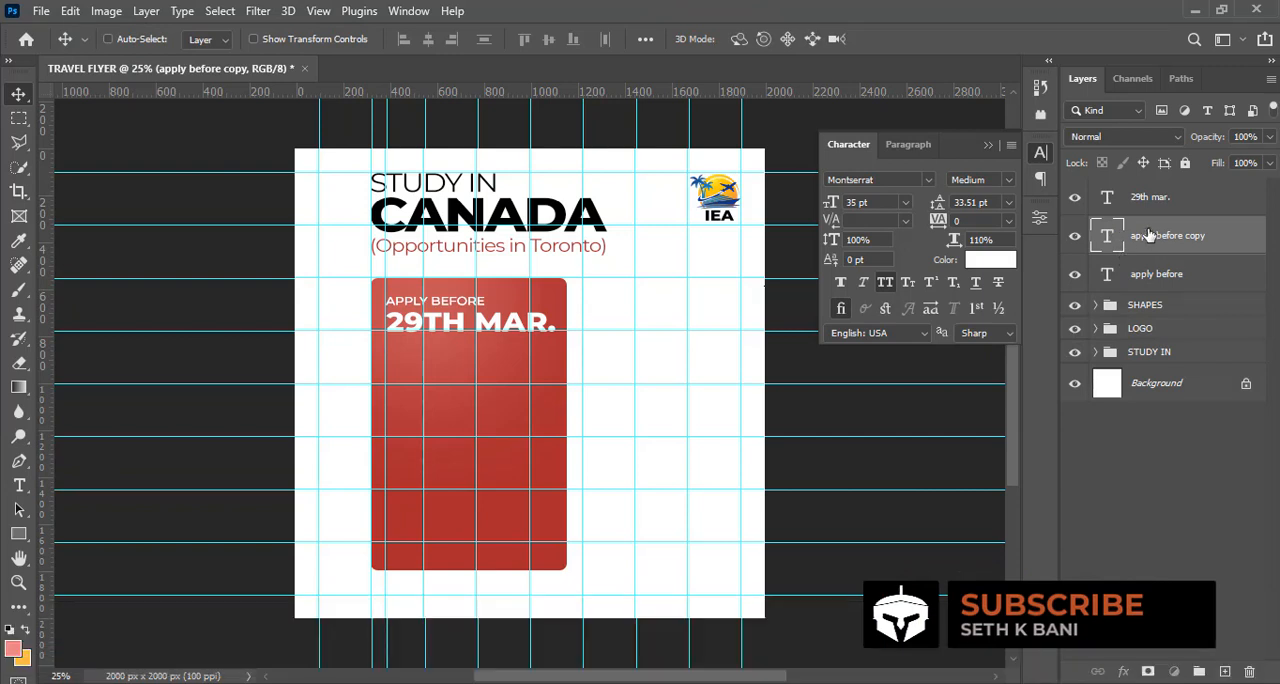
# Move the "apply before copy" layer to the top of the layer stack and place its text just below the "29th mar." line
pyautogui.moveTo(1150, 236); pyautogui.dragTo(1137, 203)
pyautogui.click(1140, 208)
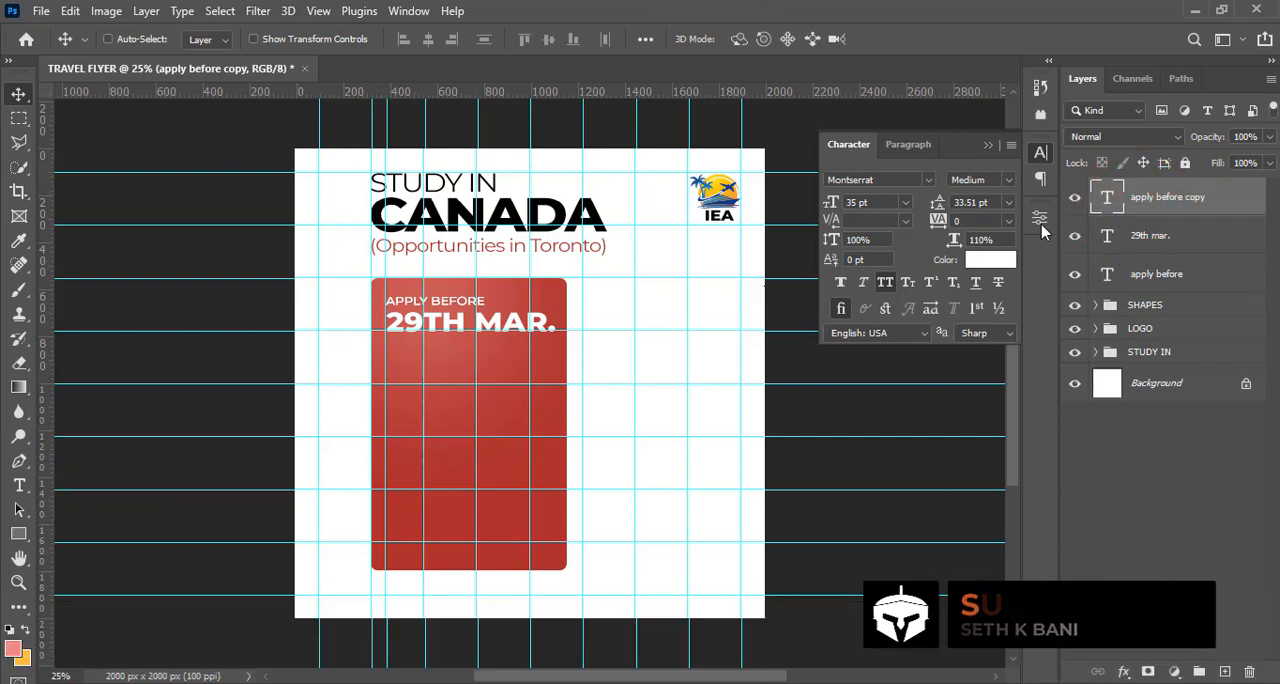
pyautogui.press('shift')
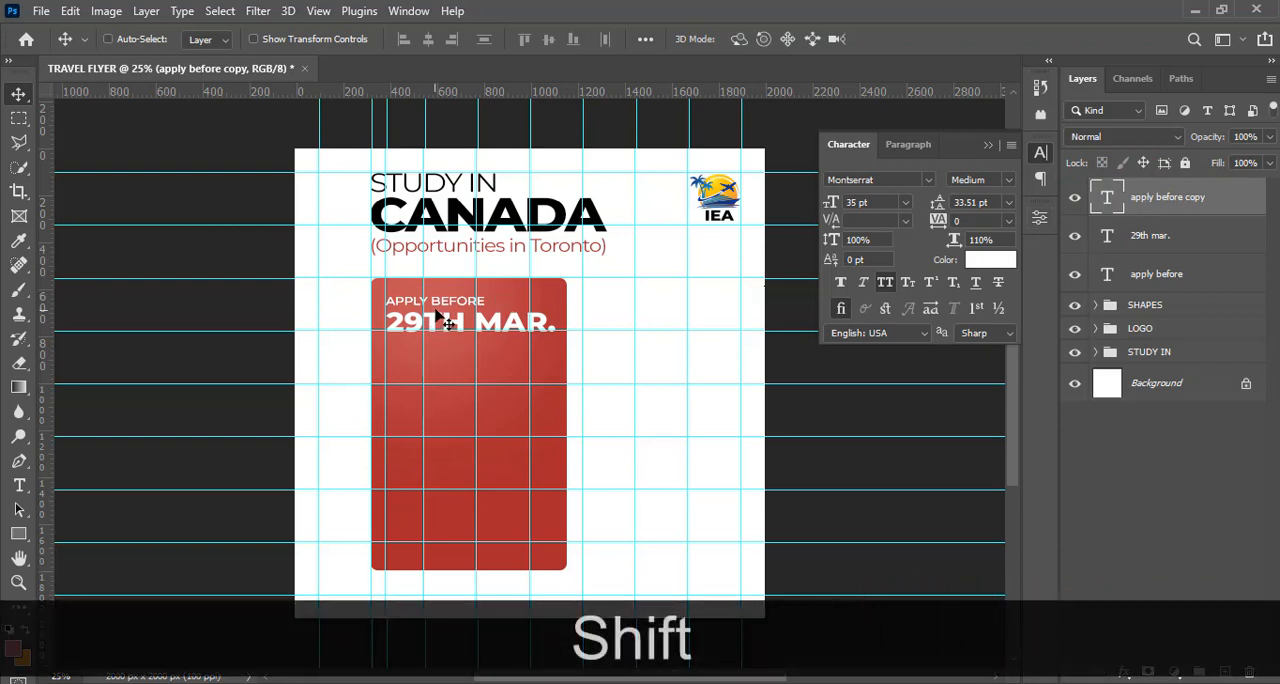
pyautogui.moveTo(436, 314); pyautogui.dragTo(433, 357)
# Replace the text of the "apply before copy" layer with the copied "and save 80% registration and application fee." wording
pyautogui.doubleClick(1106, 197)
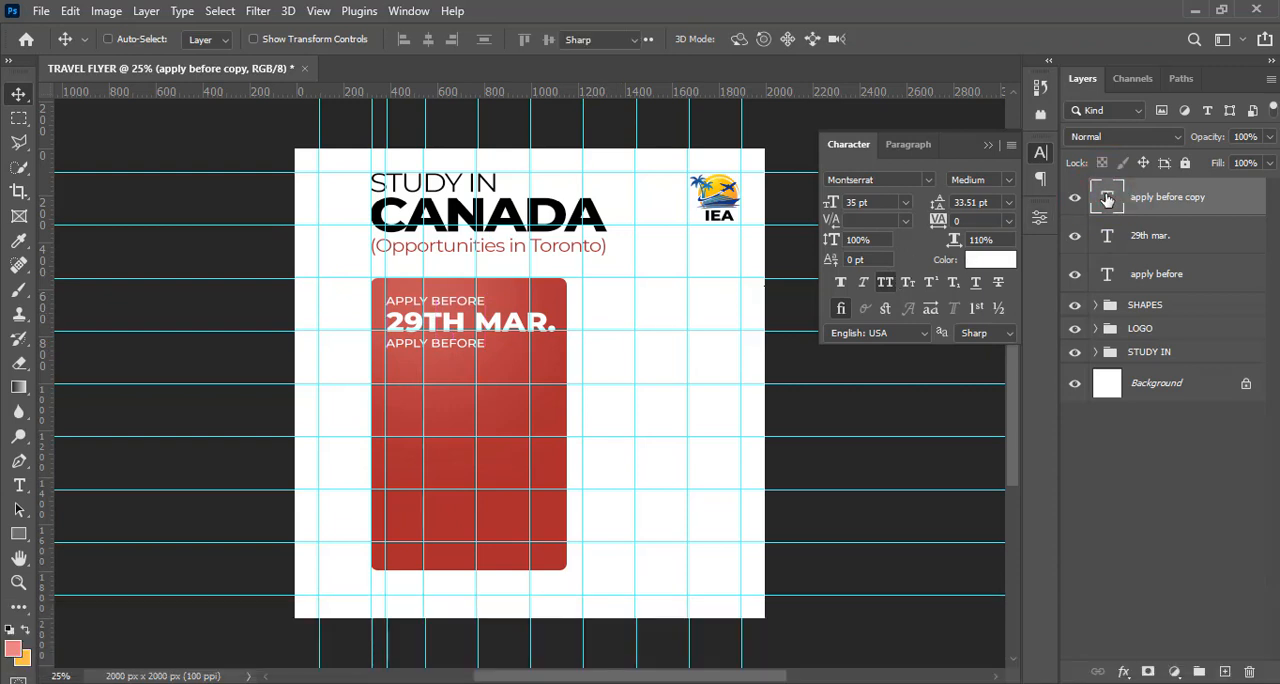
pyautogui.hotkey('ctrl', 'v')
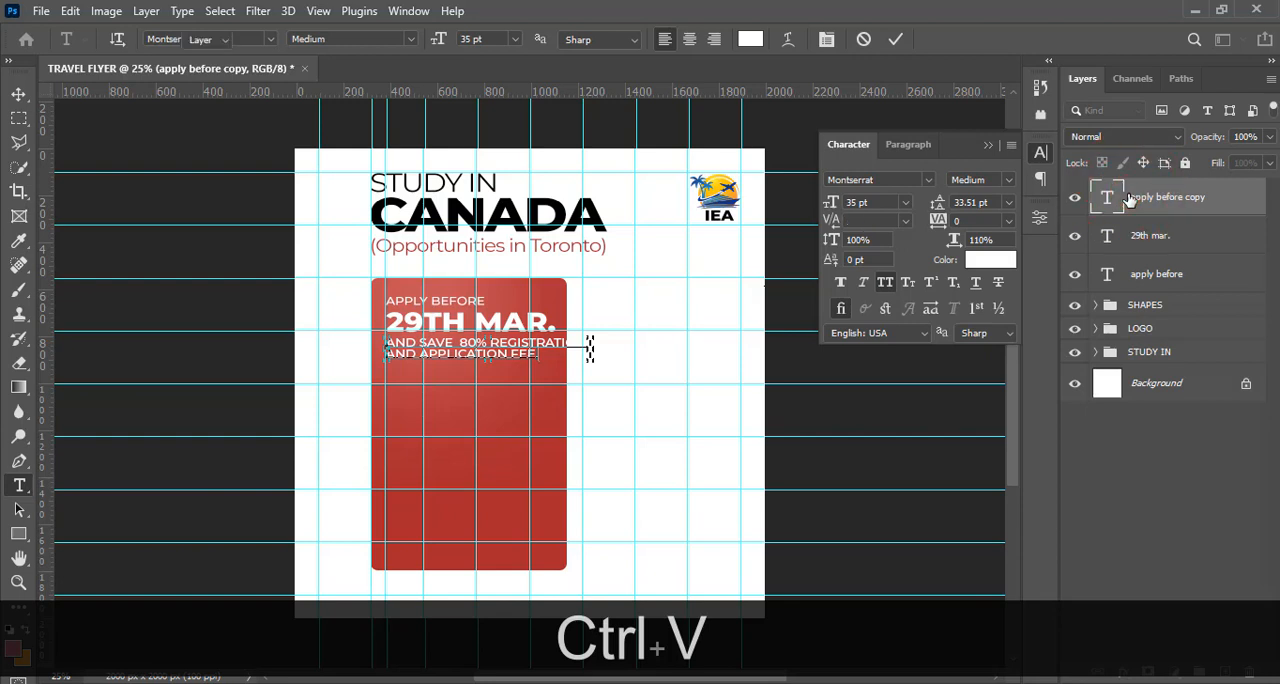
pyautogui.hotkey('ctrl', 'Return')
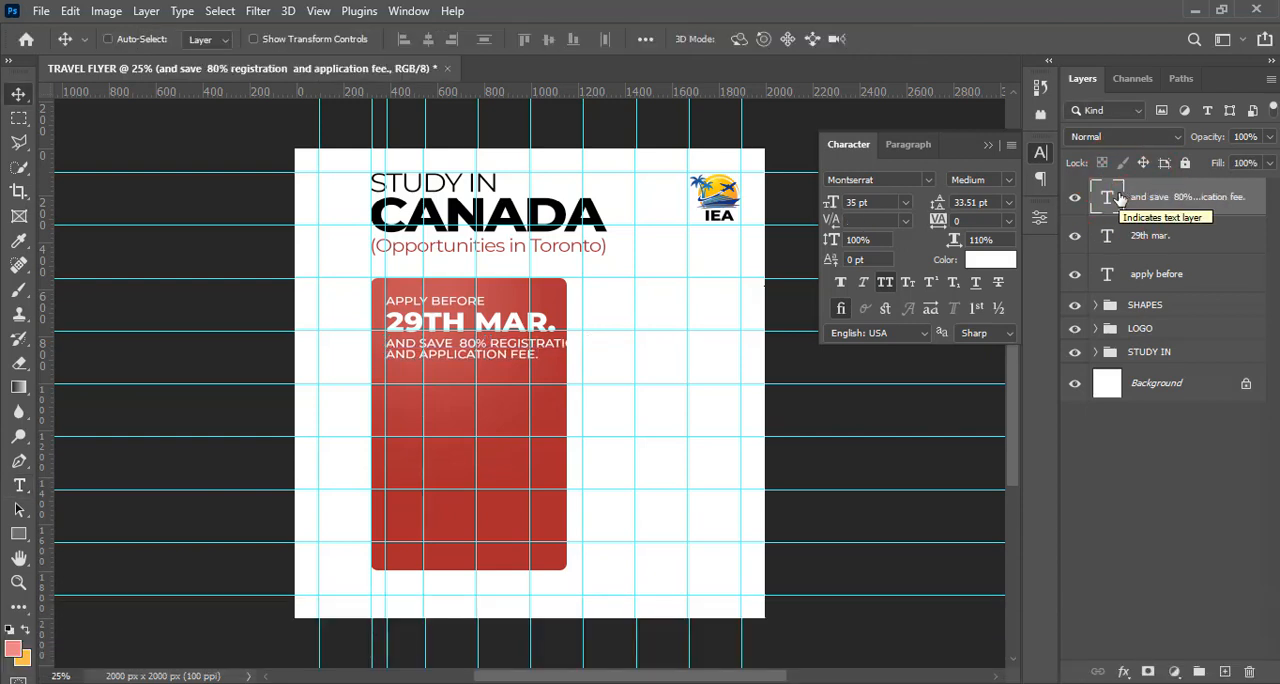
# Scale the "and save 80% registration and application fee." text down to about 82% so it fits the width of the "29th mar." line
pyautogui.hotkey('ctrl', 't')
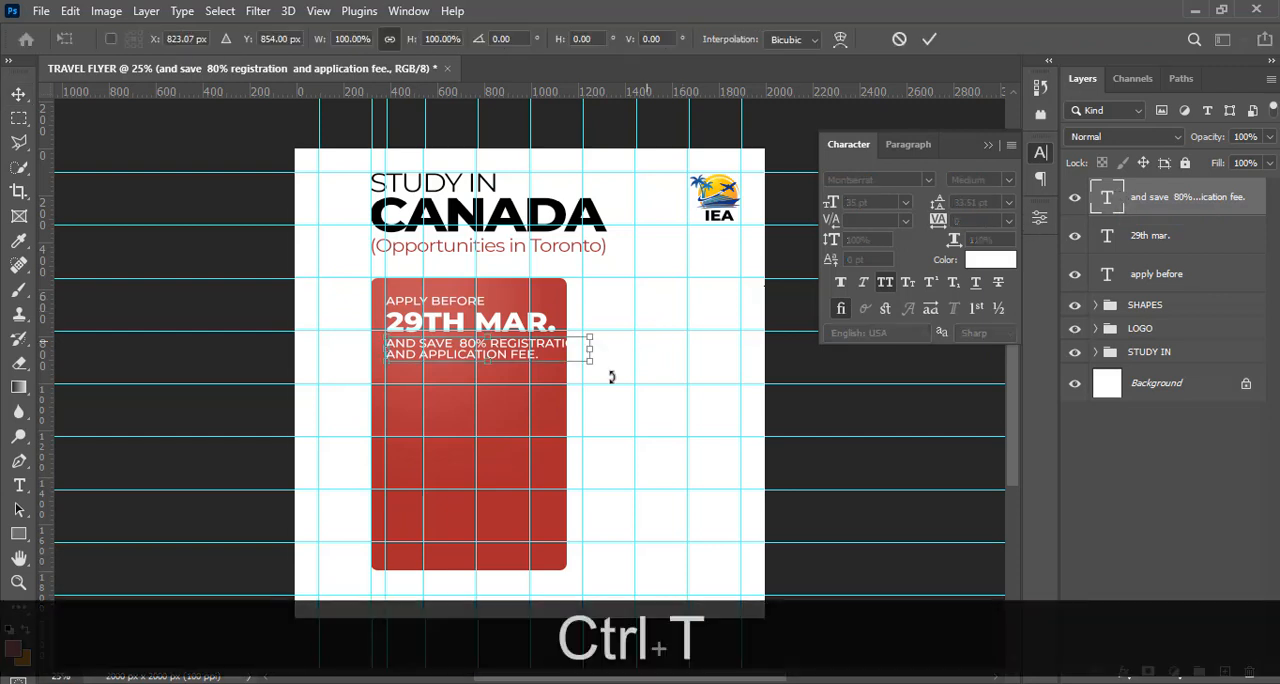
pyautogui.moveTo(587, 363); pyautogui.dragTo(557, 356)
pyautogui.moveTo(555, 355)
pyautogui.mouseDown()
pyautogui.moveTo(560, 338)
pyautogui.moveTo(555, 355)
pyautogui.mouseUp()
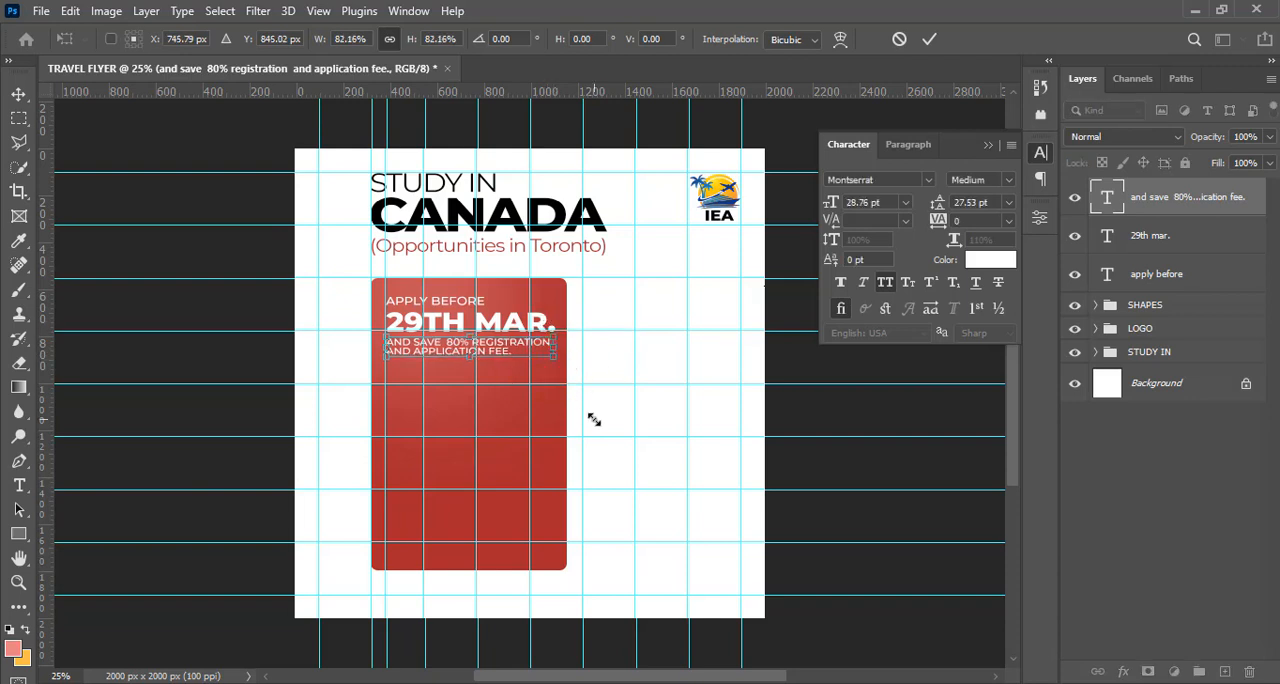
pyautogui.press('Return')
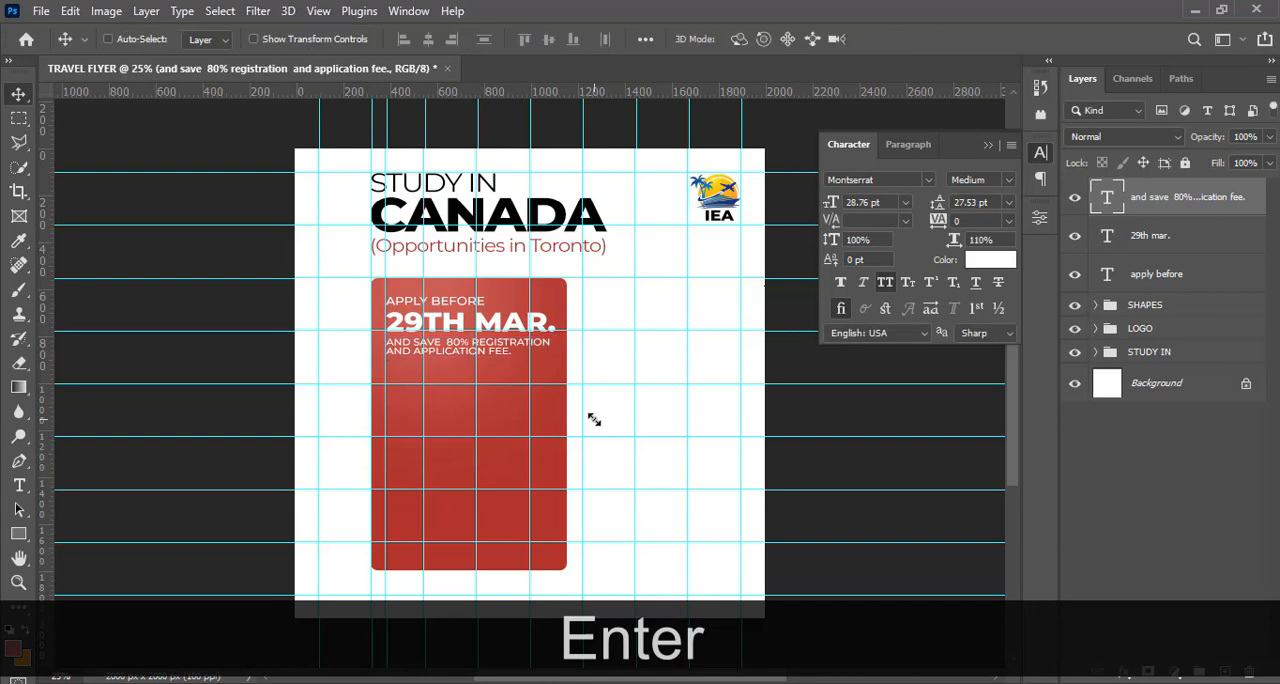
# Hide the guides and set the leading of the "and save 80% registration and application fee." text to 32 pt
pyautogui.hotkey('ctrl', 'h')
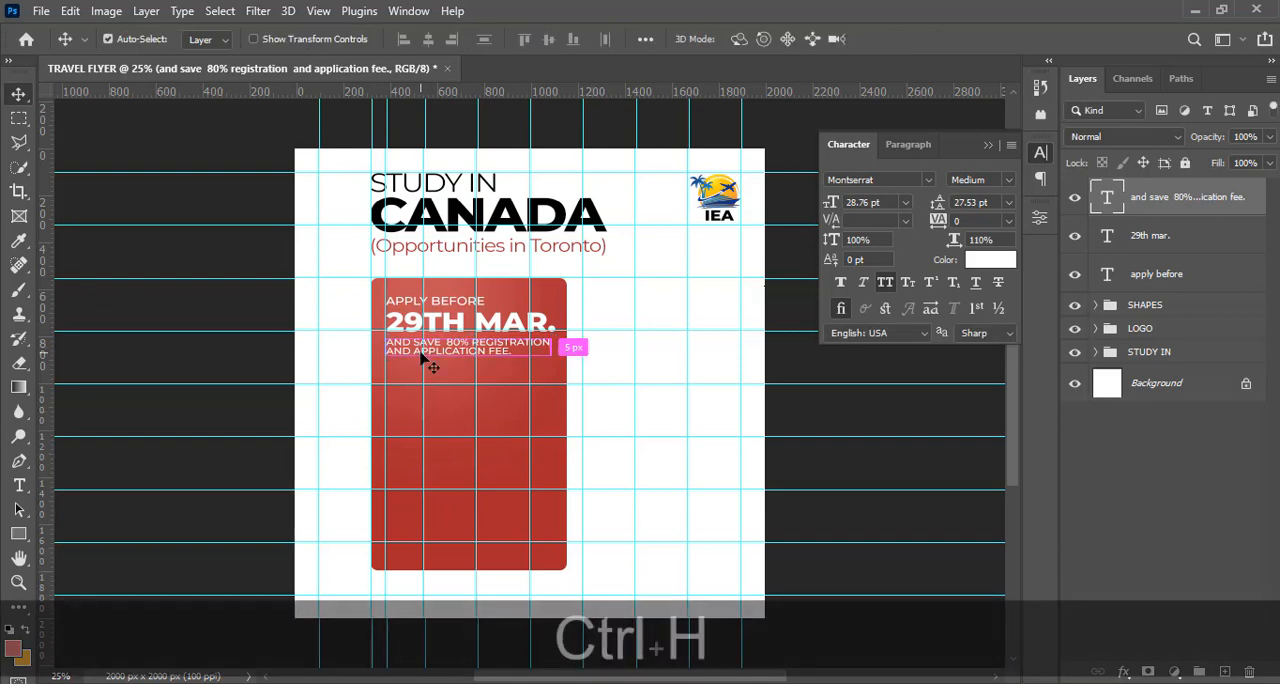
pyautogui.hotkey('ctrl', '=')
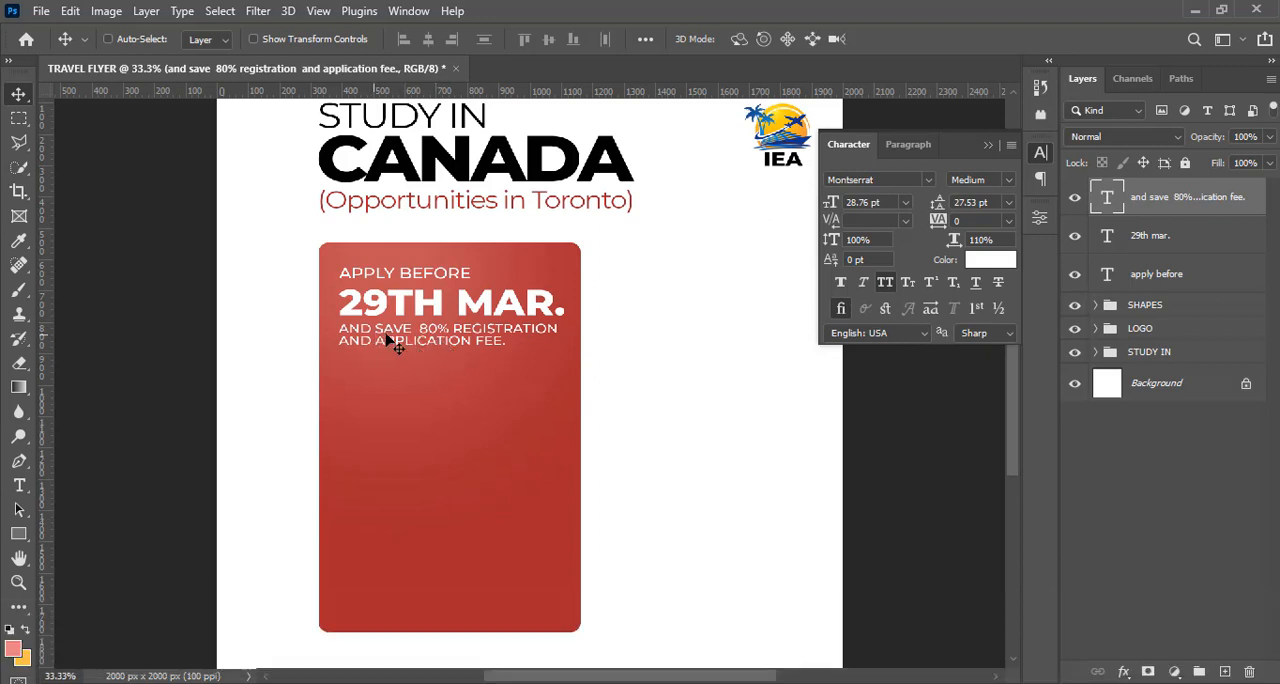
pyautogui.click(992, 204)
pyautogui.write('32')
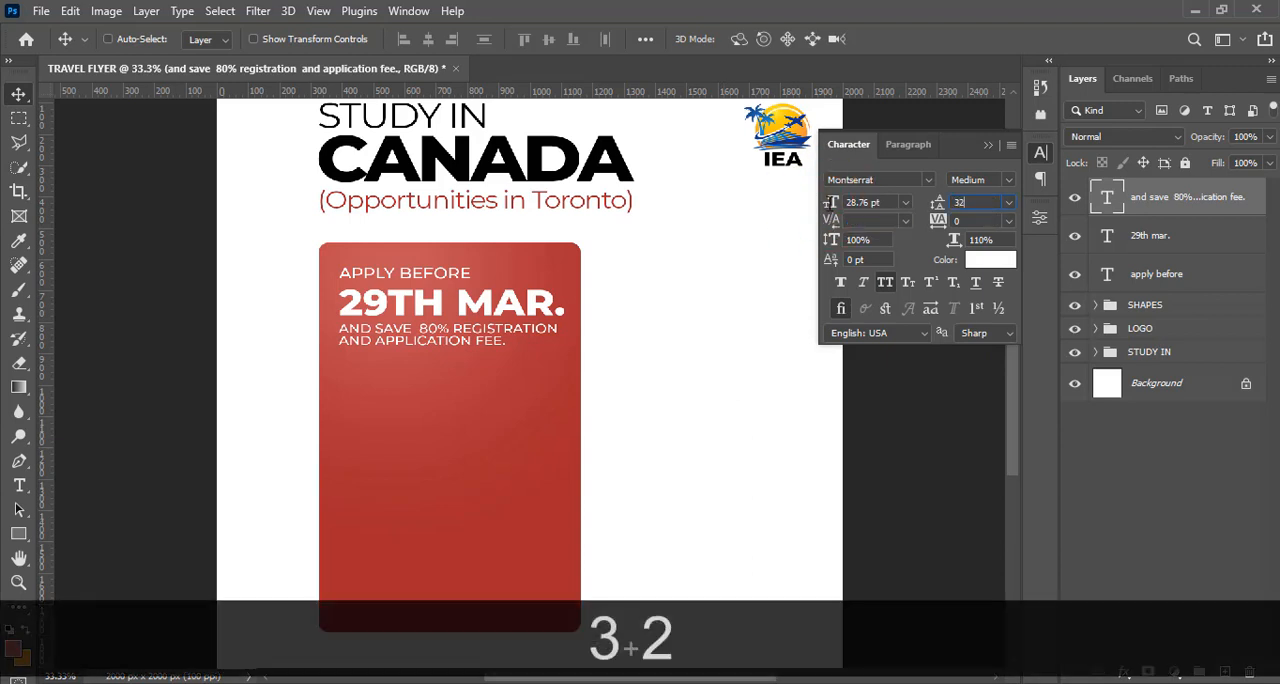
pyautogui.press('Return')
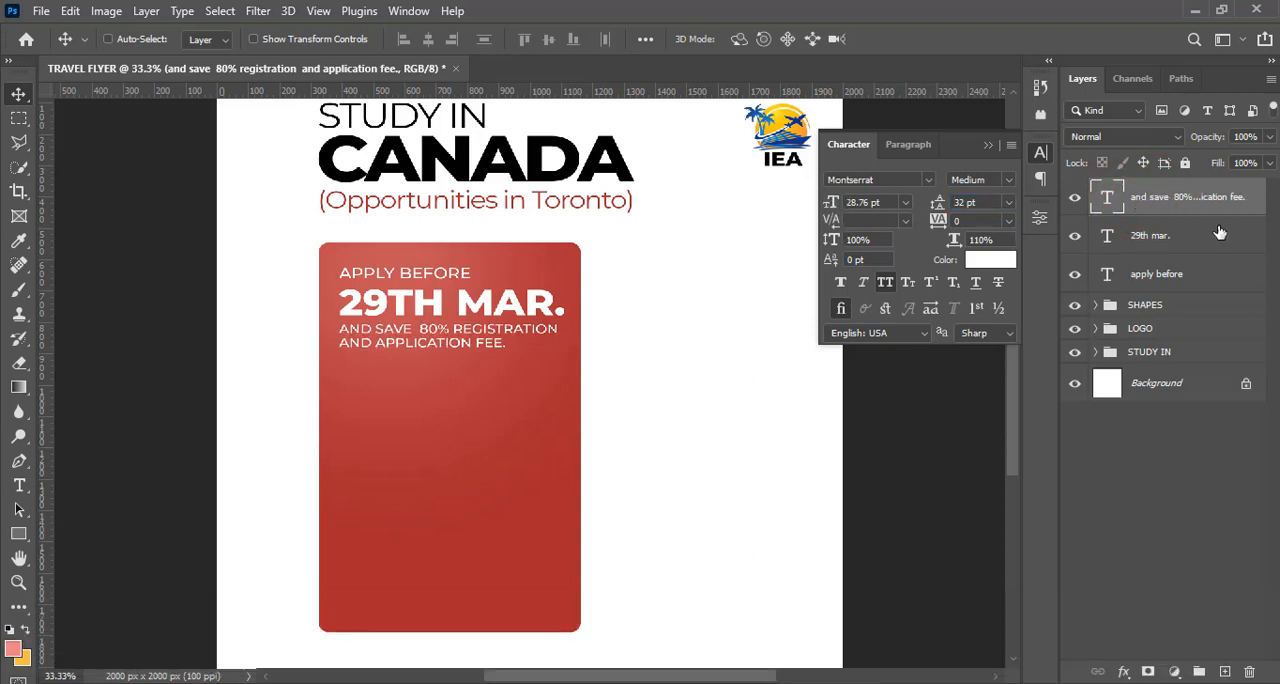
# Nudge the "apply before" text down slightly so it sits closer to the "29th mar." line
pyautogui.click(1165, 273)
pyautogui.press('Down')
pyautogui.press('Down')
pyautogui.press('Down')
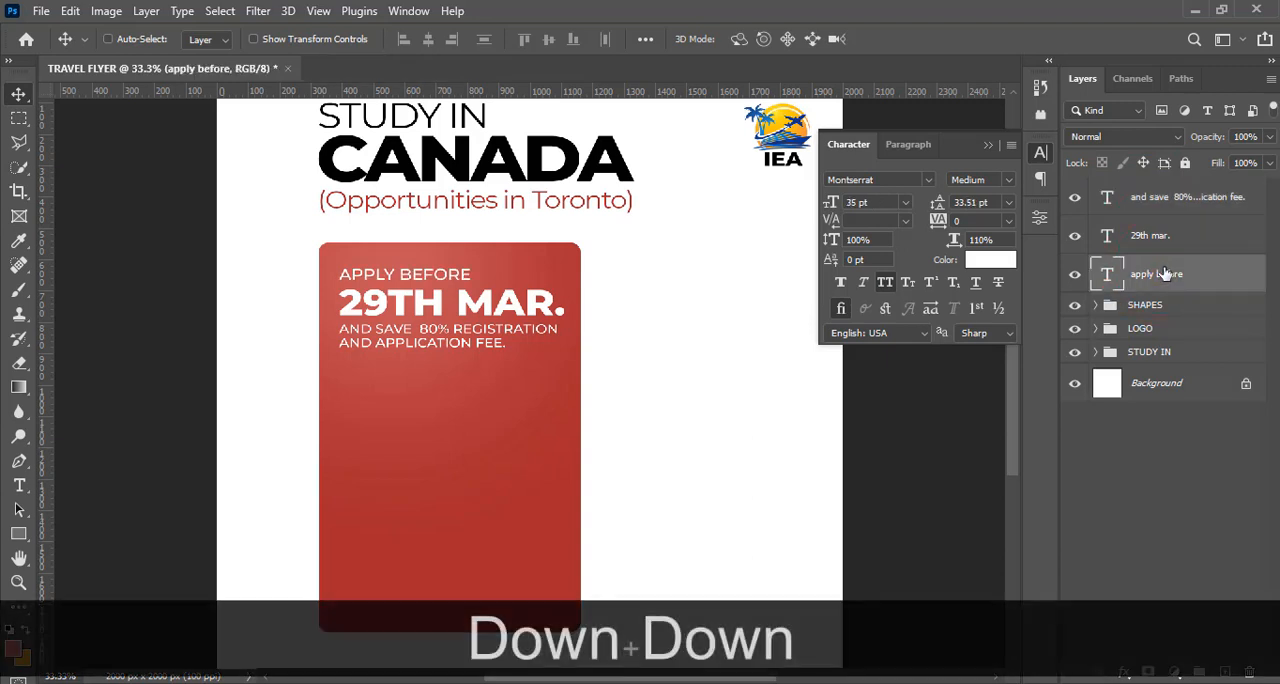
pyautogui.press('Down')
pyautogui.press('Down')
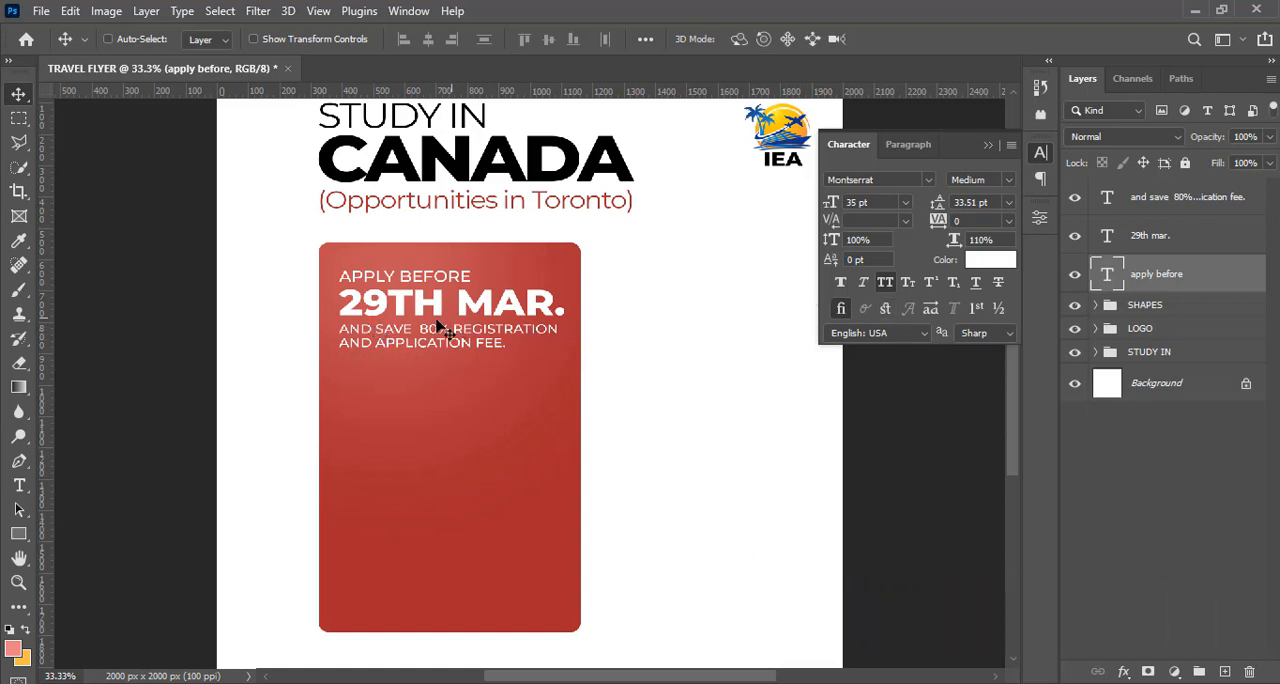
# With the guides shown, draw a thin rectangle about 614 x 5 px below the application fee text and fill it with white
pyautogui.click(18, 533)
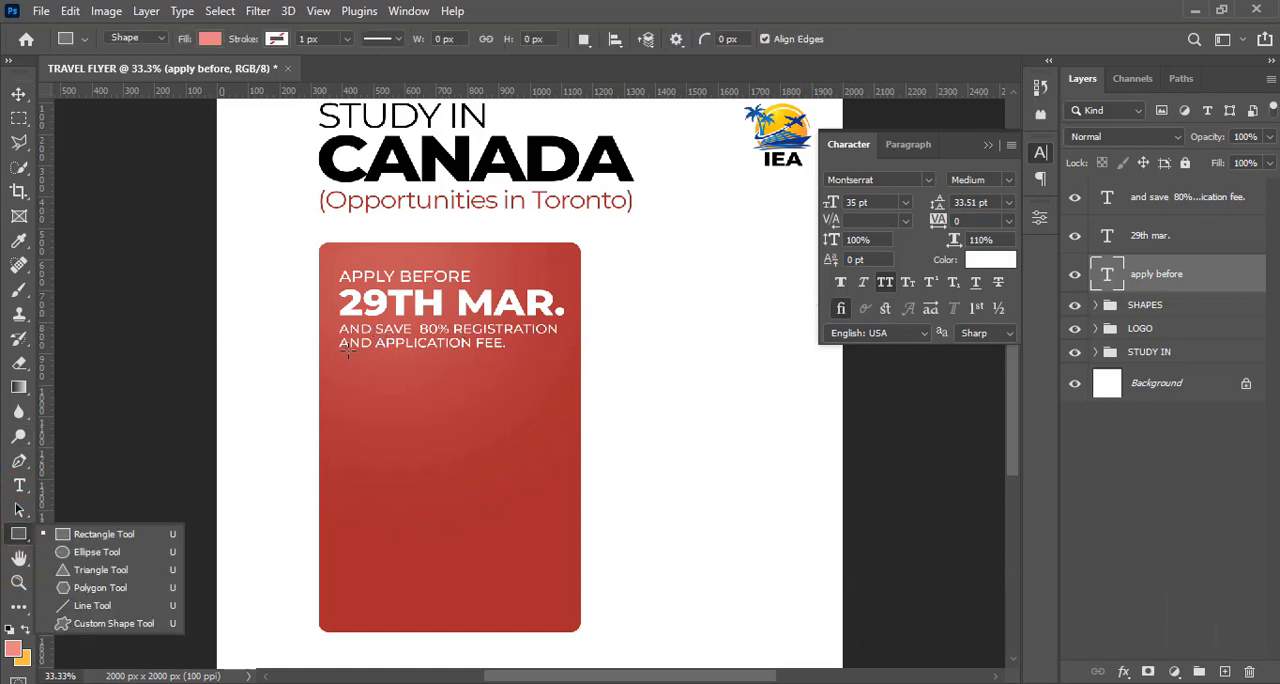
pyautogui.hotkey('ctrl', 'h')
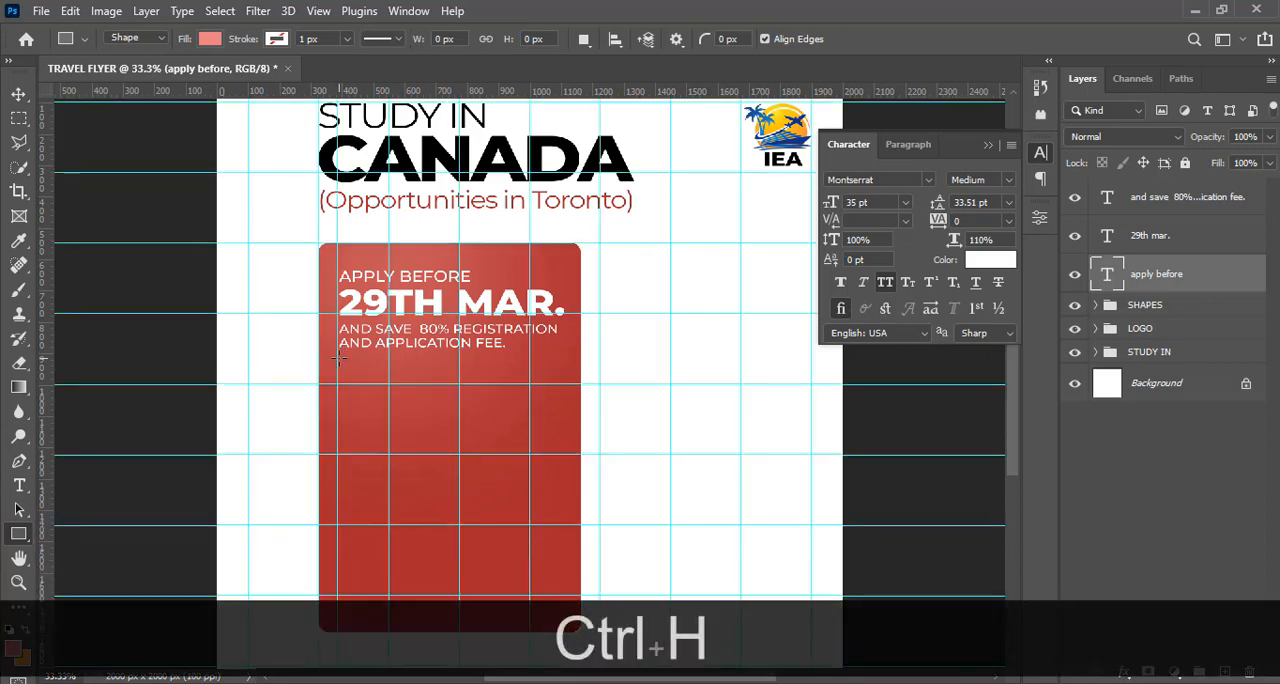
pyautogui.moveTo(338, 357); pyautogui.dragTo(529, 357)
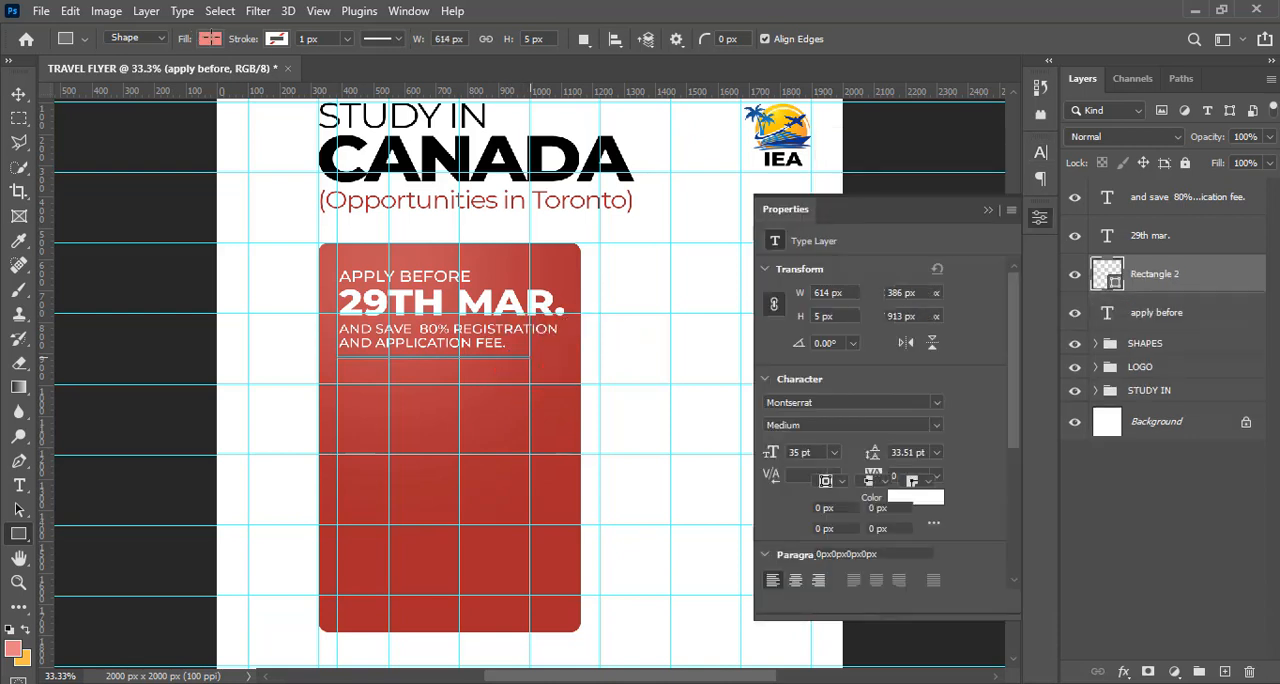
pyautogui.click(210, 39)
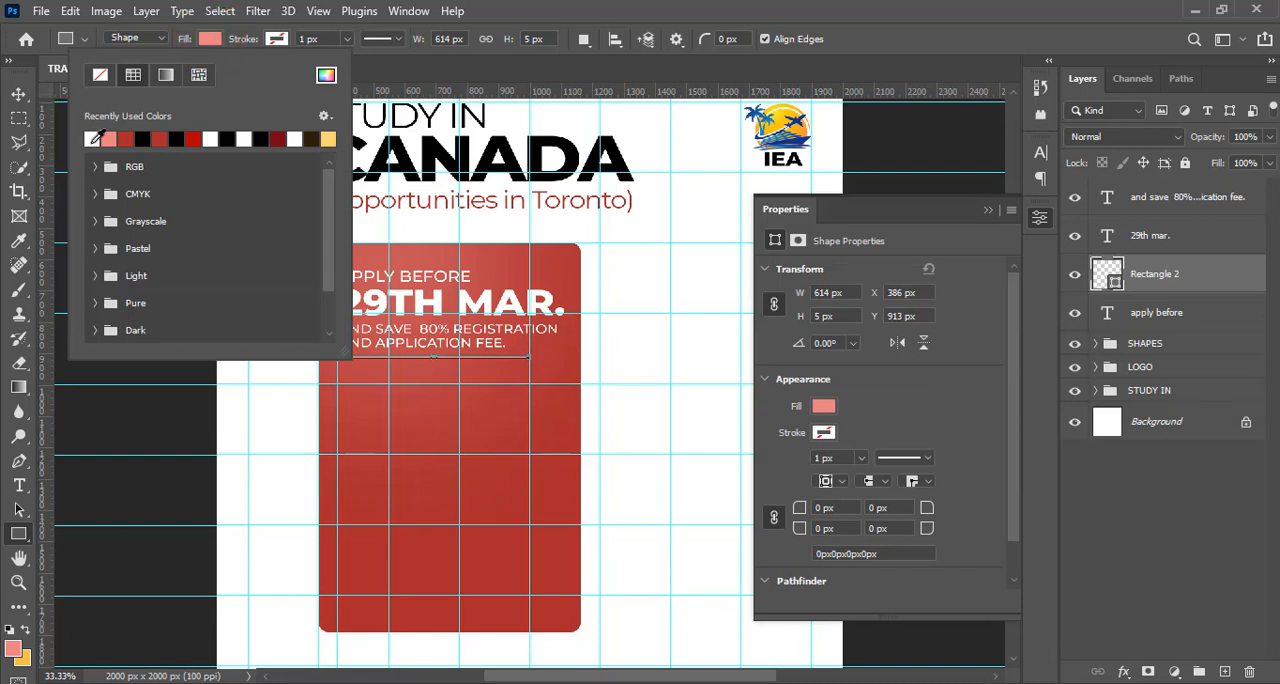
pyautogui.click(93, 138)
pyautogui.click(689, 8)
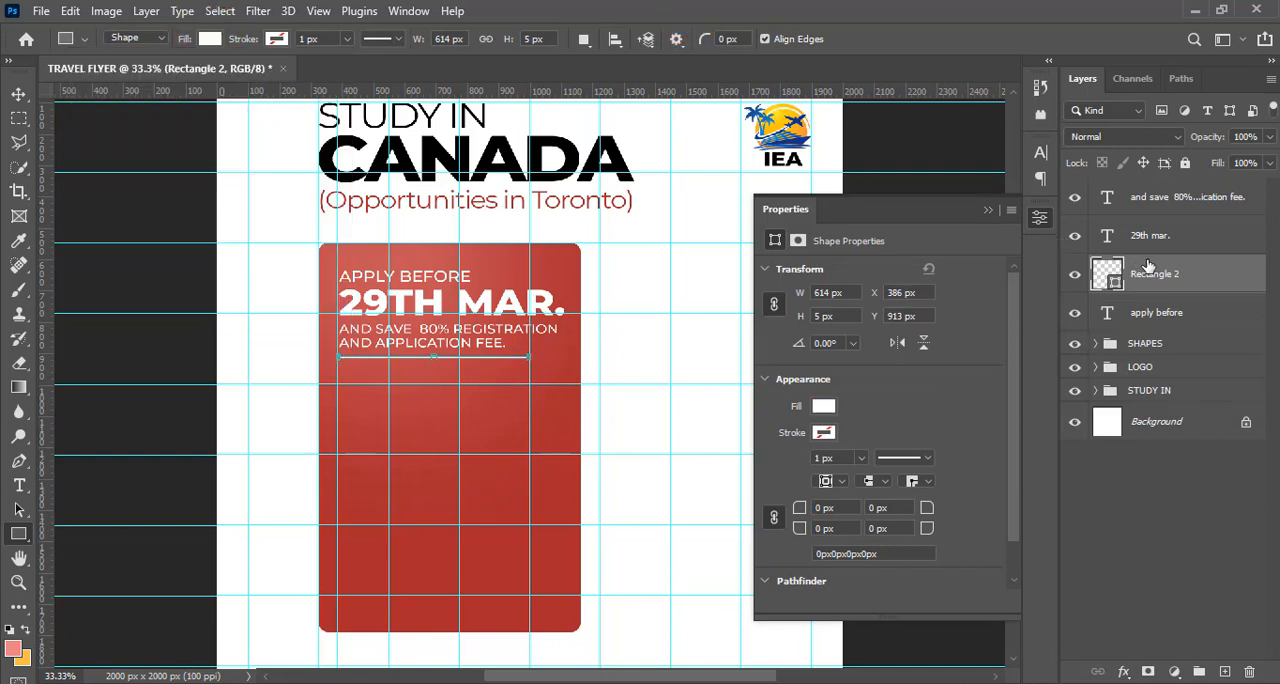
# Group the white line with the three text layers of the red panel and name the group APPLY
pyautogui.press('shift')
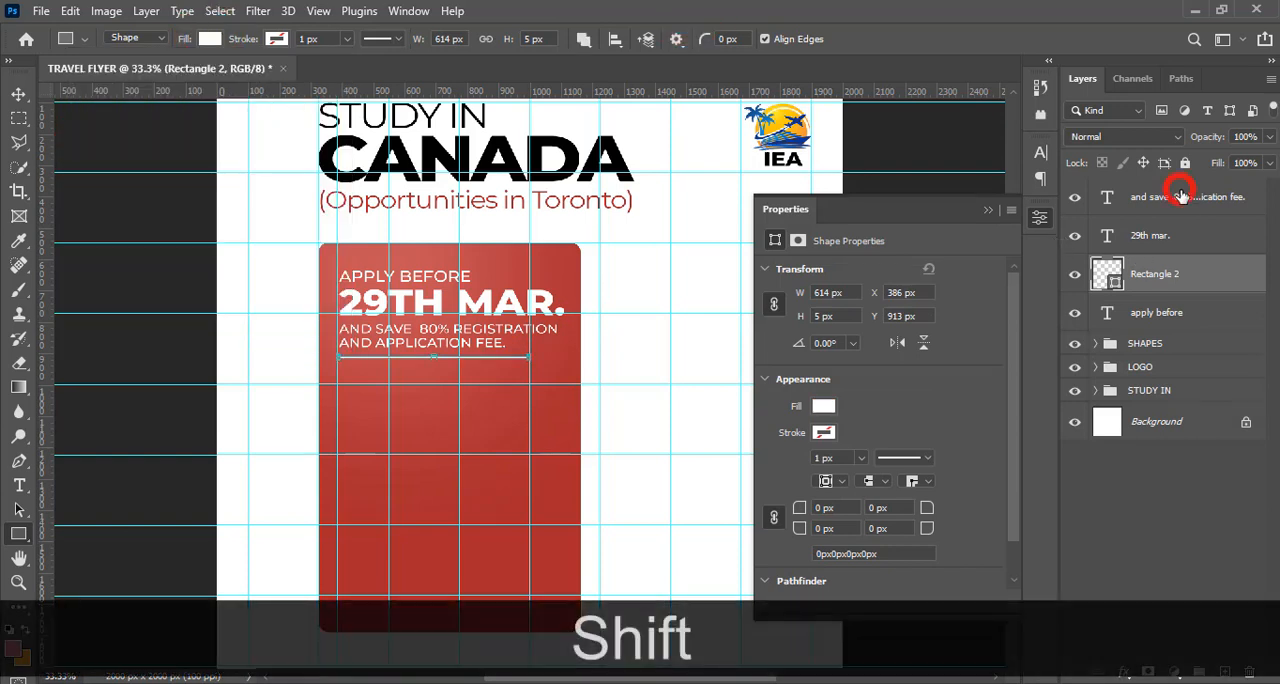
pyautogui.keyDown('shift'); pyautogui.click(1182, 197); pyautogui.keyUp('shift')
pyautogui.press('ctrl')
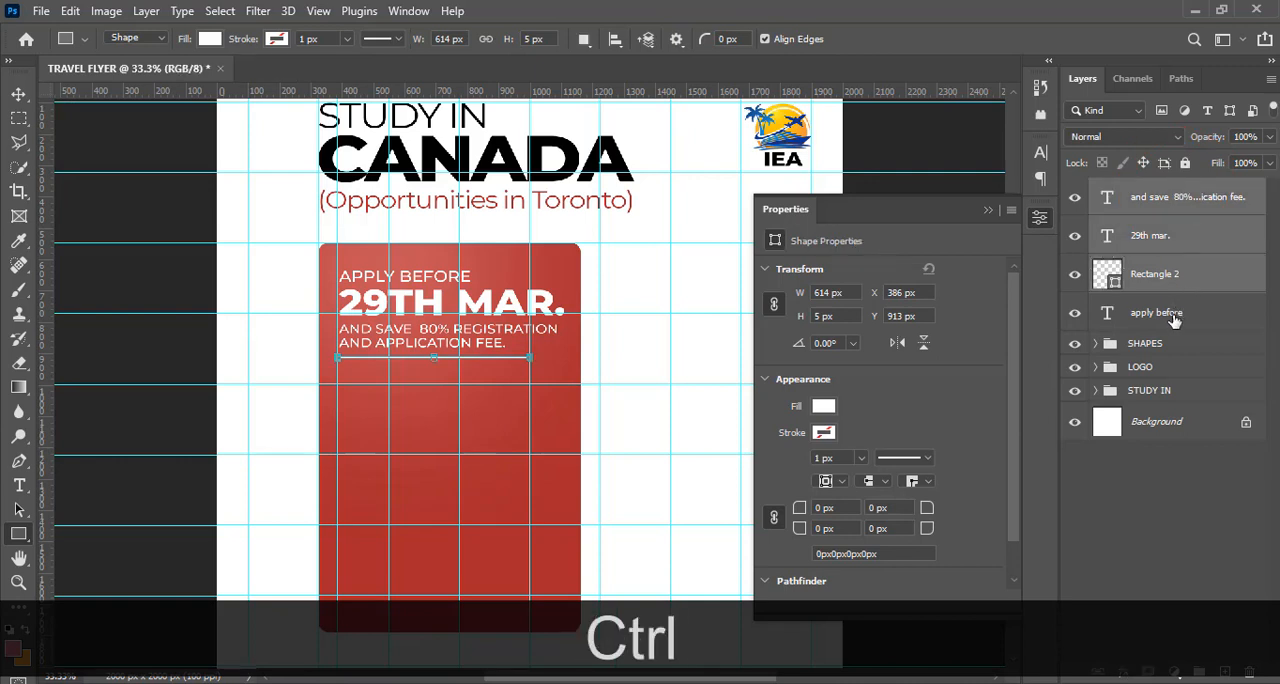
pyautogui.keyDown('ctrl'); pyautogui.click(1174, 314); pyautogui.keyUp('ctrl')
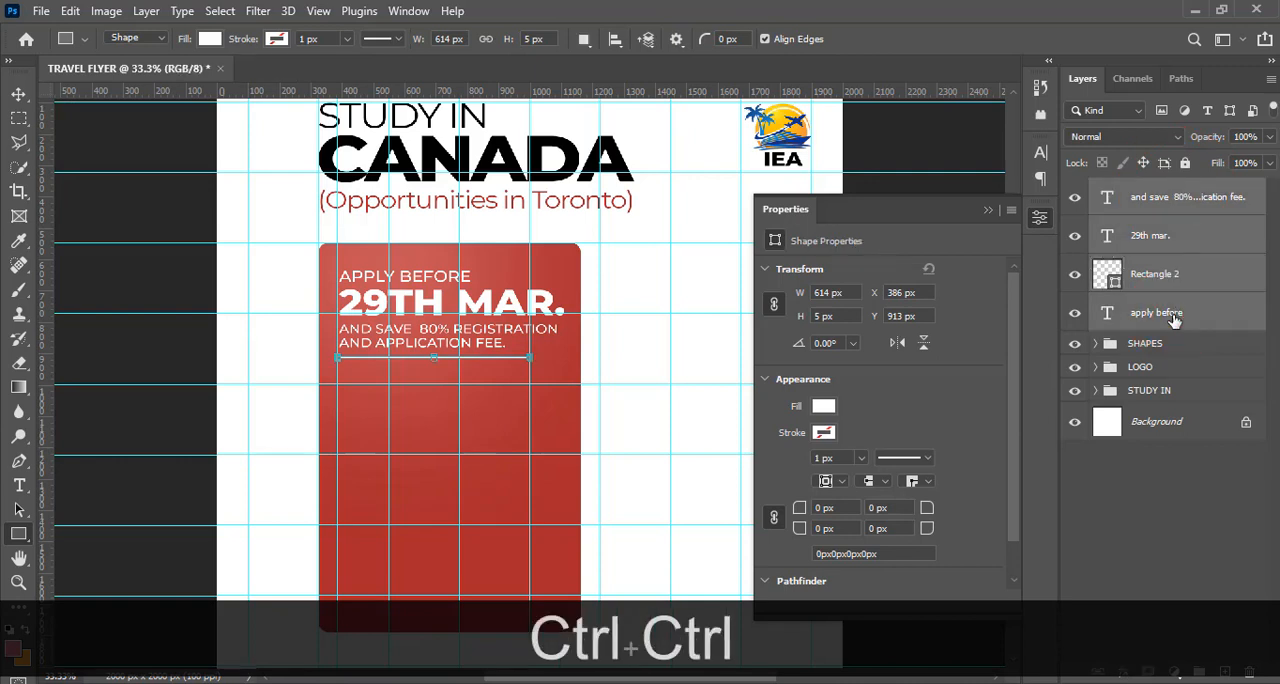
pyautogui.hotkey('ctrl', 'g')
pyautogui.doubleClick(1145, 190)
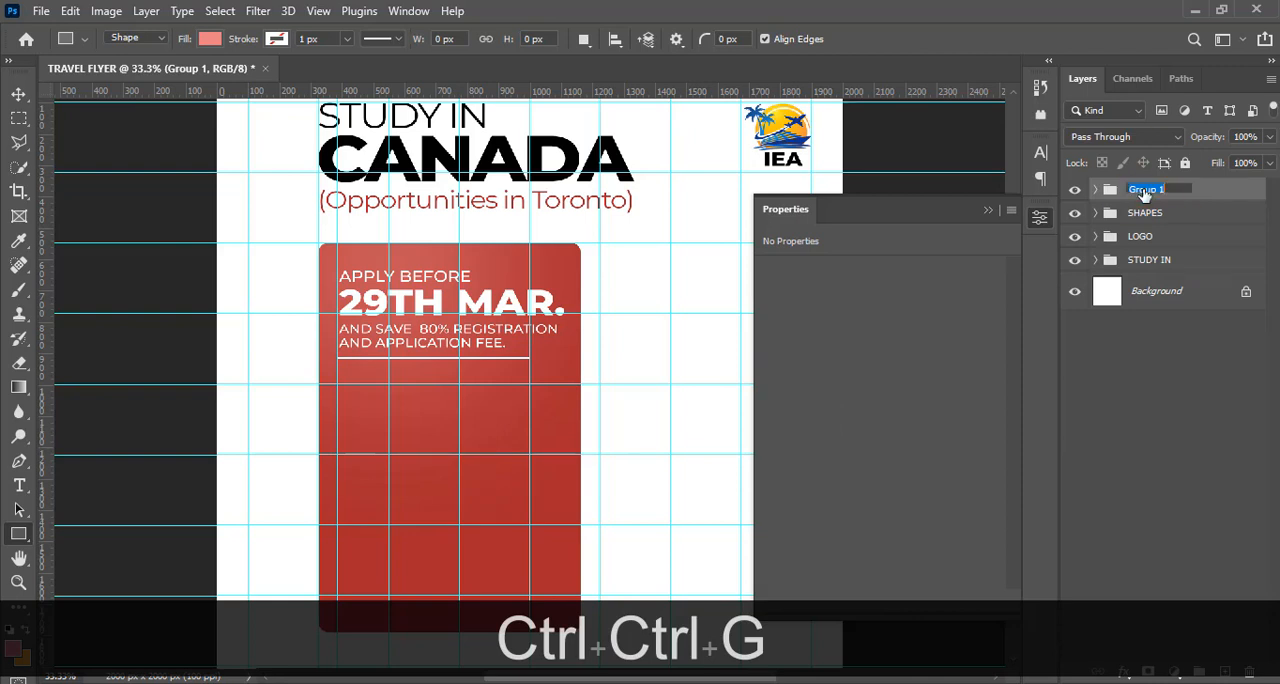
pyautogui.write('APPLY')
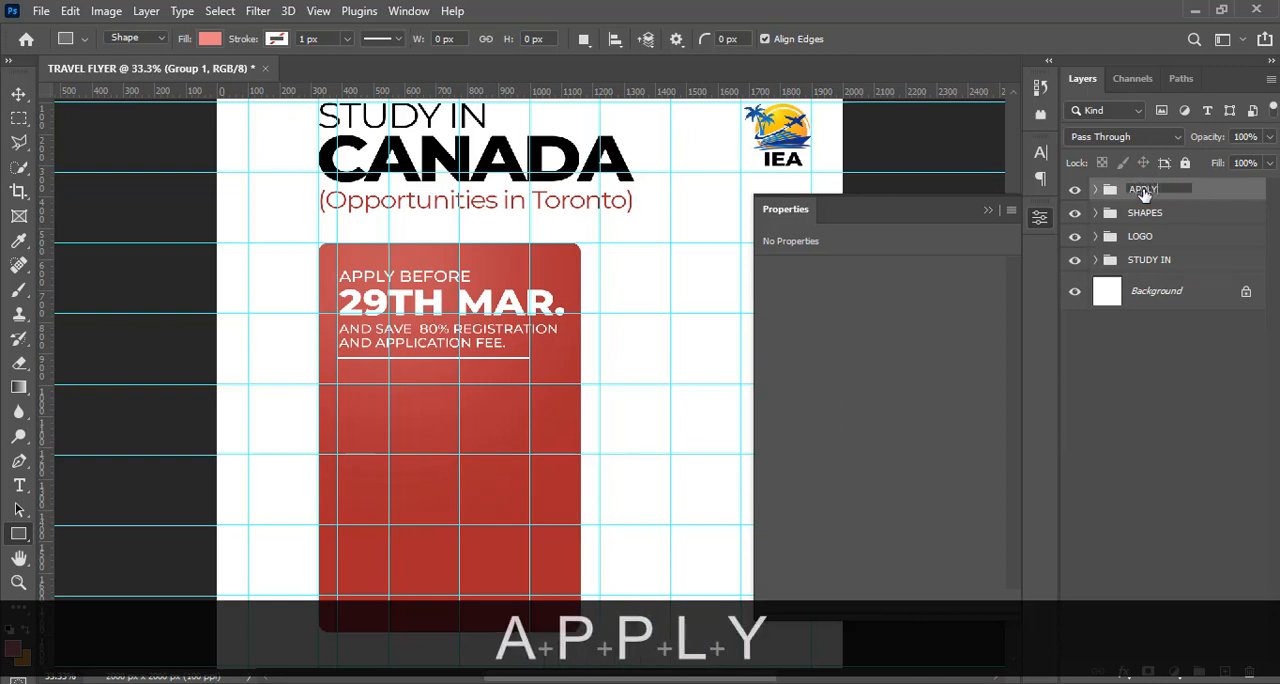
pyautogui.press('Return')
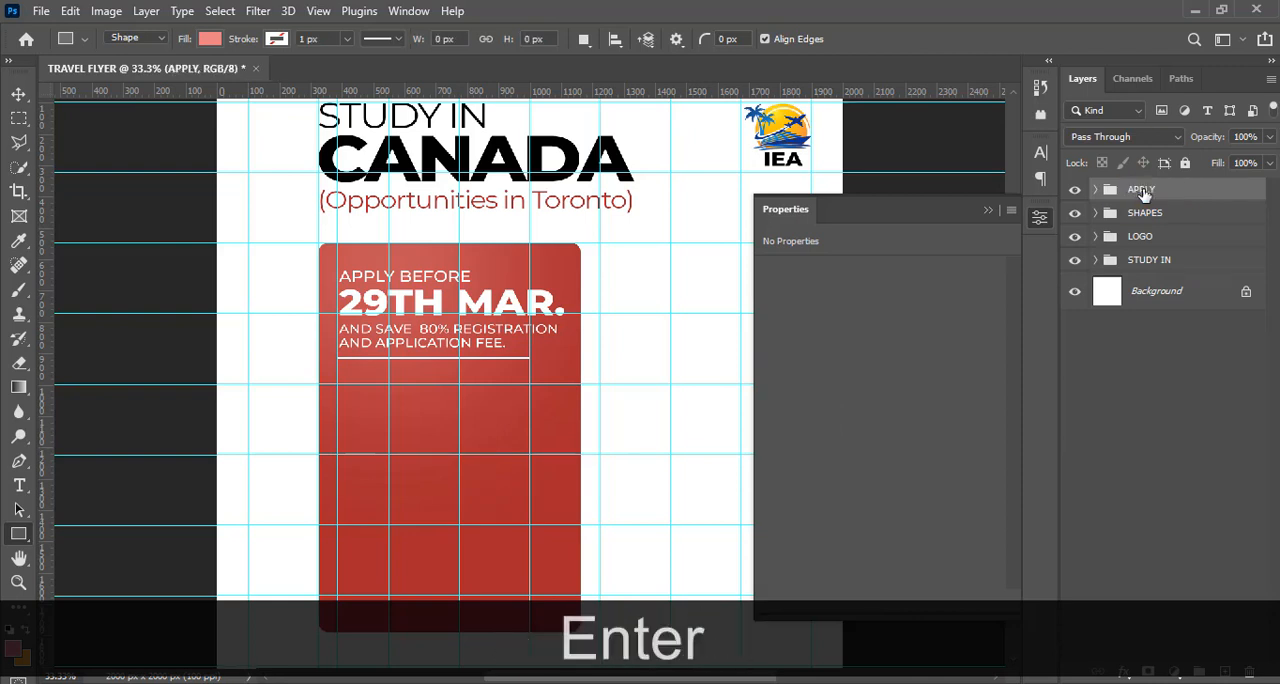
# Hide the guides, expand the APPLY group and move the Rectangle 2 layer to the top of the group
pyautogui.hotkey('ctrl', 'h')
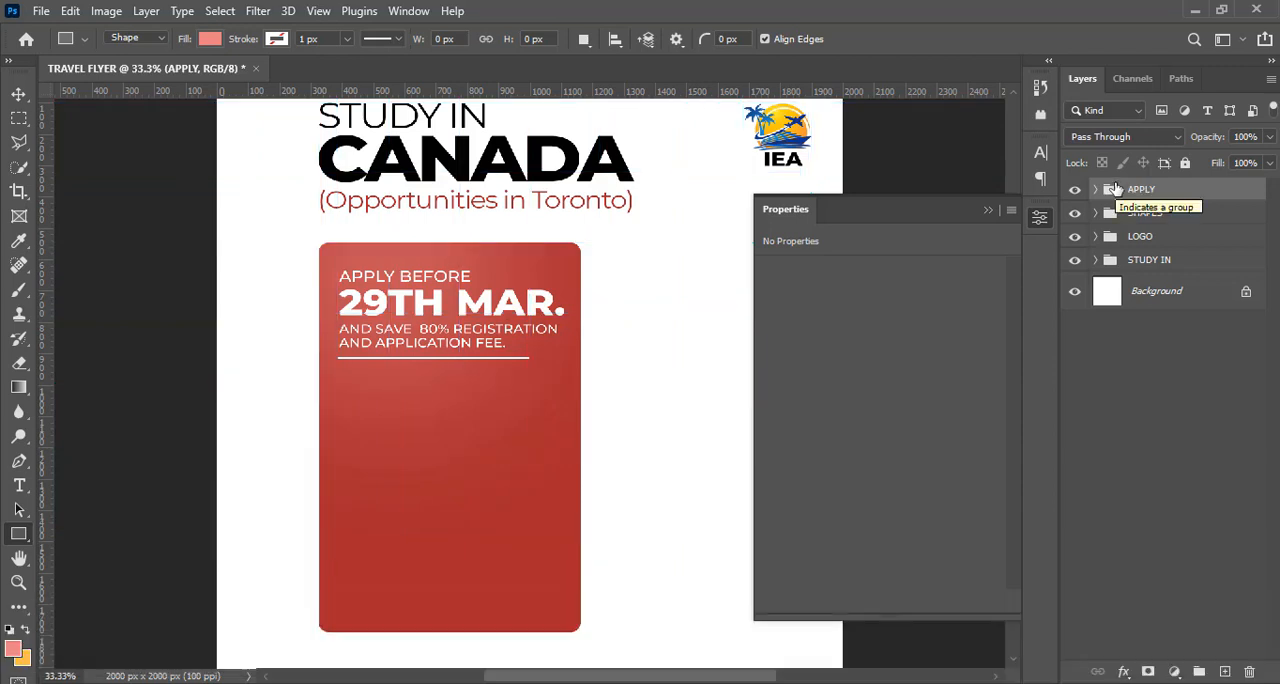
pyautogui.hotkey('ctrl', '=')
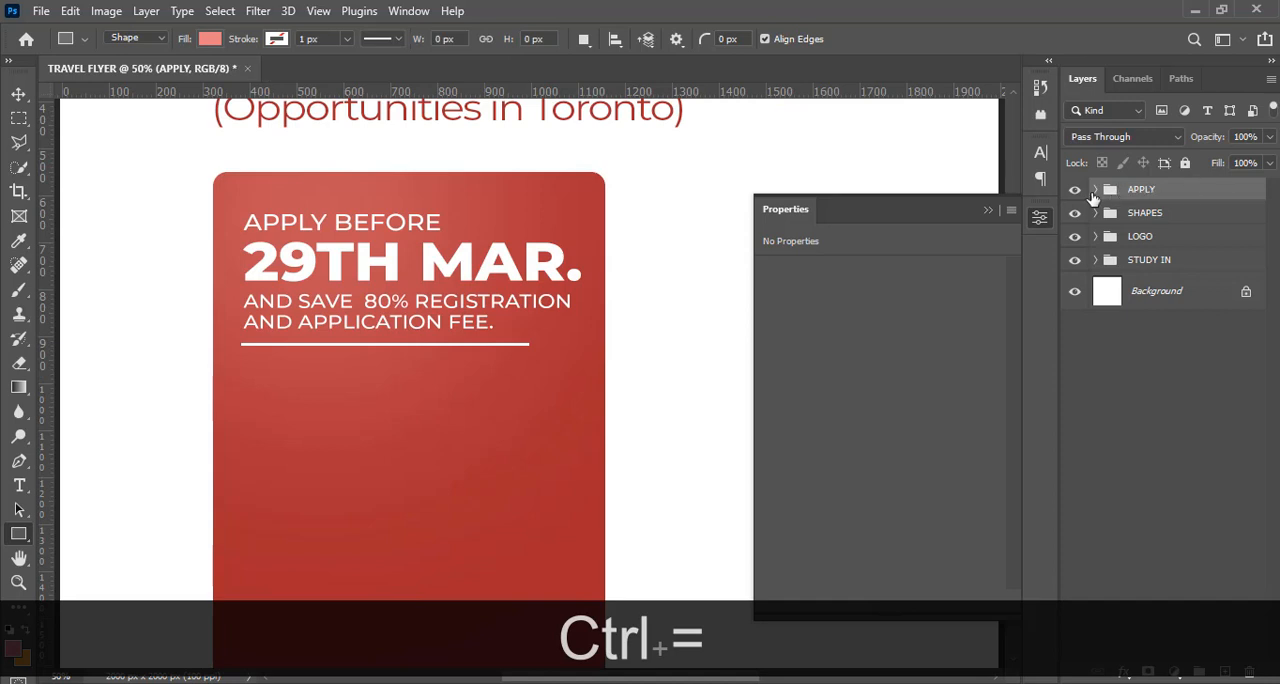
pyautogui.click(1095, 190)
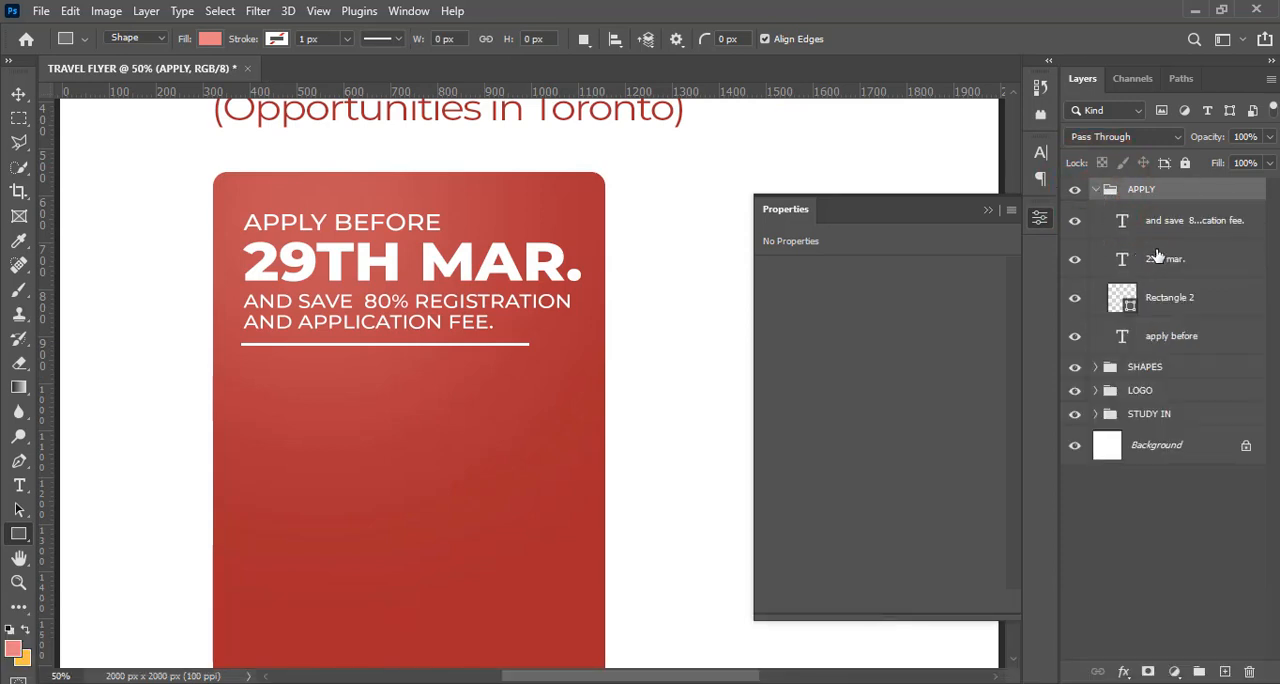
pyautogui.click(1157, 228)
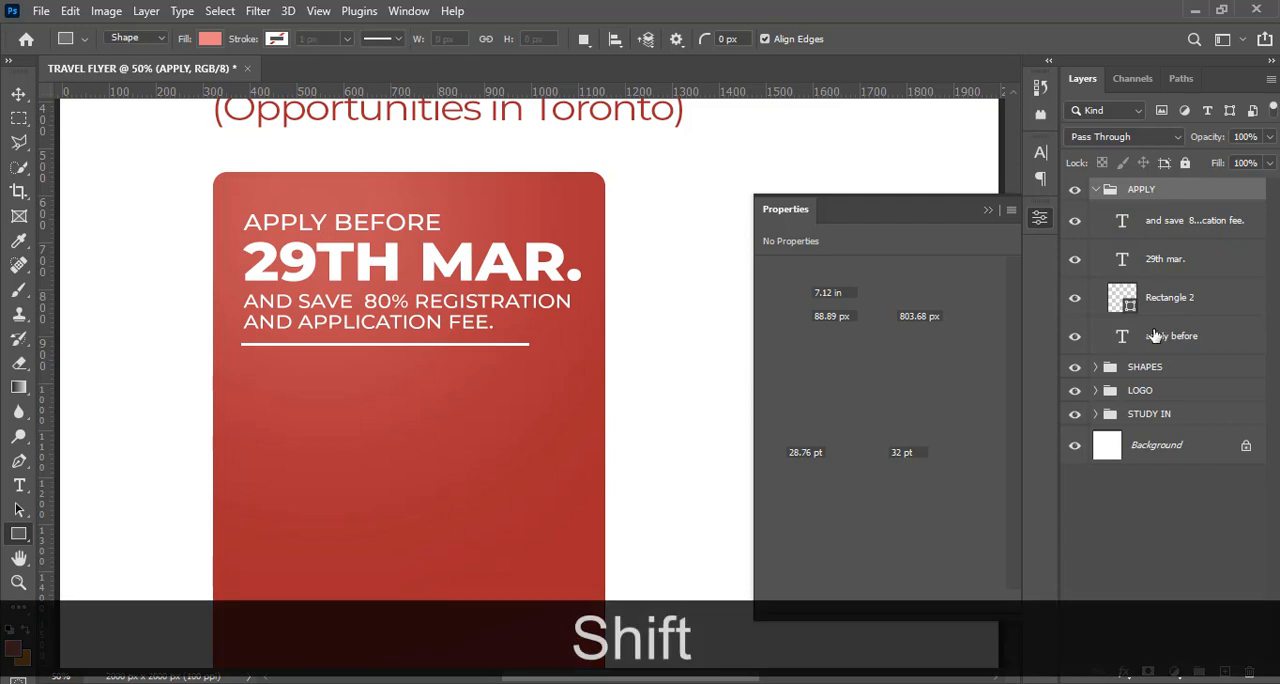
pyautogui.keyDown('shift'); pyautogui.click(1156, 340); pyautogui.keyUp('shift')
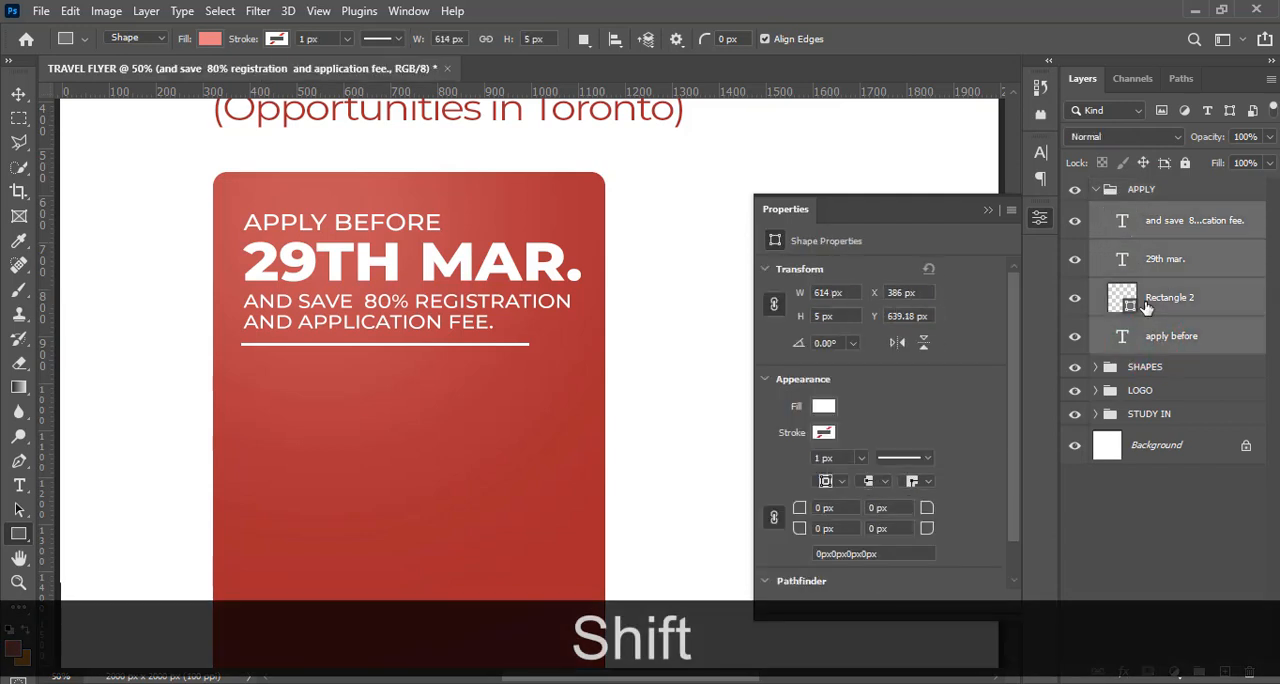
pyautogui.click(1183, 297)
pyautogui.moveTo(1183, 297); pyautogui.dragTo(1165, 209)
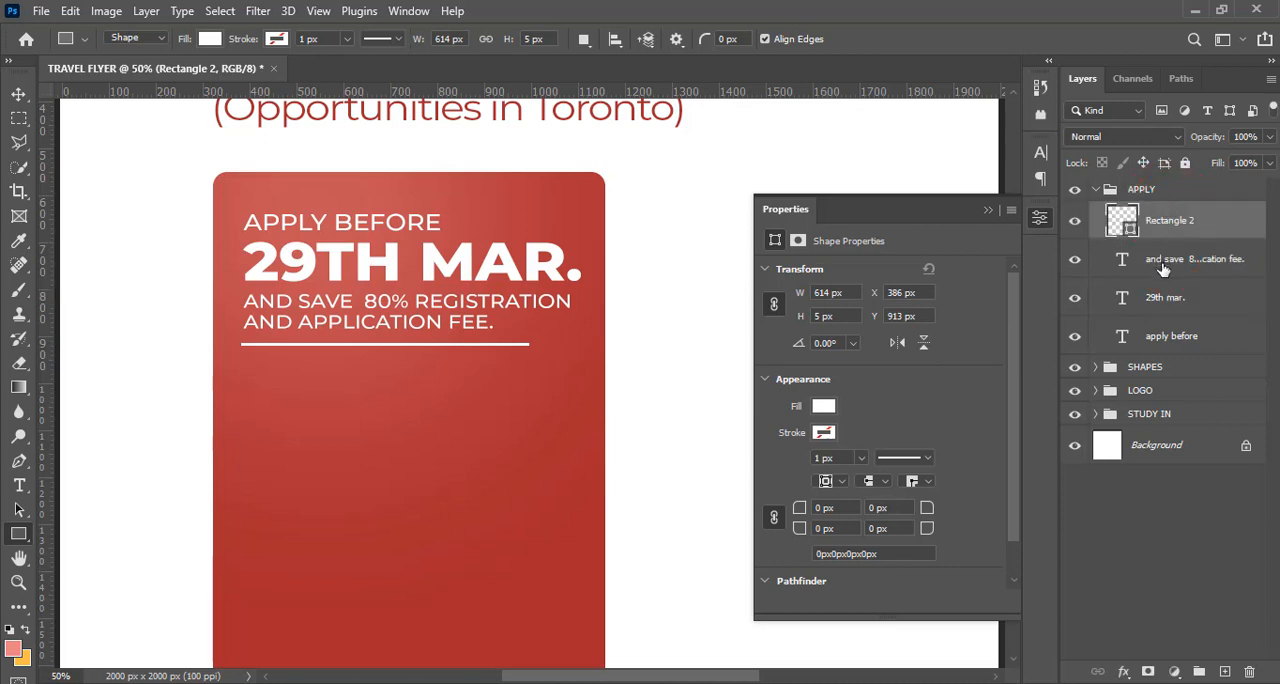
# Distribute the "apply before", "29th mar." and "and save 80%" text layers evenly in the vertical direction
pyautogui.click(1162, 262)
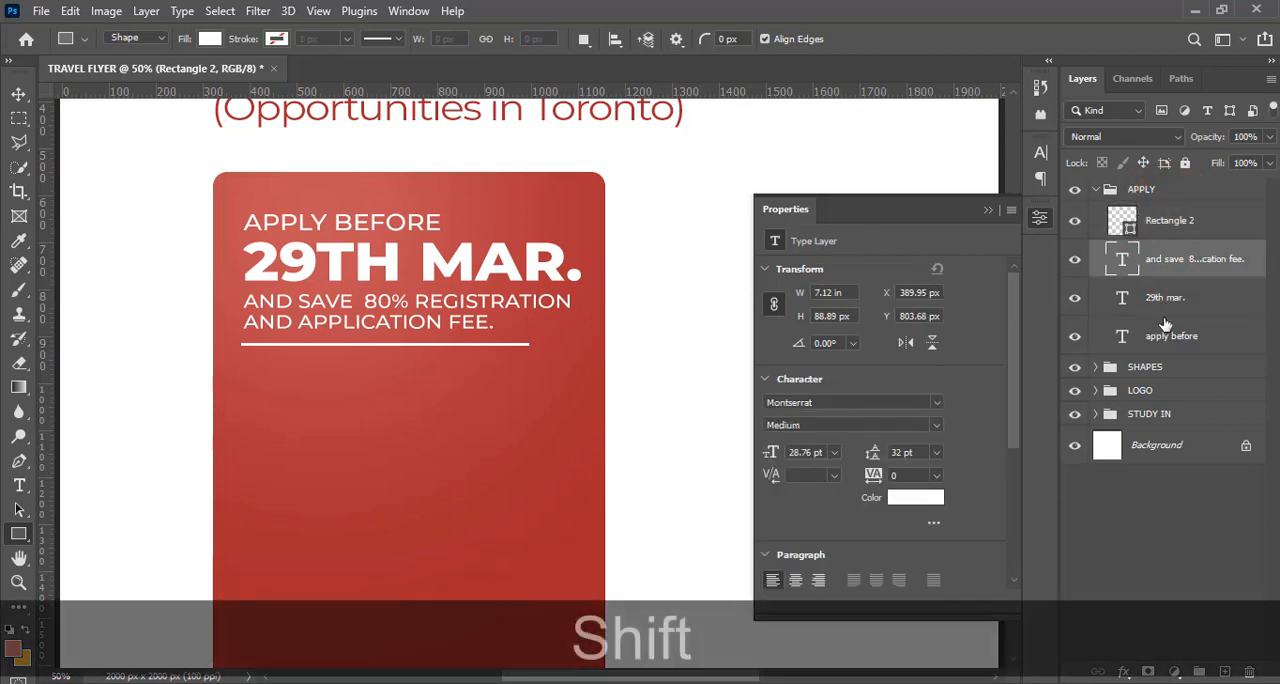
pyautogui.keyDown('shift'); pyautogui.click(1164, 338); pyautogui.keyUp('shift')
pyautogui.keyDown('shift'); pyautogui.click(1162, 340); pyautogui.keyUp('shift')
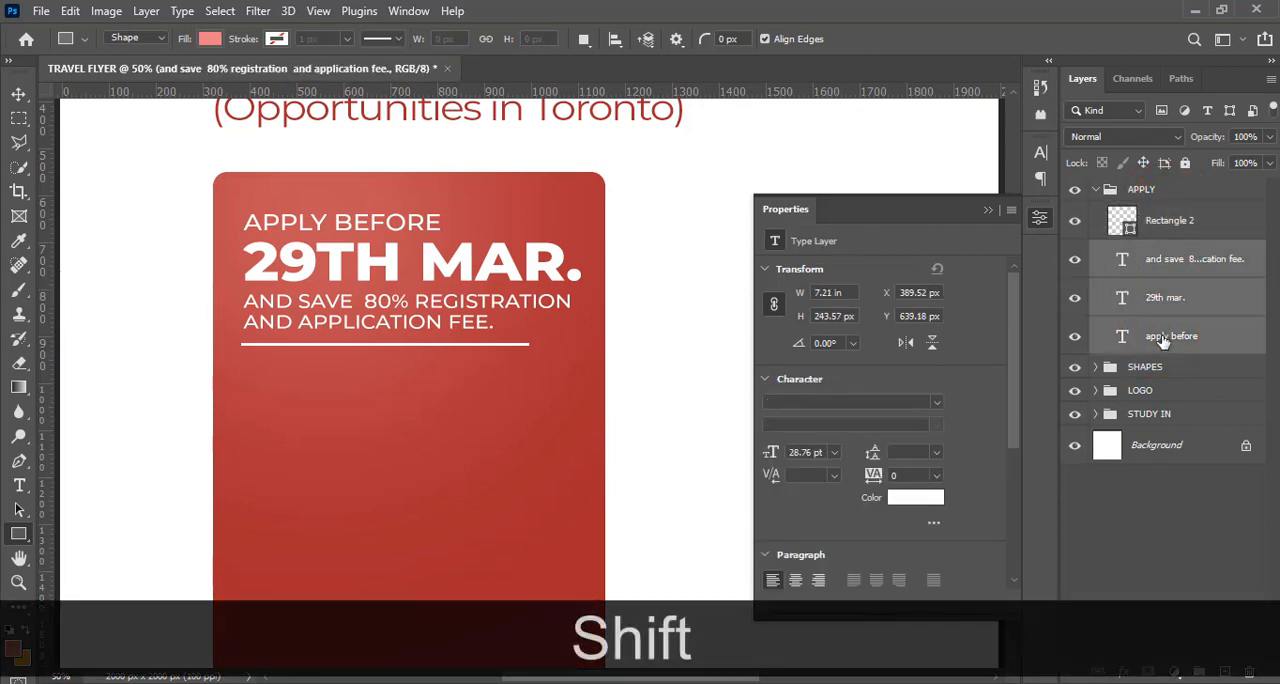
pyautogui.press('v')
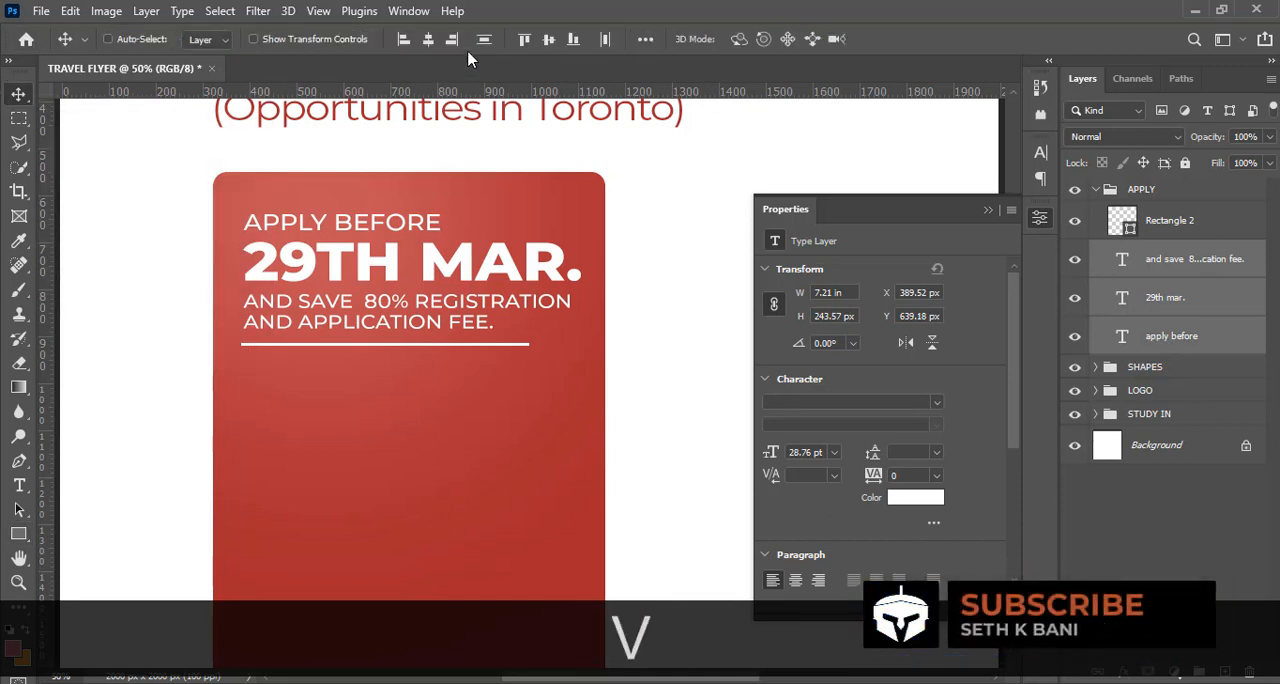
pyautogui.click(484, 40)
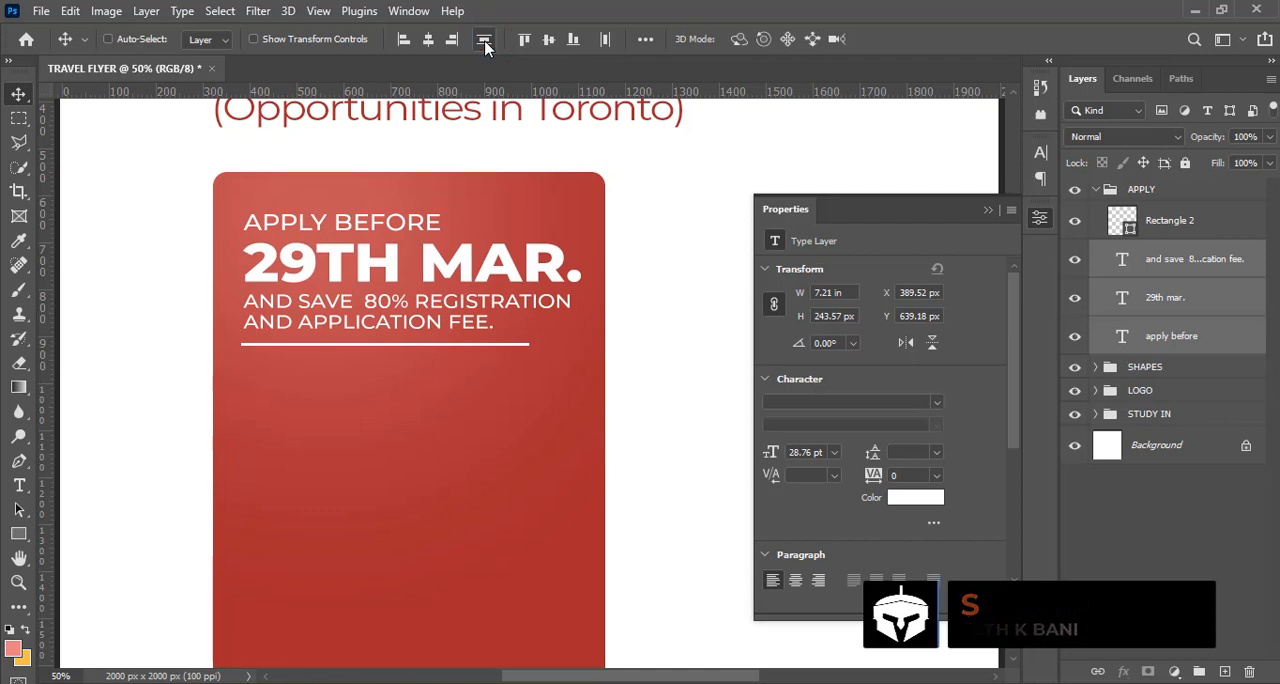
# Duplicate the "and save 80% registration and application fee." text layer, place the copy above the APPLY group and collapse the group
pyautogui.click(988, 211)
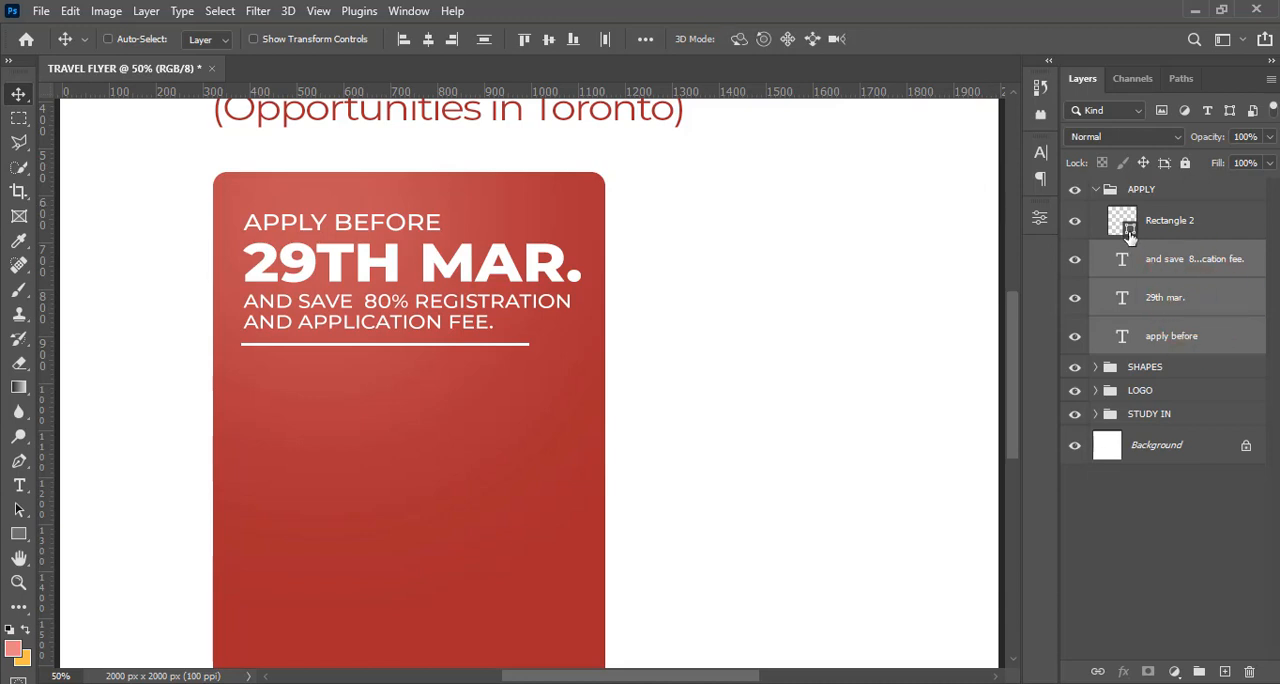
pyautogui.click(1095, 189)
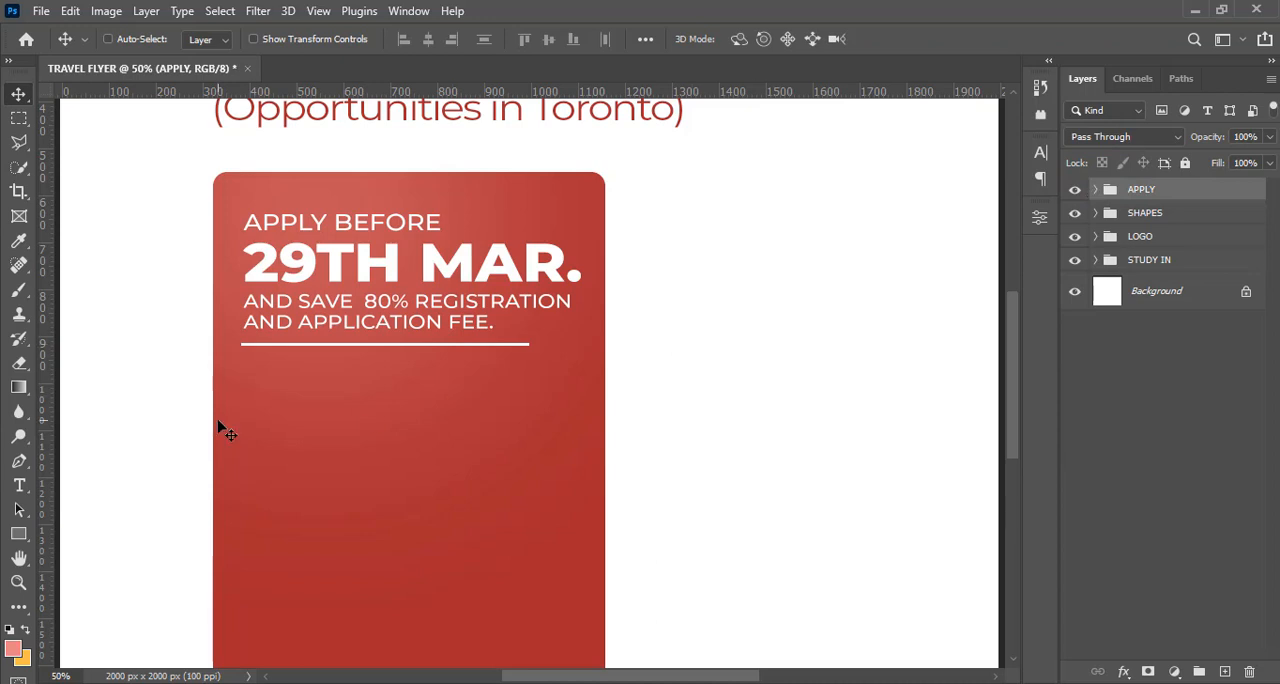
pyautogui.click(1095, 190)
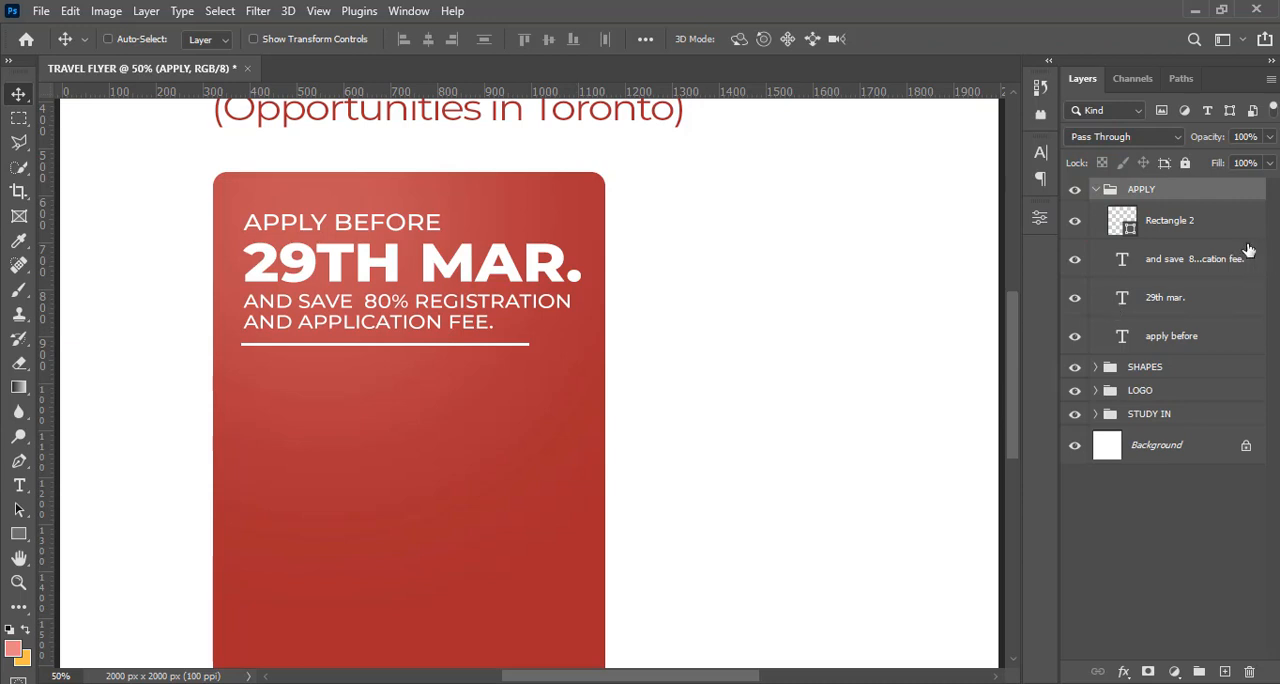
pyautogui.click(1163, 276)
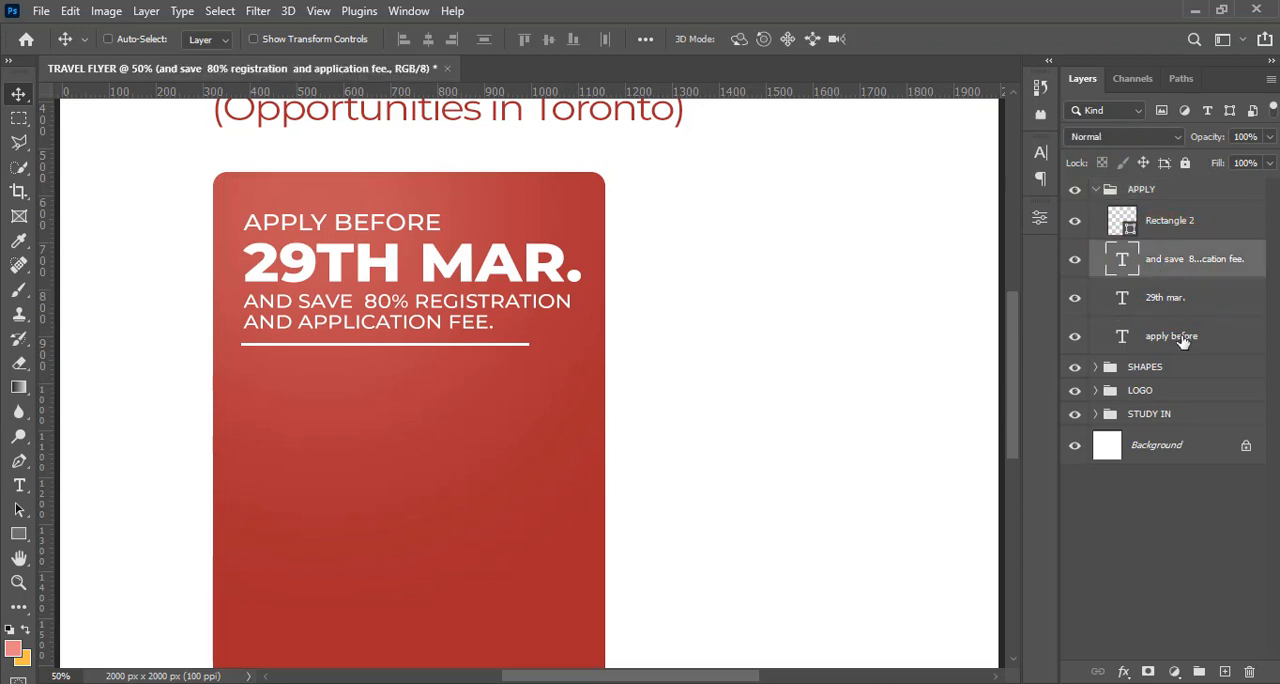
pyautogui.hotkey('ctrl', 'j')
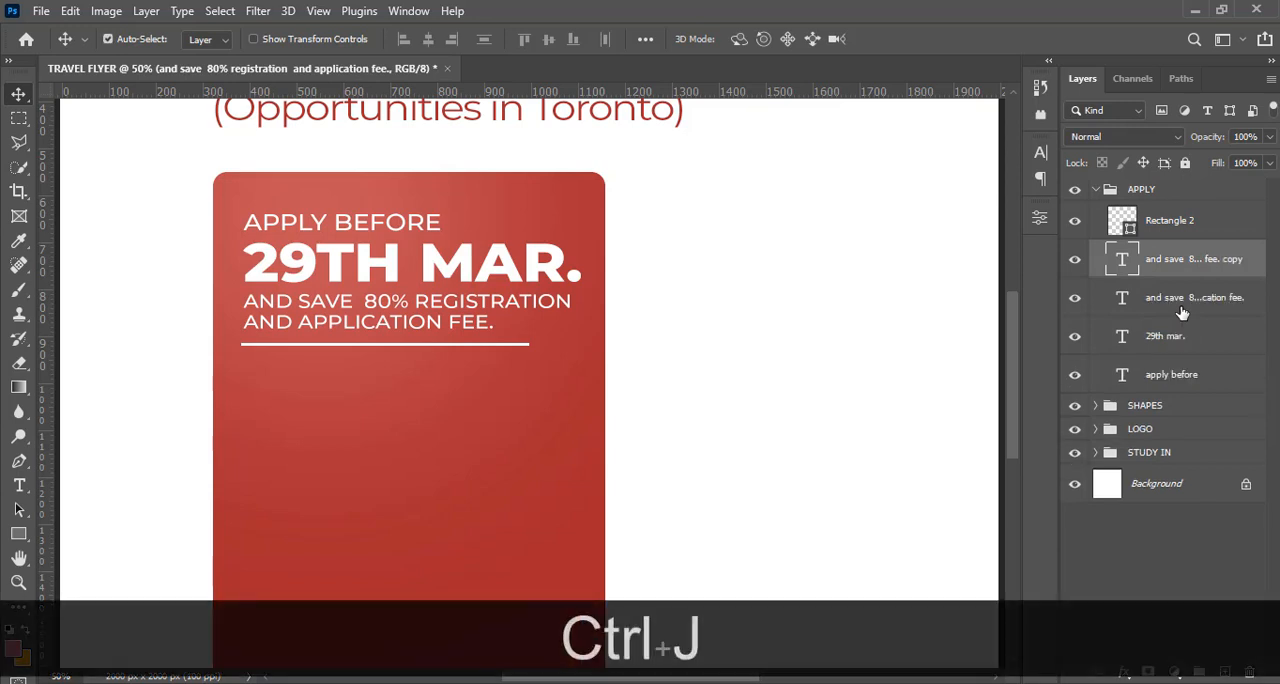
pyautogui.moveTo(1165, 255); pyautogui.dragTo(1105, 203)
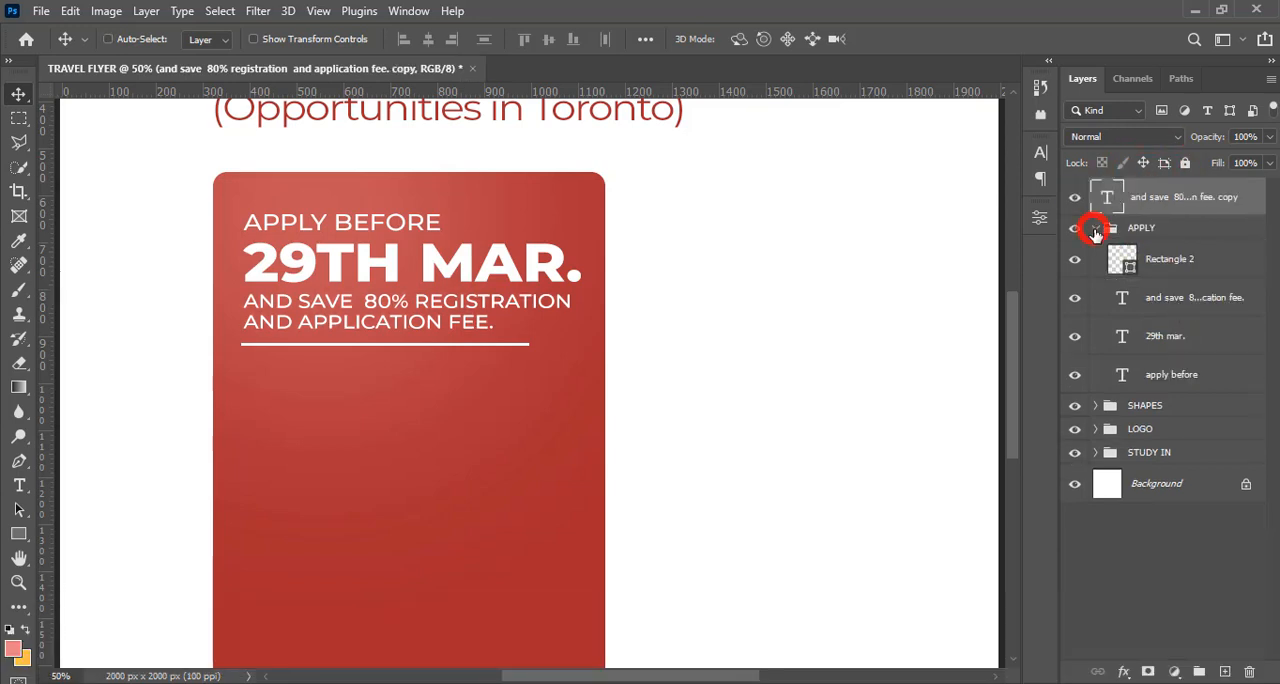
pyautogui.click(1095, 231)
pyautogui.click(1137, 195)
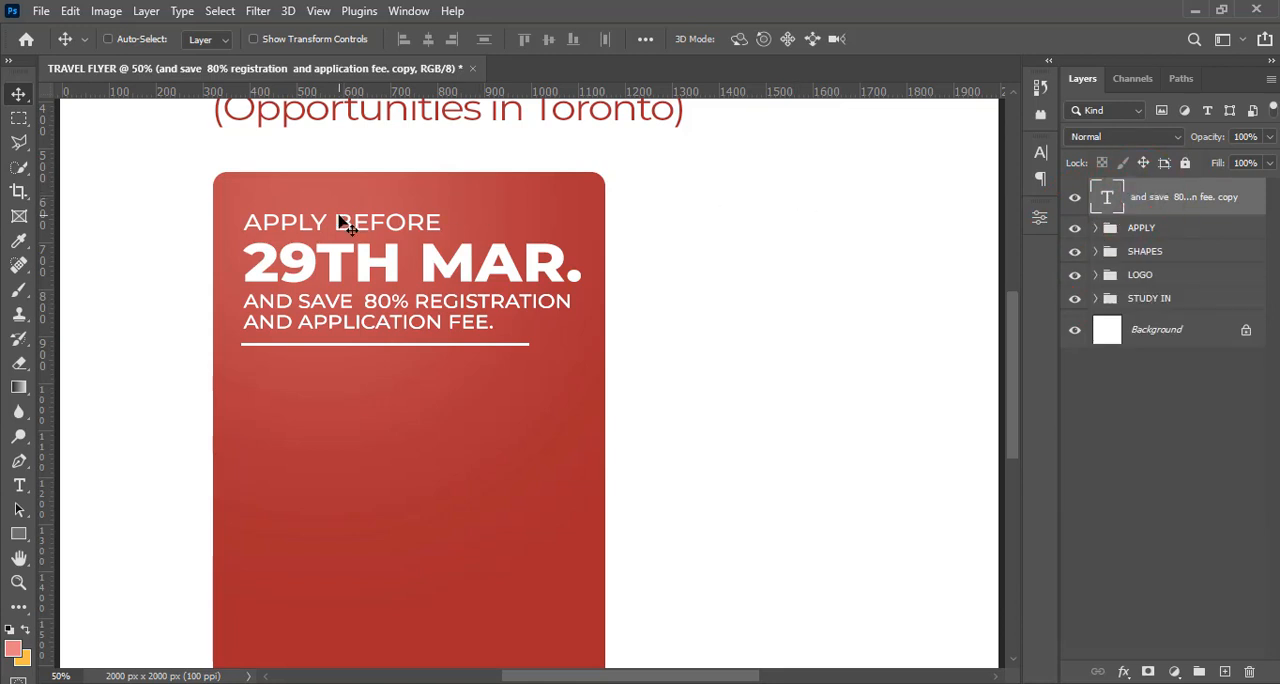
pyautogui.moveTo(340, 222); pyautogui.dragTo(340, 300)
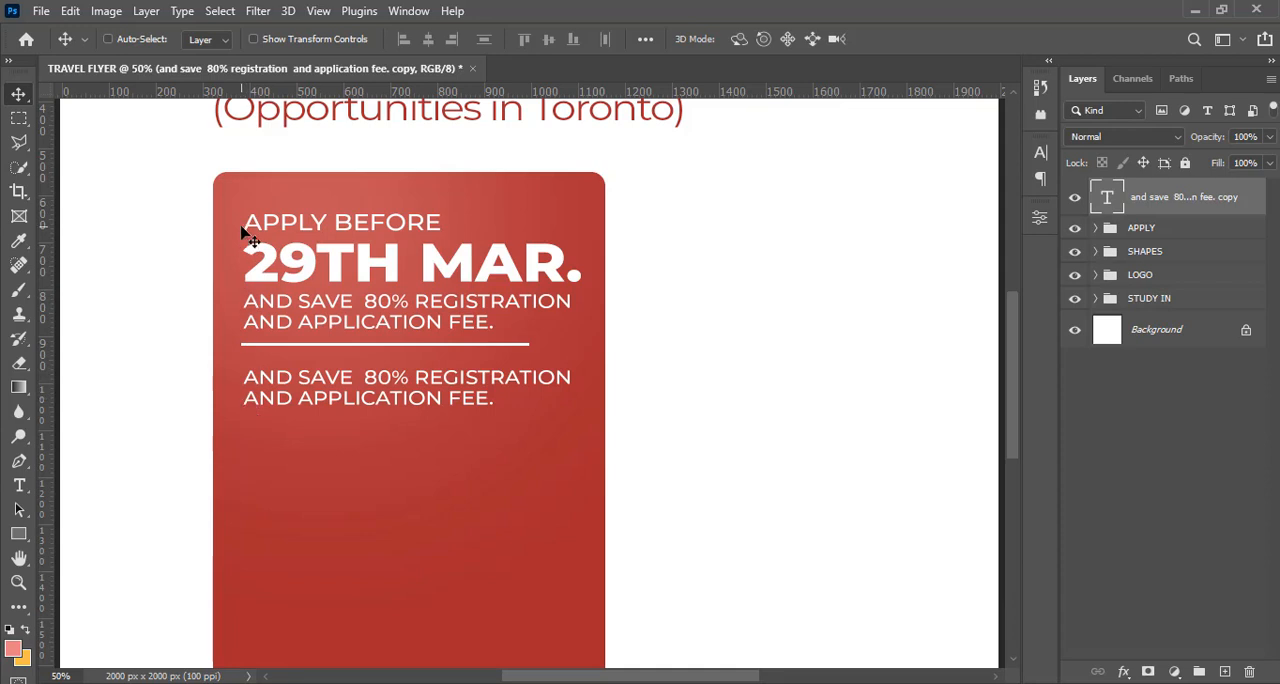
pyautogui.moveTo(241, 229); pyautogui.dragTo(241, 277)
pyautogui.hotkey('ctrl', 'z')
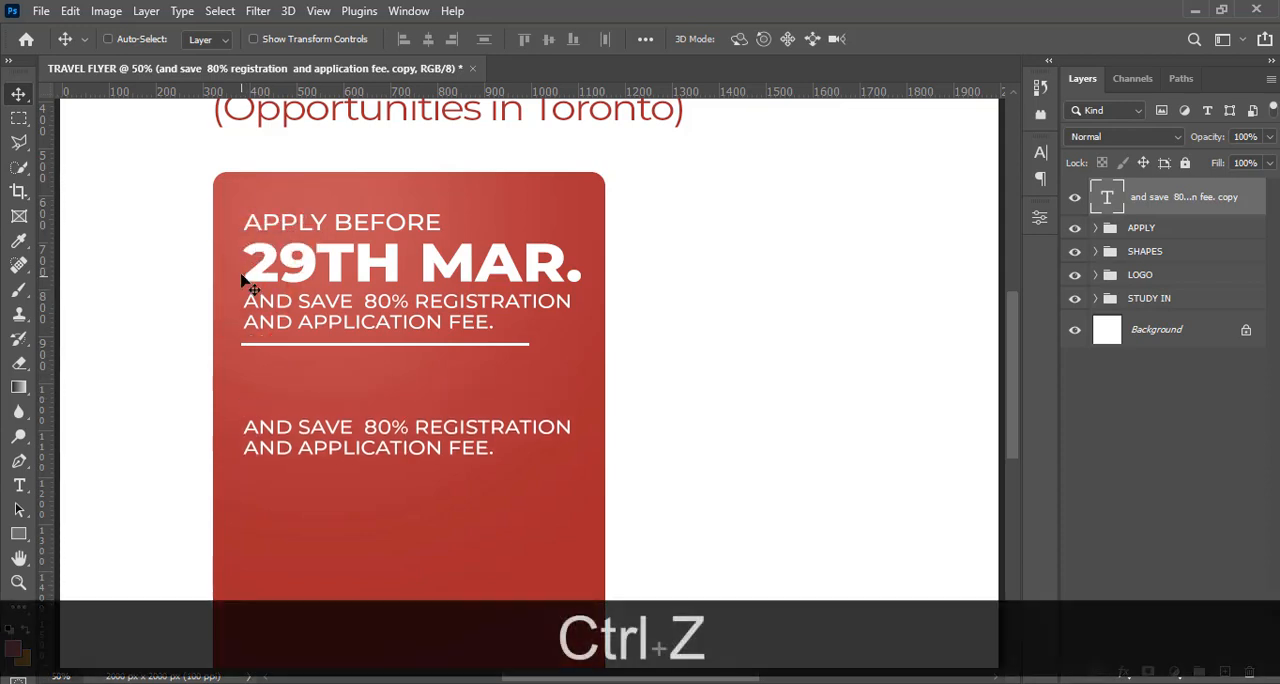
pyautogui.hotkey('ctrl', 'z')
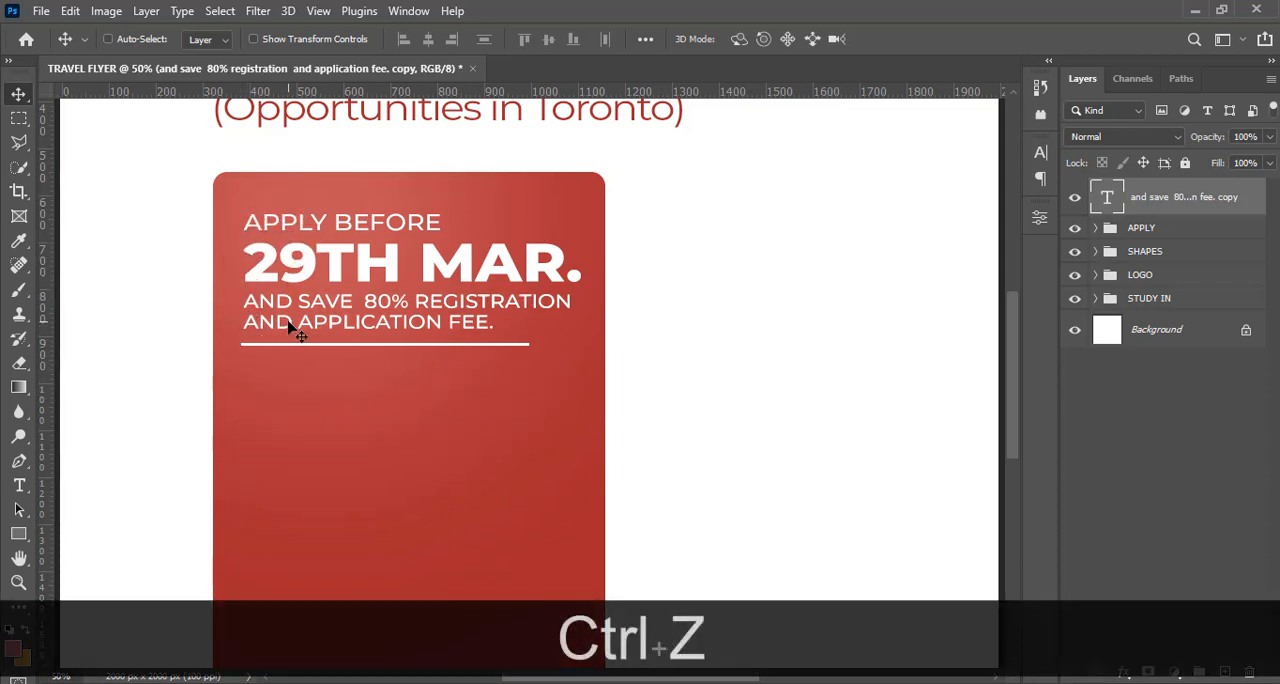
# Move the copied text just below the white line and replace its wording with "best opportunity" copied from 5.txt in Notepad
pyautogui.moveTo(287, 323); pyautogui.dragTo(287, 394)
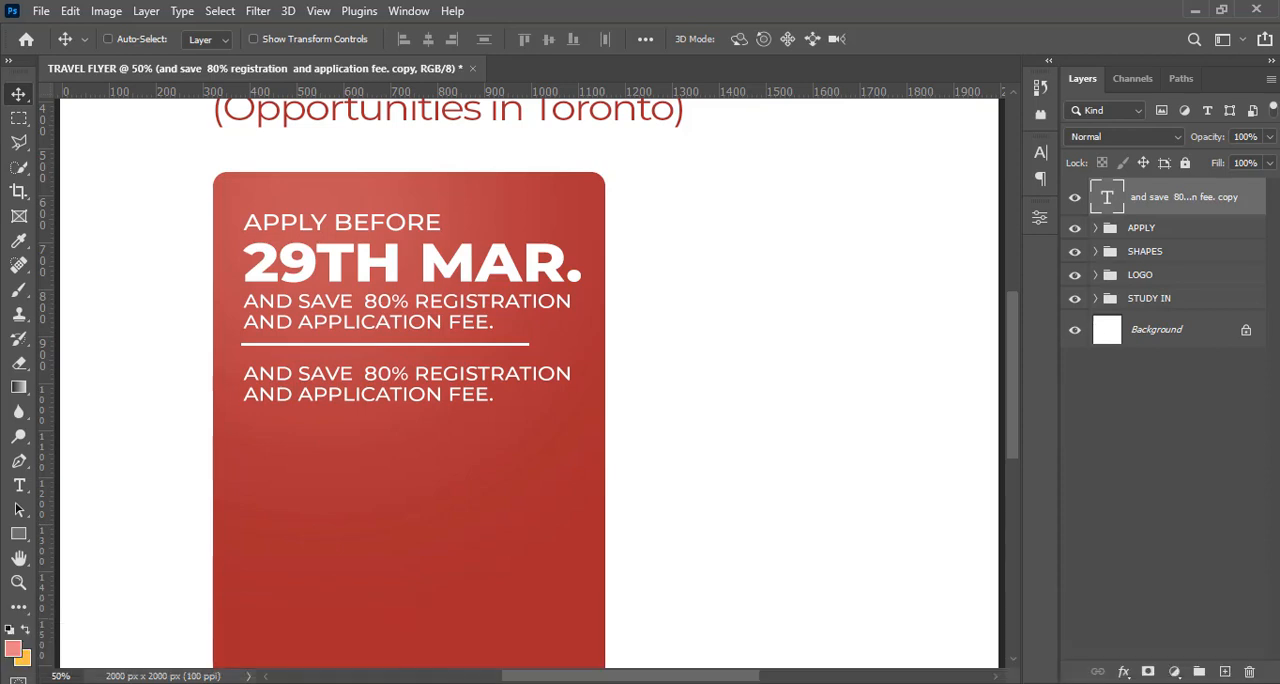
pyautogui.moveTo(478, 682)
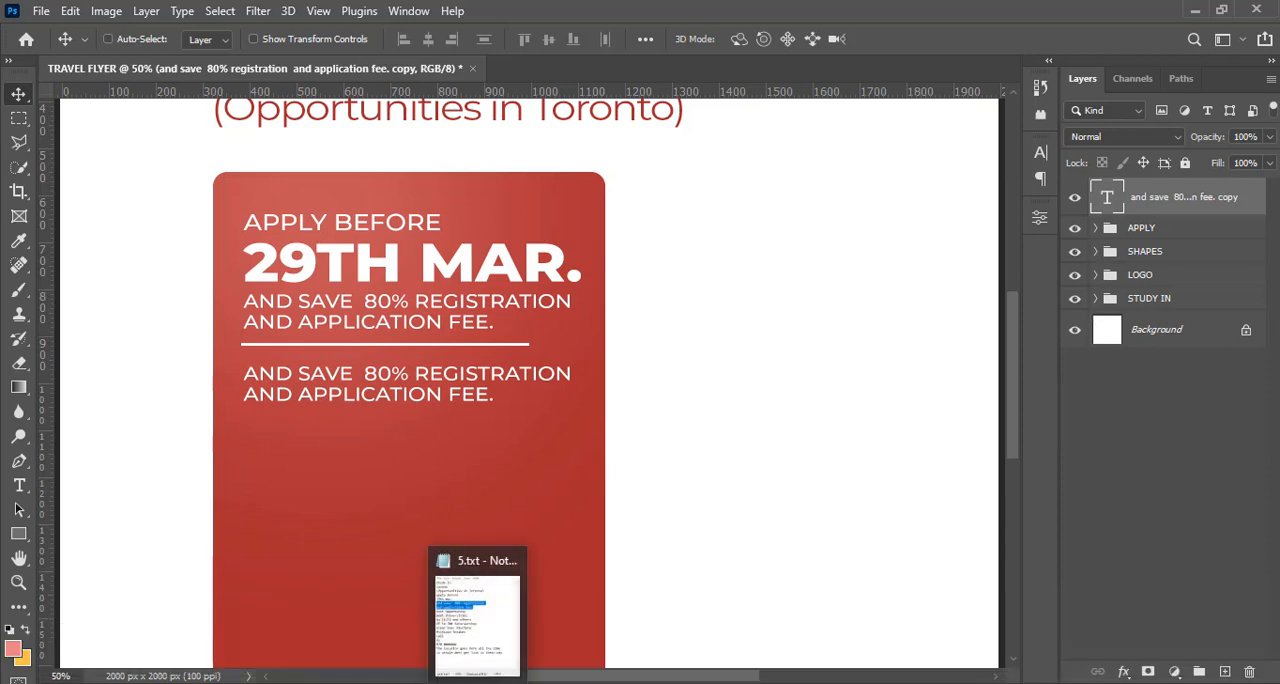
pyautogui.click(478, 682)
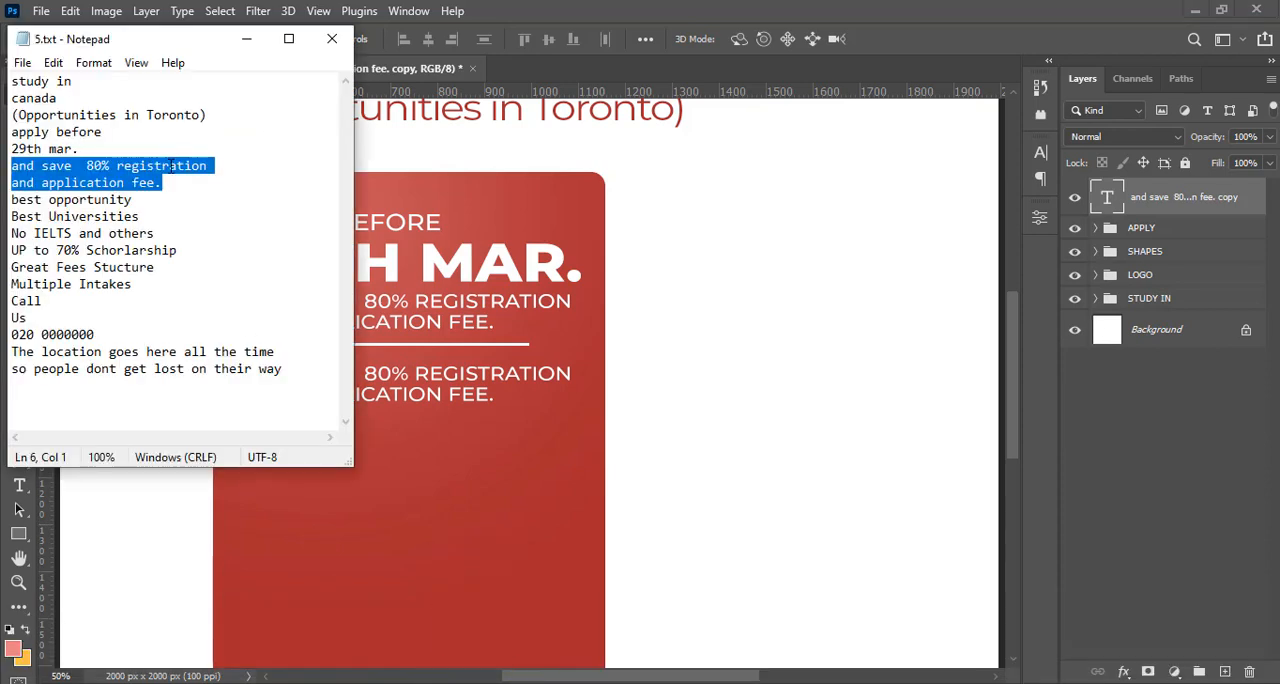
pyautogui.moveTo(146, 199); pyautogui.dragTo(16, 203)
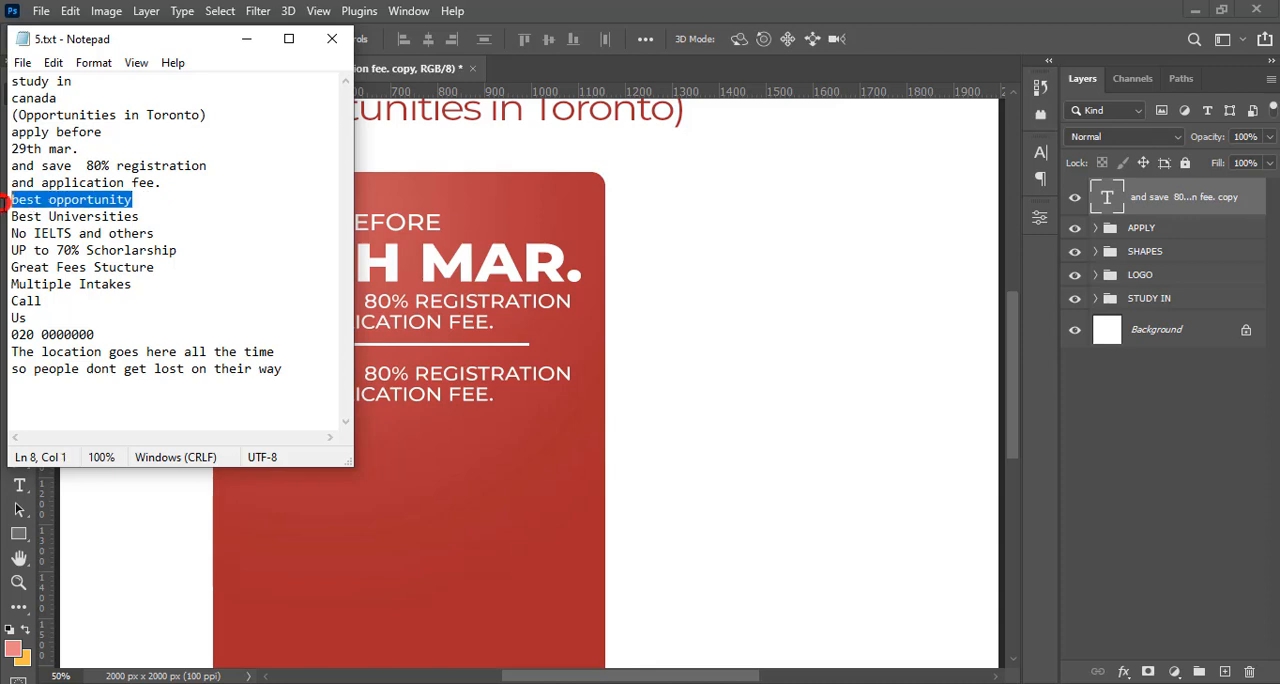
pyautogui.hotkey('ctrl', 'c')
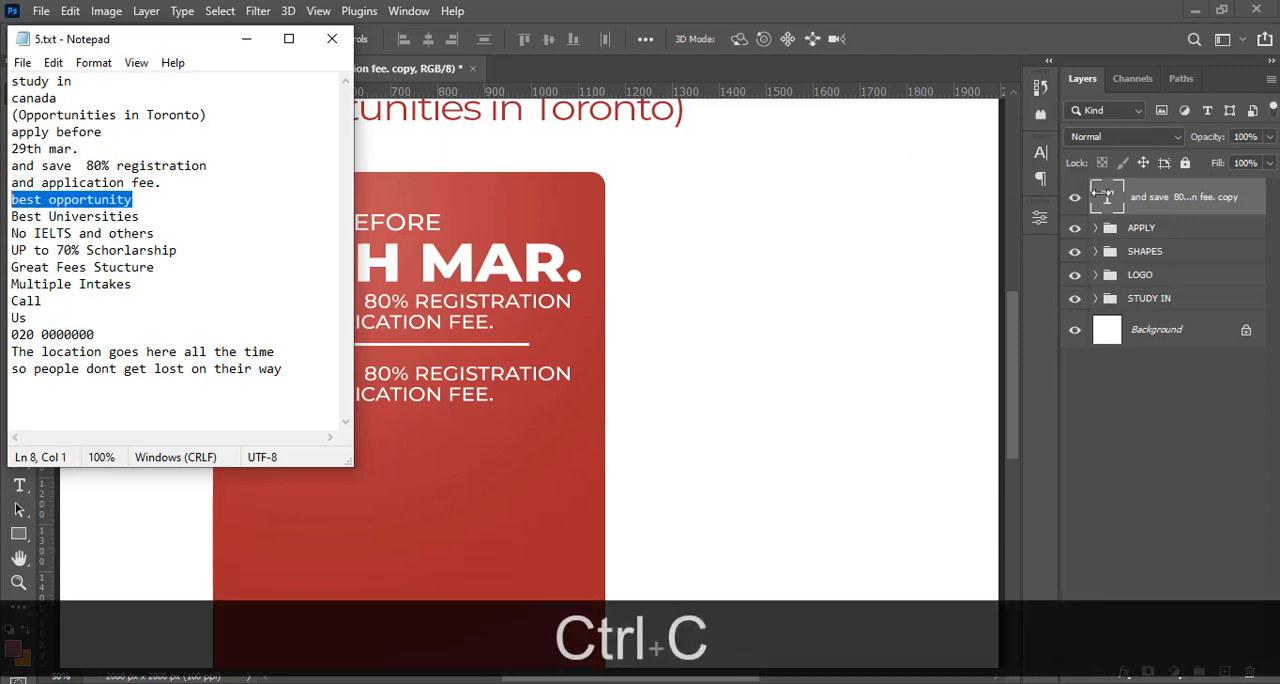
pyautogui.click(1104, 195)
pyautogui.doubleClick(1106, 197)
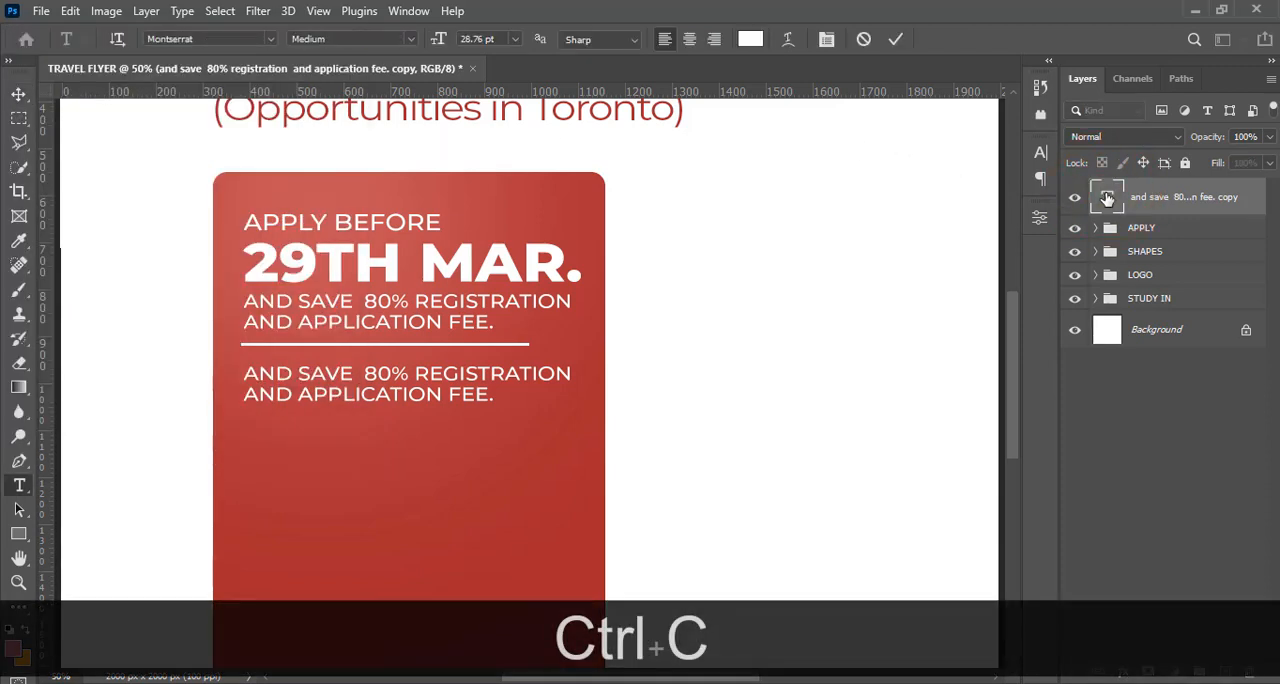
pyautogui.hotkey('ctrl', 'v')
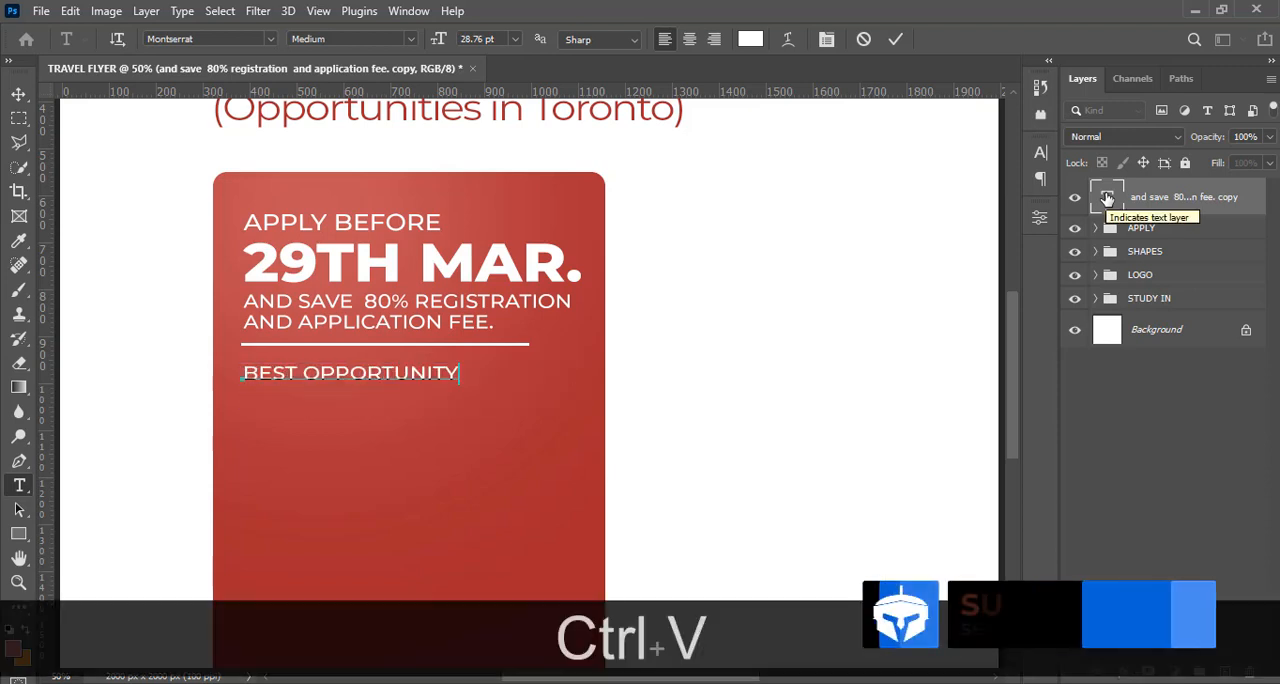
pyautogui.click(1076, 199)
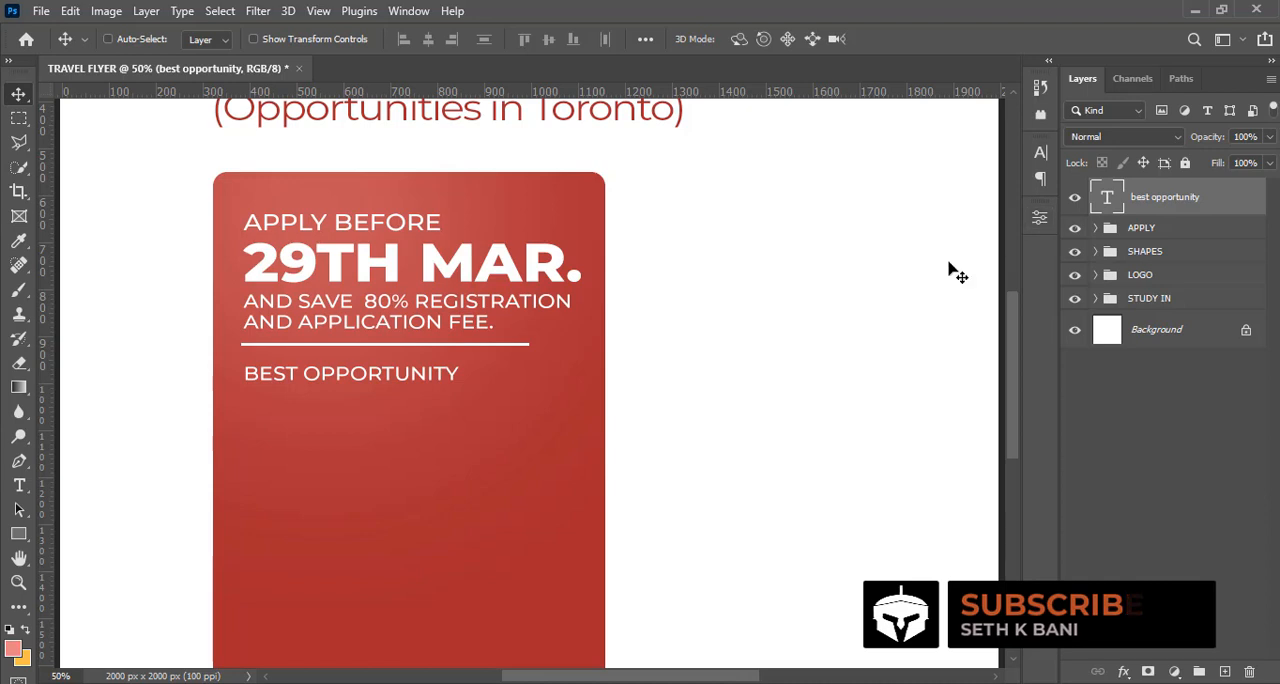
# With the guides shown, draw a rectangle about 552 x 68 px over the "best opportunity" text and move its layer beneath the text
pyautogui.hotkey('ctrl', 'h')
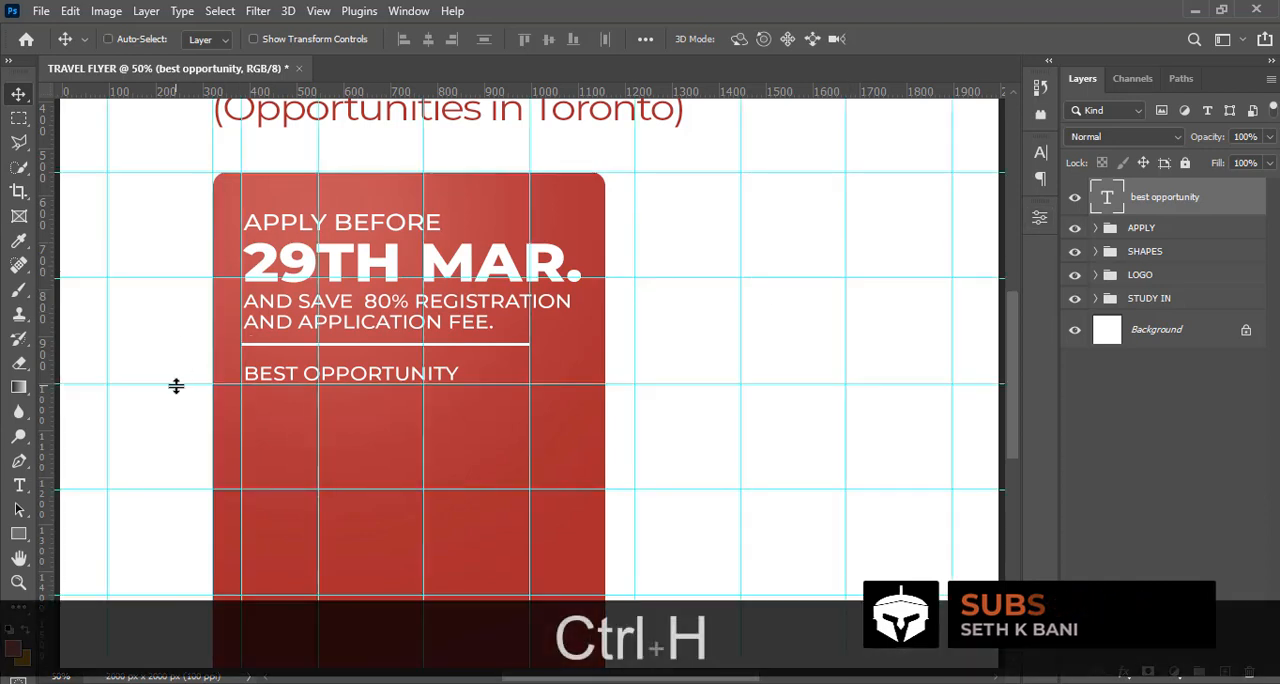
pyautogui.click(19, 533)
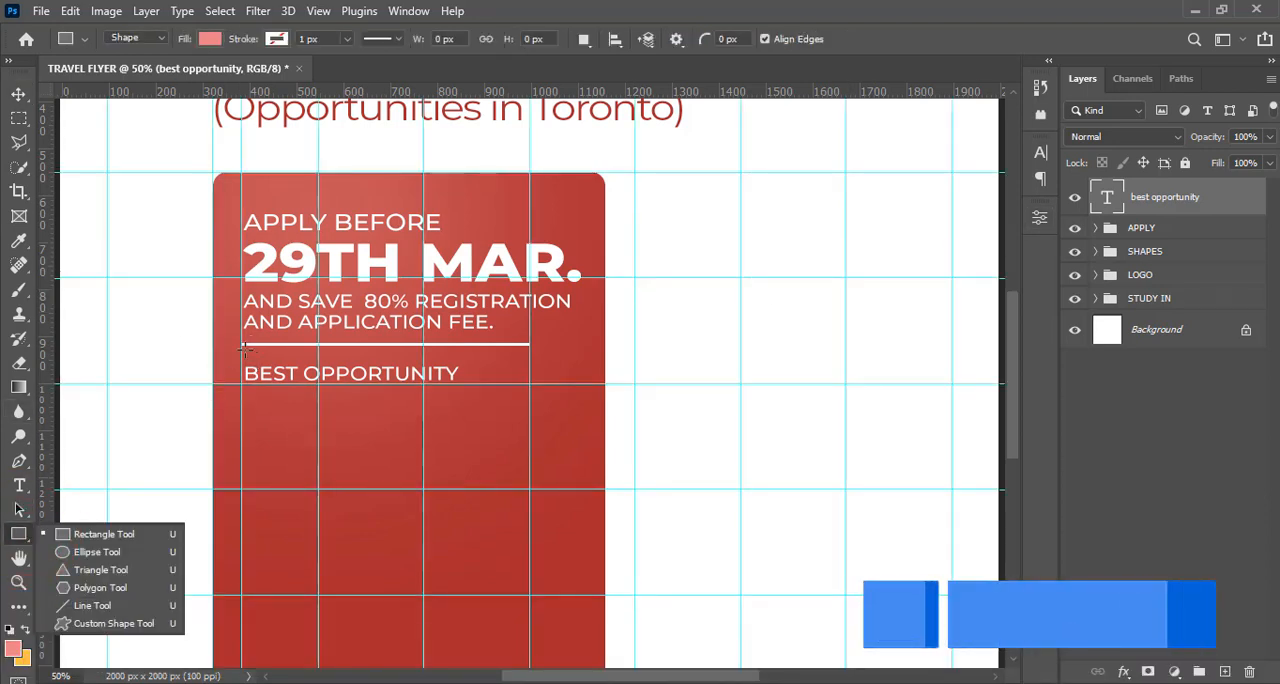
pyautogui.moveTo(242, 361); pyautogui.dragTo(500, 390)
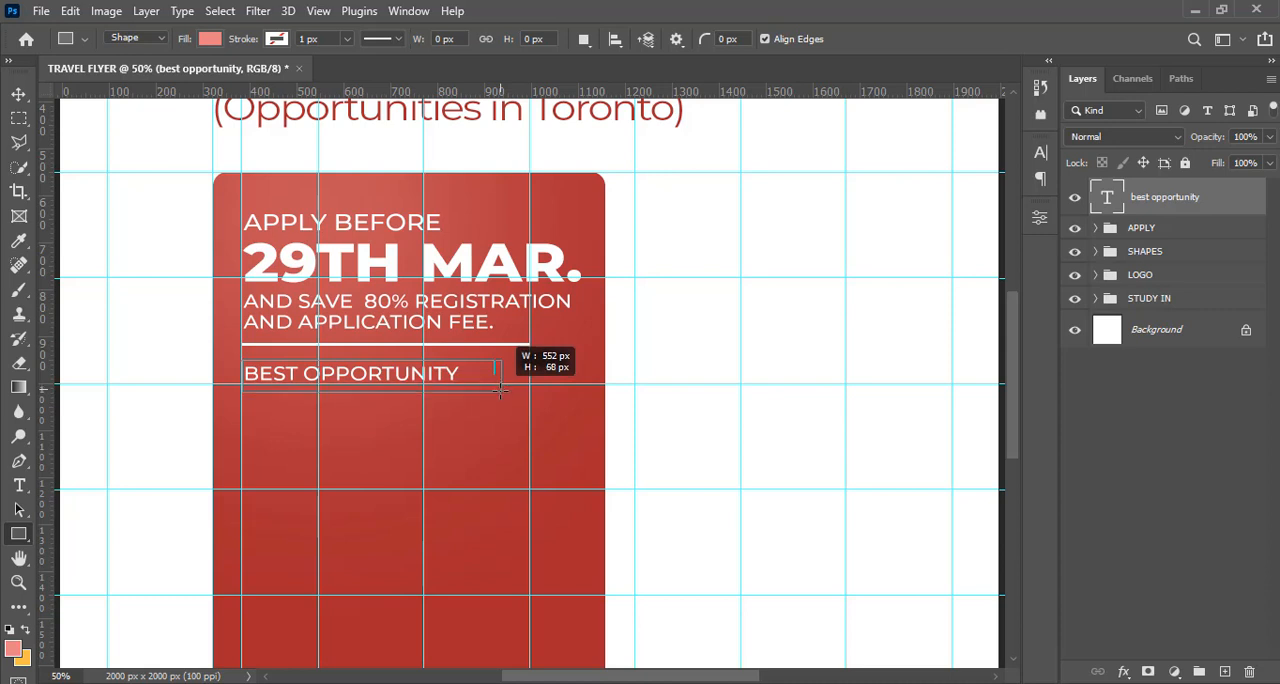
pyautogui.moveTo(500, 390); pyautogui.dragTo(500, 390)
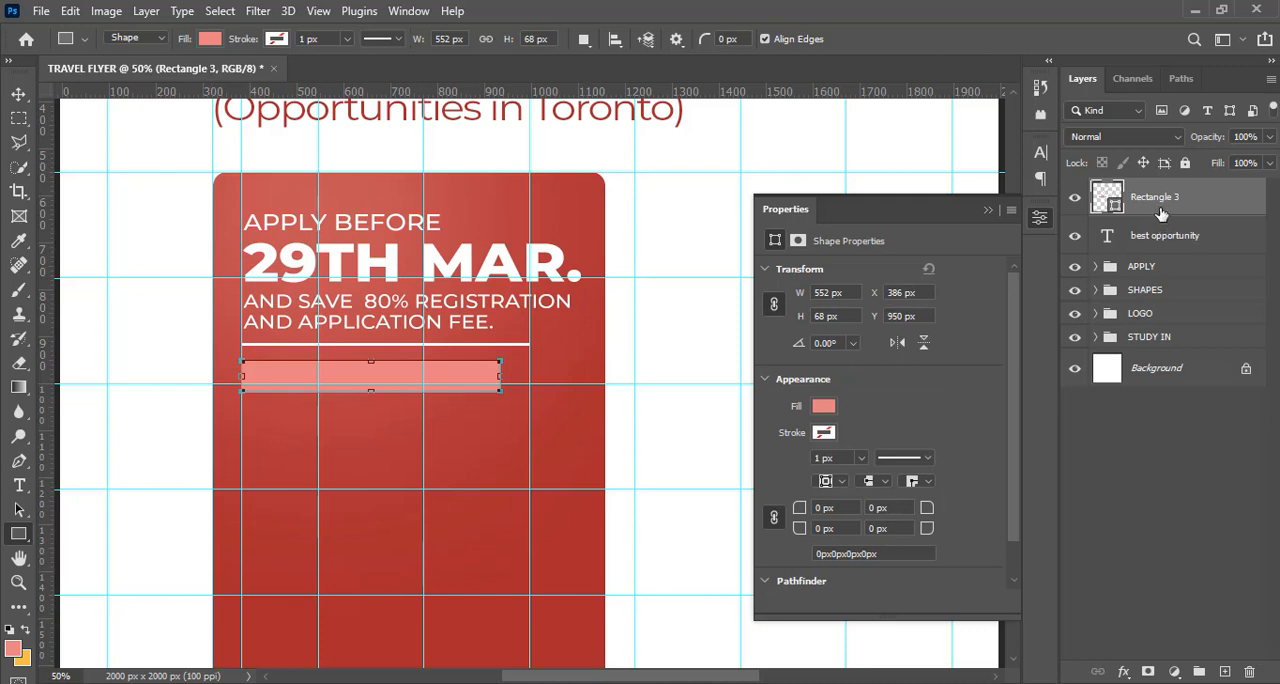
pyautogui.moveTo(1160, 214); pyautogui.dragTo(1157, 244)
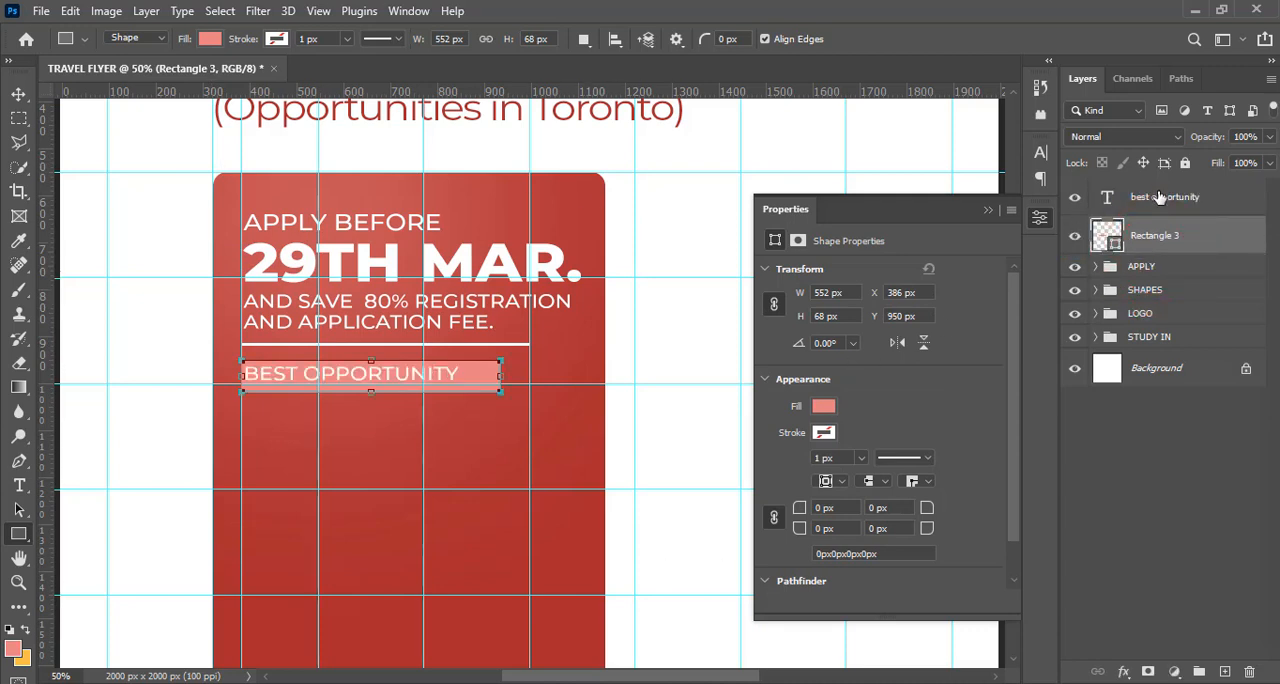
# Fill the rectangle behind the "best opportunity" text with yellow #EEC931
pyautogui.doubleClick(1108, 243)
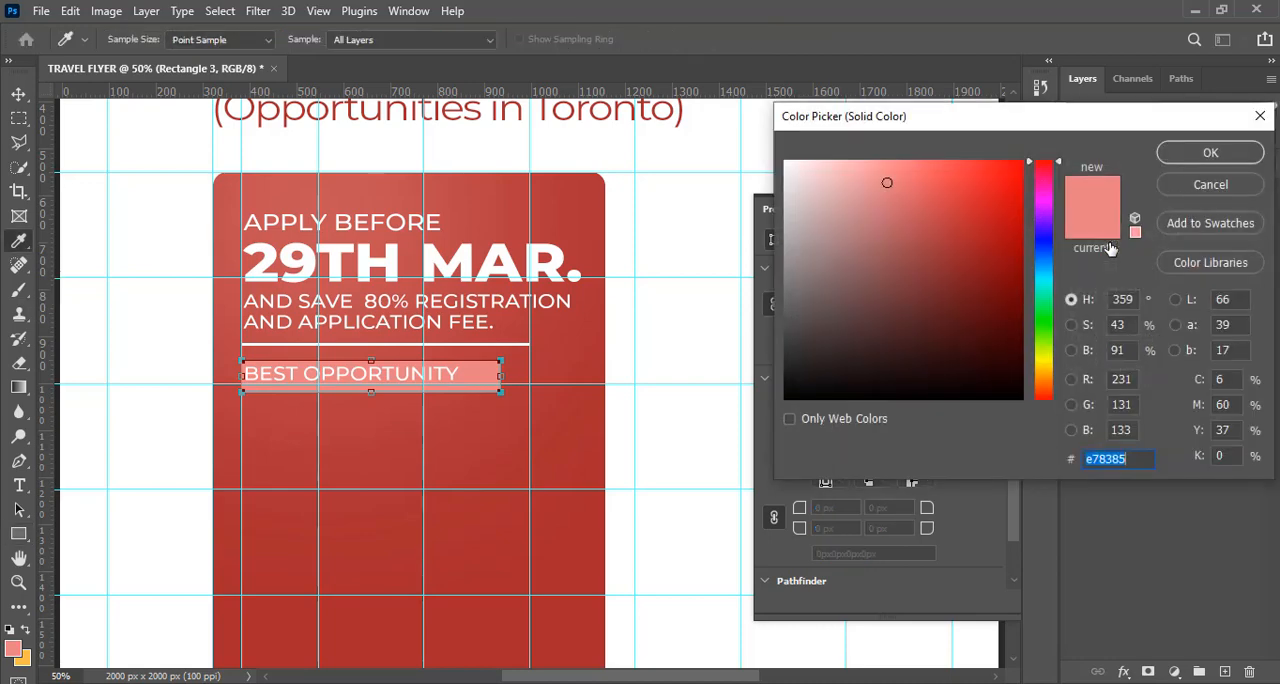
pyautogui.write('E')
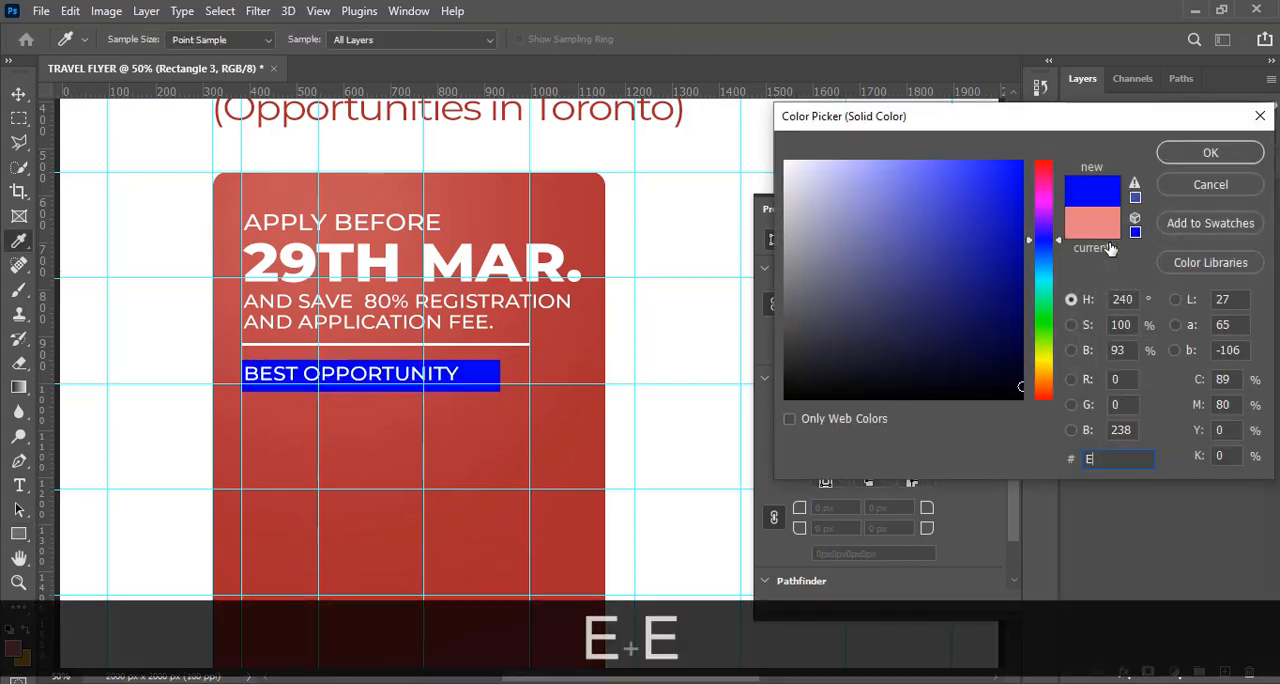
pyautogui.write('EC9')
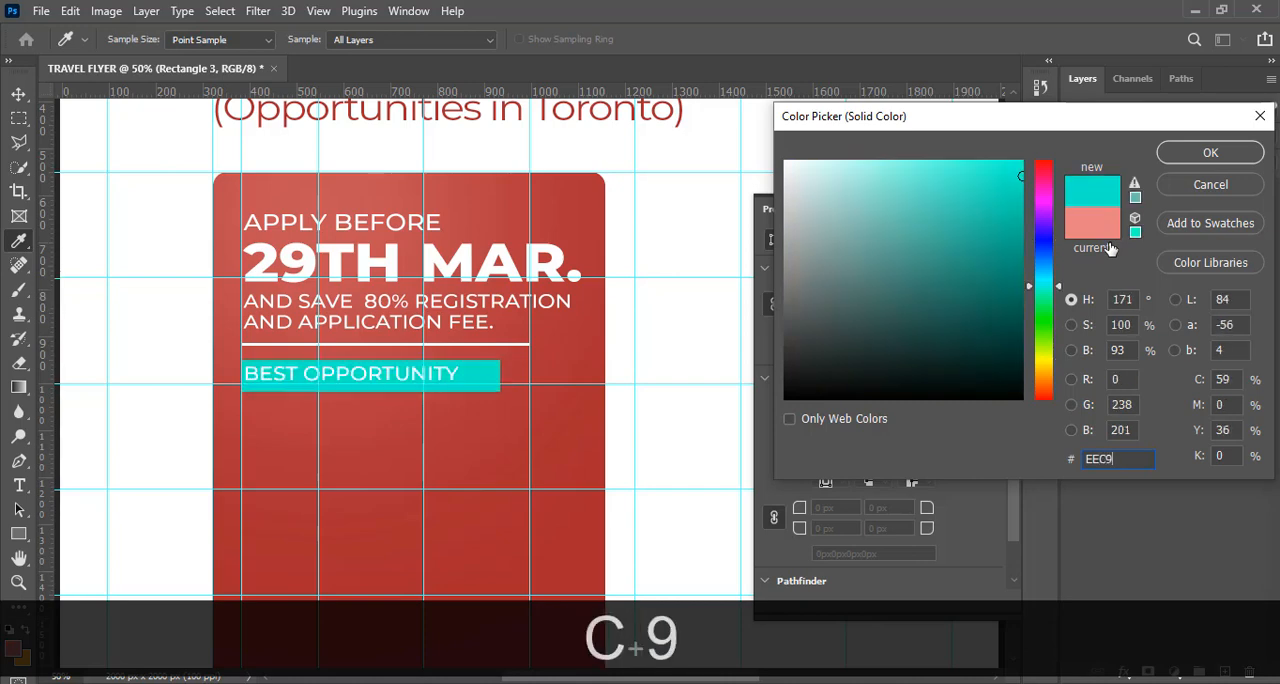
pyautogui.write('31')
pyautogui.press('Return')
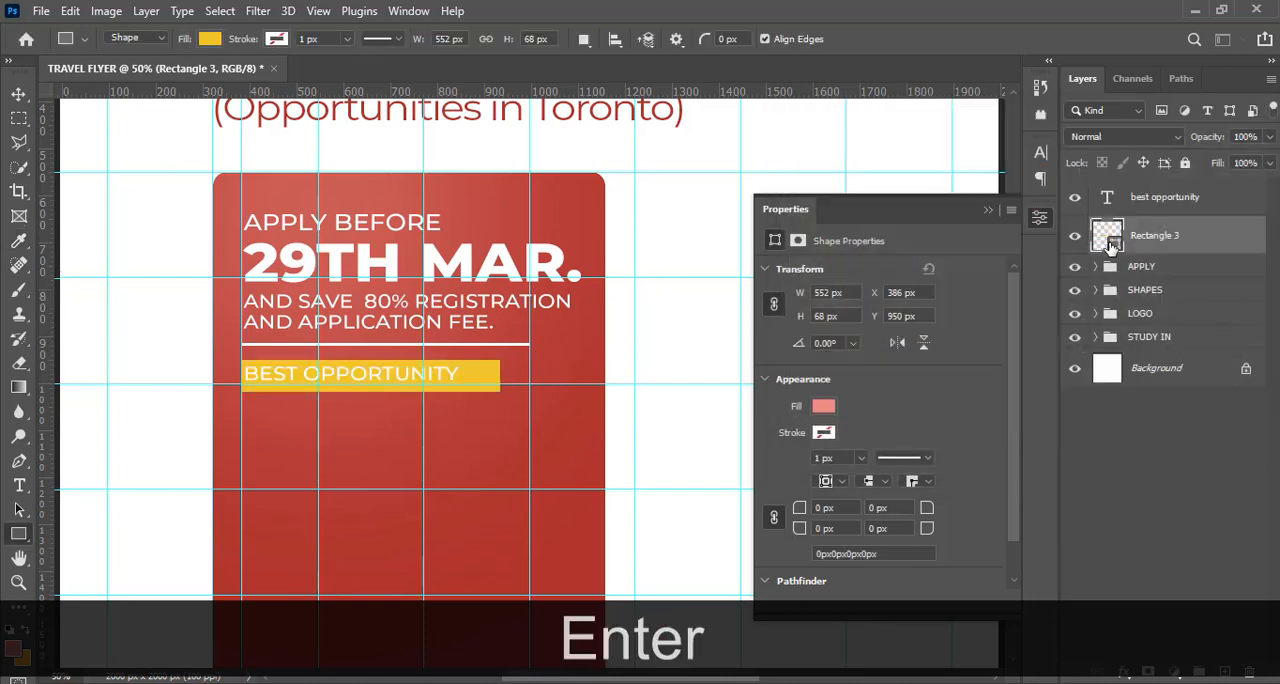
pyautogui.click(1160, 200)
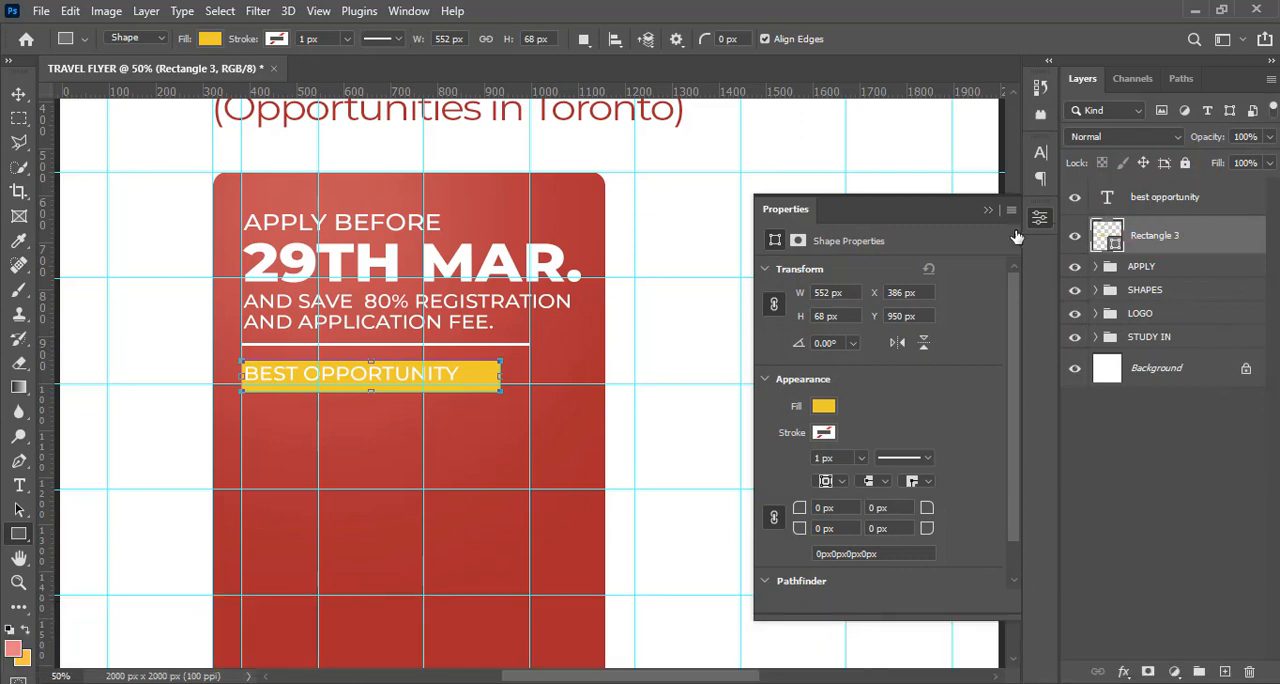
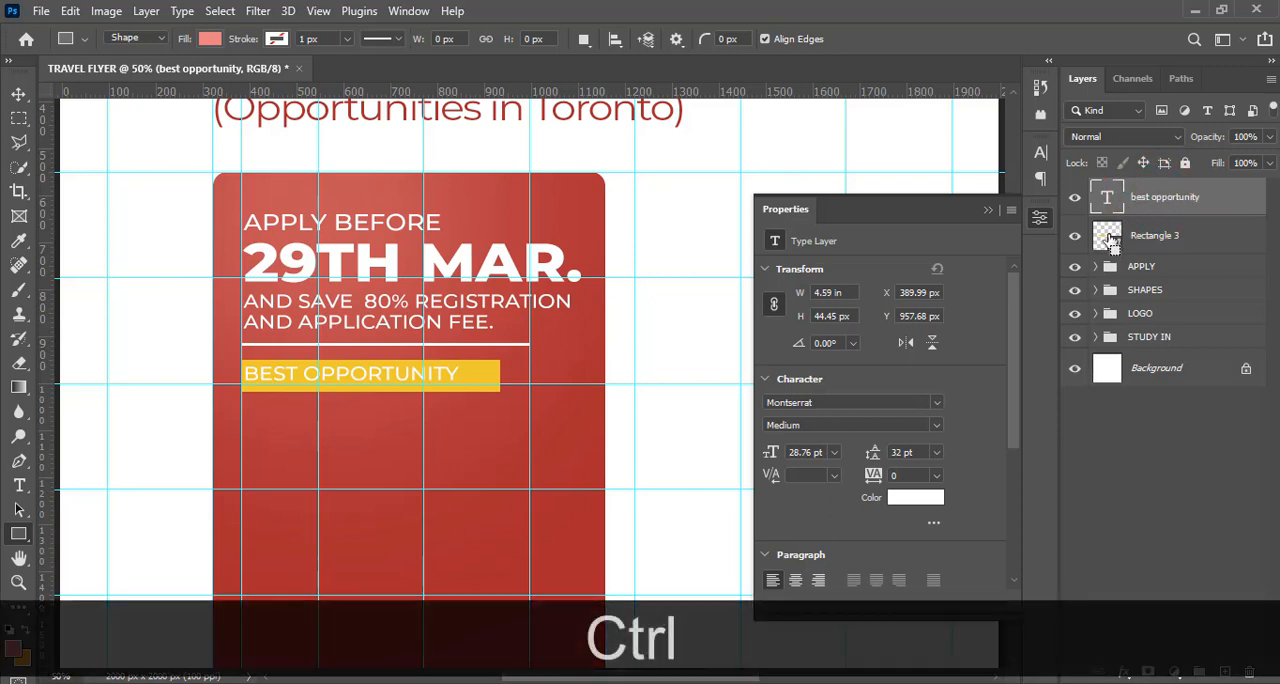
# Centre the "best opportunity" text horizontally and vertically within the yellow rectangle, using the rectangle's outline as the selection, and deselect
pyautogui.keyDown('ctrl'); pyautogui.click(1108, 238); pyautogui.keyUp('ctrl')
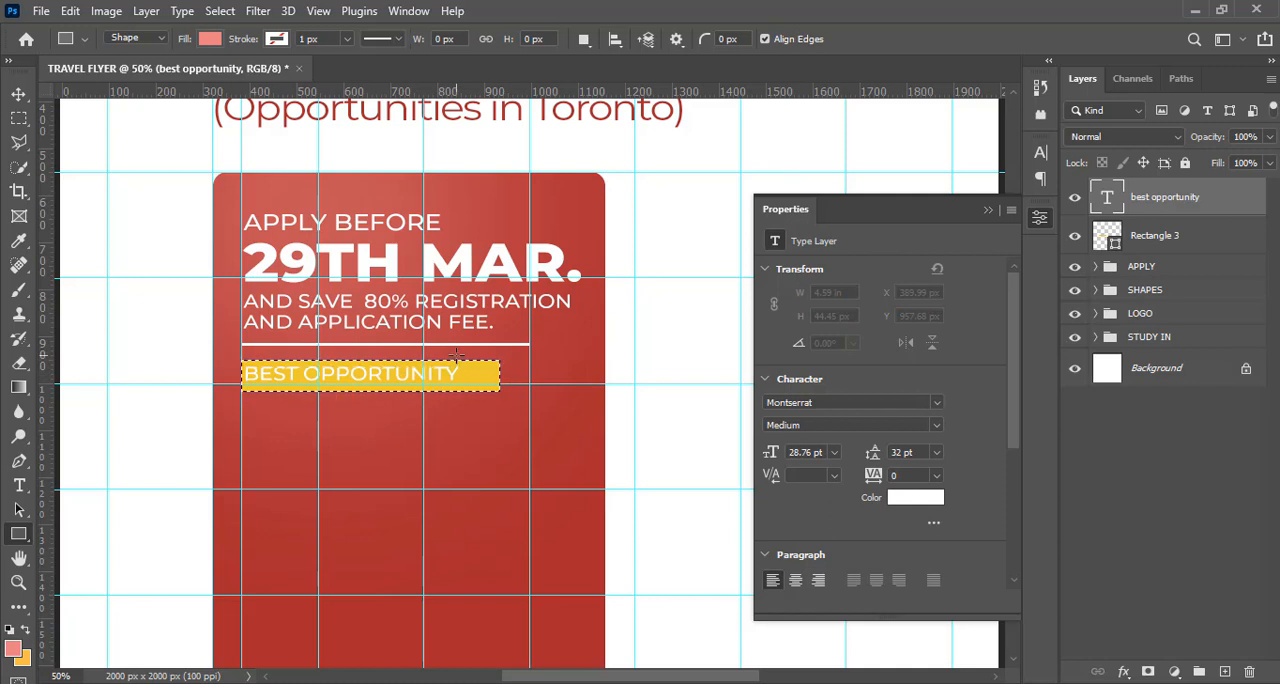
pyautogui.click(18, 96)
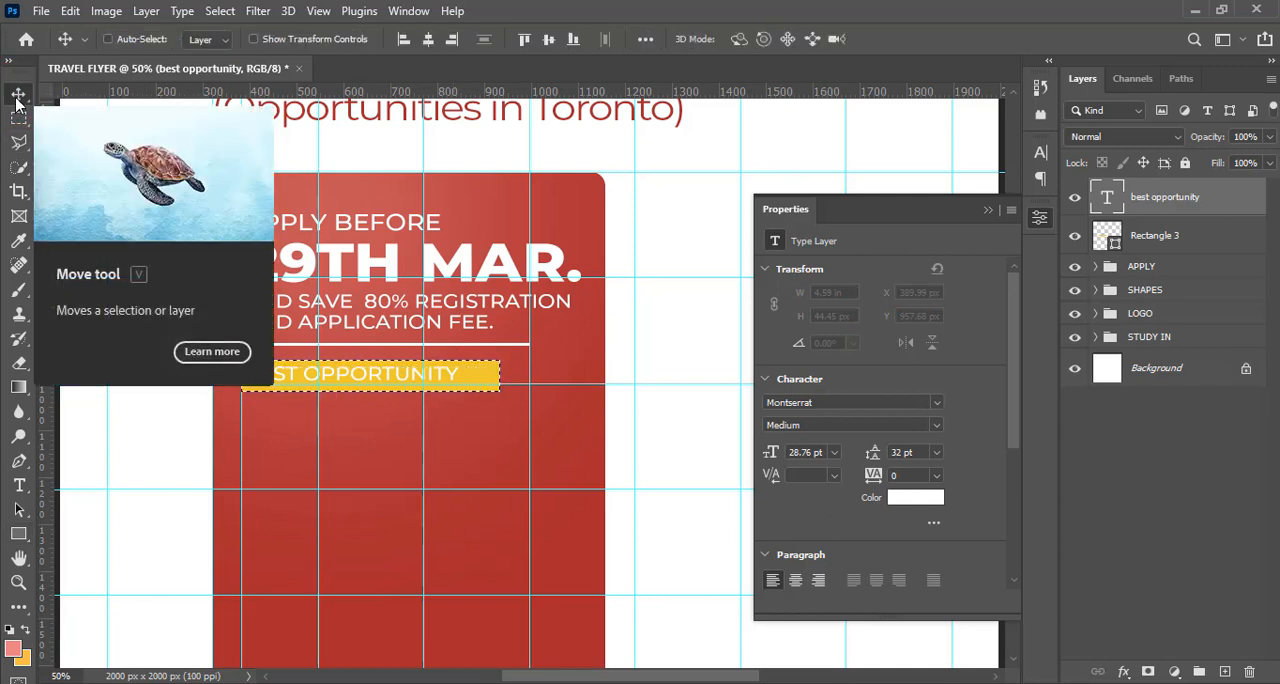
pyautogui.rightClick(18, 96)
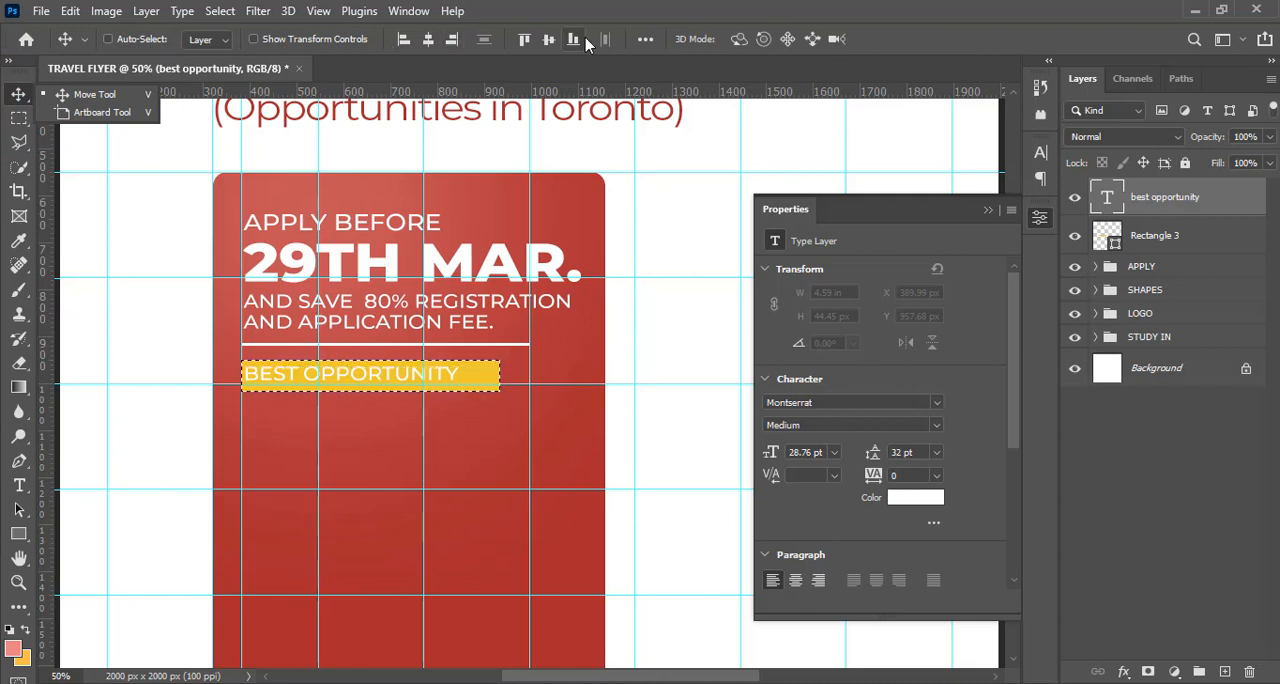
pyautogui.click(430, 46)
pyautogui.click(430, 44)
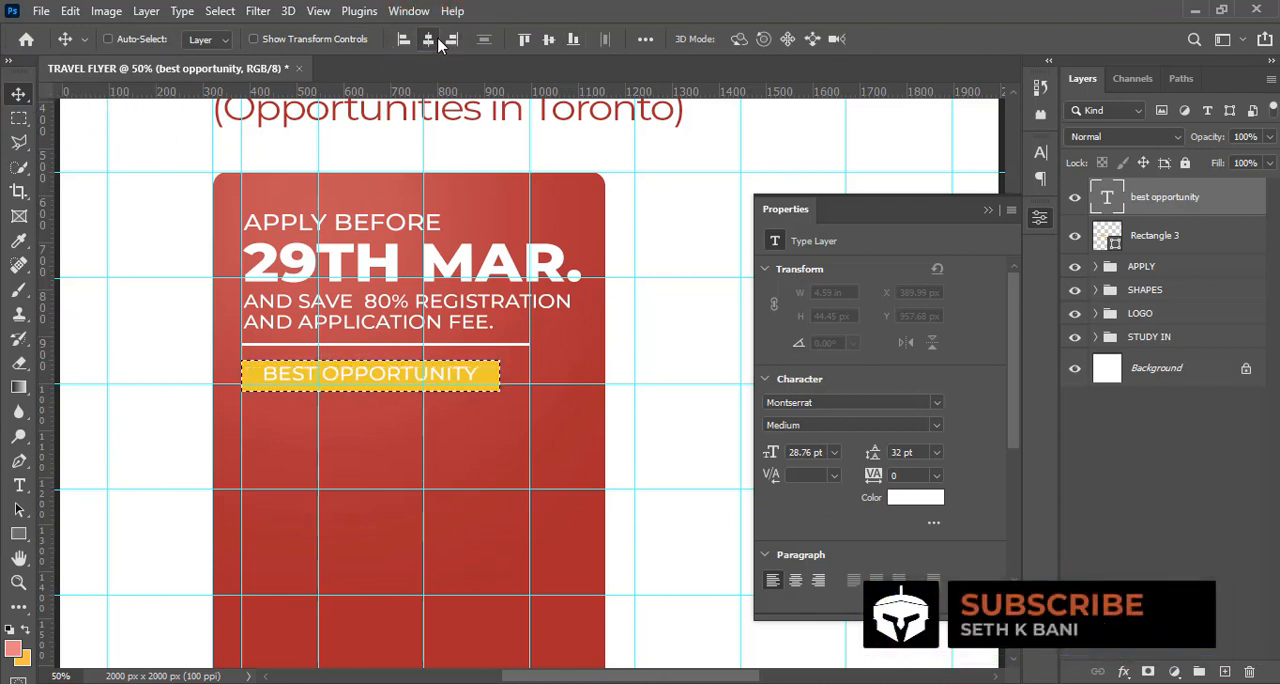
pyautogui.click(549, 40)
pyautogui.click(549, 41)
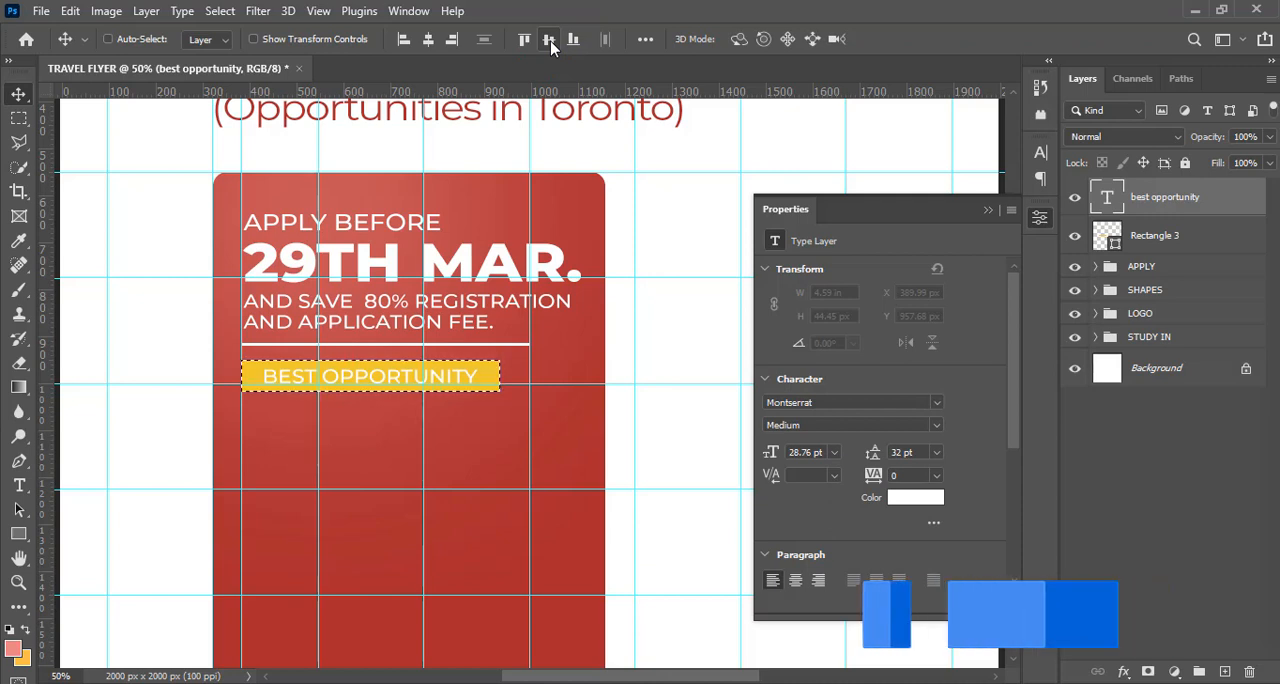
pyautogui.hotkey('ctrl', 'd')
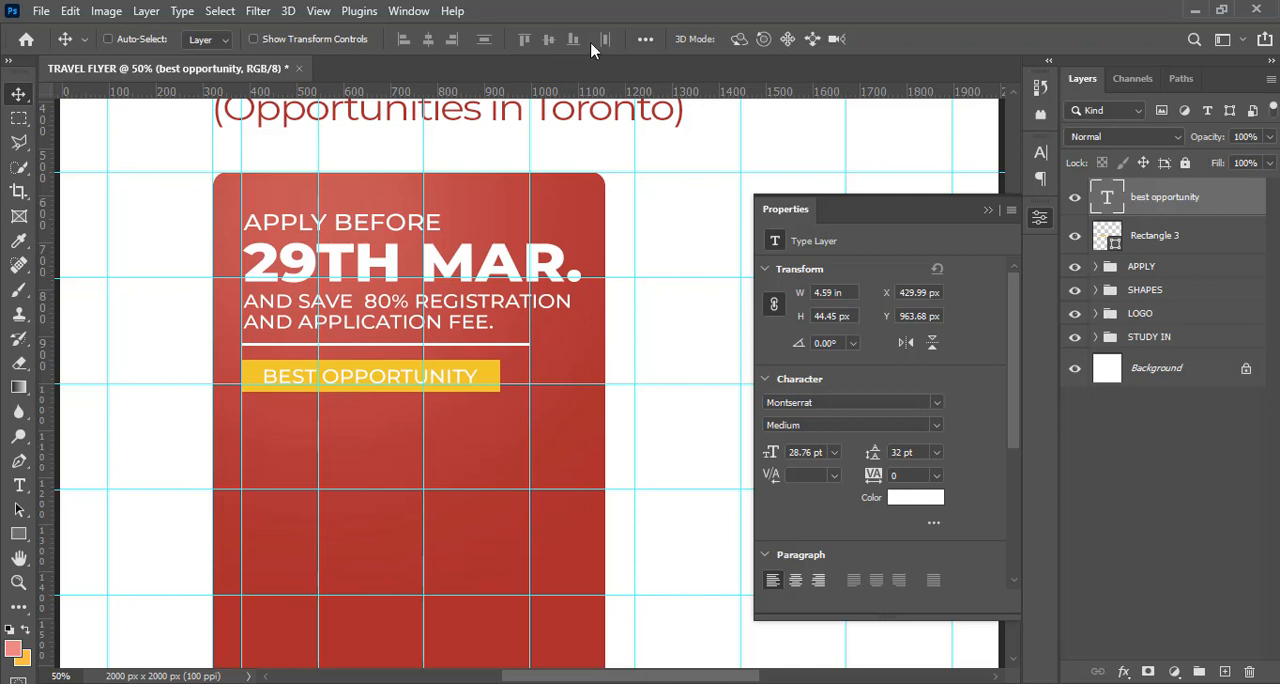
# Set the "best opportunity" text colour to black #000000
pyautogui.click(1039, 153)
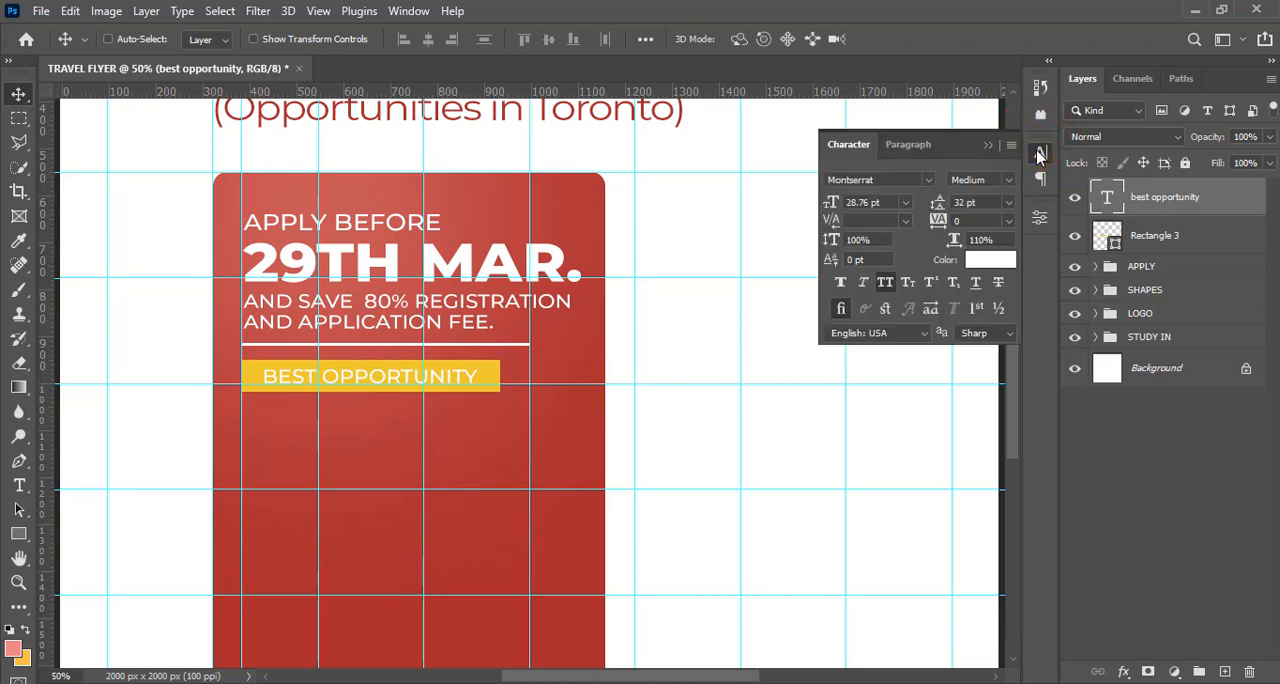
pyautogui.click(982, 262)
pyautogui.click(802, 380)
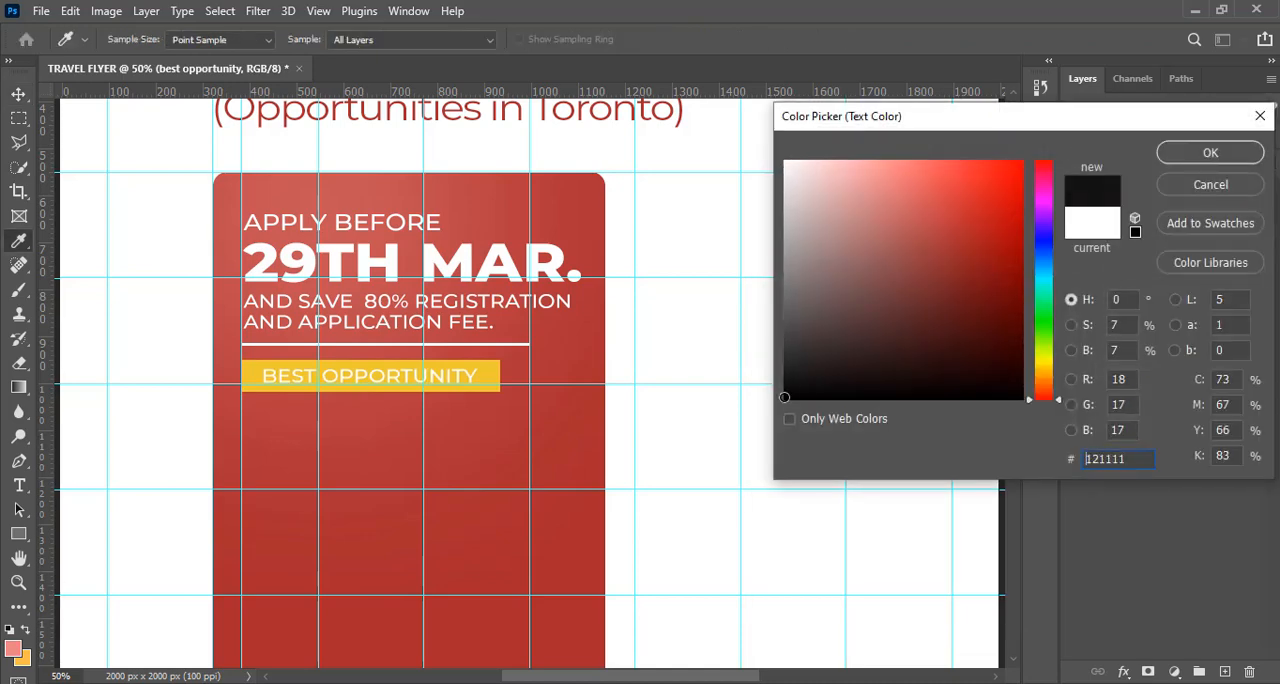
pyautogui.moveTo(784, 398); pyautogui.dragTo(749, 432)
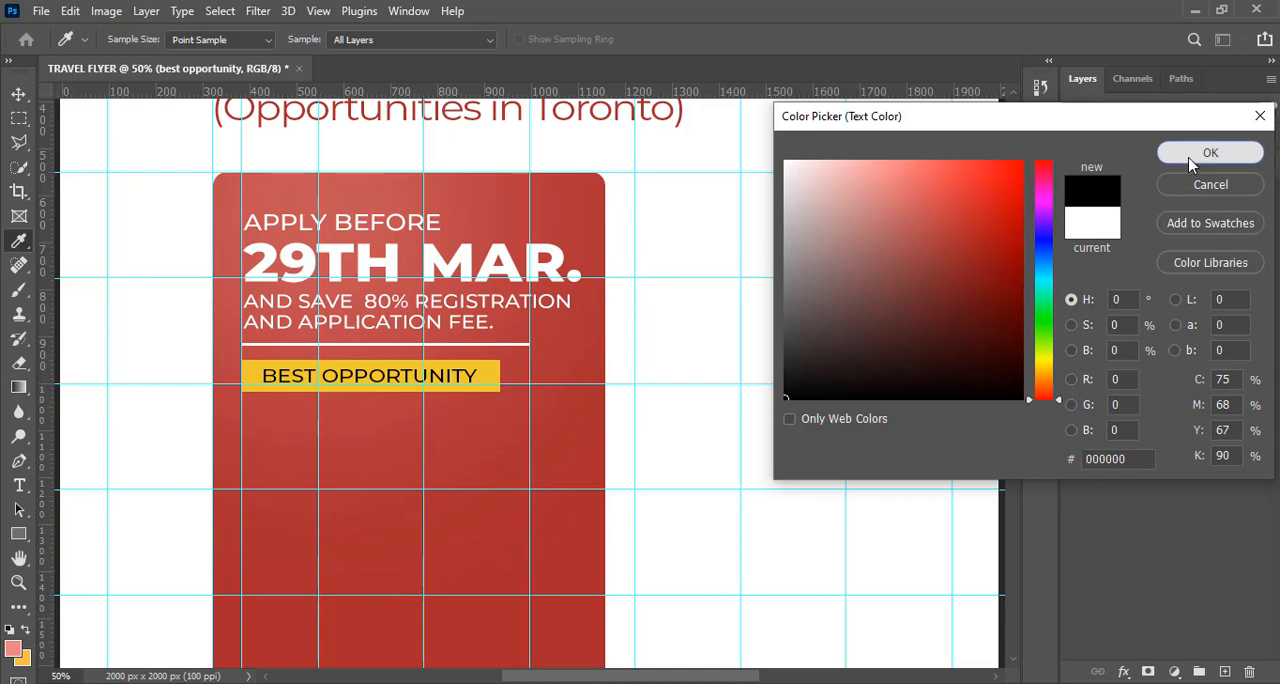
pyautogui.click(1190, 160)
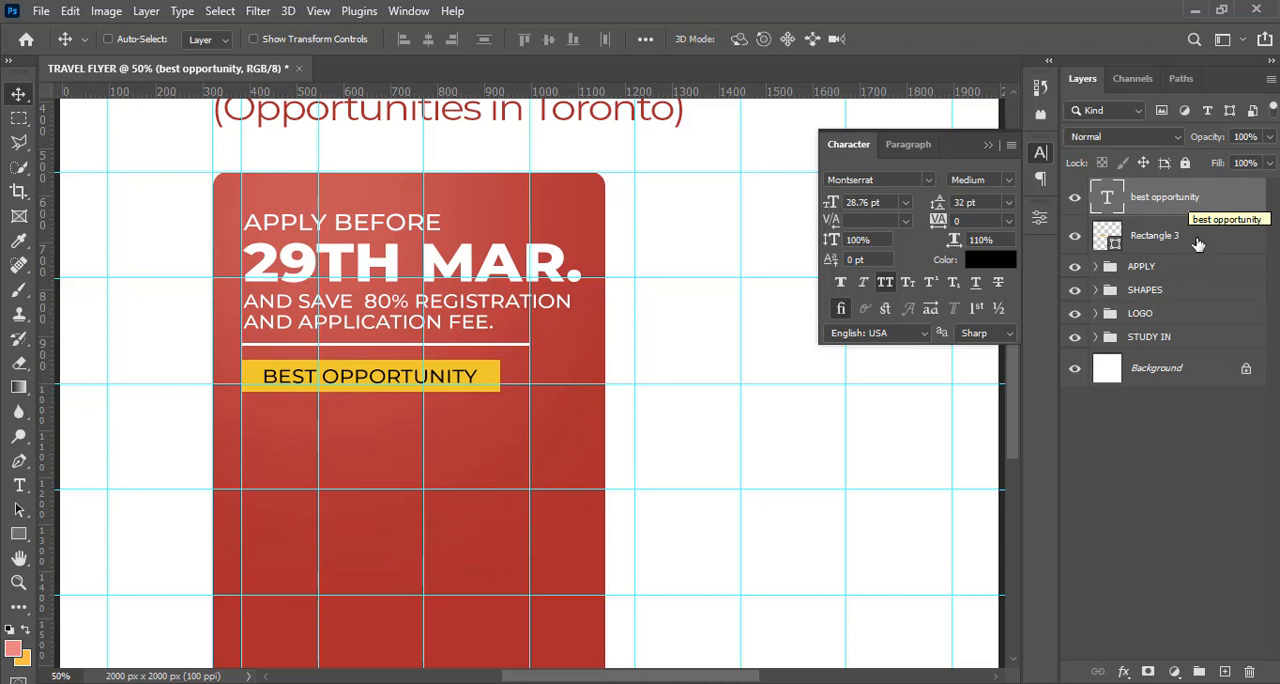
pyautogui.click(986, 144)
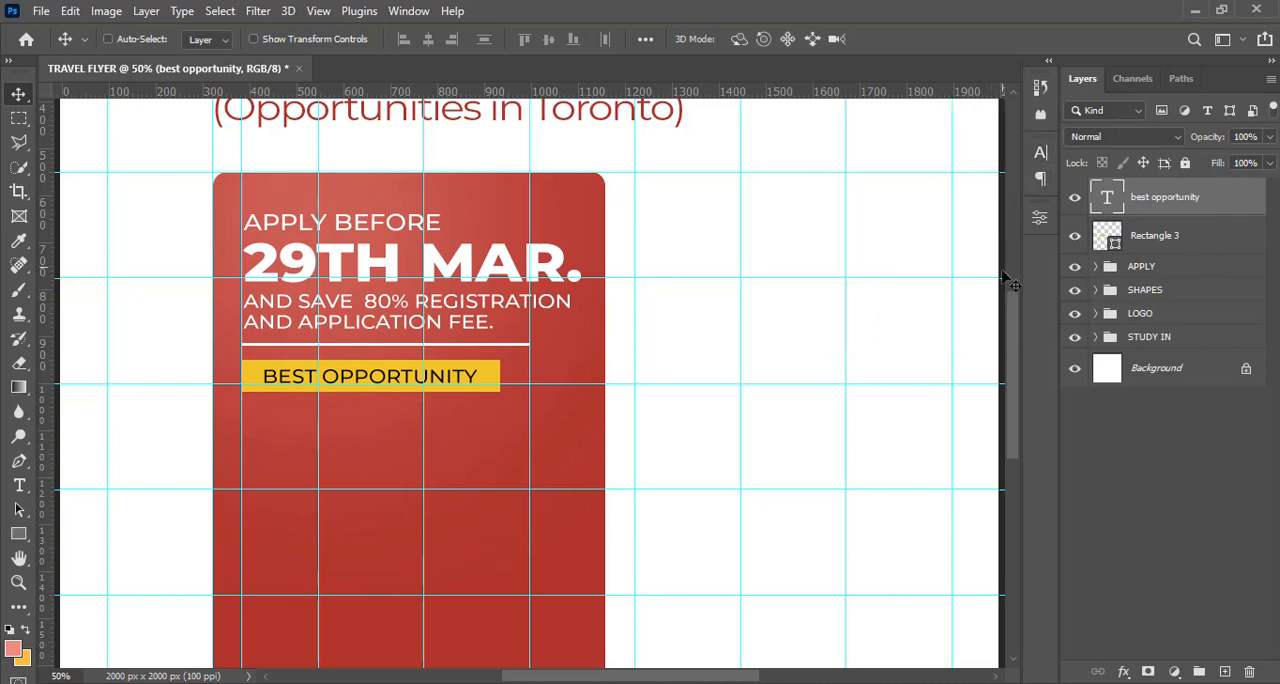
# Set the "best opportunity" text to the Montserrat ExtraBold style
pyautogui.moveTo(1012, 304)
pyautogui.mouseDown()
pyautogui.moveTo(1012, 345)
pyautogui.moveTo(1008, 335)
pyautogui.mouseUp()
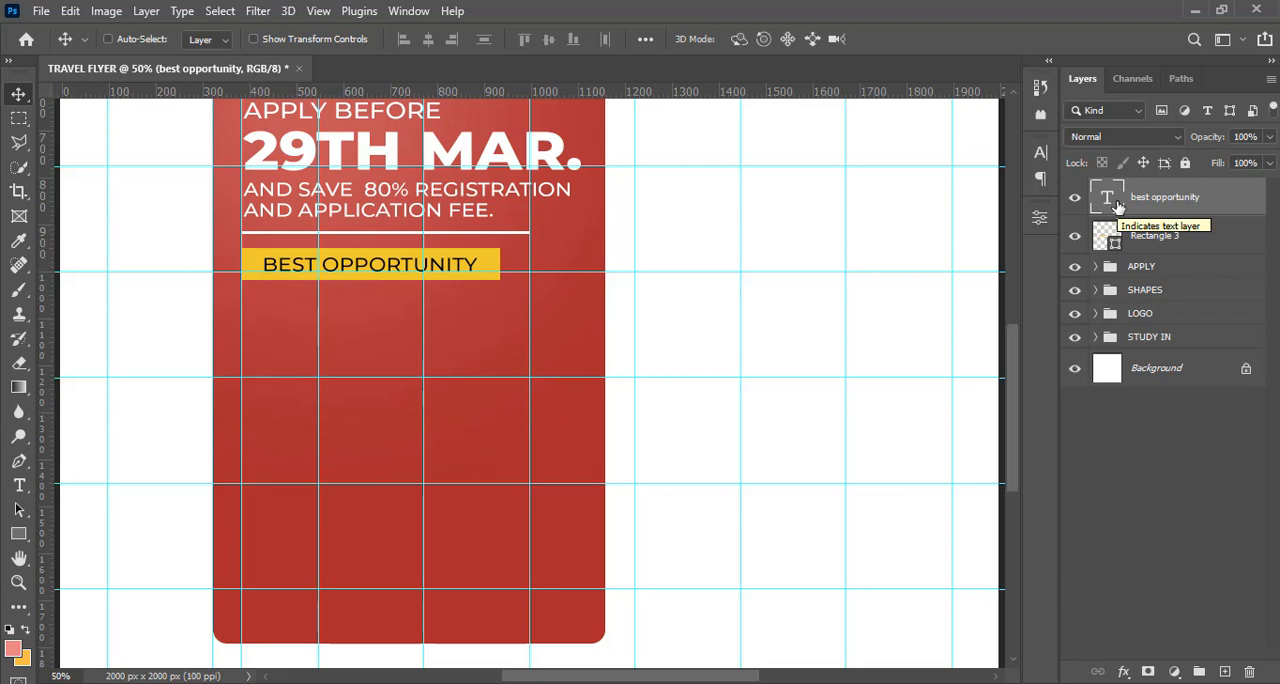
pyautogui.click(1040, 155)
pyautogui.click(1006, 182)
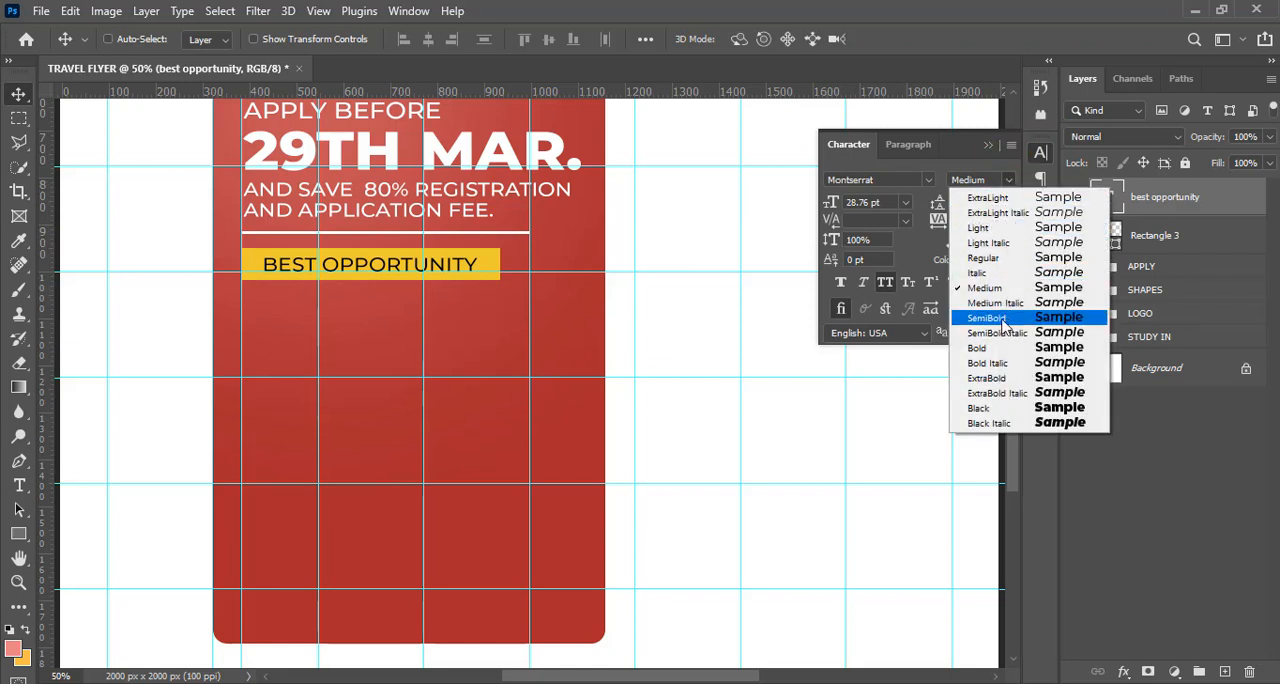
pyautogui.click(990, 378)
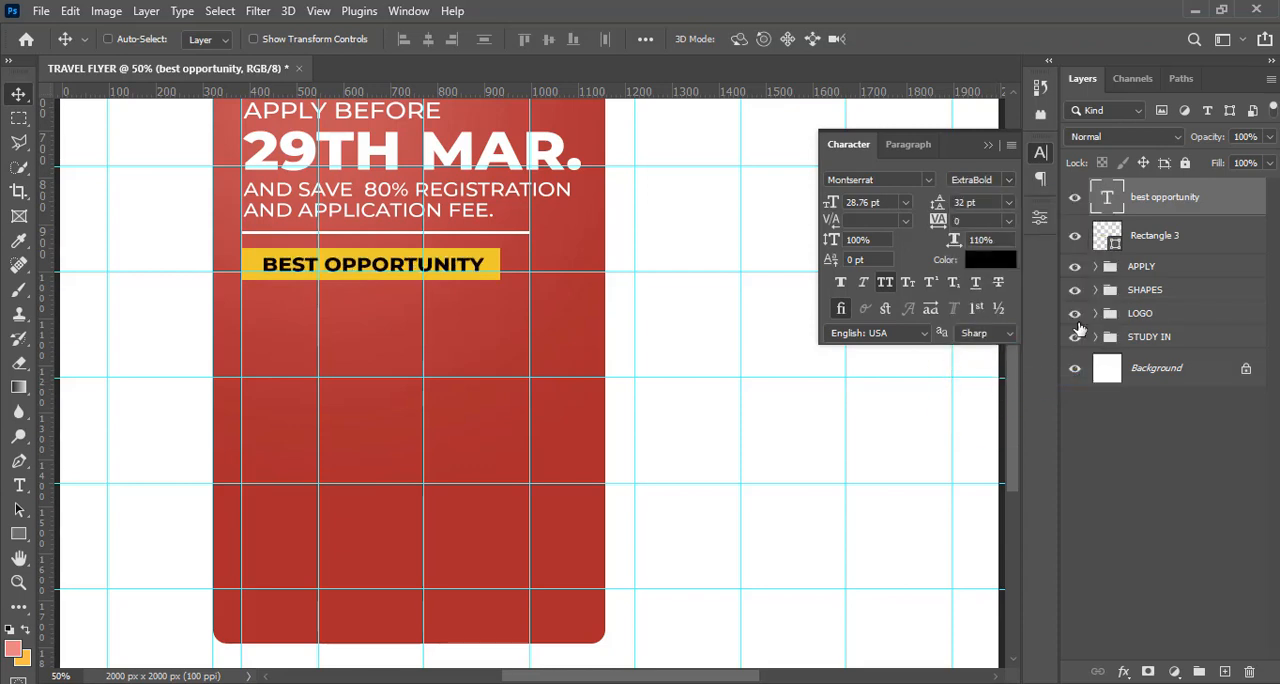
# Realign the ExtraBold "best opportunity" text to the centre of the yellow rectangle in both directions and clear the selection
pyautogui.press('ctrl')
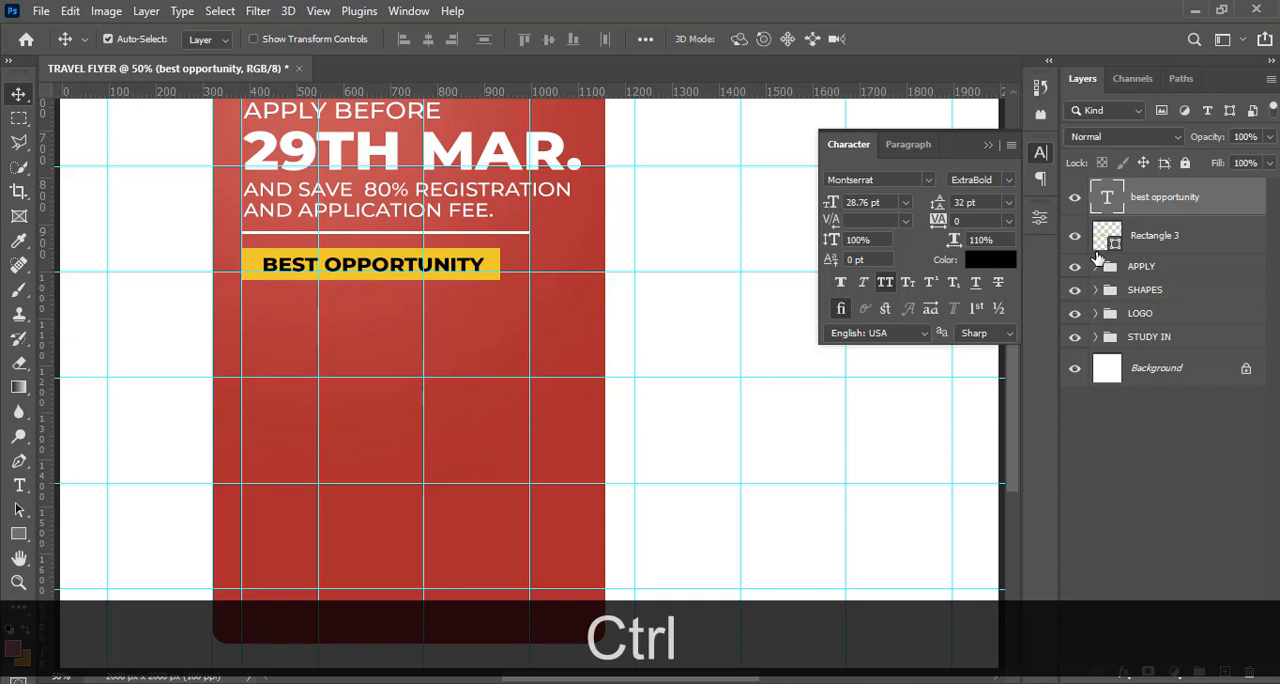
pyautogui.press('ctrl')
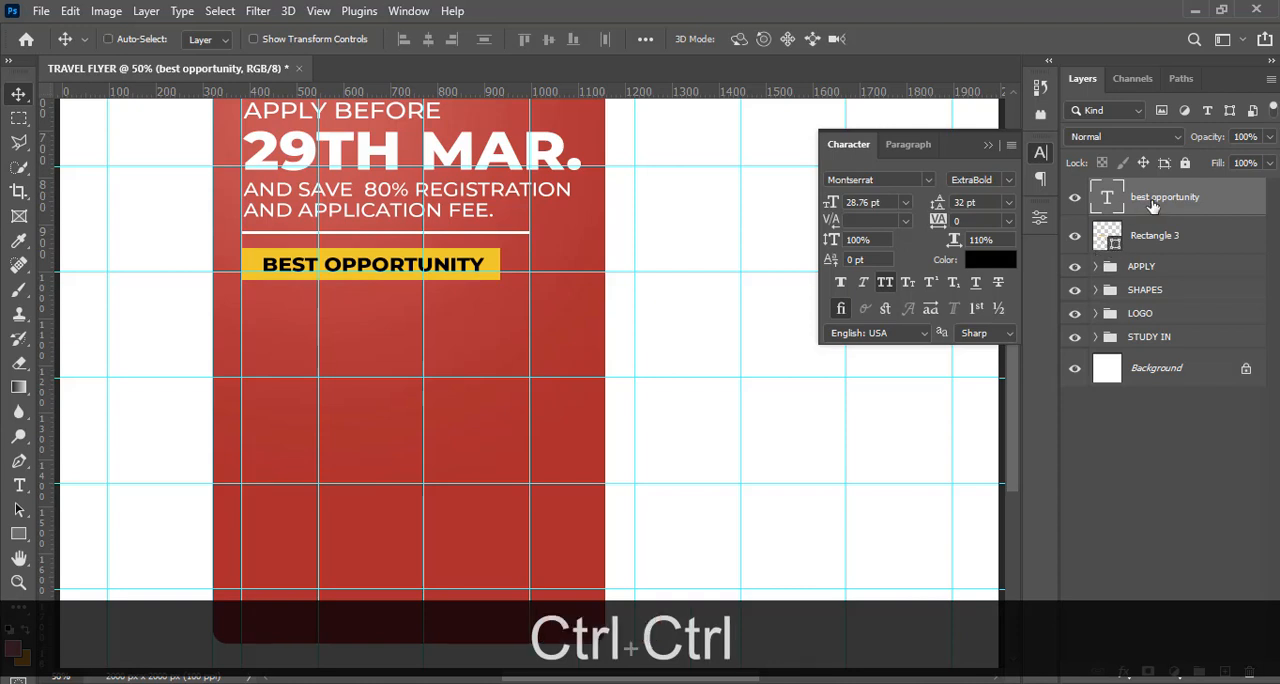
pyautogui.press('ctrl')
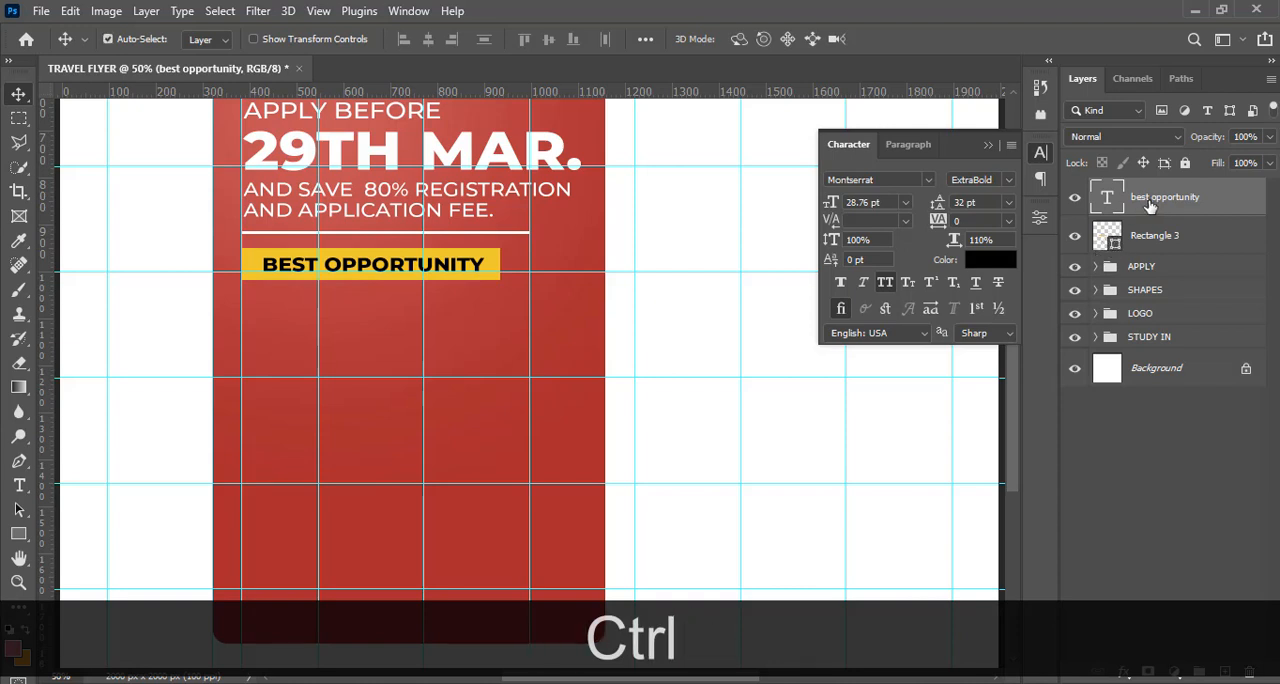
pyautogui.keyDown('ctrl'); pyautogui.click(1112, 242); pyautogui.keyUp('ctrl')
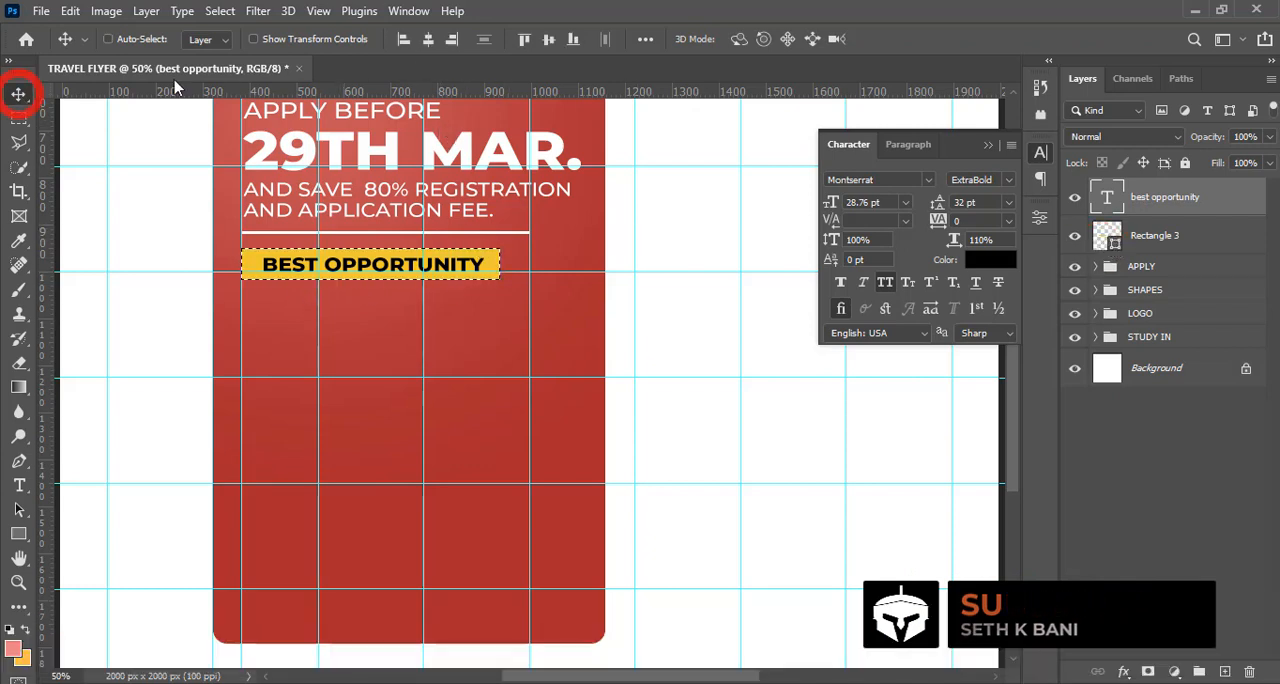
pyautogui.click(428, 40)
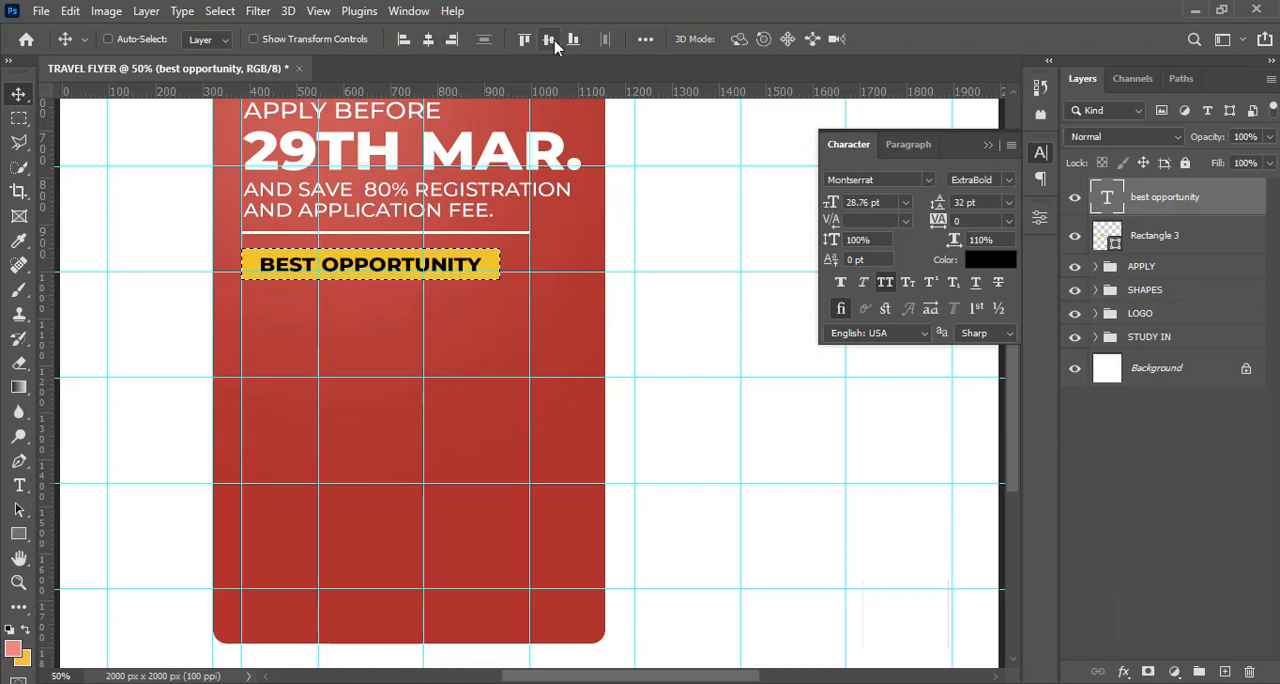
pyautogui.click(550, 40)
pyautogui.hotkey('ctrl', 'd')
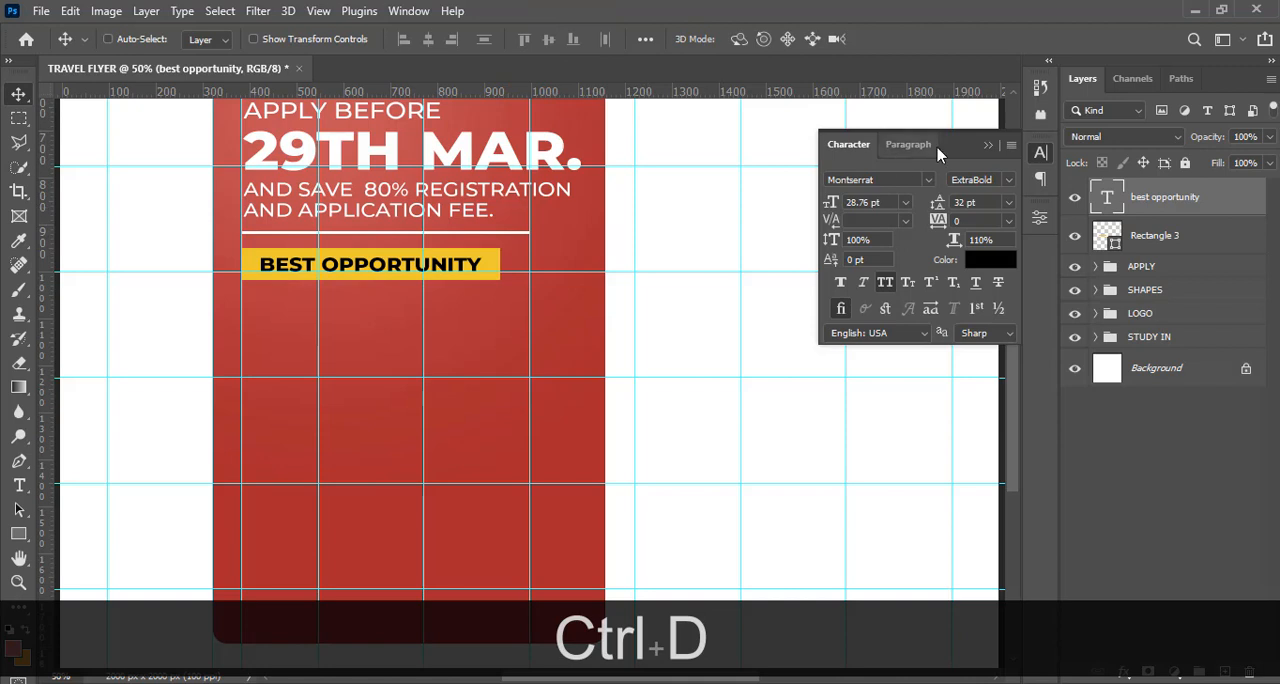
pyautogui.click(988, 145)
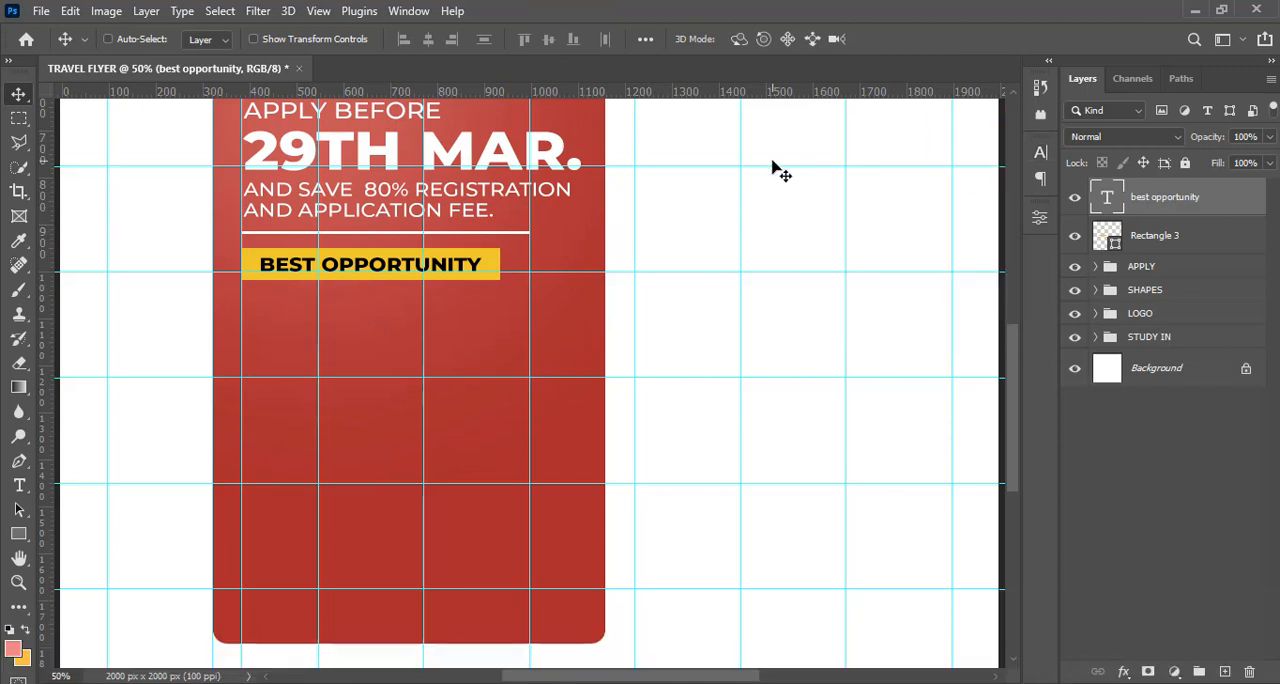
# Duplicate the "best opportunity" text layer and move the copy straight down to just below the yellow rectangle
pyautogui.hotkey('ctrl', 'j')
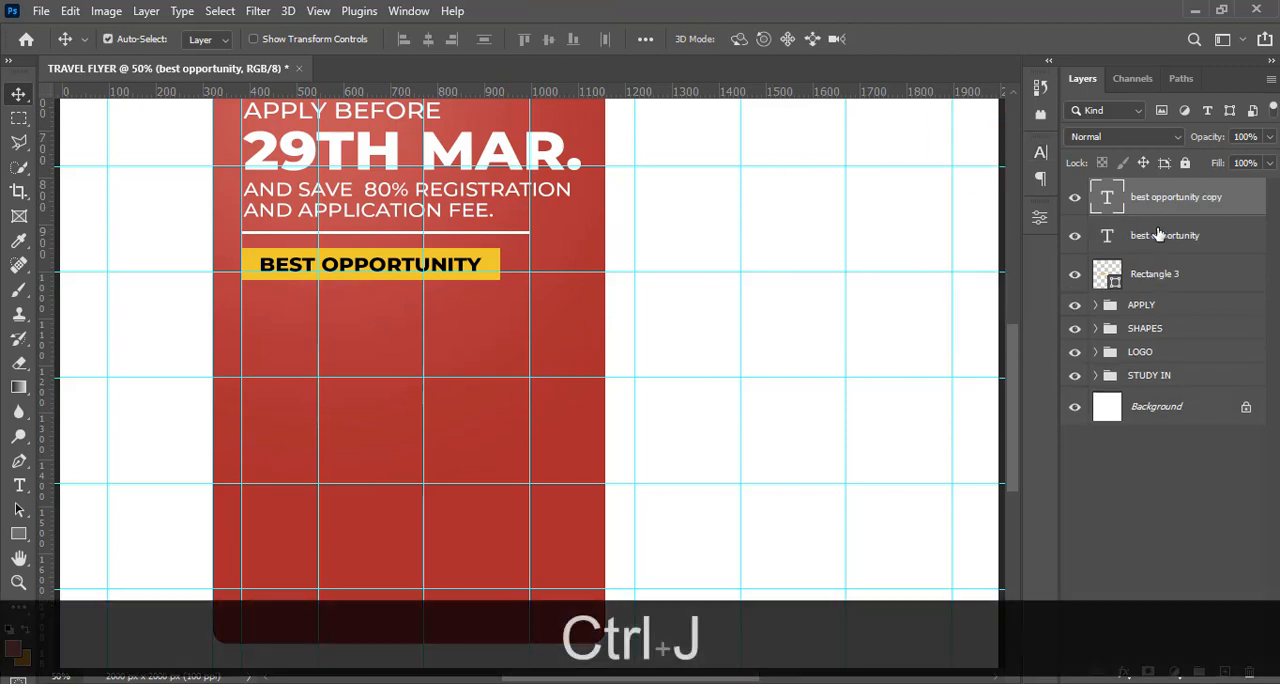
pyautogui.press('v')
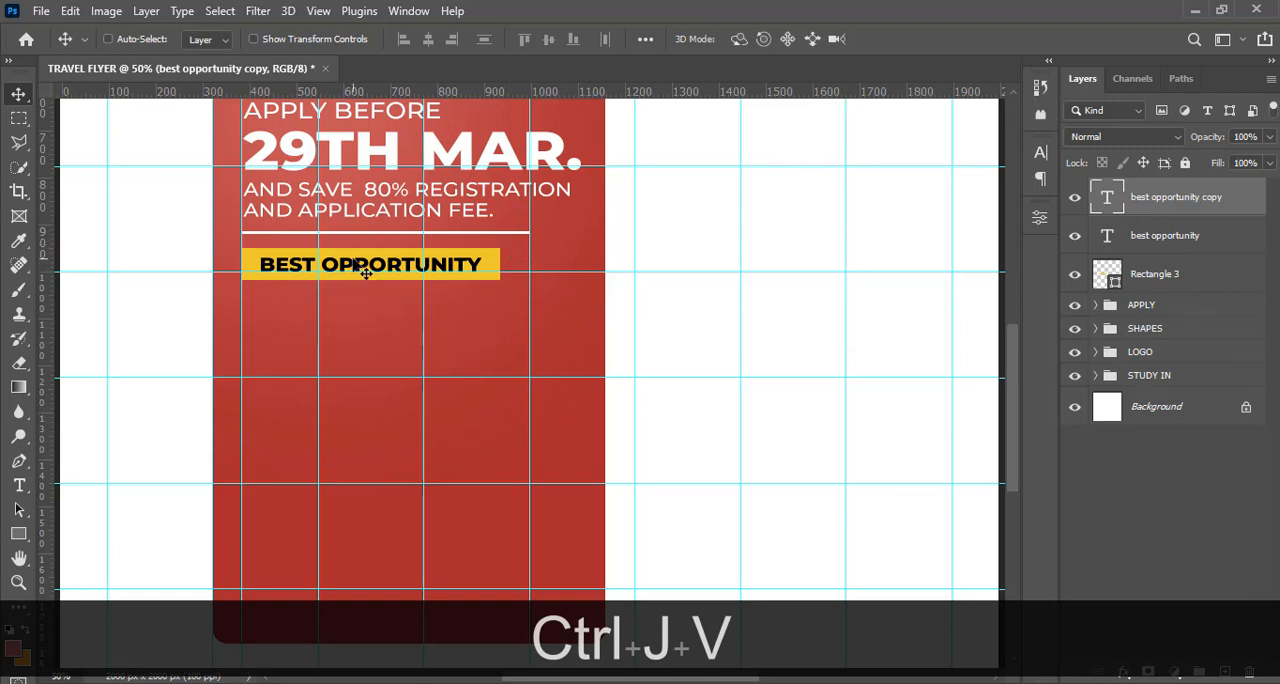
pyautogui.press('shift')
pyautogui.moveTo(353, 270); pyautogui.dragTo(353, 299)
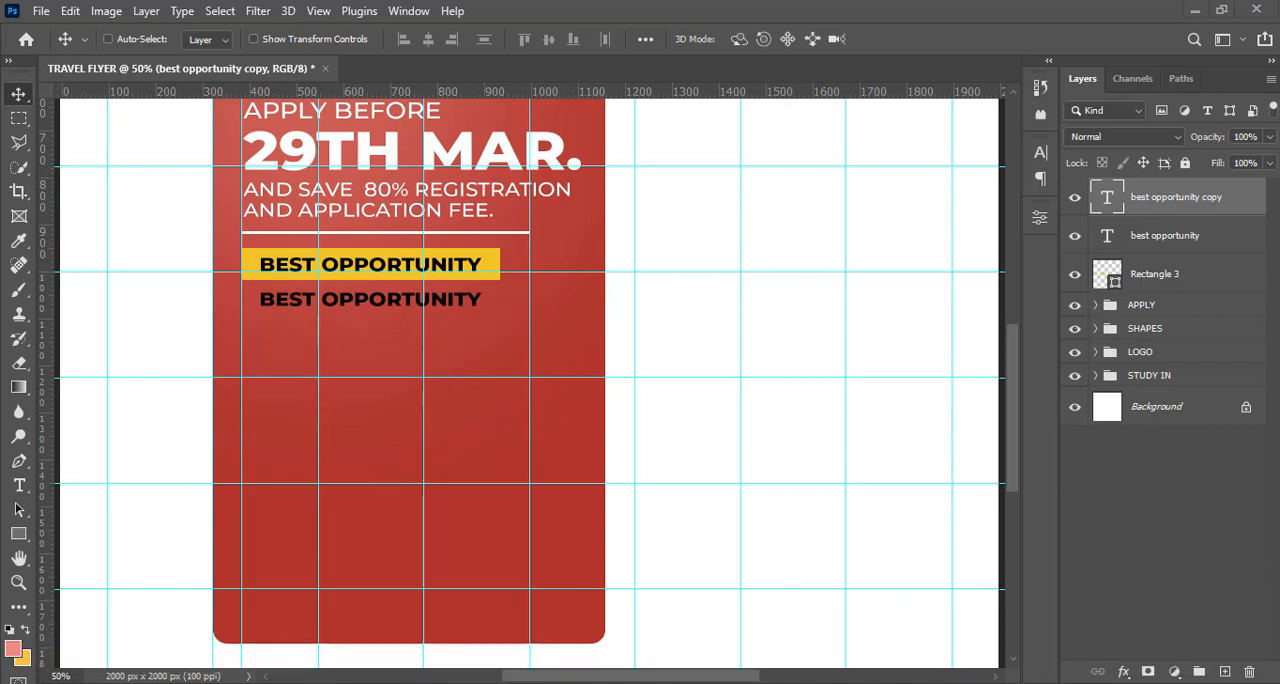
# Replace the copied text's wording with "Best Universities" from 5.txt in Notepad, pasted without formatting
pyautogui.hotkey('alt', 'Tab')
pyautogui.moveTo(163, 216); pyautogui.dragTo(8, 216)
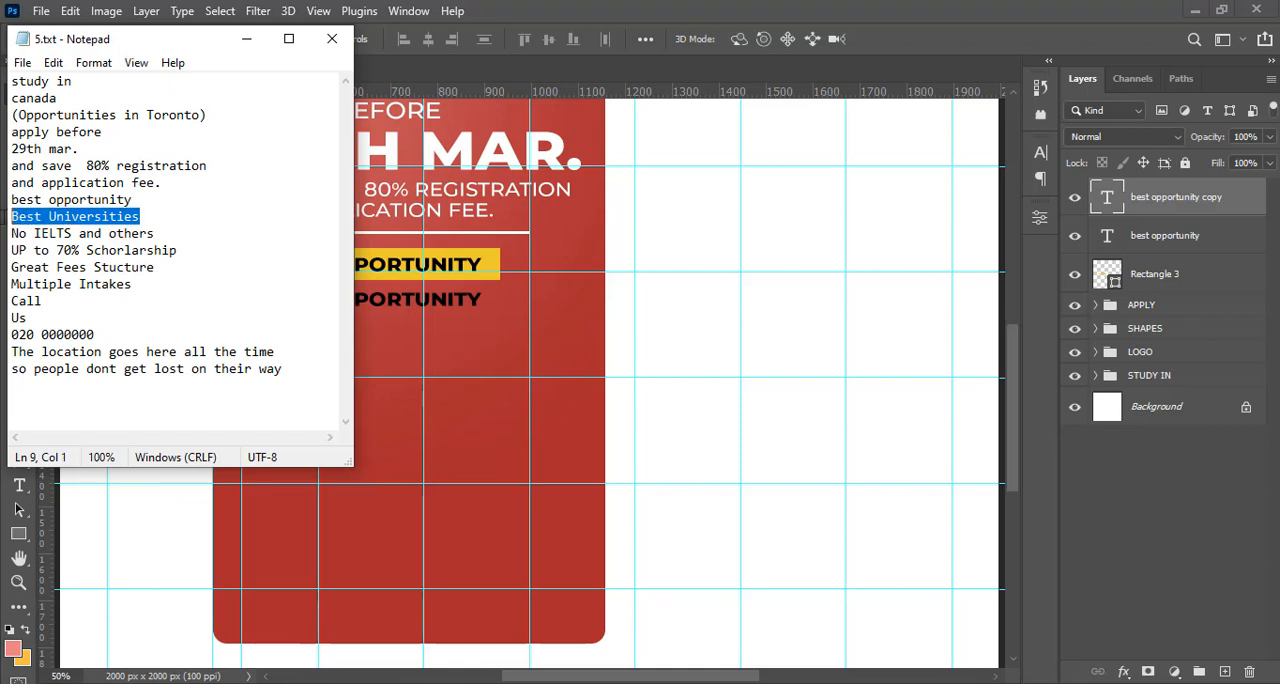
pyautogui.hotkey('ctrl', 'c')
pyautogui.click(1120, 147)
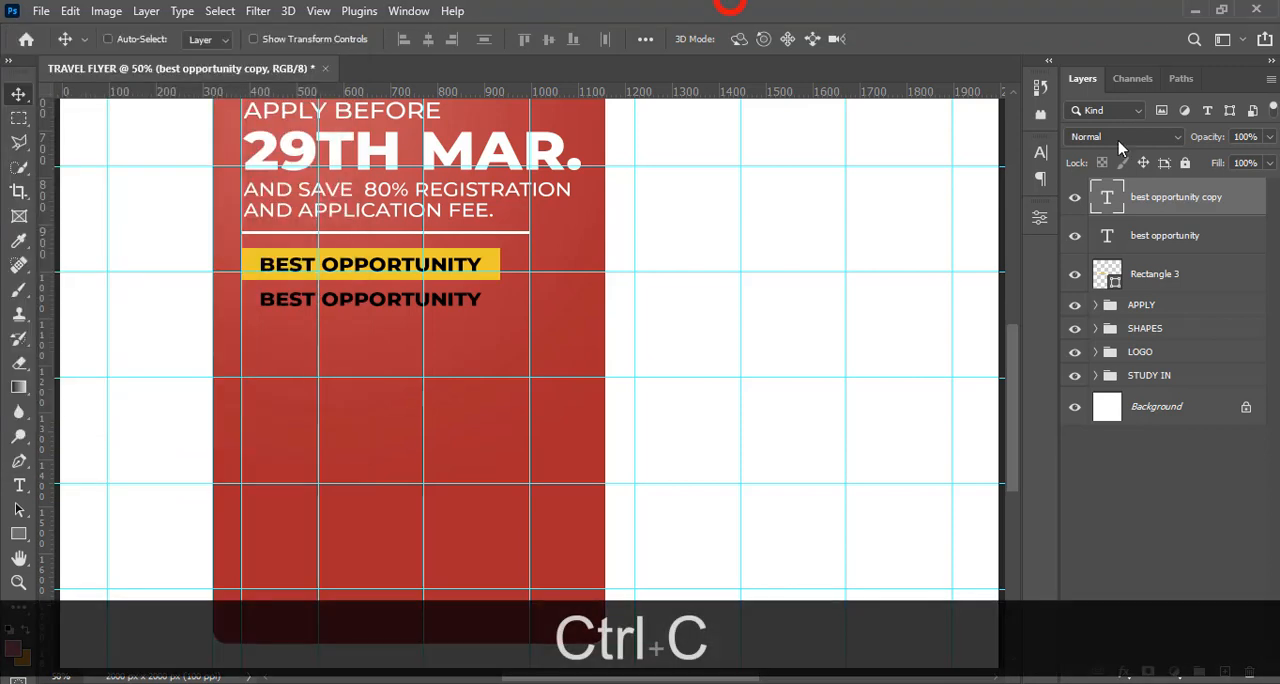
pyautogui.doubleClick(1110, 200)
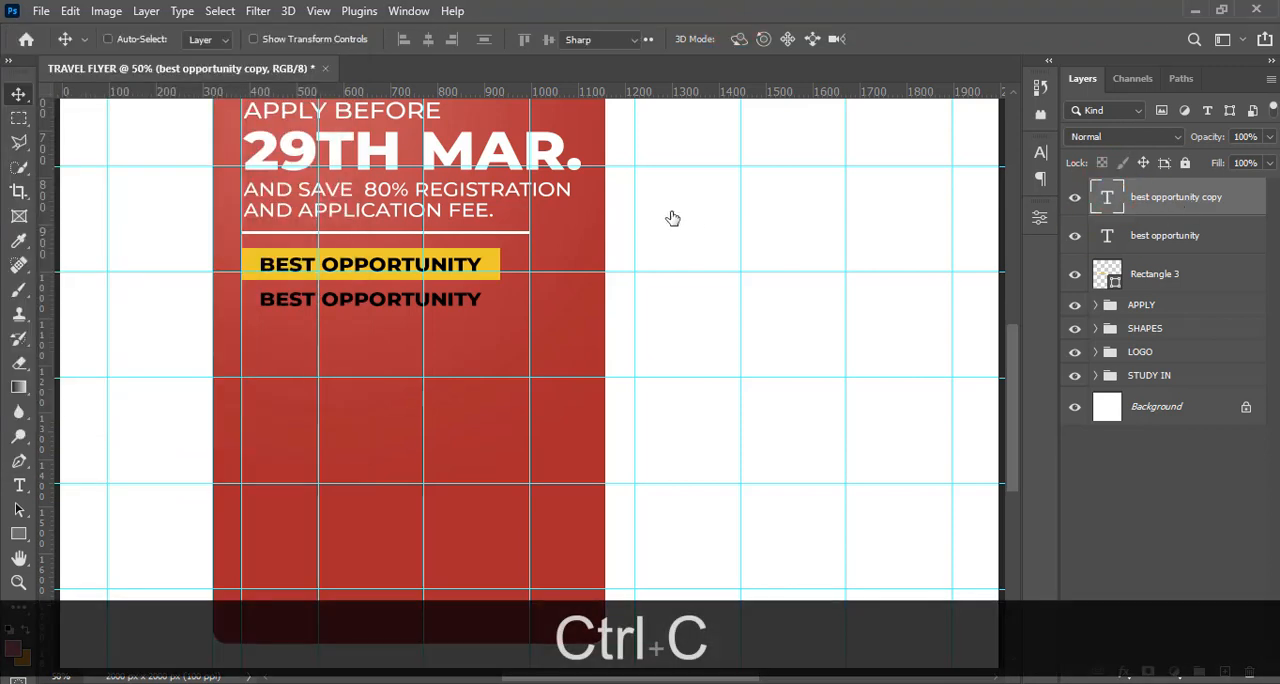
pyautogui.rightClick(363, 302)
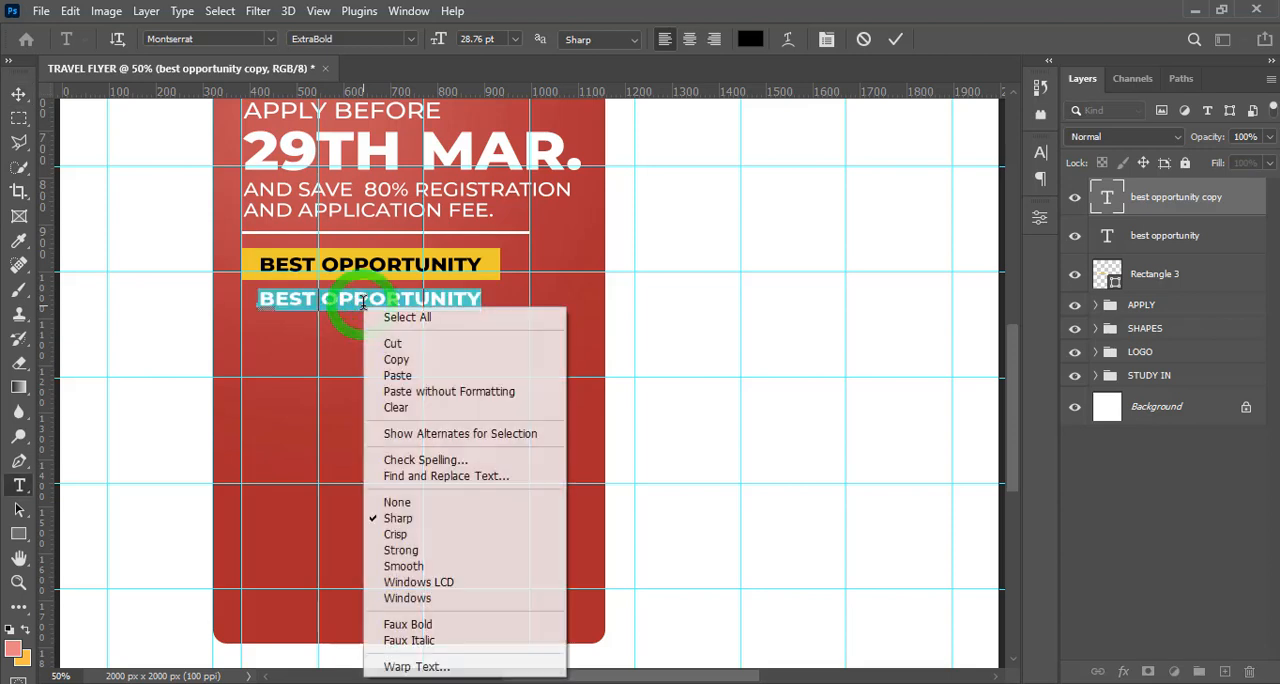
pyautogui.click(447, 391)
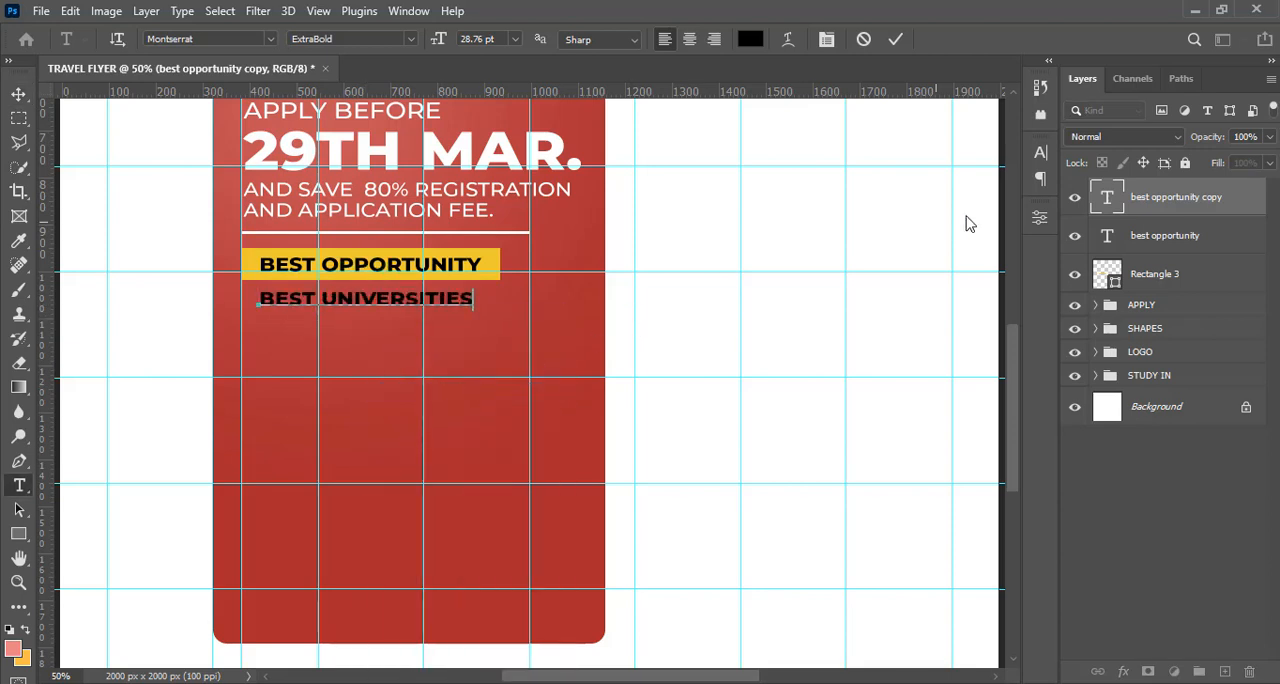
pyautogui.click(1137, 207)
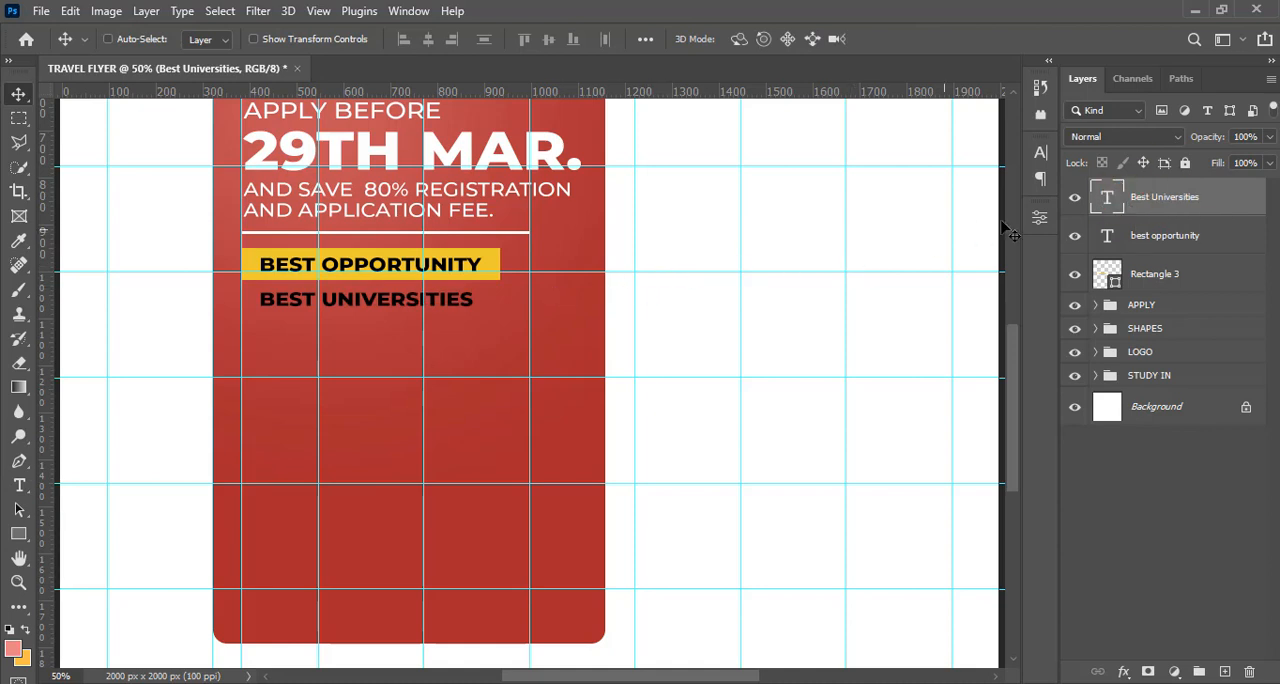
# Set the "Best Universities" text to the Montserrat Medium style and turn off All Caps
pyautogui.click(1041, 151)
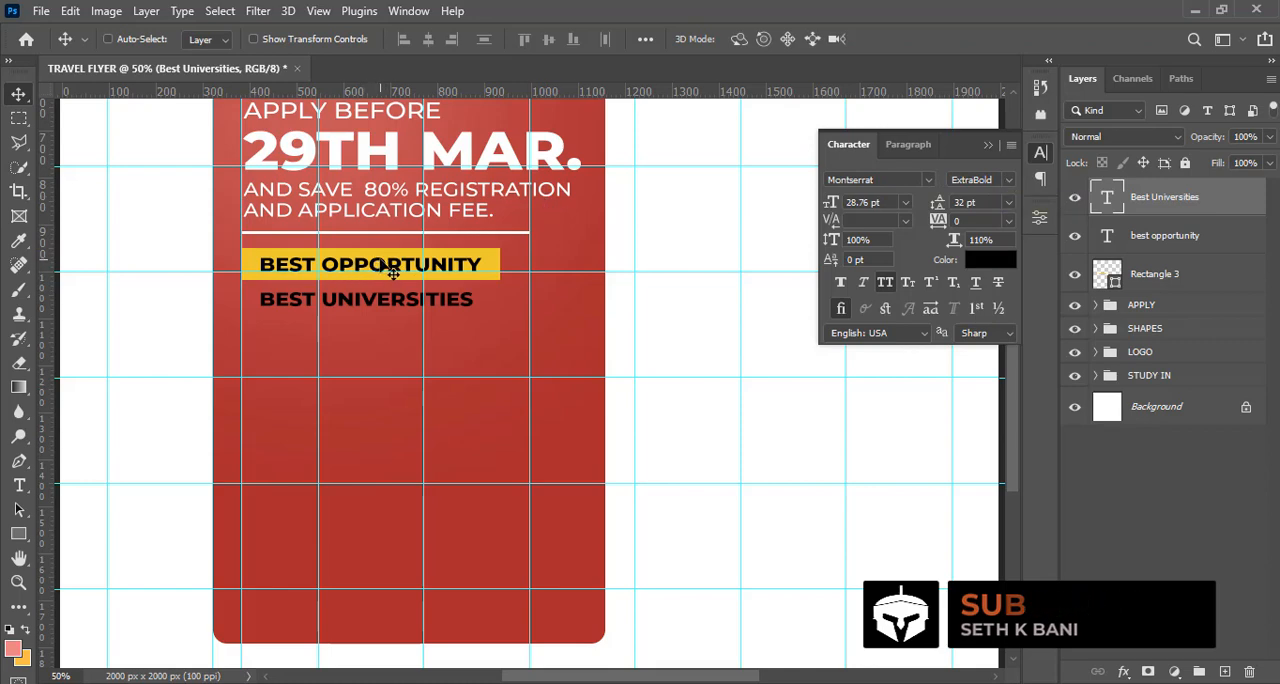
pyautogui.click(1010, 181)
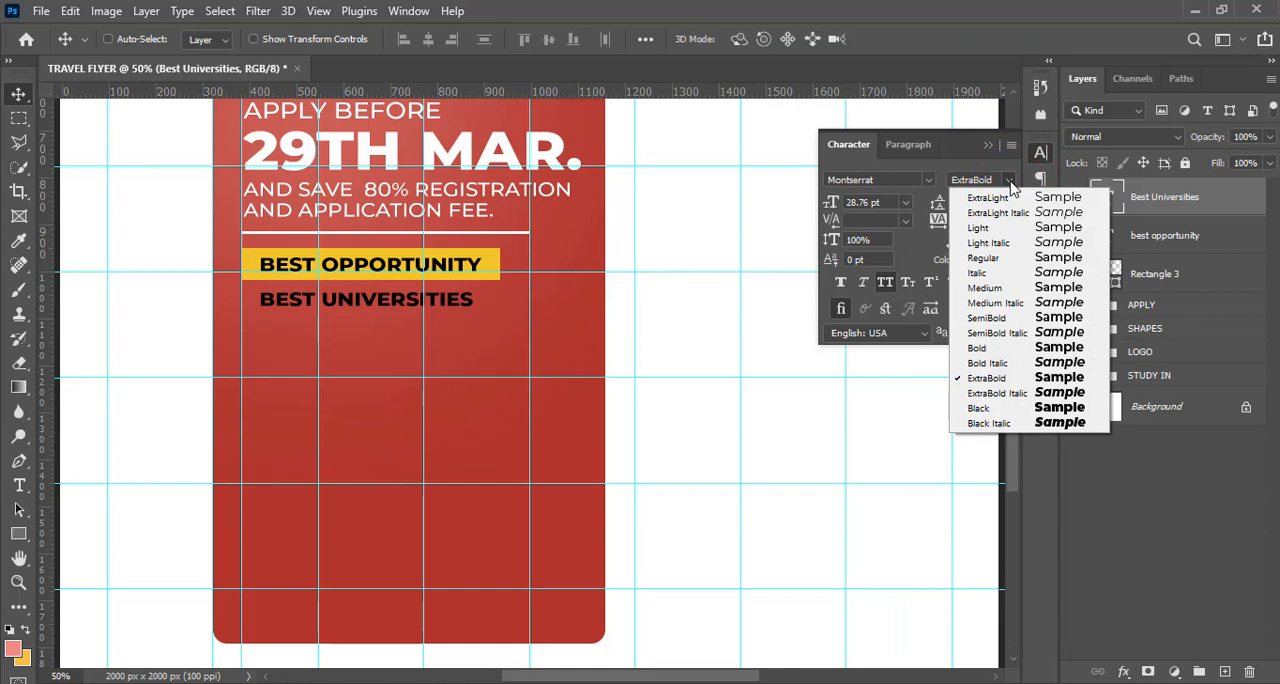
pyautogui.click(984, 288)
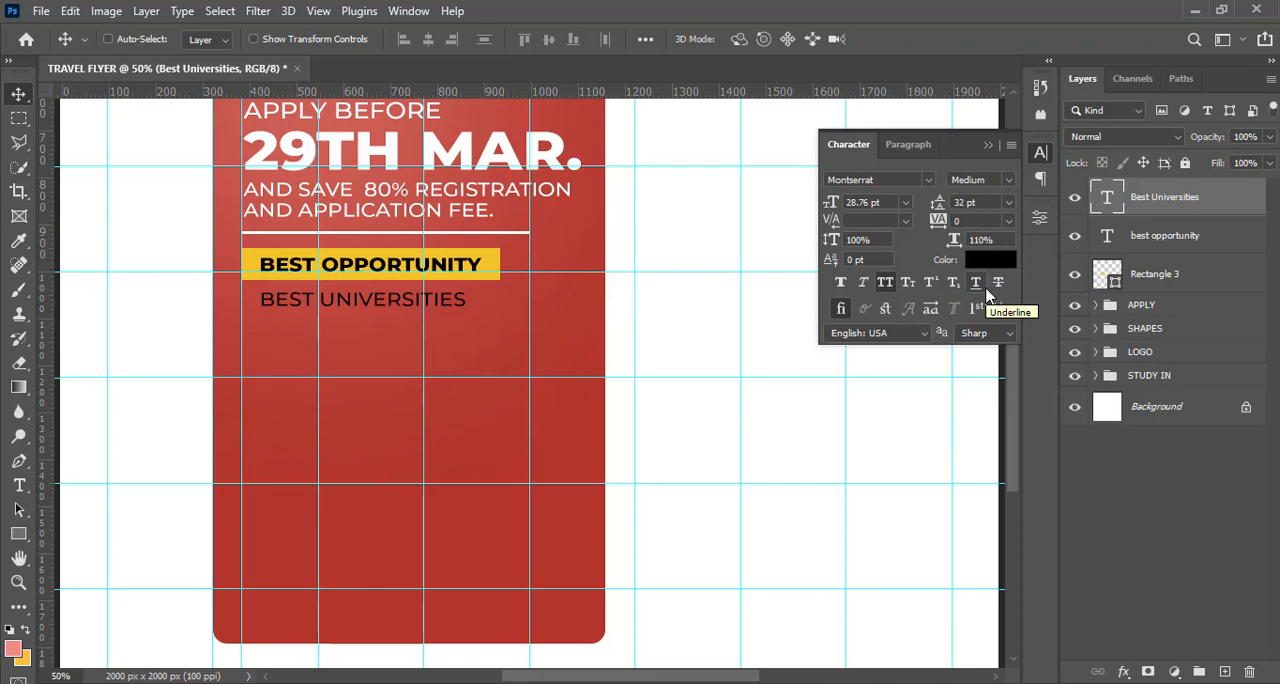
pyautogui.click(884, 286)
pyautogui.click(884, 286)
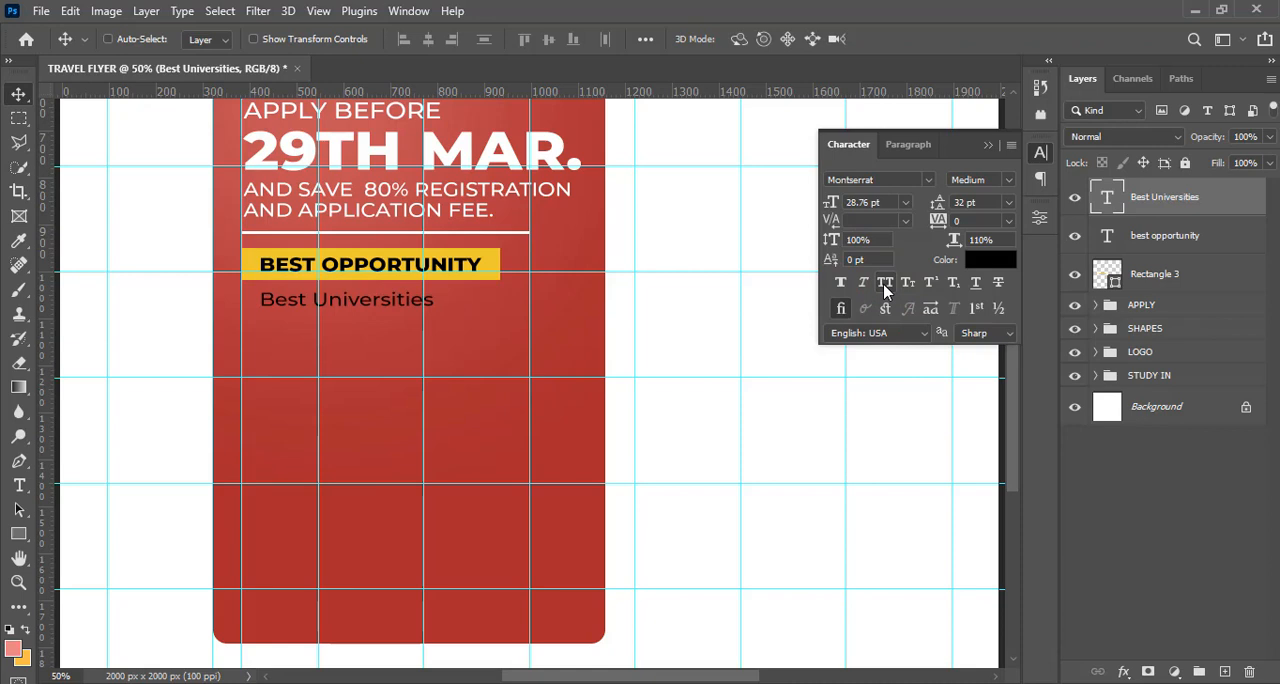
# Set the "Best Universities" text colour to near-white fdfdfd
pyautogui.click(997, 262)
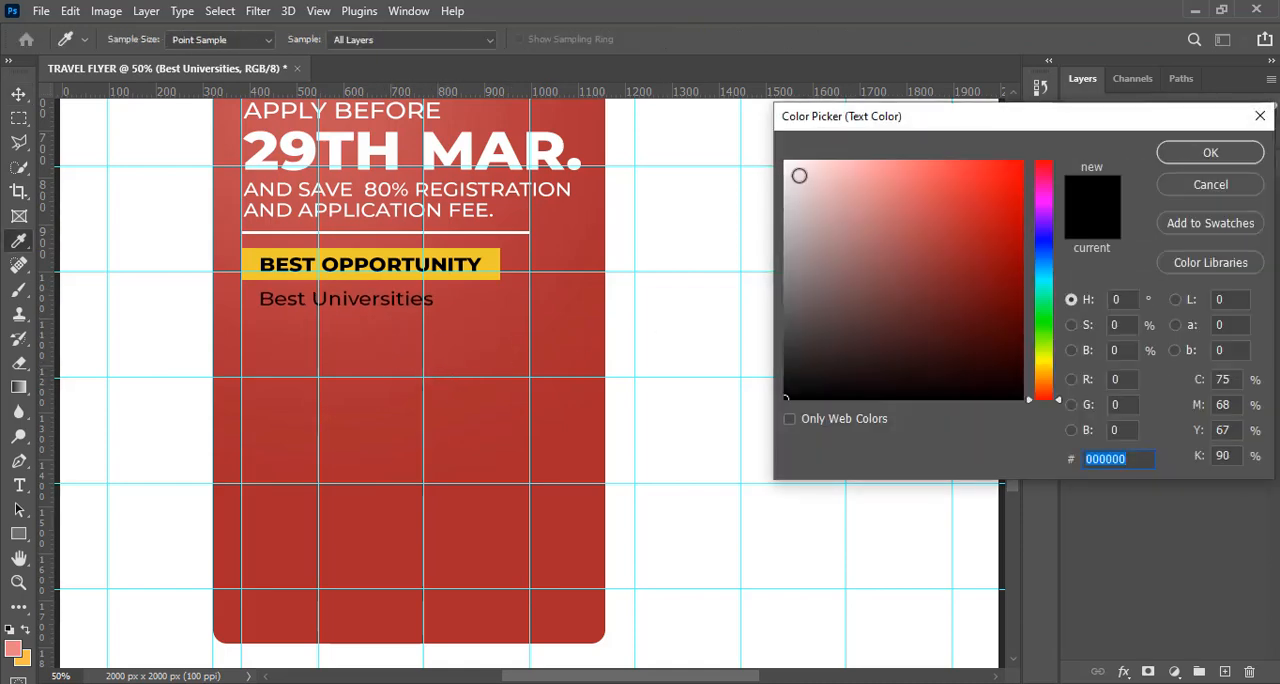
pyautogui.moveTo(799, 175); pyautogui.dragTo(768, 162)
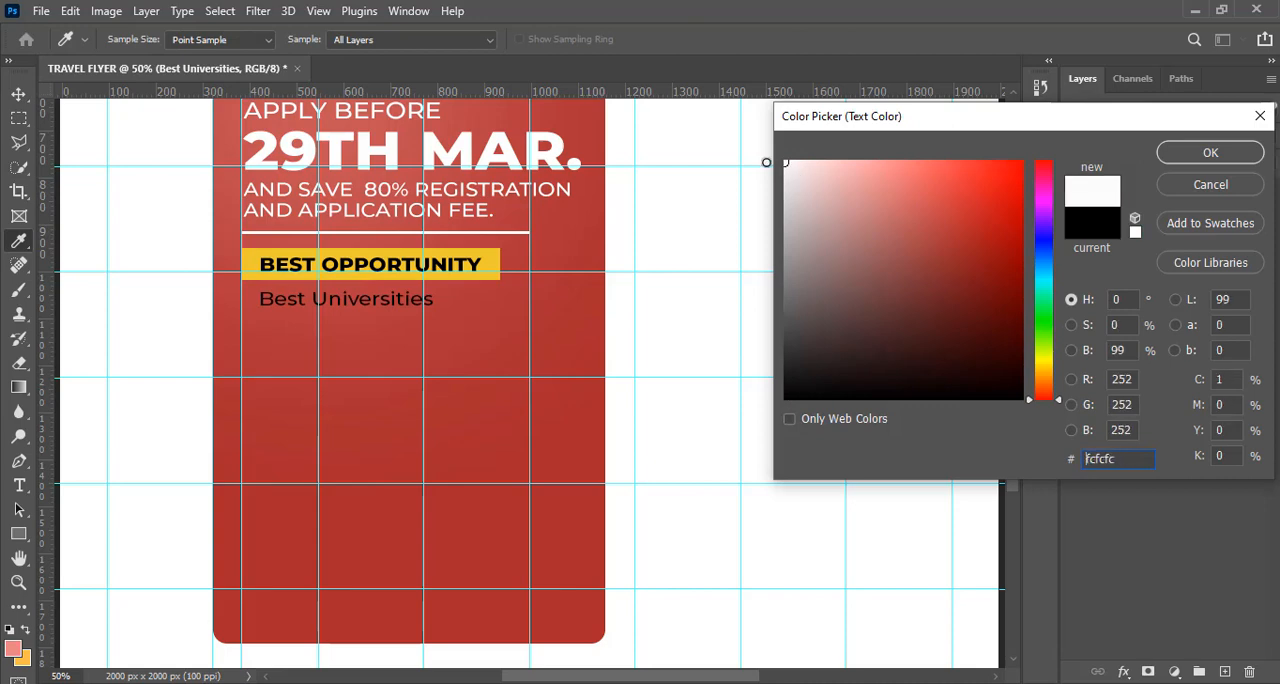
pyautogui.click(1205, 158)
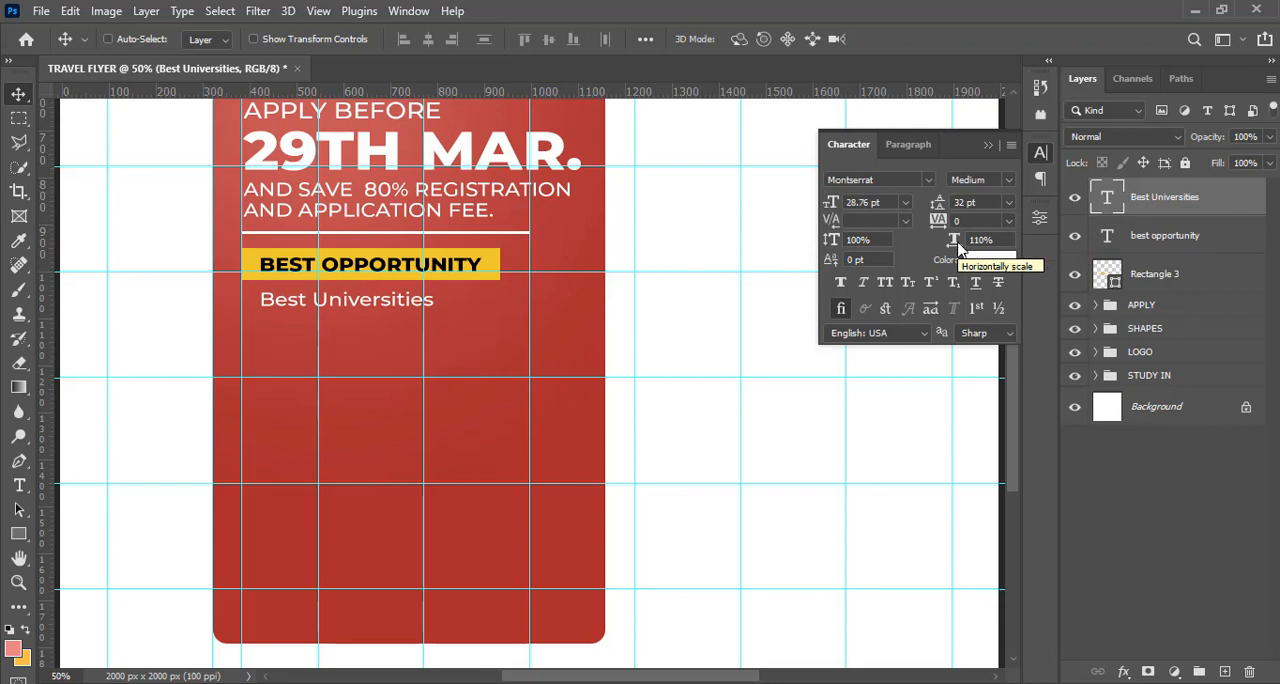
# Draw a 16 x 16 px square shape as a bullet just before the "Best Universities" text
pyautogui.hotkey('ctrl', '=')
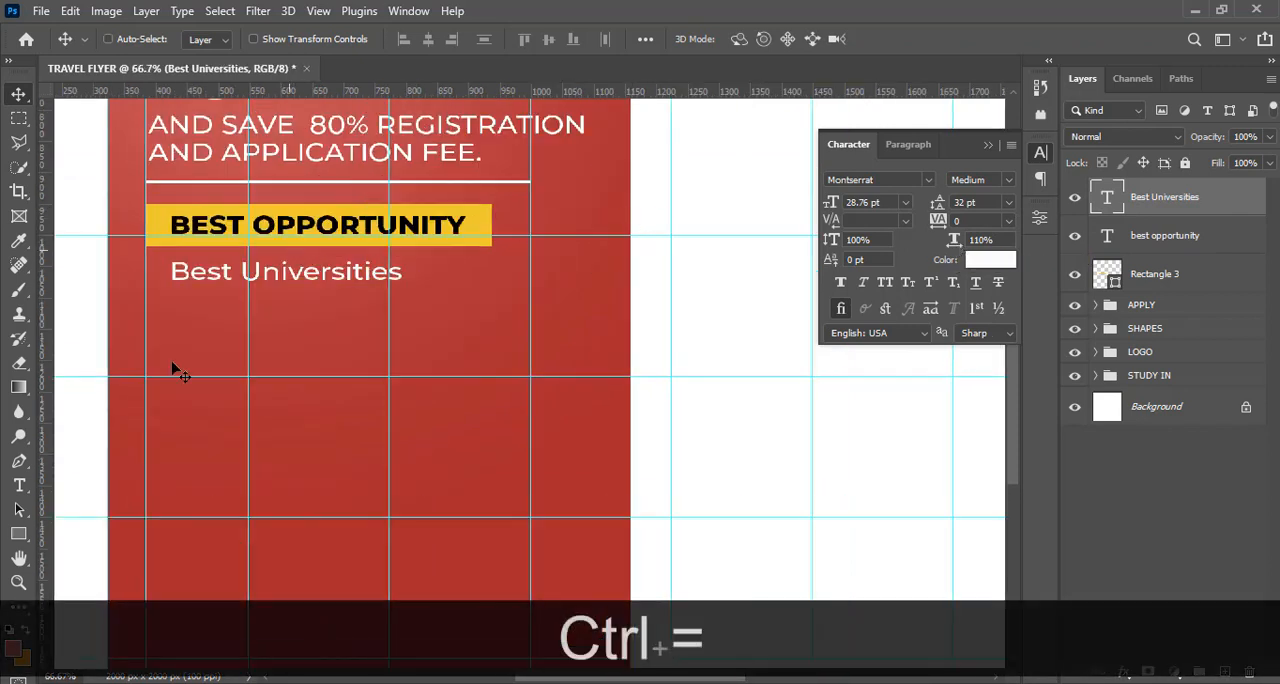
pyautogui.click(20, 536)
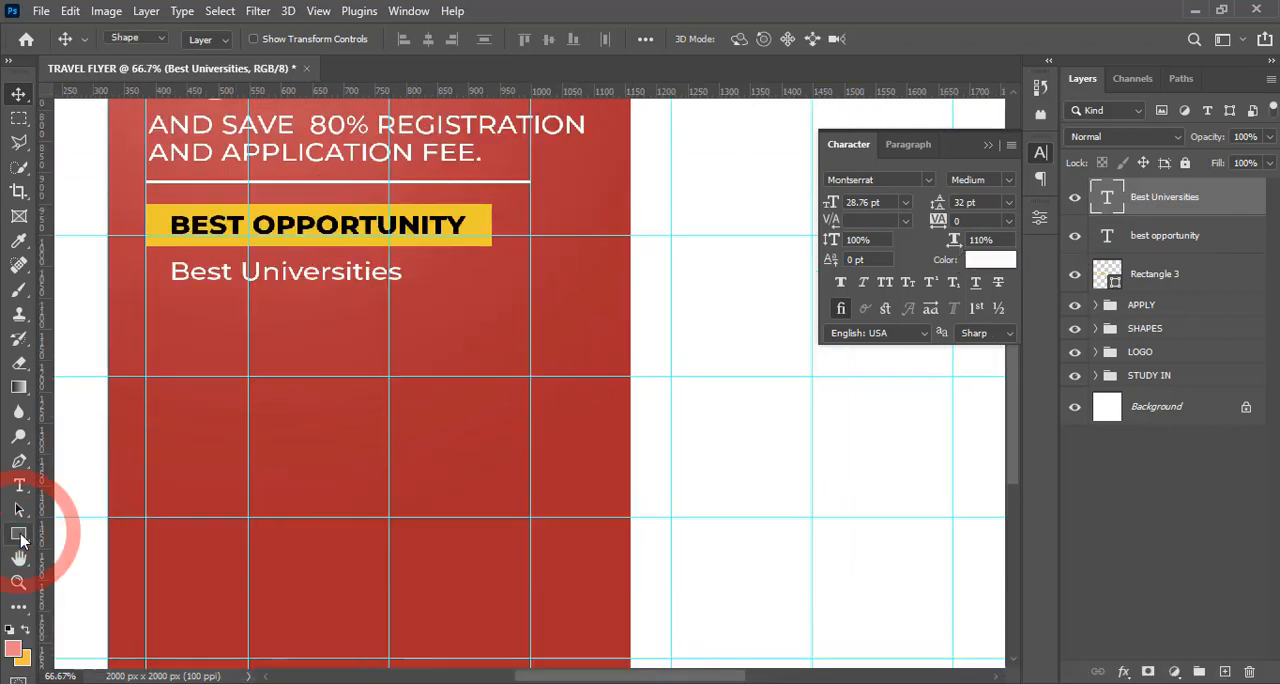
pyautogui.click(97, 535)
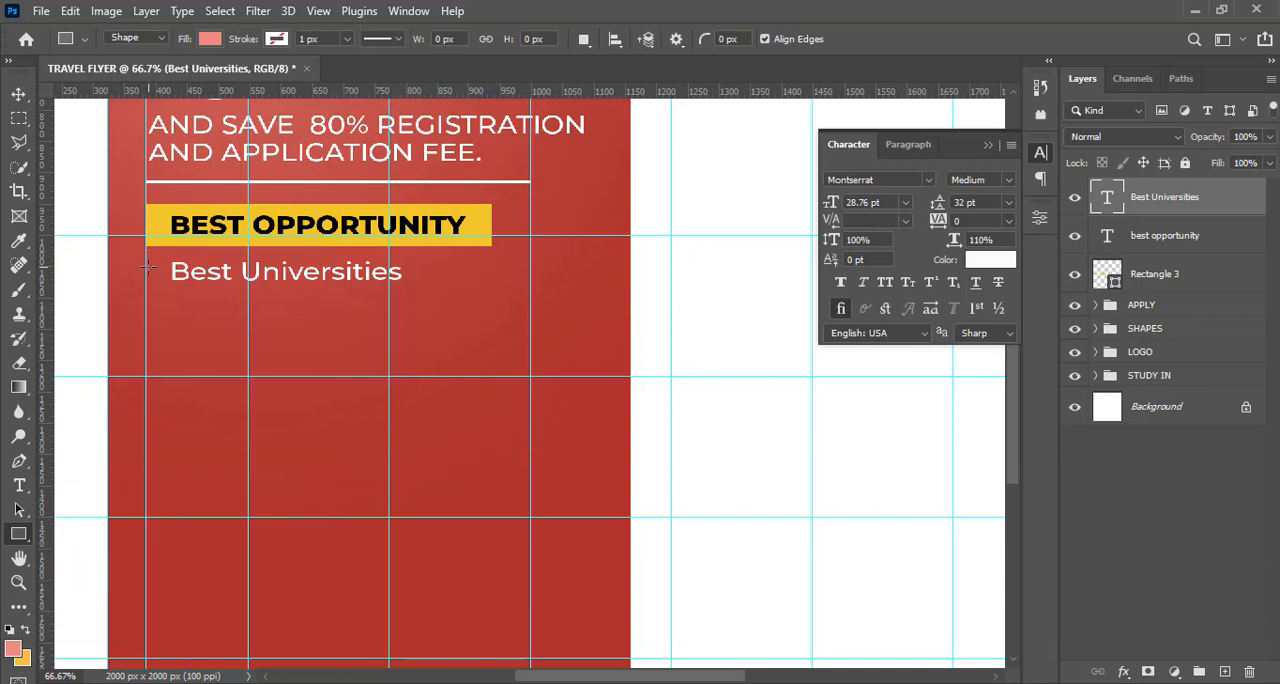
pyautogui.press('alt')
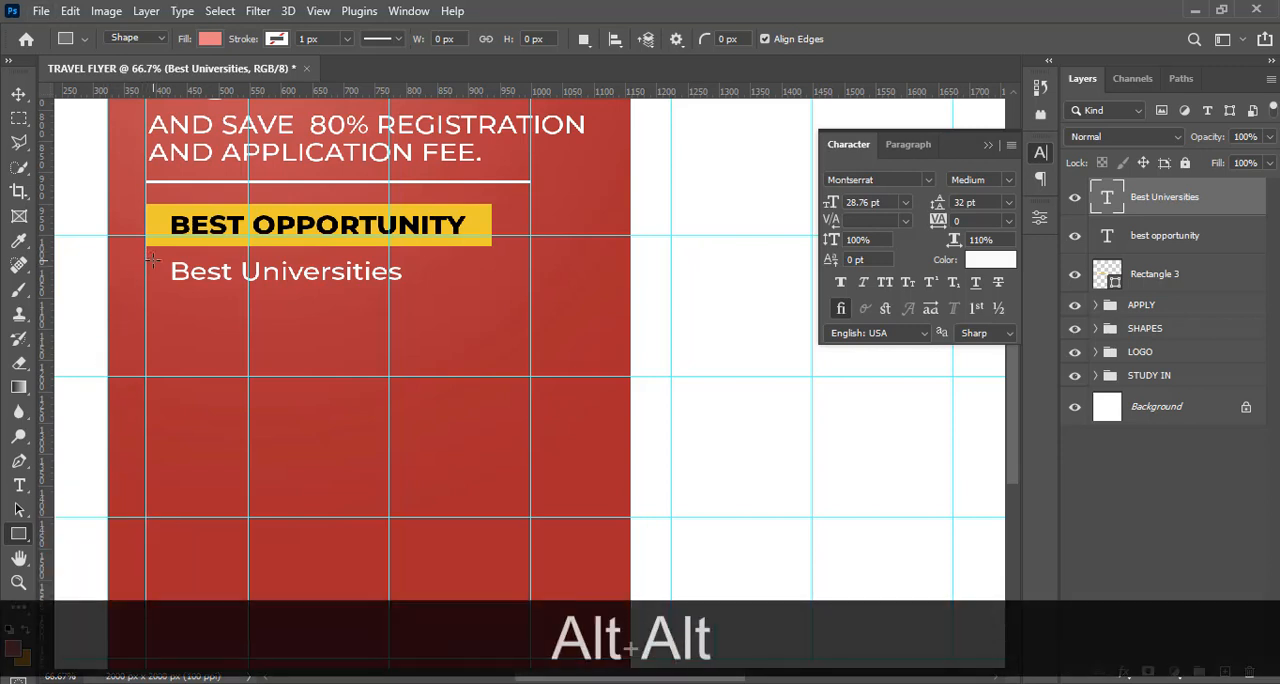
pyautogui.keyDown('alt'); pyautogui.click(153, 261); pyautogui.keyUp('alt')
pyautogui.press('shift')
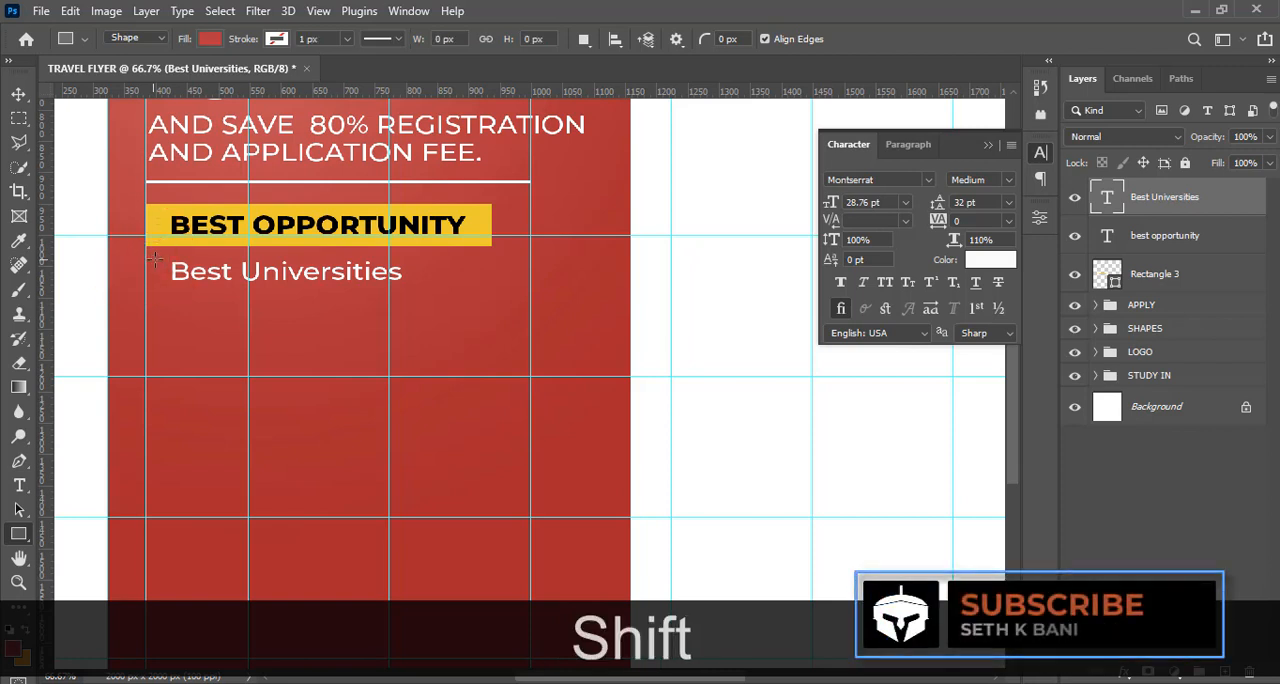
pyautogui.moveTo(153, 261); pyautogui.dragTo(164, 272)
pyautogui.moveTo(165, 272); pyautogui.dragTo(165, 272)
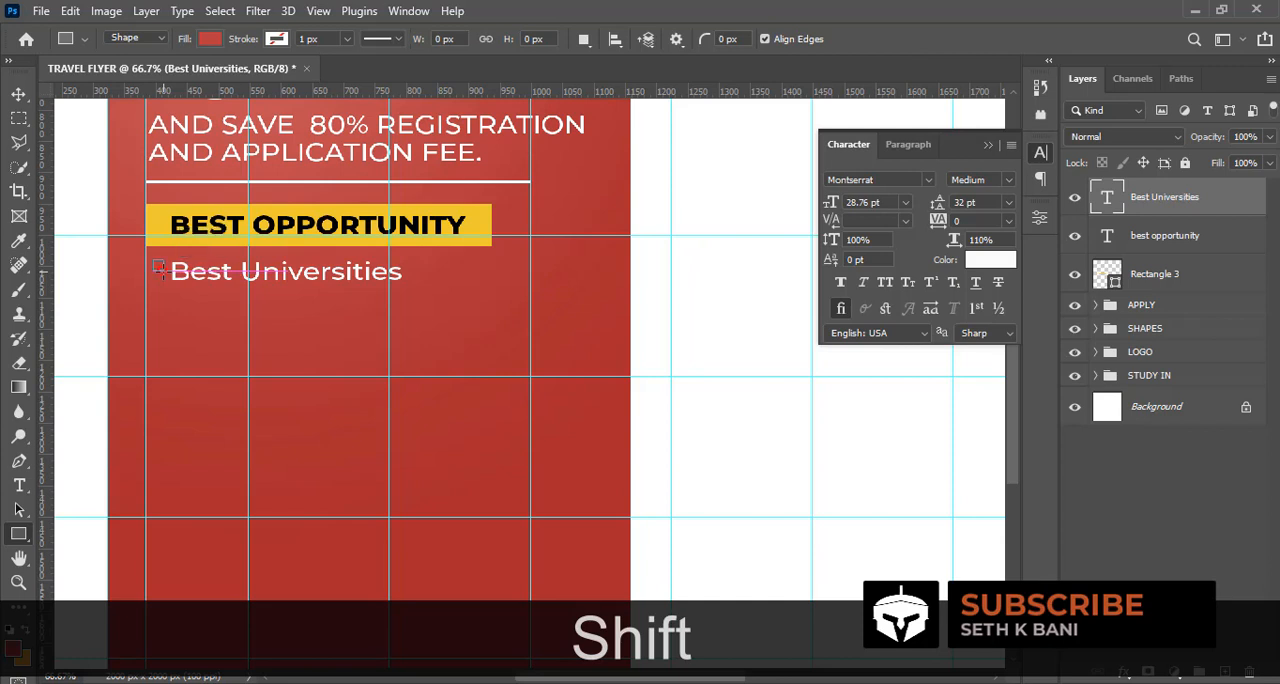
pyautogui.press('v')
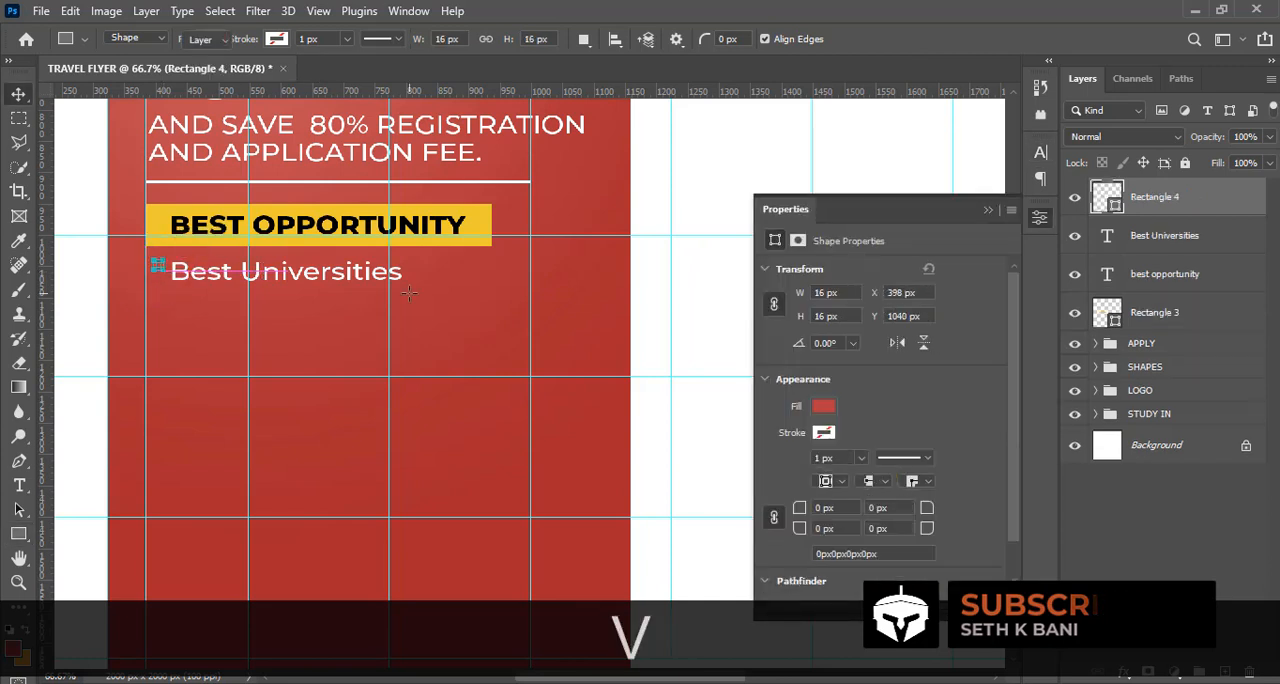
# Fill the small bullet square with white and give it no stroke
pyautogui.doubleClick(1107, 196)
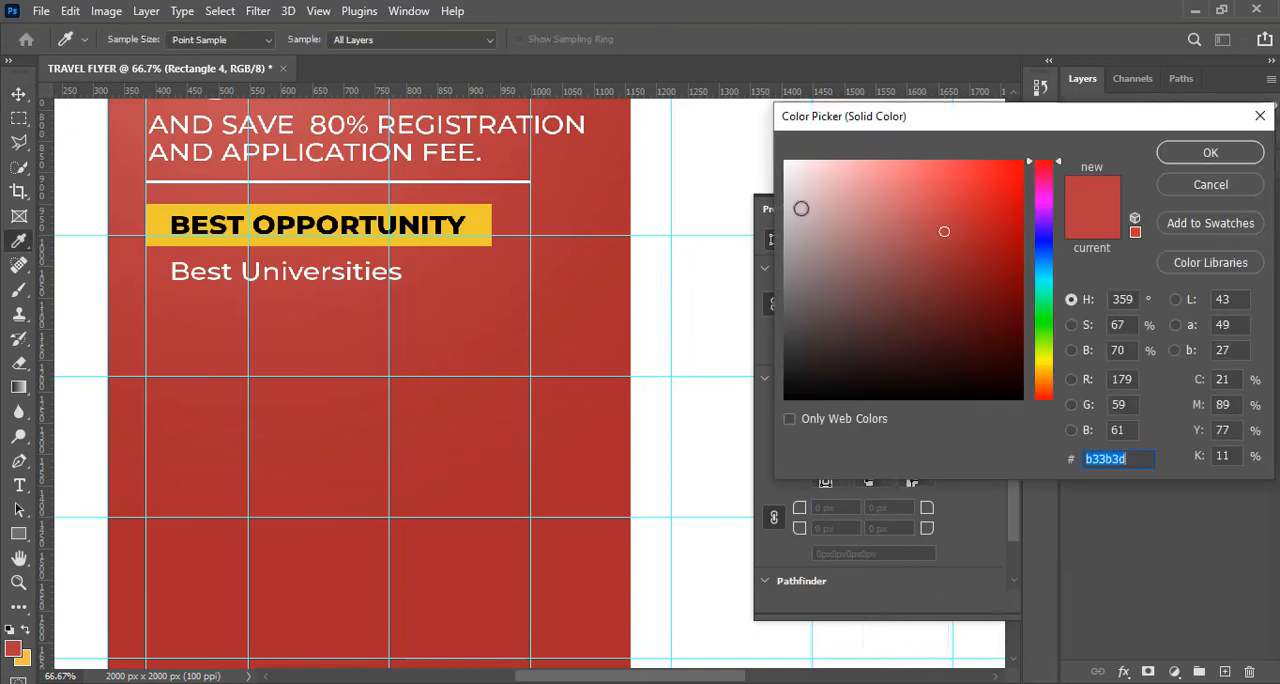
pyautogui.moveTo(801, 181); pyautogui.dragTo(761, 140)
pyautogui.click(1177, 159)
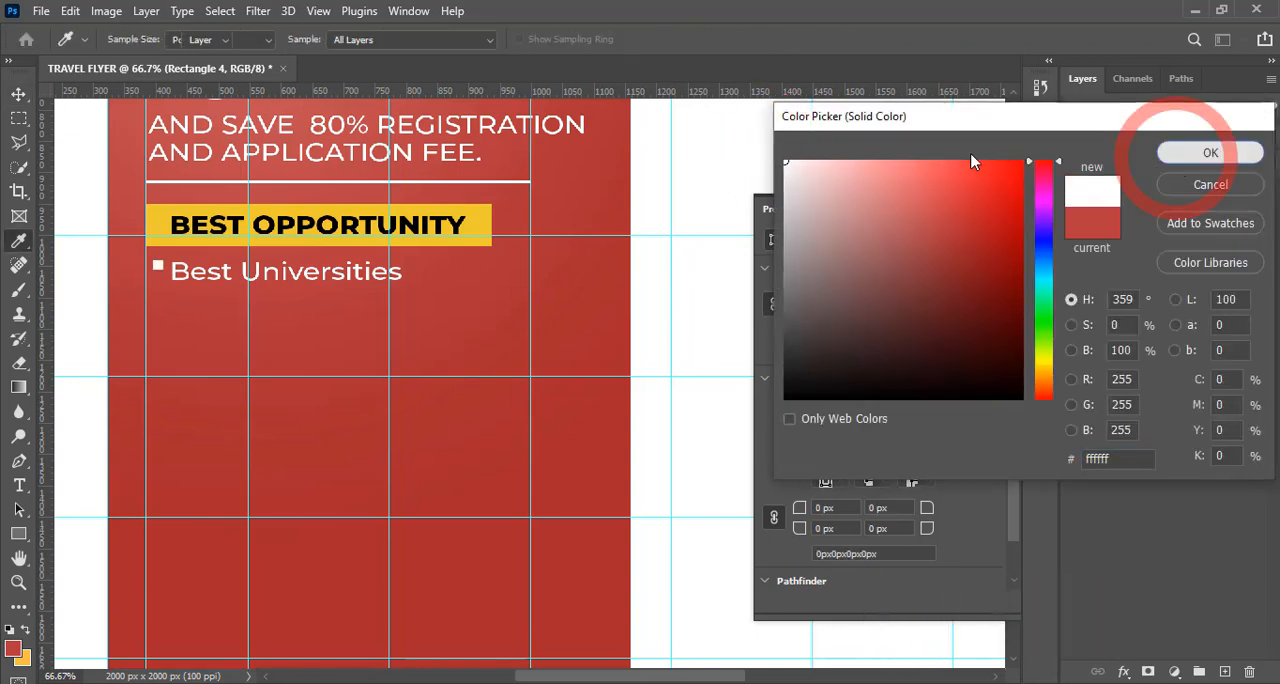
pyautogui.click(21, 534)
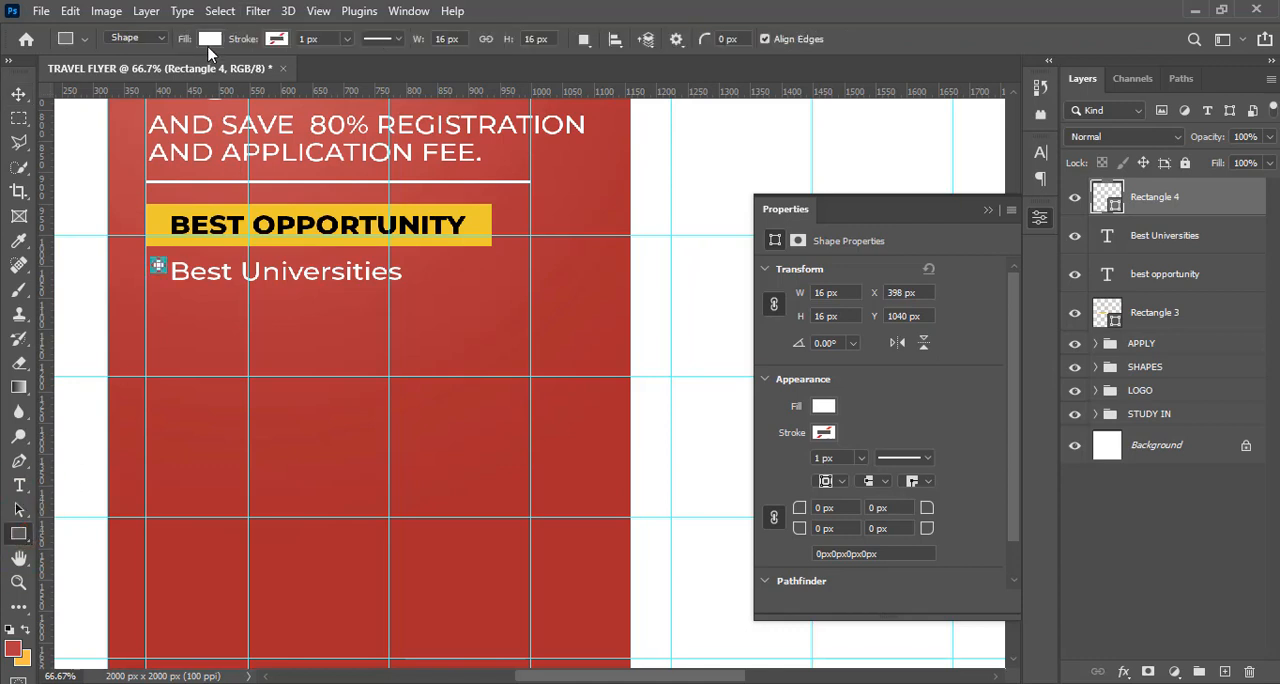
pyautogui.click(277, 39)
pyautogui.click(166, 78)
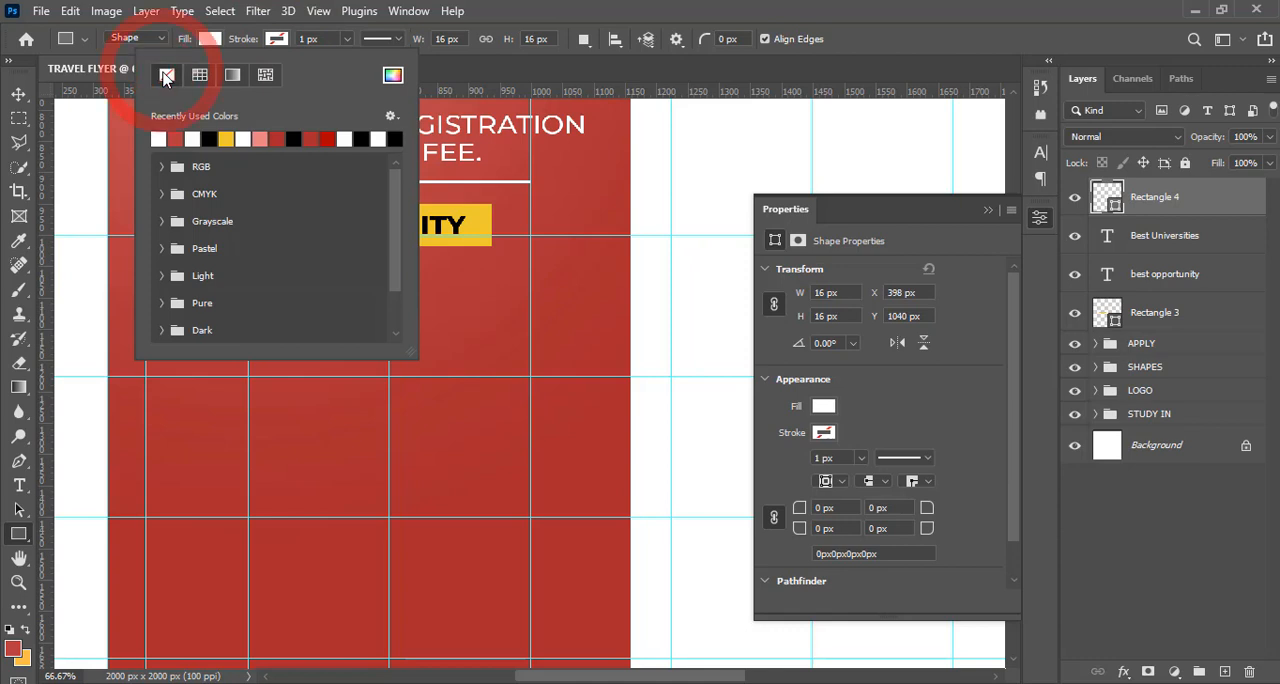
pyautogui.click(497, 6)
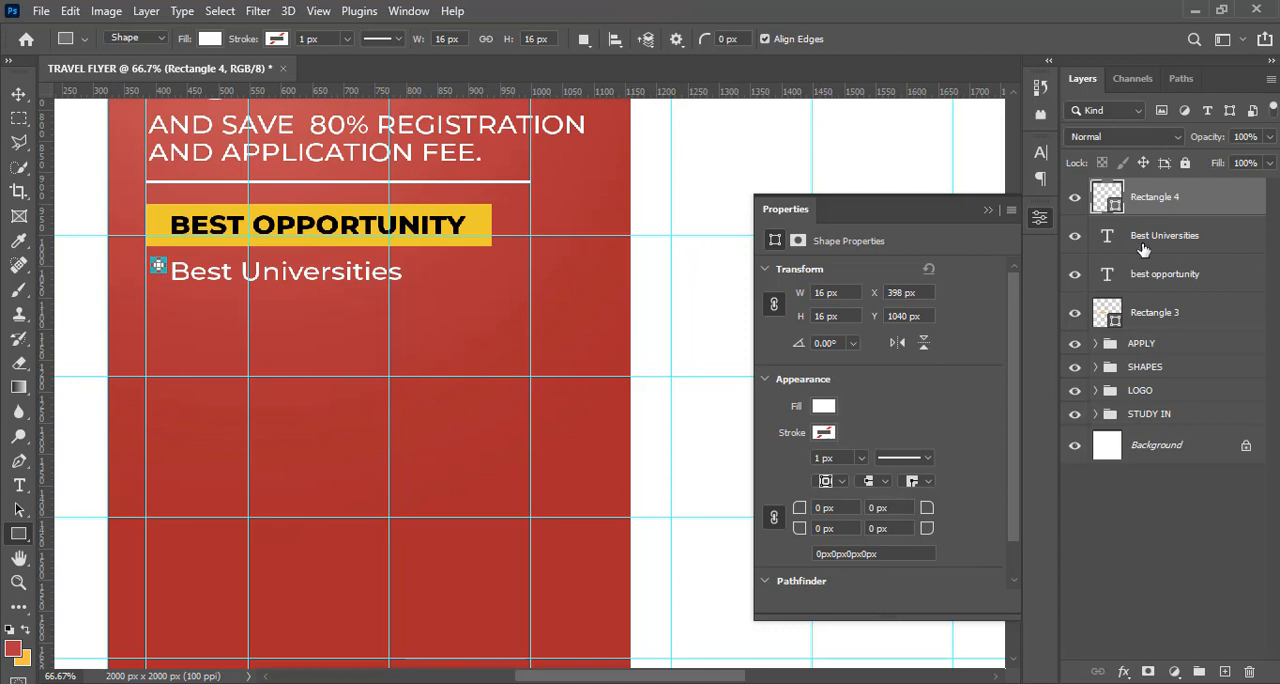
# Nudge the bullet square down and left to X 386 px, Y 1052 px, level with the "Best Universities" text
pyautogui.press('ctrl')
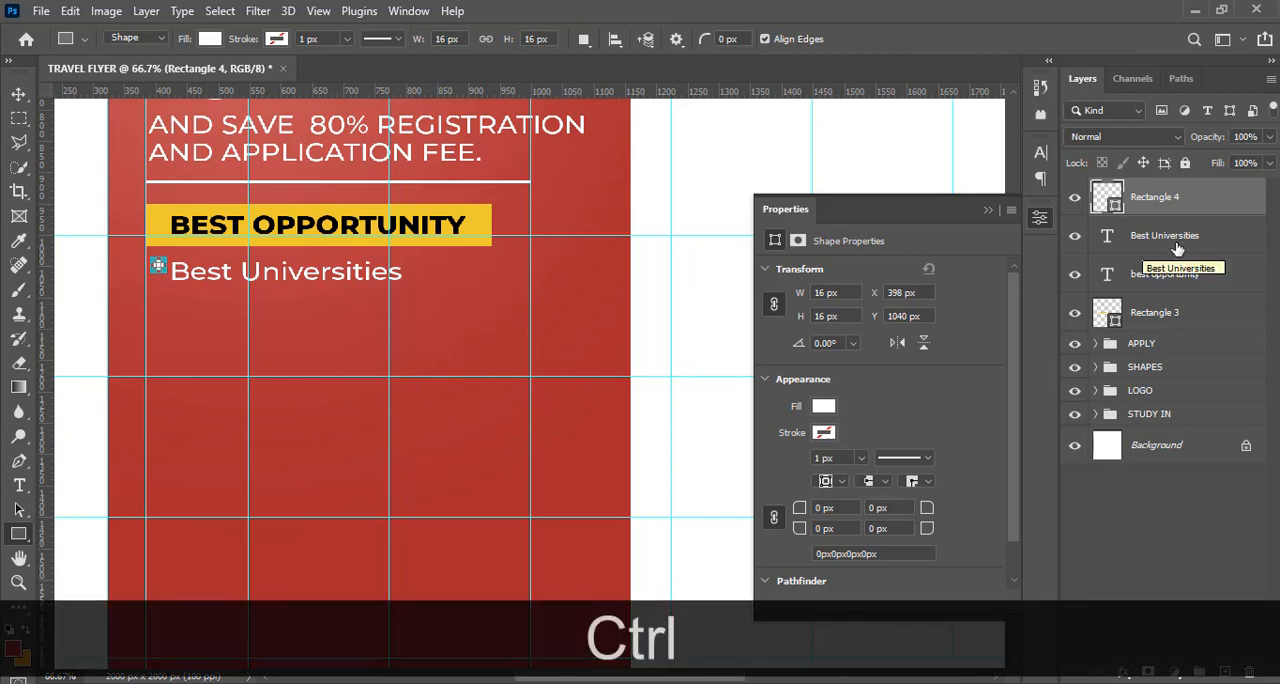
pyautogui.click(18, 94)
pyautogui.press('v')
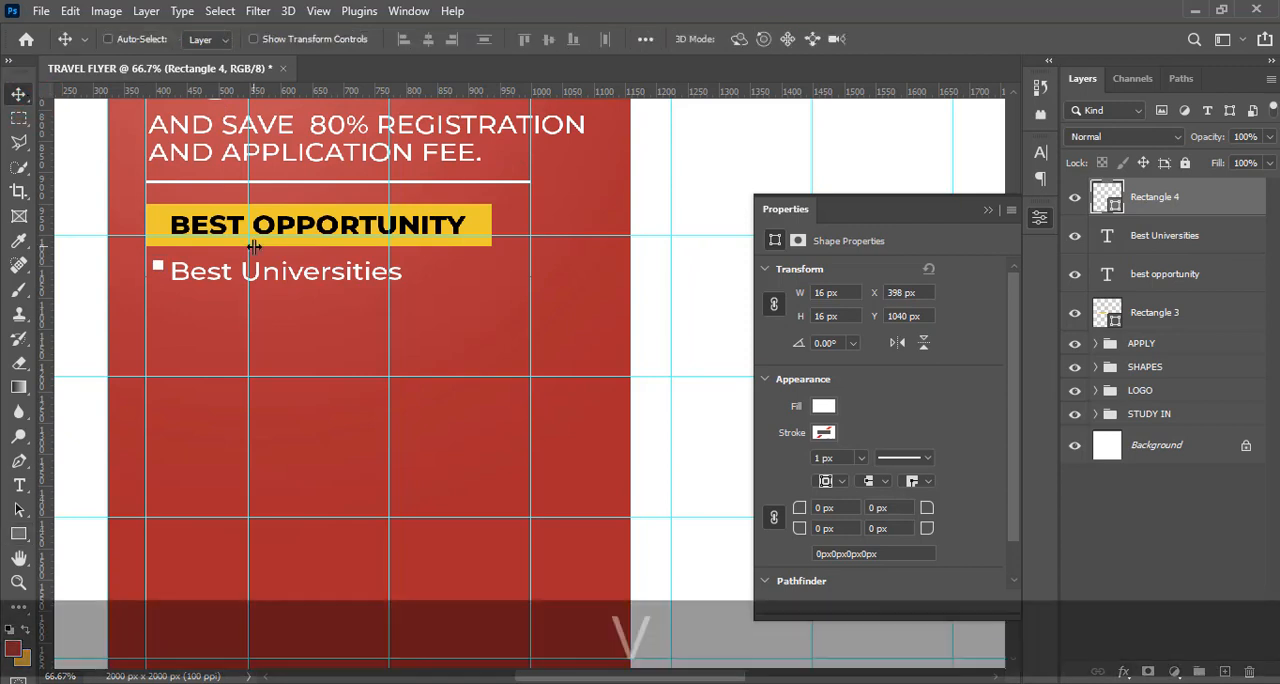
pyautogui.press('Down')
pyautogui.press('Down')
pyautogui.press('Down')
pyautogui.press('Down')
pyautogui.press('Down')
pyautogui.press('Down')
pyautogui.press('Down')
pyautogui.press('Down')
pyautogui.press('Down')
pyautogui.press('Down')
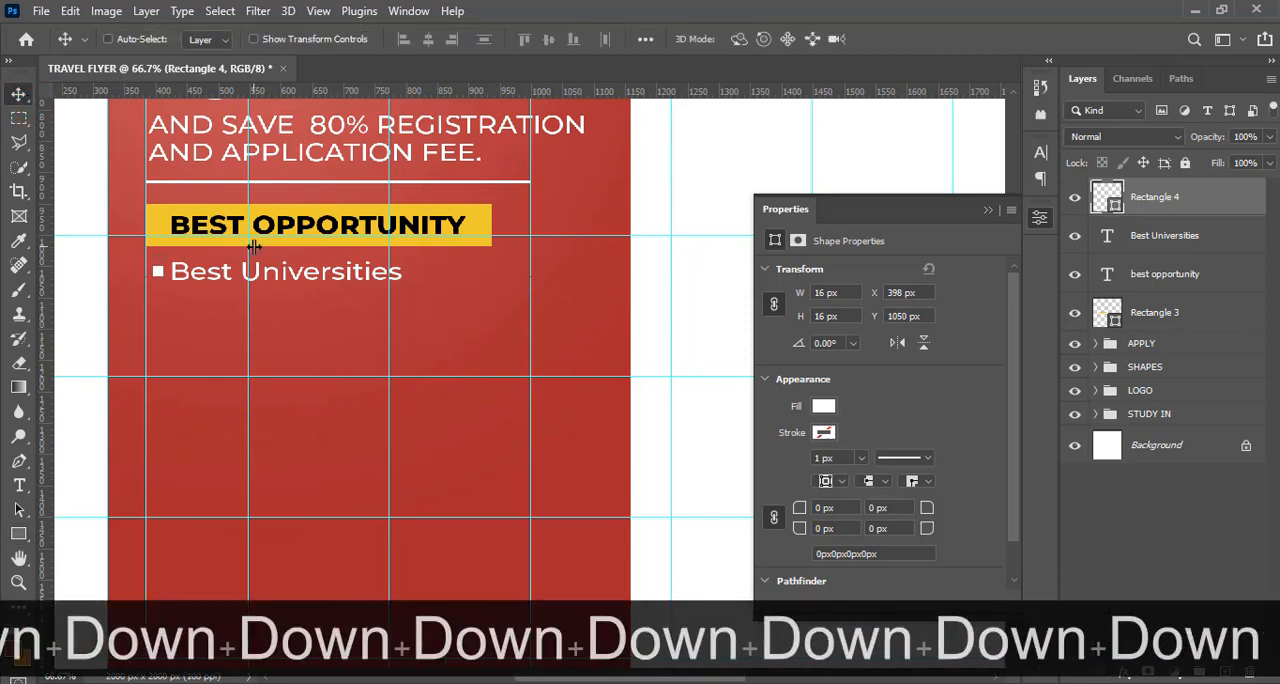
pyautogui.press('Left')
pyautogui.press('Left')
pyautogui.press('Left')
pyautogui.press('Left')
pyautogui.press('Left')
pyautogui.press('Left')
pyautogui.press('Left')
pyautogui.press('Left')
pyautogui.press('Left')
pyautogui.press('Left')
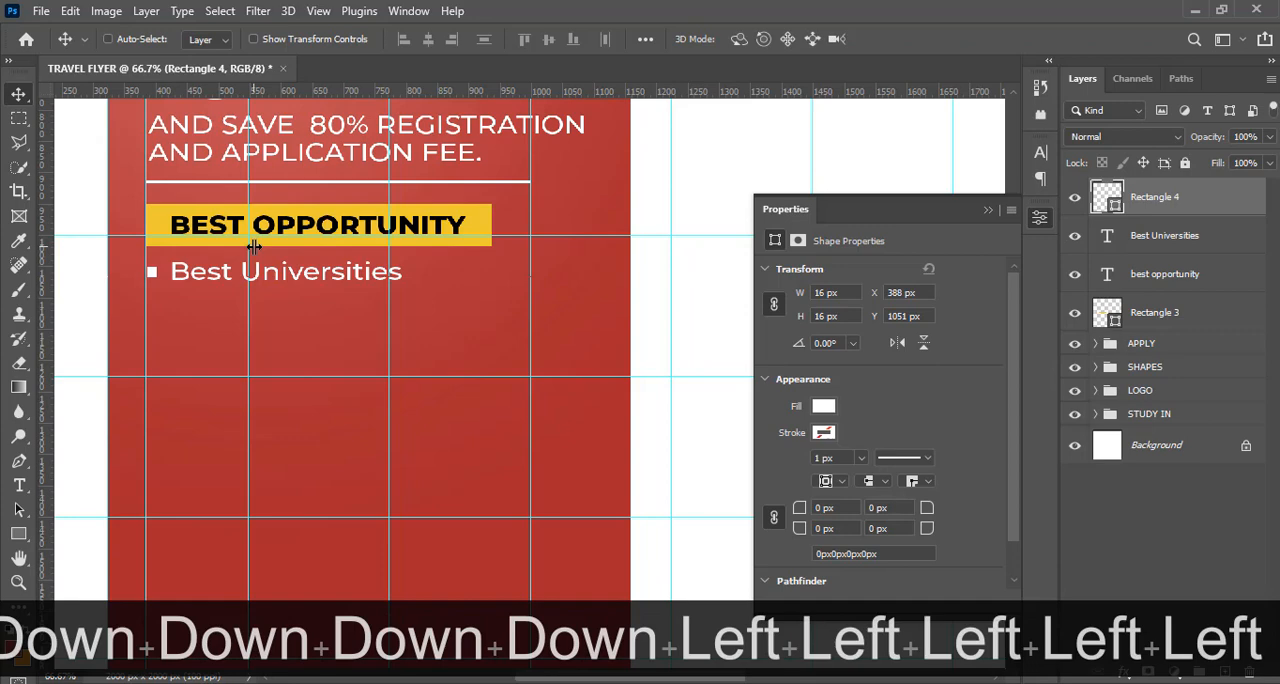
pyautogui.press('pageup')
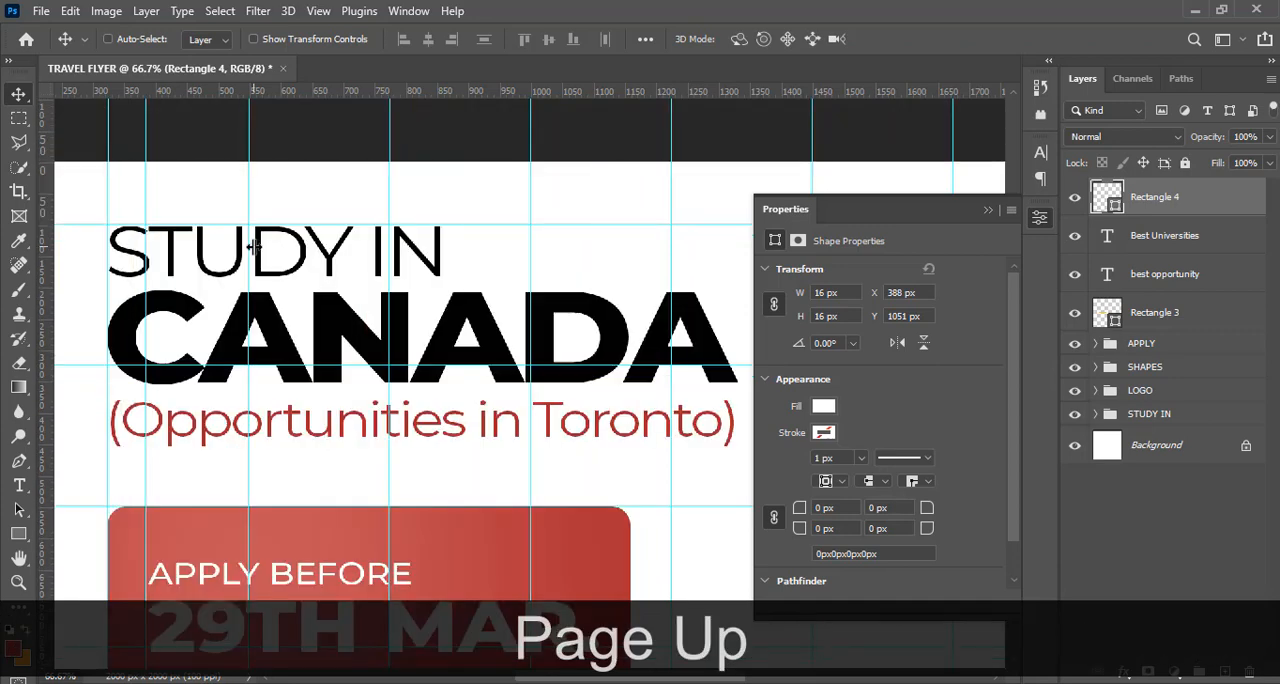
pyautogui.press('pagedown')
pyautogui.press('Down')
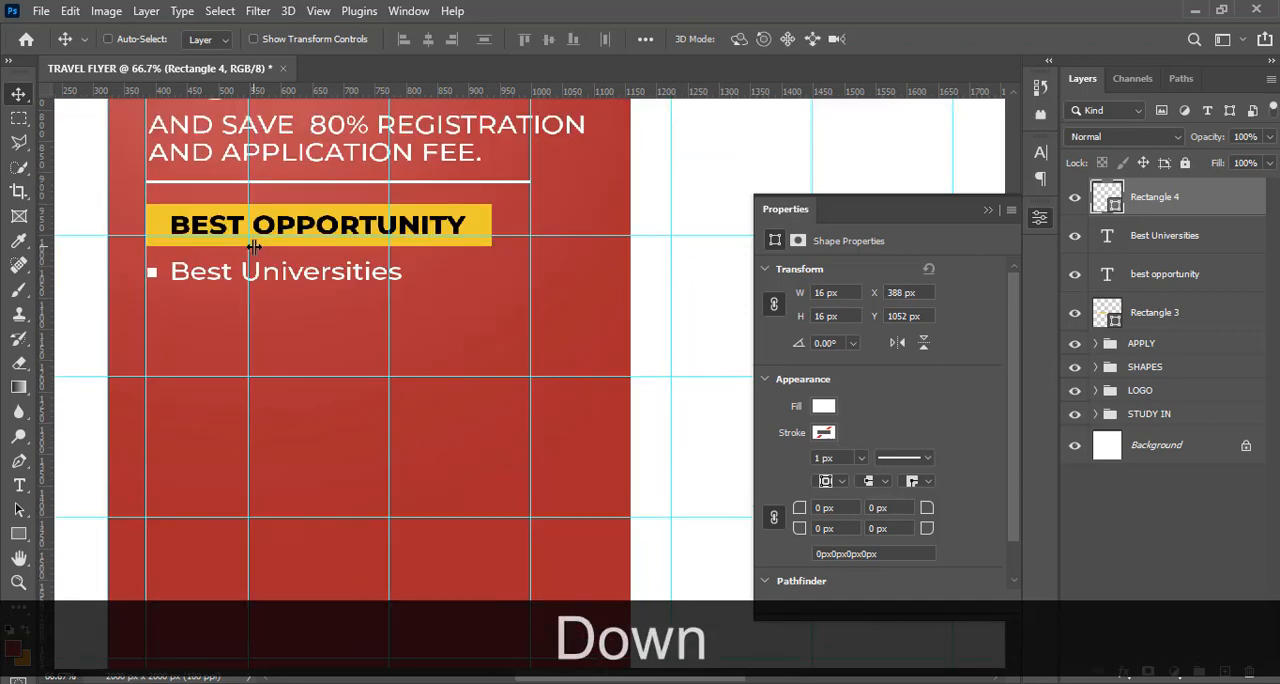
pyautogui.press('Left')
pyautogui.press('Left')
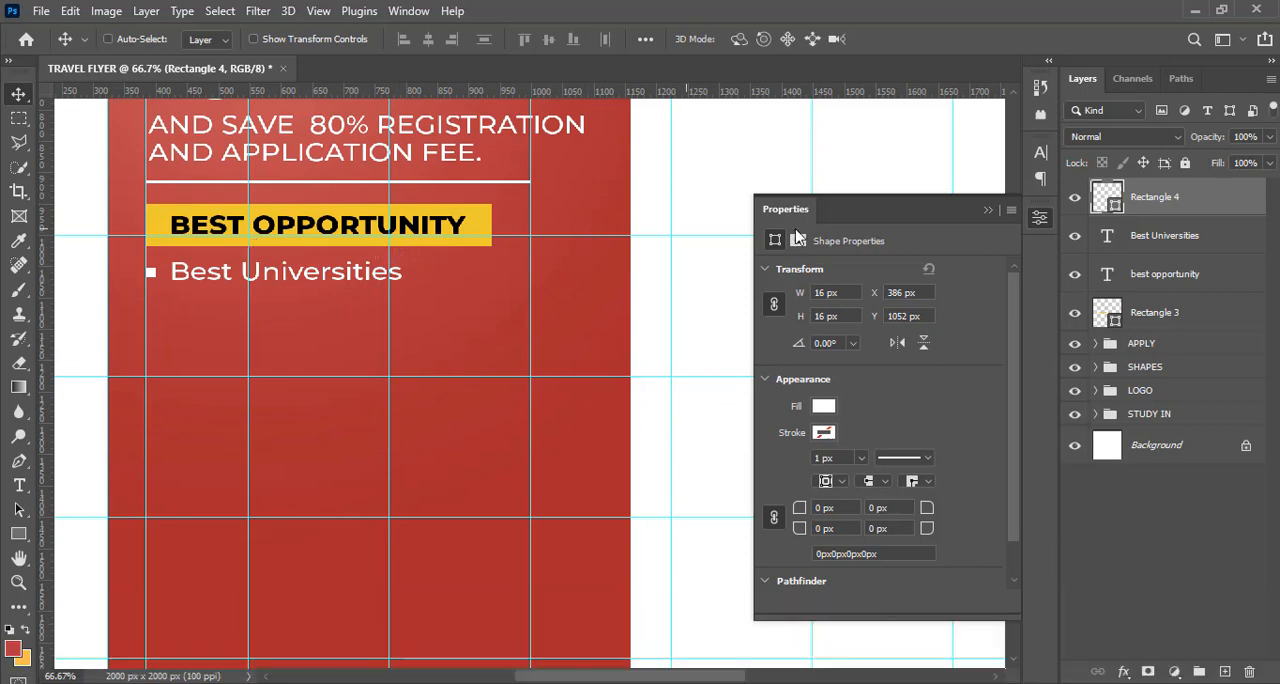
# Group the bullet square and the "Best Universities" text layer and name the group 1
pyautogui.click(1163, 249)
pyautogui.press('ctrl')
pyautogui.press('ctrl')
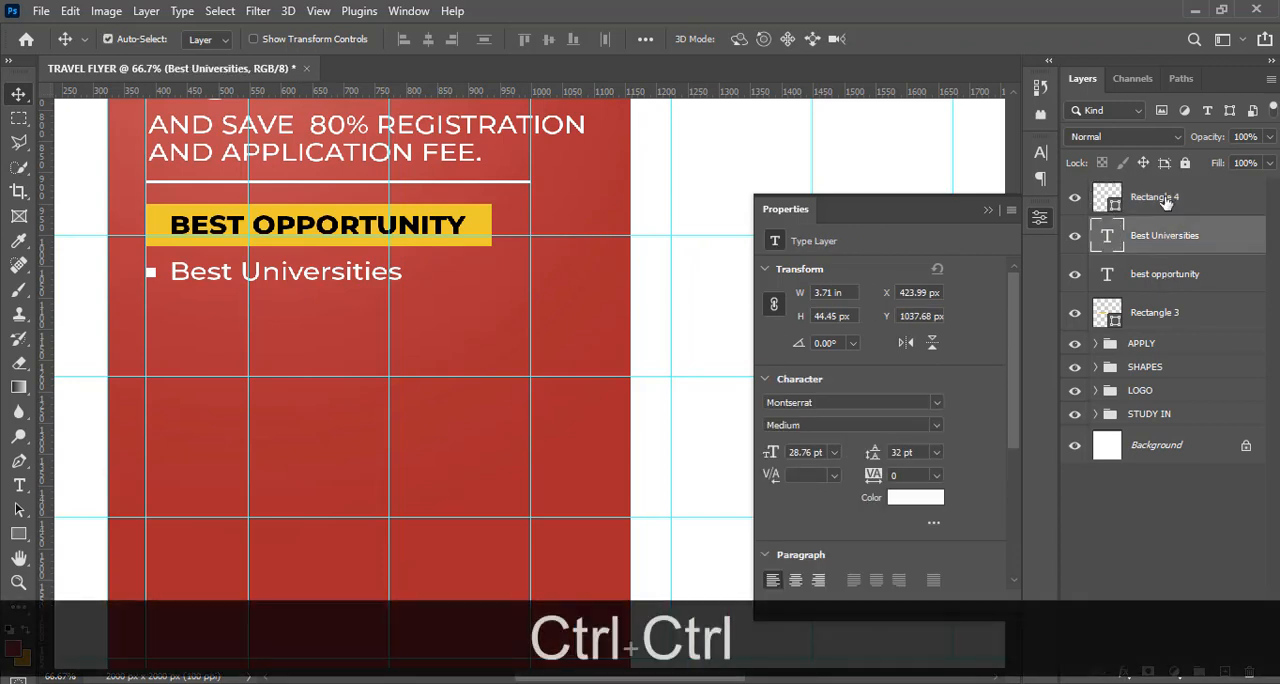
pyautogui.keyDown('ctrl'); pyautogui.click(1163, 198); pyautogui.keyUp('ctrl')
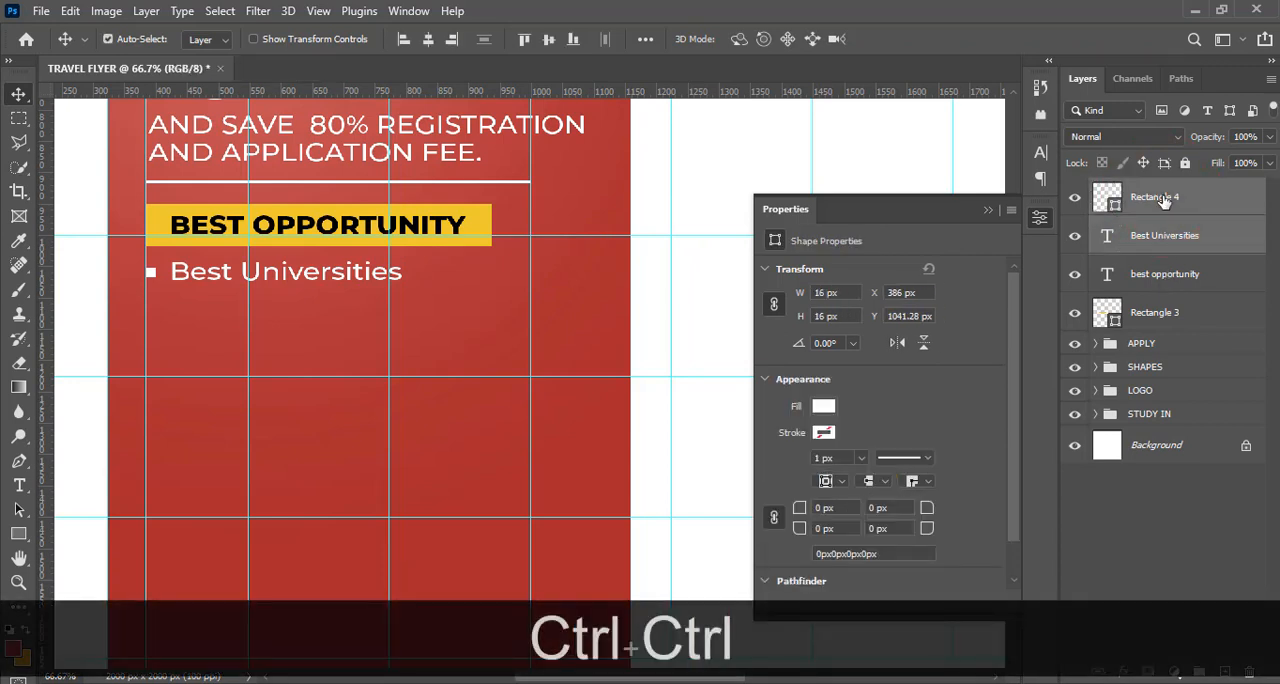
pyautogui.hotkey('ctrl', 'g')
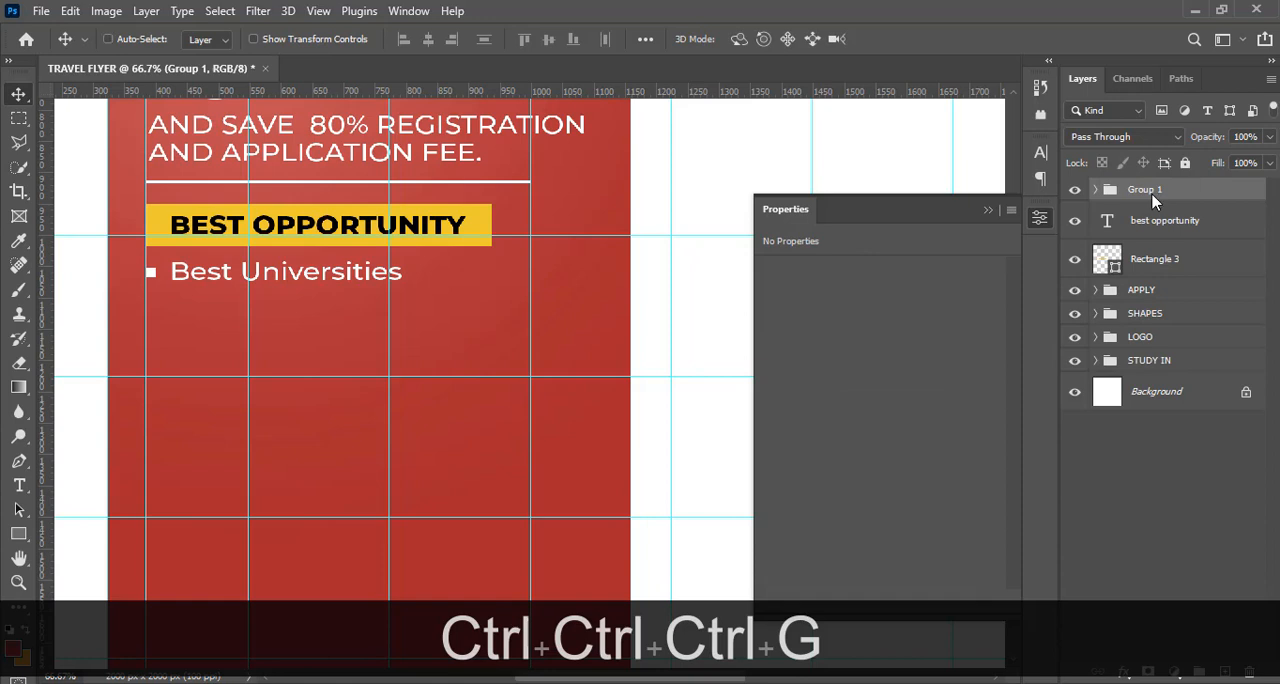
pyautogui.doubleClick(1150, 196)
pyautogui.write('1')
pyautogui.press('Return')
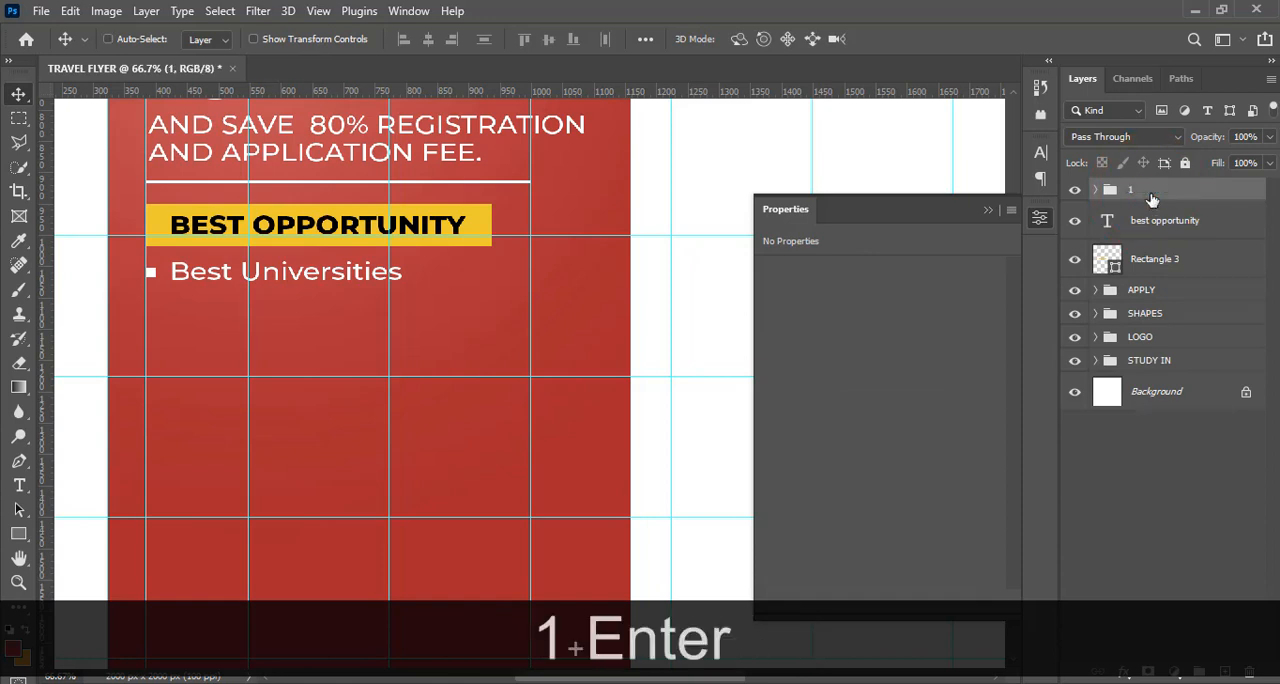
# Duplicate group 1 five times
pyautogui.press('ctrl')
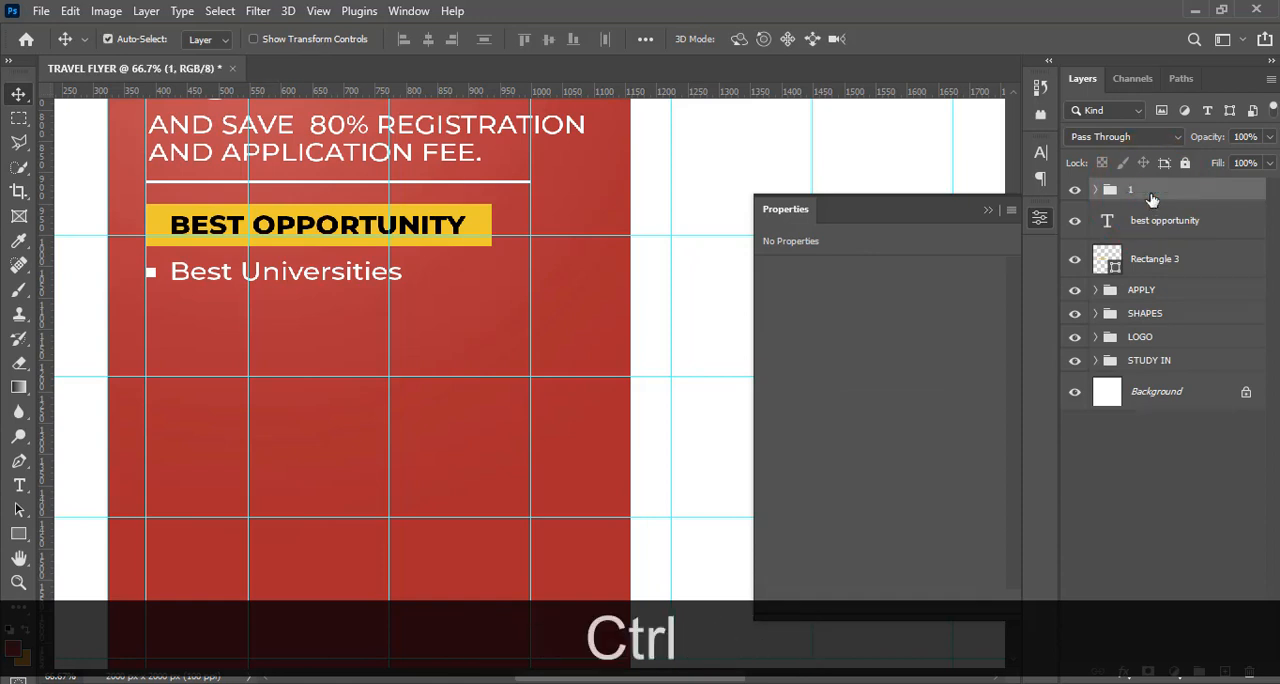
pyautogui.hotkey('ctrl', 'j')
pyautogui.hotkey('ctrl', 'j')
pyautogui.hotkey('ctrl', 'j')
pyautogui.hotkey('ctrl', 'j')
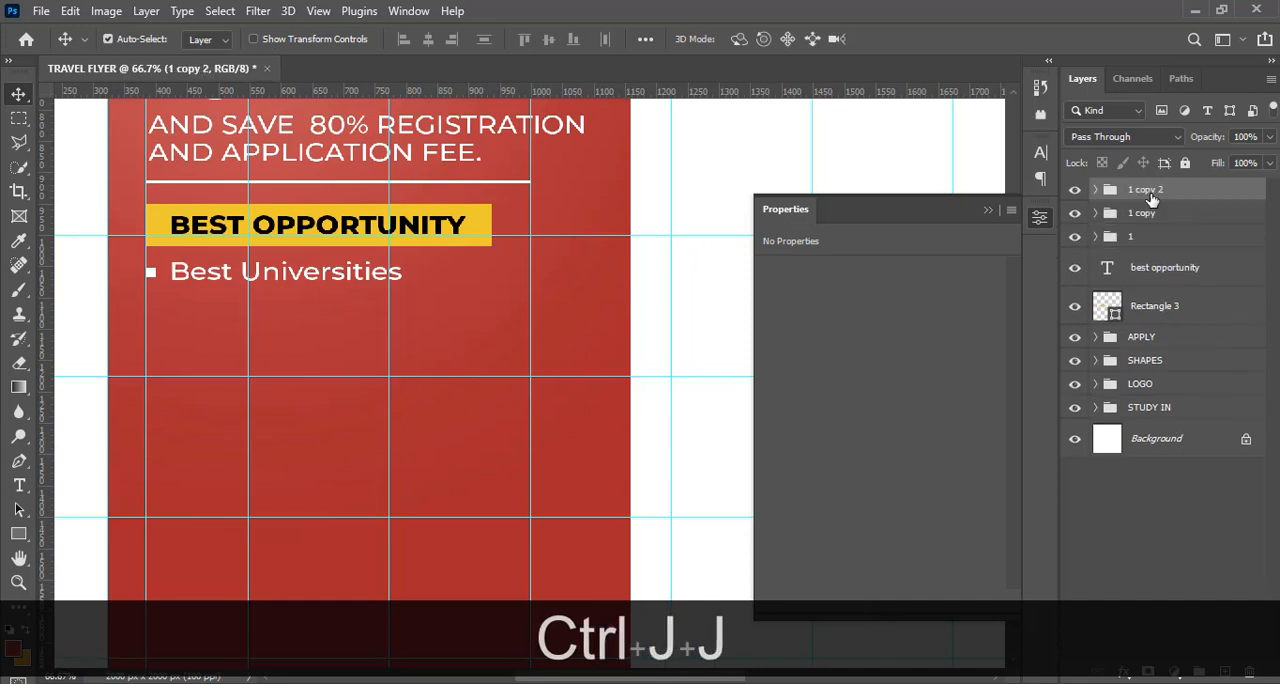
pyautogui.hotkey('ctrl', 'j')
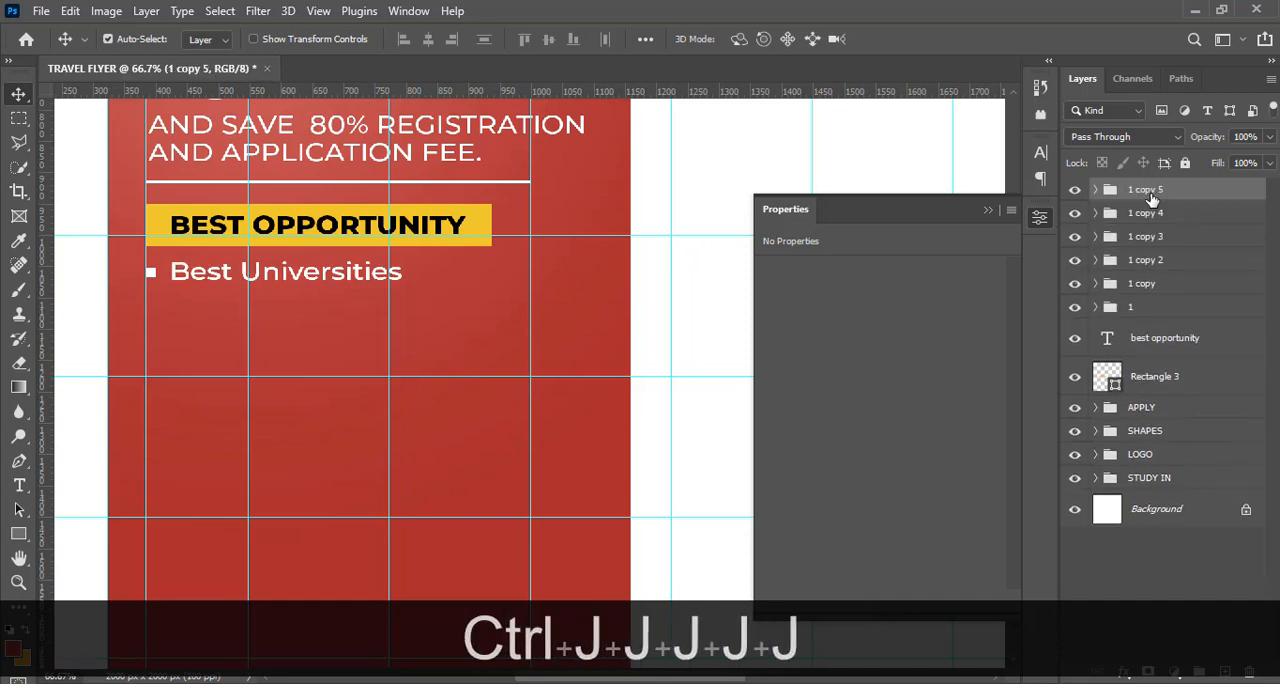
# Move the topmost copy of the bullet group straight down to near the bottom of the red panel
pyautogui.click(989, 210)
pyautogui.moveTo(1011, 363); pyautogui.dragTo(1013, 400)
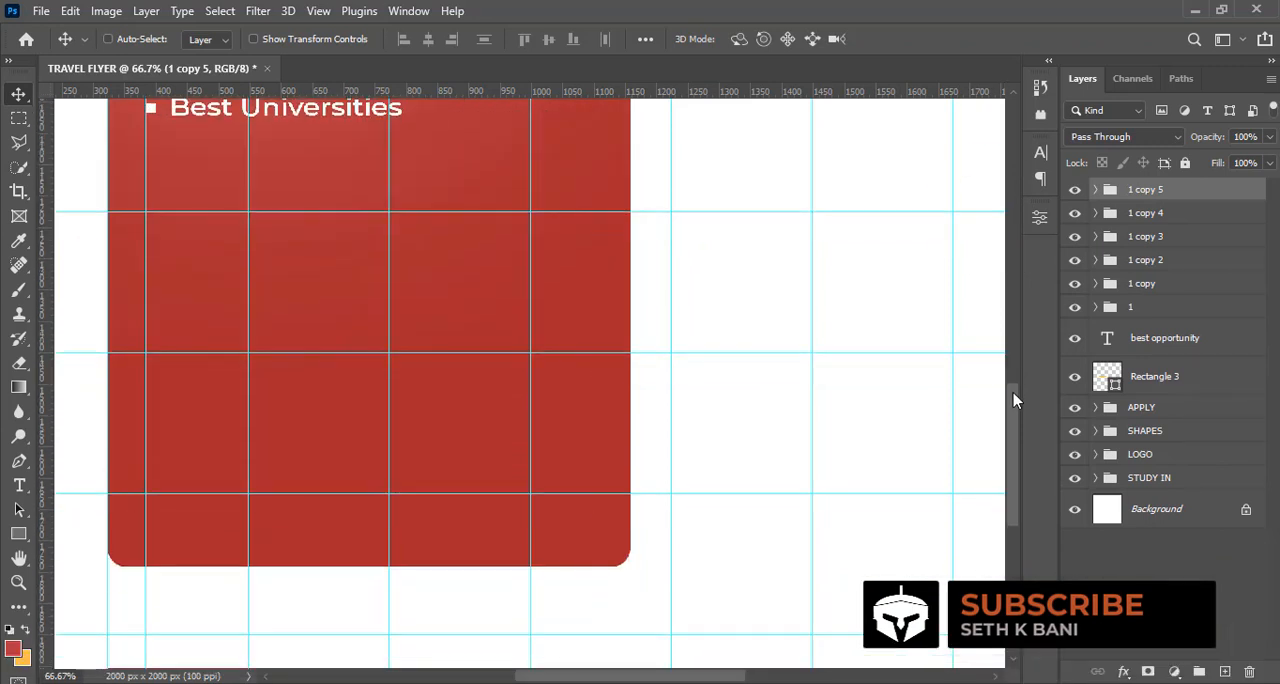
pyautogui.click(1146, 193)
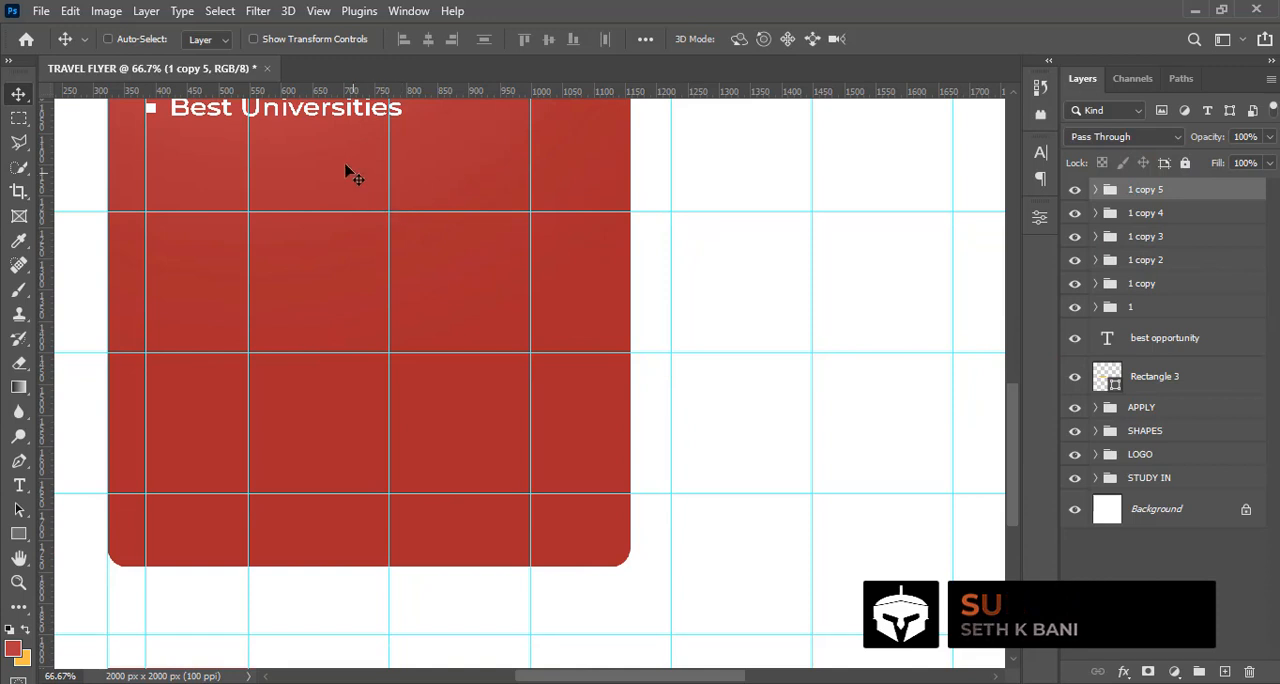
pyautogui.moveTo(351, 172); pyautogui.dragTo(316, 538)
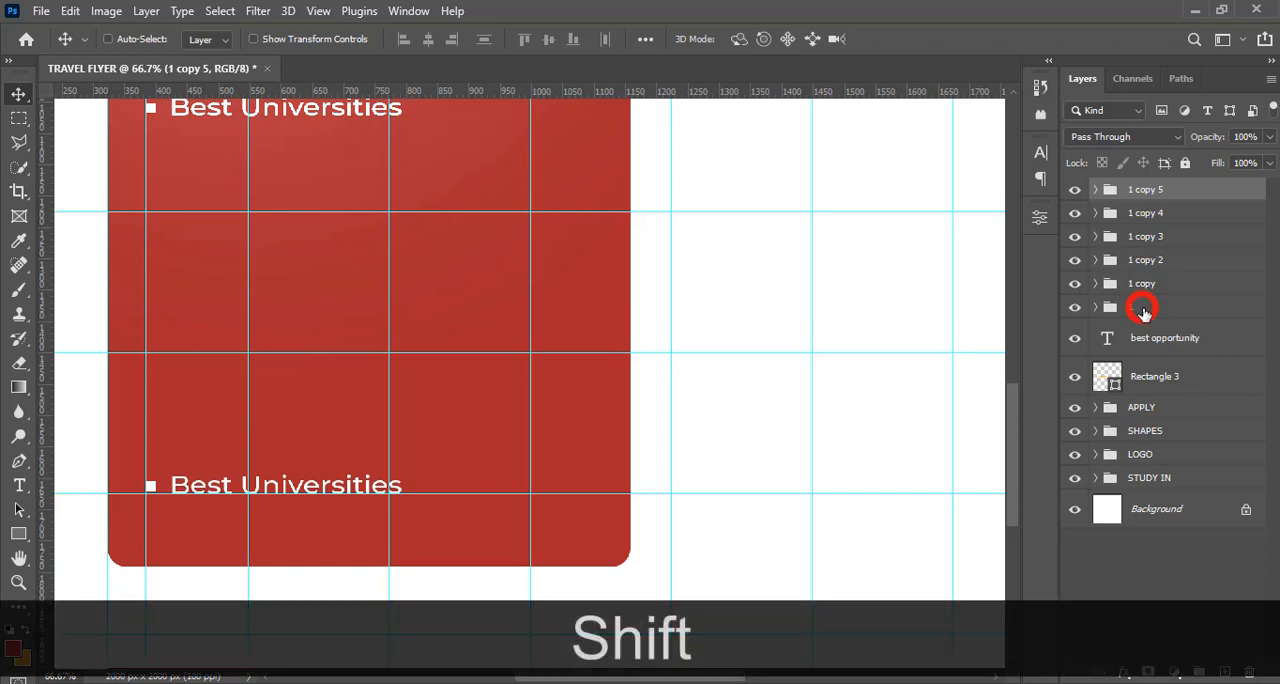
# Select group 1 and its five copies and distribute them evenly in the vertical direction
pyautogui.keyDown('shift'); pyautogui.click(1143, 312); pyautogui.keyUp('shift')
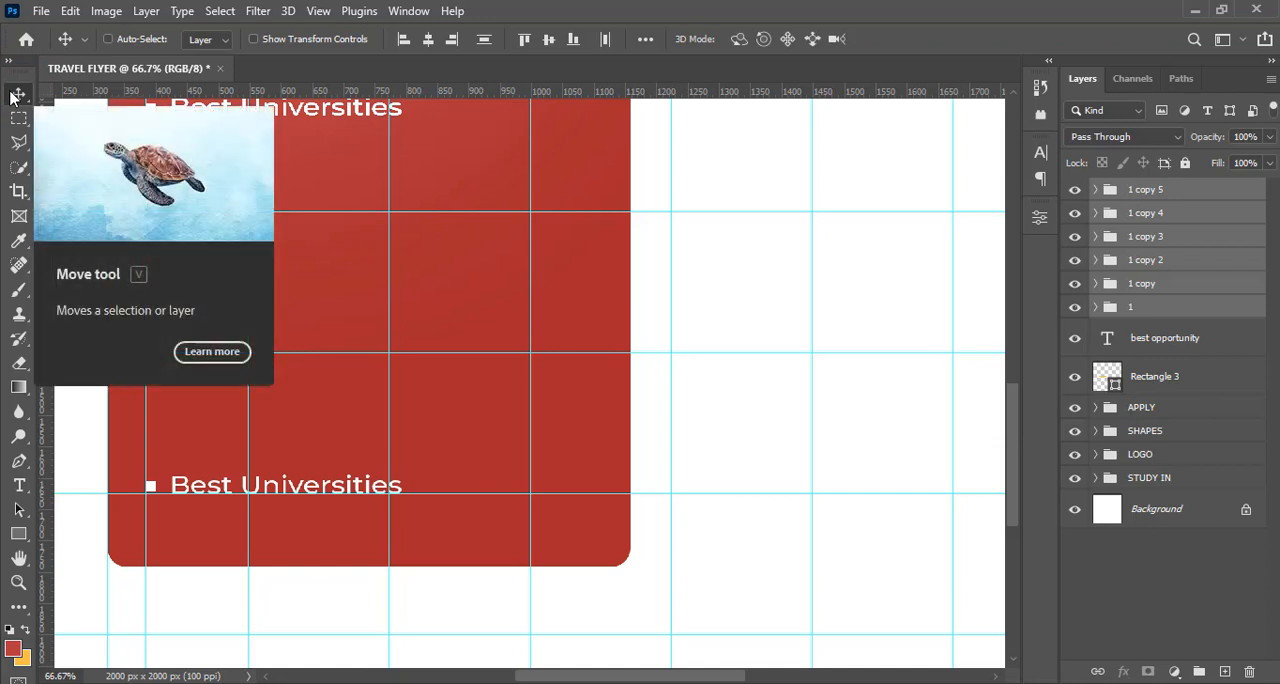
pyautogui.rightClick(15, 94)
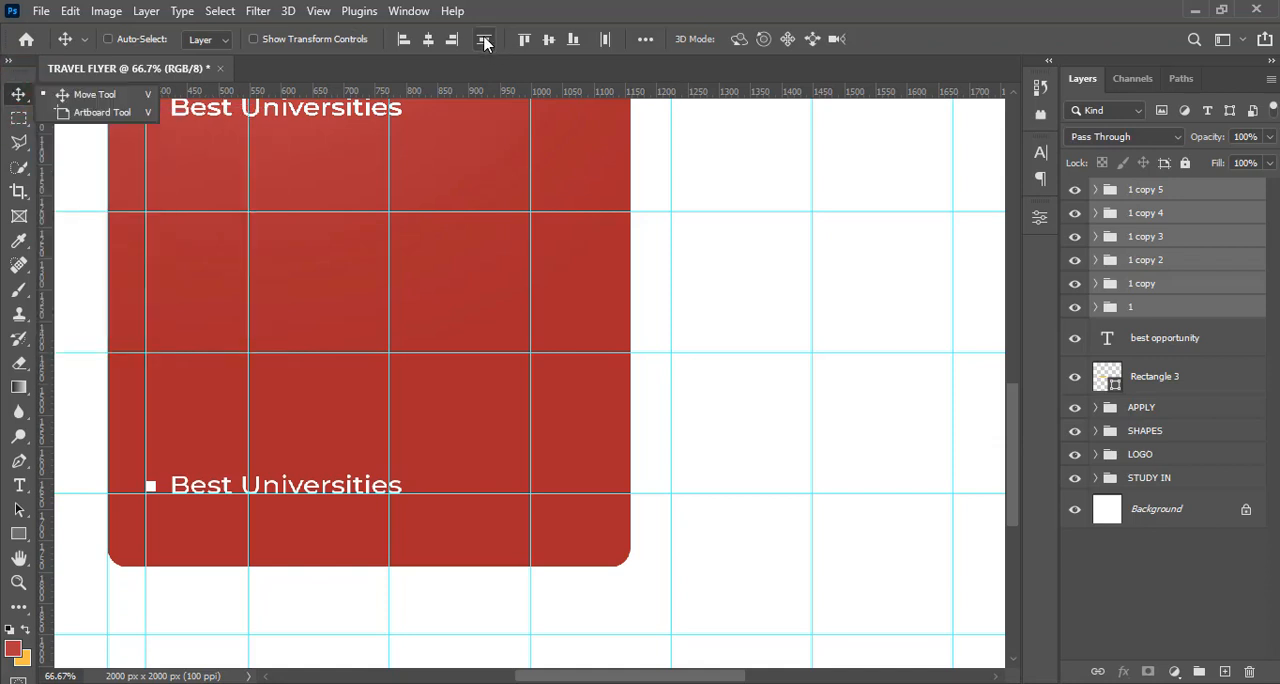
pyautogui.click(484, 40)
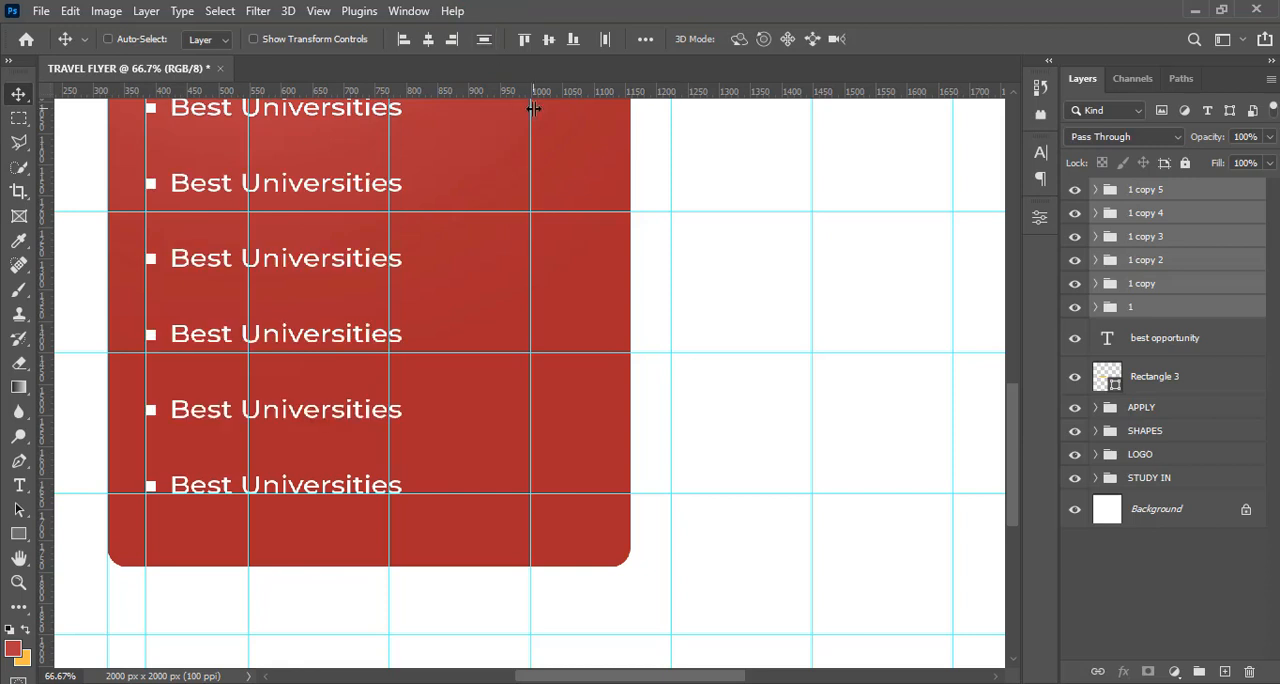
pyautogui.moveTo(1011, 418); pyautogui.dragTo(1013, 383)
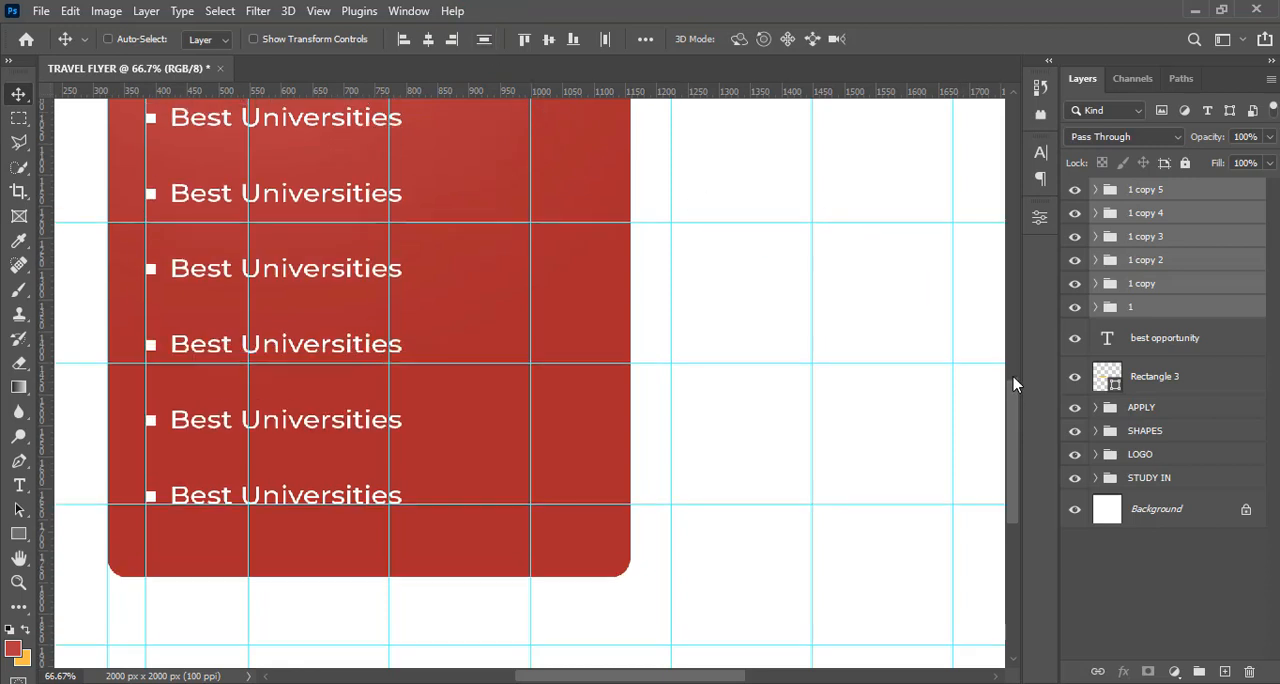
# Hide the guides and fit the whole flyer in view
pyautogui.scroll(3, 1013, 383)
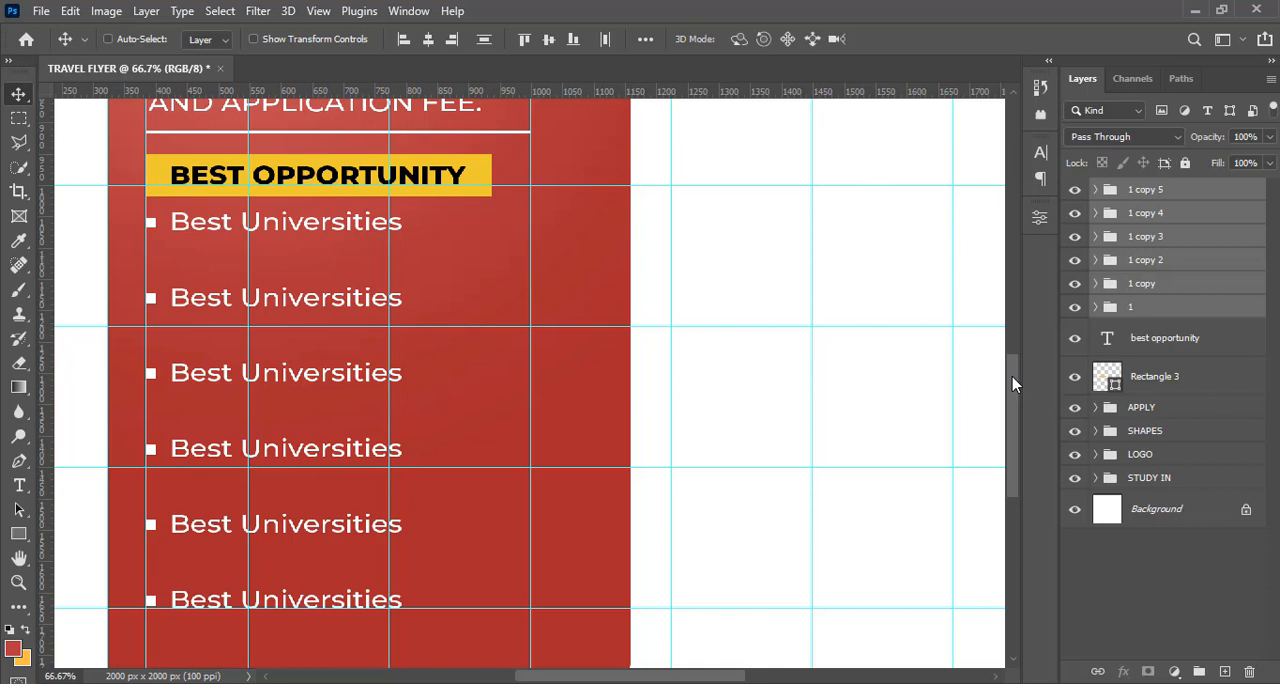
pyautogui.click(1013, 383)
pyautogui.hotkey('ctrl', 'h')
pyautogui.hotkey('ctrl', '0')
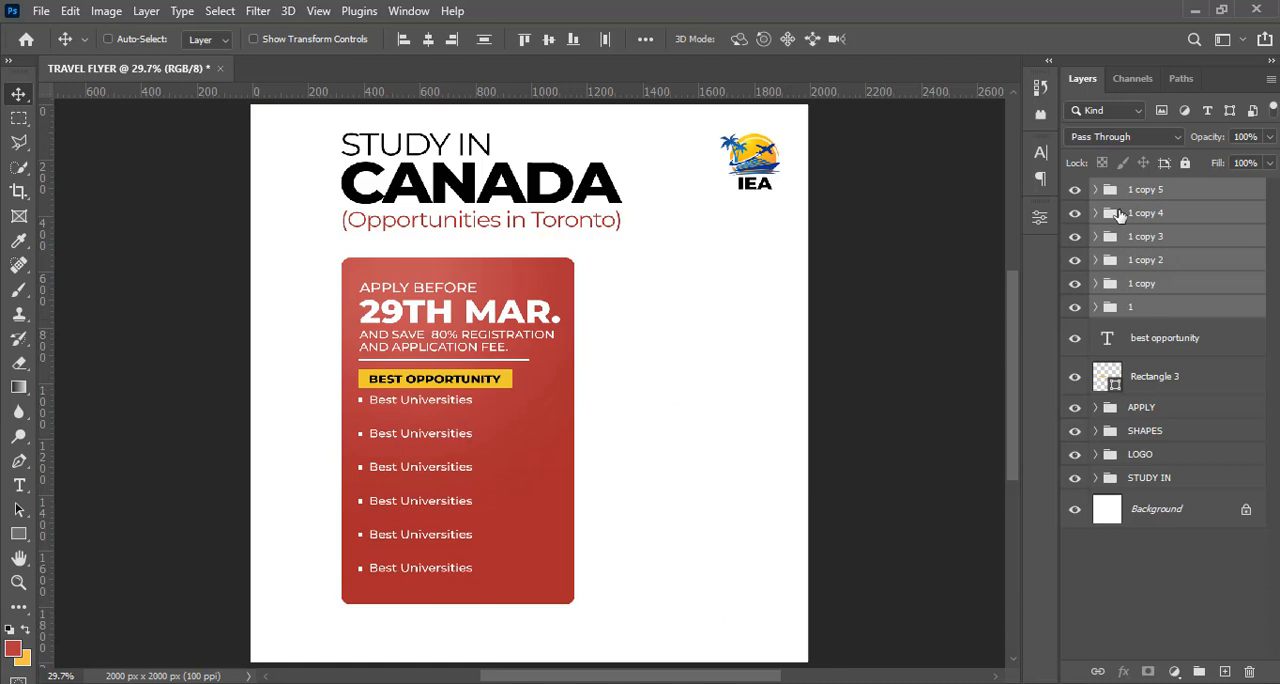
# Rename the five copied bullet groups 2, 3, 4, 5 and 6, in order from the lowest copy up
pyautogui.doubleClick(1132, 287)
pyautogui.write('2')
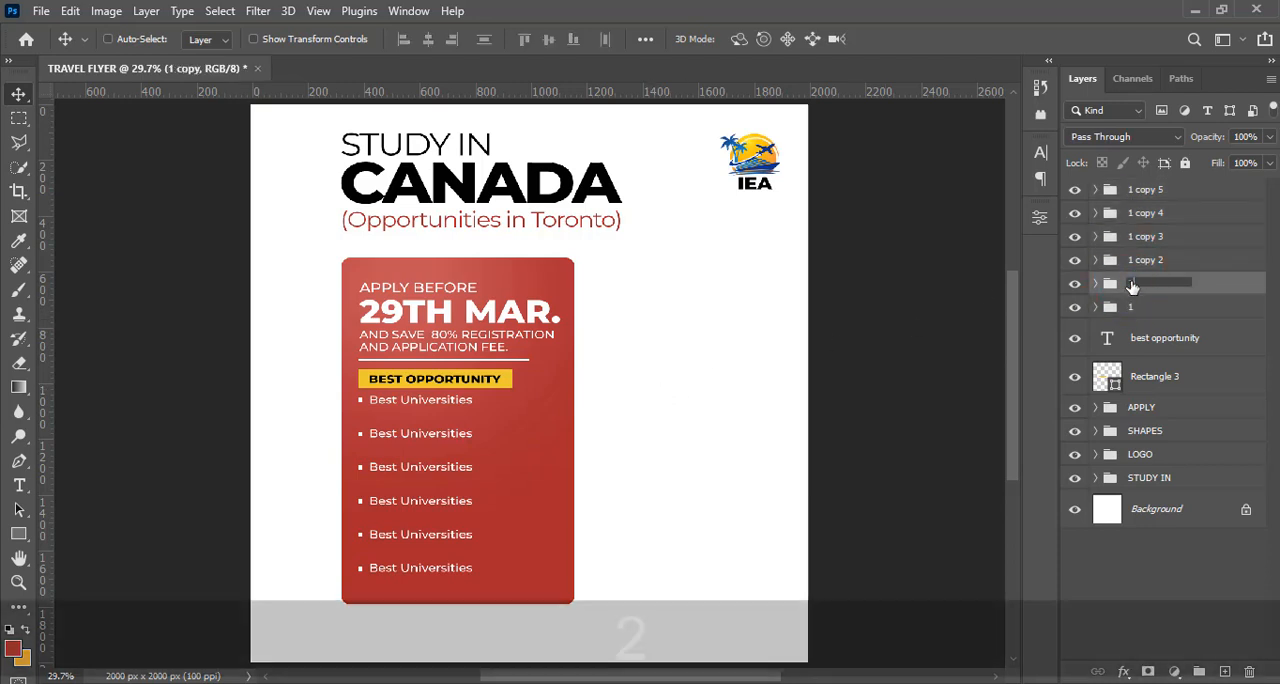
pyautogui.press('Return')
pyautogui.doubleClick(1137, 262)
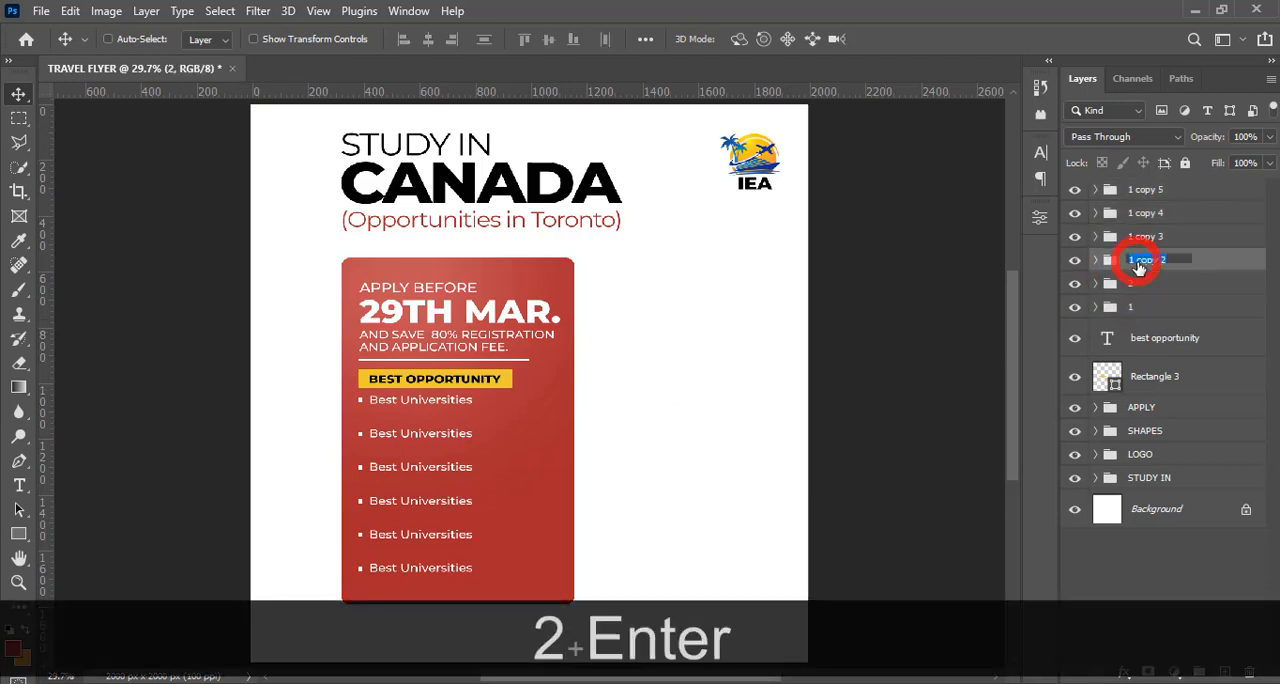
pyautogui.write('3')
pyautogui.doubleClick(1145, 240)
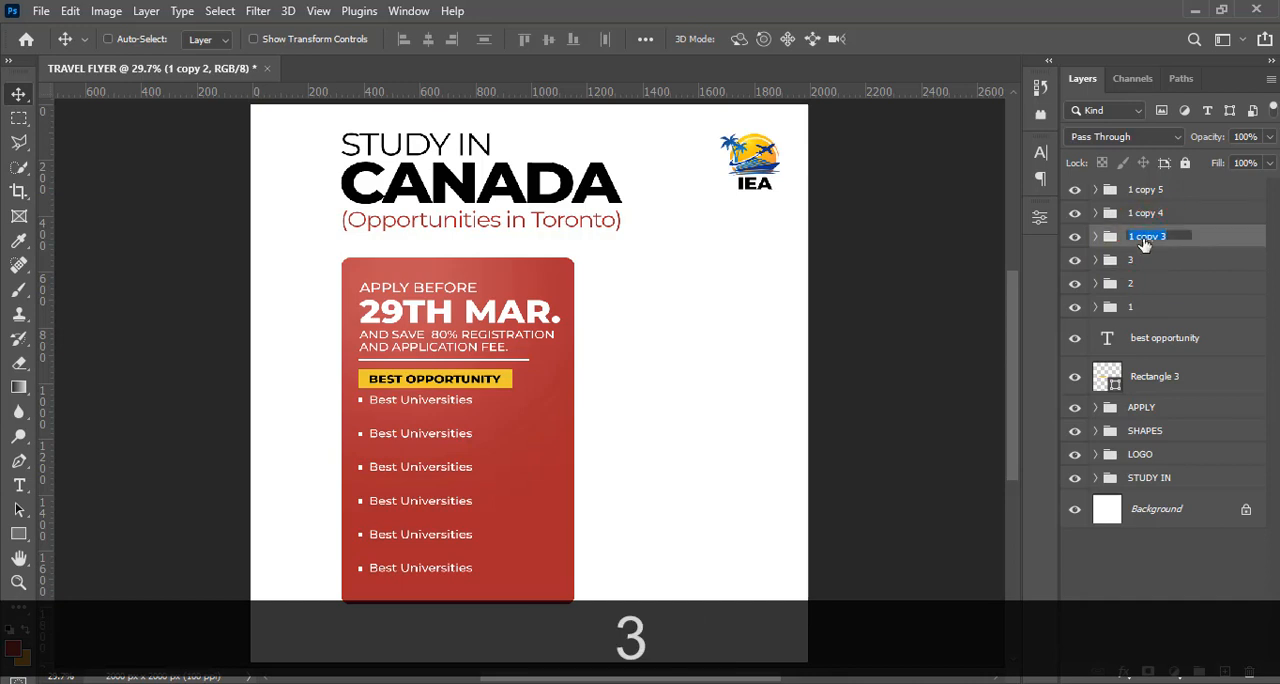
pyautogui.write('4')
pyautogui.doubleClick(1140, 214)
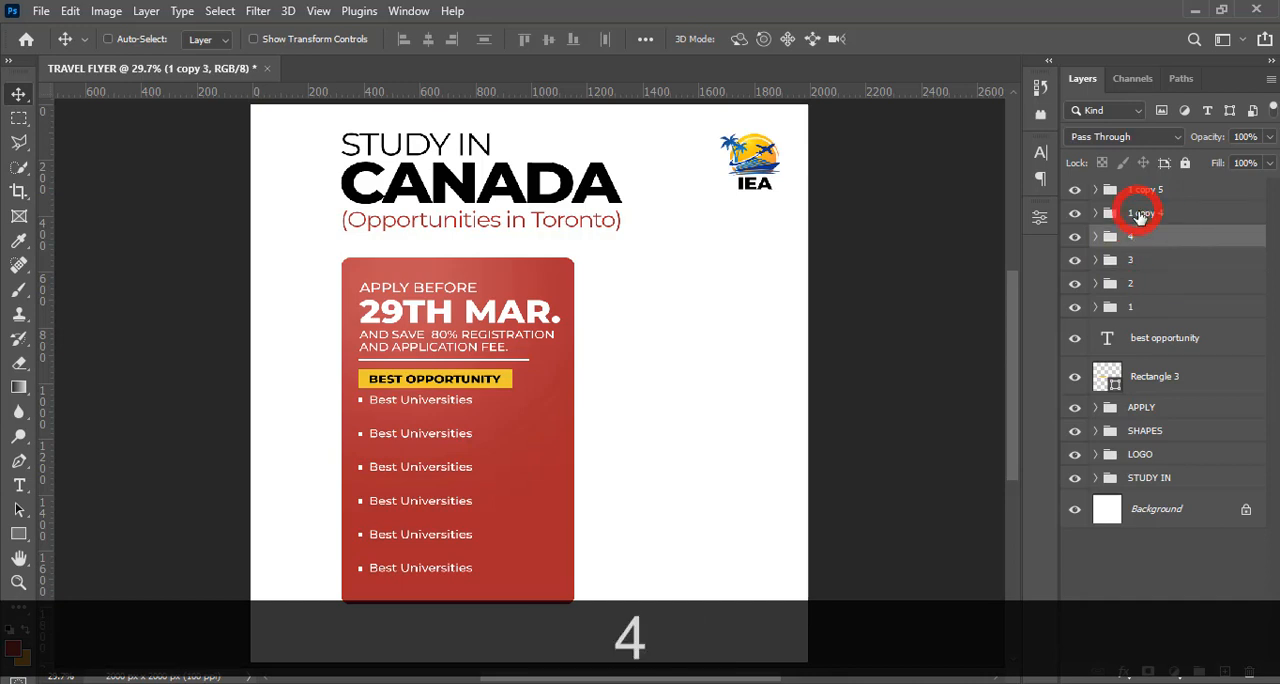
pyautogui.write('5')
pyautogui.doubleClick(1137, 190)
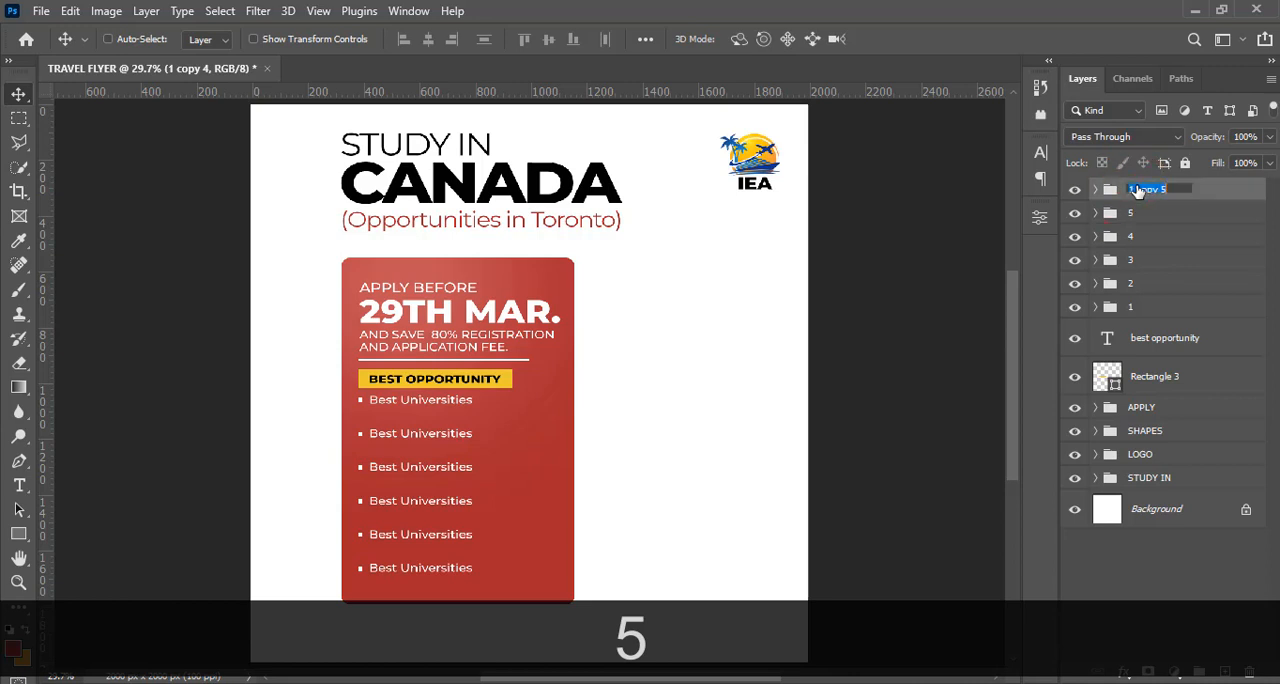
pyautogui.write('6')
pyautogui.press('Return')
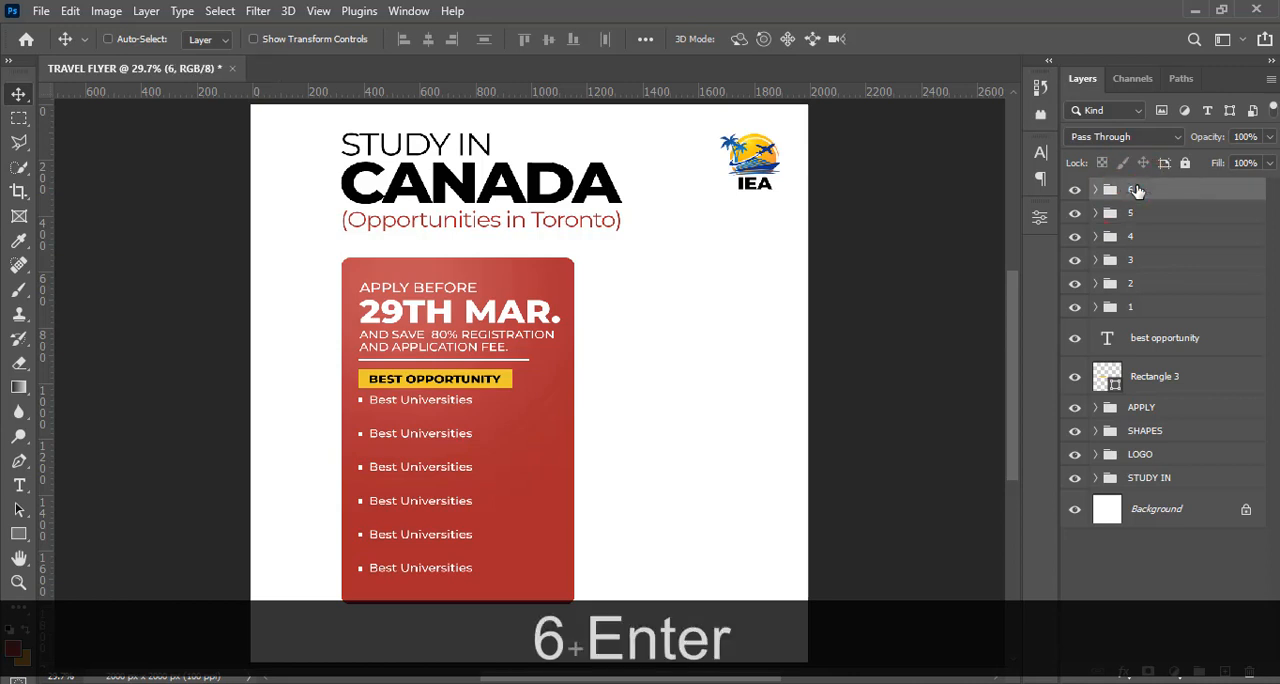
# Replace the text in group 2 with "No IELTS and others", copied from 5.txt in Notepad
pyautogui.click(1095, 309)
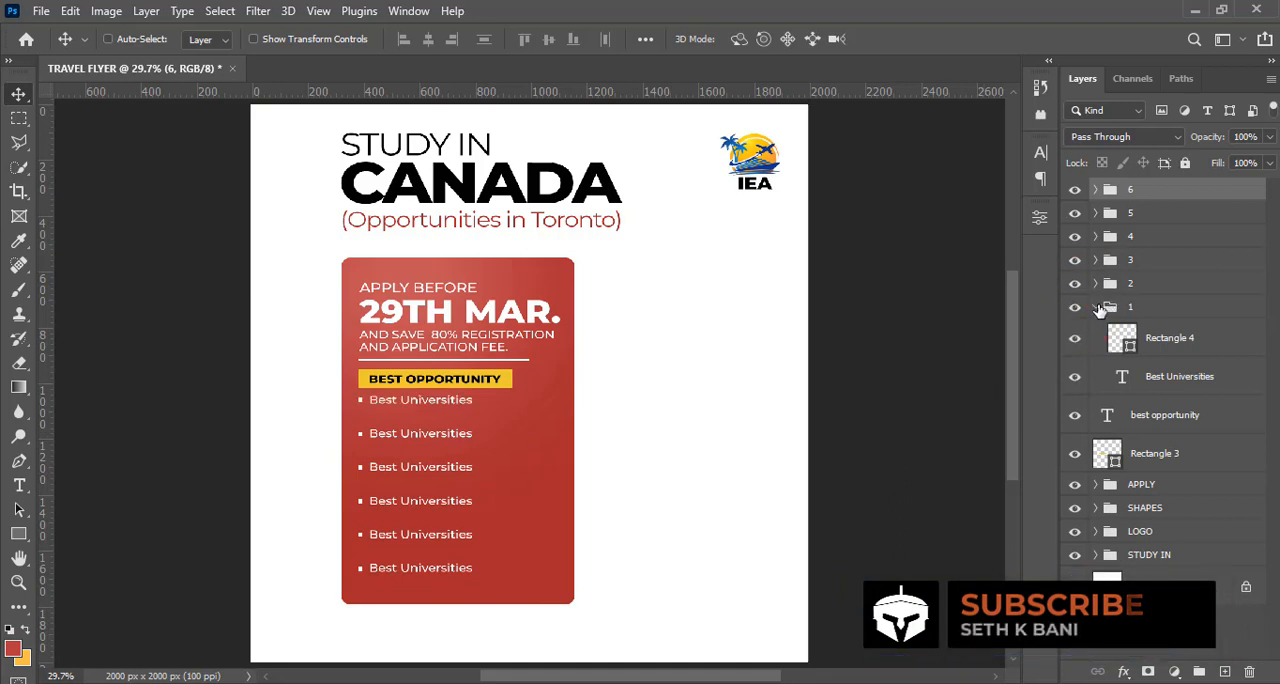
pyautogui.click(1095, 307)
pyautogui.click(1095, 284)
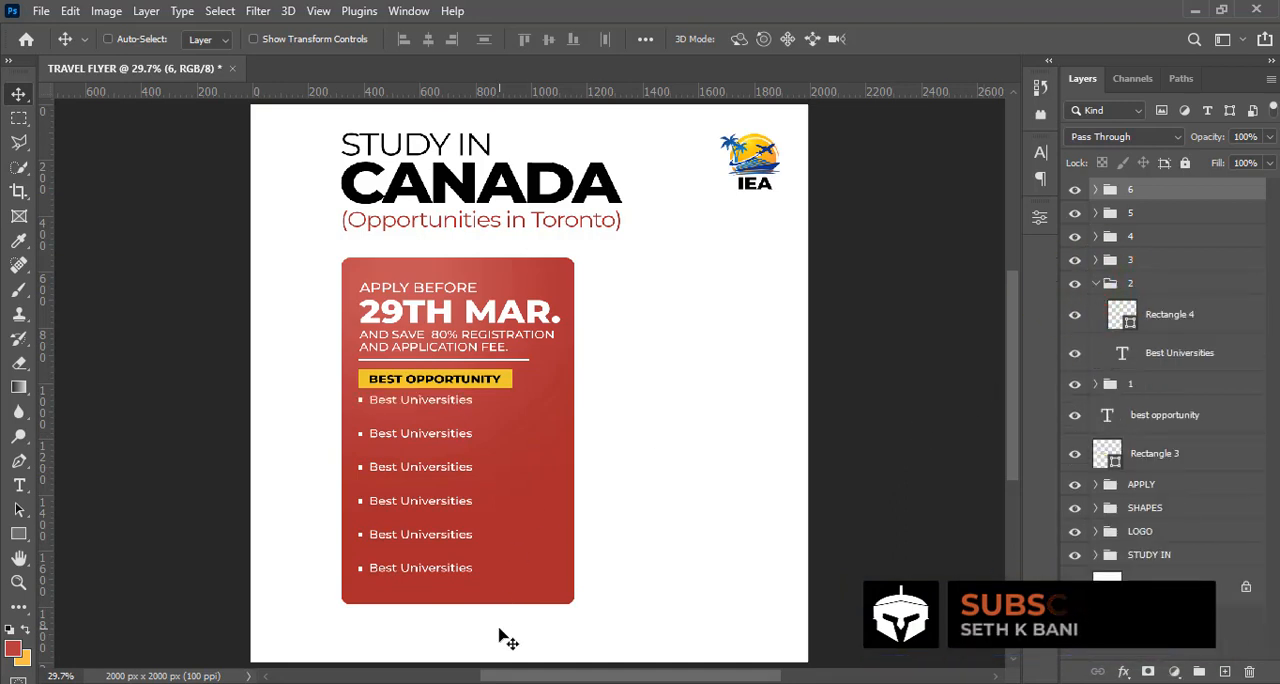
pyautogui.hotkey('alt', 'Tab')
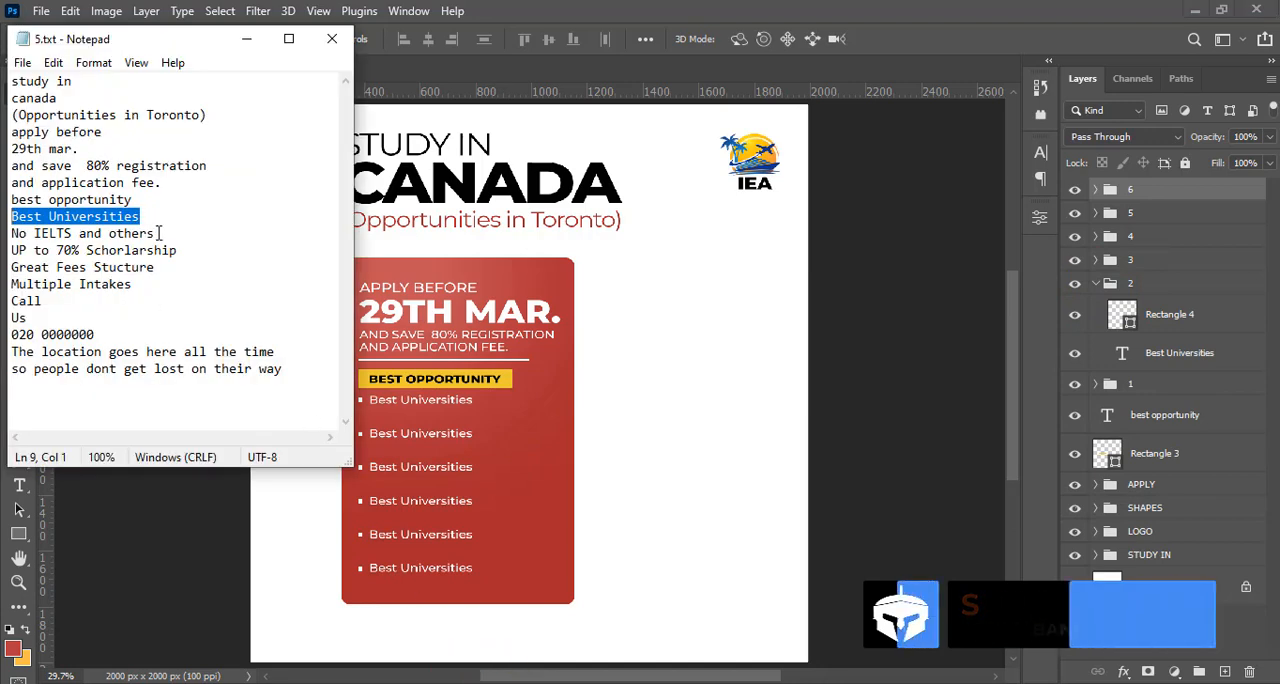
pyautogui.moveTo(156, 233); pyautogui.dragTo(8, 236)
pyautogui.hotkey('ctrl', 'c')
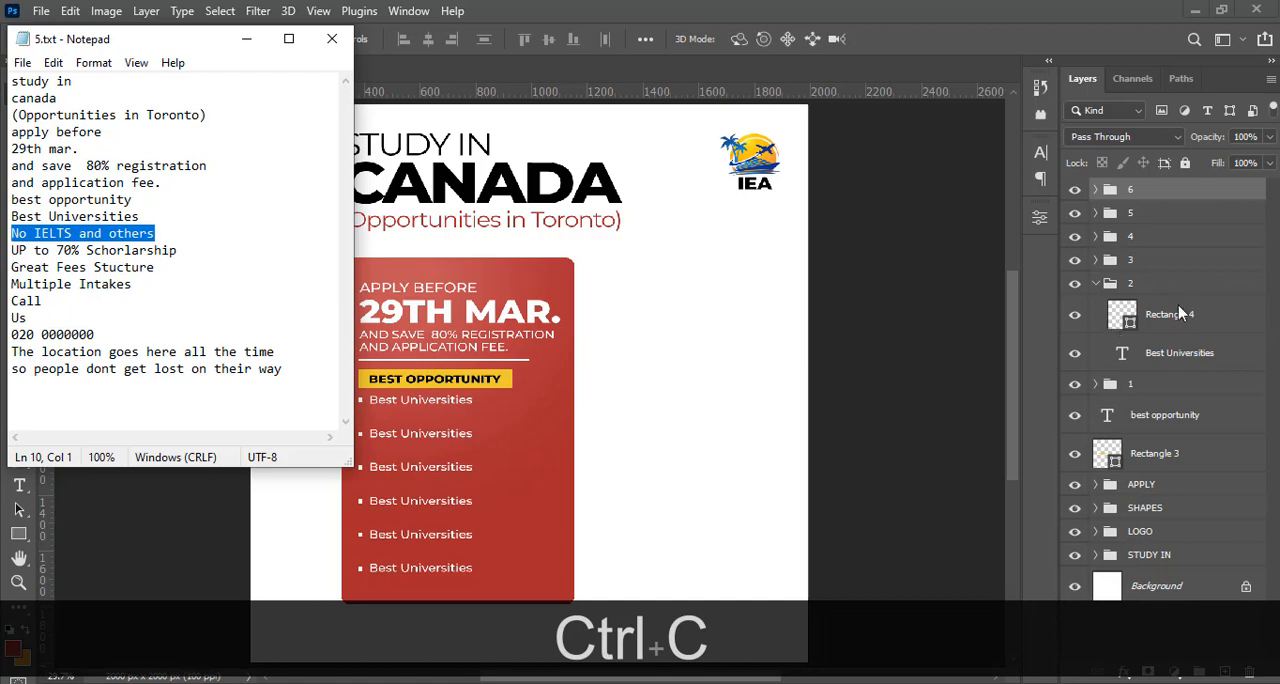
pyautogui.click(1119, 352)
pyautogui.click(1119, 352)
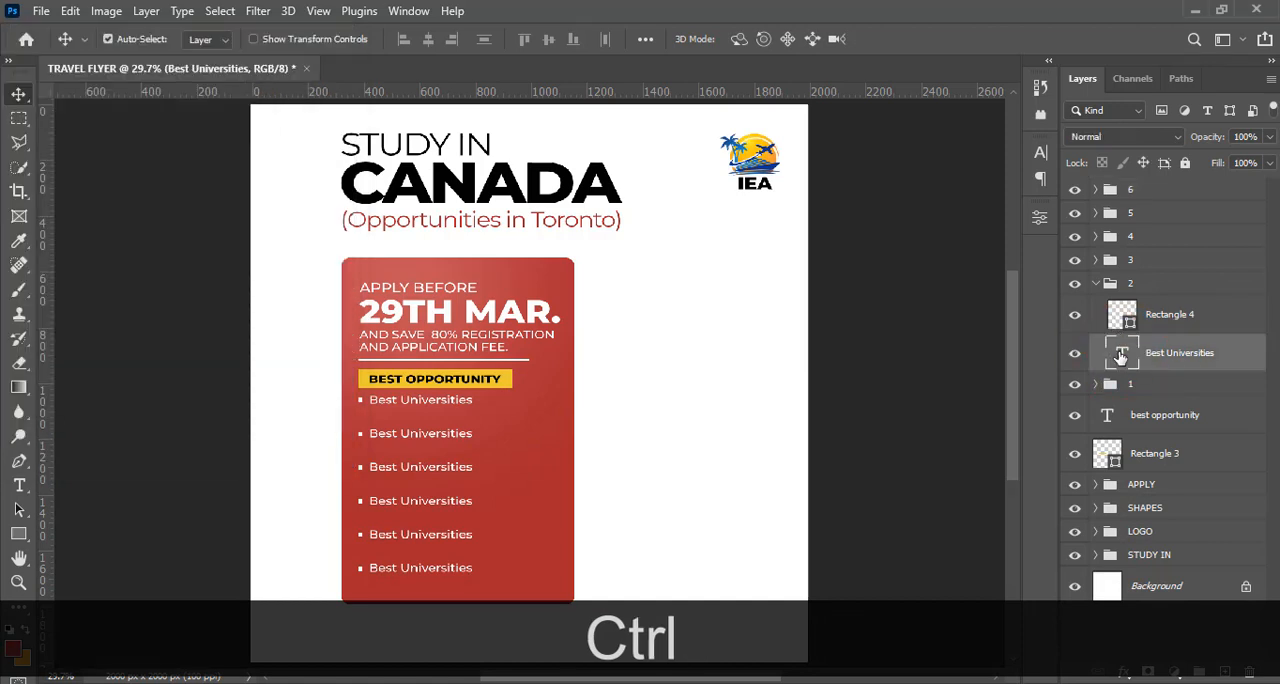
pyautogui.press('ctrl')
pyautogui.doubleClick(1119, 352)
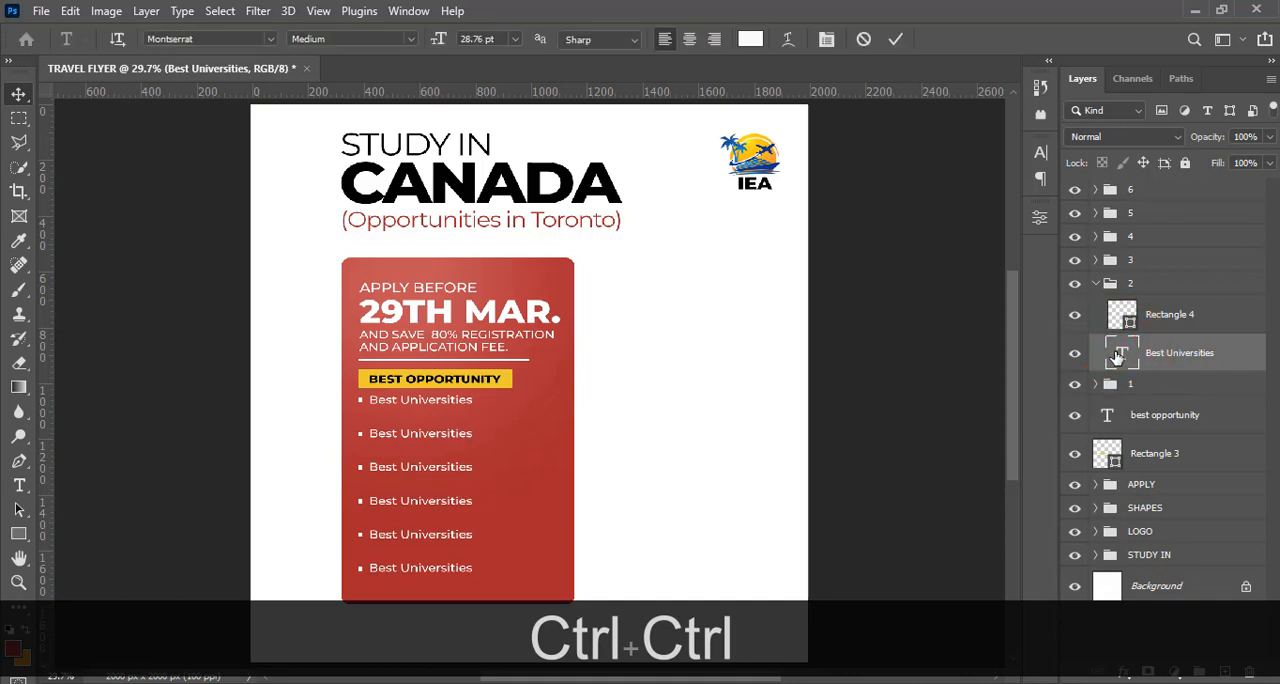
pyautogui.hotkey('ctrl', 'v')
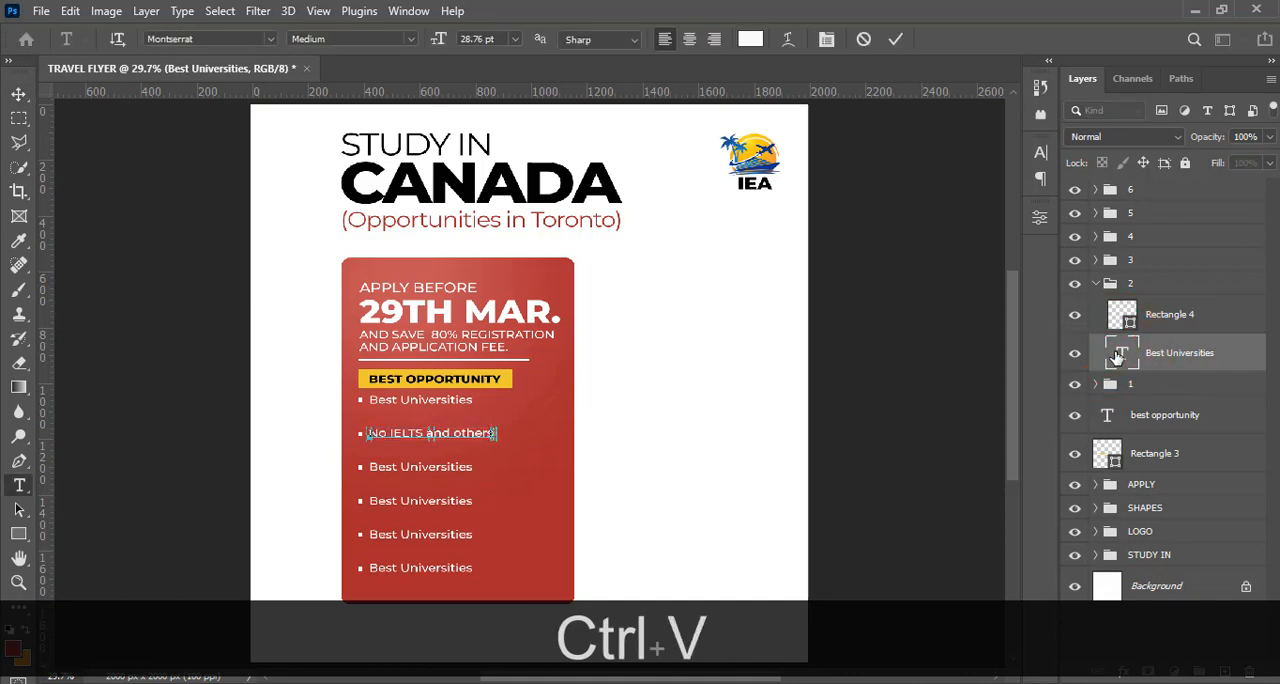
pyautogui.click(1117, 357)
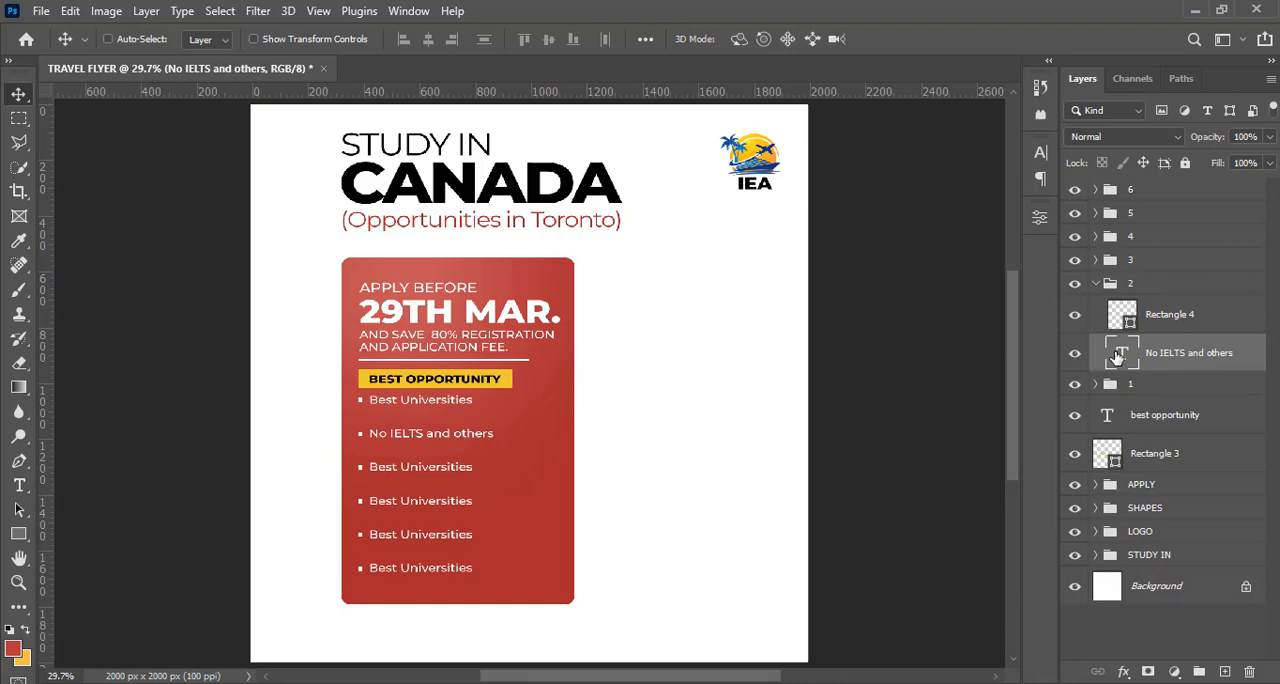
pyautogui.click(1096, 284)
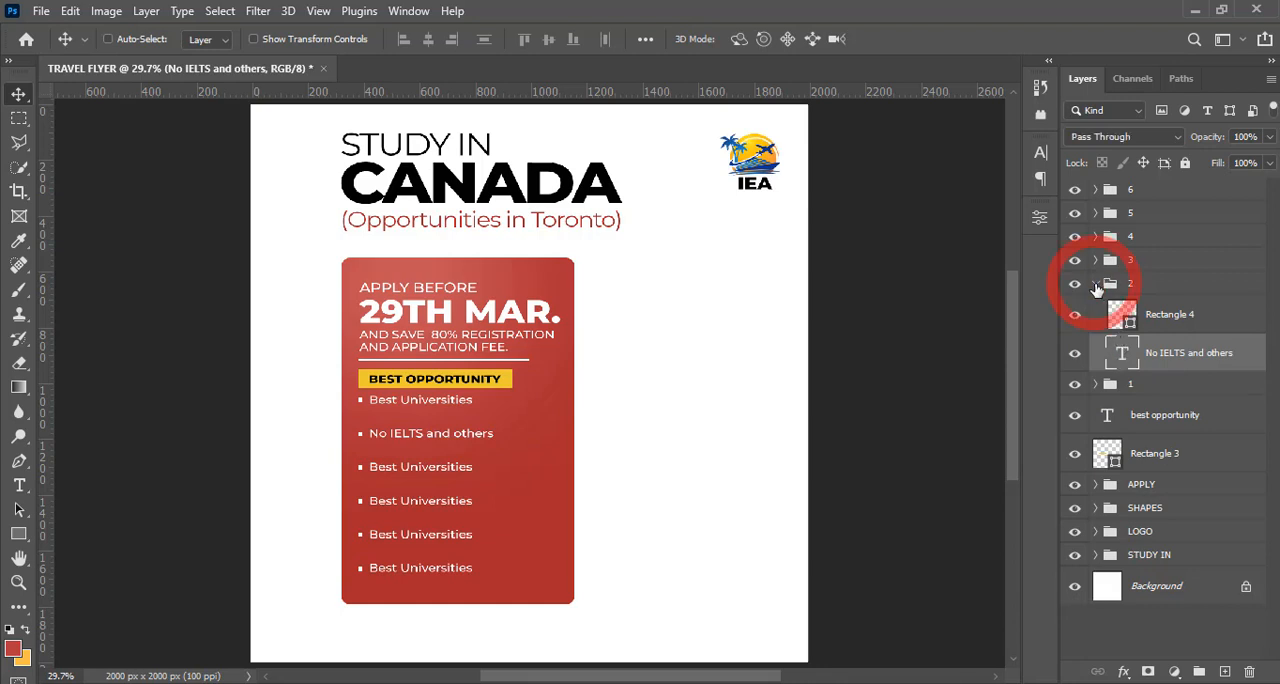
# Replace the text in group 3 with "UP to 70% Schorlarship", copied from 5.txt in Notepad
pyautogui.click(1095, 260)
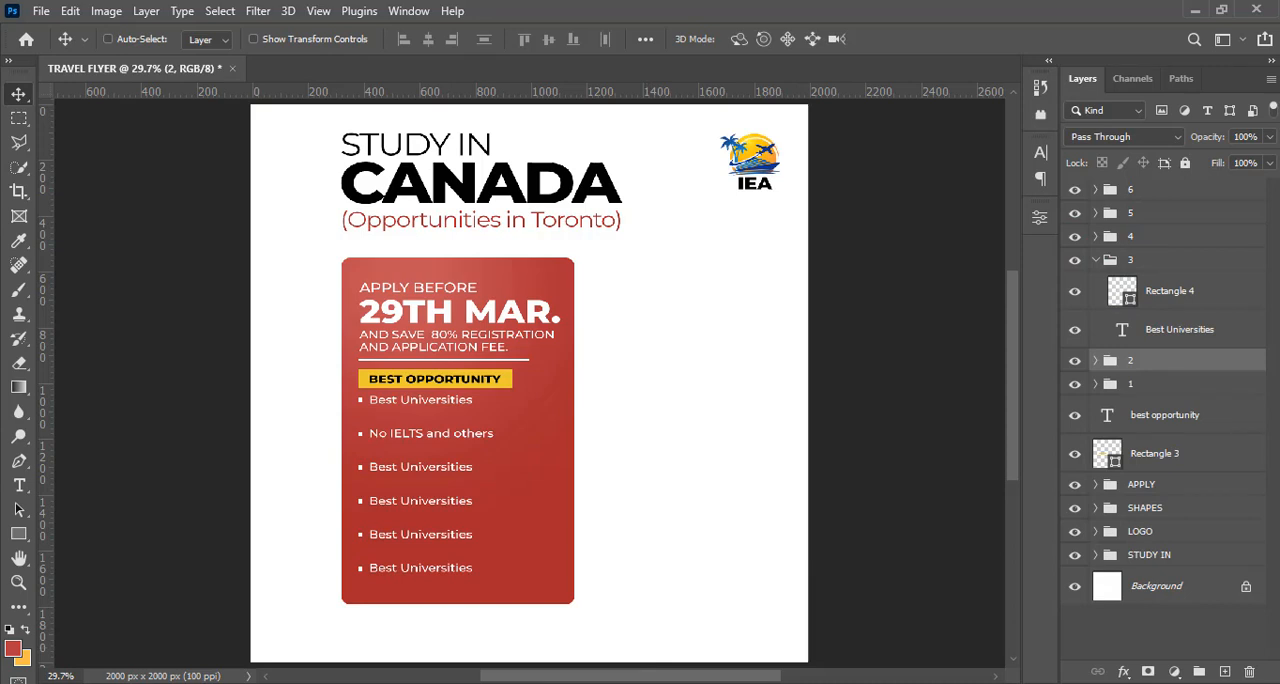
pyautogui.hotkey('alt', 'Tab')
pyautogui.moveTo(188, 248); pyautogui.dragTo(8, 250)
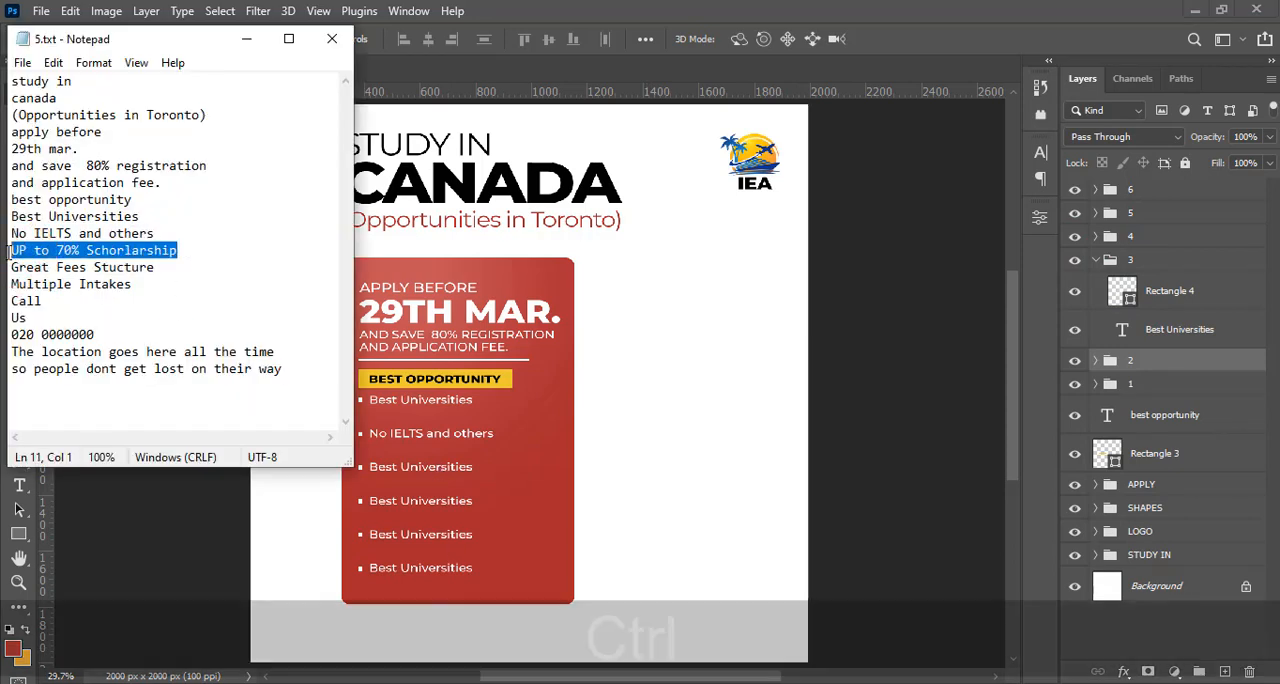
pyautogui.hotkey('ctrl', 'c')
pyautogui.click(693, 6)
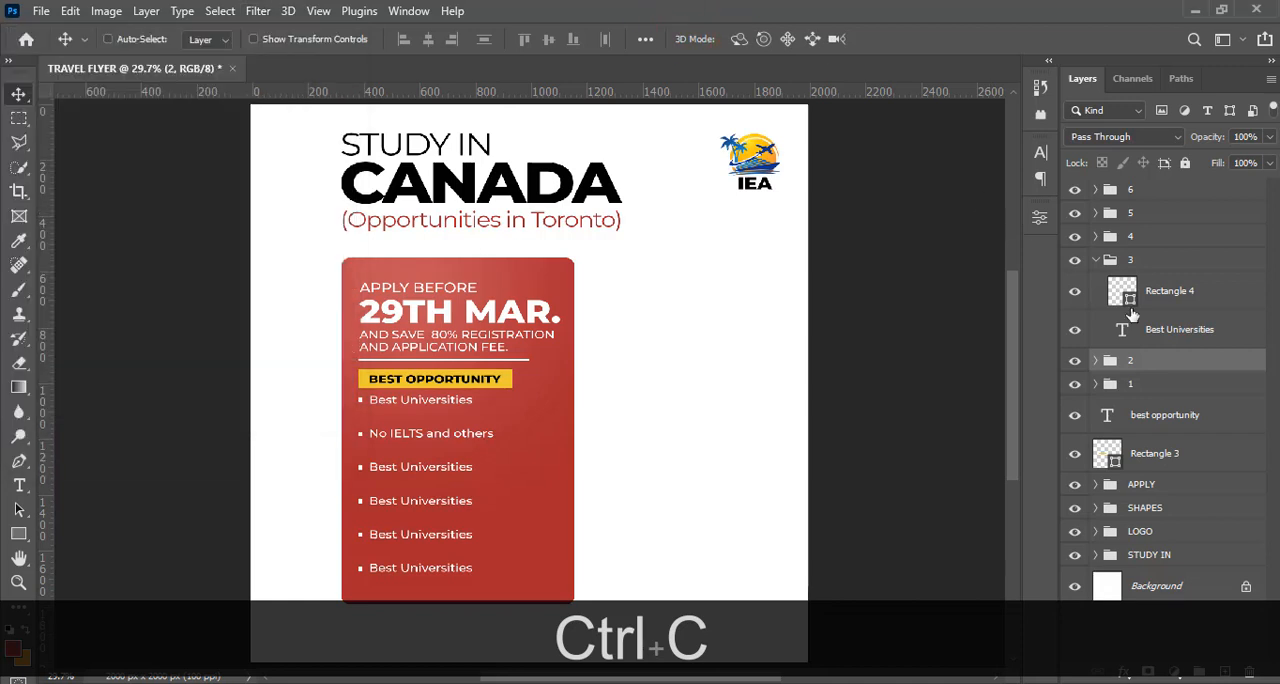
pyautogui.doubleClick(1121, 330)
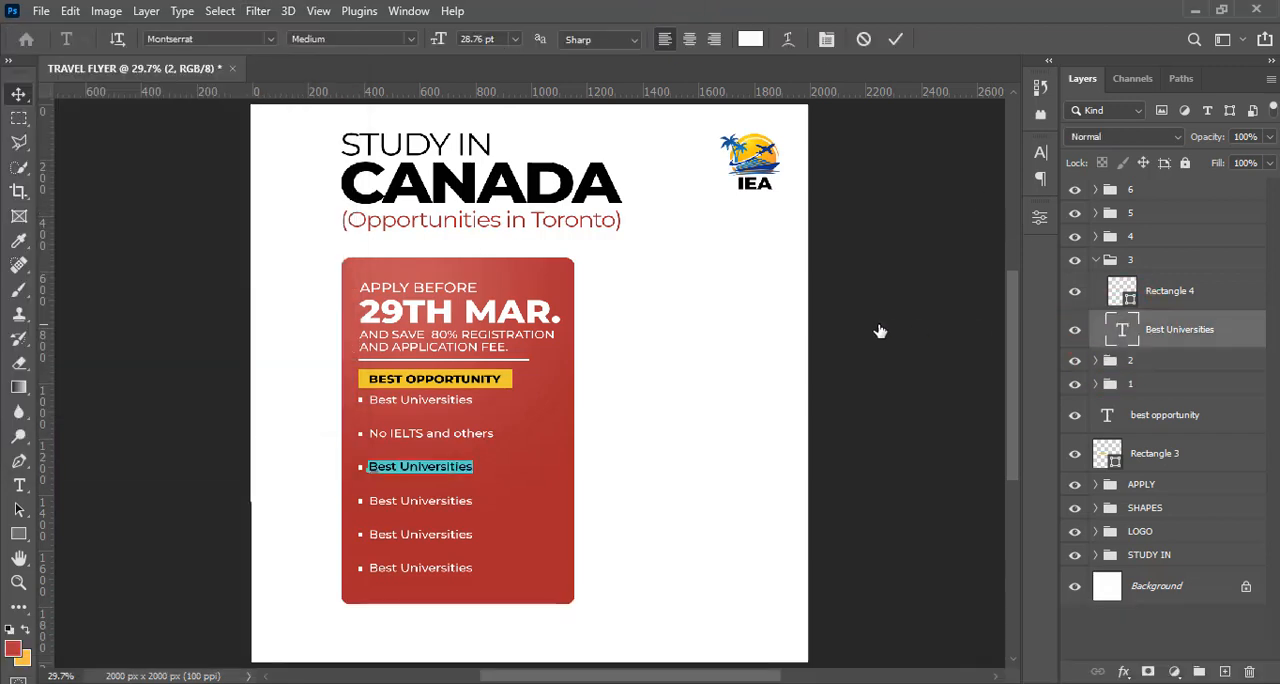
pyautogui.hotkey('ctrl', 'v')
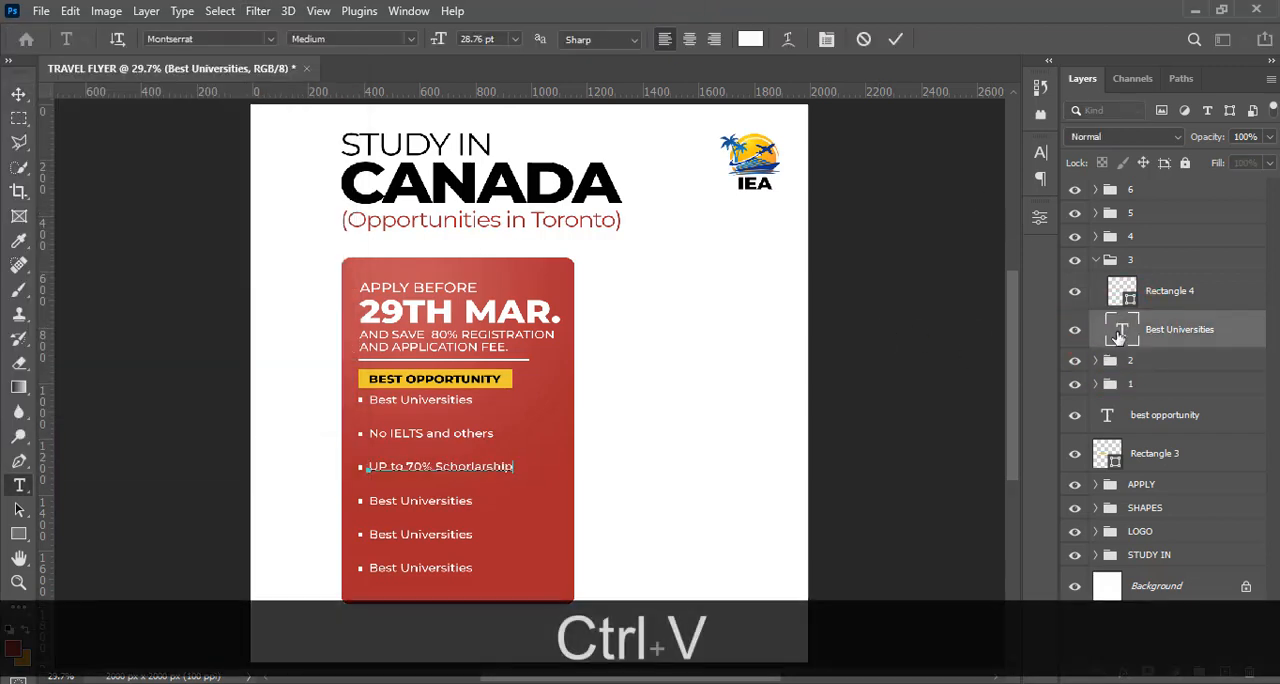
pyautogui.click(1119, 335)
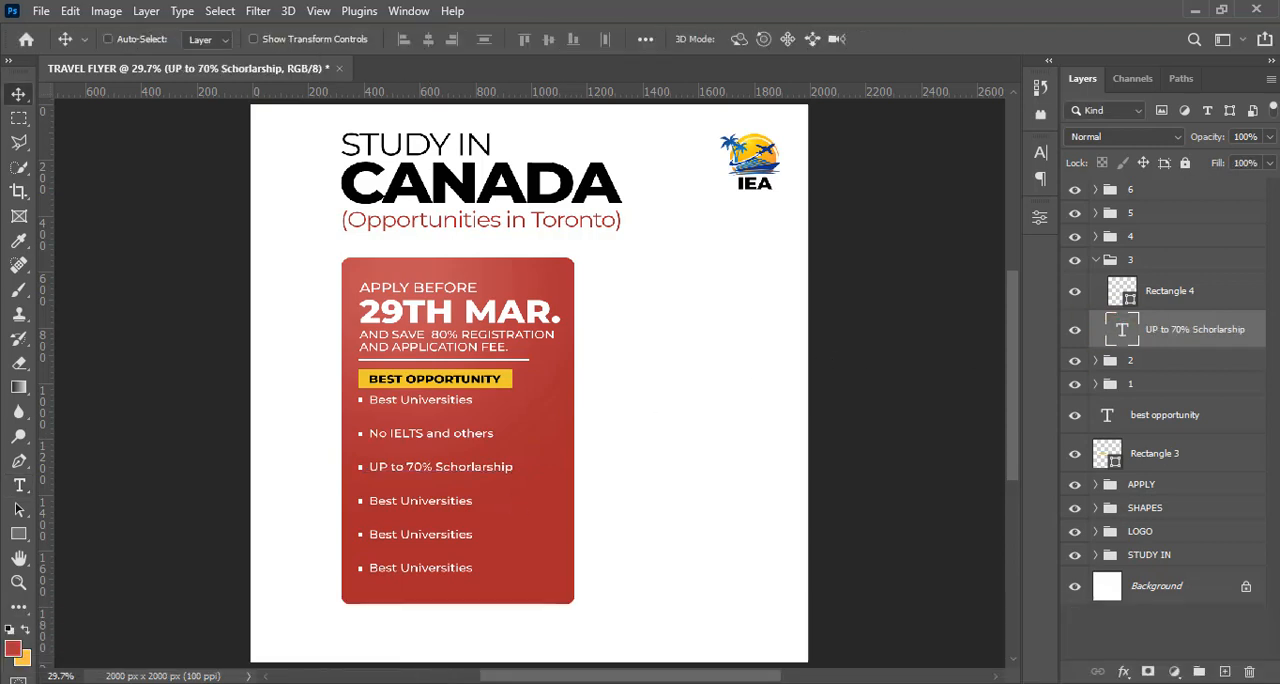
# Replace the text in group 4 with "Great Fees Stucture", copied from 5.txt in Notepad
pyautogui.hotkey('alt', 'Tab')
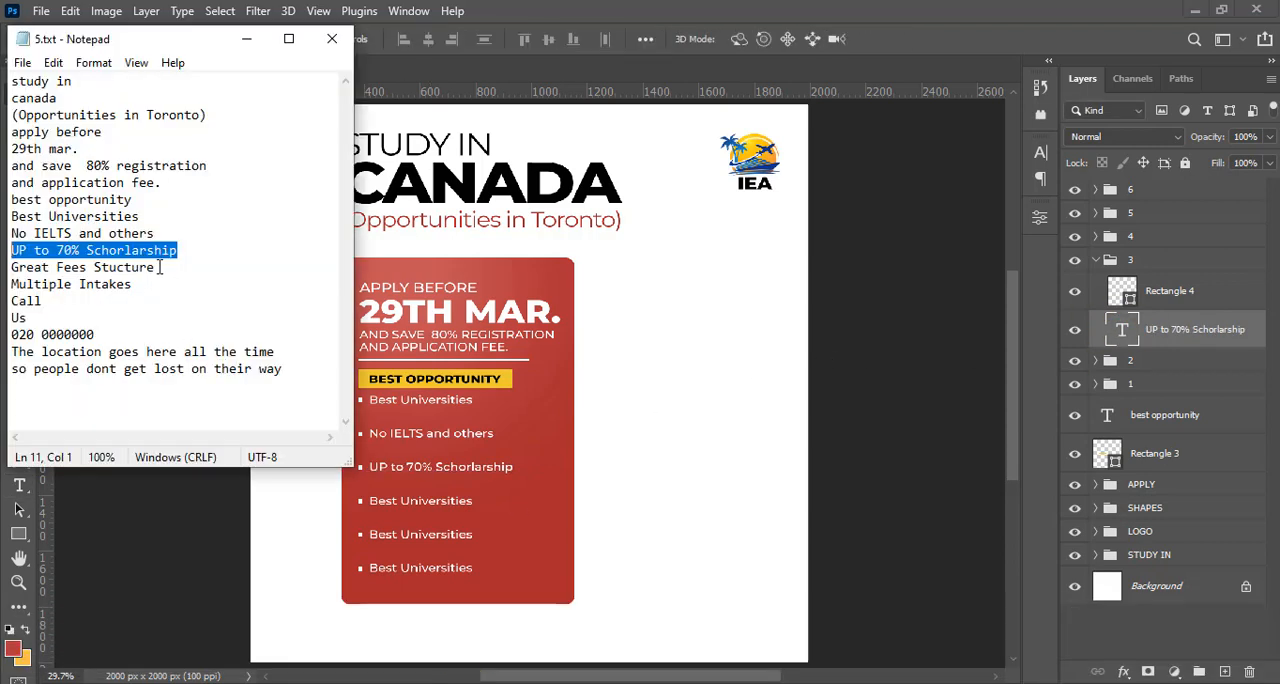
pyautogui.moveTo(159, 267); pyautogui.dragTo(9, 267)
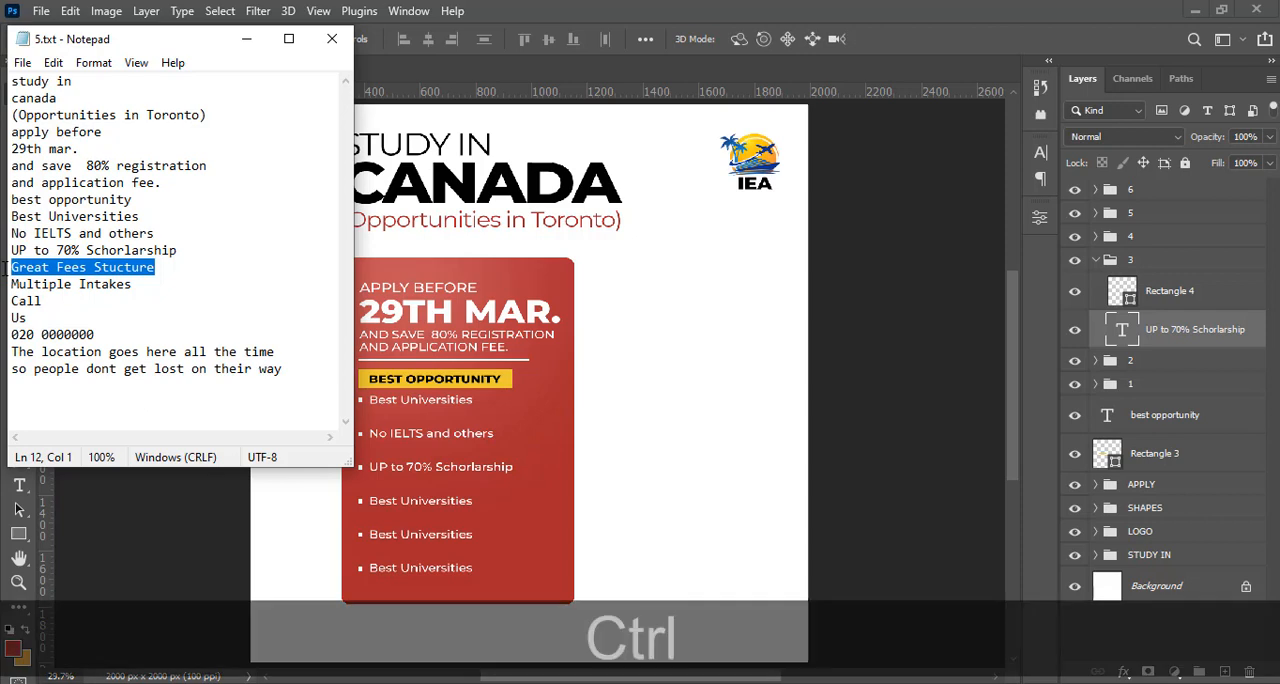
pyautogui.hotkey('ctrl', 'c')
pyautogui.click(701, 9)
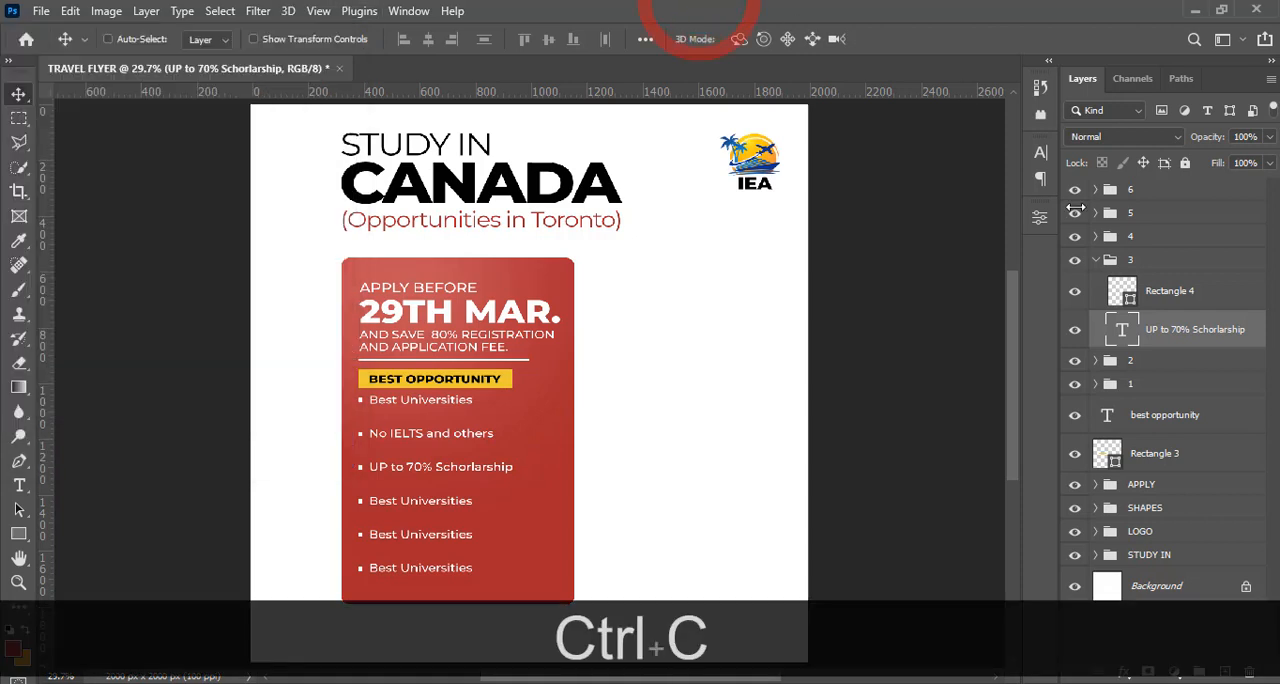
pyautogui.click(1104, 260)
pyautogui.click(1096, 260)
pyautogui.click(1095, 236)
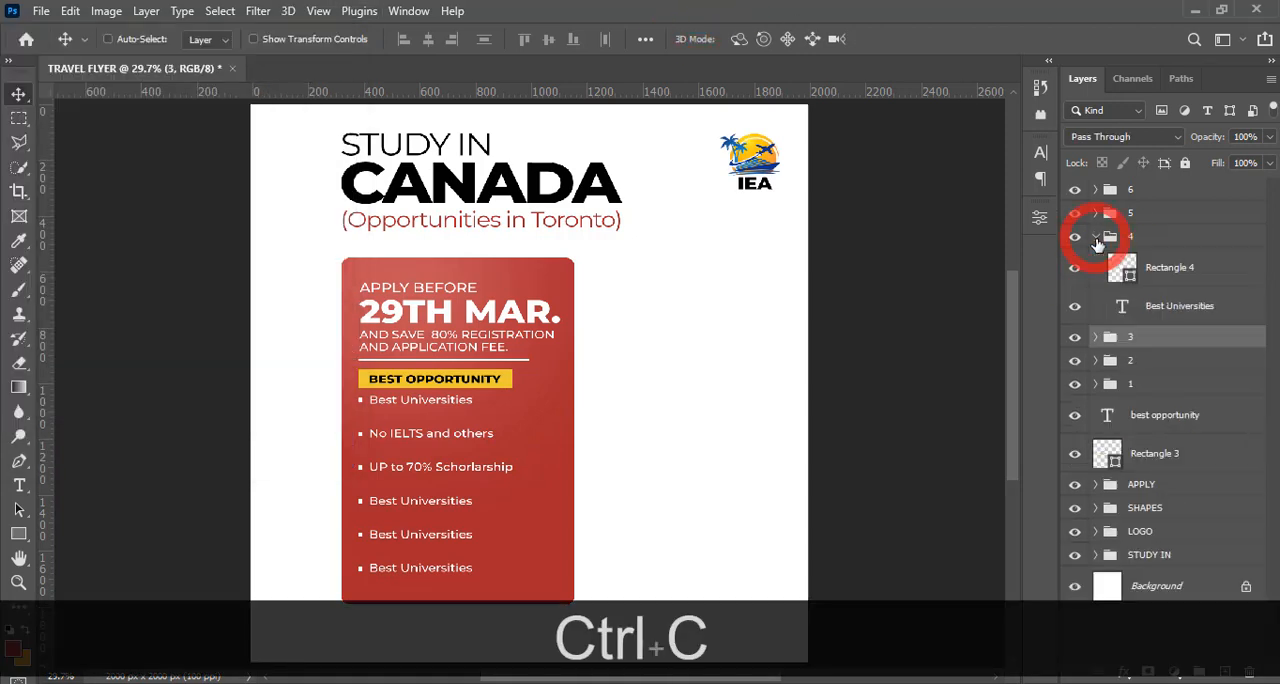
pyautogui.doubleClick(1120, 314)
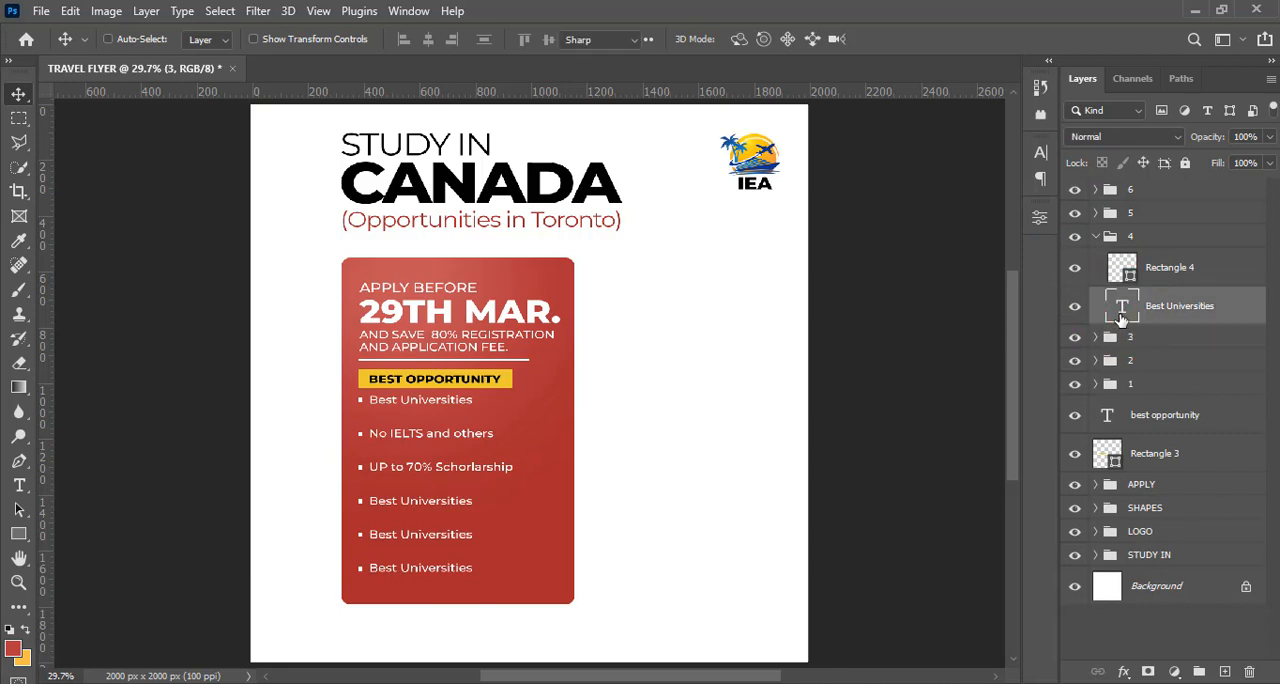
pyautogui.hotkey('ctrl', 'v')
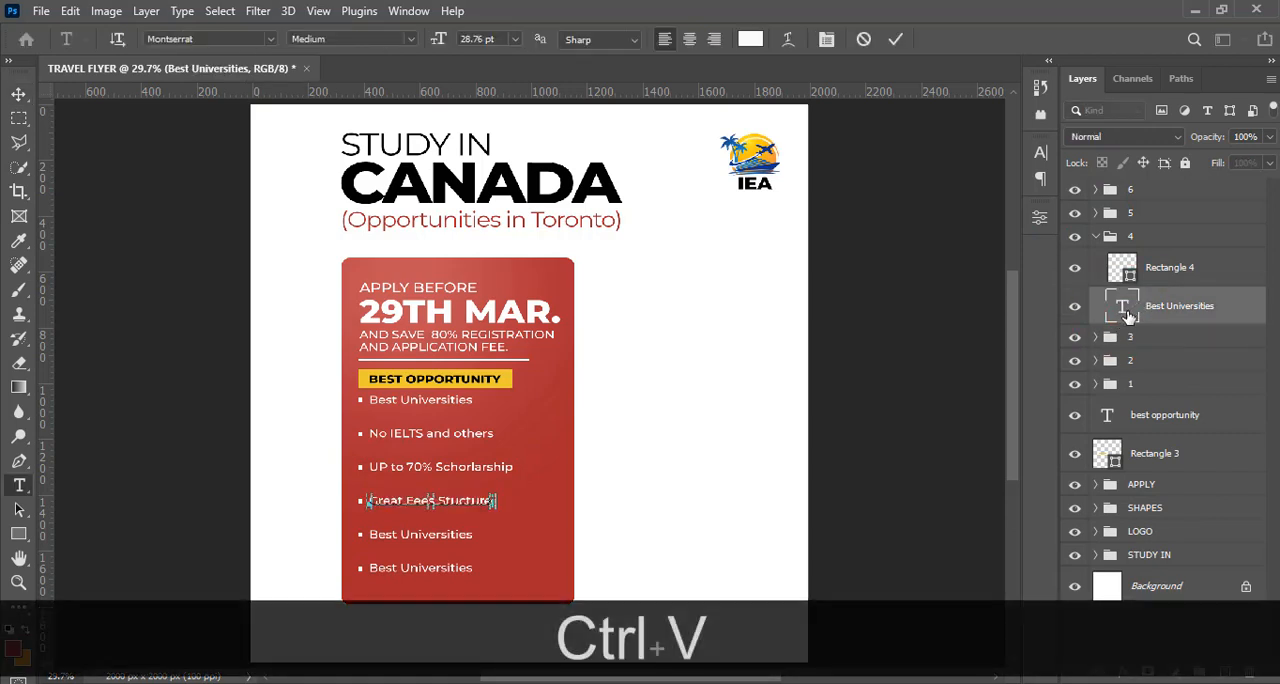
pyautogui.click(1128, 315)
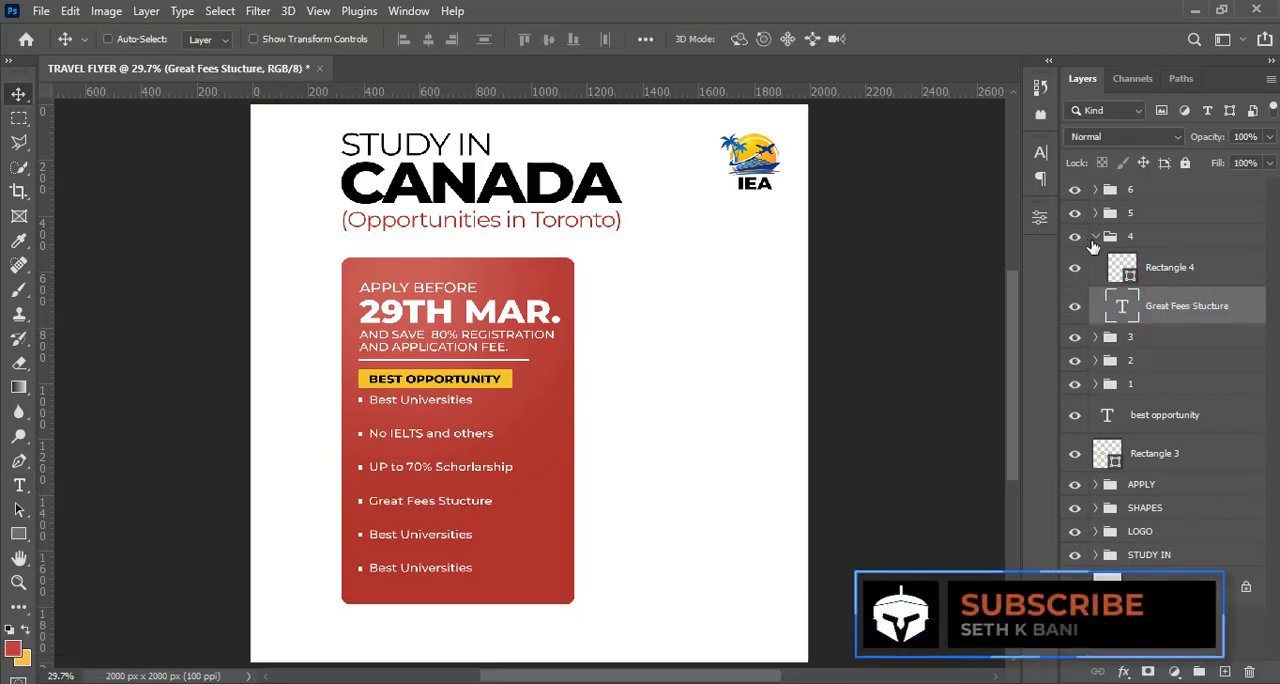
pyautogui.click(1095, 237)
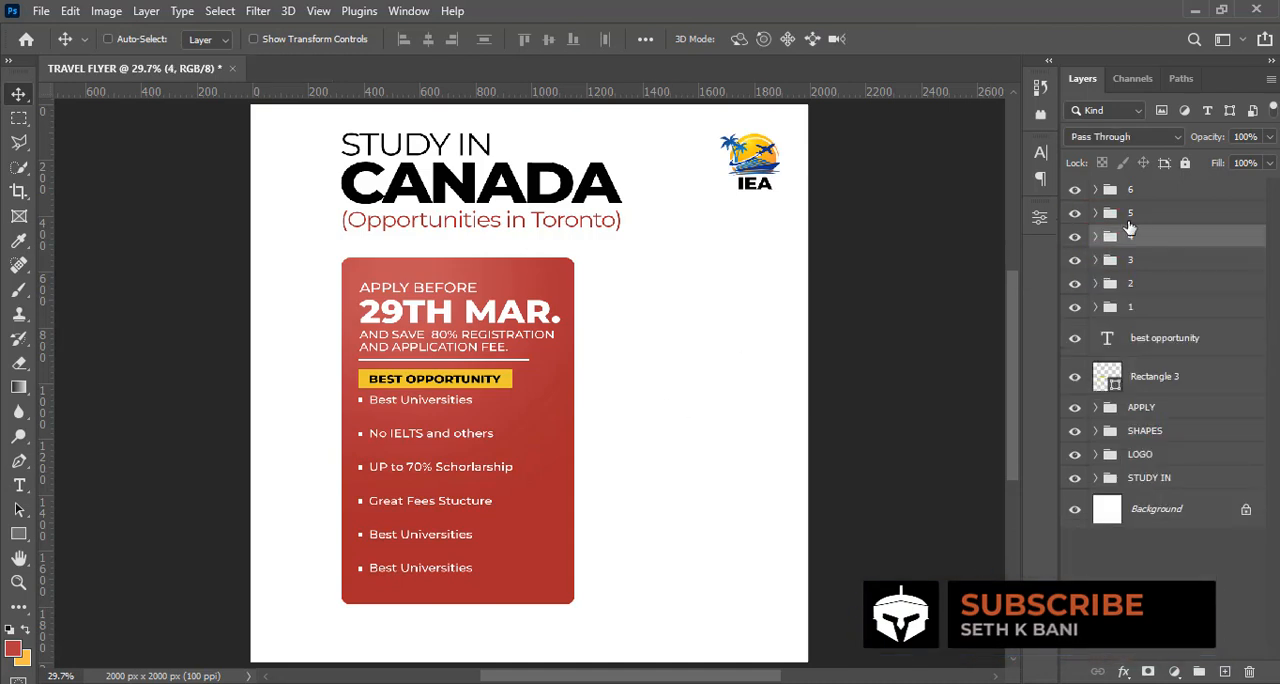
# Replace the text in group 5 with "Multiple Intakes", copied from 5.txt in Notepad
pyautogui.click(1095, 213)
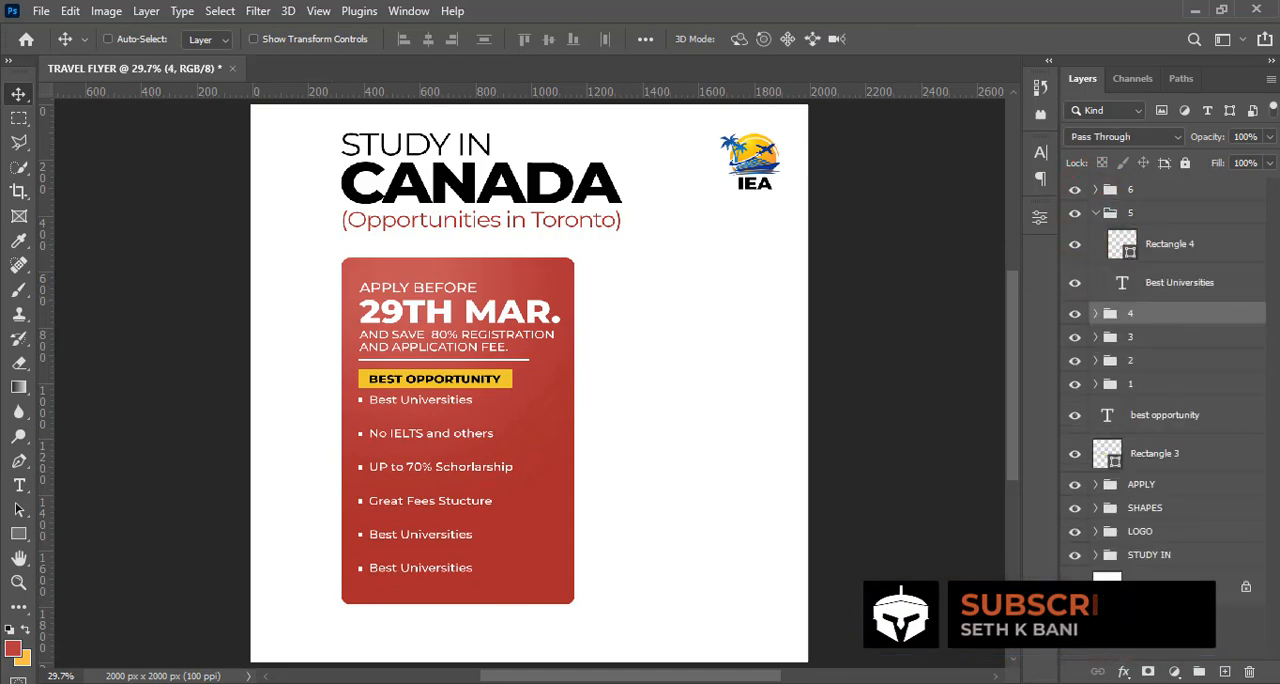
pyautogui.hotkey('alt', 'Tab')
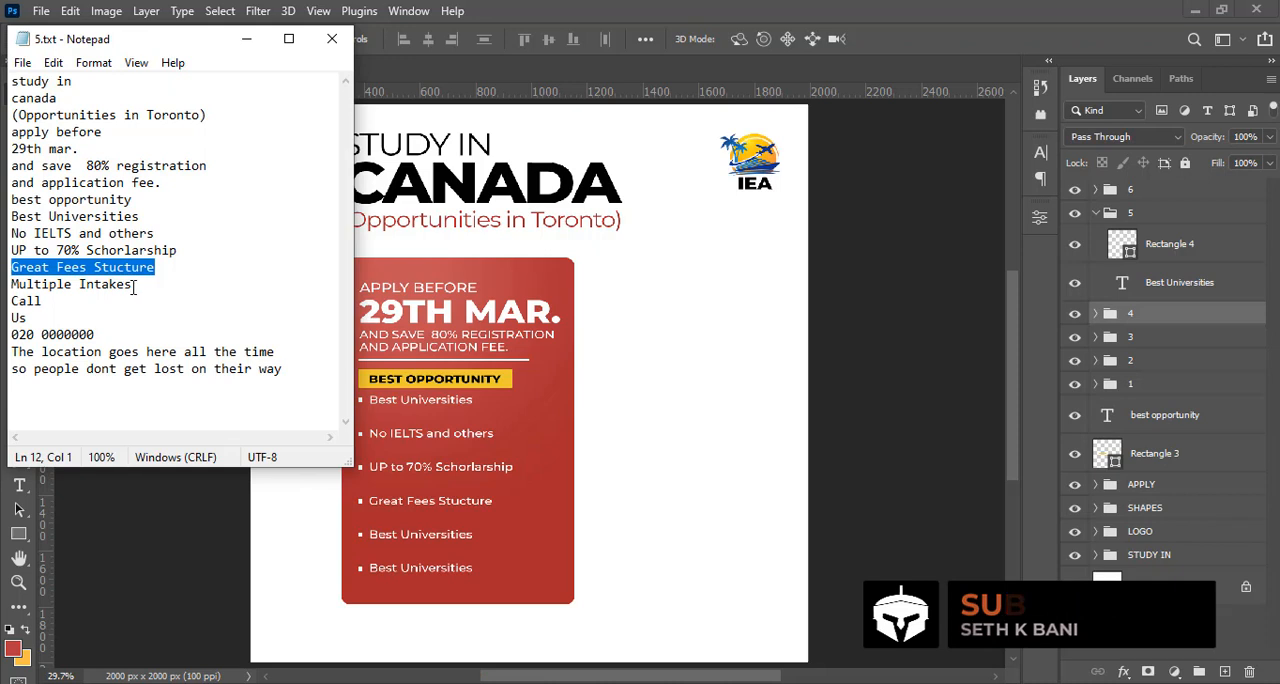
pyautogui.moveTo(133, 285); pyautogui.dragTo(10, 285)
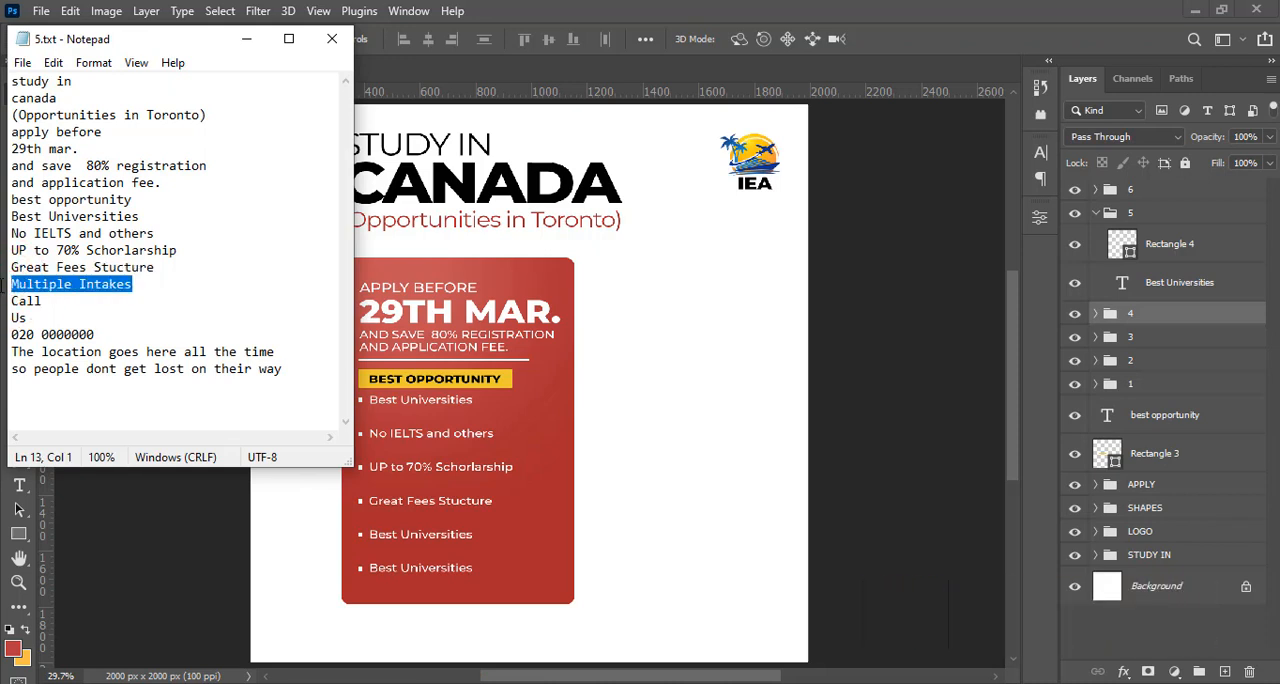
pyautogui.hotkey('ctrl', 'c')
pyautogui.click(724, 6)
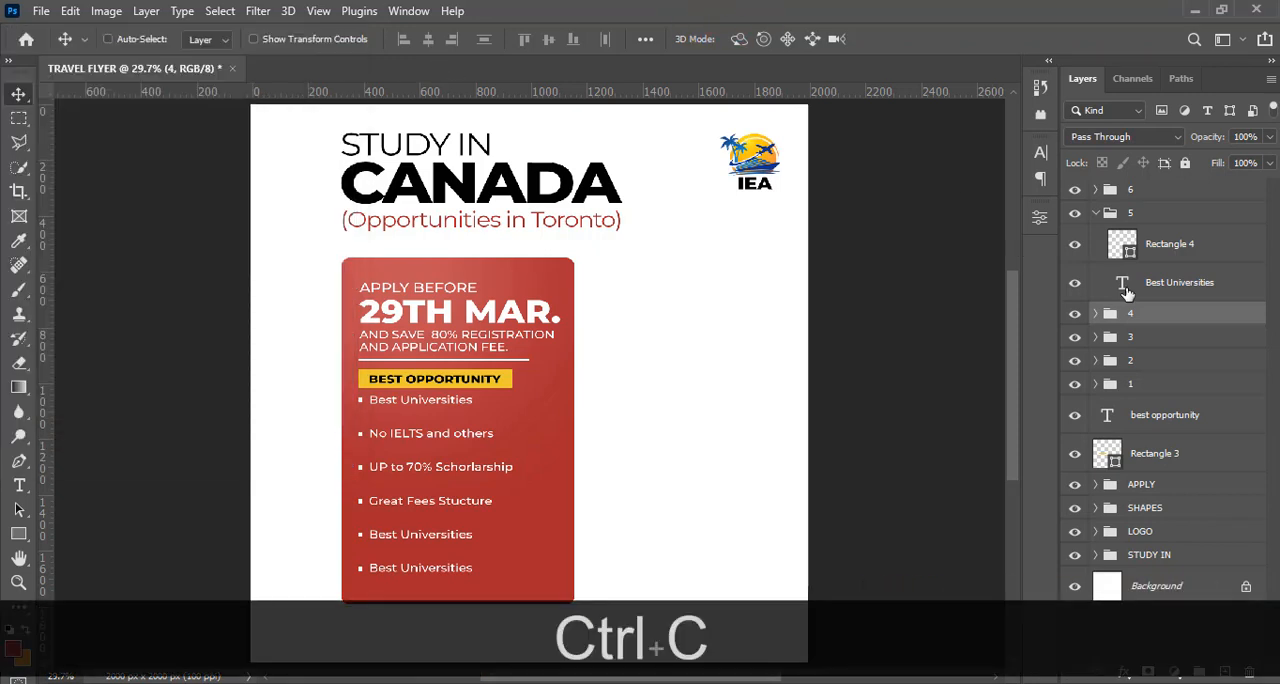
pyautogui.doubleClick(1118, 284)
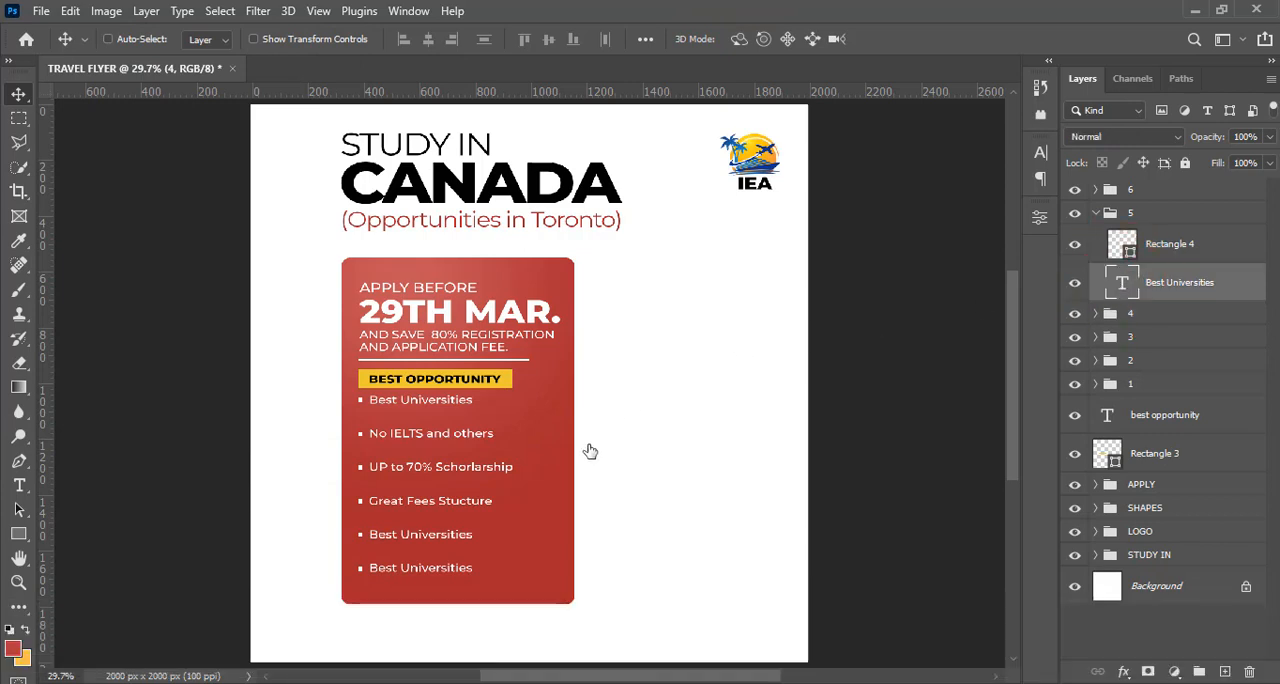
pyautogui.rightClick(417, 534)
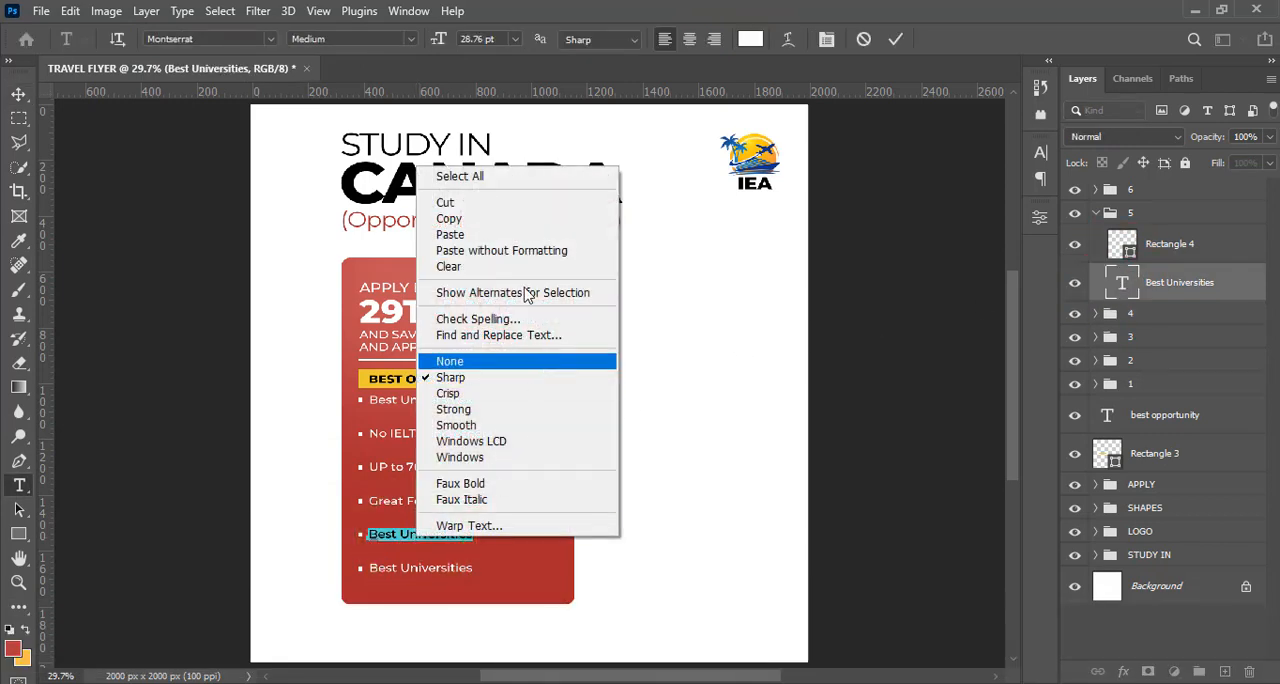
pyautogui.click(511, 251)
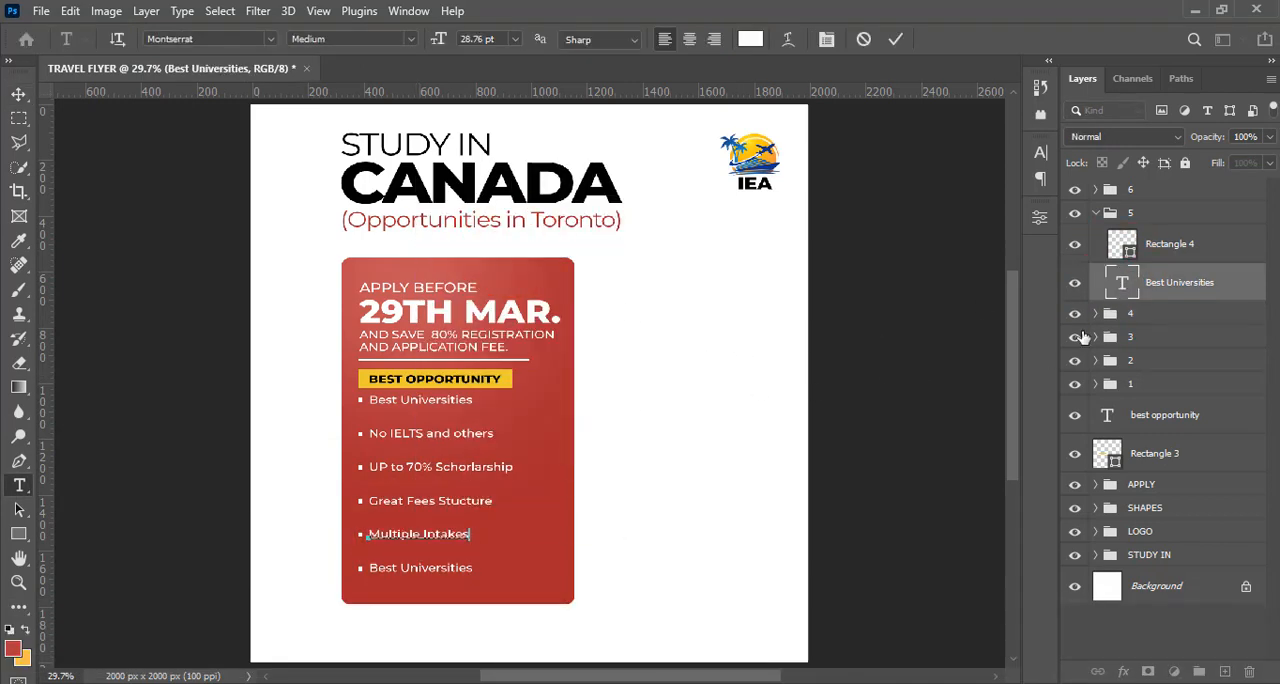
pyautogui.click(1099, 213)
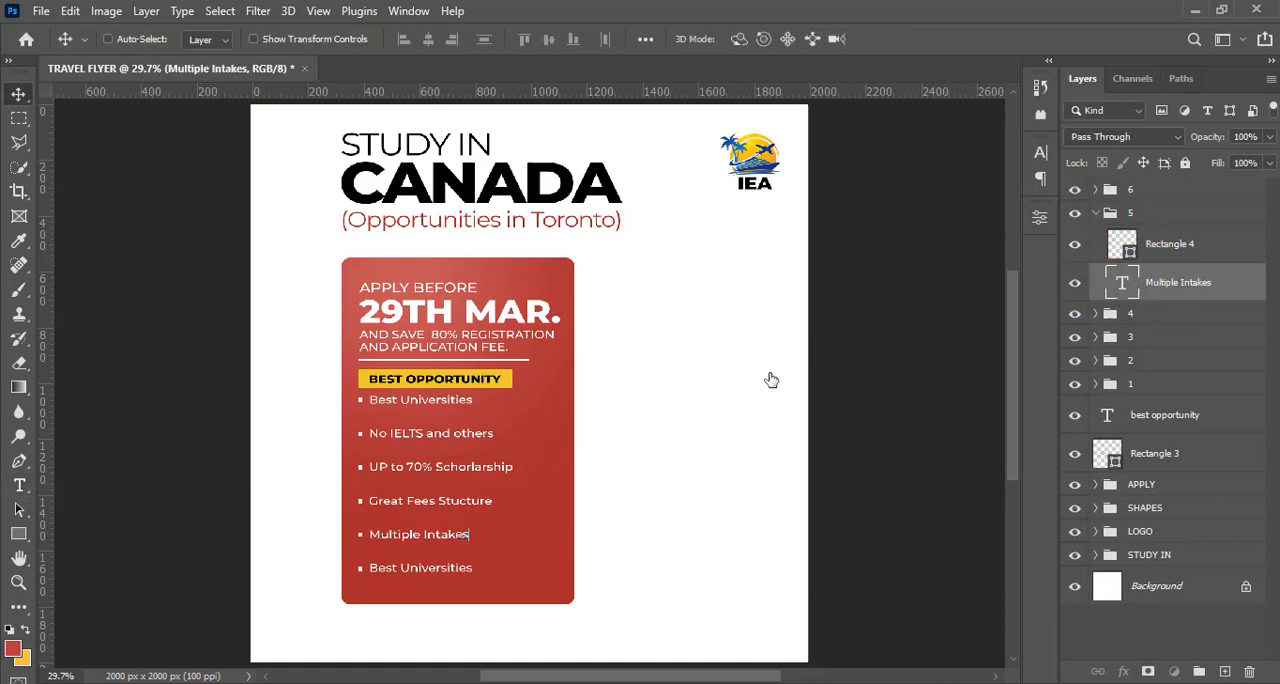
pyautogui.hotkey('alt', 'Tab')
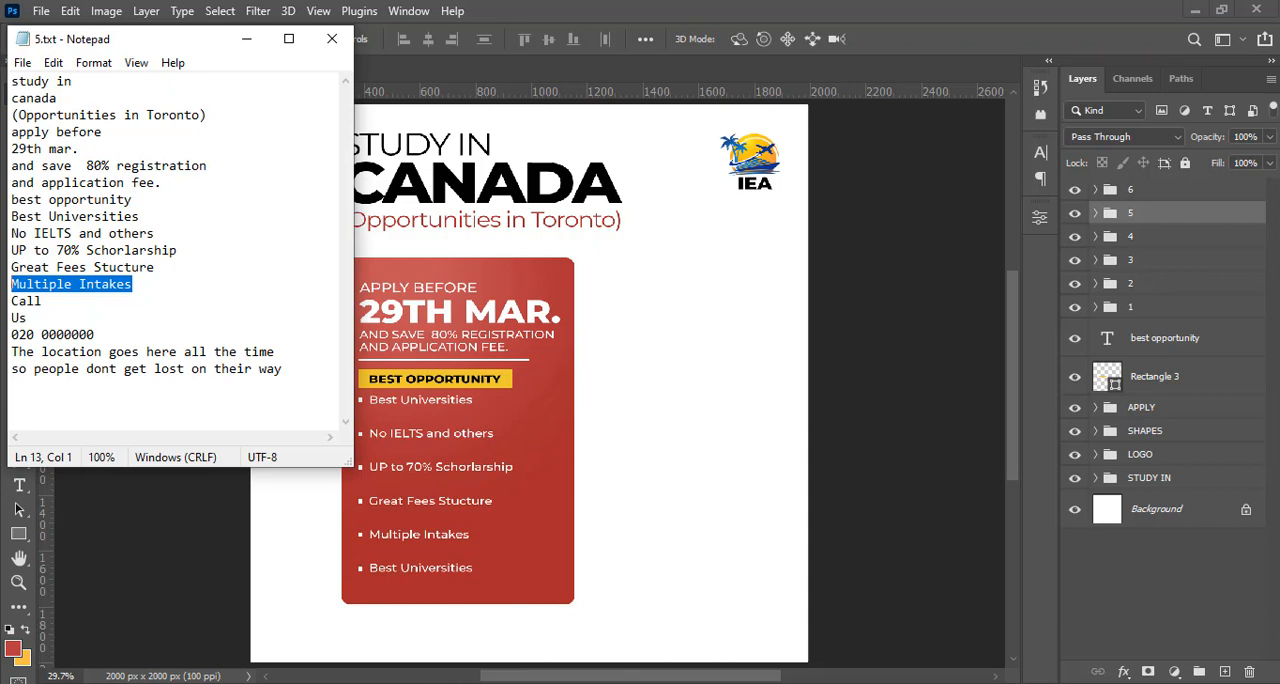
pyautogui.click(478, 683)
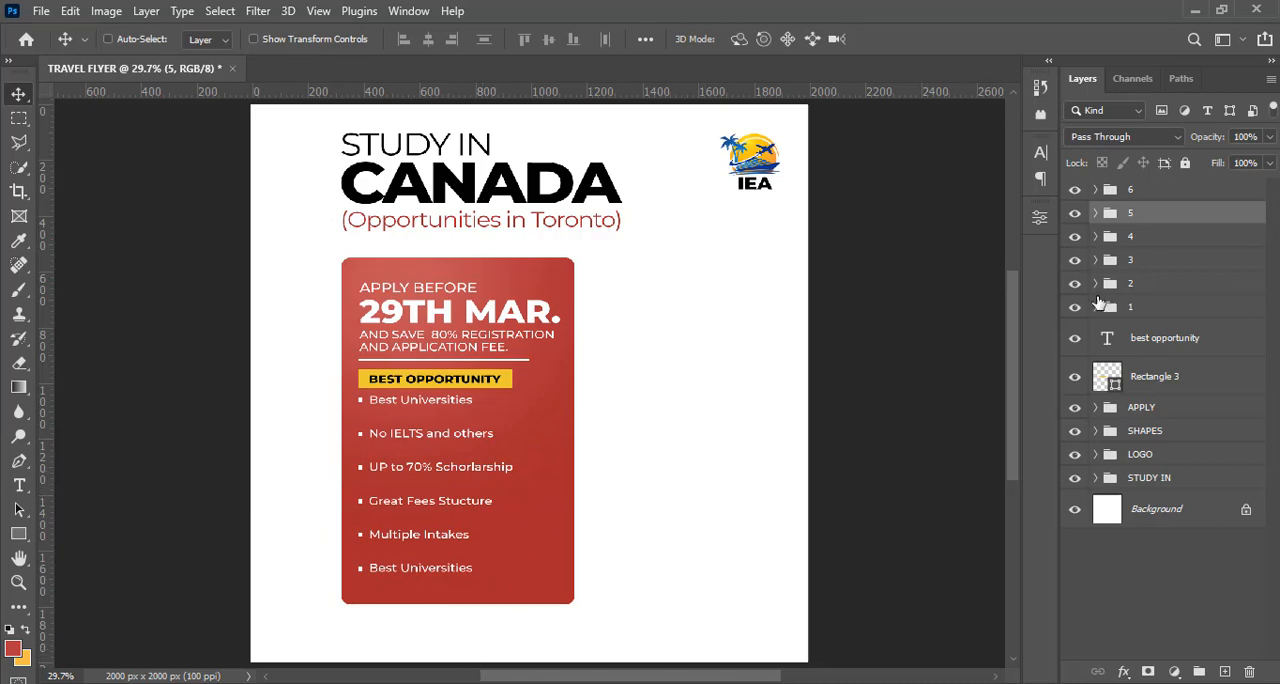
# Group bullet groups 1 to 5 with the "best opportunity" text and Rectangle 3, and name the group BEST OPP
pyautogui.press('shift')
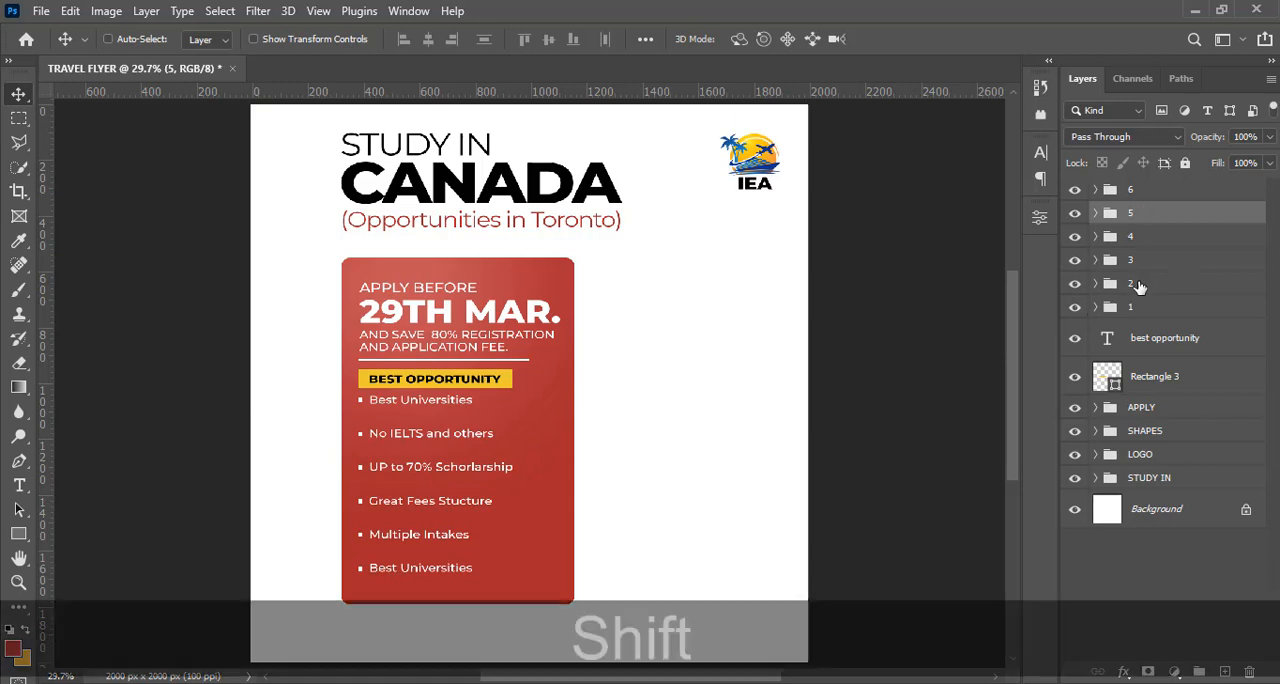
pyautogui.keyDown('shift'); pyautogui.click(1148, 380); pyautogui.keyUp('shift')
pyautogui.hotkey('ctrl', 'g')
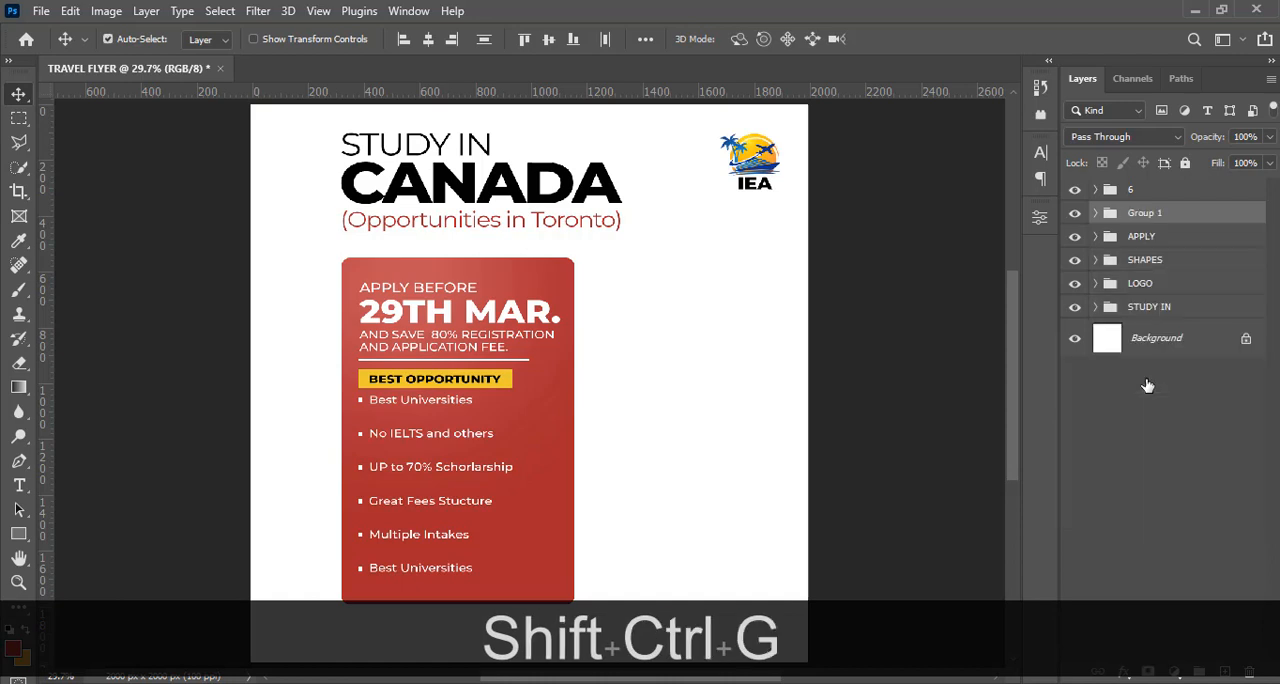
pyautogui.doubleClick(1145, 214)
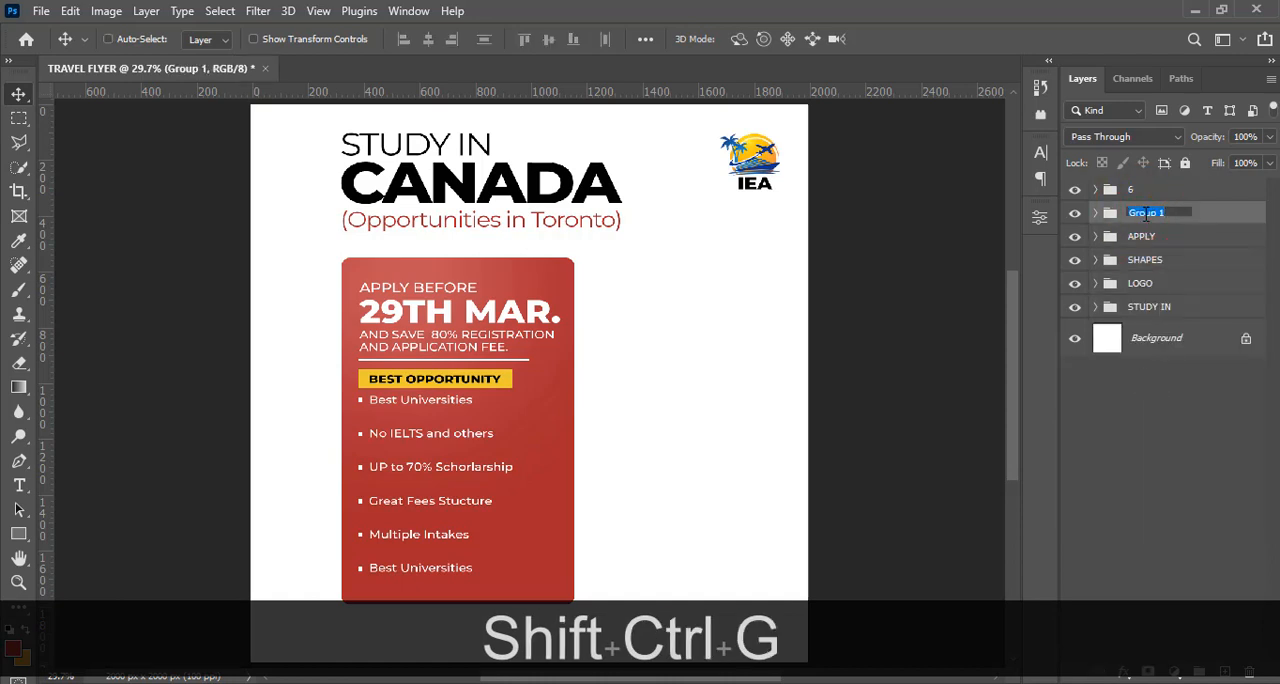
pyautogui.write('BEST ')
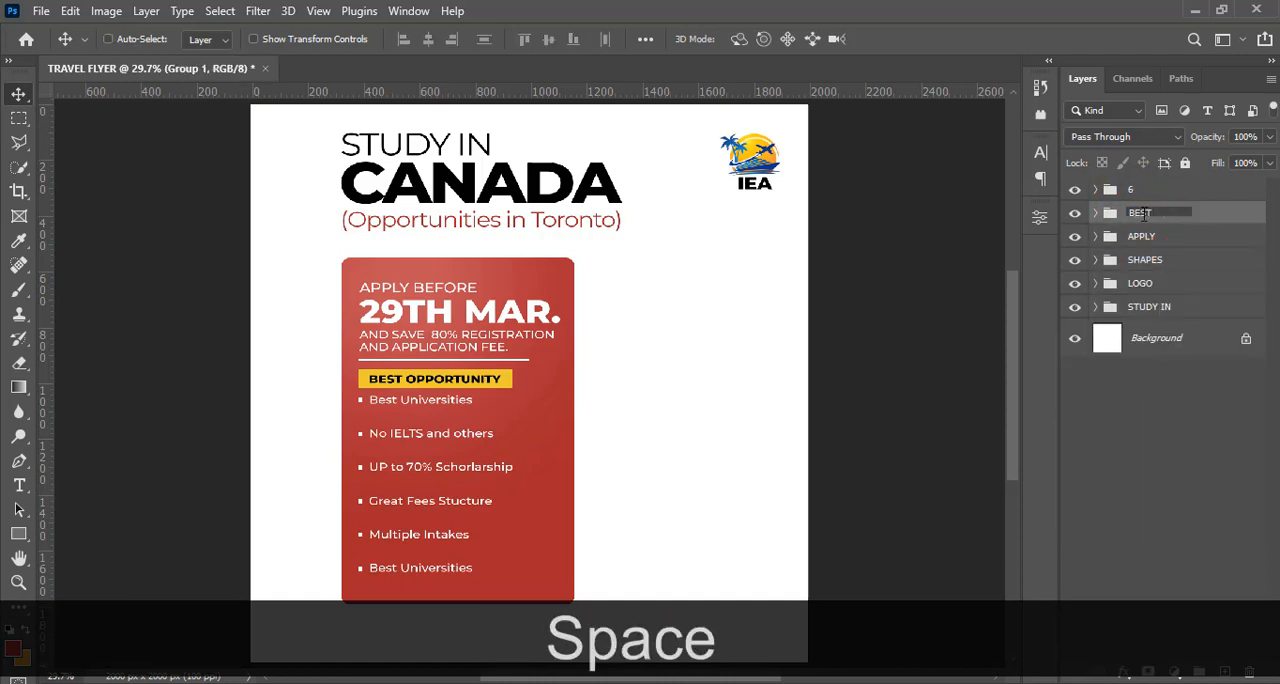
pyautogui.write('OPP')
pyautogui.press('Return')
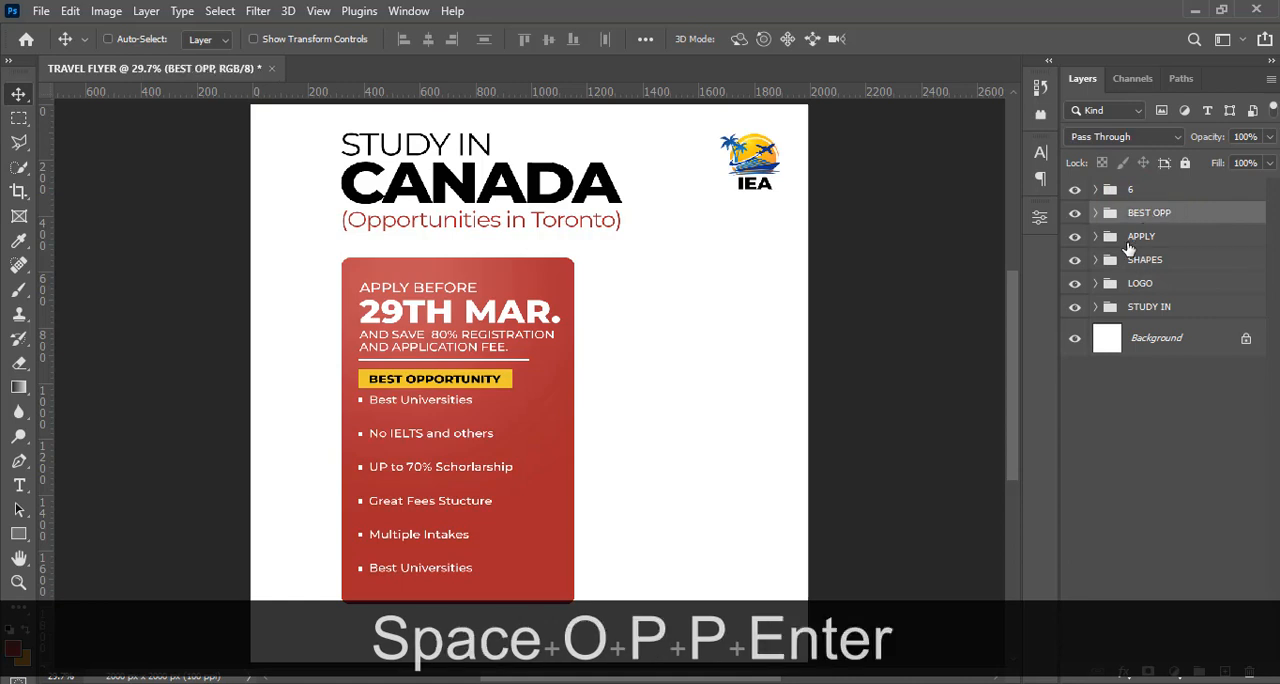
# Check the BEST OPP group's contents by toggling its visibility, and delete the leftover group 6
pyautogui.click(1075, 216)
pyautogui.click(1075, 216)
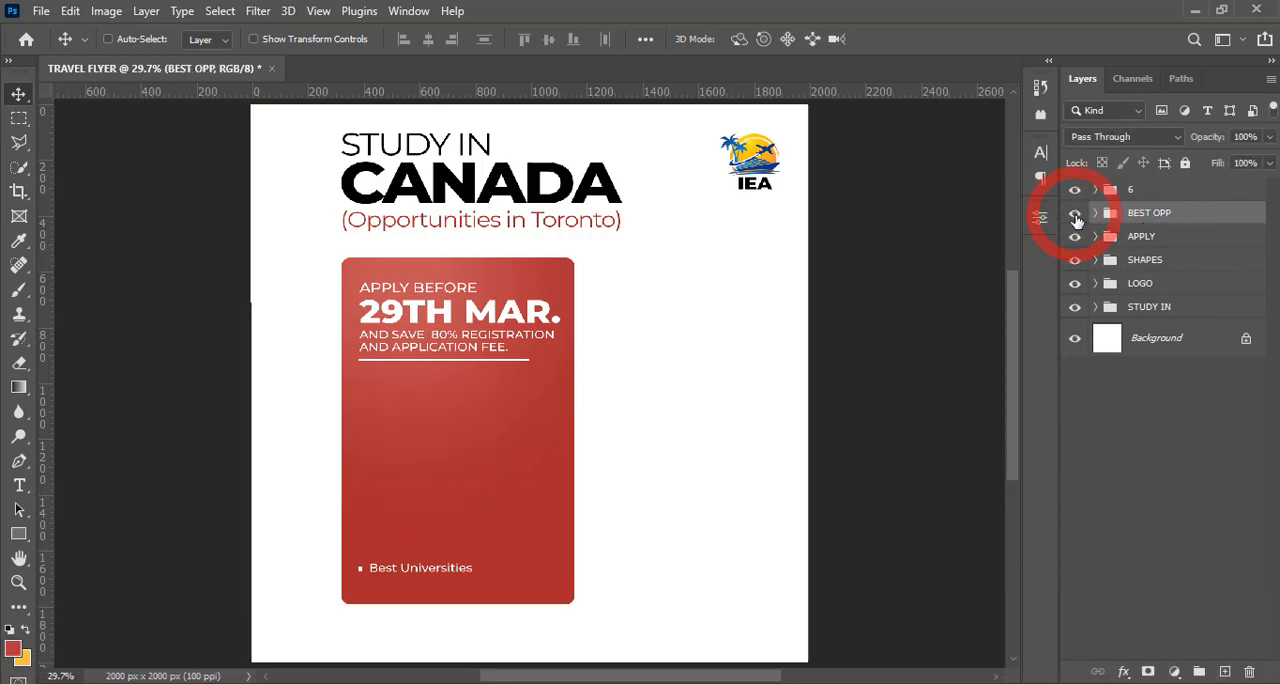
pyautogui.click(1124, 191)
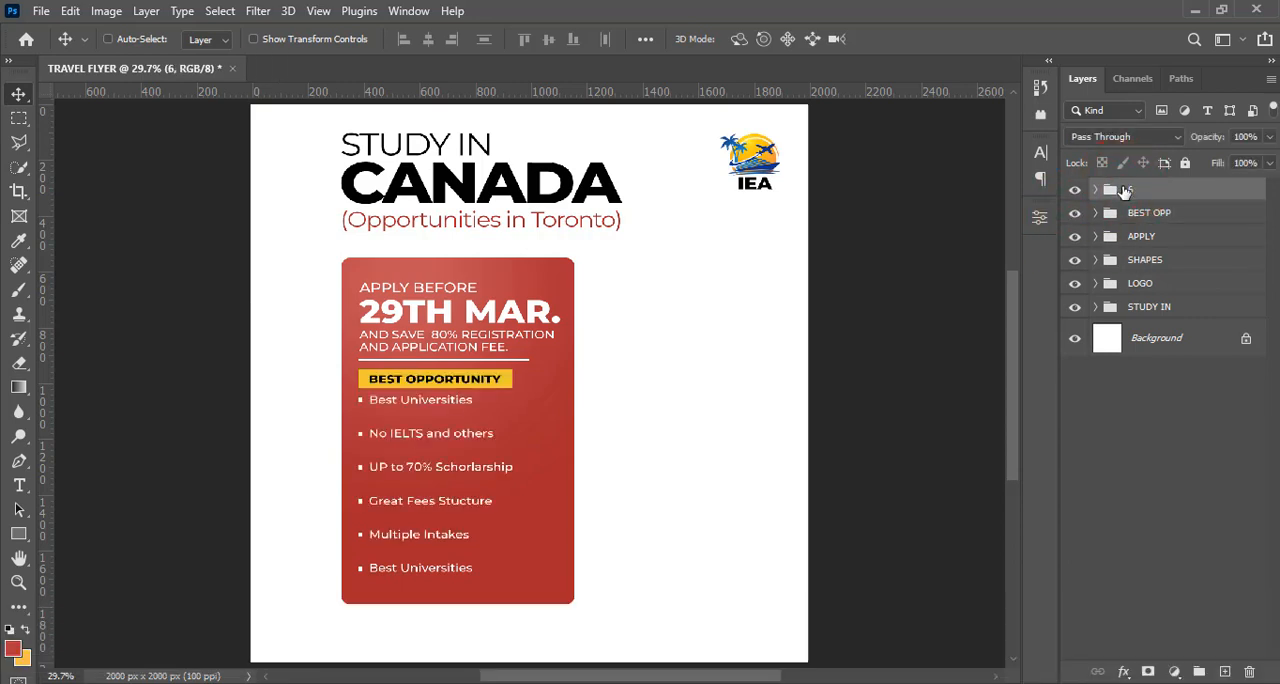
pyautogui.press('Delete')
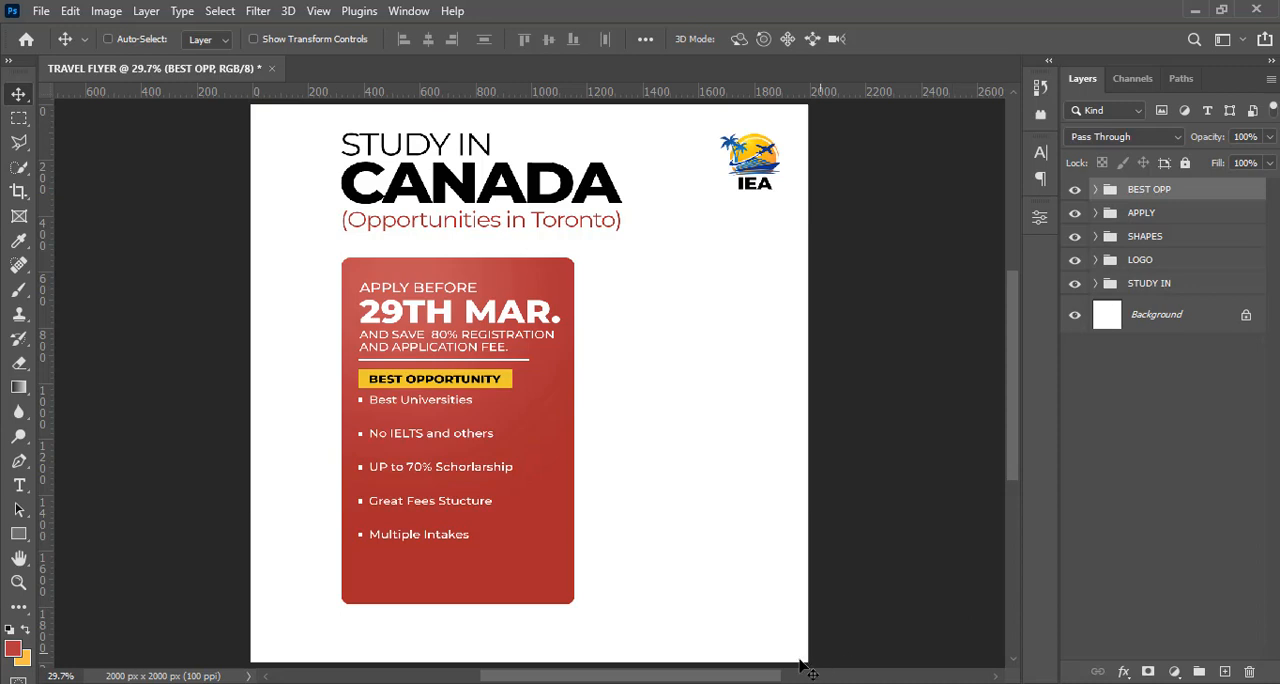
# Shorten the red panel, Rectangle 1 in the SHAPES group, by raising its lower edge closer to the "Multiple Intakes" bullet
pyautogui.click(1095, 236)
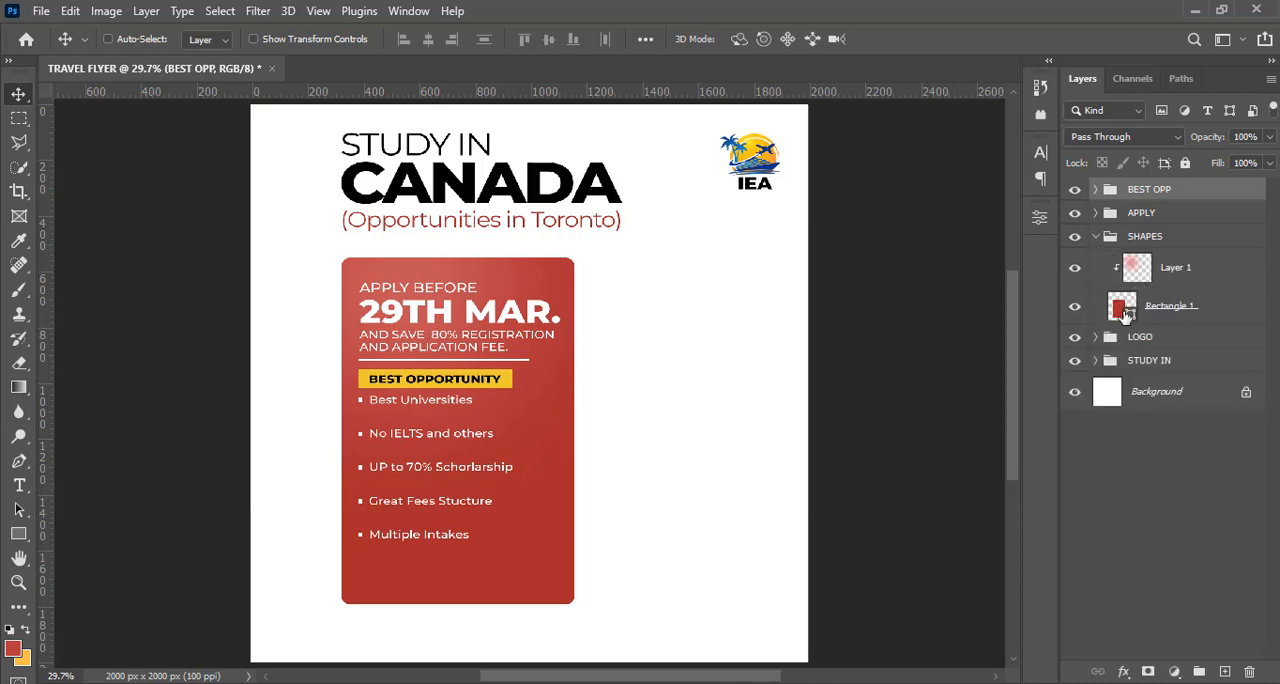
pyautogui.click(1125, 312)
pyautogui.hotkey('ctrl', 't')
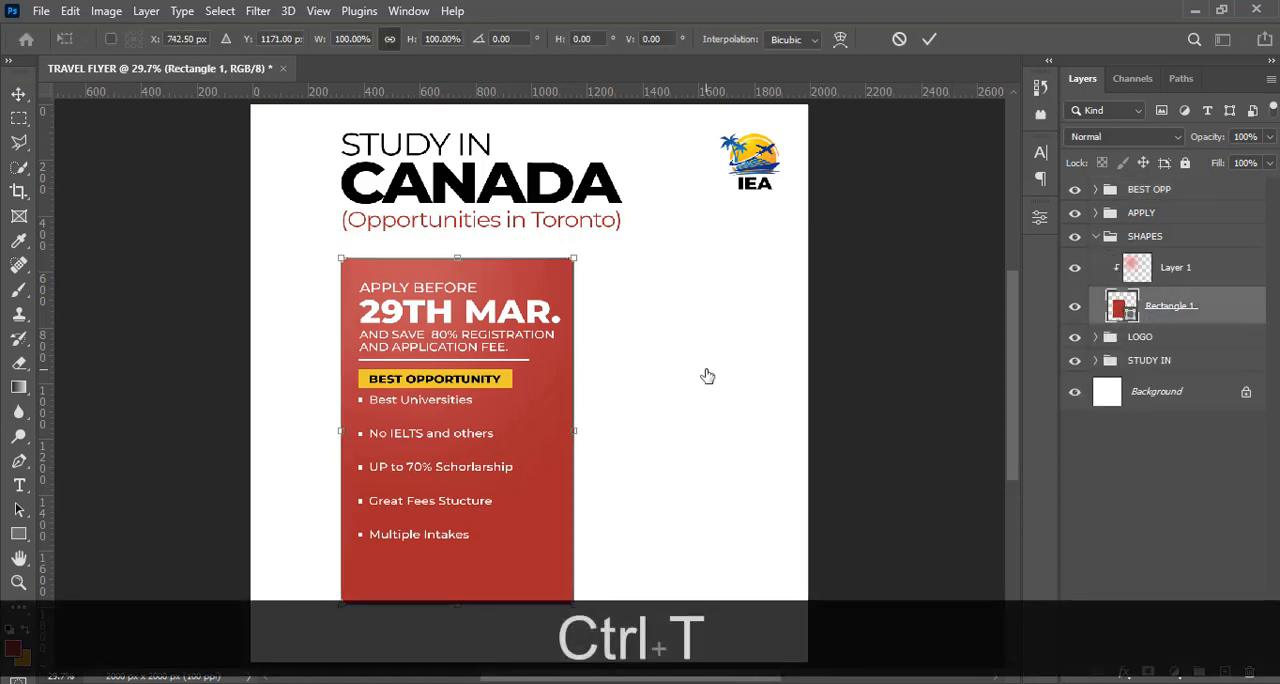
pyautogui.press('shift')
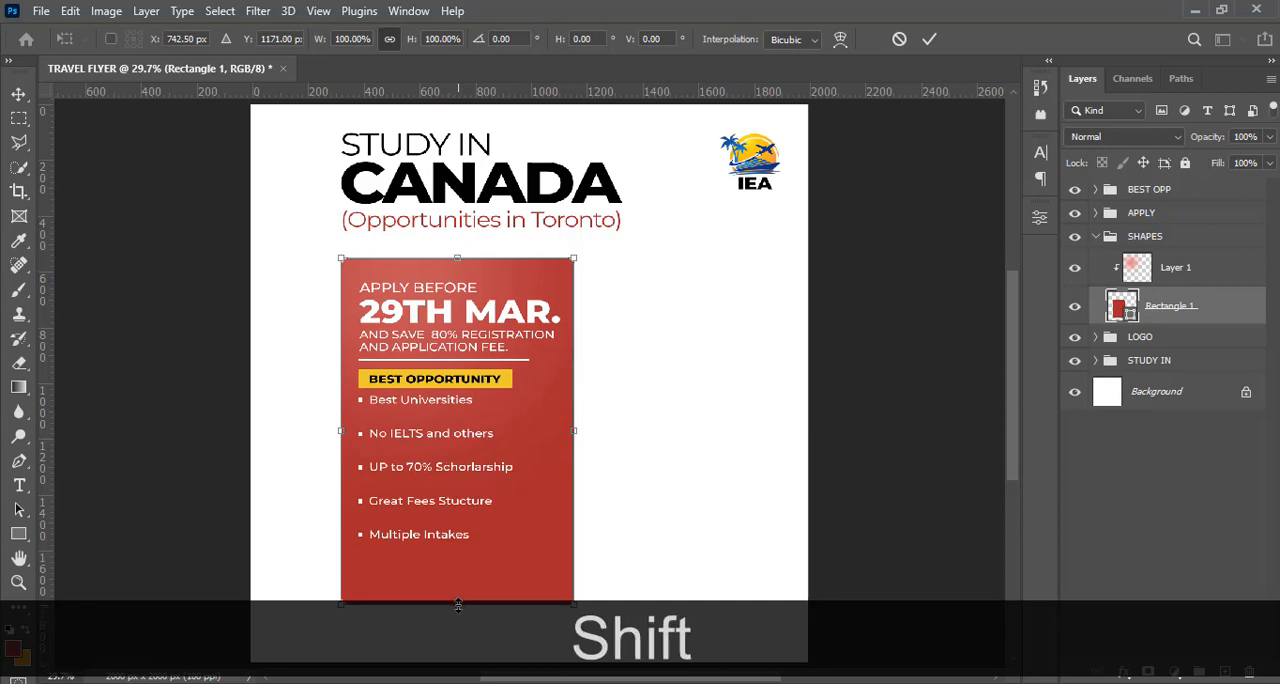
pyautogui.moveTo(458, 605); pyautogui.dragTo(454, 577)
pyautogui.press('Return')
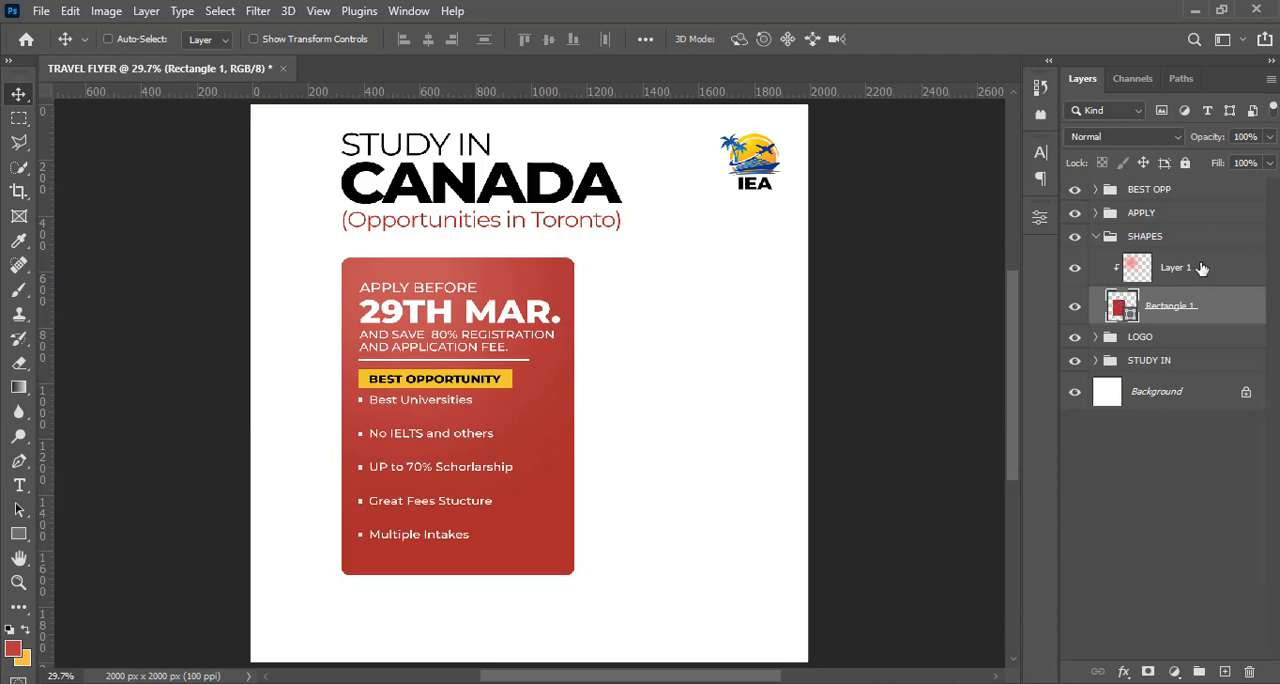
# Nudge bullet groups 1 to 5 in BEST OPP down slightly to open a gap below the yellow "BEST OPPORTUNITY" label
pyautogui.click(1096, 190)
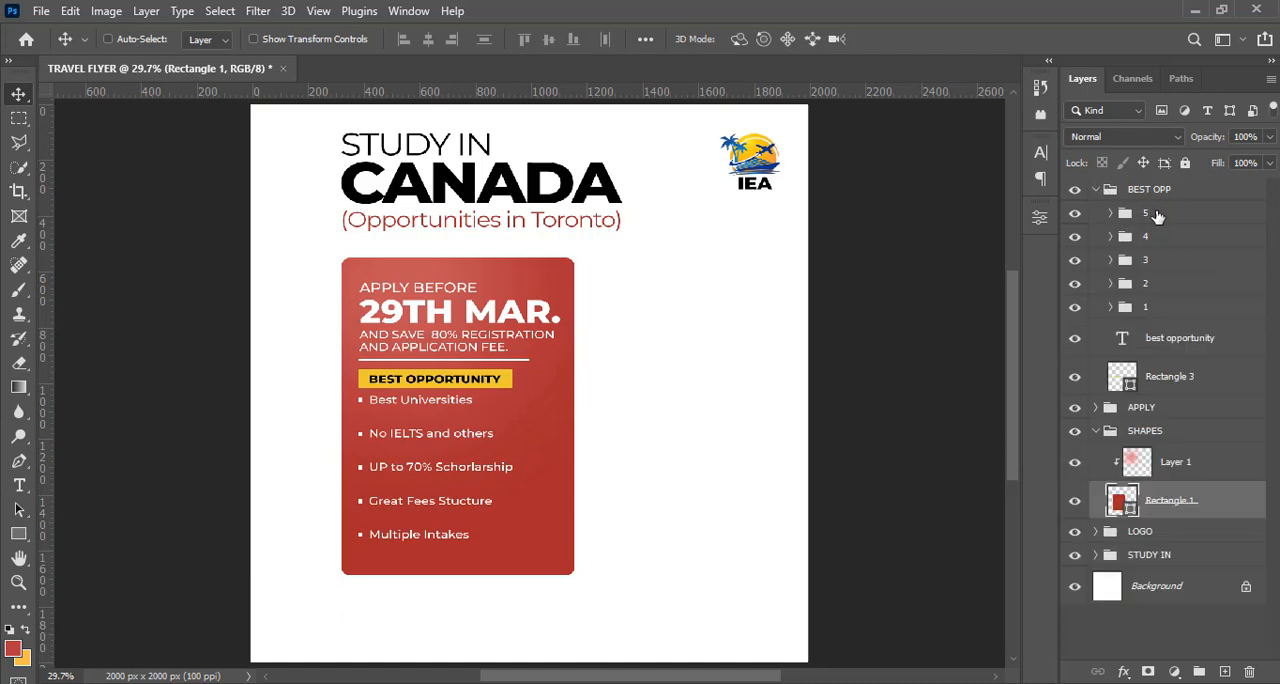
pyautogui.click(1157, 214)
pyautogui.keyDown('shift'); pyautogui.click(1150, 308); pyautogui.keyUp('shift')
pyautogui.hotkey('shift', 'v')
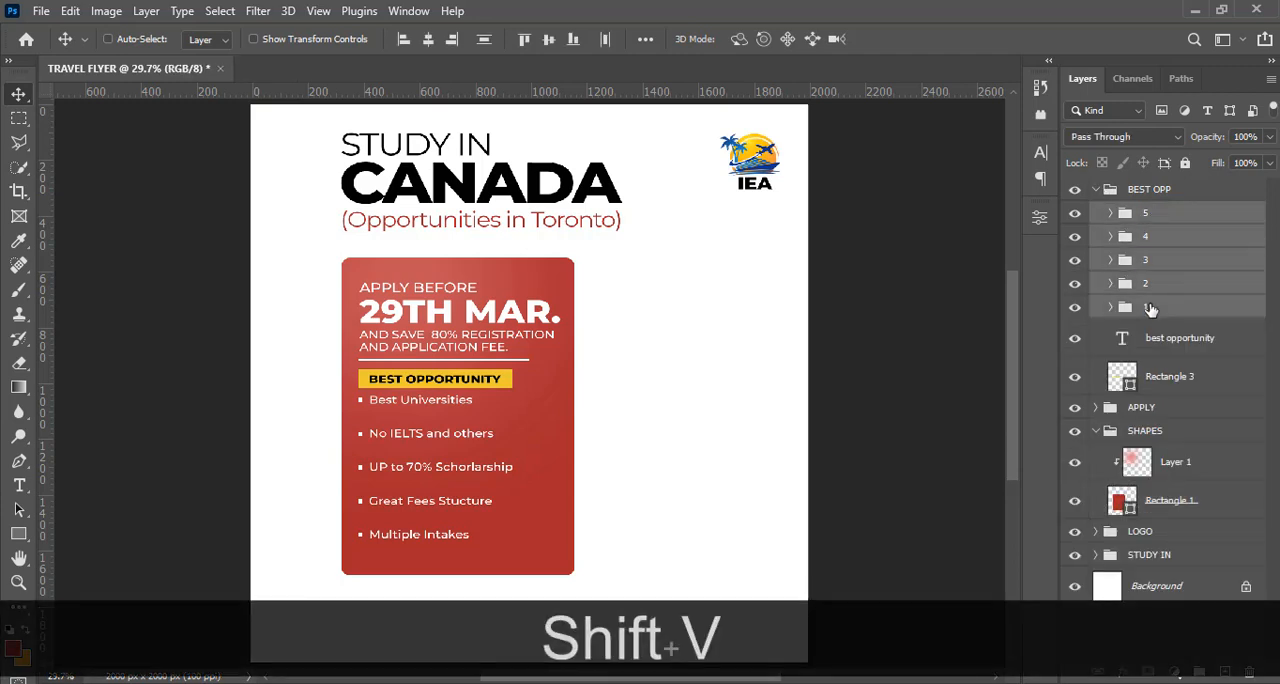
pyautogui.press('Down')
pyautogui.press('Down')
pyautogui.press('Down')
pyautogui.press('Down')
pyautogui.press('Down')
pyautogui.press('Down')
pyautogui.press('Down')
pyautogui.press('Down')
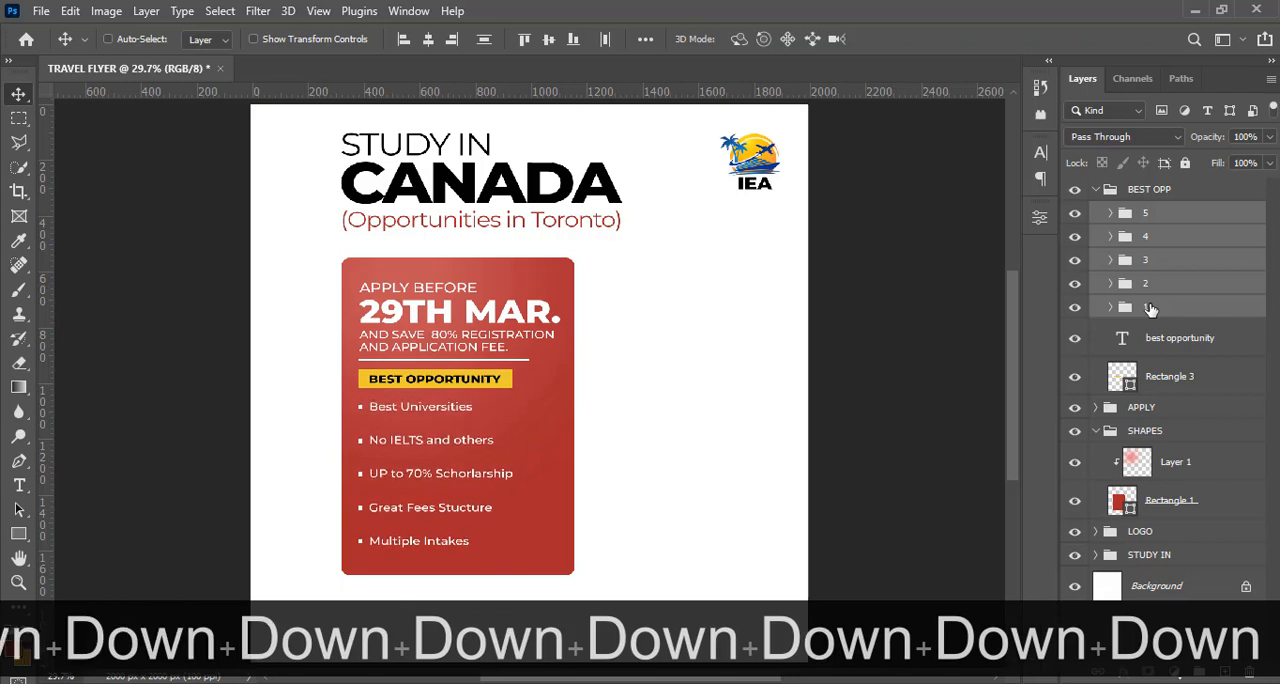
pyautogui.press('Down')
pyautogui.press('Down')
pyautogui.press('Down')
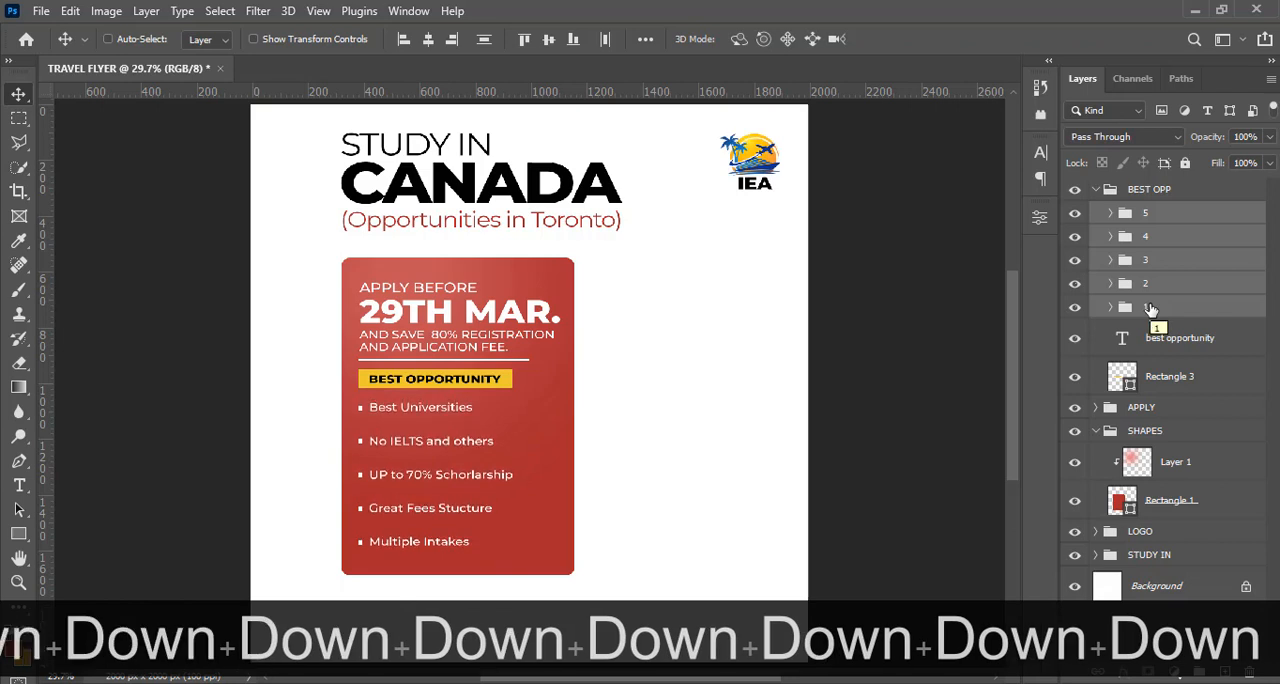
pyautogui.press('Down')
pyautogui.press('Down')
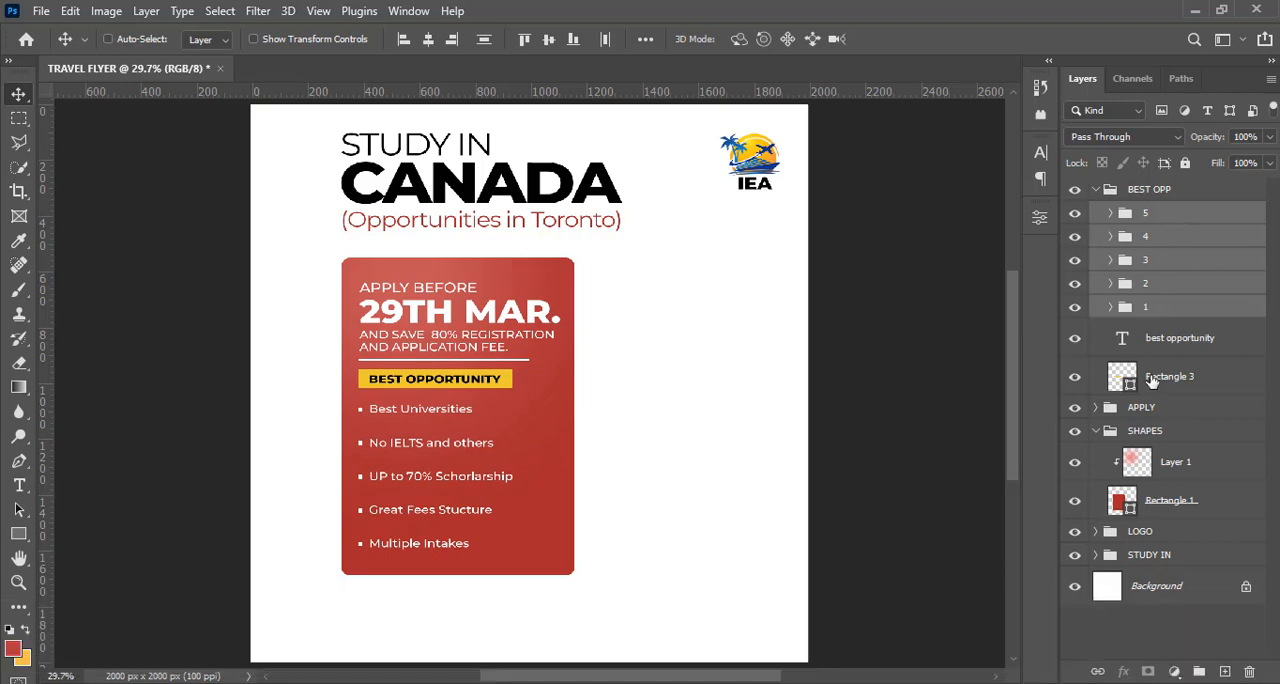
# Duplicate the white divider line, Rectangle 2 in the APPLY group, and place the copy uppermost inside the BEST OPP group
pyautogui.click(1153, 381)
pyautogui.press('ctrl')
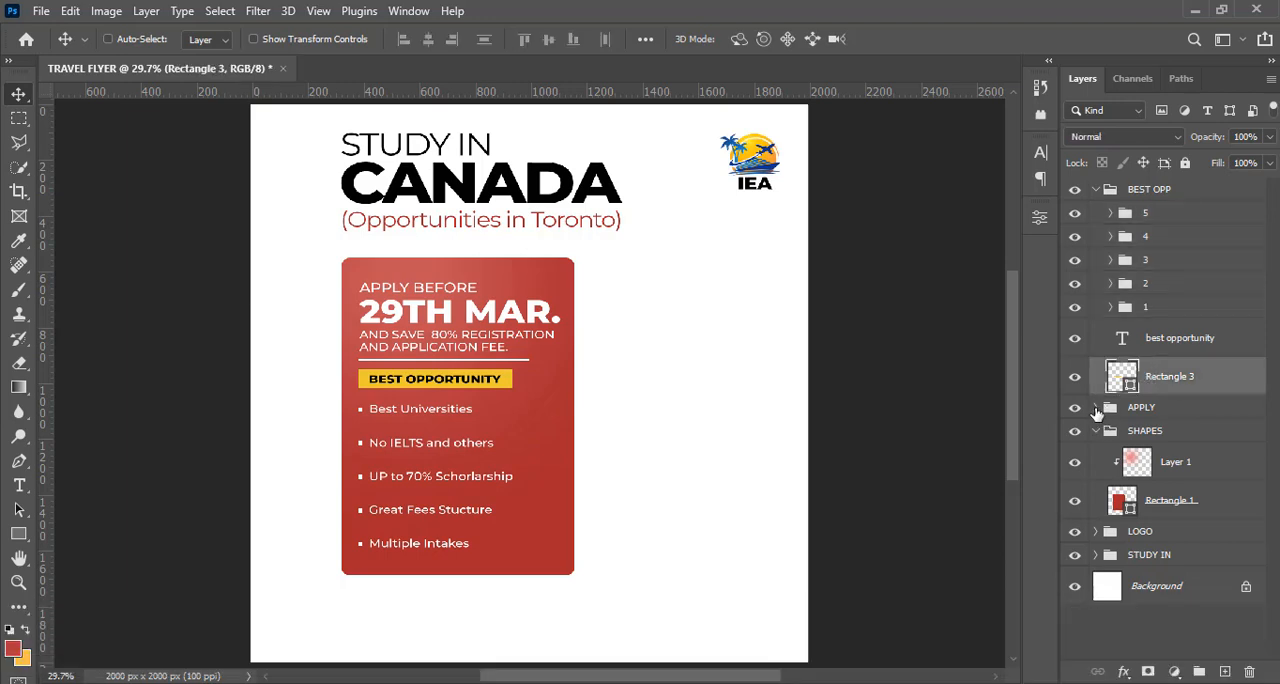
pyautogui.click(1096, 408)
pyautogui.click(1157, 445)
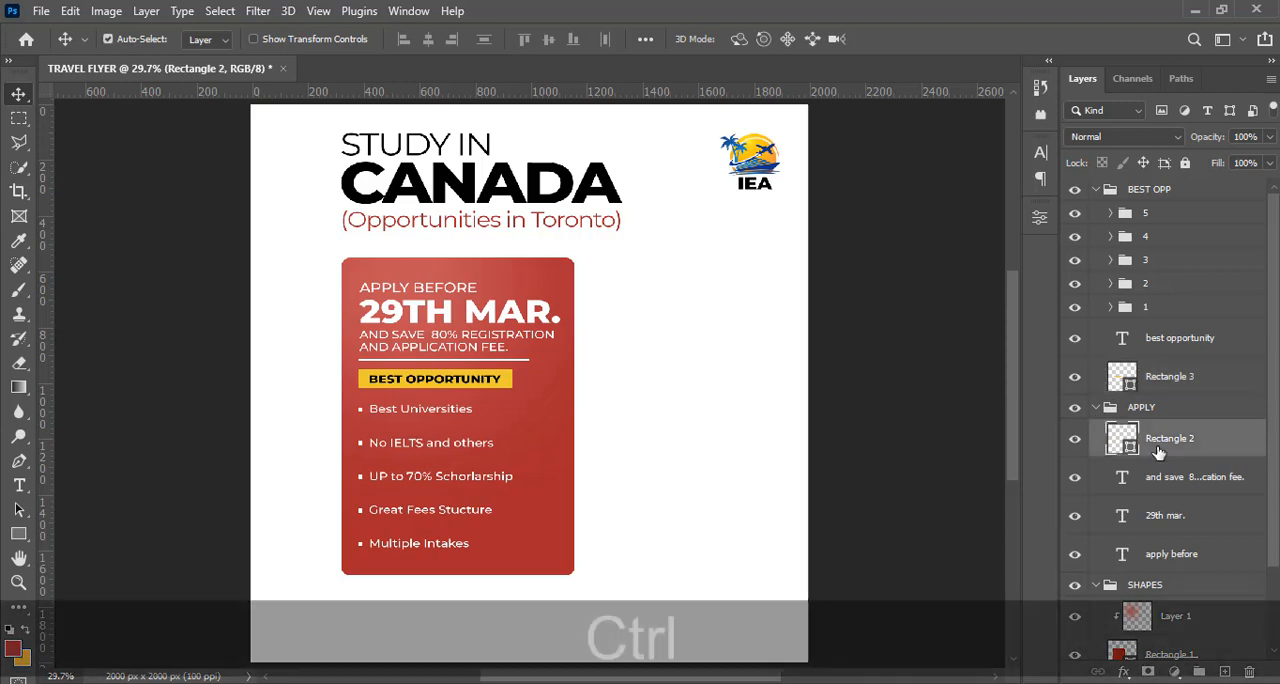
pyautogui.hotkey('ctrl', 'j')
pyautogui.moveTo(1157, 453); pyautogui.dragTo(1128, 209)
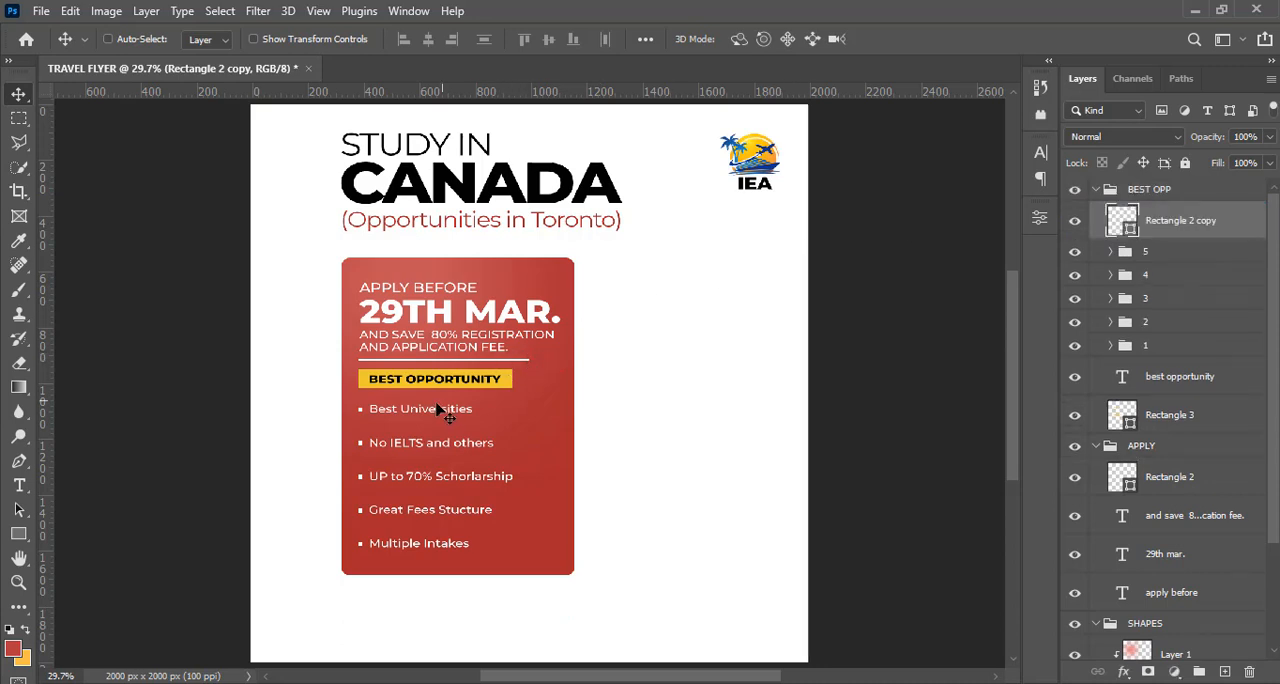
# Move the copied divider line straight down to just below the "Multiple Intakes" bullet, and collapse the BEST OPP and APPLY groups
pyautogui.press('shift')
pyautogui.moveTo(437, 416); pyautogui.dragTo(425, 605)
pyautogui.hotkey('shift', 'Down')
pyautogui.hotkey('shift', 'Down')
pyautogui.hotkey('shift', 'Down')
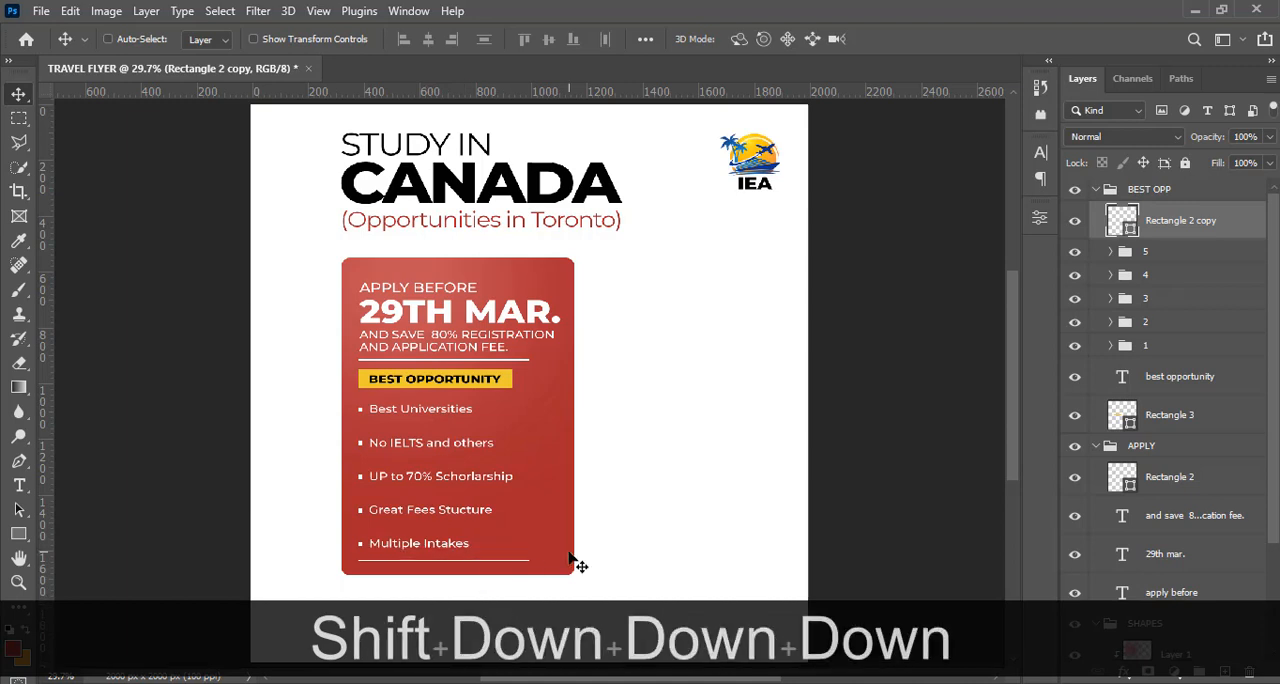
pyautogui.click(1097, 190)
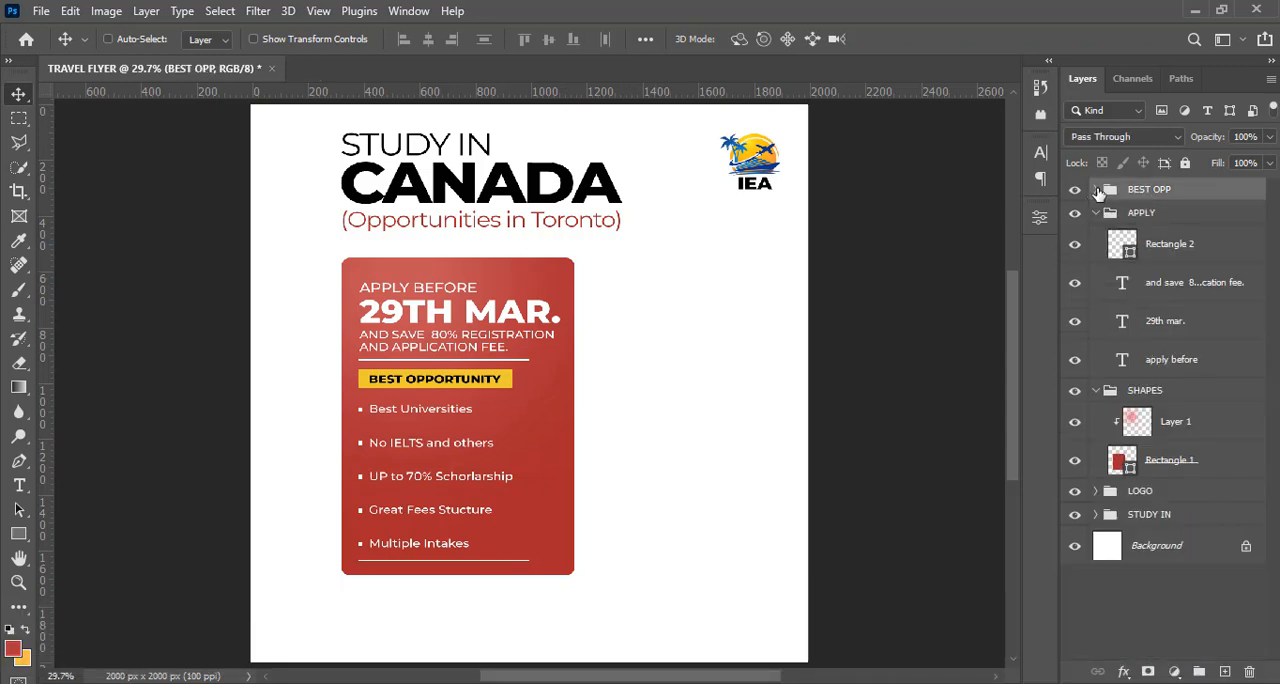
pyautogui.click(1096, 214)
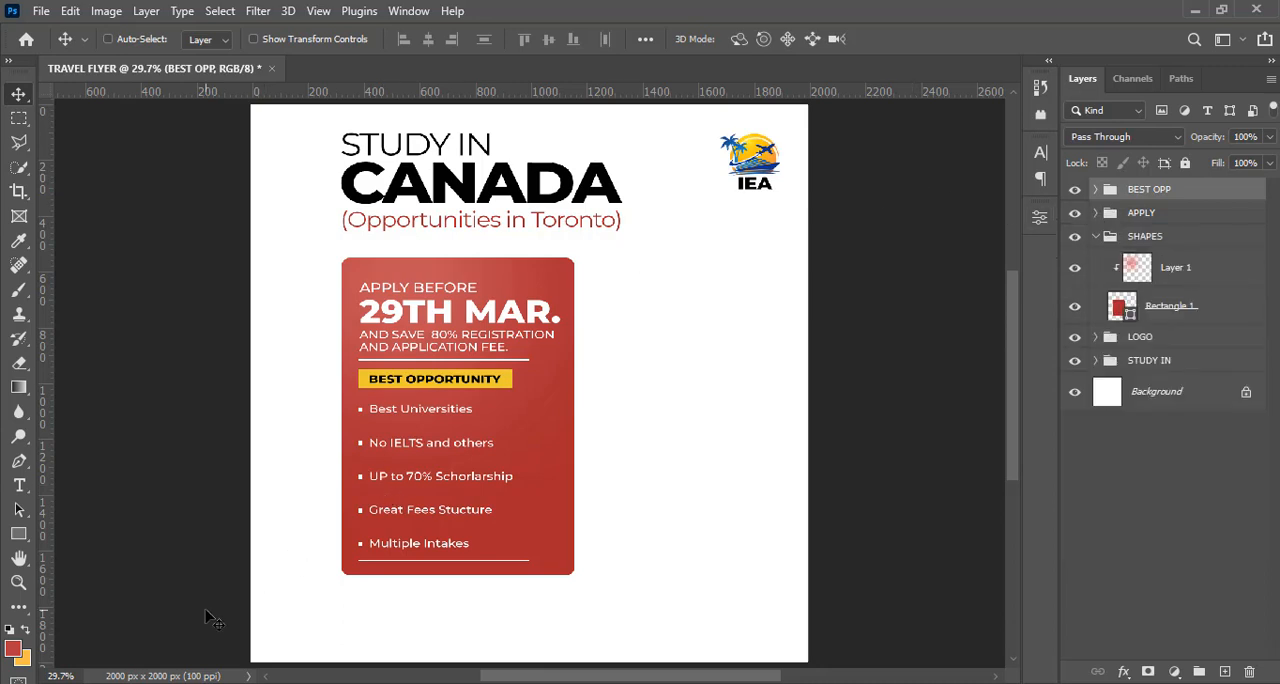
# Draw a red rectangle about 2127 x 270 px across the full width of the flyer's bottom edge
pyautogui.click(18, 533)
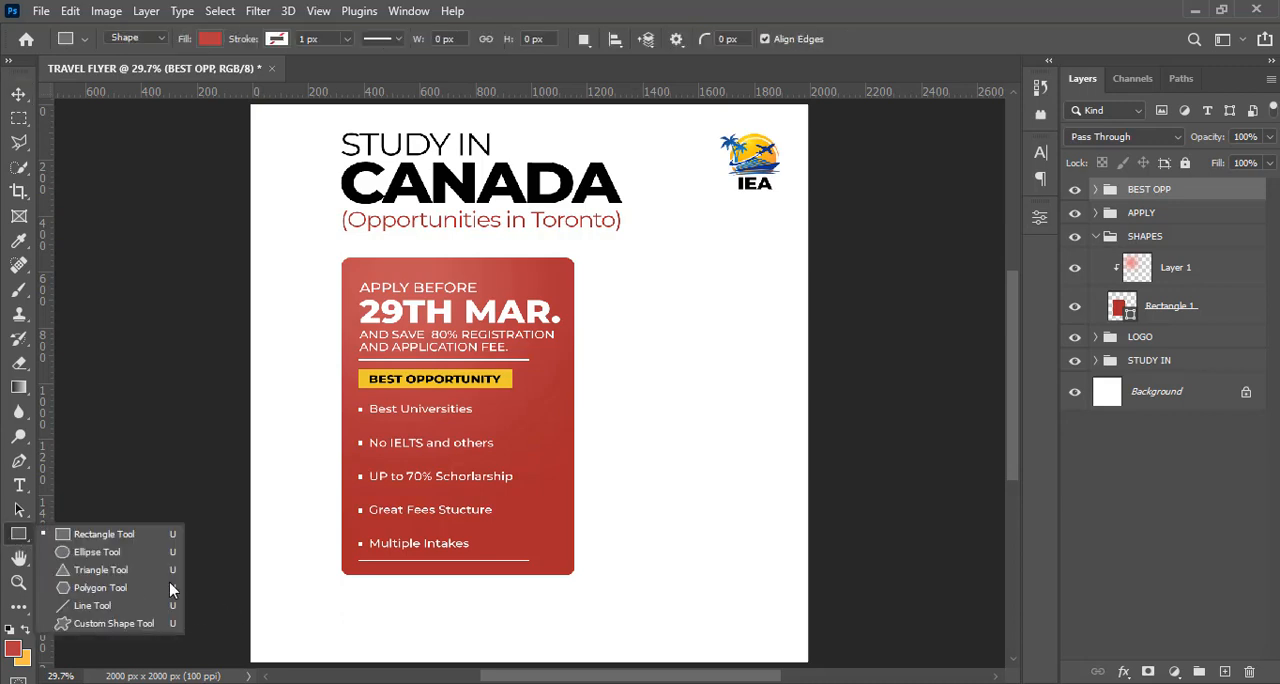
pyautogui.click(100, 534)
pyautogui.moveTo(352, 603); pyautogui.dragTo(825, 662)
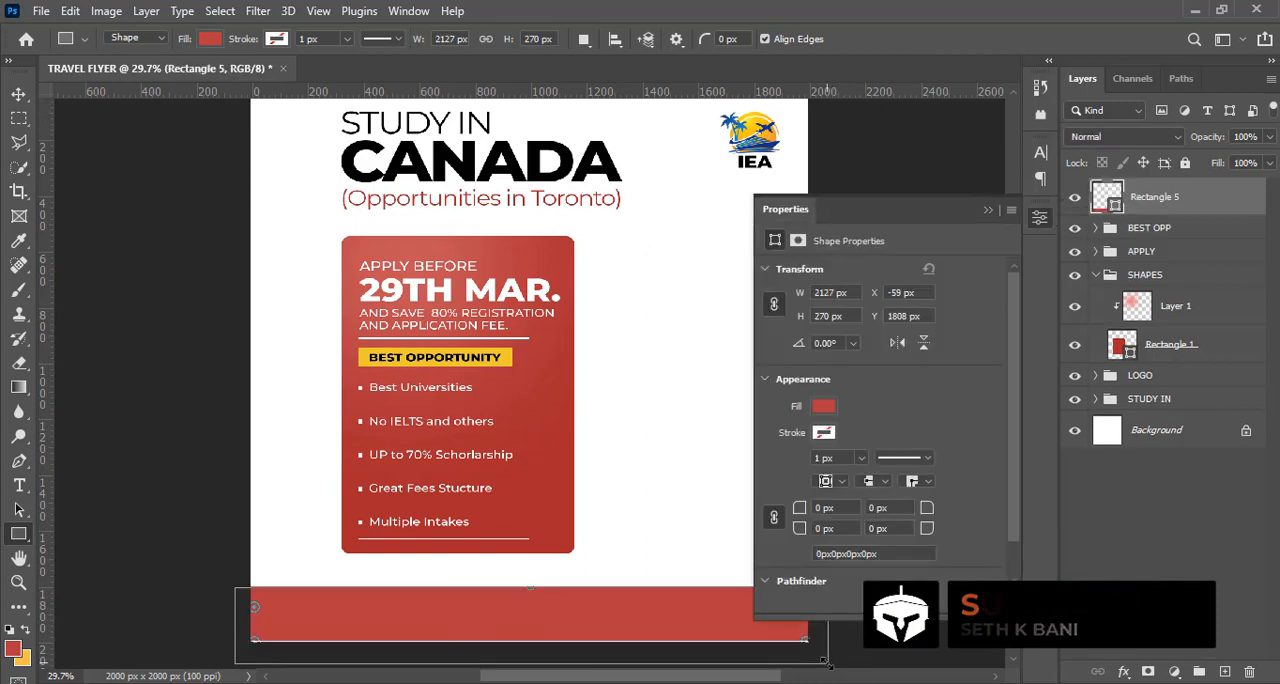
# Recolour the red footer rectangle black, sampling the colour from the "CANADA" headline
pyautogui.click(988, 212)
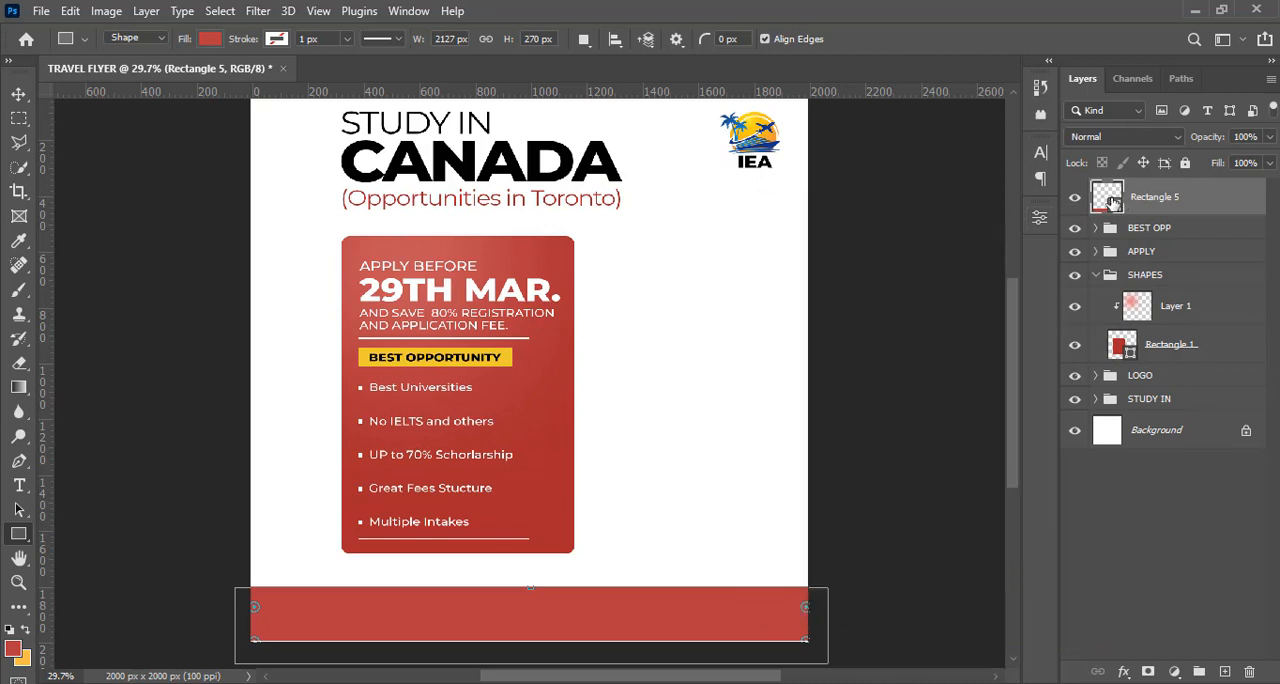
pyautogui.doubleClick(1107, 197)
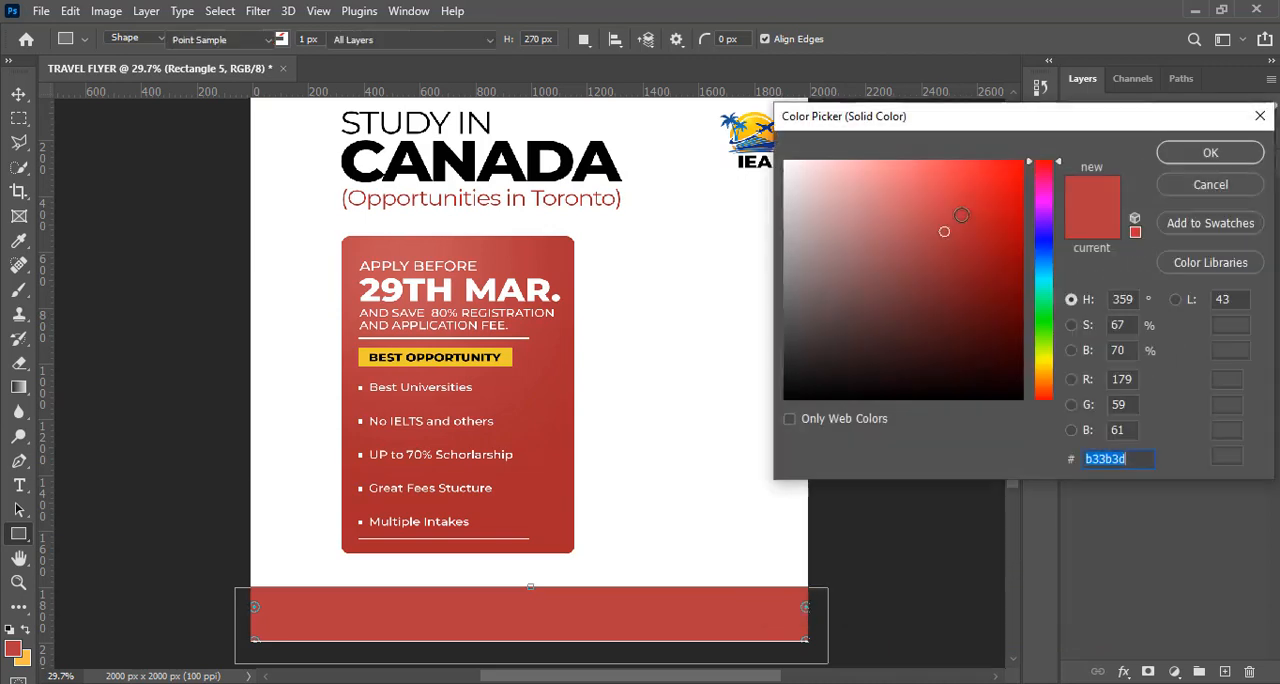
pyautogui.click(532, 155)
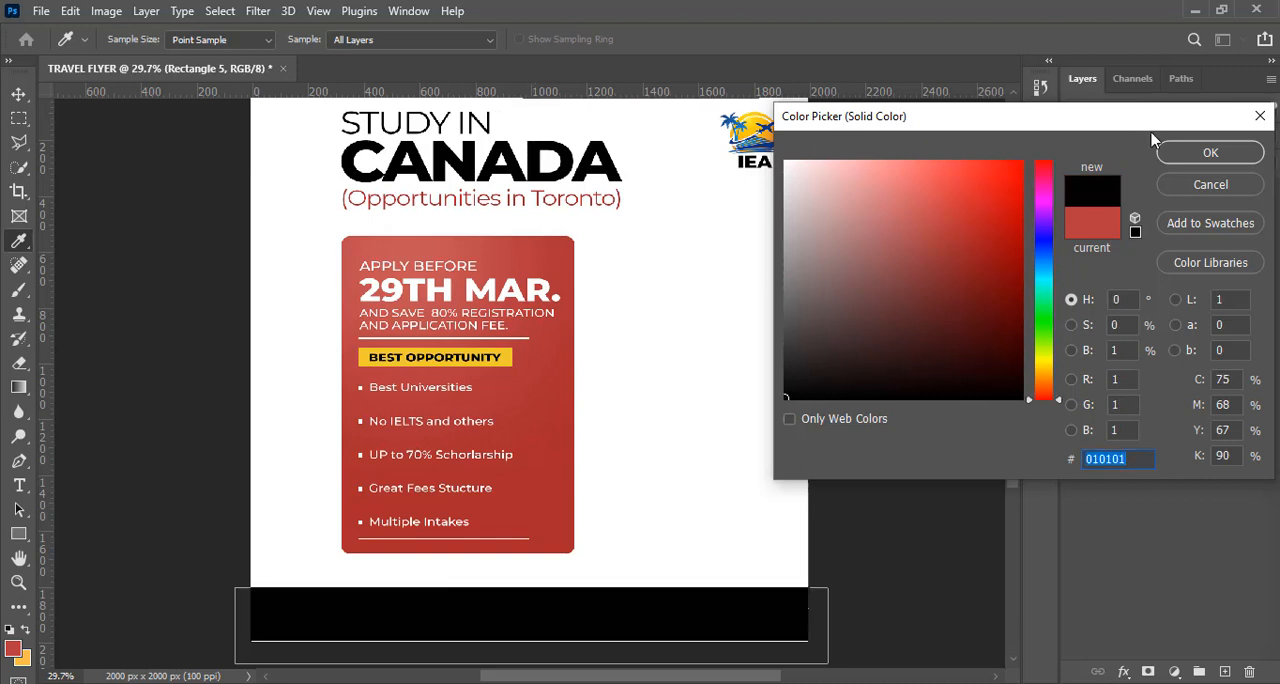
pyautogui.click(1185, 158)
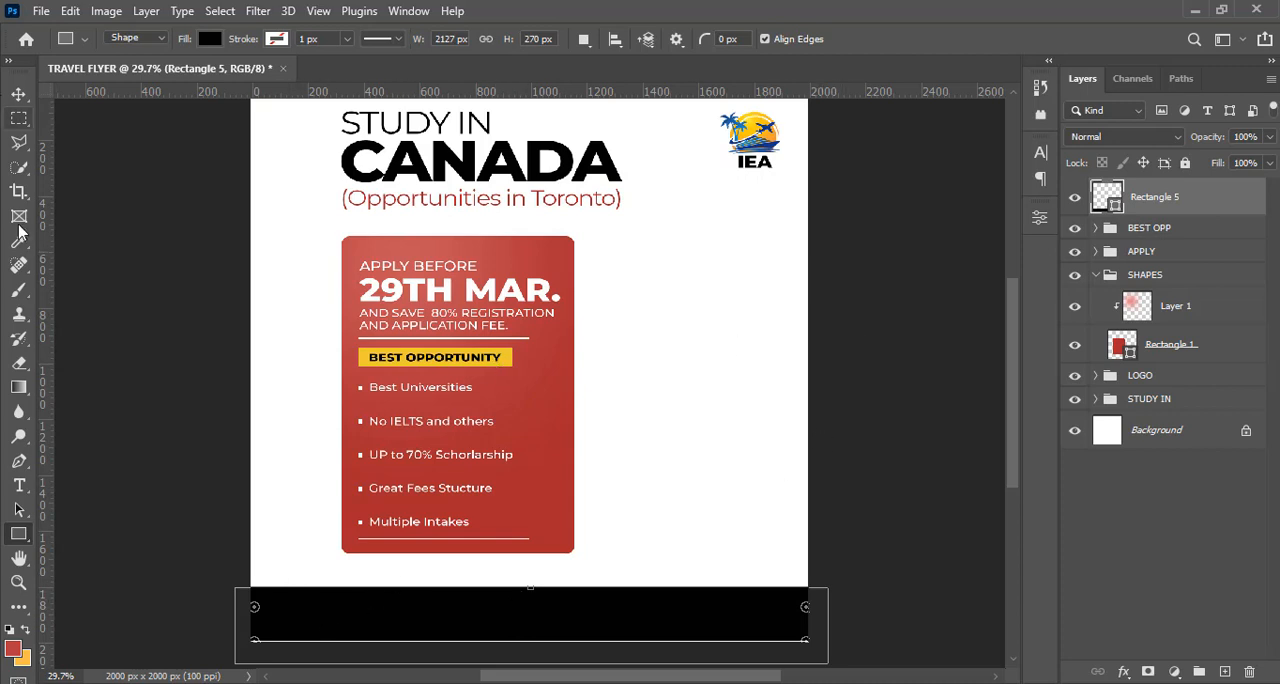
# Add a "Call Us" text layer on two lines in the white area above the footer, copying the wording from 5.txt in Notepad
pyautogui.click(19, 485)
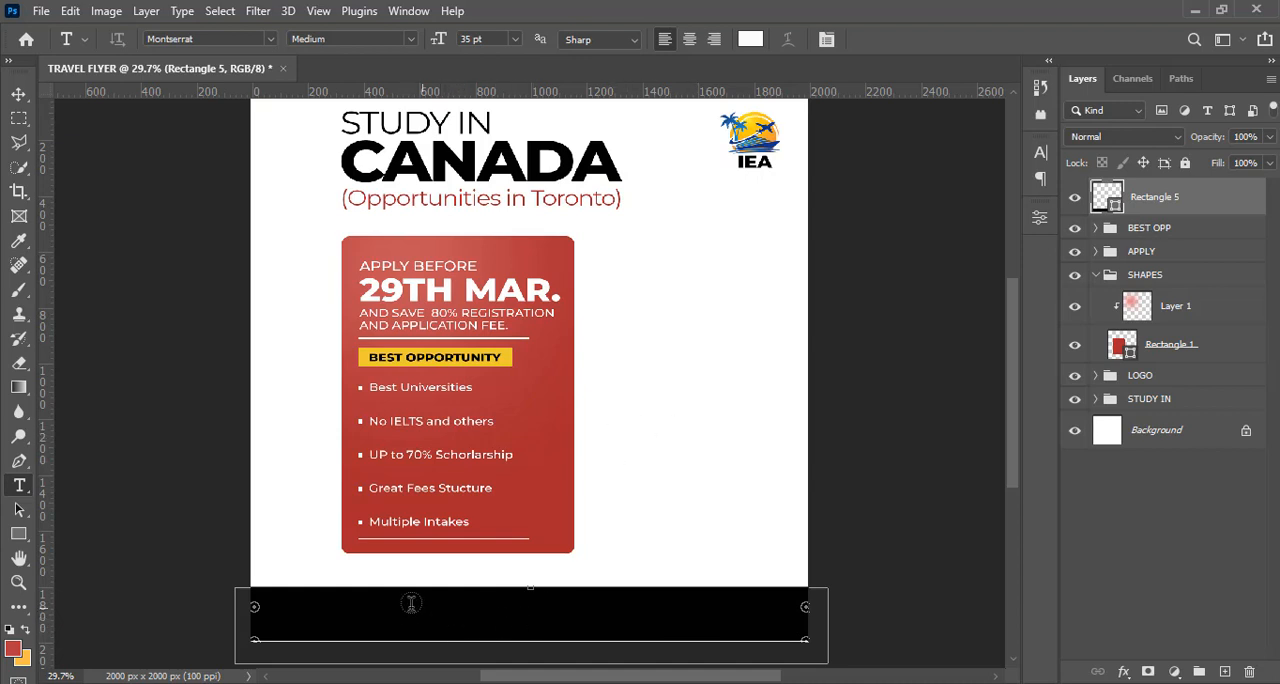
pyautogui.click(624, 517)
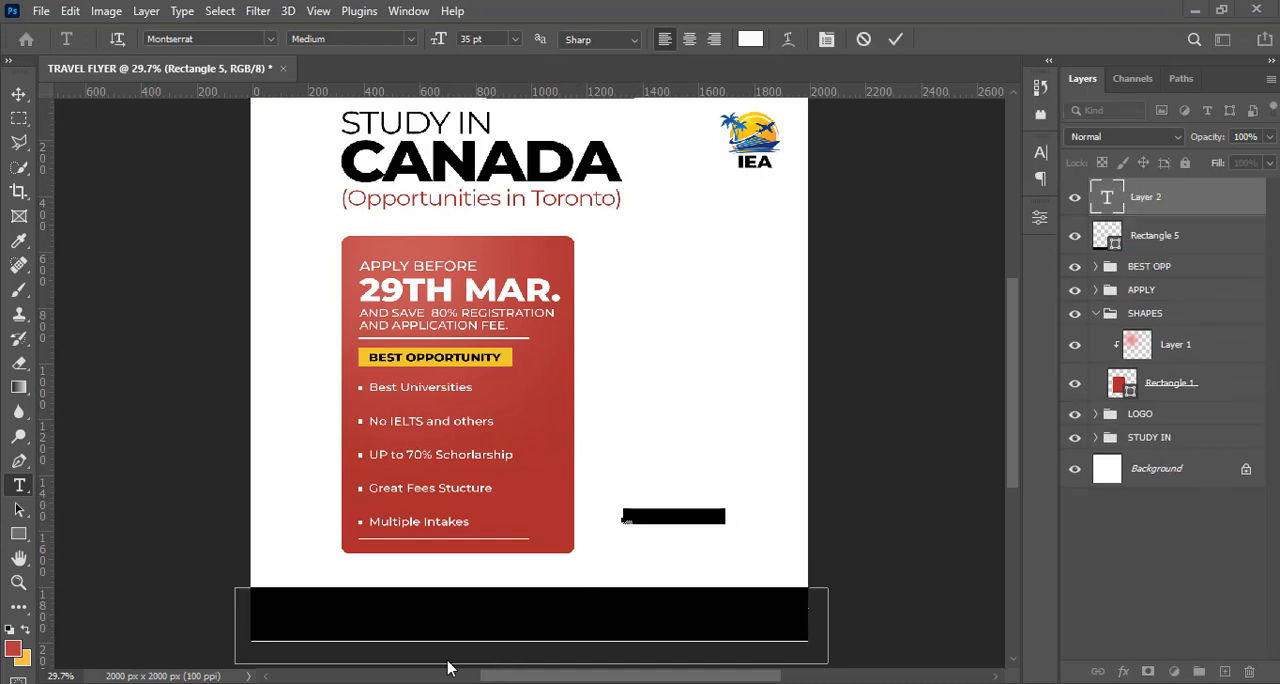
pyautogui.hotkey('alt', 'Tab')
pyautogui.moveTo(31, 320); pyautogui.dragTo(11, 300)
pyautogui.hotkey('ctrl', 'c')
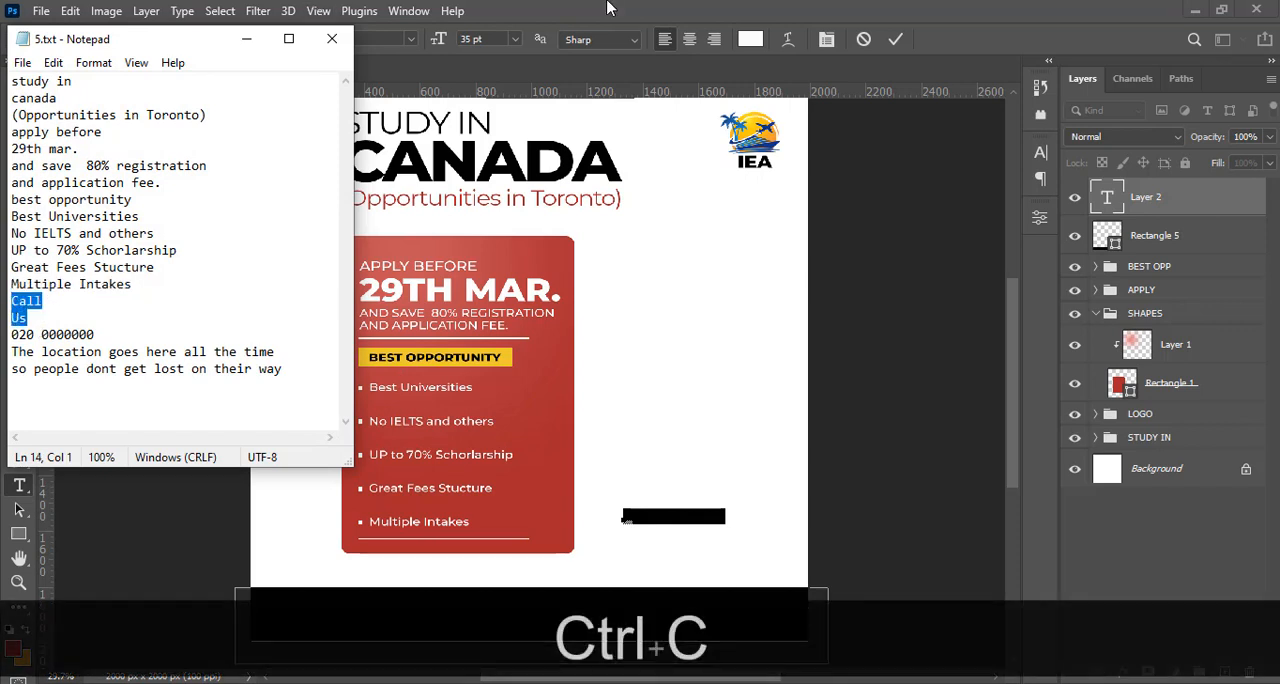
pyautogui.hotkey('alt', 'Tab')
pyautogui.hotkey('ctrl', 'v')
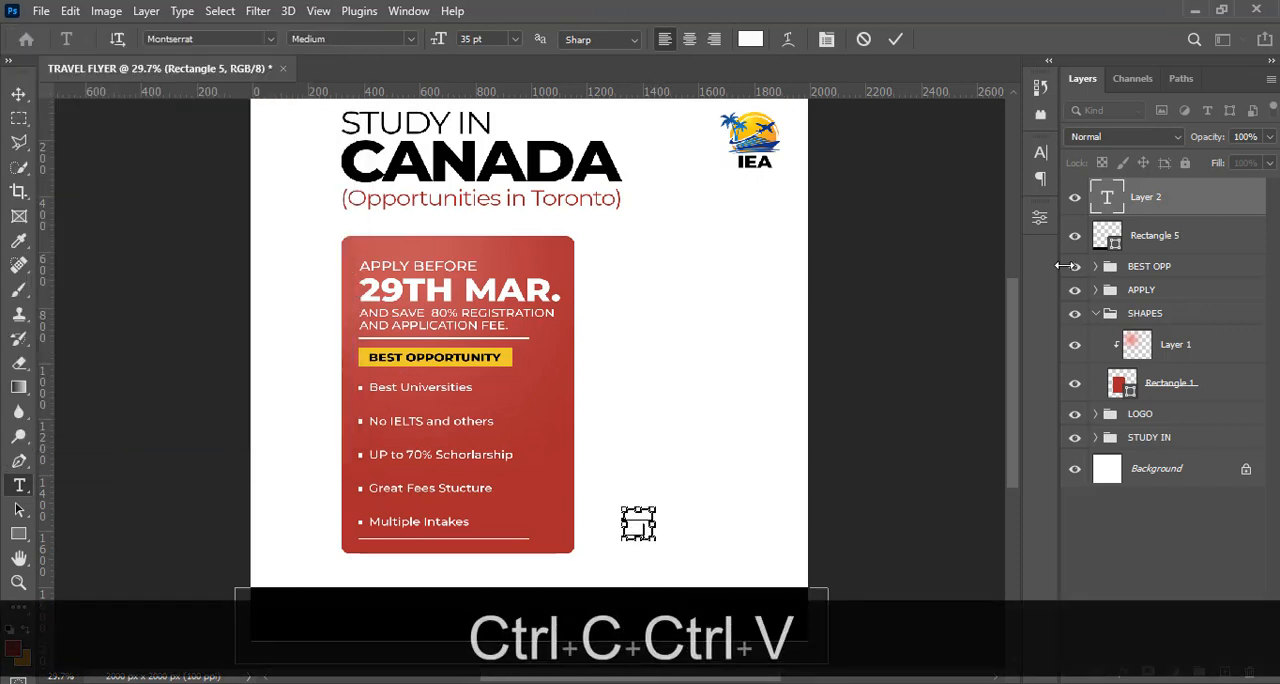
pyautogui.click(1140, 190)
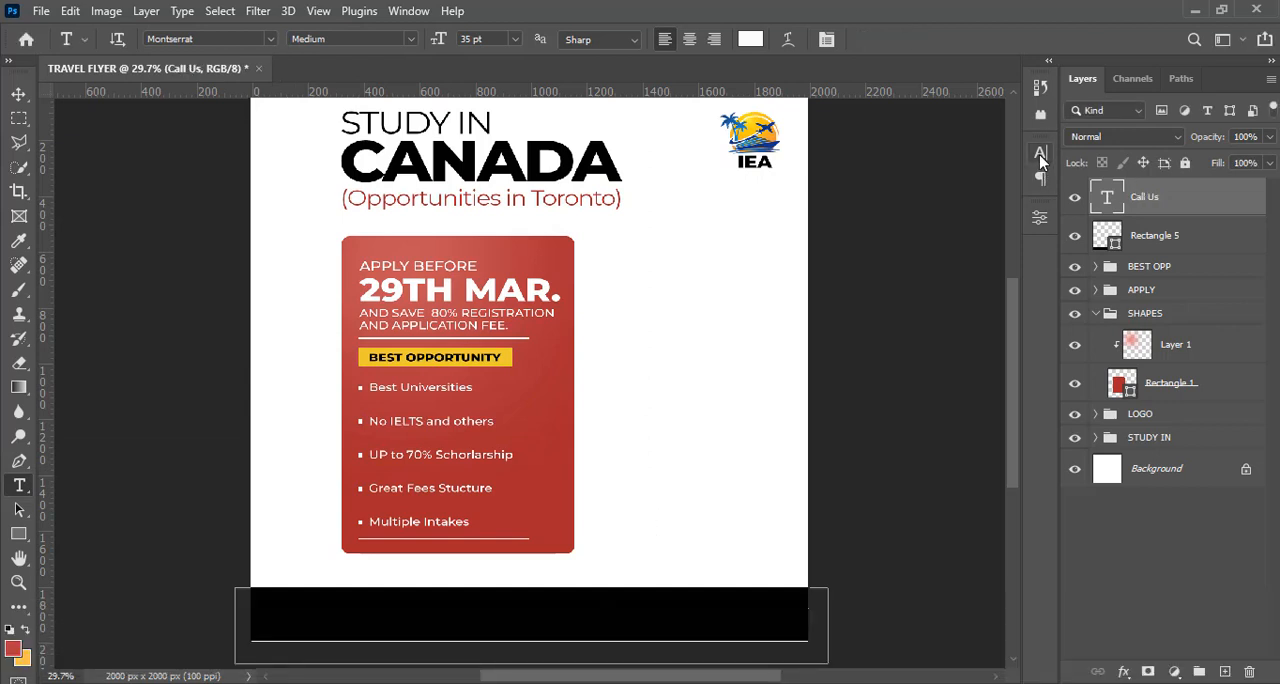
# Set the colour of the "Call Us" text to bright red, FF0000
pyautogui.click(1039, 154)
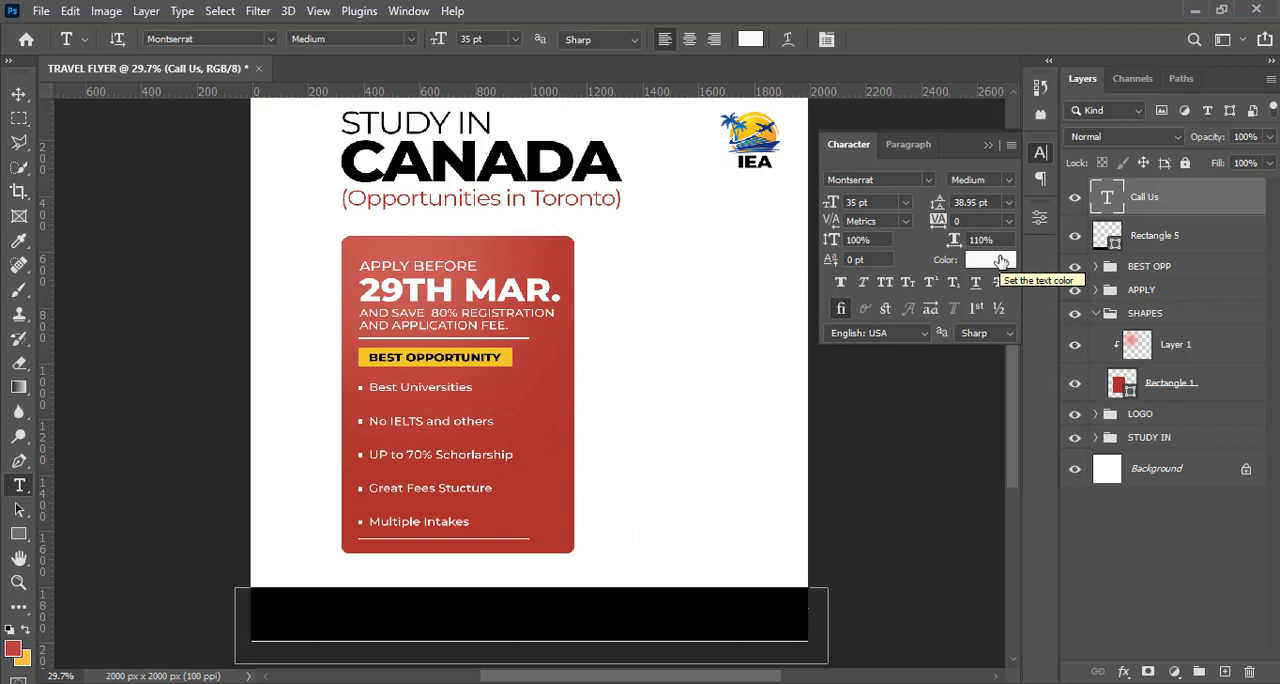
pyautogui.click(1000, 261)
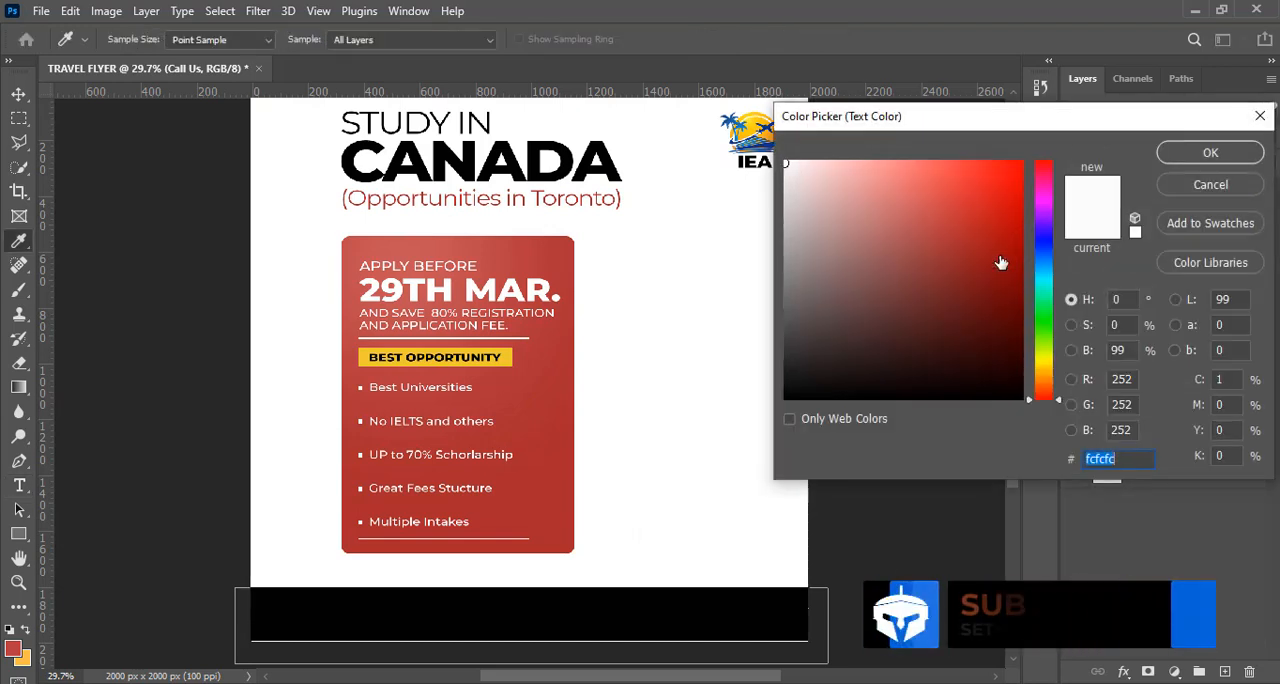
pyautogui.write('FF0000')
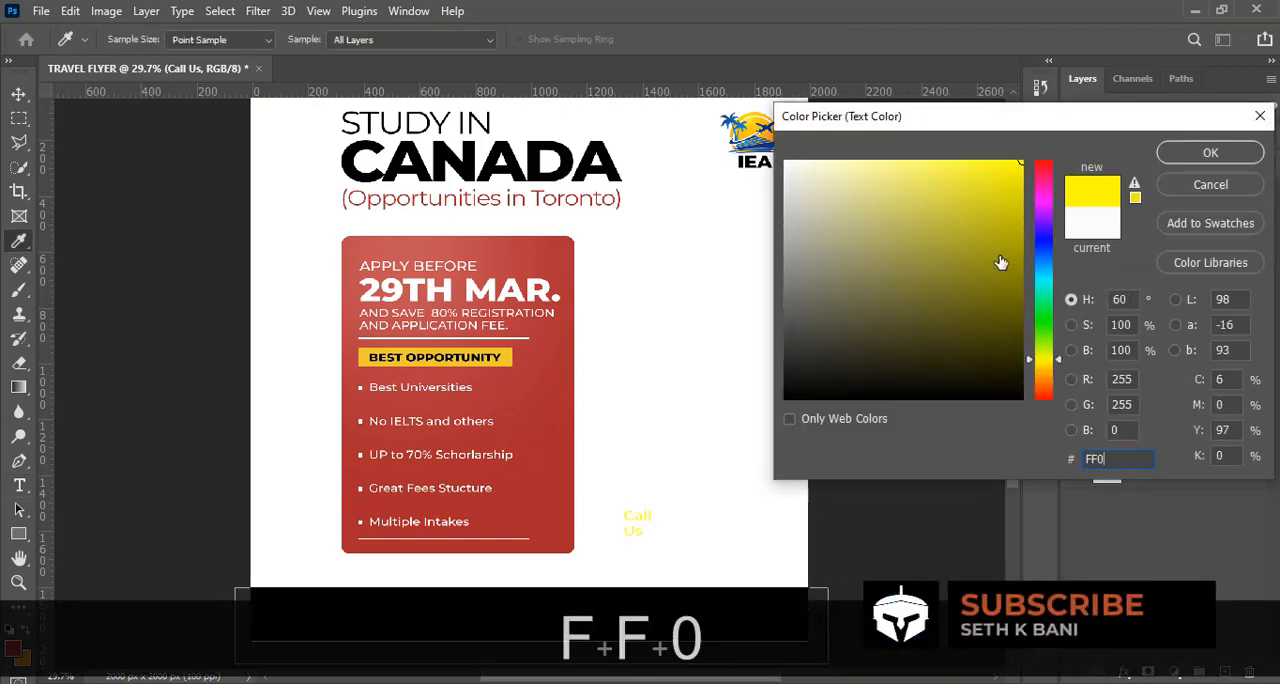
pyautogui.click(1200, 152)
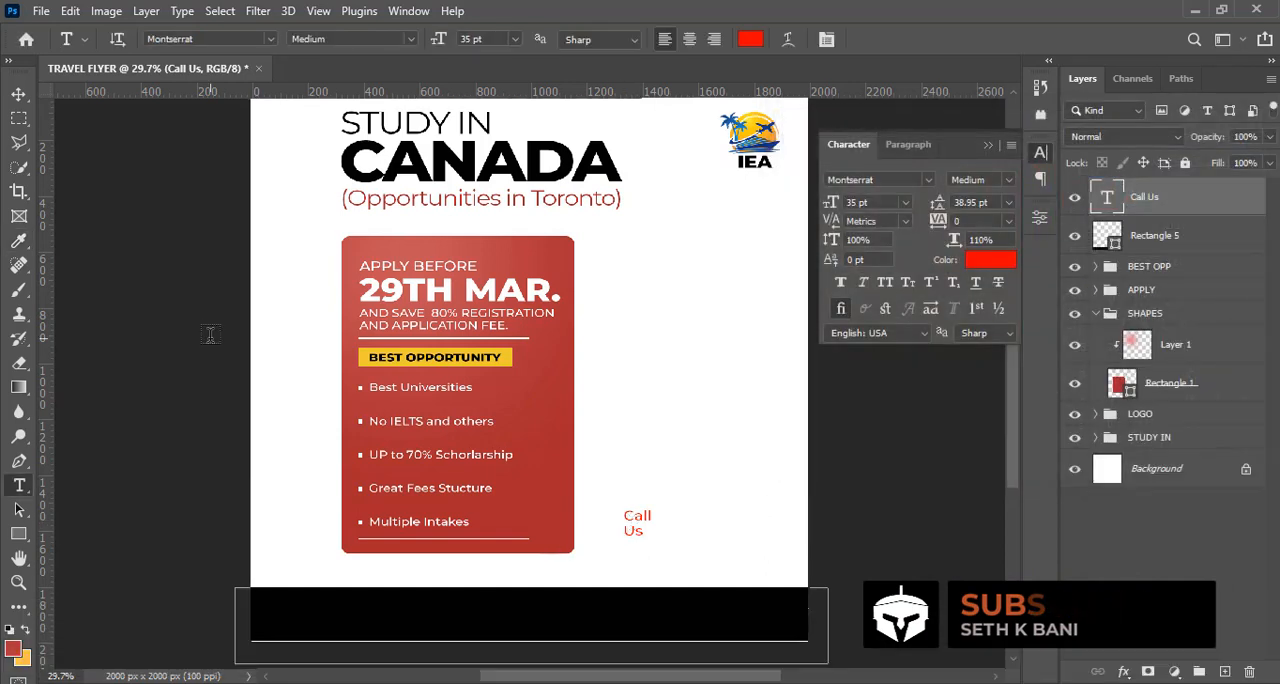
# Move the "Call Us" text onto the black footer bar, lining it up below the left edge of the red opportunities panel
pyautogui.click(20, 95)
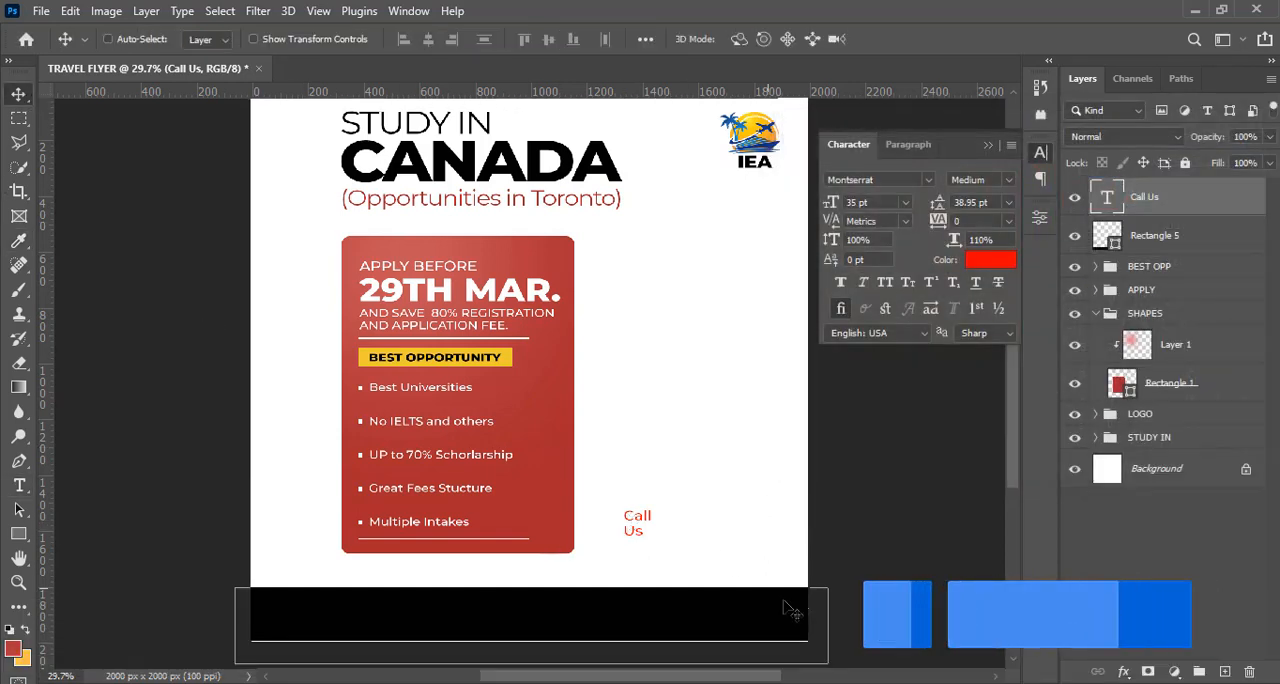
pyautogui.moveTo(635, 524); pyautogui.dragTo(316, 619)
pyautogui.press('ctrl')
pyautogui.hotkey('ctrl', '=')
pyautogui.hotkey('ctrl', '=')
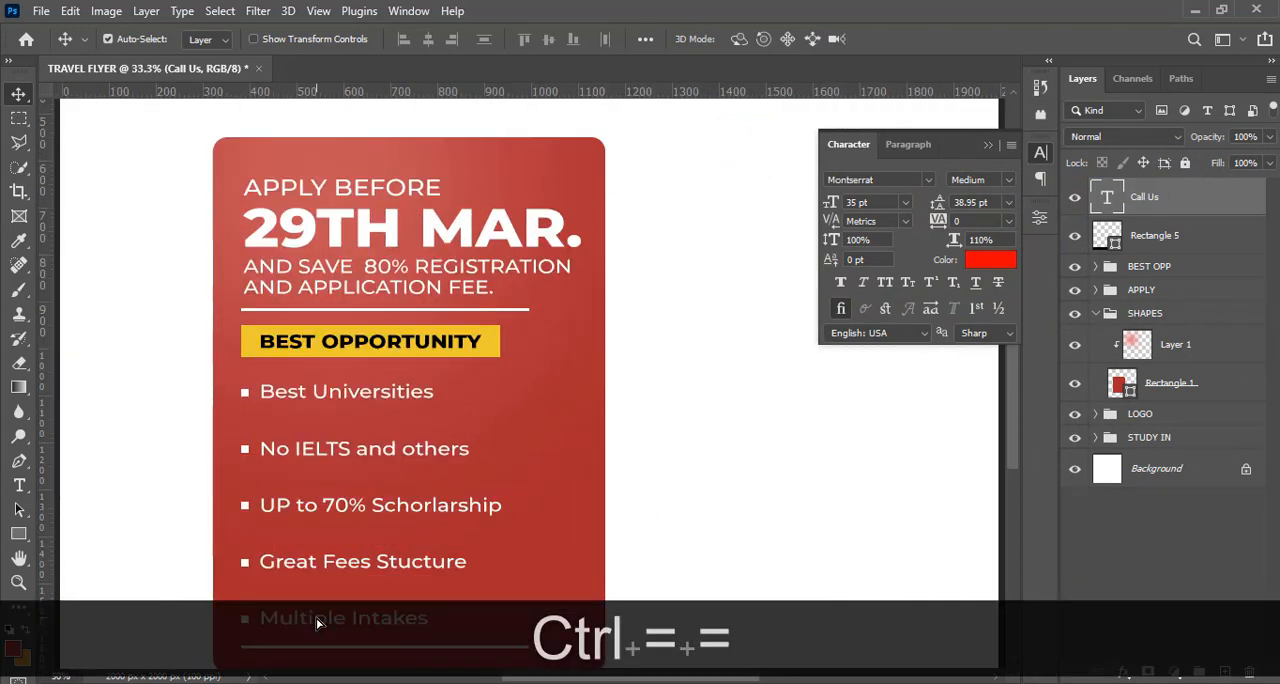
pyautogui.click(987, 146)
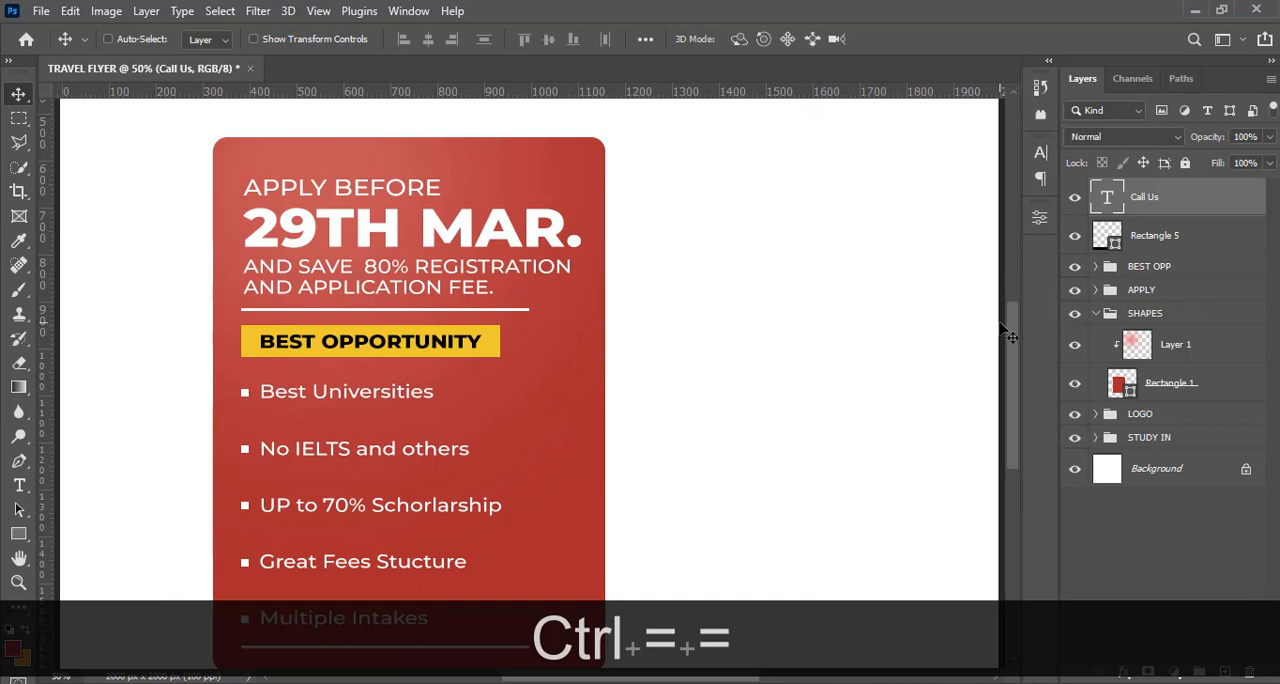
pyautogui.moveTo(1014, 363); pyautogui.dragTo(1013, 438)
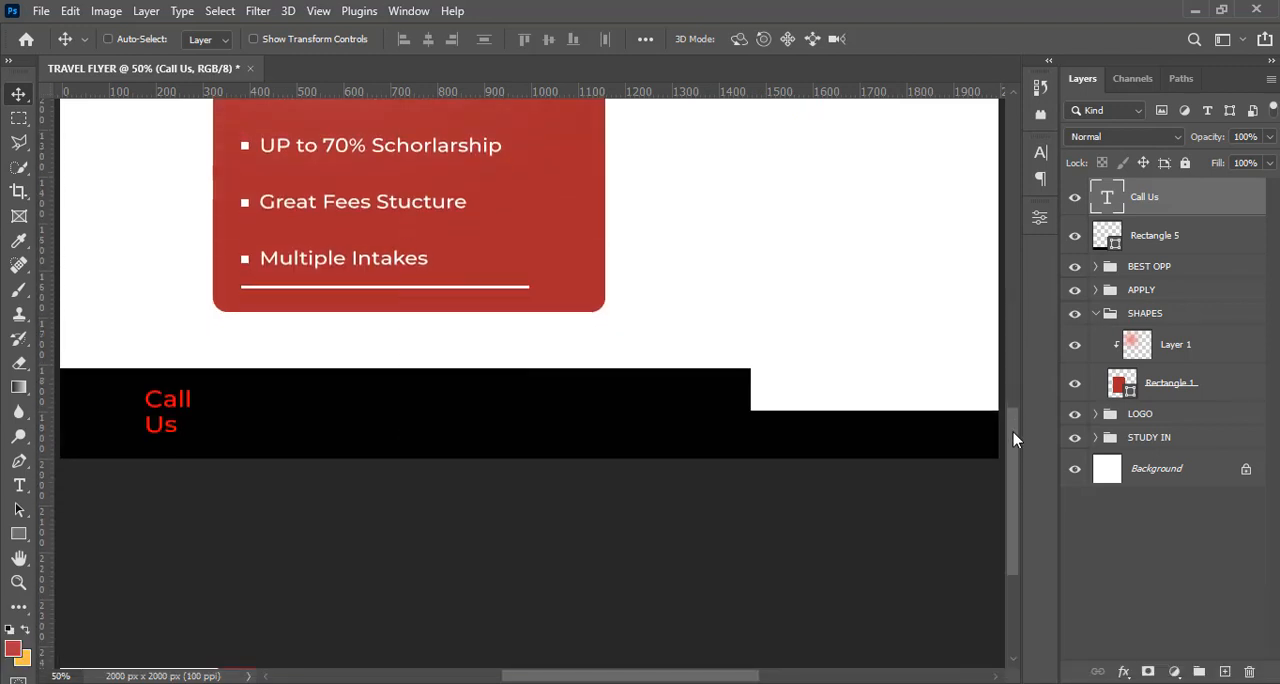
pyautogui.moveTo(661, 677); pyautogui.dragTo(631, 680)
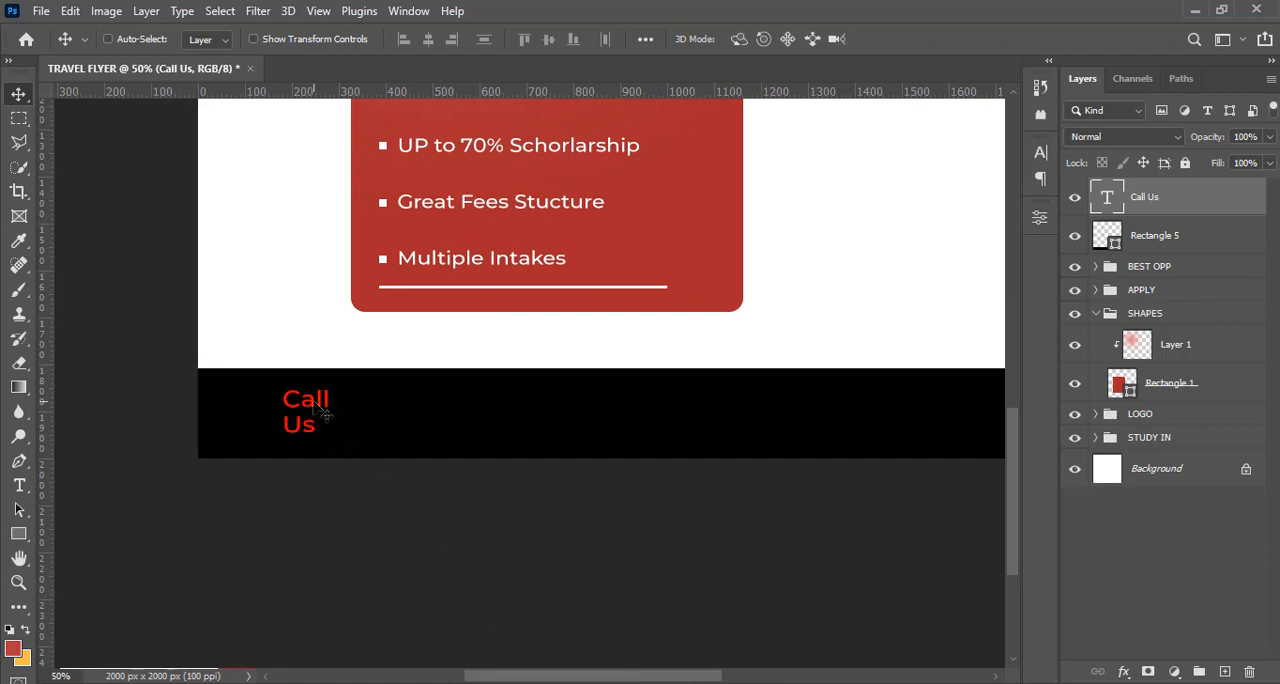
pyautogui.moveTo(322, 410); pyautogui.dragTo(391, 409)
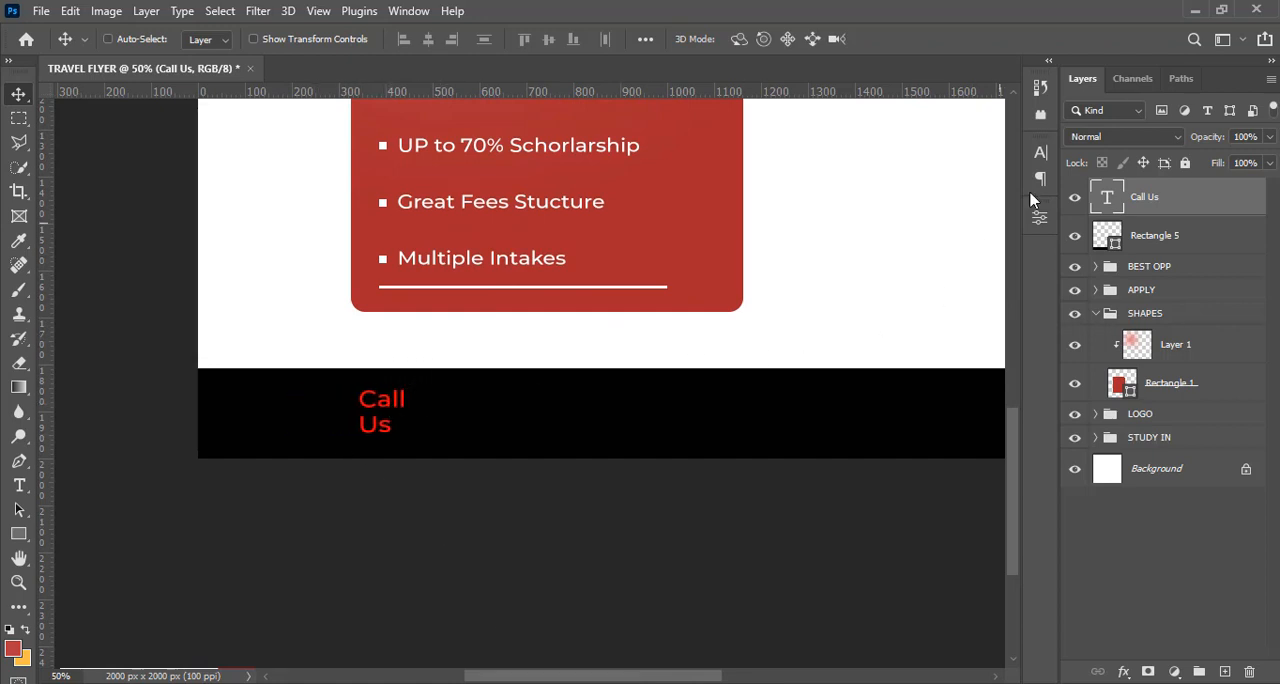
# Scale the "Call Us" text up to about 118% and set its leading to 36 pt
pyautogui.click(1041, 155)
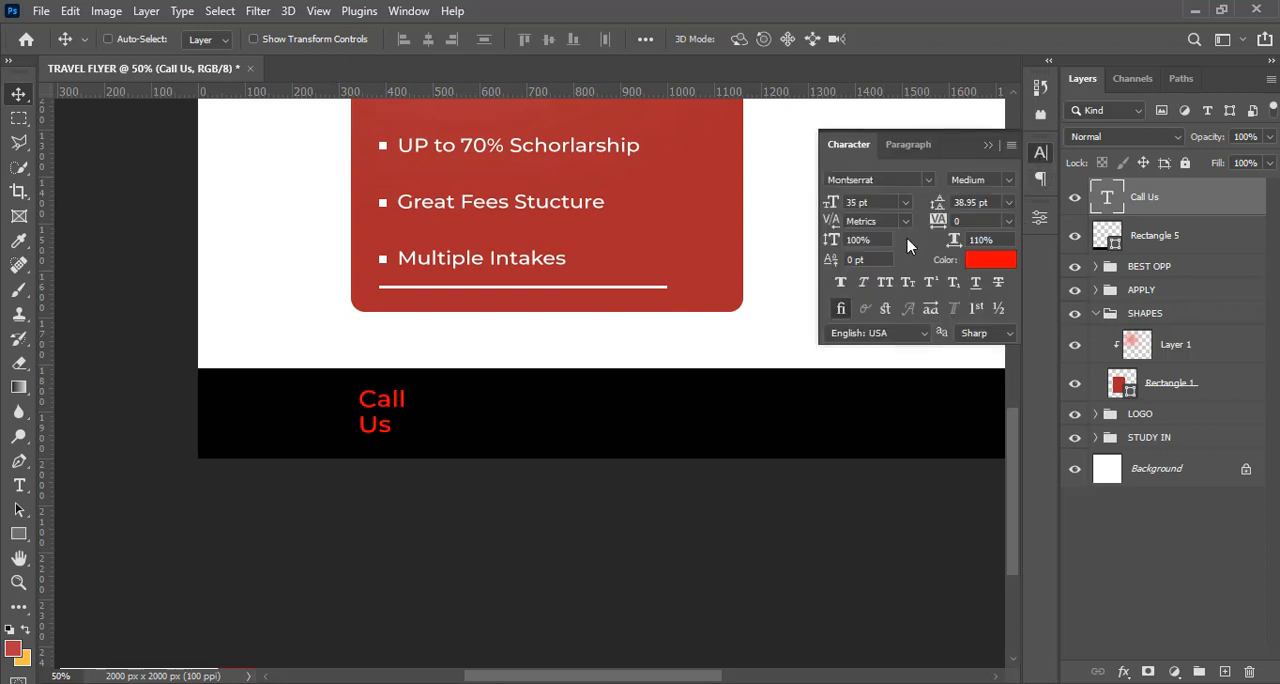
pyautogui.hotkey('ctrl', 't')
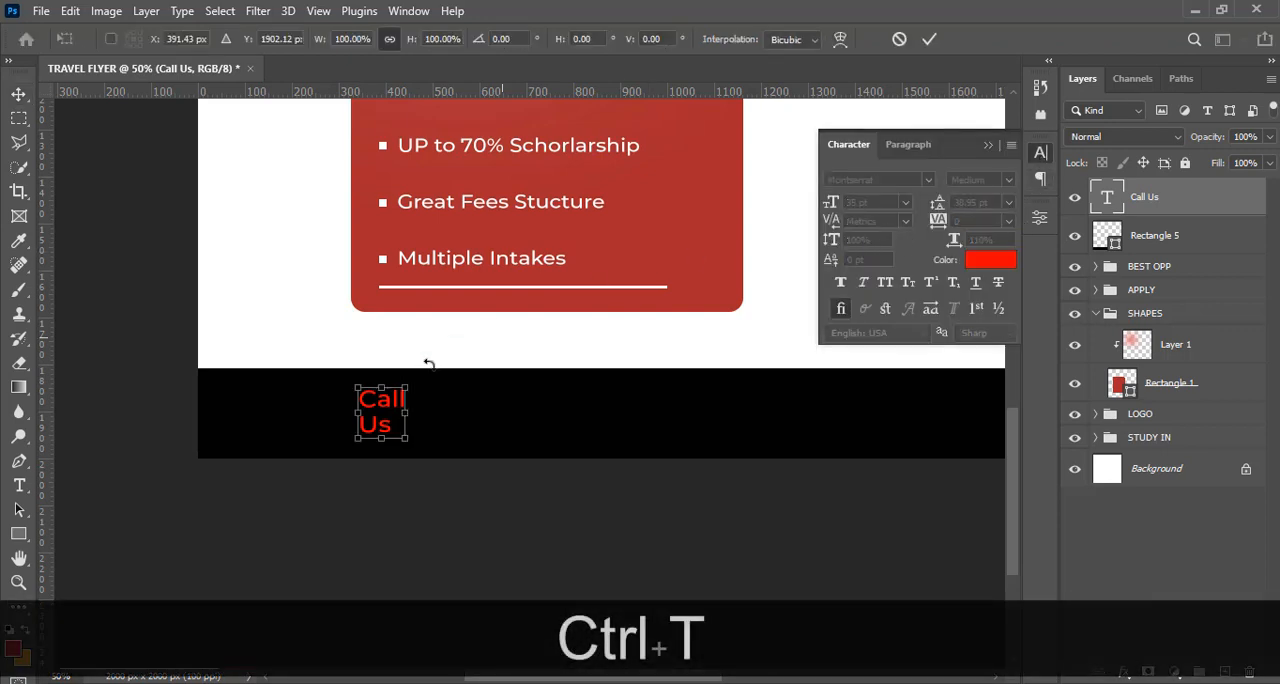
pyautogui.moveTo(410, 442); pyautogui.dragTo(420, 448)
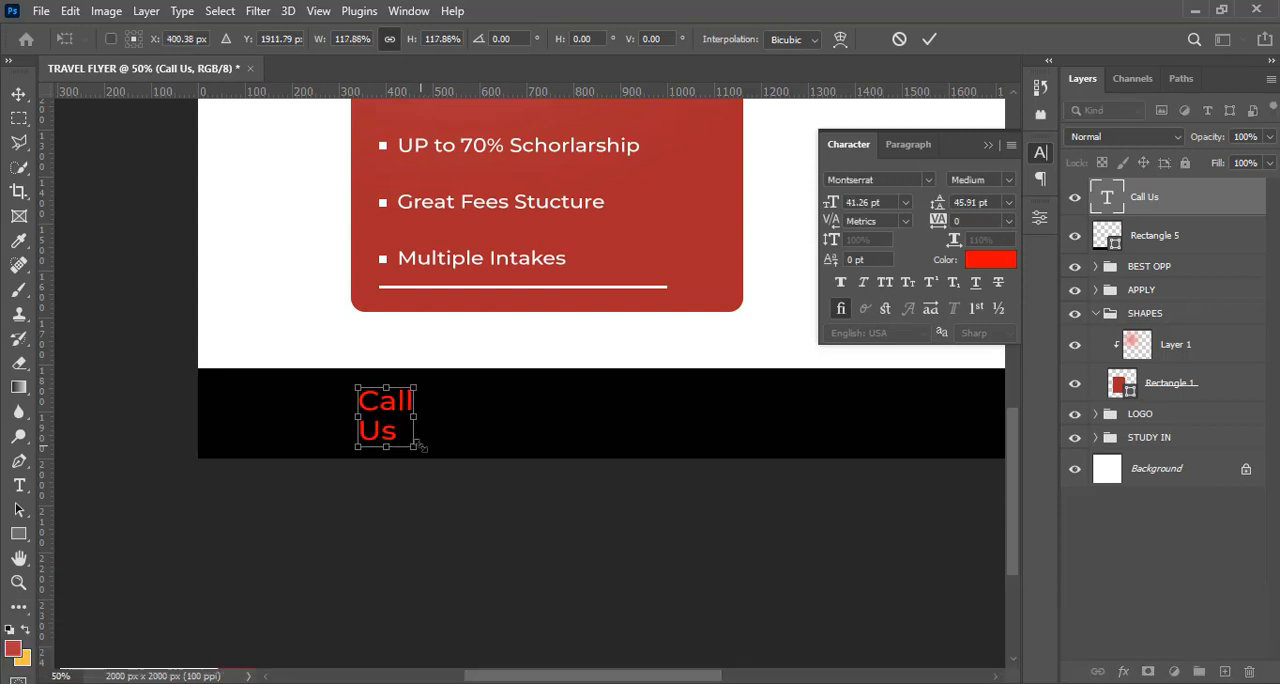
pyautogui.press('Return')
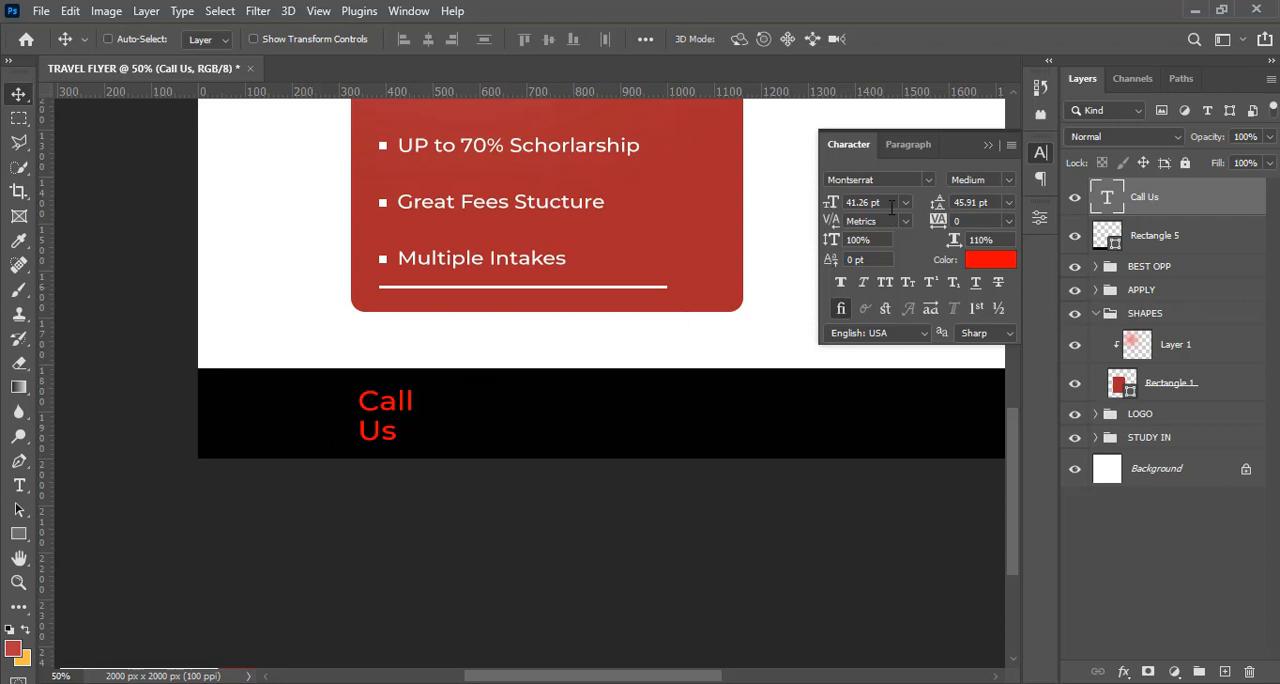
pyautogui.click(991, 202)
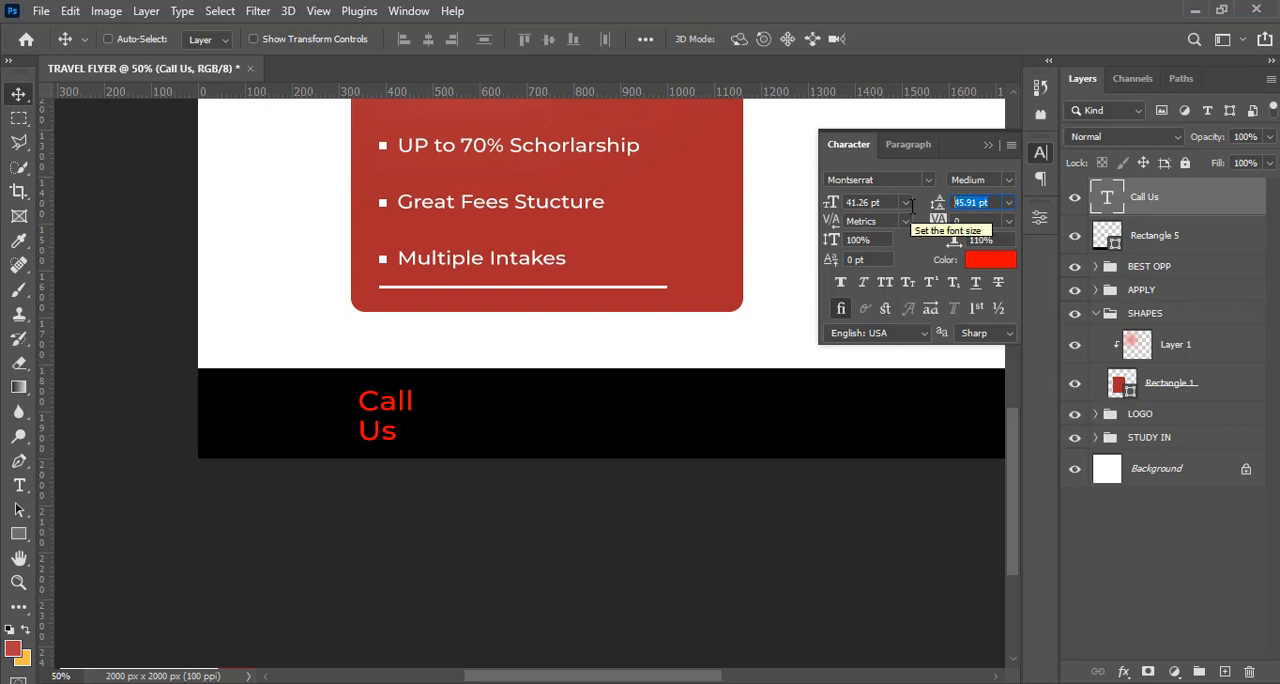
pyautogui.write('3')
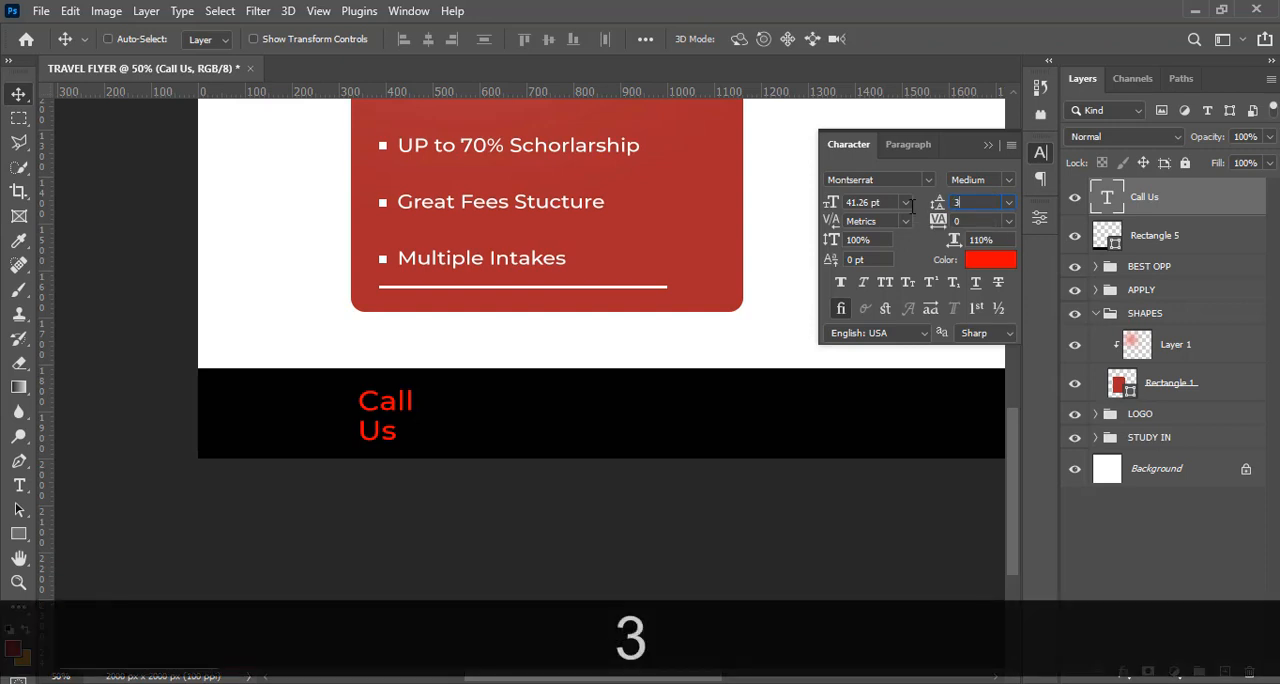
pyautogui.write('6')
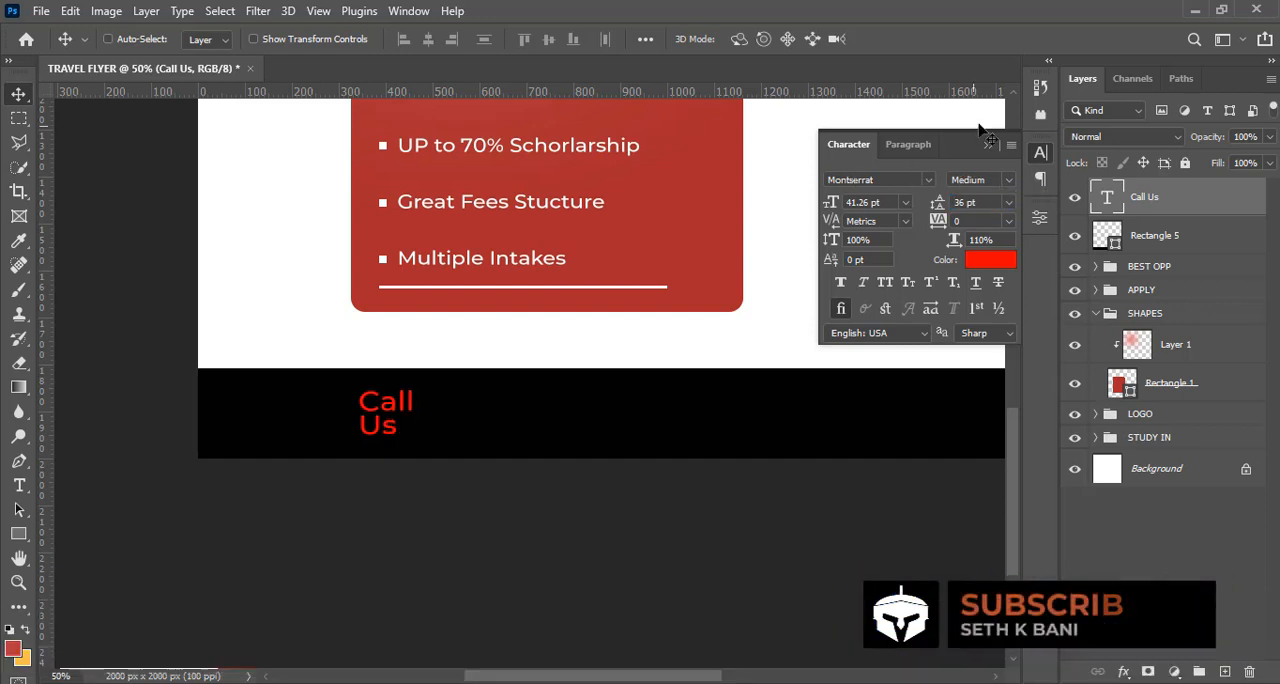
# Right-align the two "Call Us" lines and shift the text back under the red panel's left edge
pyautogui.click(909, 145)
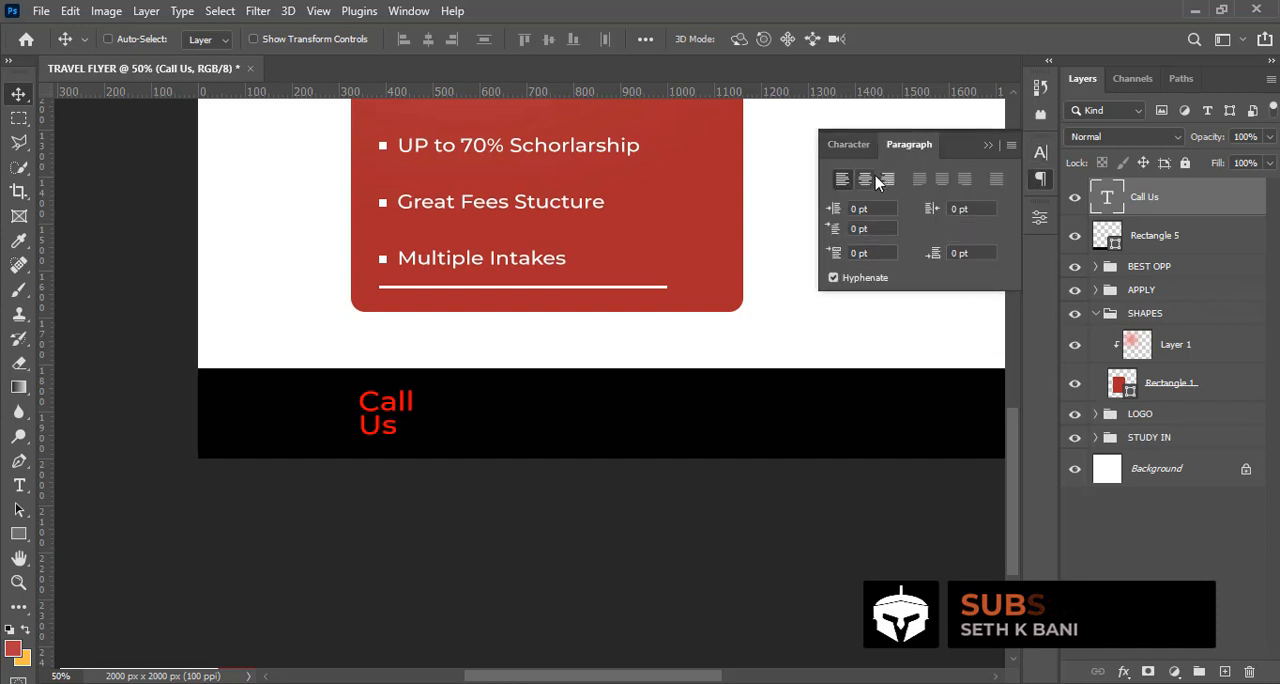
pyautogui.click(888, 182)
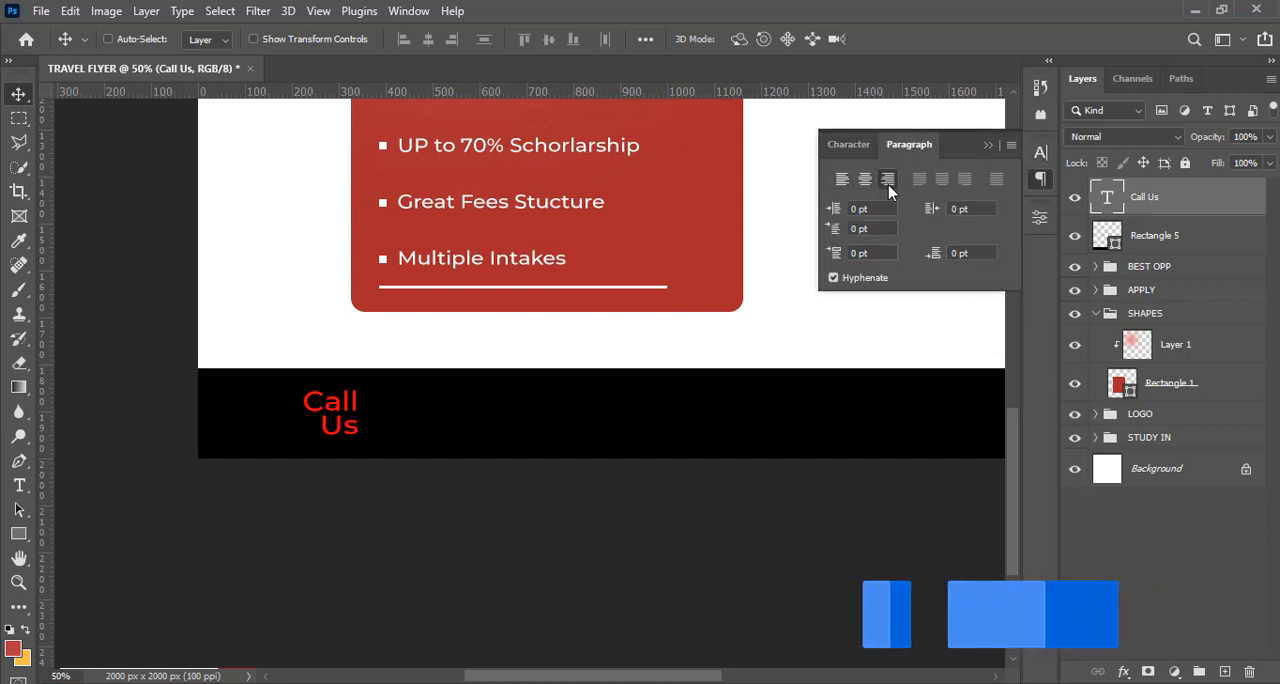
pyautogui.moveTo(347, 410); pyautogui.dragTo(397, 408)
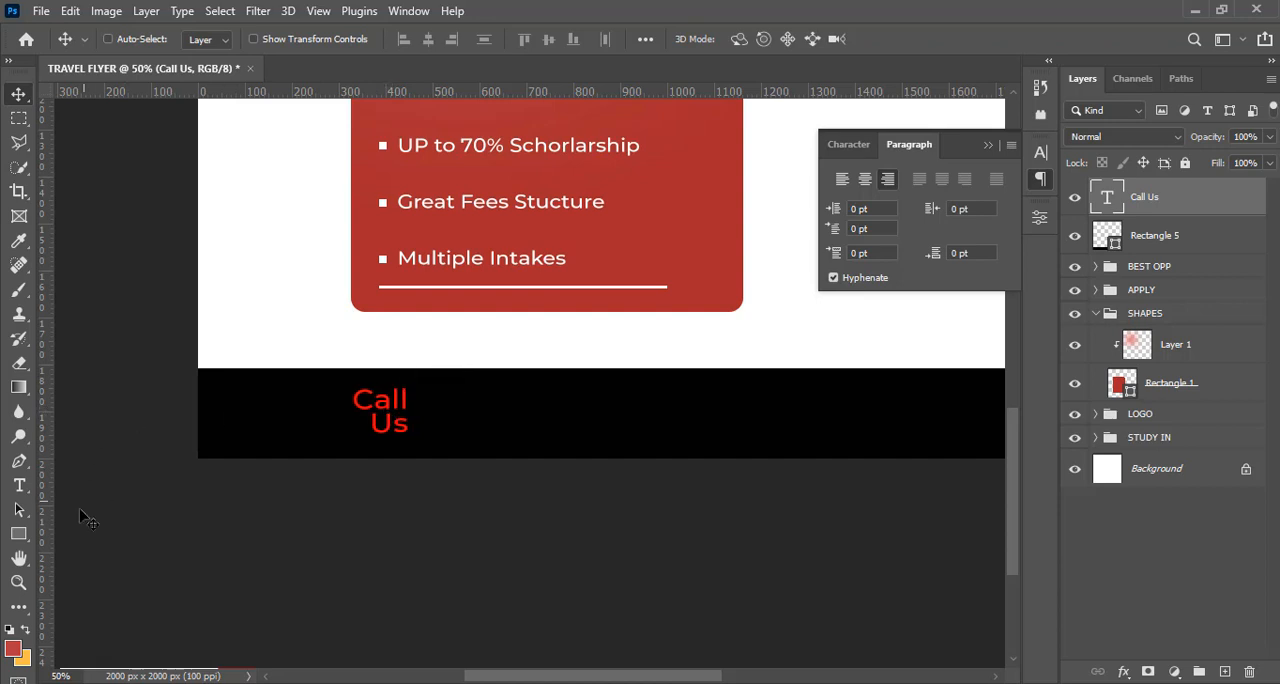
# Draw a rectangle about 174 x 130 px around the "Call Us" text and place its layer directly beneath the text layer
pyautogui.click(18, 534)
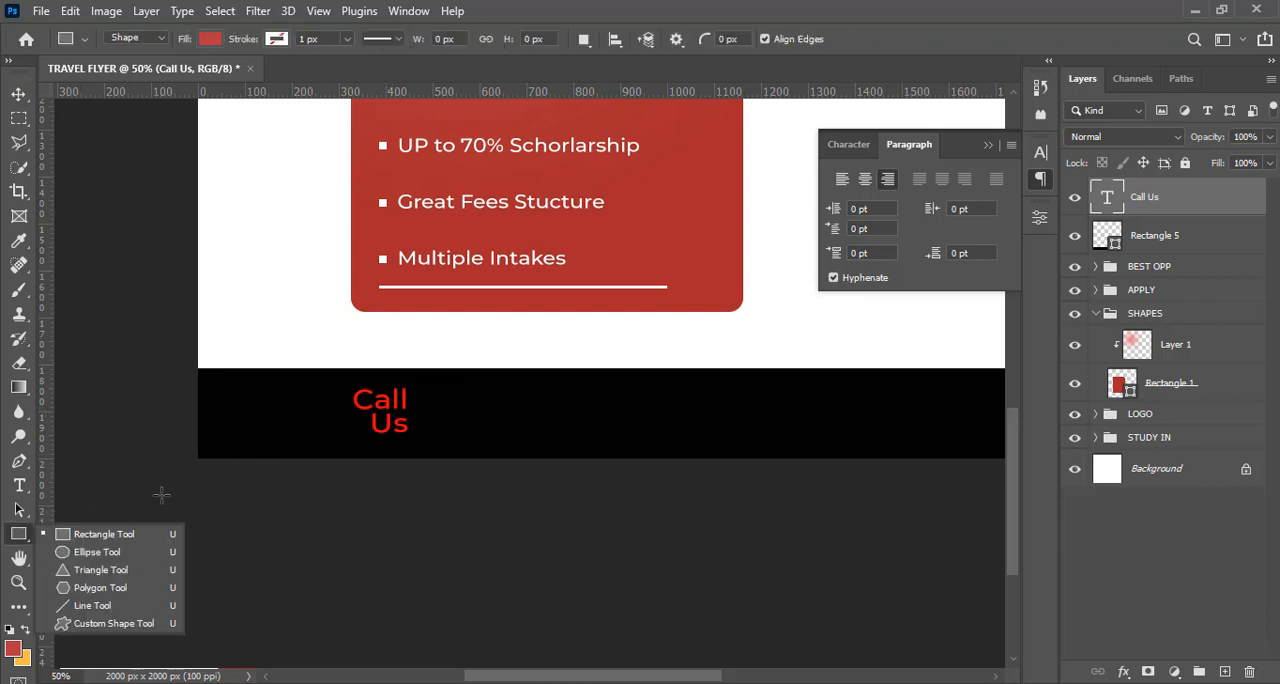
pyautogui.click(120, 538)
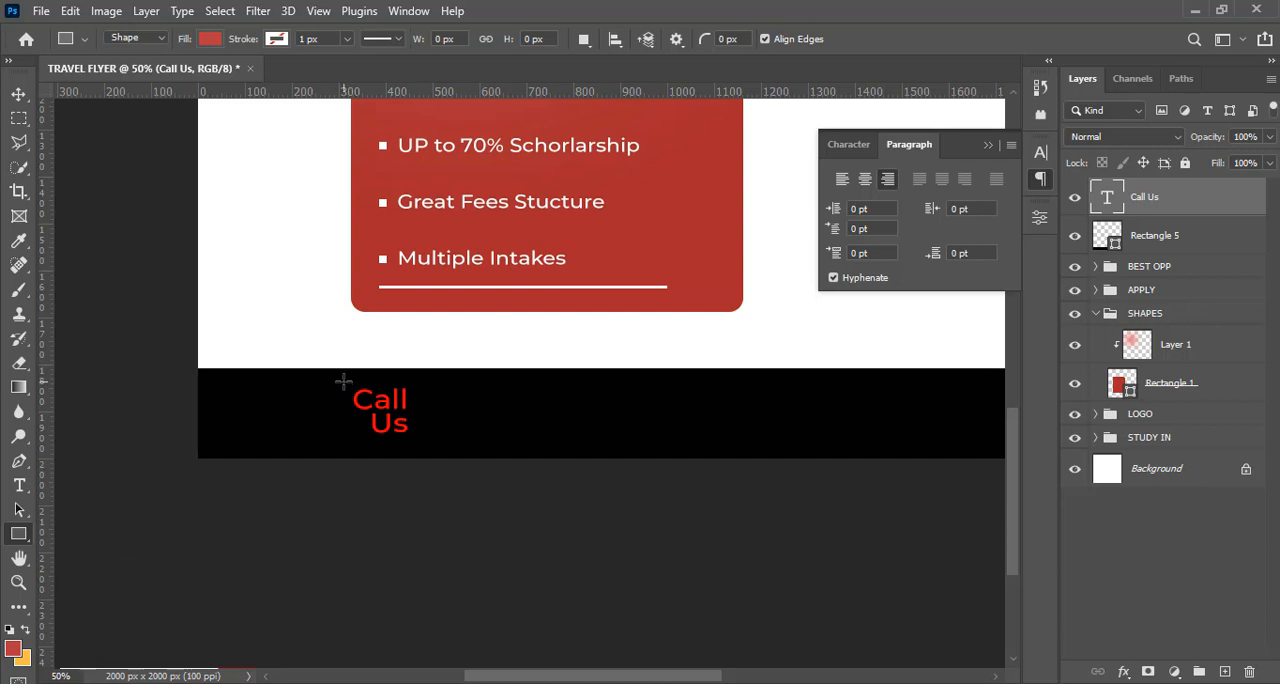
pyautogui.moveTo(343, 381); pyautogui.dragTo(425, 442)
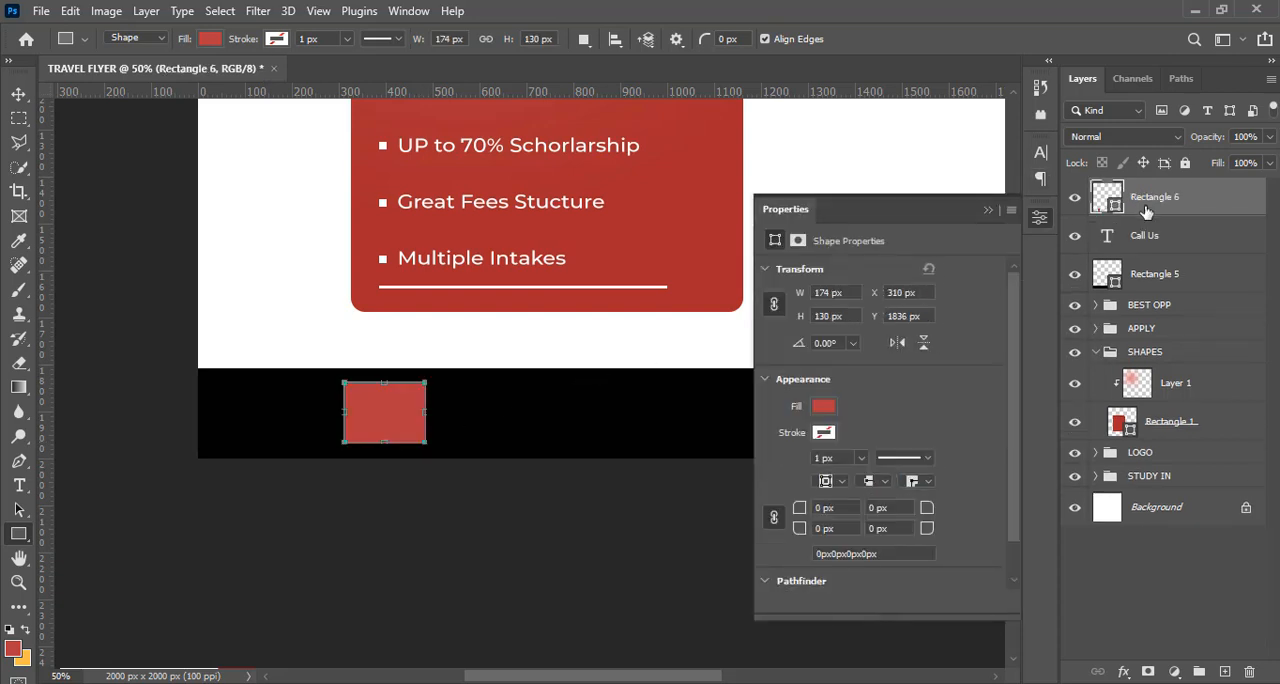
pyautogui.moveTo(1145, 207); pyautogui.dragTo(1137, 259)
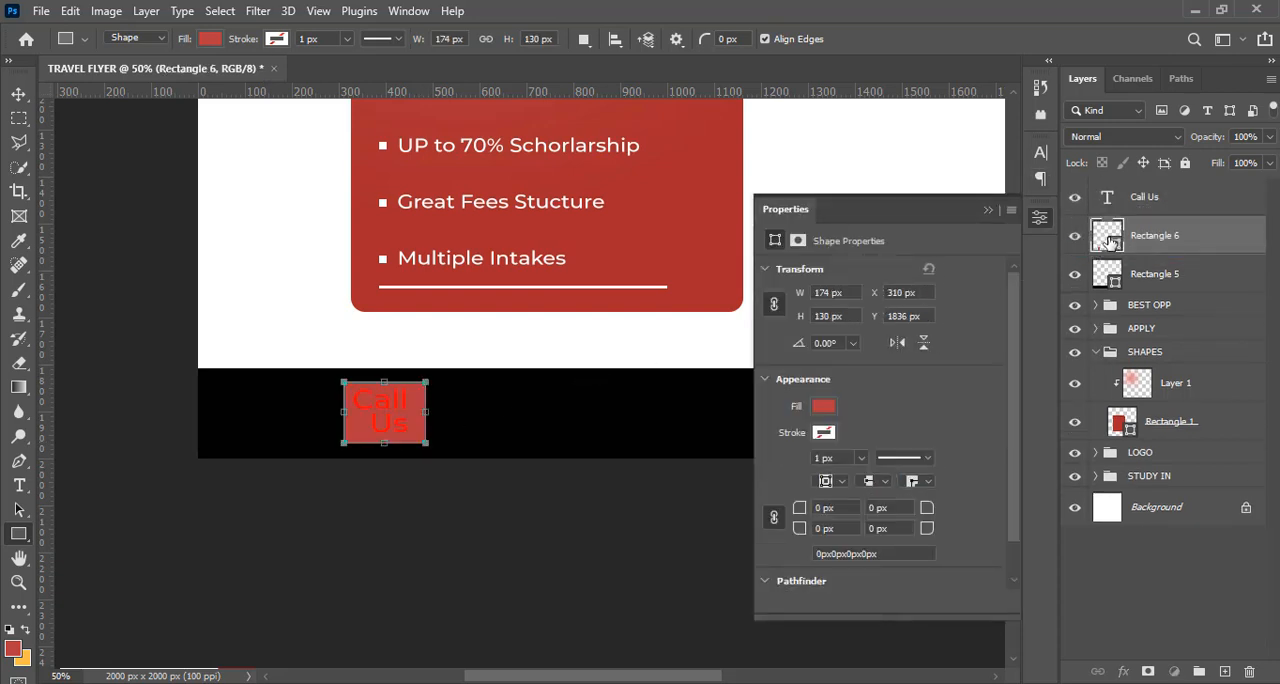
# Change the fill of the rectangle behind the "Call Us" text to white (ffffff)
pyautogui.doubleClick(1108, 242)
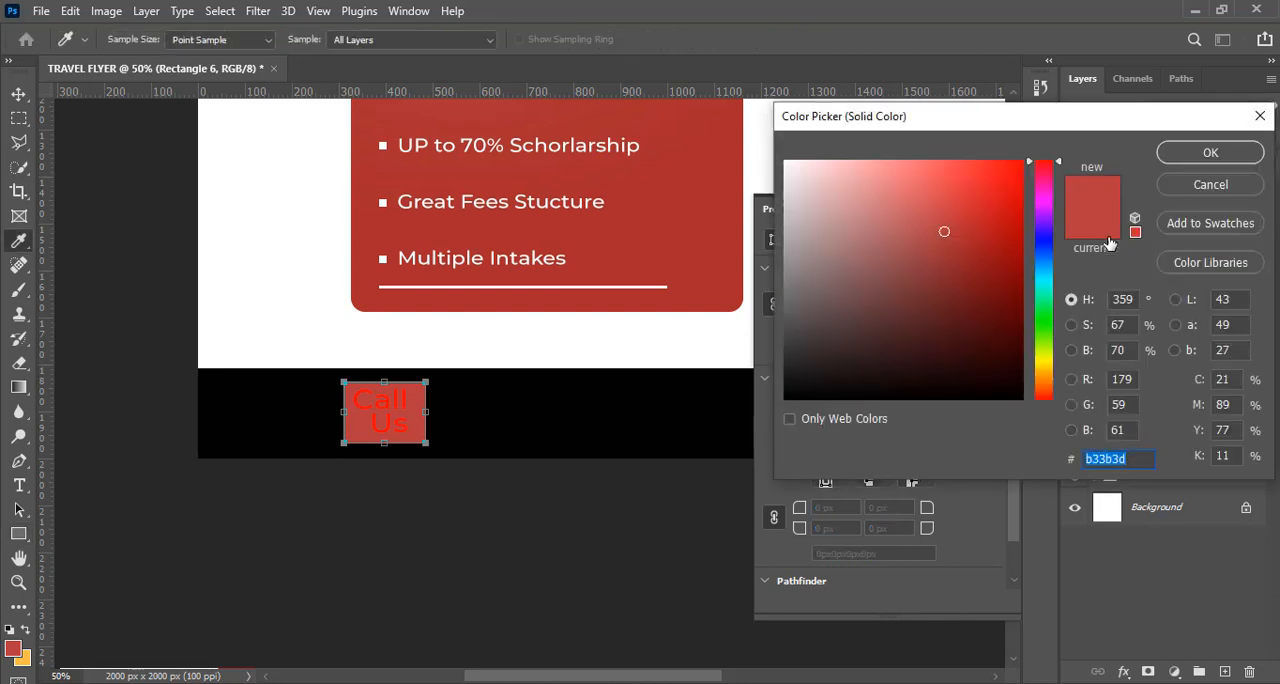
pyautogui.moveTo(837, 174); pyautogui.dragTo(784, 160)
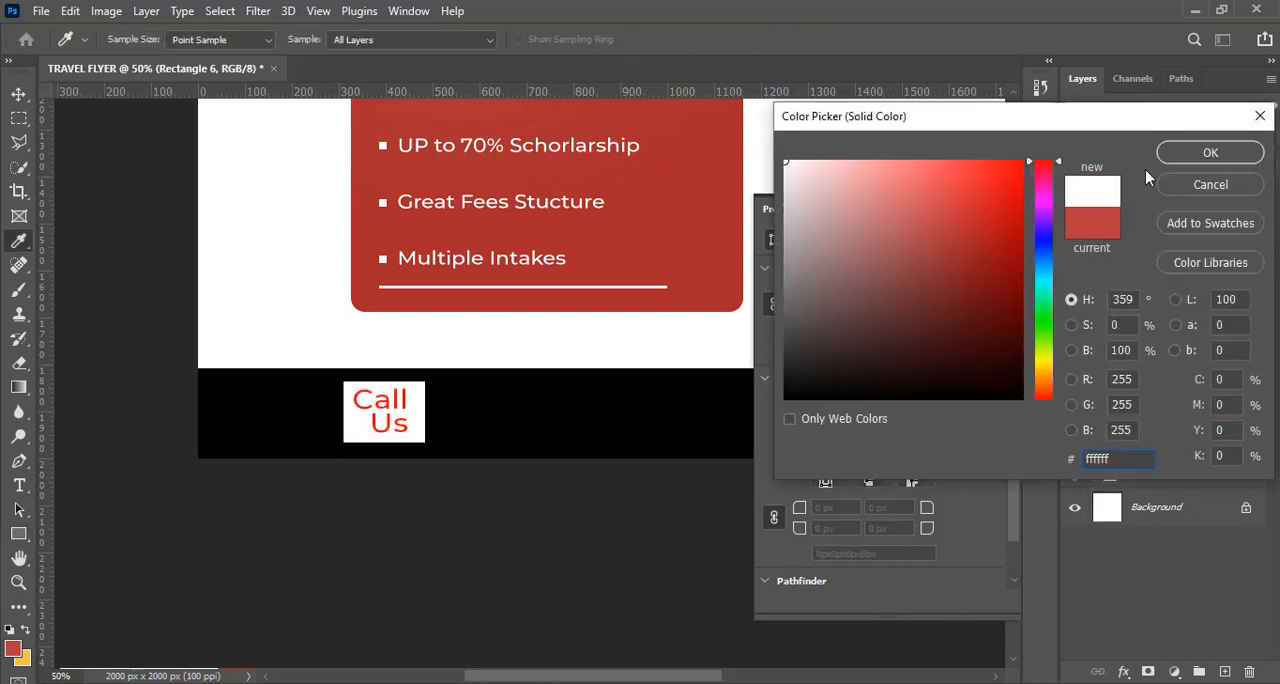
pyautogui.click(1208, 153)
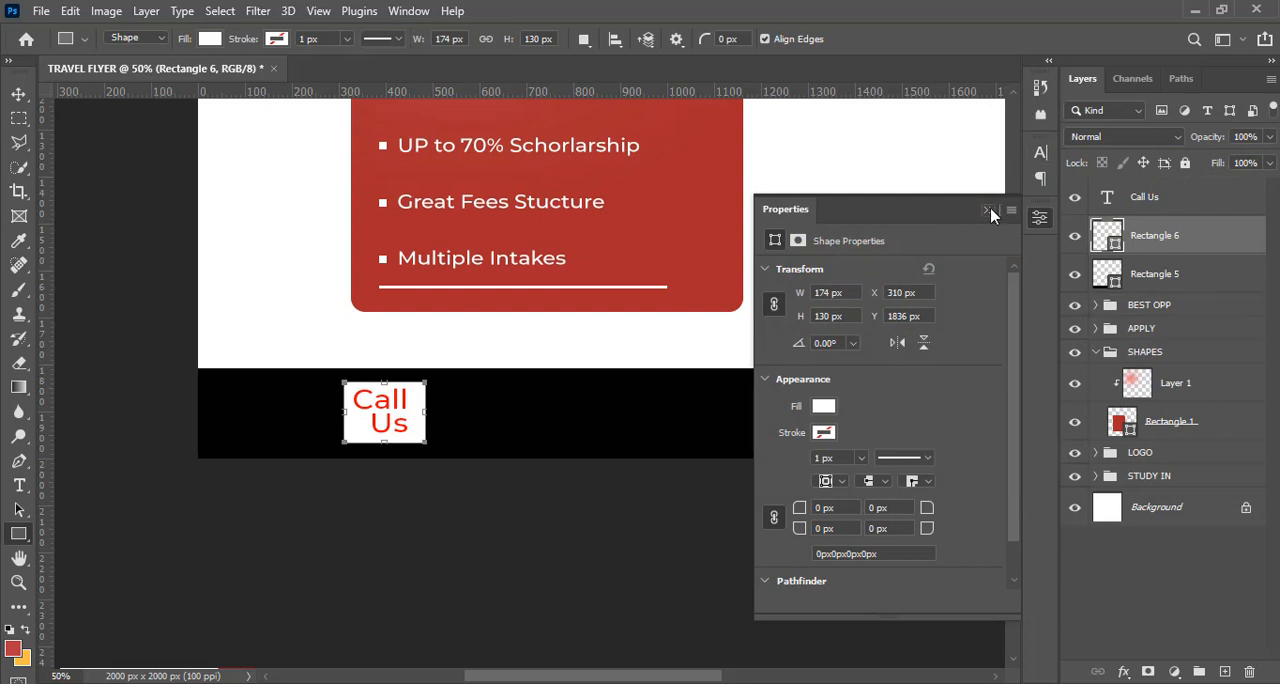
pyautogui.click(987, 212)
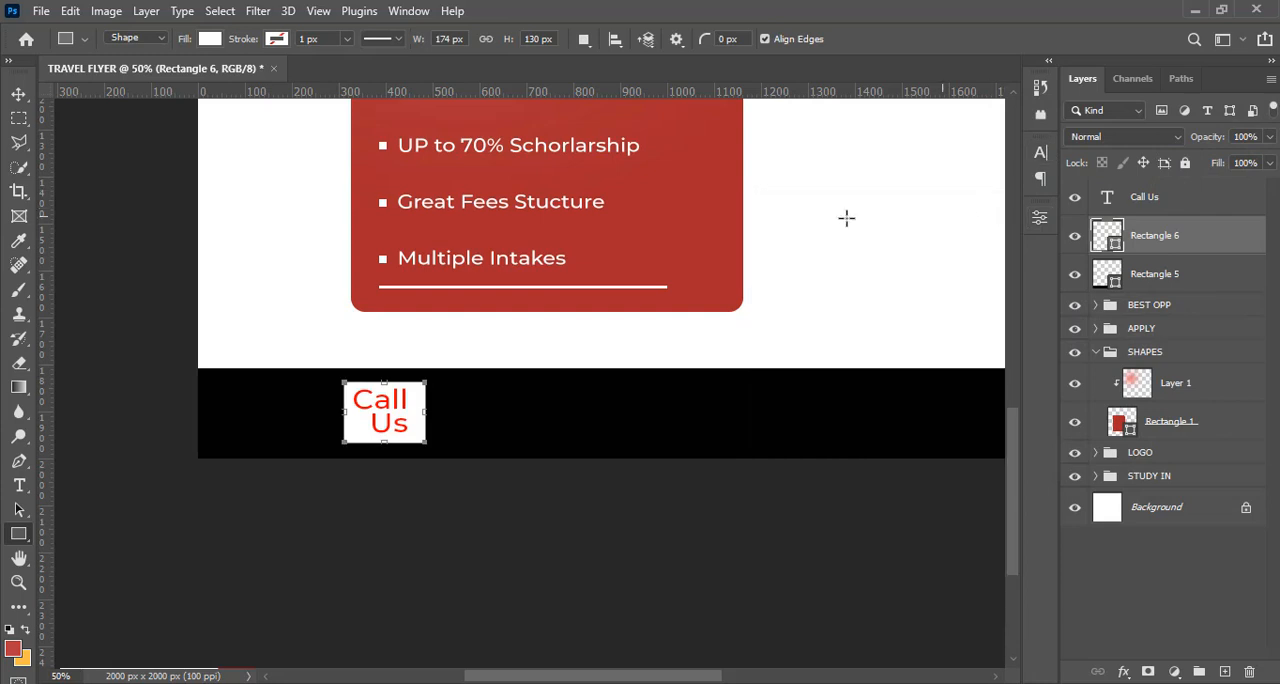
# Set the "Call Us" text to the Montserrat SemiBold weight
pyautogui.click(1040, 157)
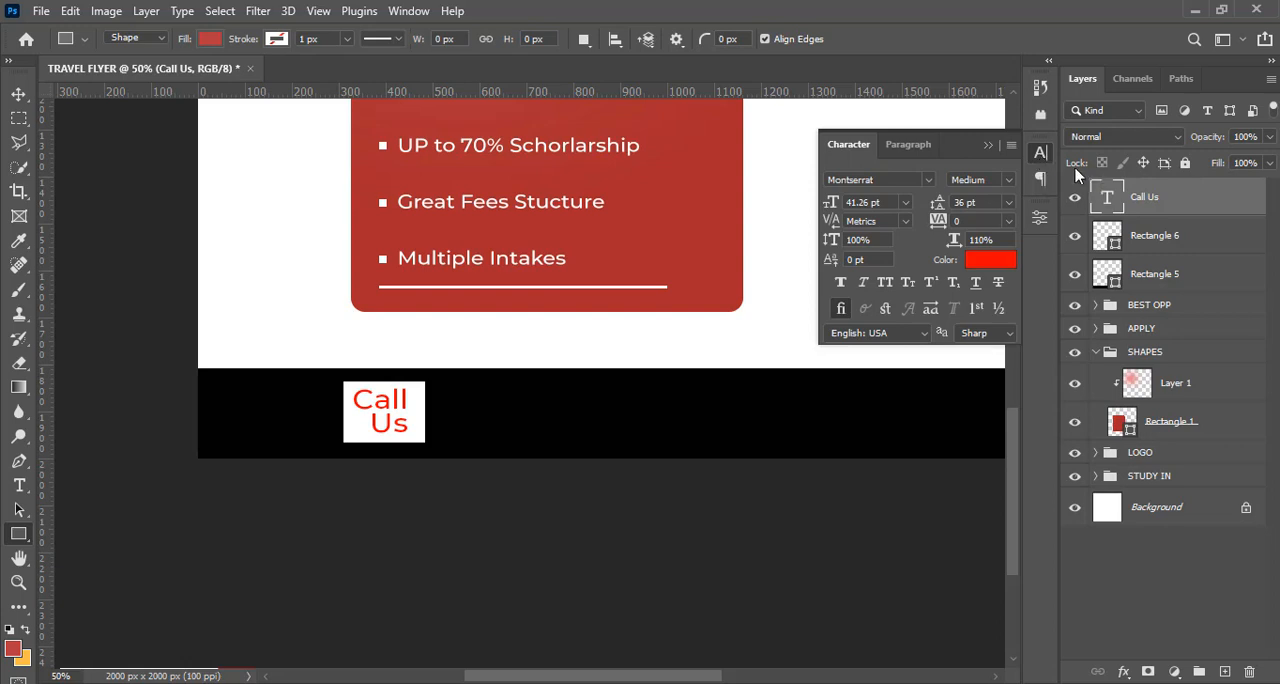
pyautogui.click(1006, 181)
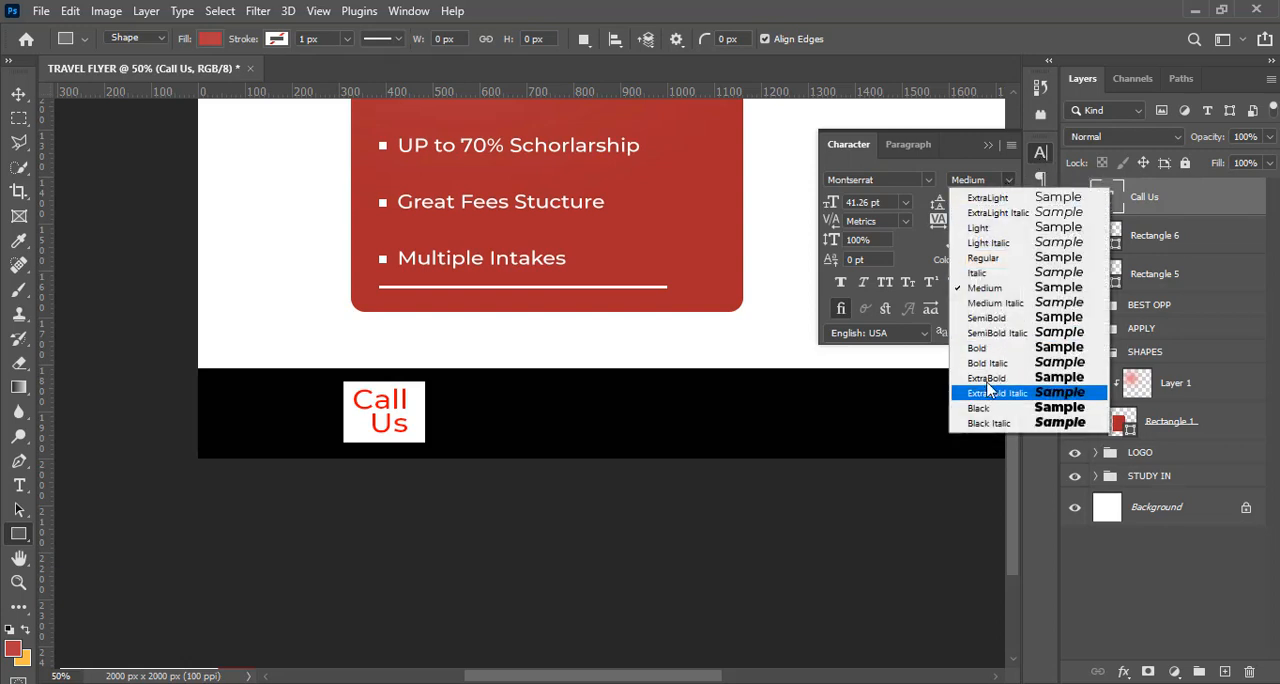
pyautogui.click(976, 320)
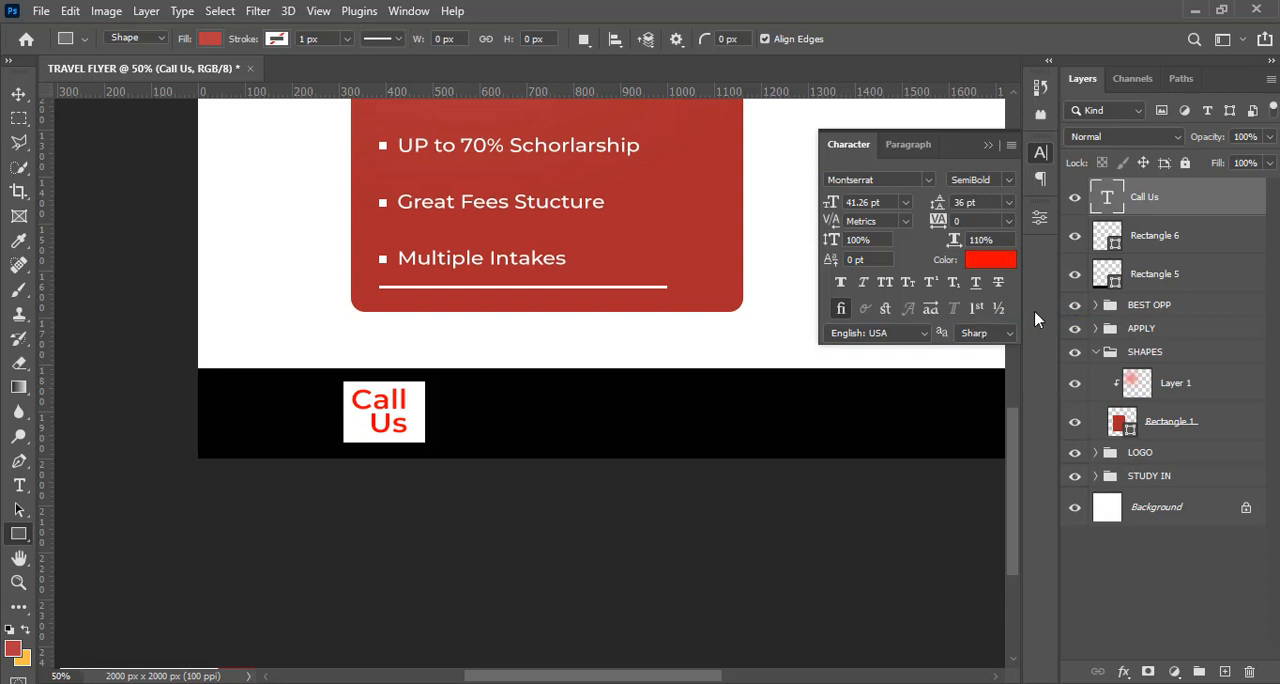
# Group the "Call Us" text layer with its white rectangle and name the group CALL US
pyautogui.press('shift')
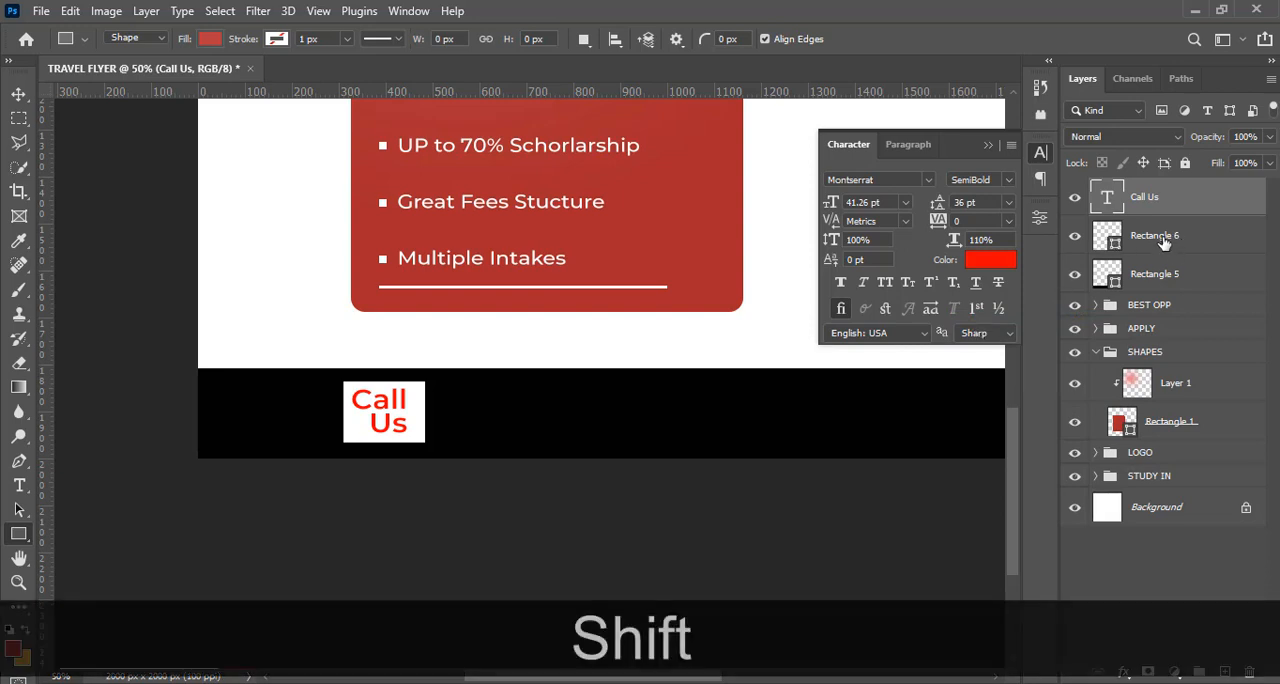
pyautogui.keyDown('shift'); pyautogui.click(1161, 240); pyautogui.keyUp('shift')
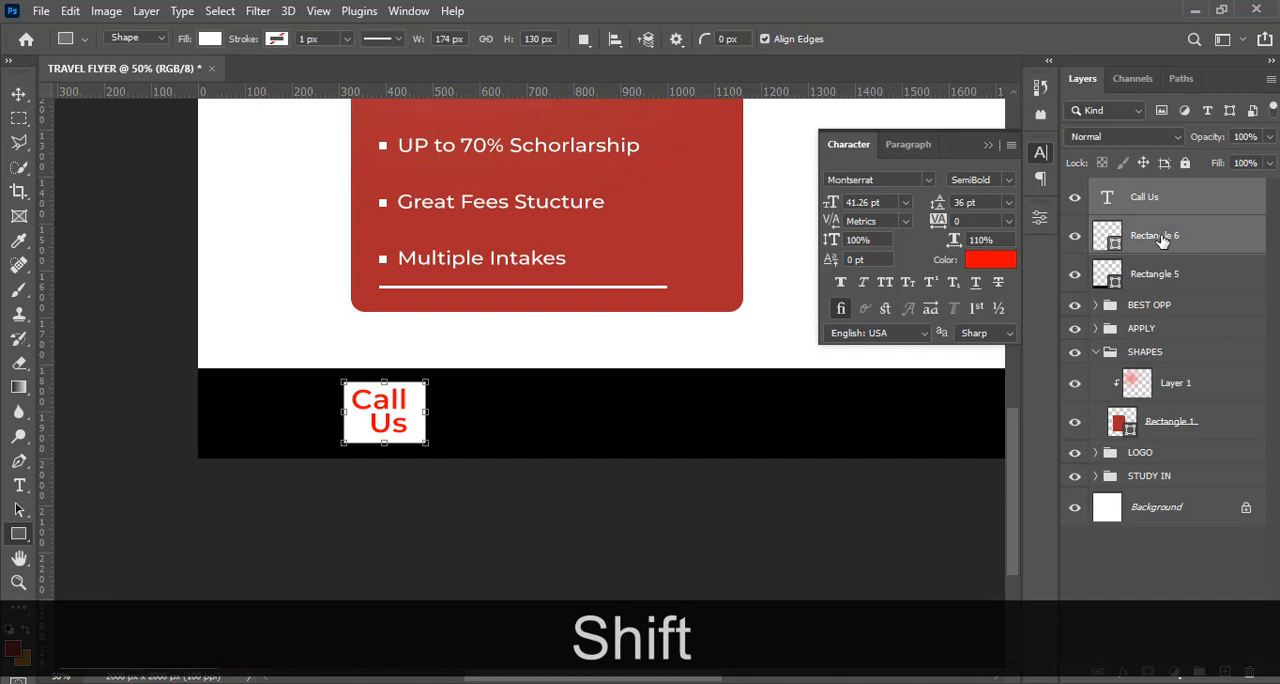
pyautogui.hotkey('ctrl', 'shift', 'g')
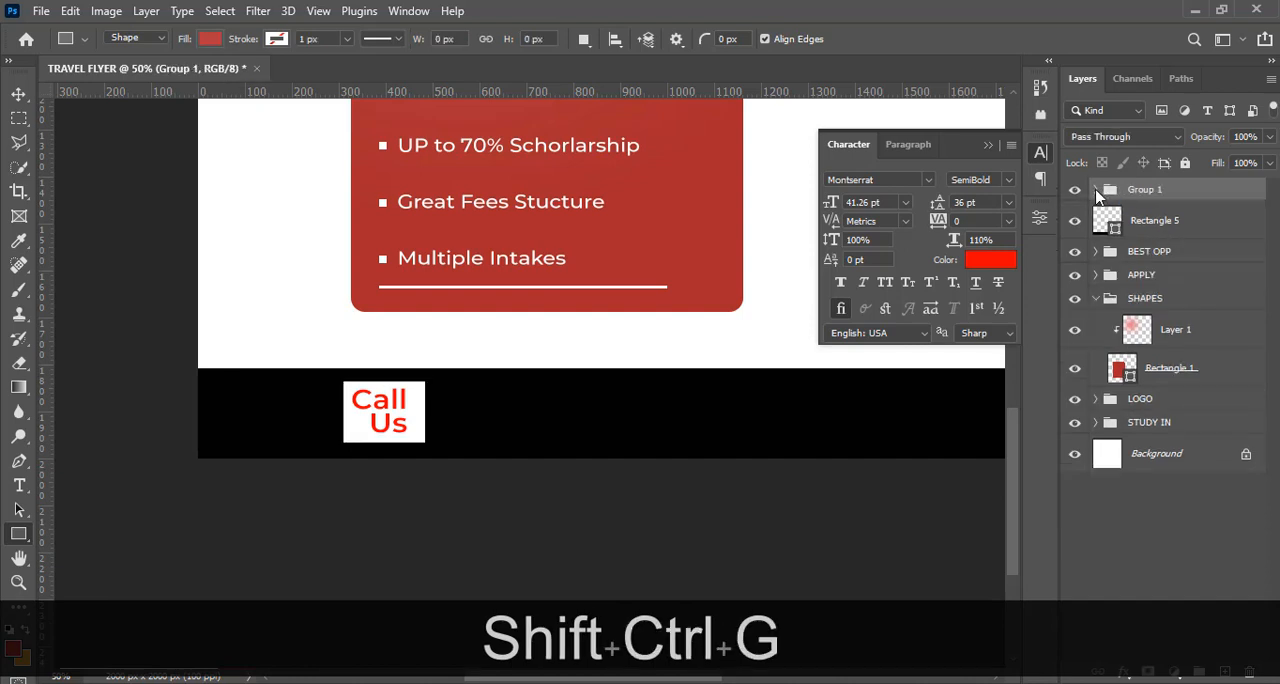
pyautogui.click(1096, 190)
pyautogui.doubleClick(1145, 190)
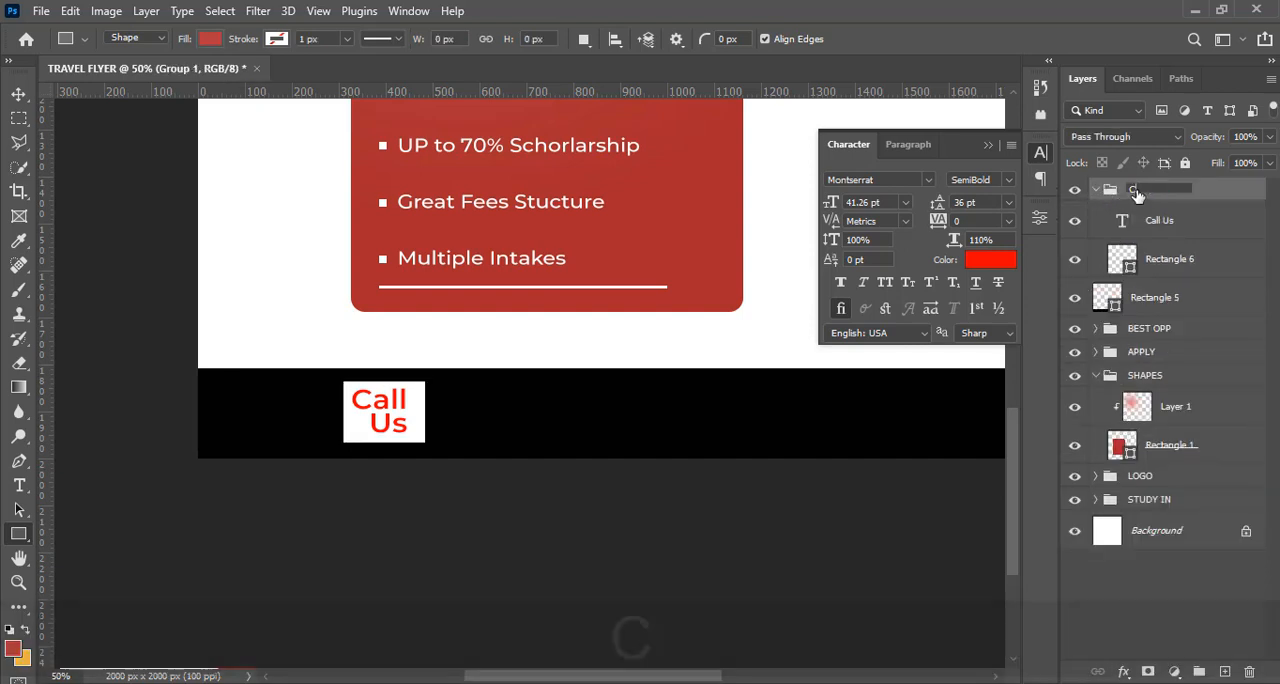
pyautogui.write('CALL US')
pyautogui.press('Return')
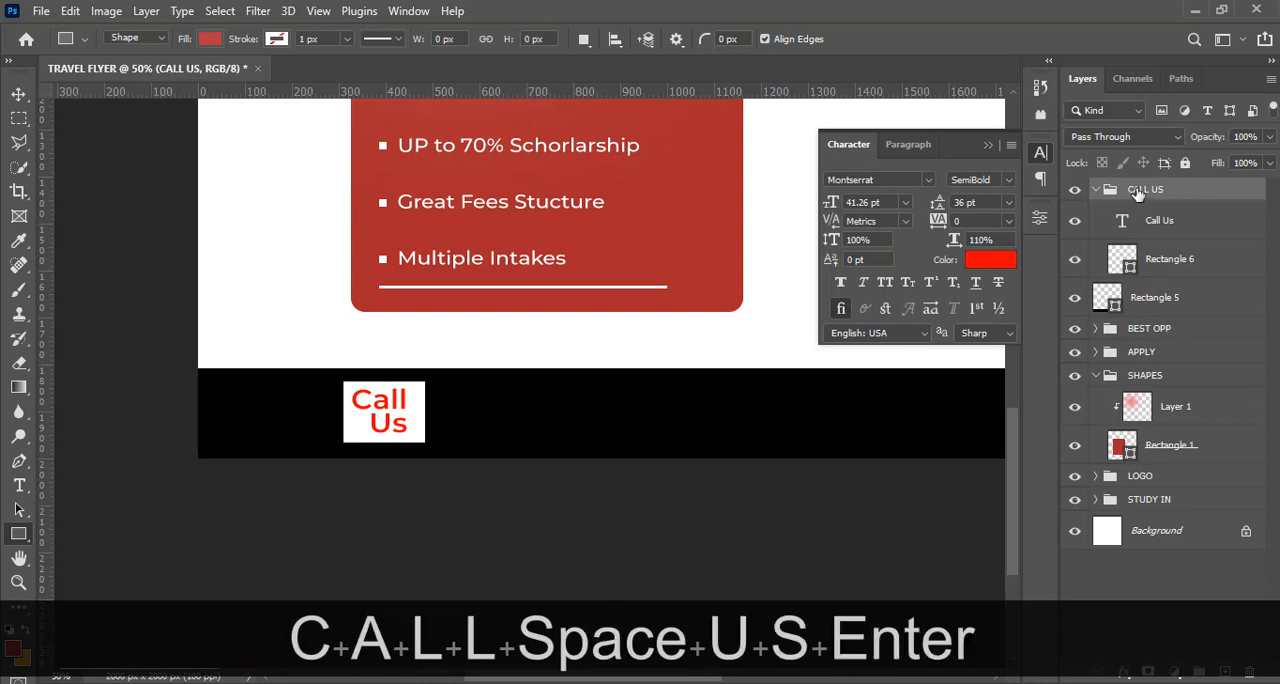
# Duplicate the "Call Us" text layer and move the copy horizontally onto the black bar, just right of the white box
pyautogui.hotkey('ctrl', 'k')
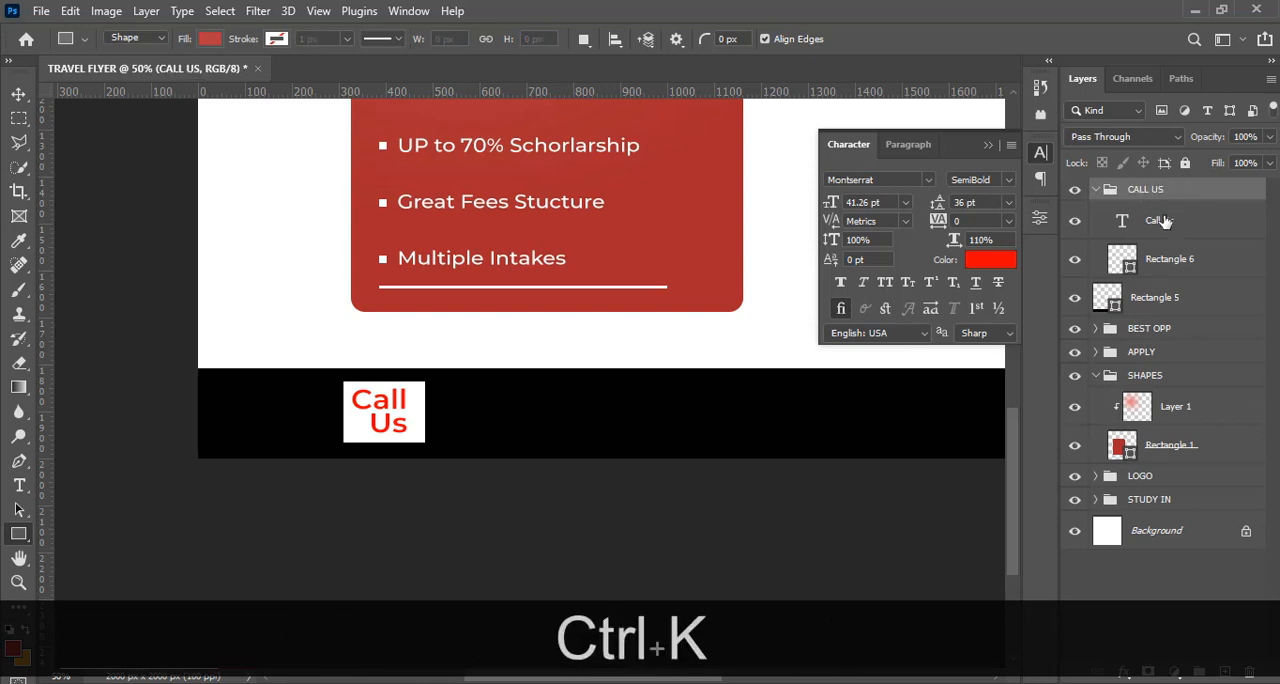
pyautogui.click(1160, 222)
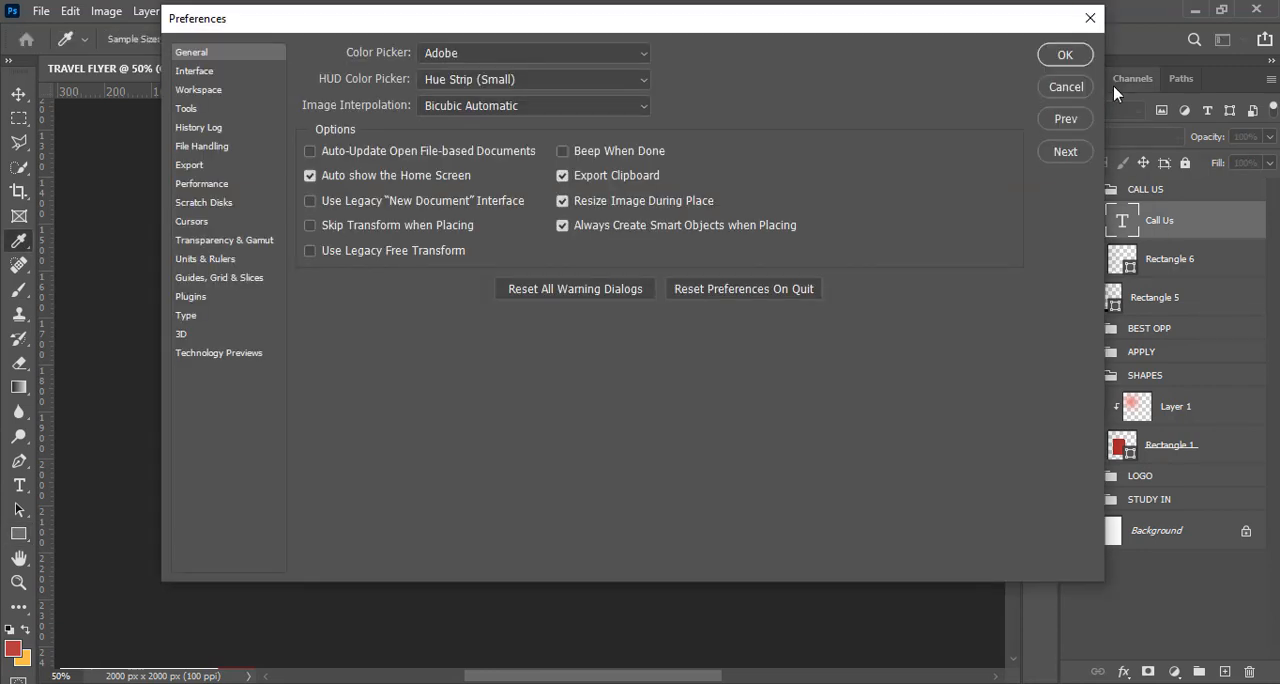
pyautogui.click(1091, 17)
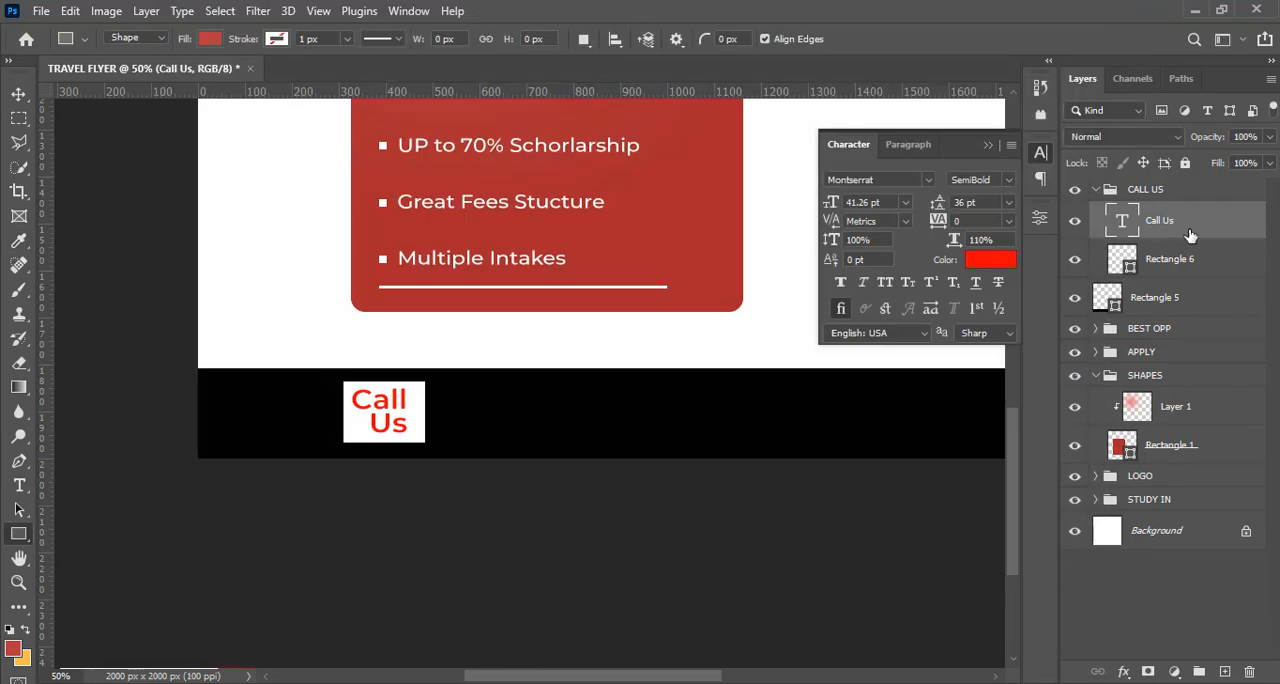
pyautogui.hotkey('ctrl', 'j')
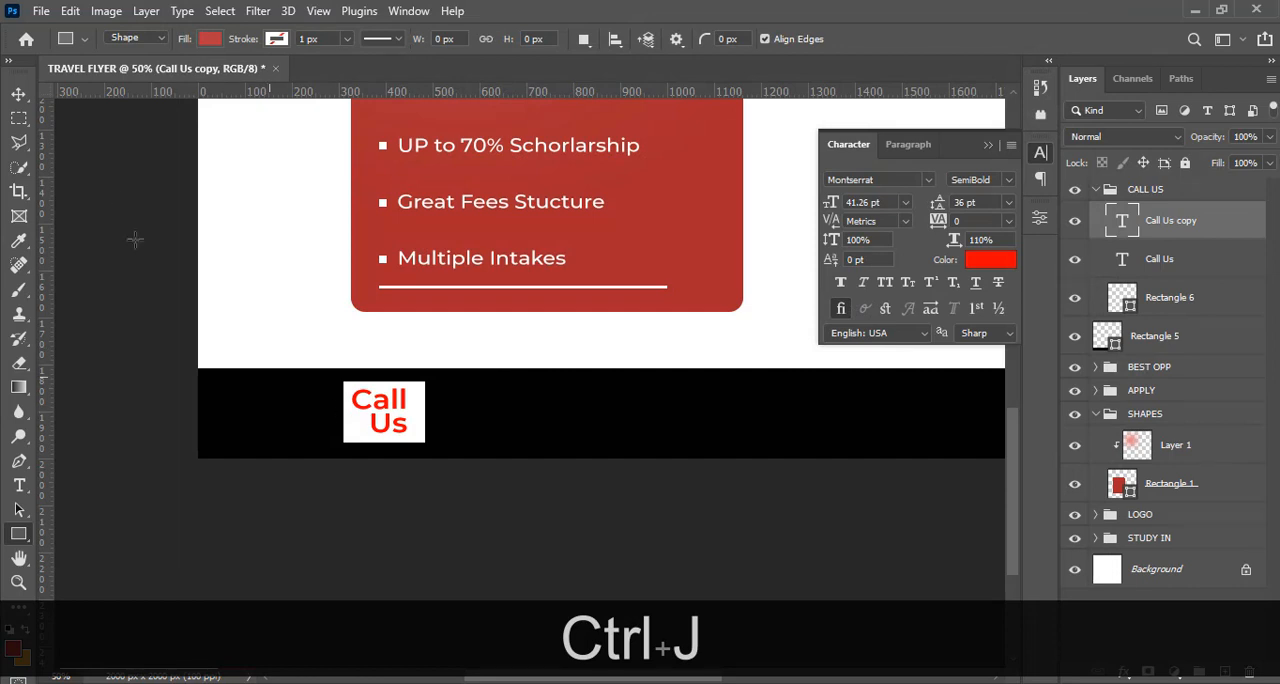
pyautogui.click(18, 93)
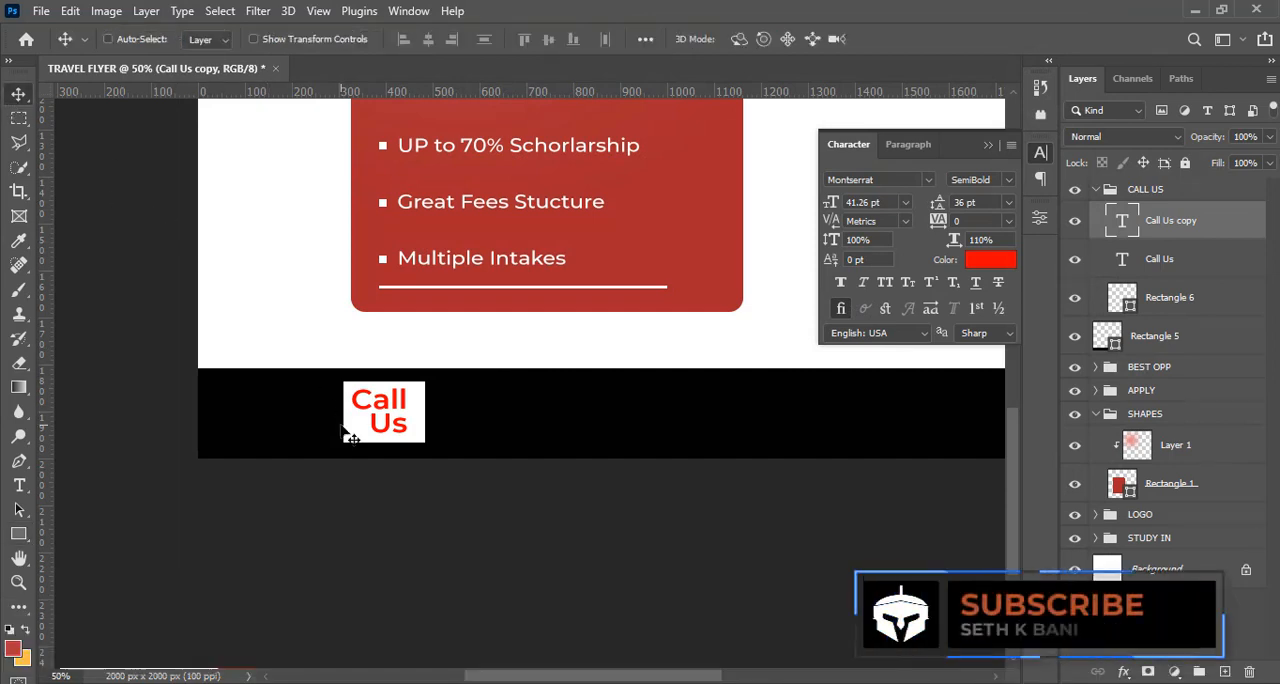
pyautogui.press('shift')
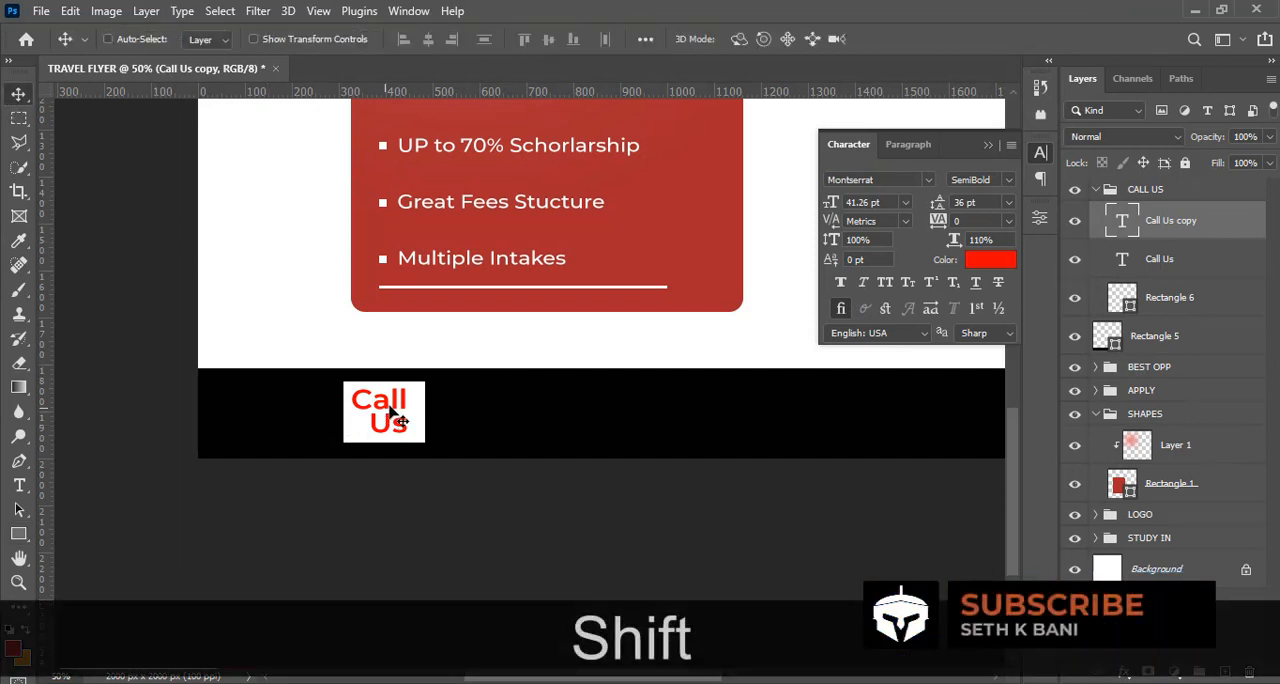
pyautogui.moveTo(392, 415); pyautogui.dragTo(490, 415)
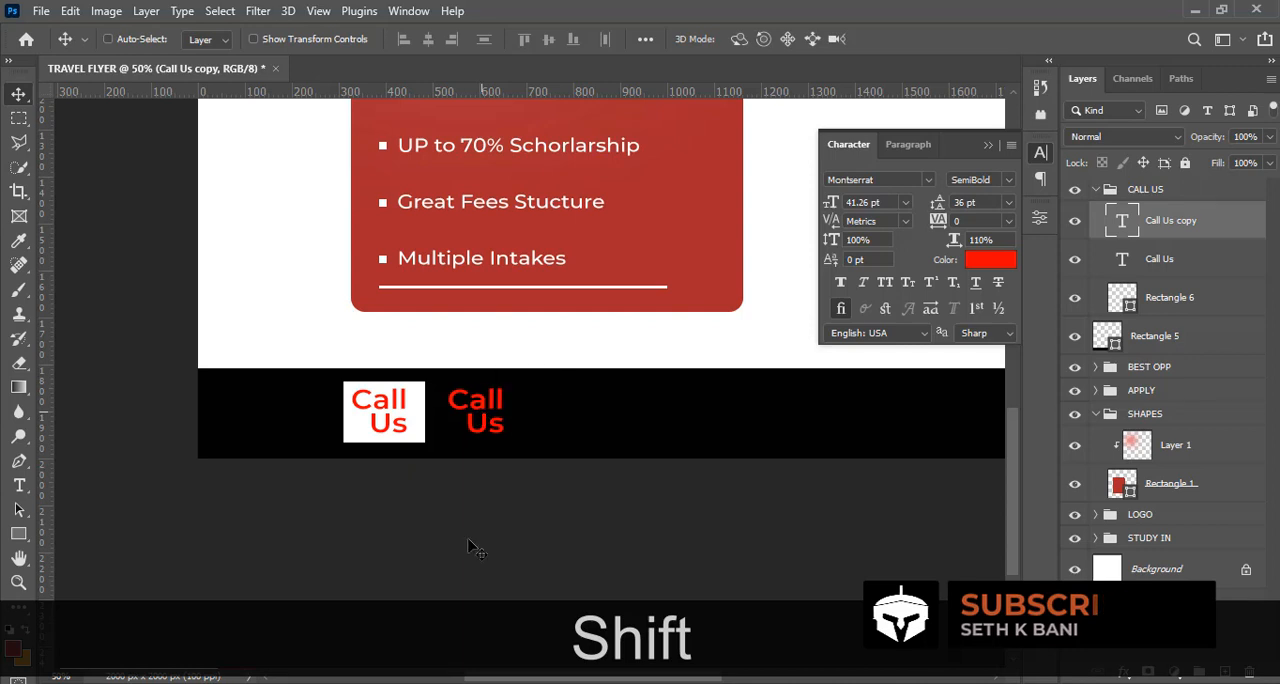
# Copy the phone number from 5.txt in Notepad and replace the duplicated "Call Us" text with it, repeated on two lines
pyautogui.click(460, 682)
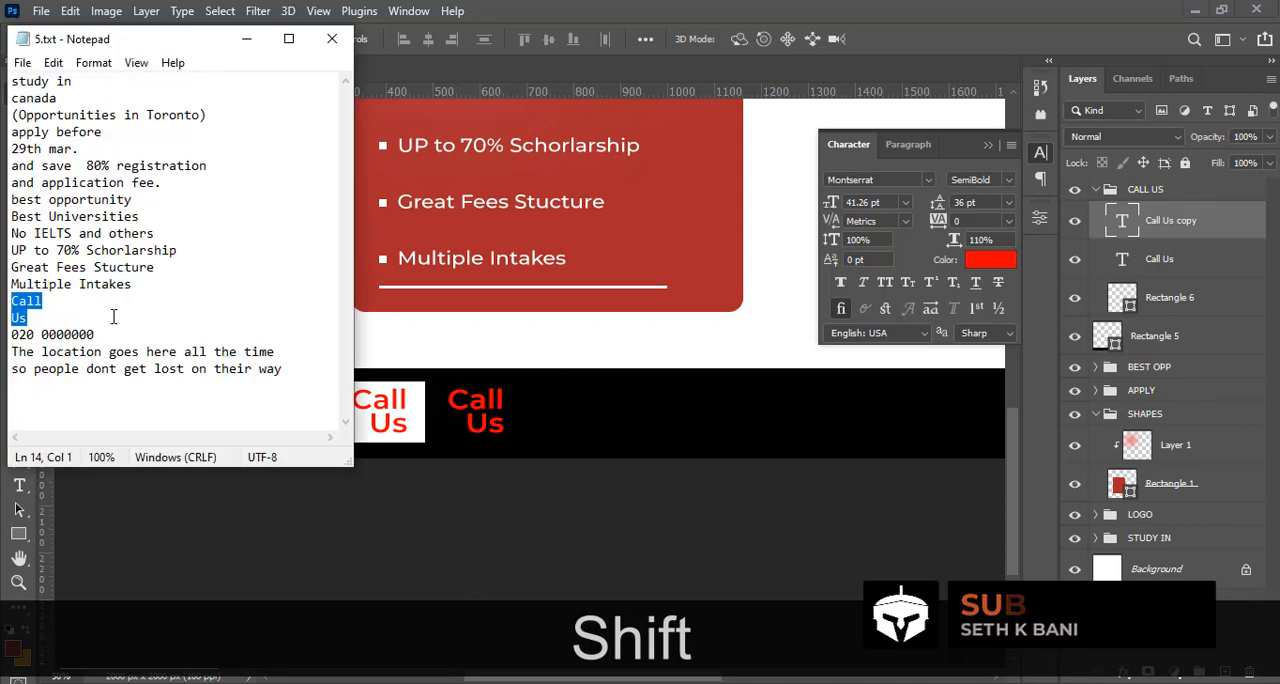
pyautogui.moveTo(96, 334); pyautogui.dragTo(11, 334)
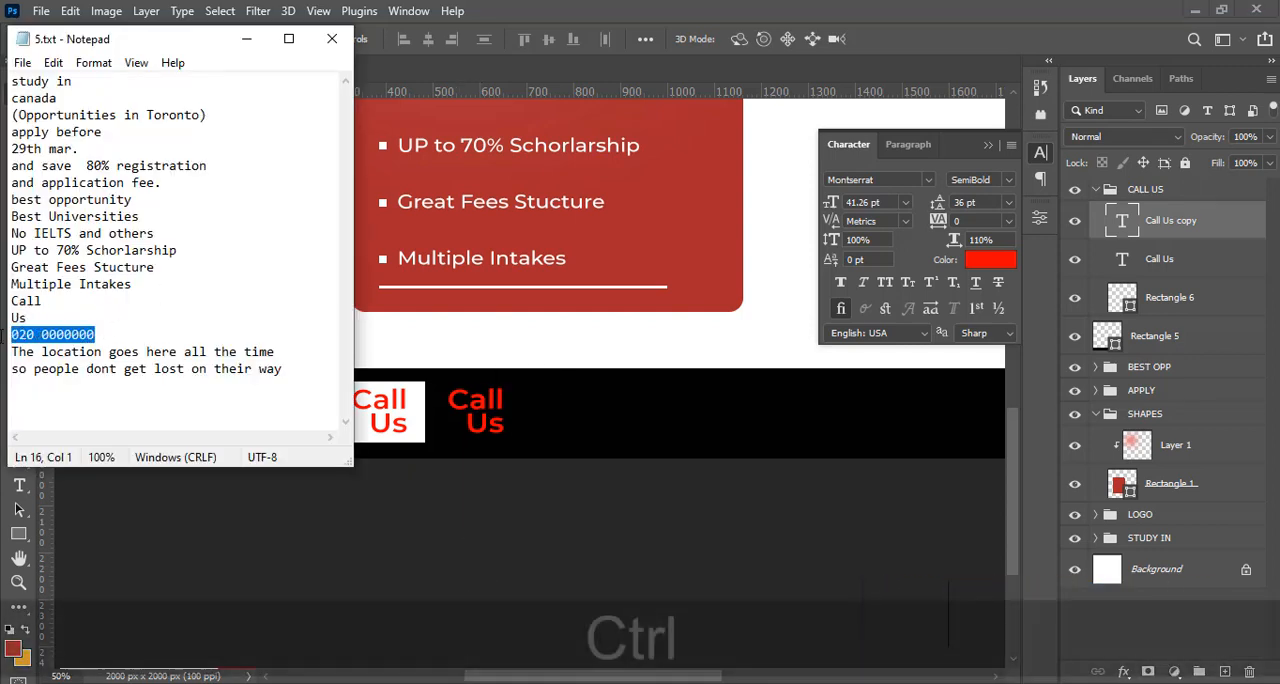
pyautogui.hotkey('ctrl', 'c')
pyautogui.click(584, 6)
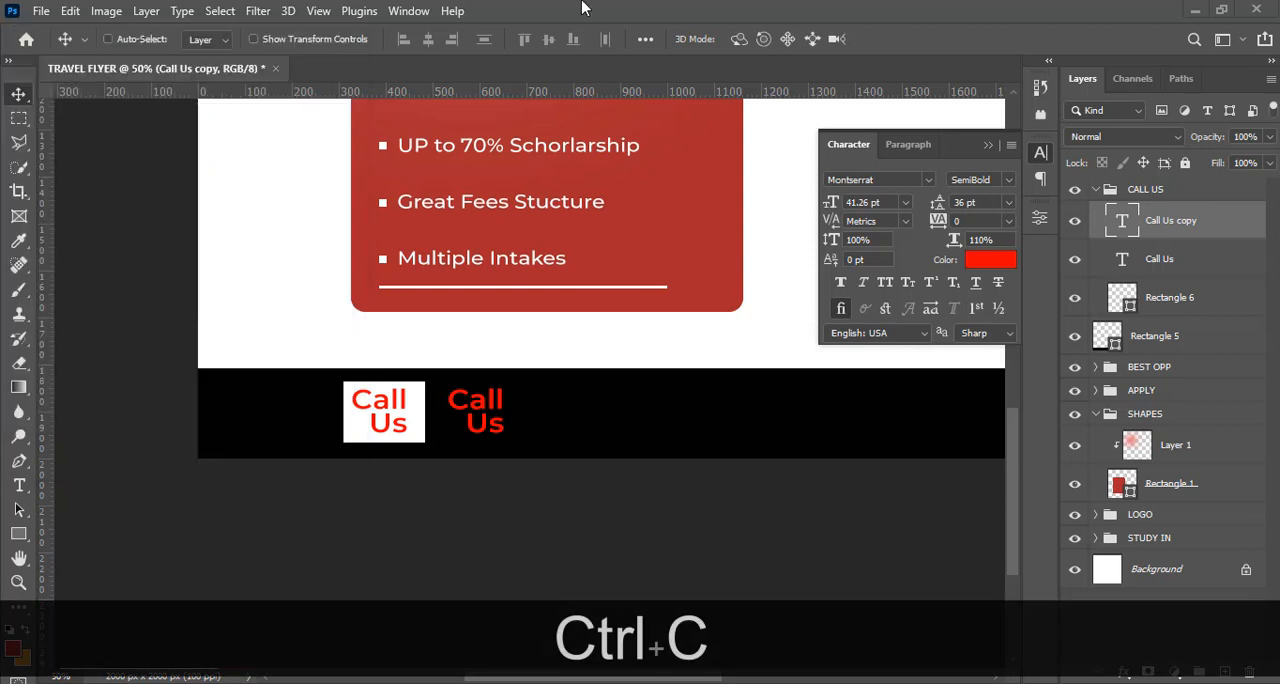
pyautogui.doubleClick(1120, 222)
pyautogui.hotkey('ctrl', 'v')
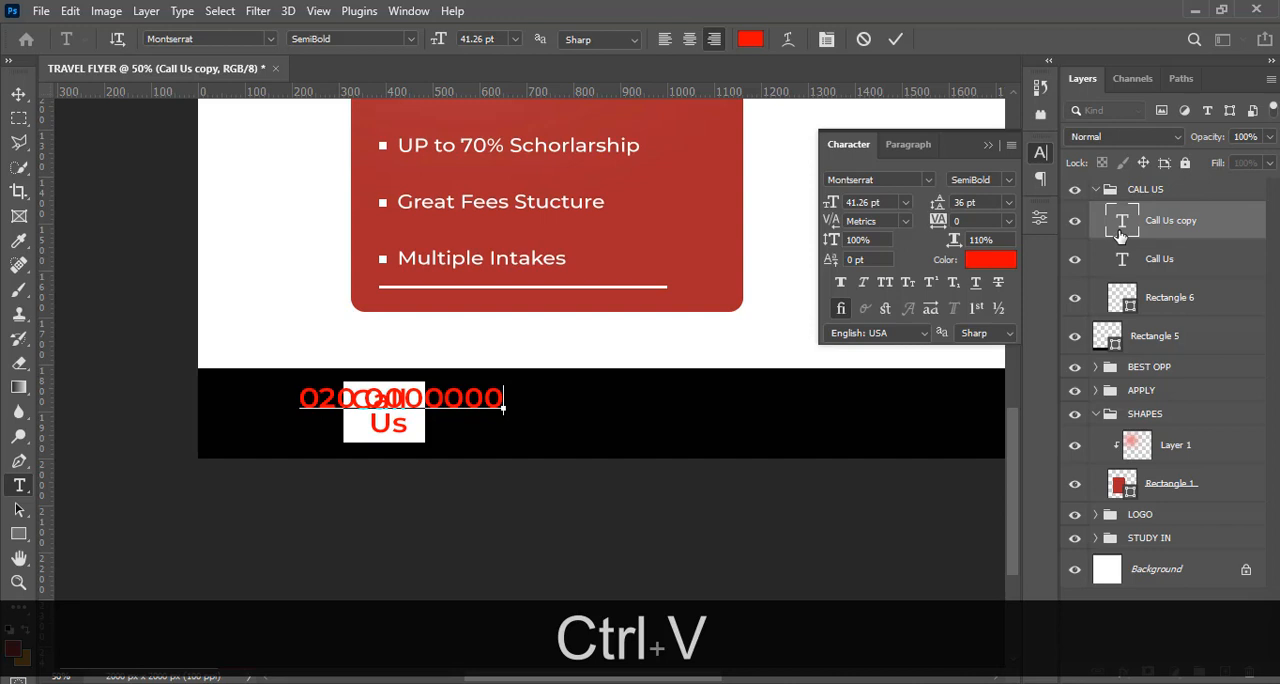
pyautogui.press('Return')
pyautogui.hotkey('ctrl', 'v')
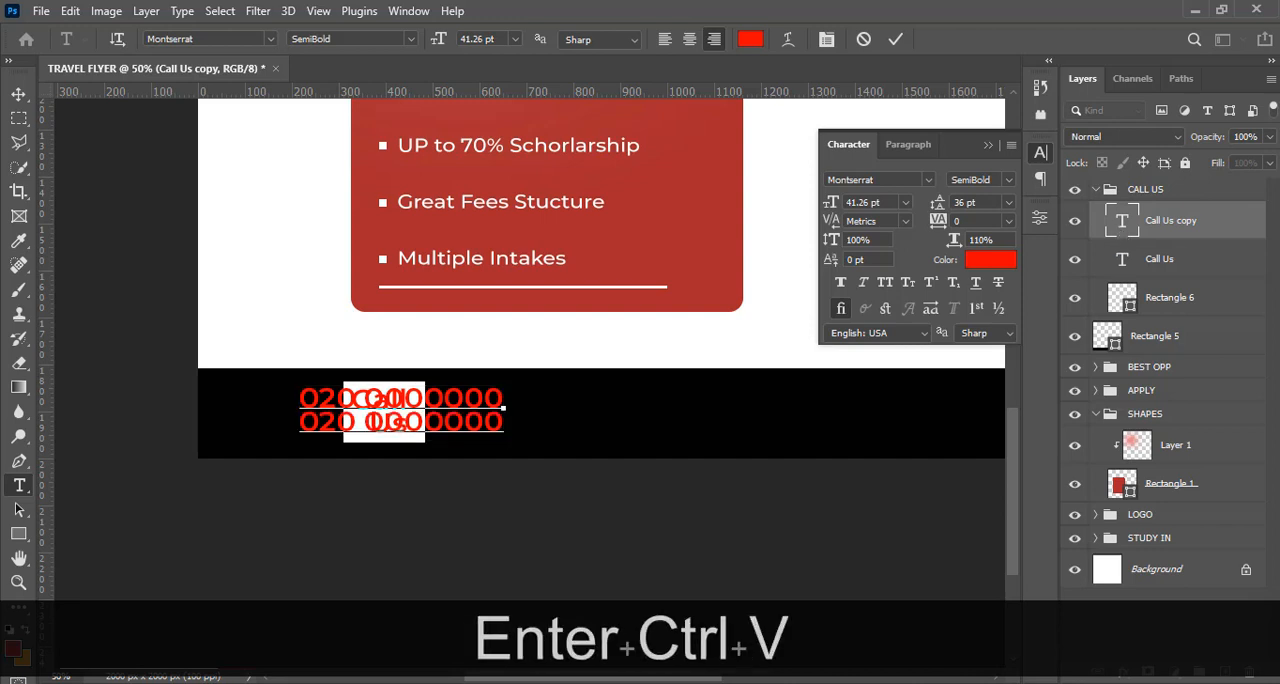
# Move the two phone number lines right of the white "Call Us" box, centring them vertically on the black bar's horizontal guide
pyautogui.click(18, 94)
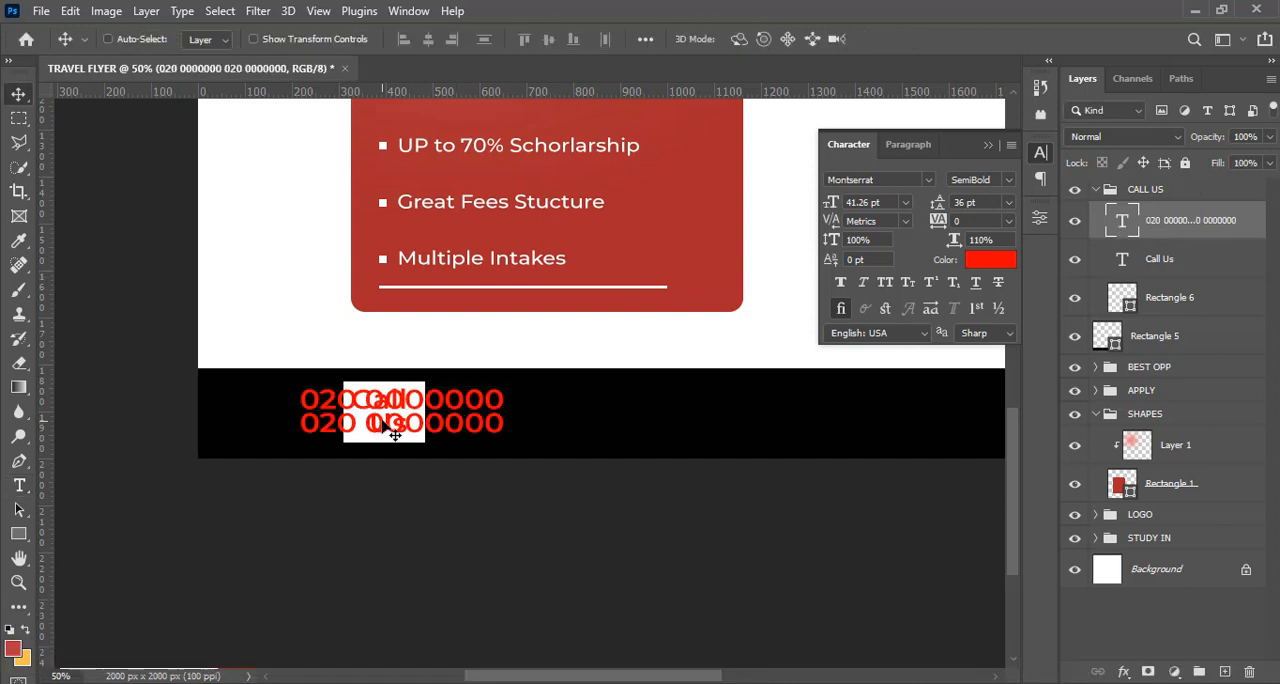
pyautogui.moveTo(491, 424); pyautogui.dragTo(521, 425)
pyautogui.hotkey('ctrl', 'h')
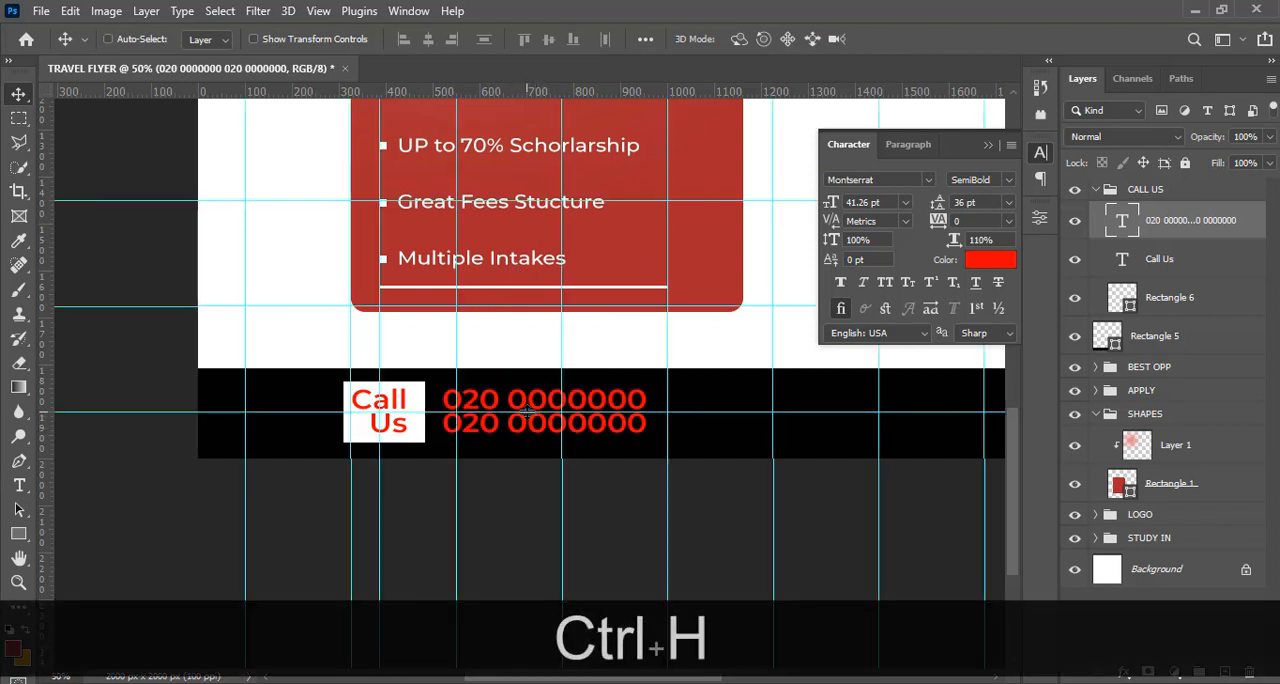
pyautogui.press('shift')
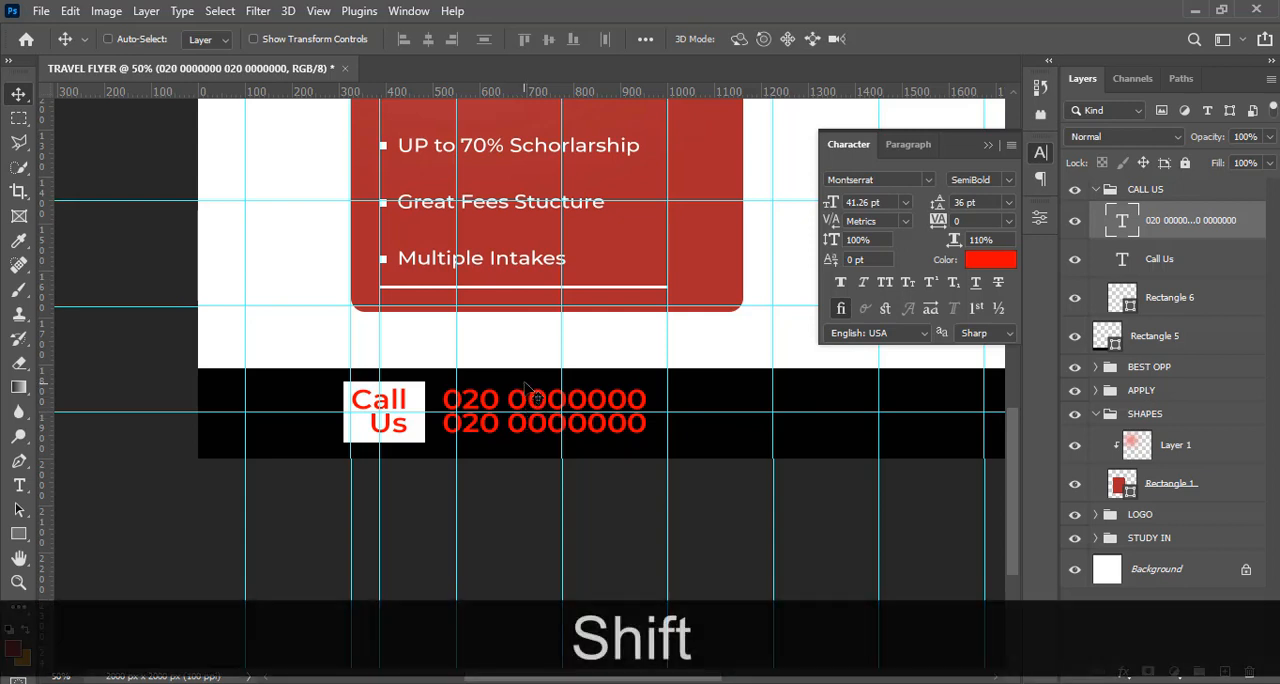
pyautogui.moveTo(524, 385); pyautogui.dragTo(525, 391)
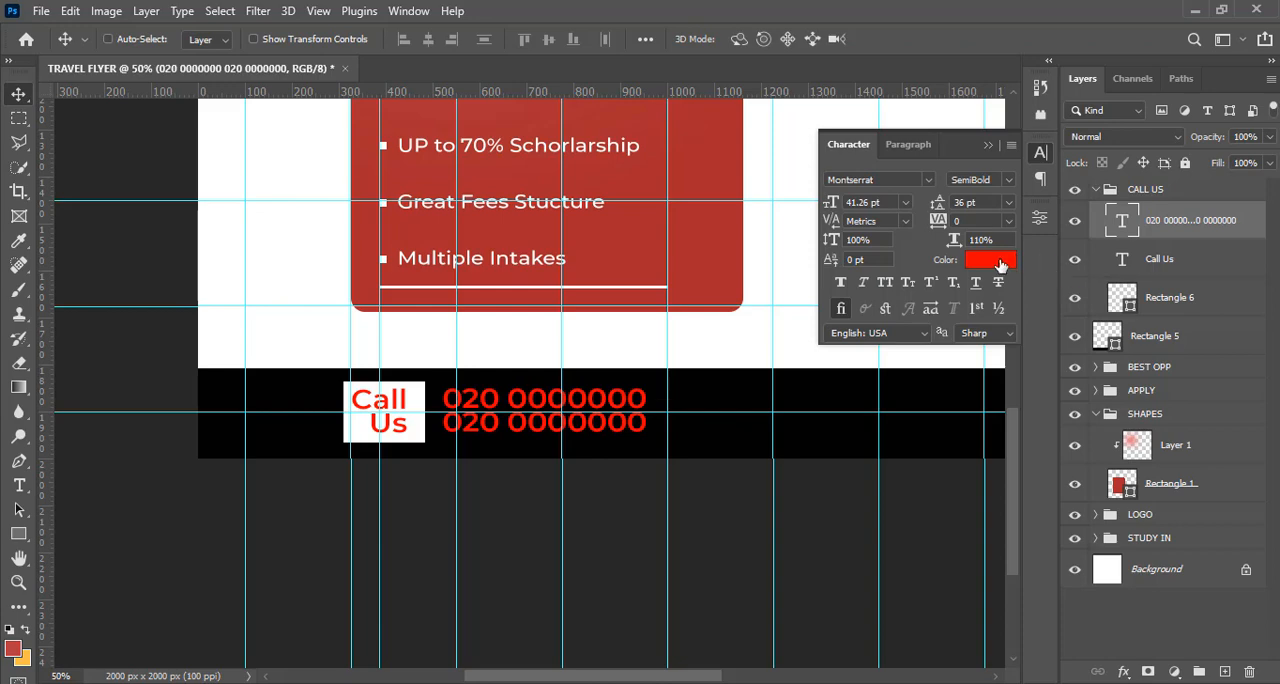
# Set the phone number text color to white (ffffff) and hide the guides
pyautogui.click(998, 261)
pyautogui.write('ffffff')
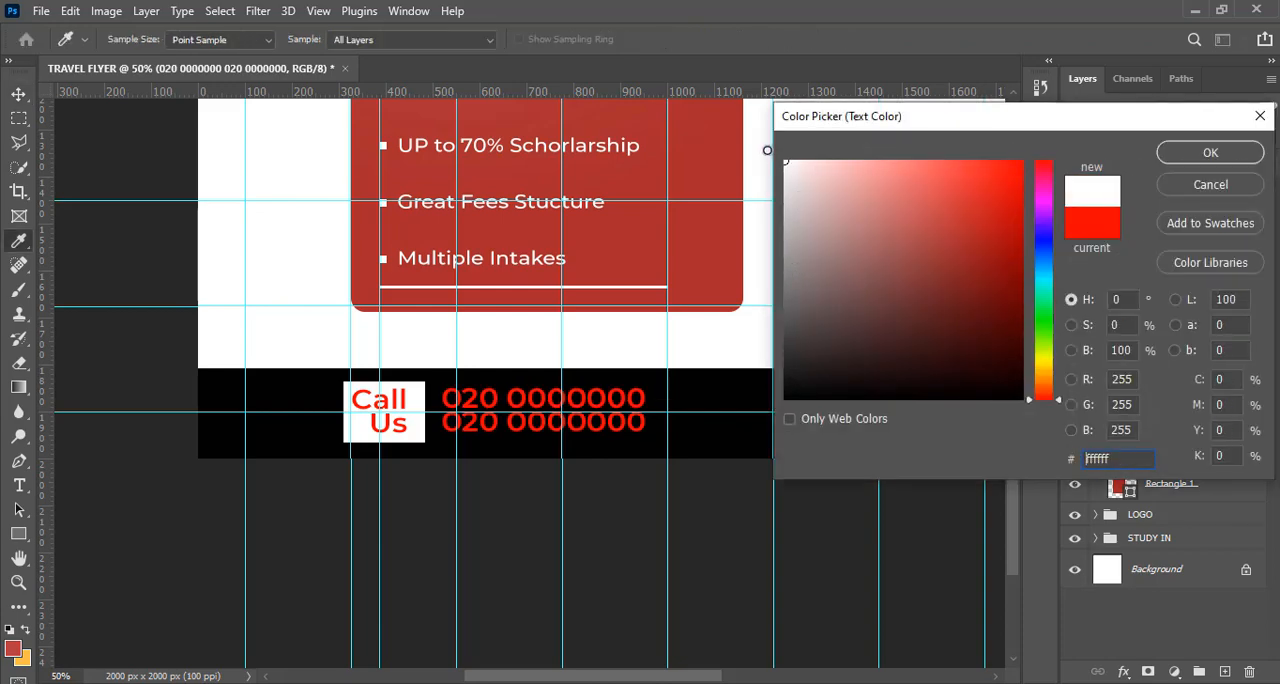
pyautogui.click(1198, 156)
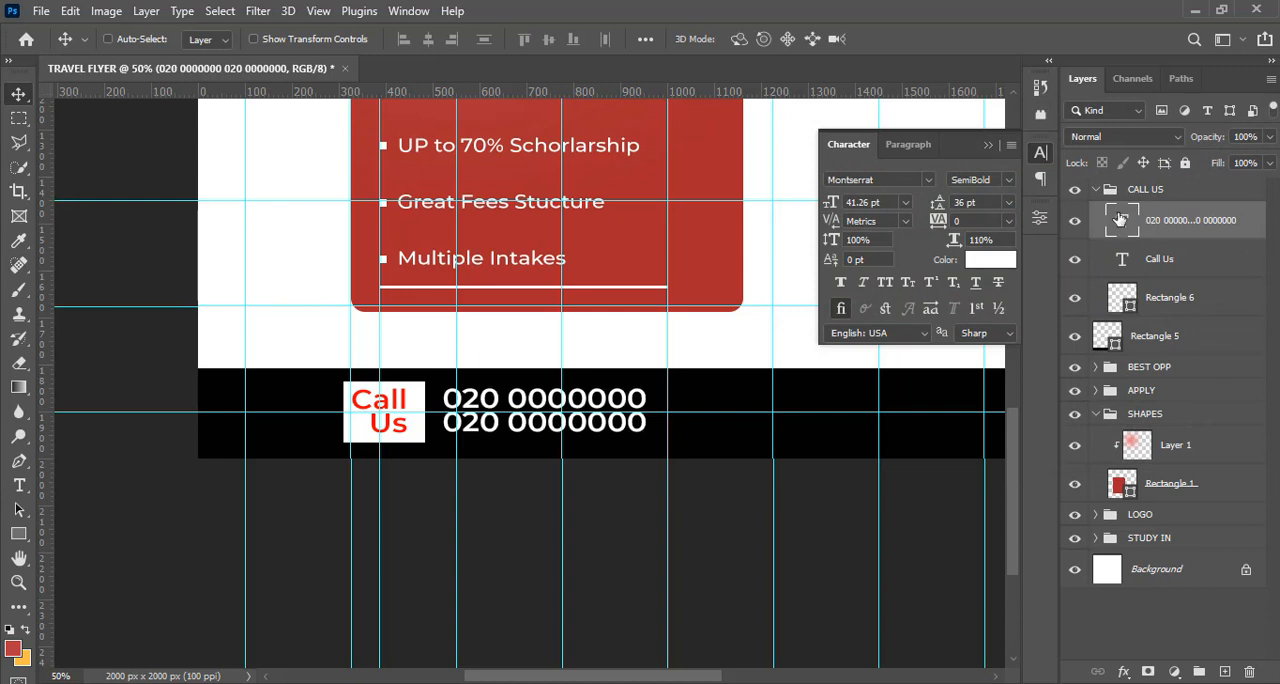
pyautogui.hotkey('ctrl', 'h')
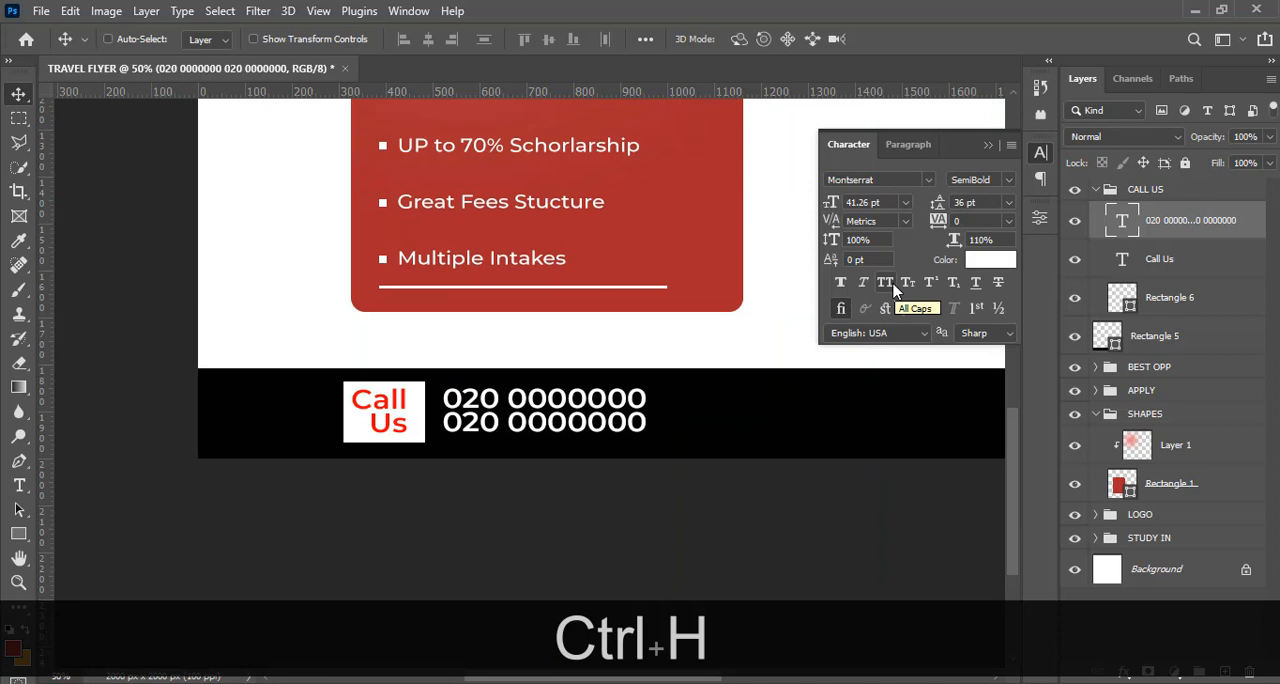
# Draw a thin vertical divider about 6 x 126 px right of the phone numbers and nudge it up to Y 1834 px
pyautogui.press('ctrl')
pyautogui.hscroll(5, 543, 595)
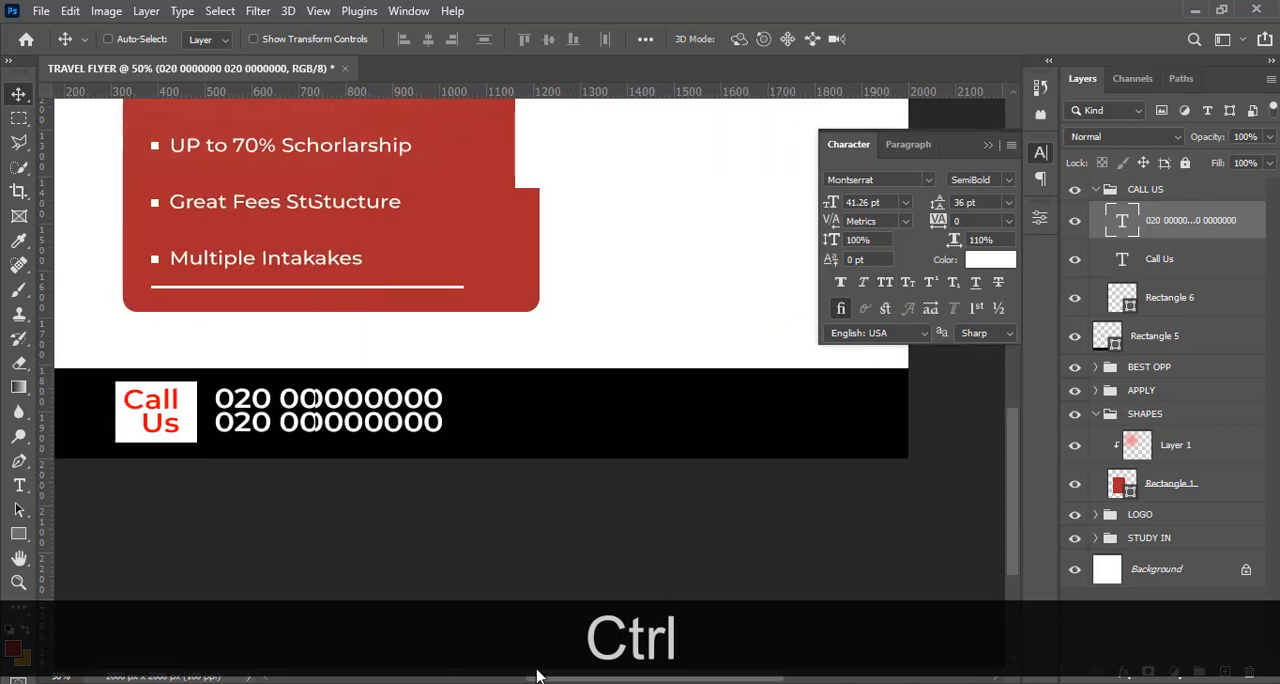
pyautogui.click(18, 533)
pyautogui.moveTo(409, 388); pyautogui.dragTo(410, 448)
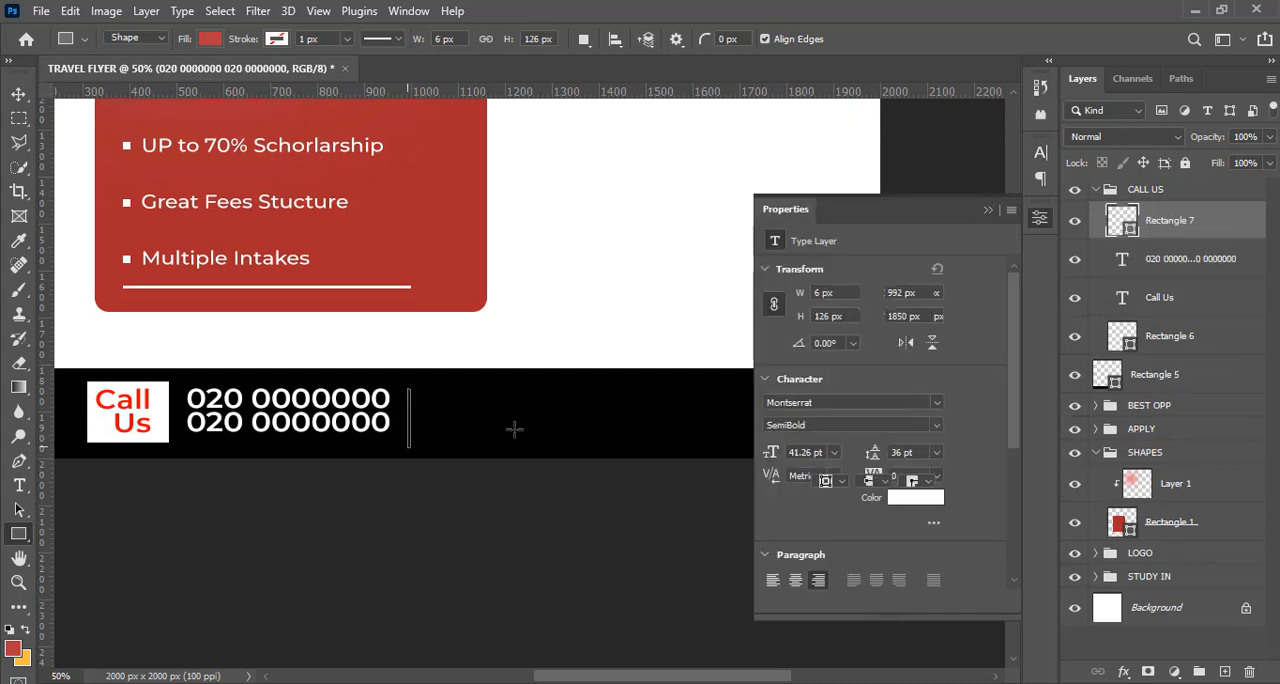
pyautogui.press('Up')
pyautogui.press('Up')
pyautogui.press('Up')
pyautogui.press('Up')
pyautogui.press('v')
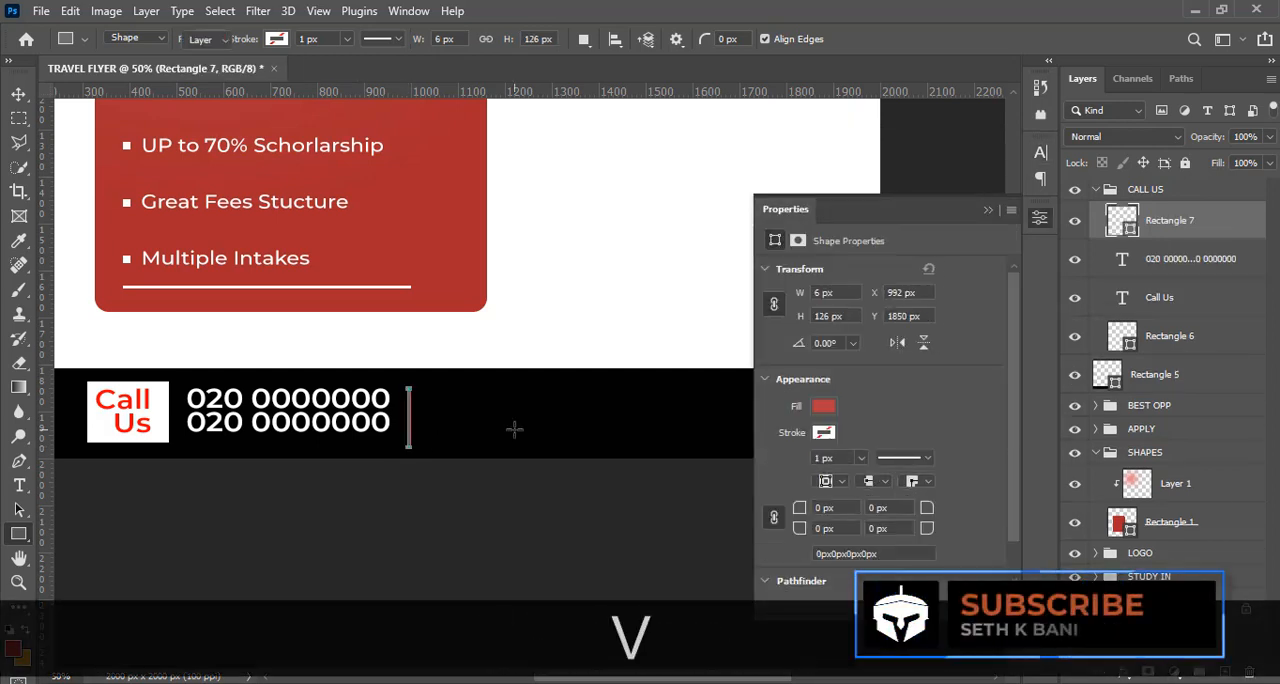
pyautogui.press('Up')
pyautogui.press('Up')
pyautogui.press('Up')
pyautogui.press('Up')
pyautogui.press('Up')
pyautogui.press('Up')
pyautogui.press('Up')
pyautogui.press('Up')
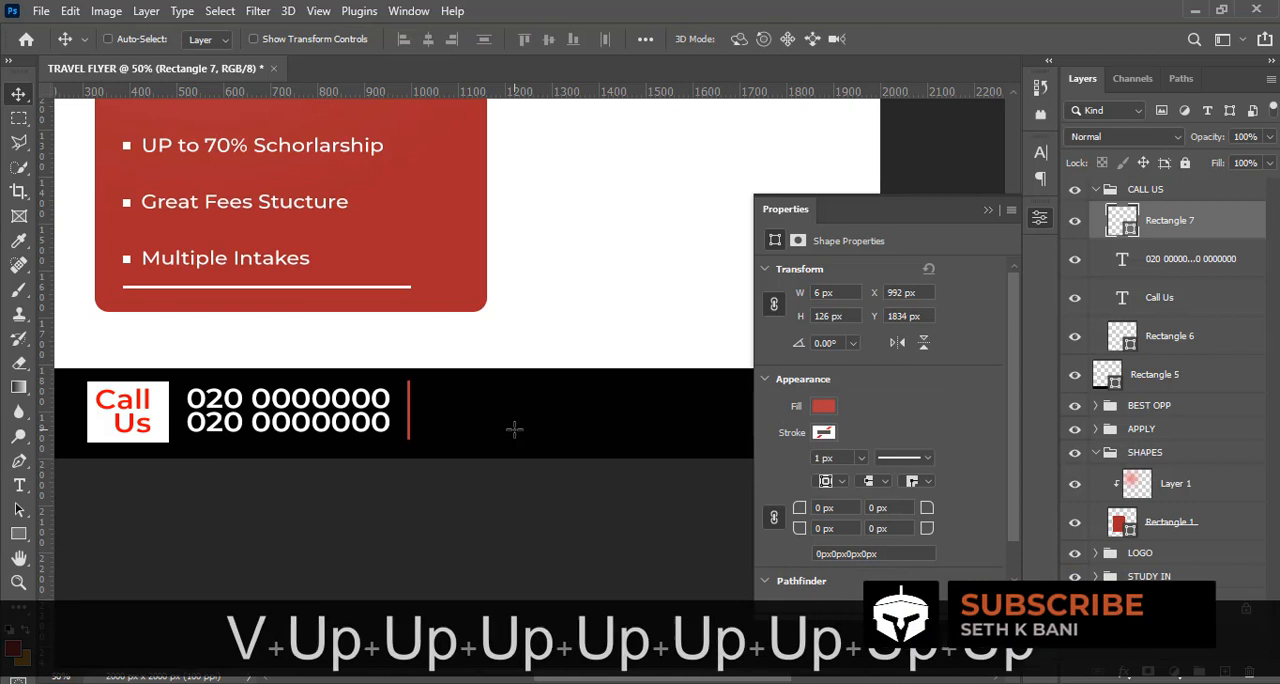
# Nudge the thin vertical divider up to Y 1830 px and change its fill color to white
pyautogui.press('Up')
pyautogui.press('Up')
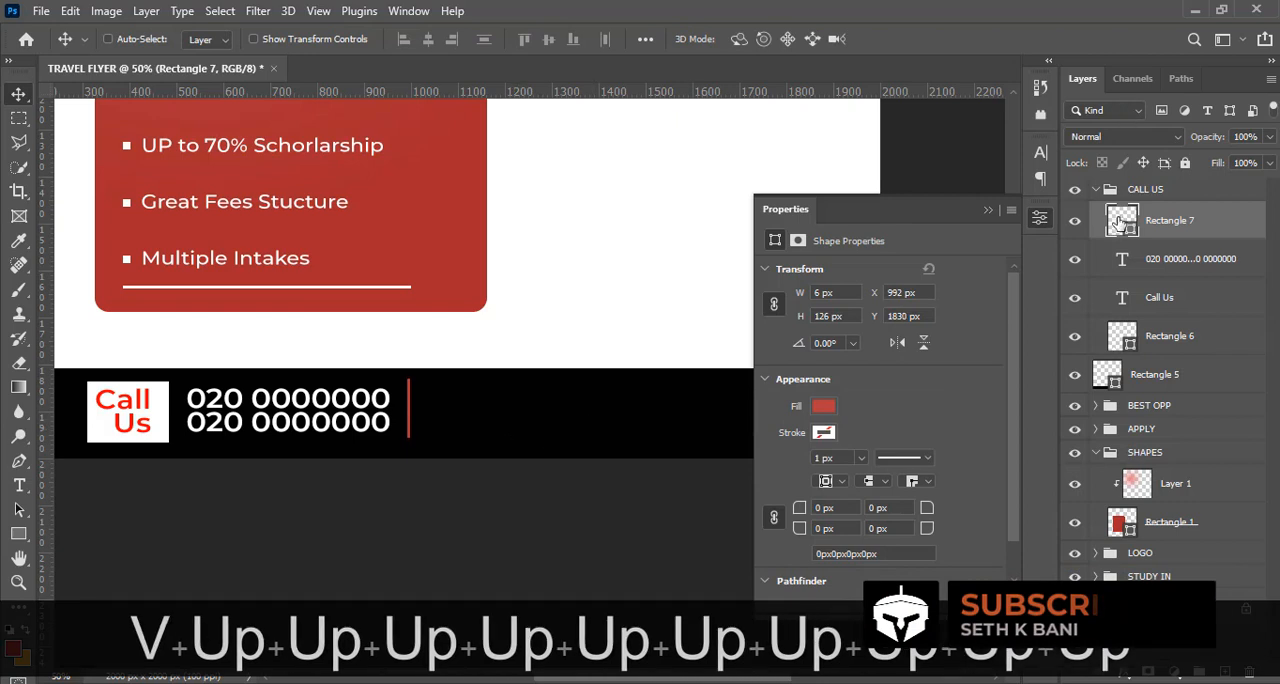
pyautogui.doubleClick(1120, 222)
pyautogui.click(820, 180)
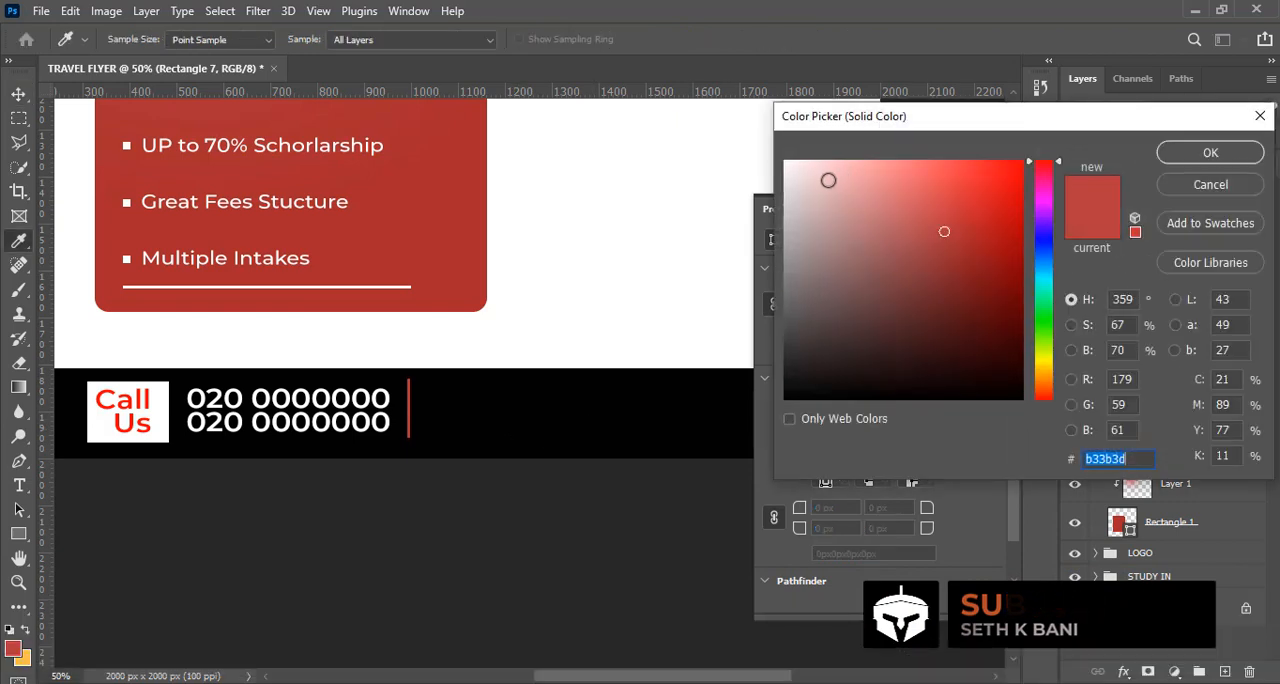
pyautogui.click(749, 140)
pyautogui.click(1181, 151)
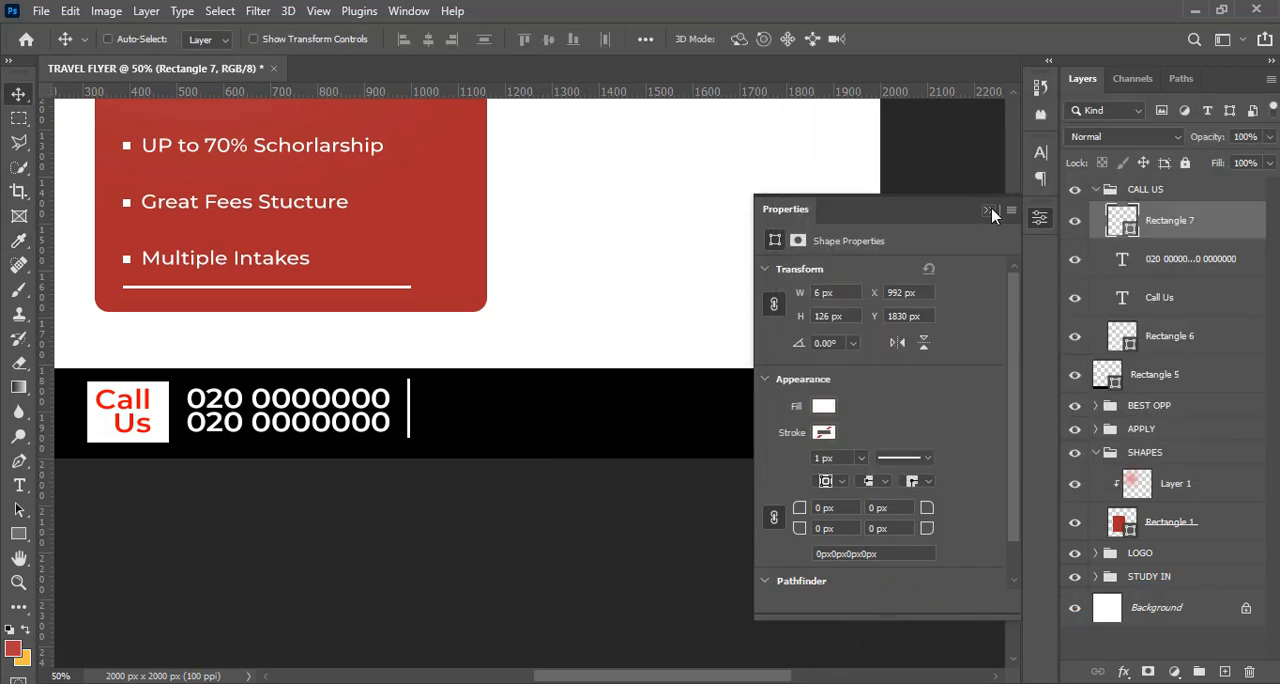
pyautogui.click(989, 212)
# Duplicate the phone number text, bring the copy to the top of the CALL US group, left-align it and place it just right of the divider
pyautogui.click(1189, 272)
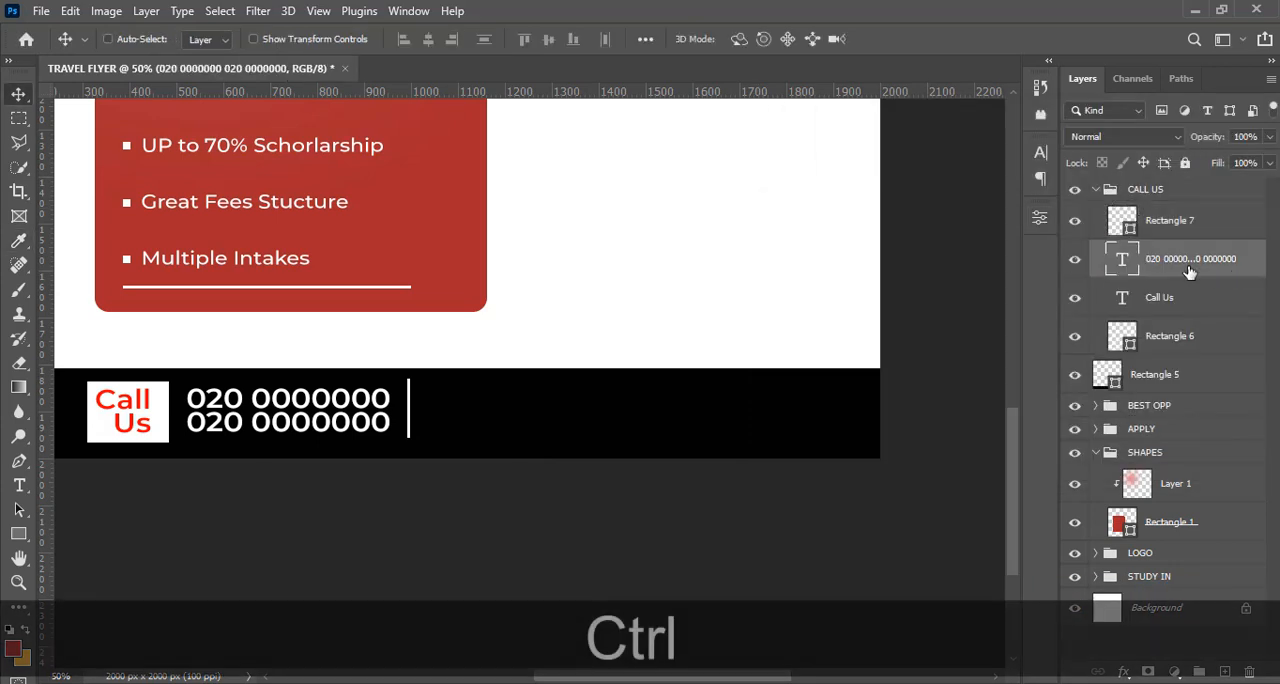
pyautogui.hotkey('ctrl', 'j')
pyautogui.moveTo(1189, 256); pyautogui.dragTo(1175, 207)
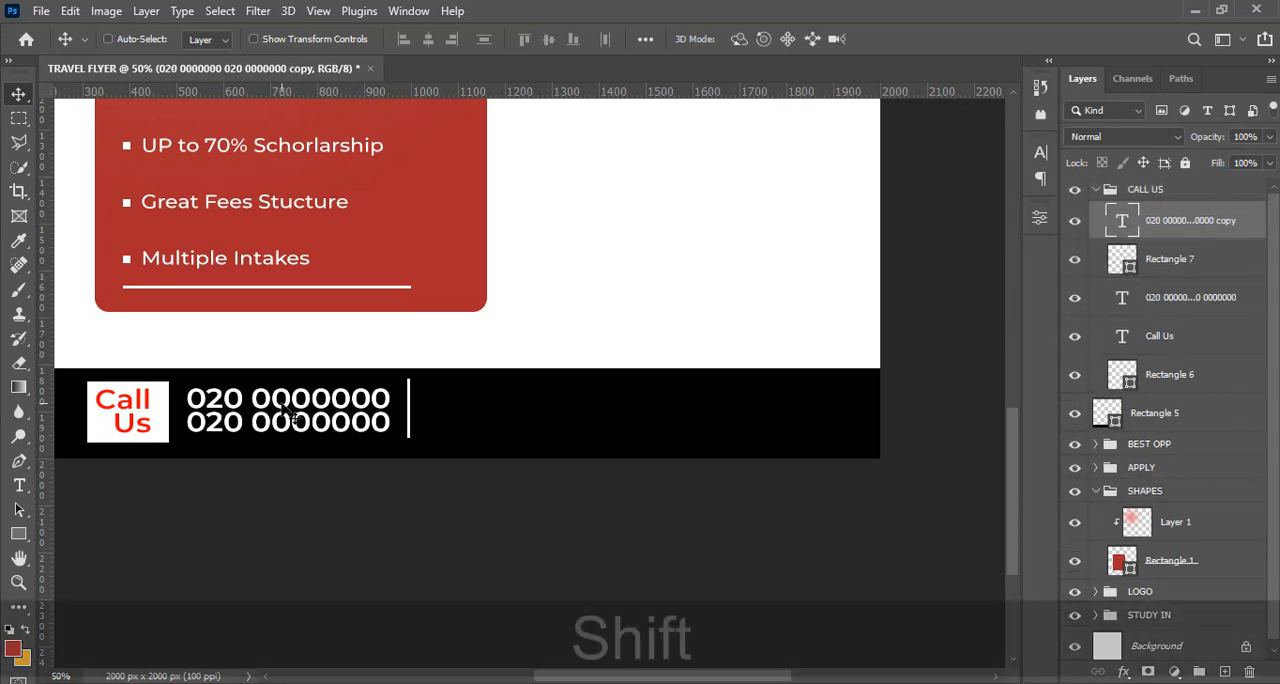
pyautogui.moveTo(288, 415); pyautogui.dragTo(550, 422)
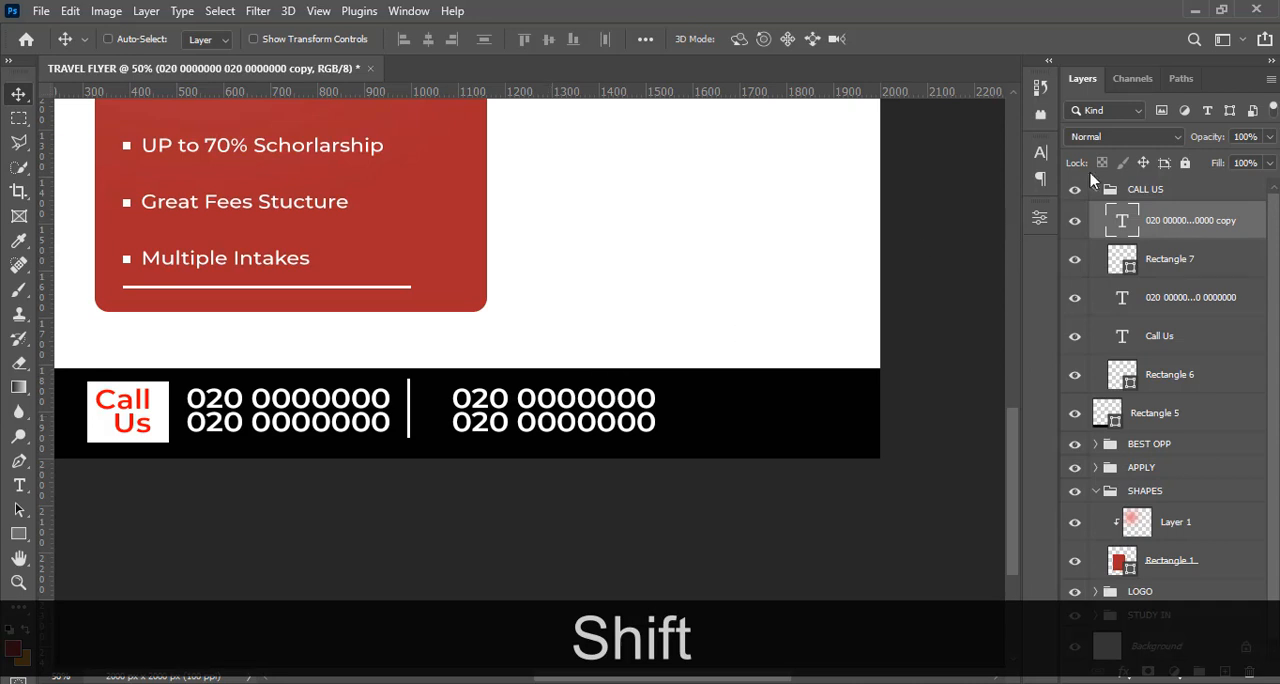
pyautogui.click(1041, 152)
pyautogui.click(909, 146)
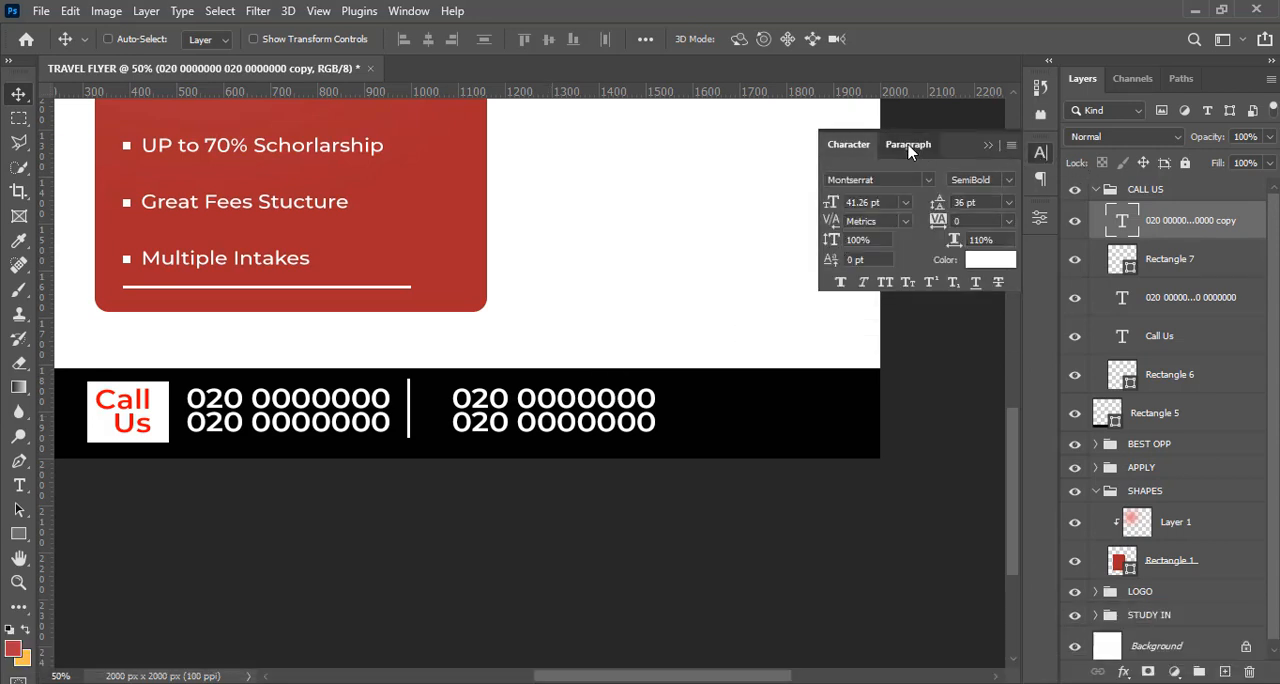
pyautogui.click(837, 180)
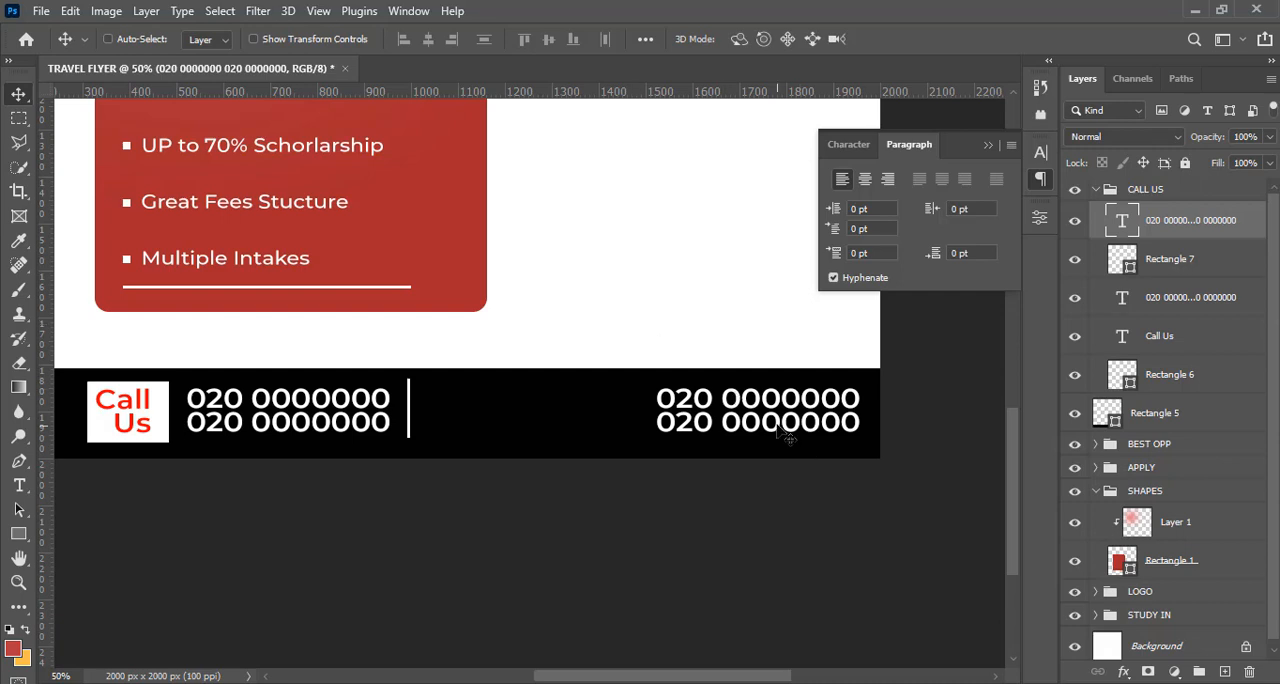
pyautogui.moveTo(760, 416); pyautogui.dragTo(531, 412)
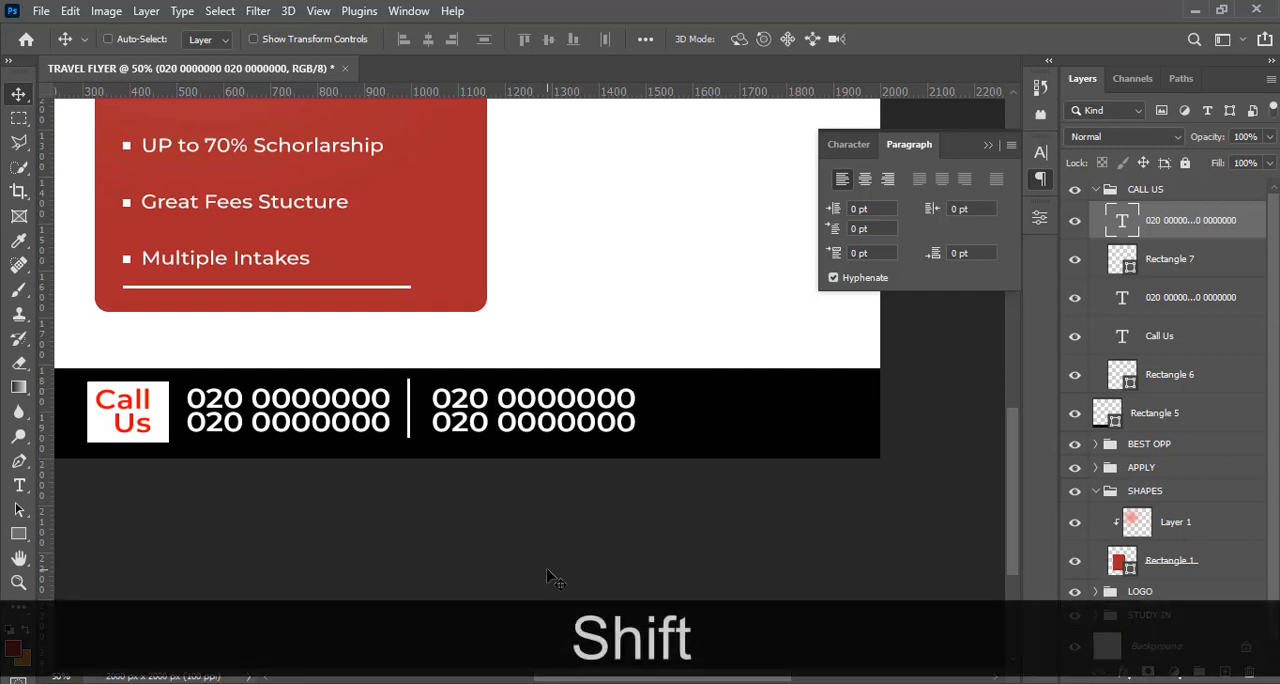
# Copy the two location lines from 5.txt in Notepad and replace the duplicated phone number text with them
pyautogui.click(400, 683)
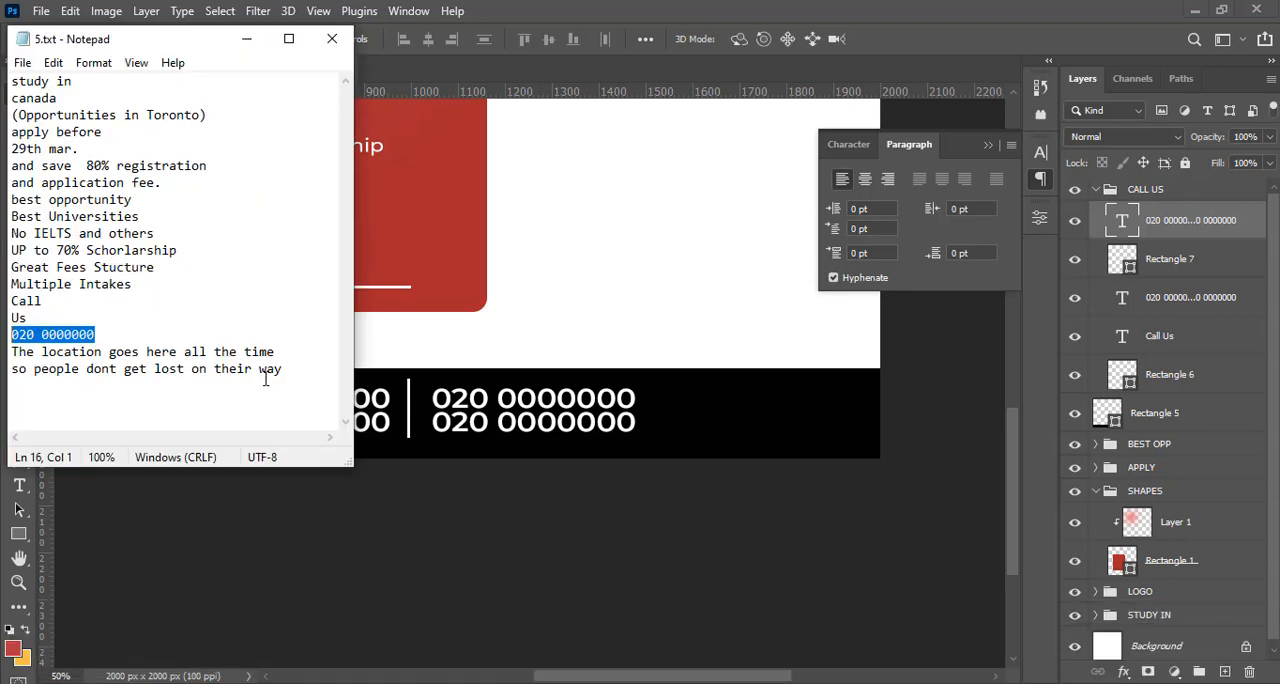
pyautogui.moveTo(283, 370); pyautogui.dragTo(12, 352)
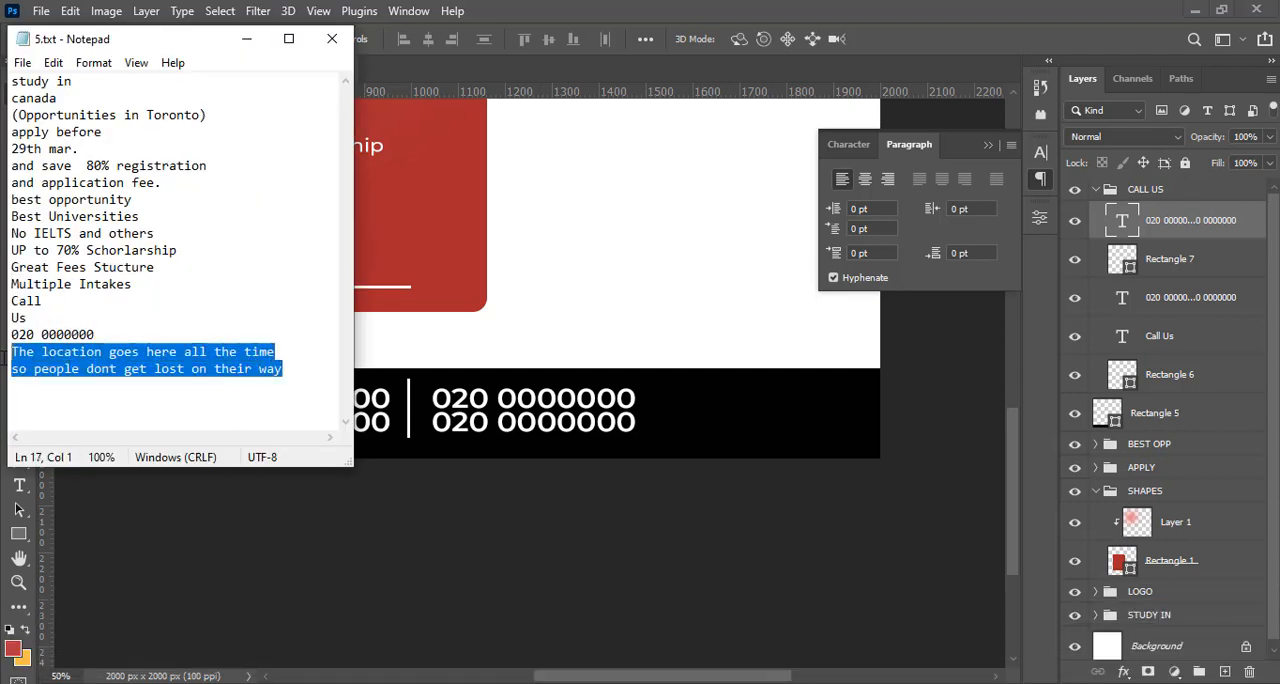
pyautogui.hotkey('ctrl', 'c')
pyautogui.click(646, 9)
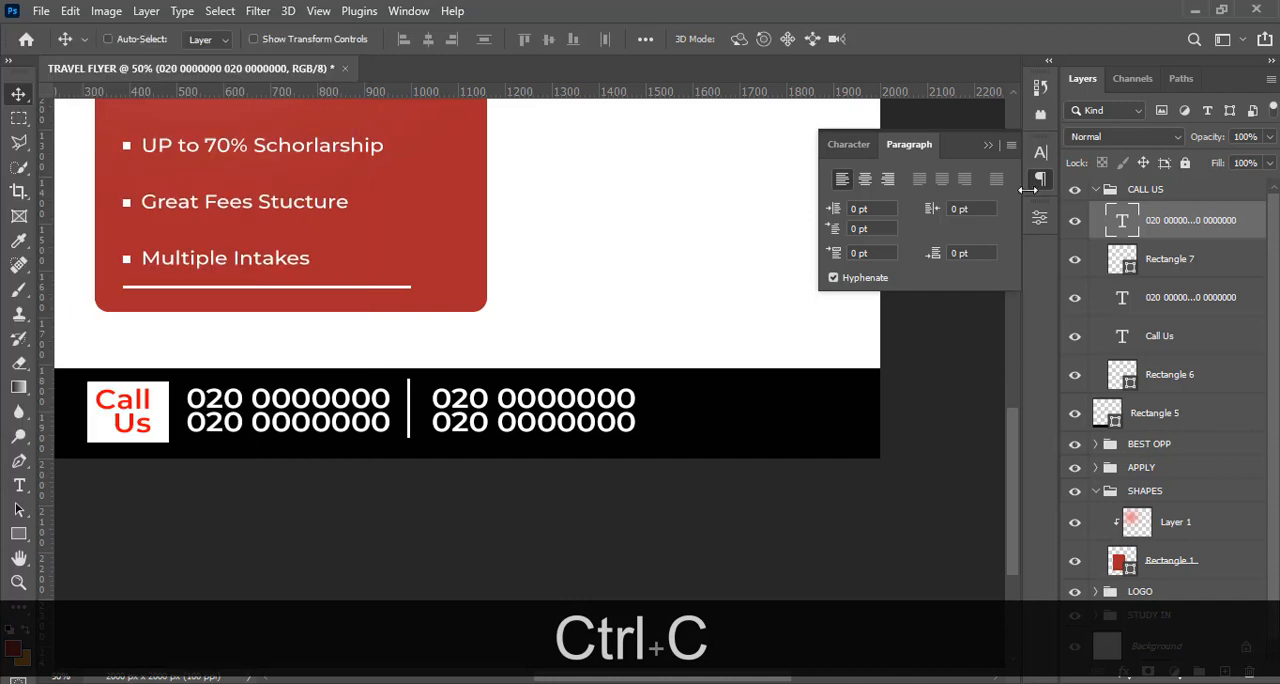
pyautogui.doubleClick(1122, 222)
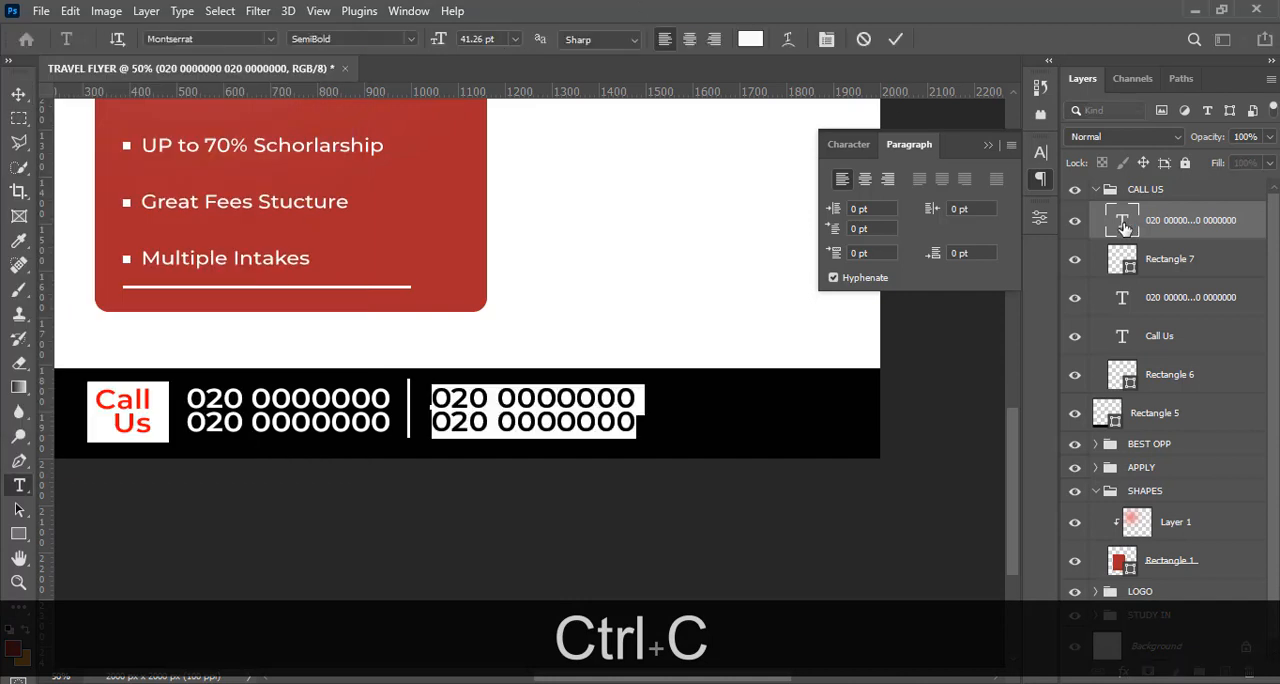
pyautogui.hotkey('ctrl', 'v')
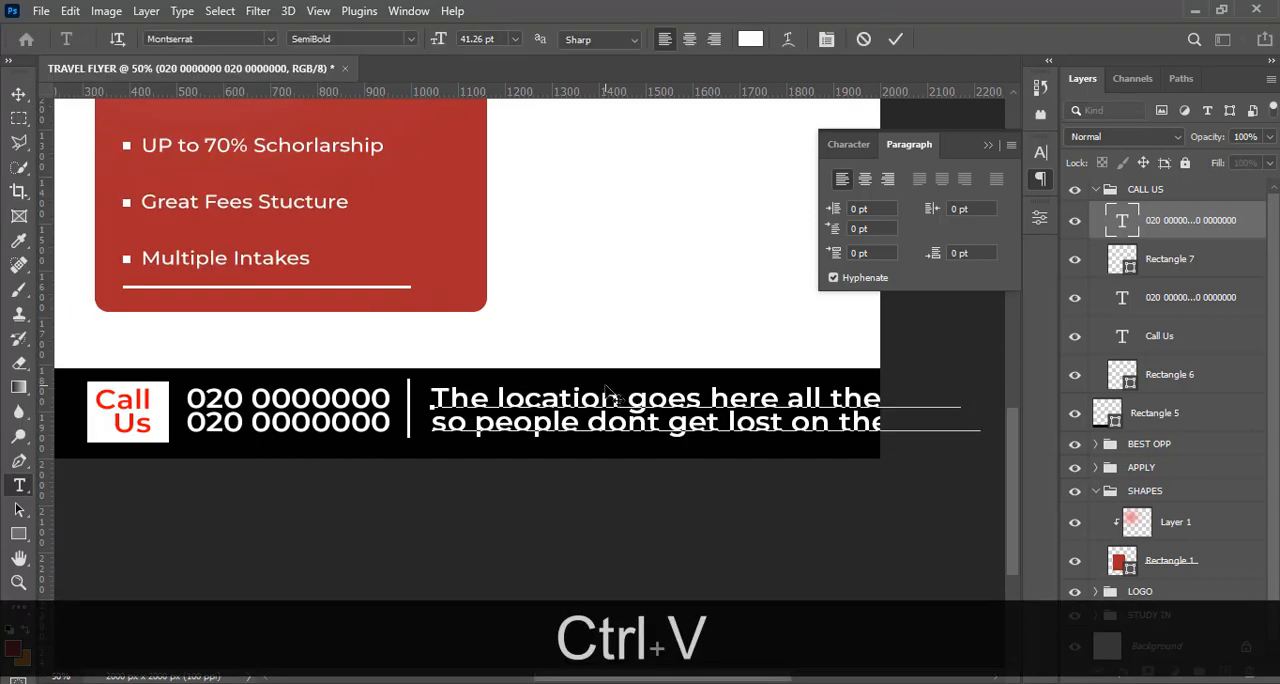
pyautogui.click(1142, 234)
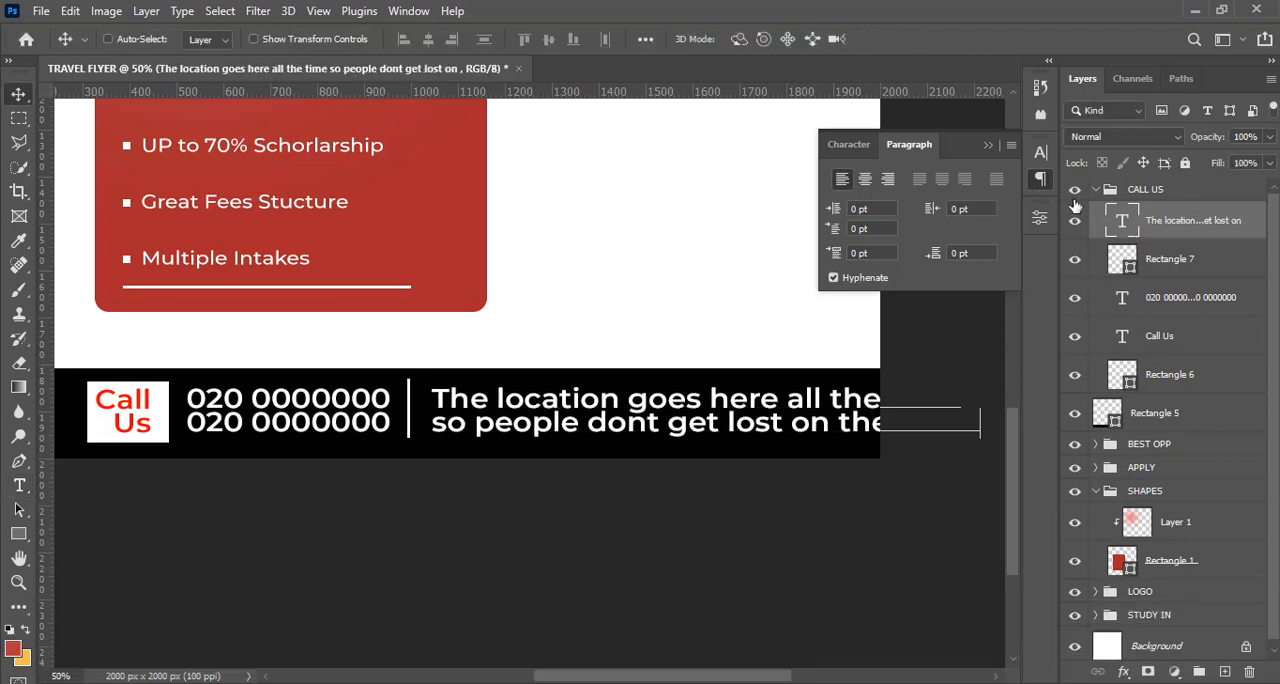
# Set the location text to Montserrat Medium, scale it to about 68% and place it right of the divider within the black bar
pyautogui.click(848, 144)
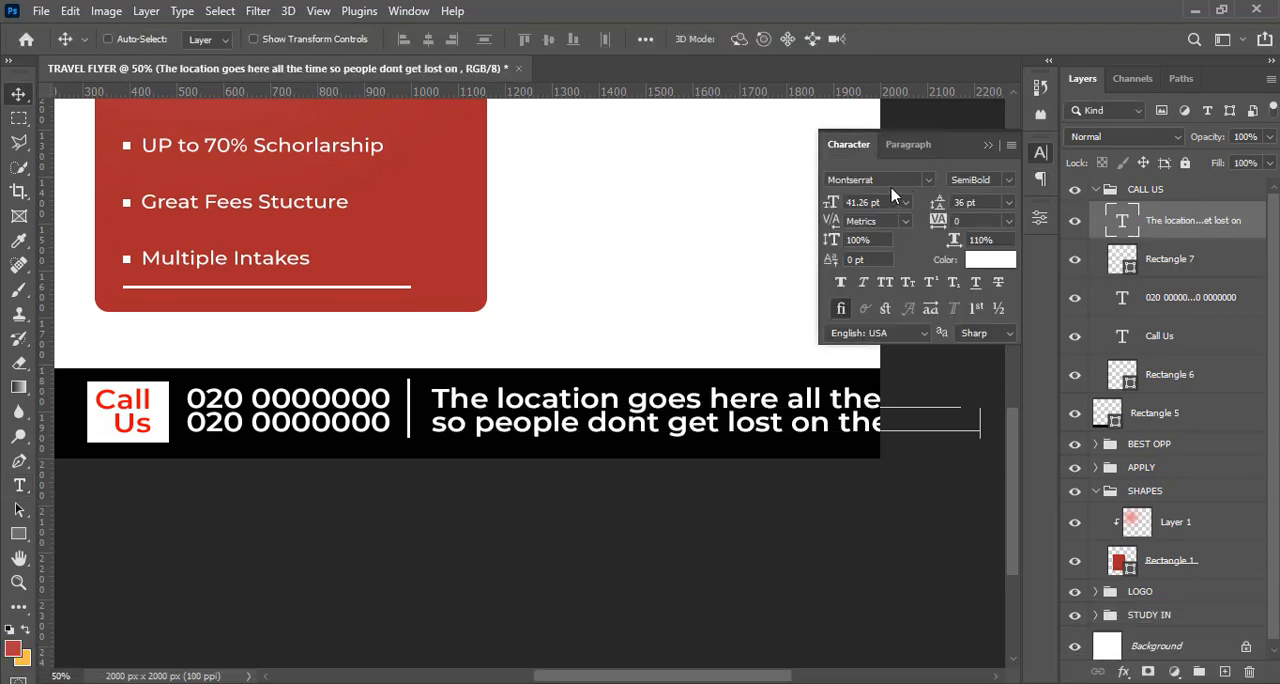
pyautogui.click(1006, 180)
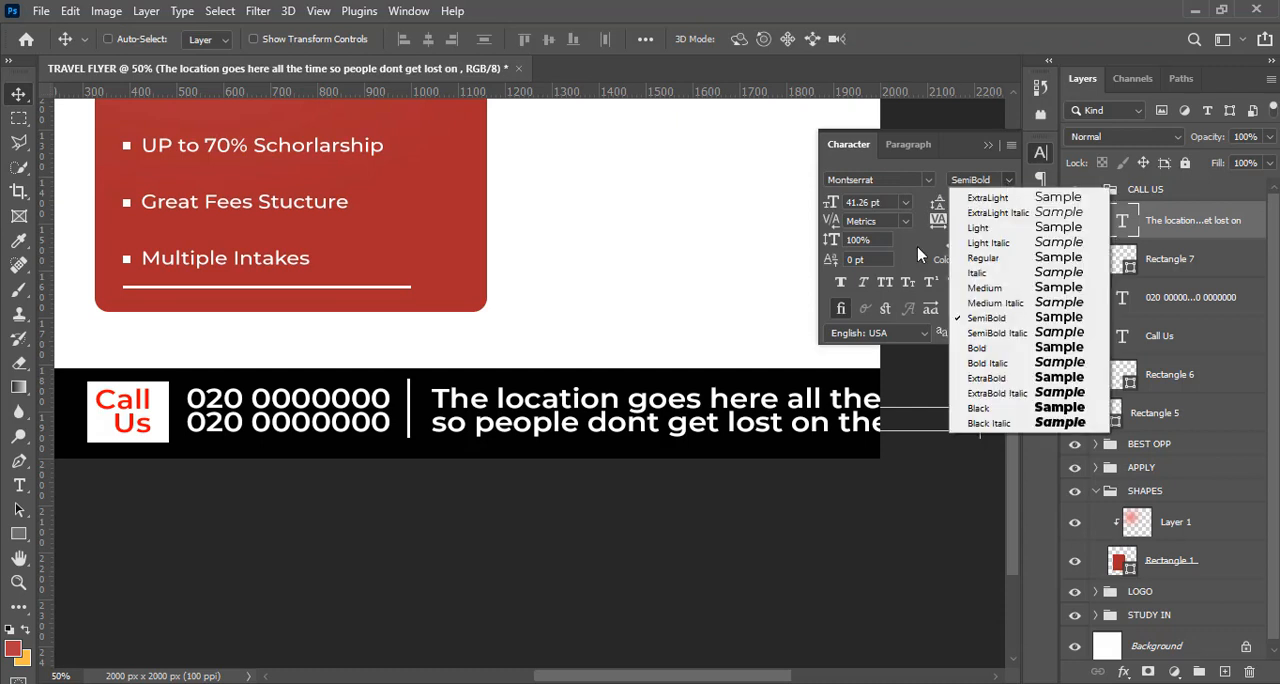
pyautogui.click(984, 288)
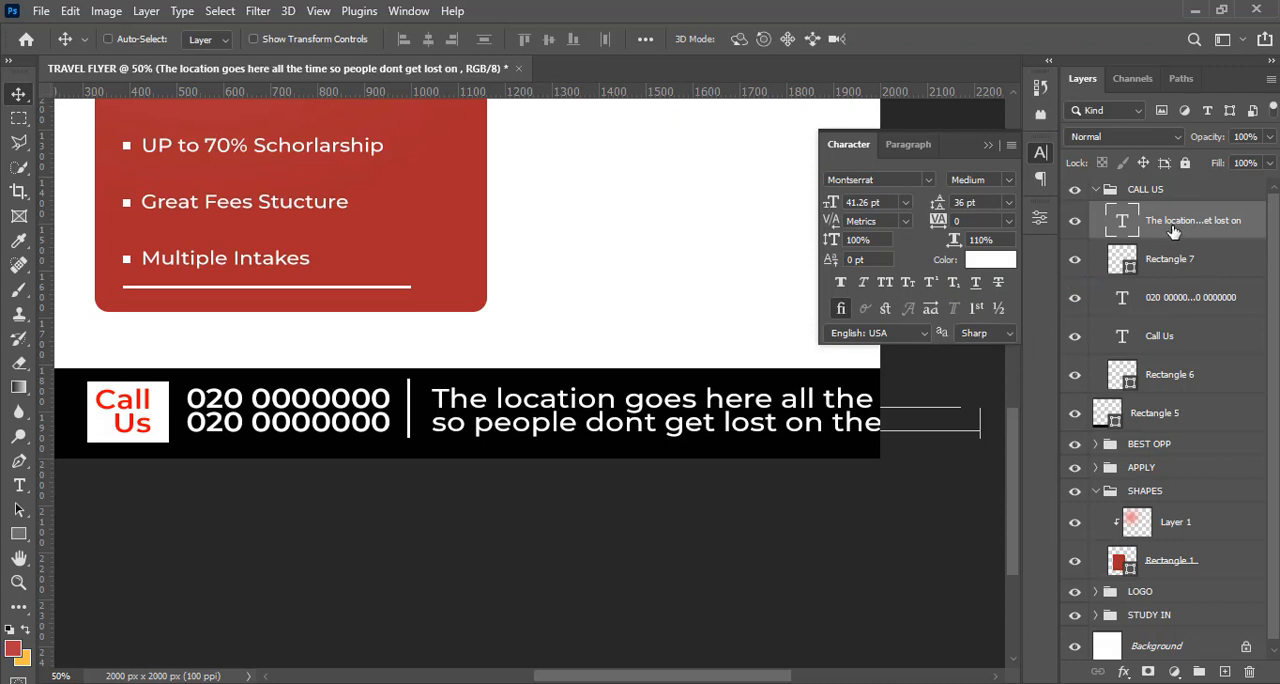
pyautogui.hotkey('ctrl', 't')
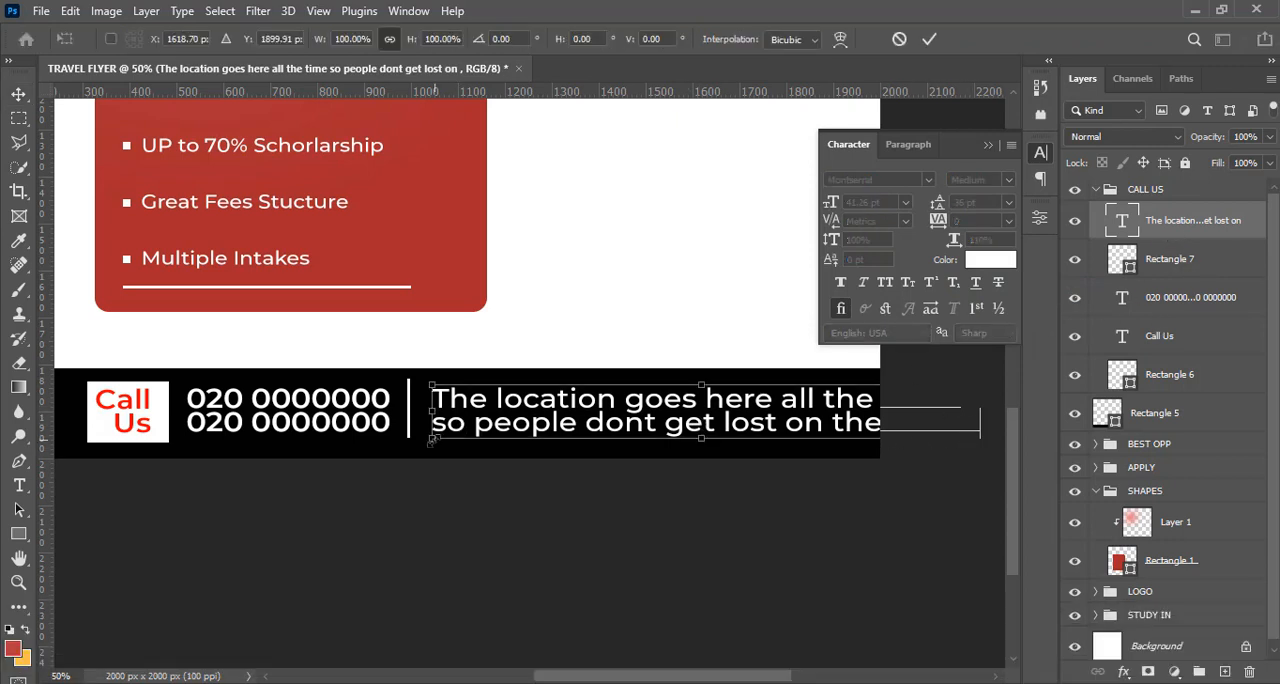
pyautogui.moveTo(431, 385); pyautogui.dragTo(599, 392)
pyautogui.moveTo(693, 407); pyautogui.dragTo(524, 413)
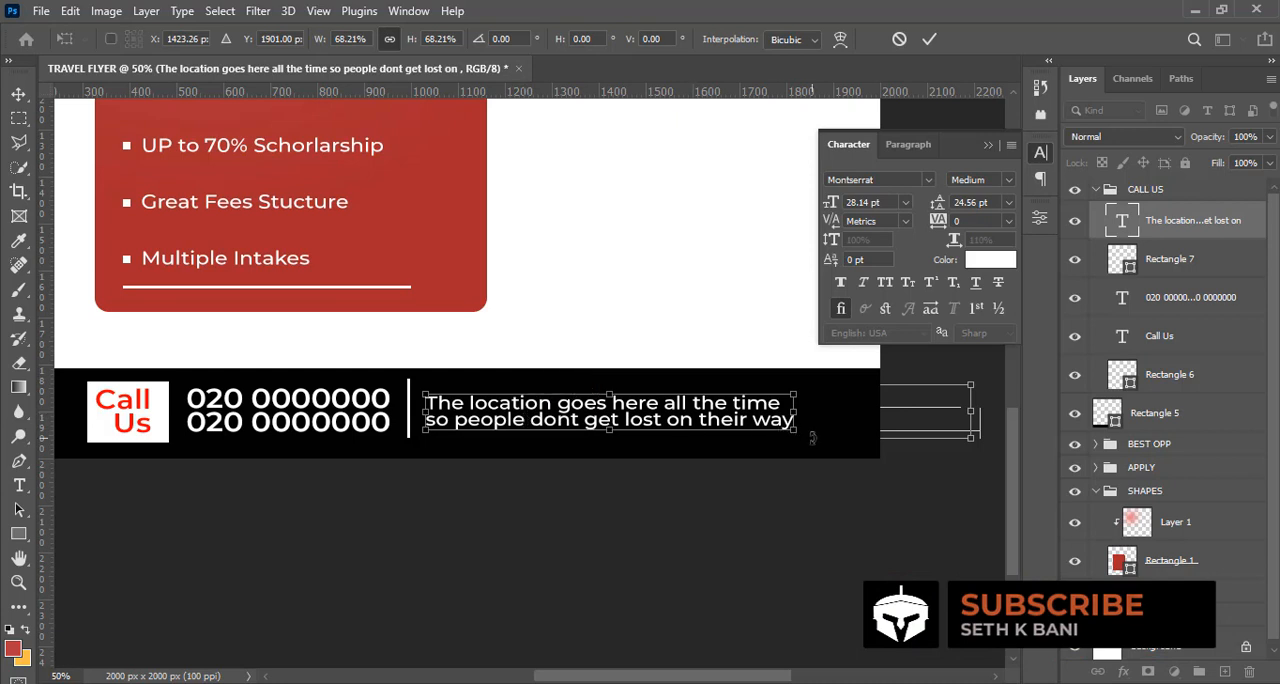
pyautogui.press('Return')
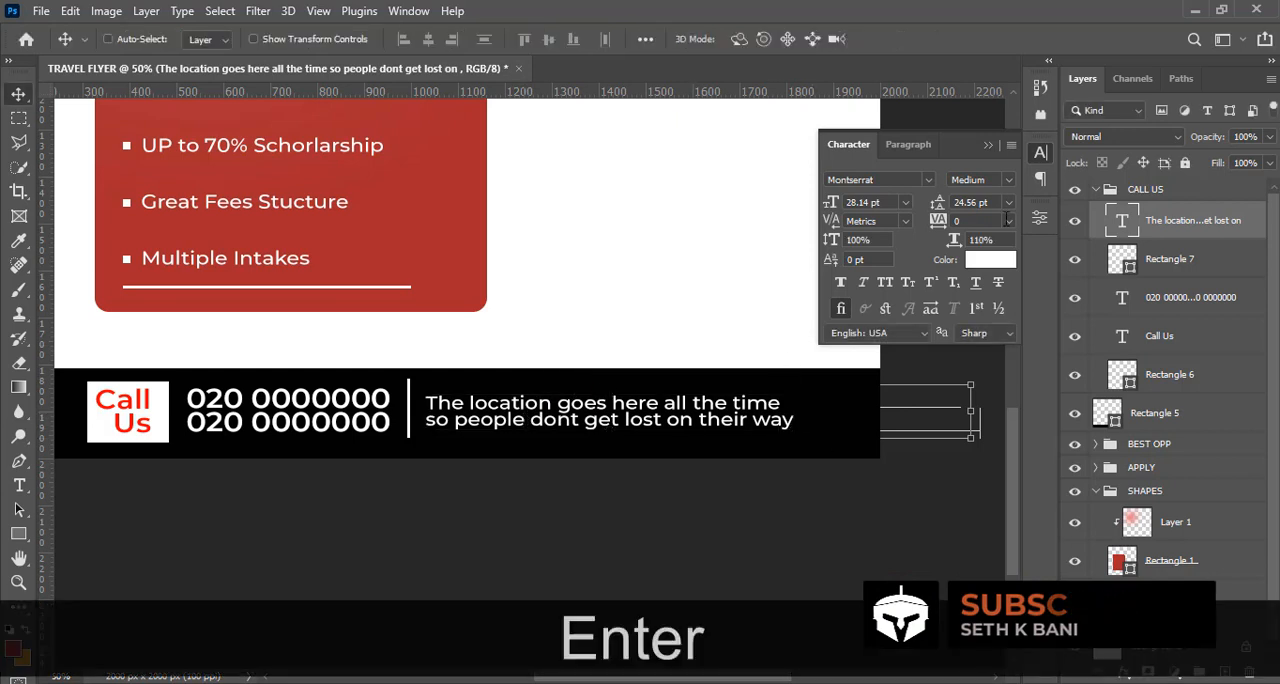
# Set the location text's leading to 28 pt and fit the whole flyer in view
pyautogui.click(970, 202)
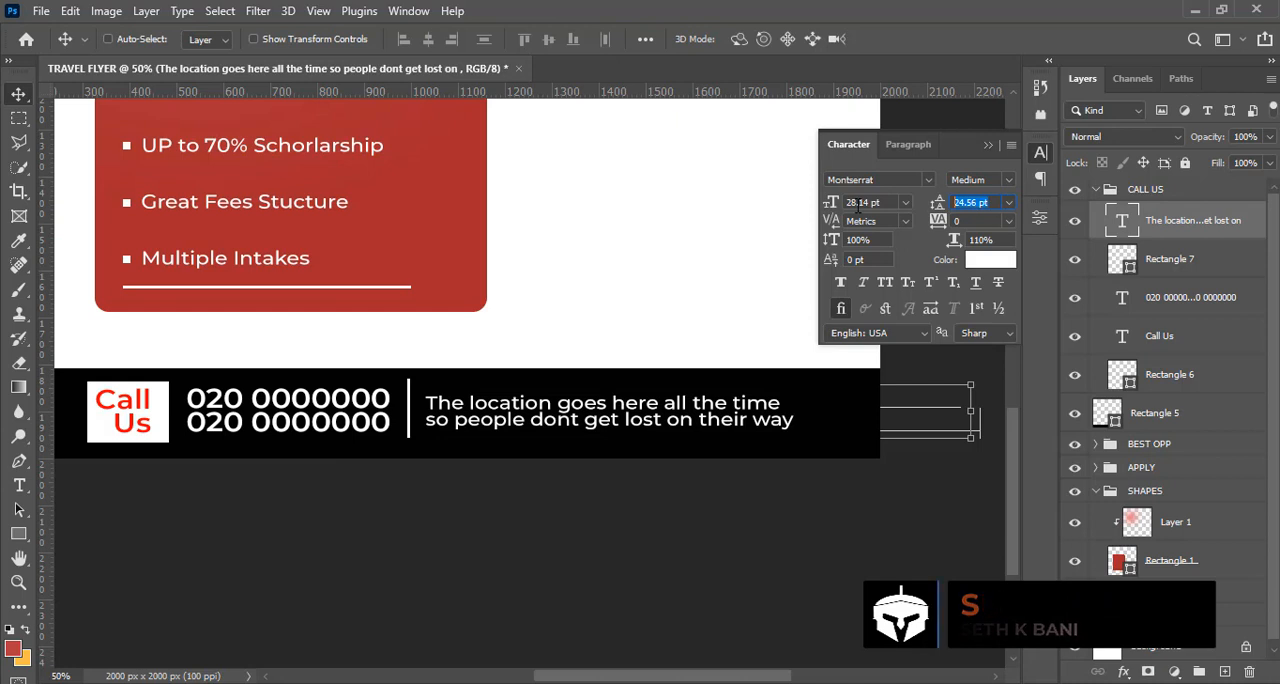
pyautogui.write('28')
pyautogui.press('Return')
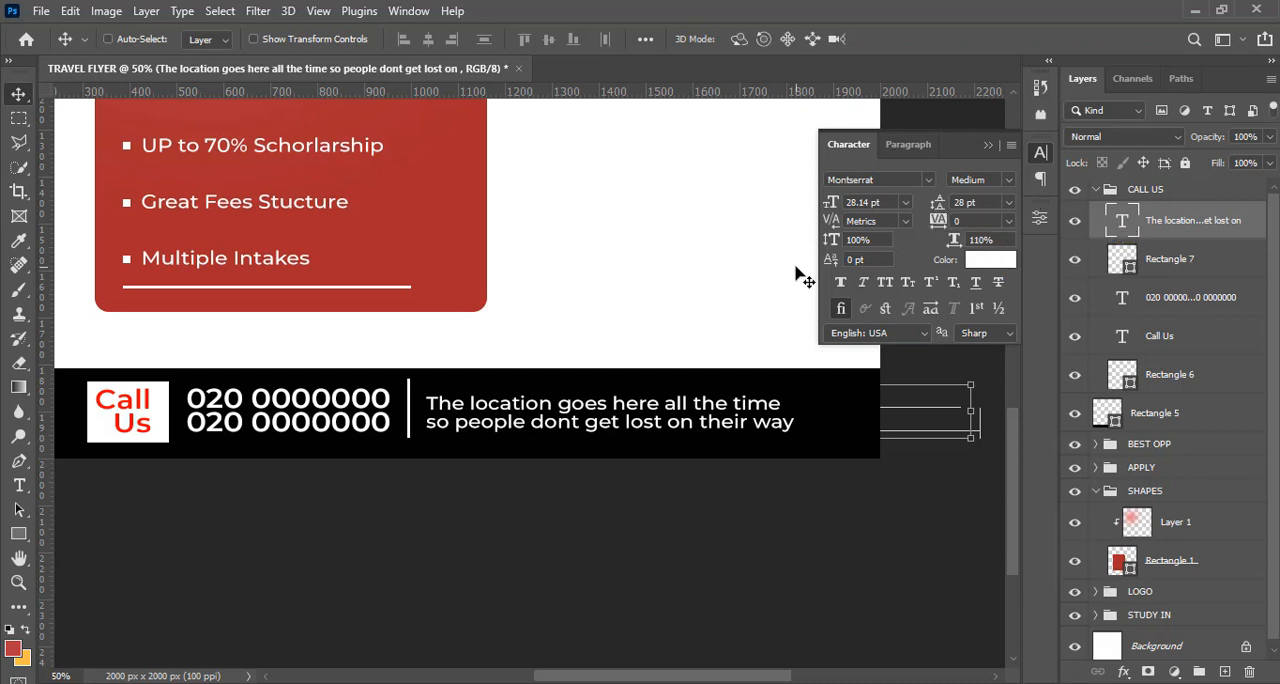
pyautogui.hotkey('ctrl', 'u')
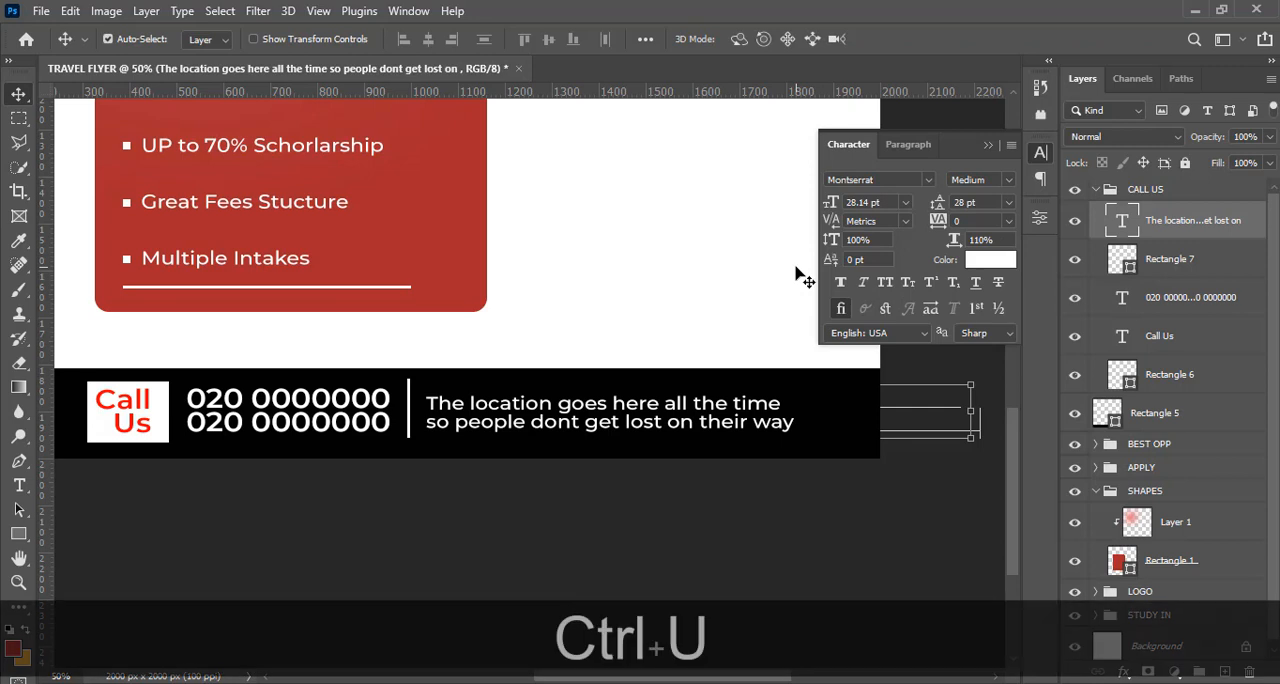
pyautogui.hotkey('ctrl', '0')
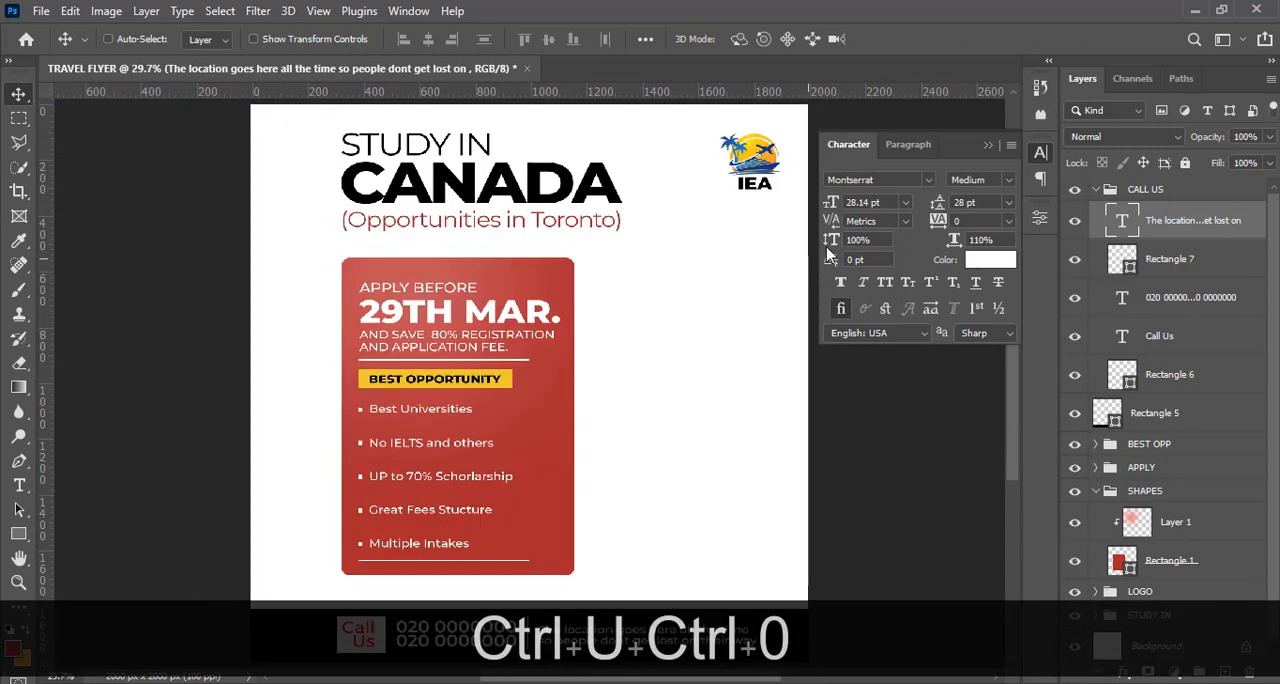
pyautogui.click(988, 146)
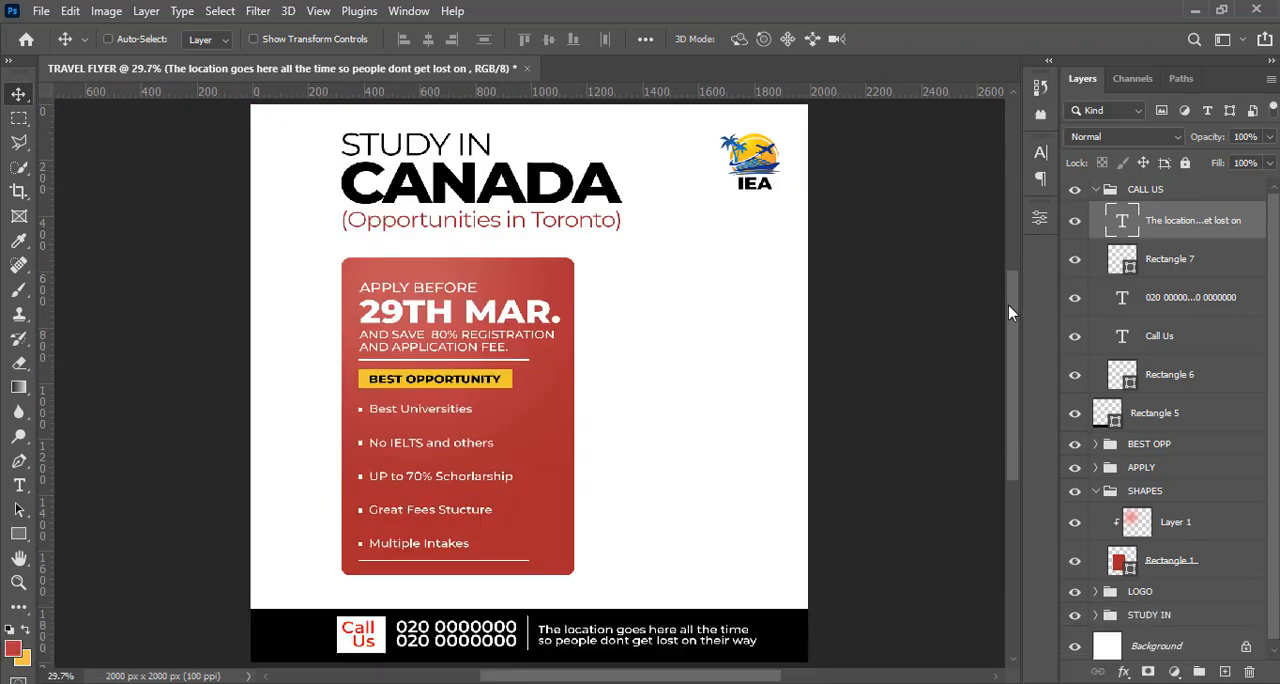
# Duplicate the white vertical divider in the black bar and rotate the copy 90° clockwise
pyautogui.scroll(-3, 1003, 367)
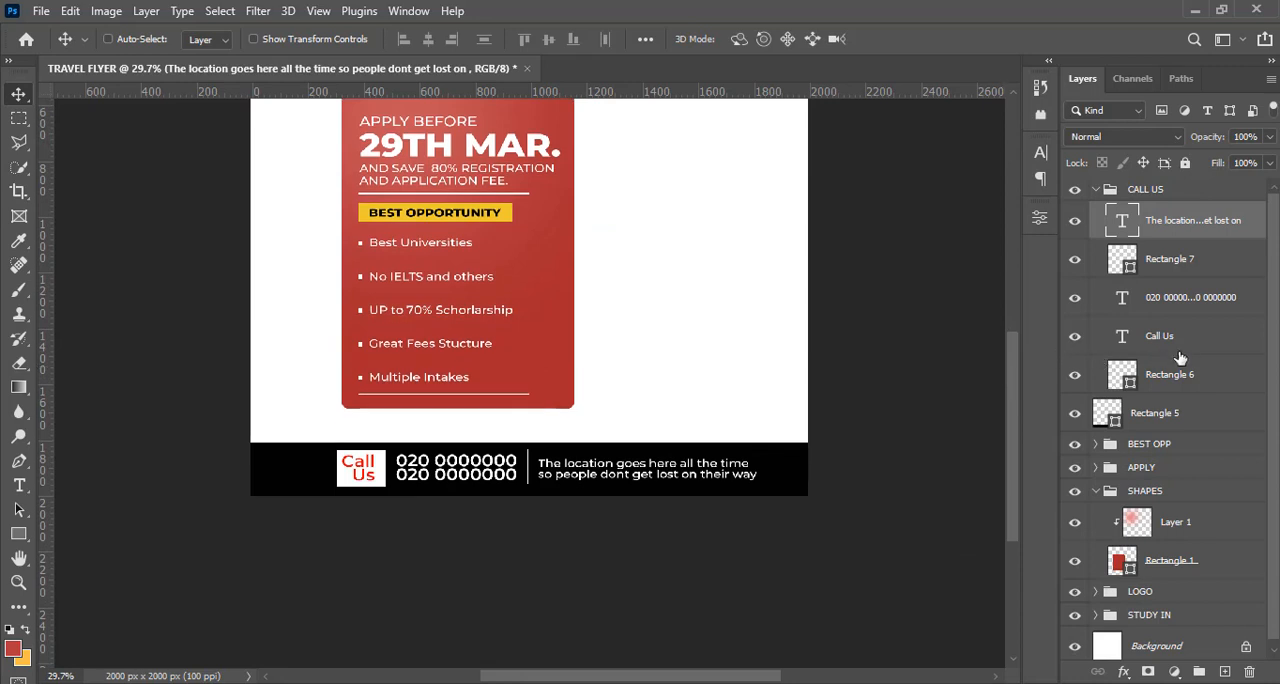
pyautogui.click(1160, 270)
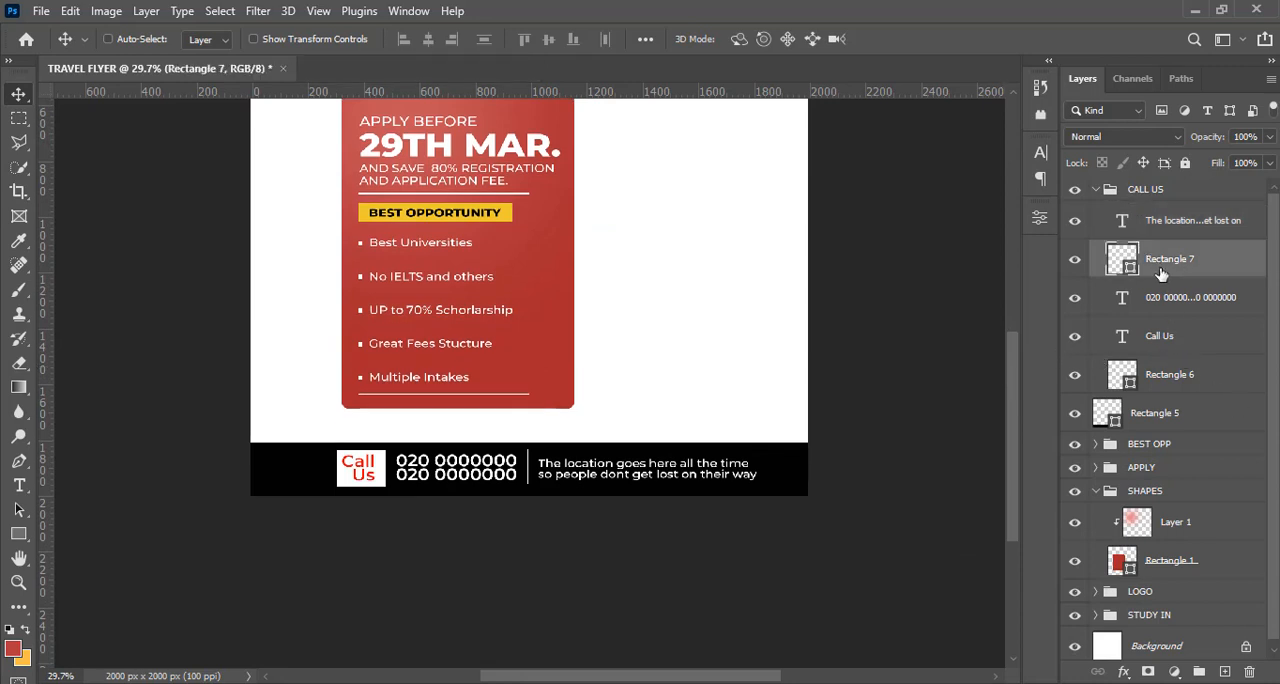
pyautogui.hotkey('ctrl', 'j')
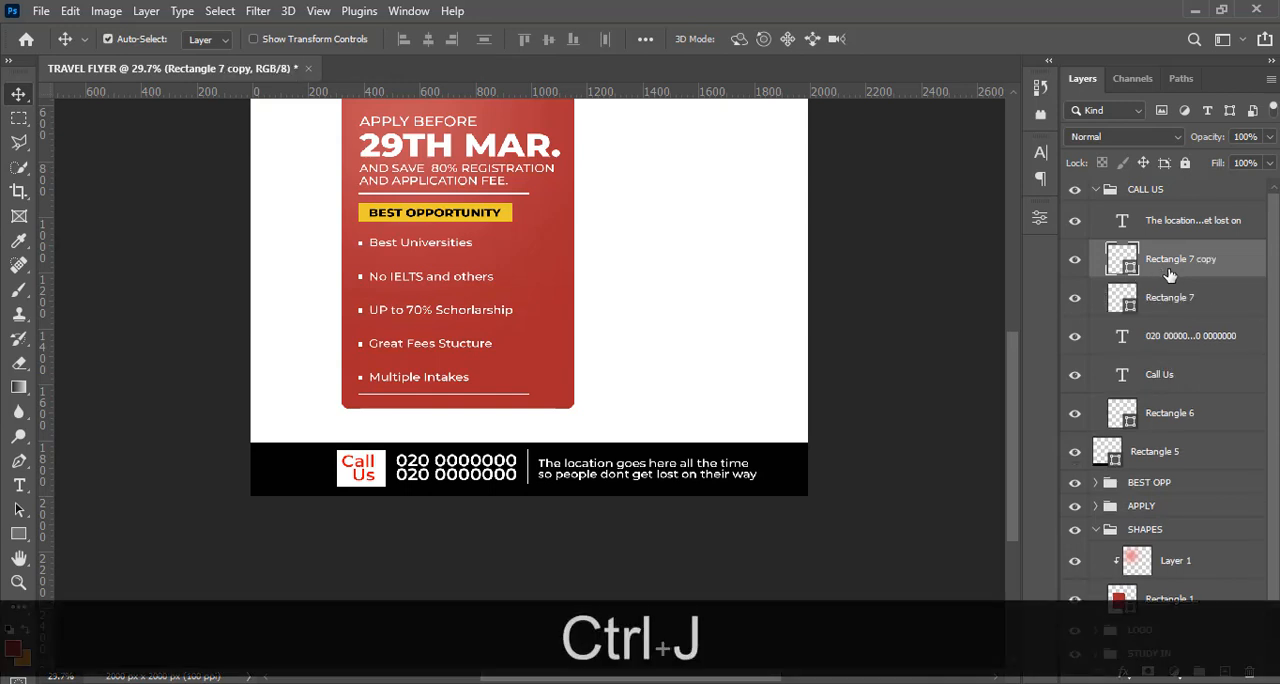
pyautogui.hotkey('ctrl', 't')
pyautogui.rightClick(646, 456)
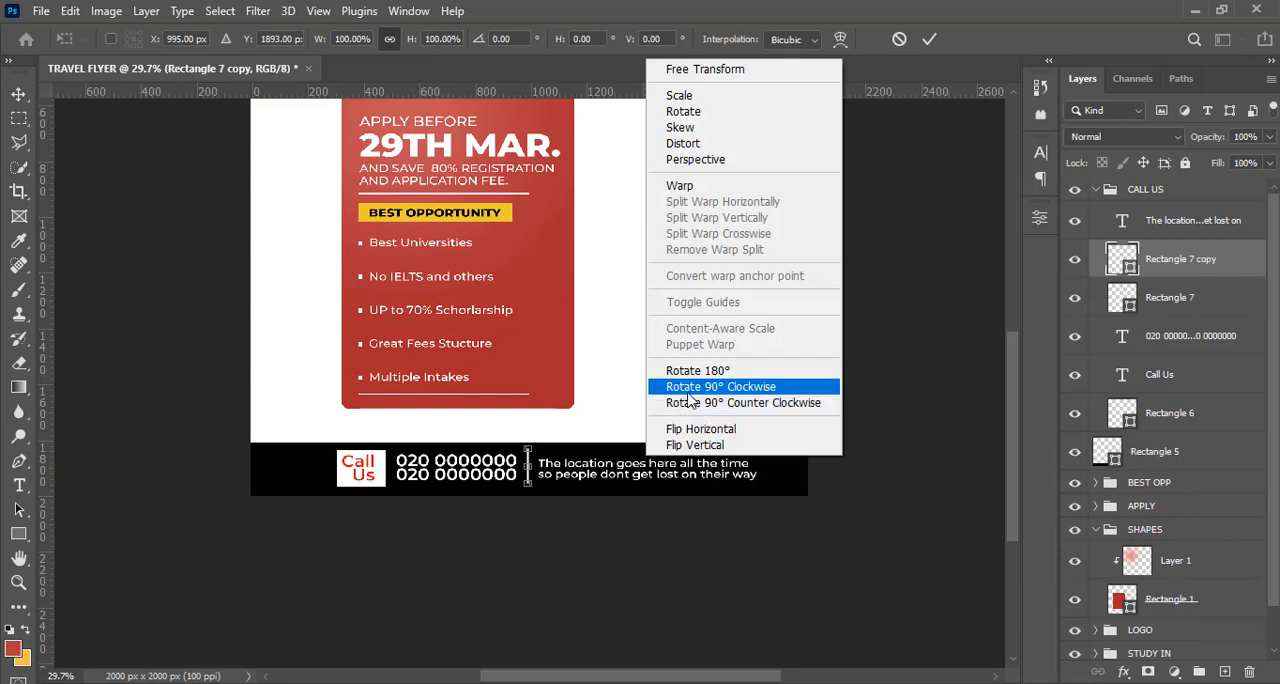
pyautogui.click(712, 387)
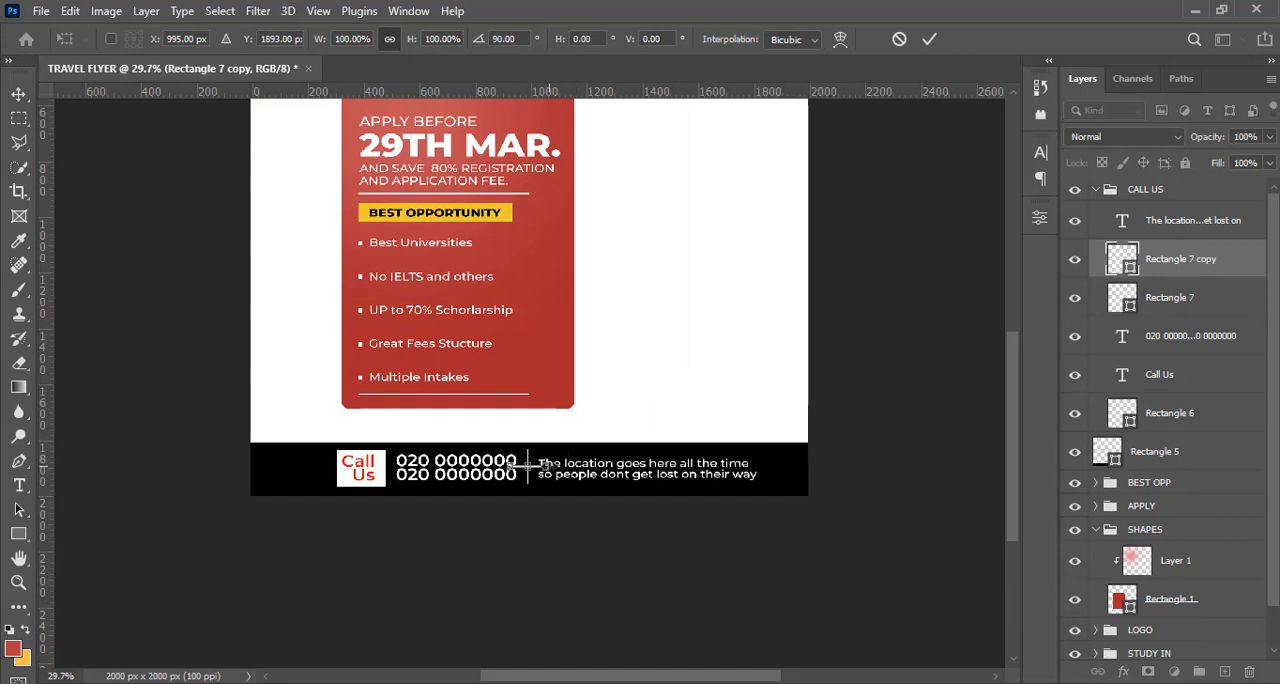
# Stretch the rotated divider copy to the right to about 230 px long, keeping its 6 px thickness
pyautogui.moveTo(548, 465); pyautogui.dragTo(596, 465)
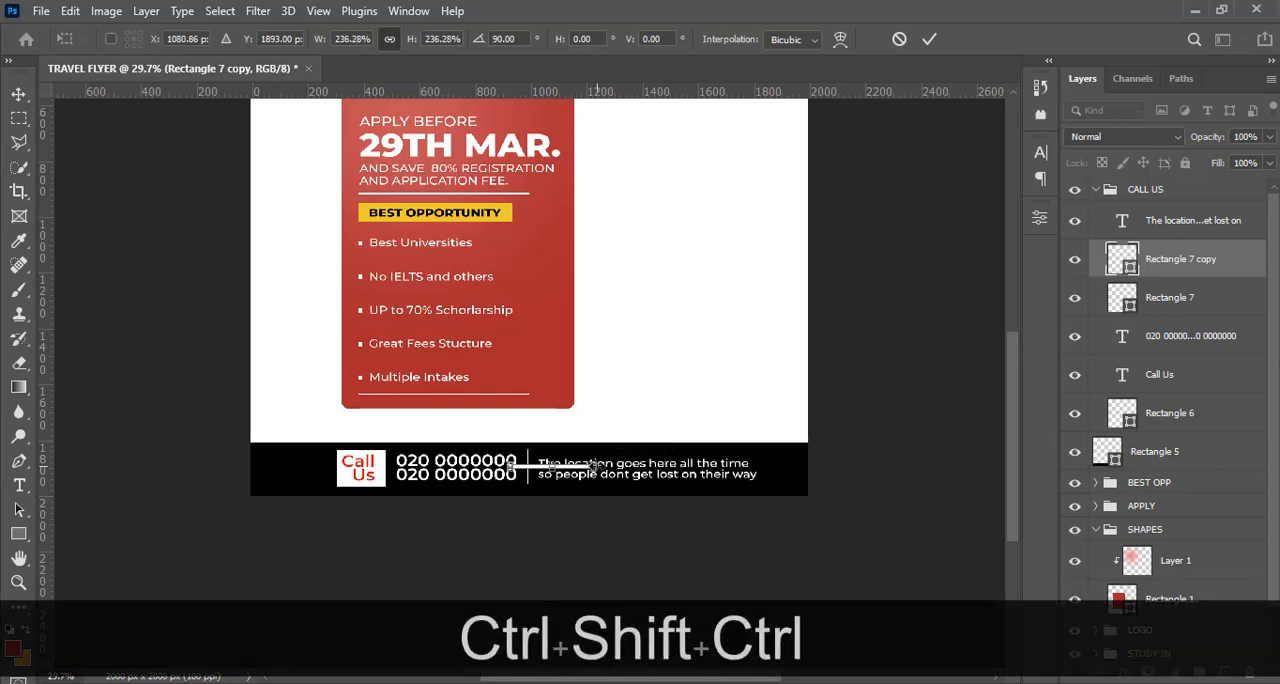
pyautogui.hotkey('ctrl', 'z')
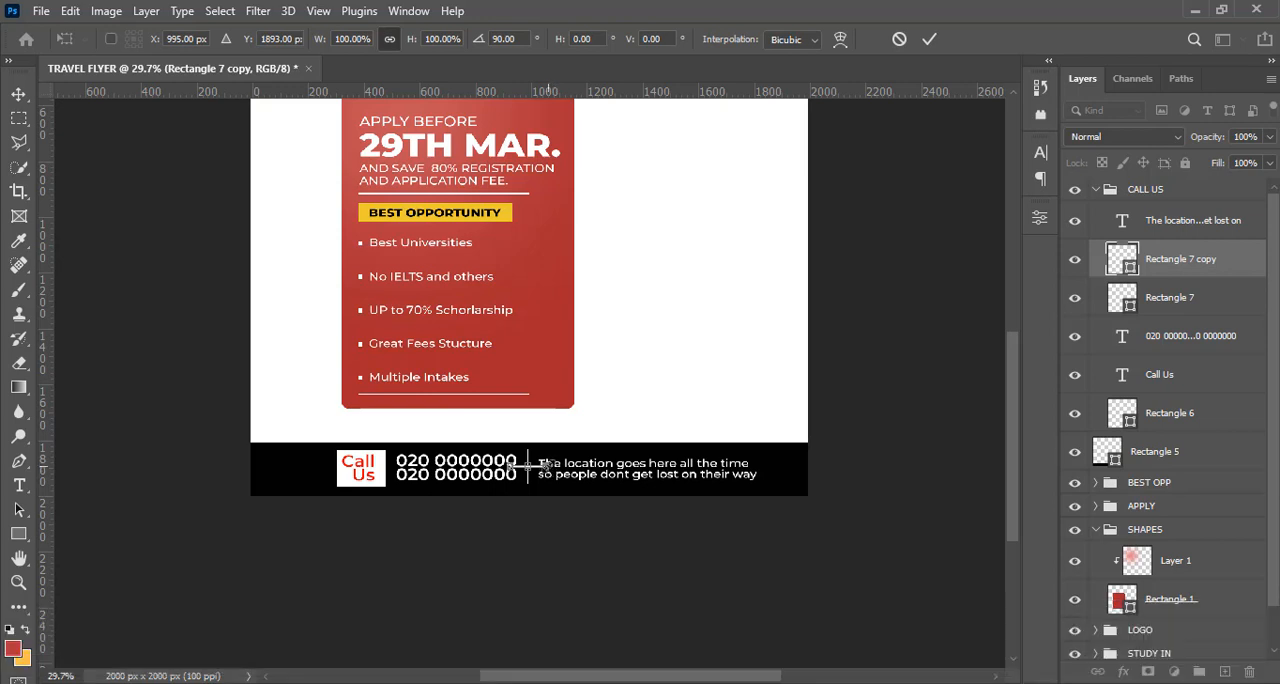
pyautogui.moveTo(541, 464); pyautogui.dragTo(578, 466)
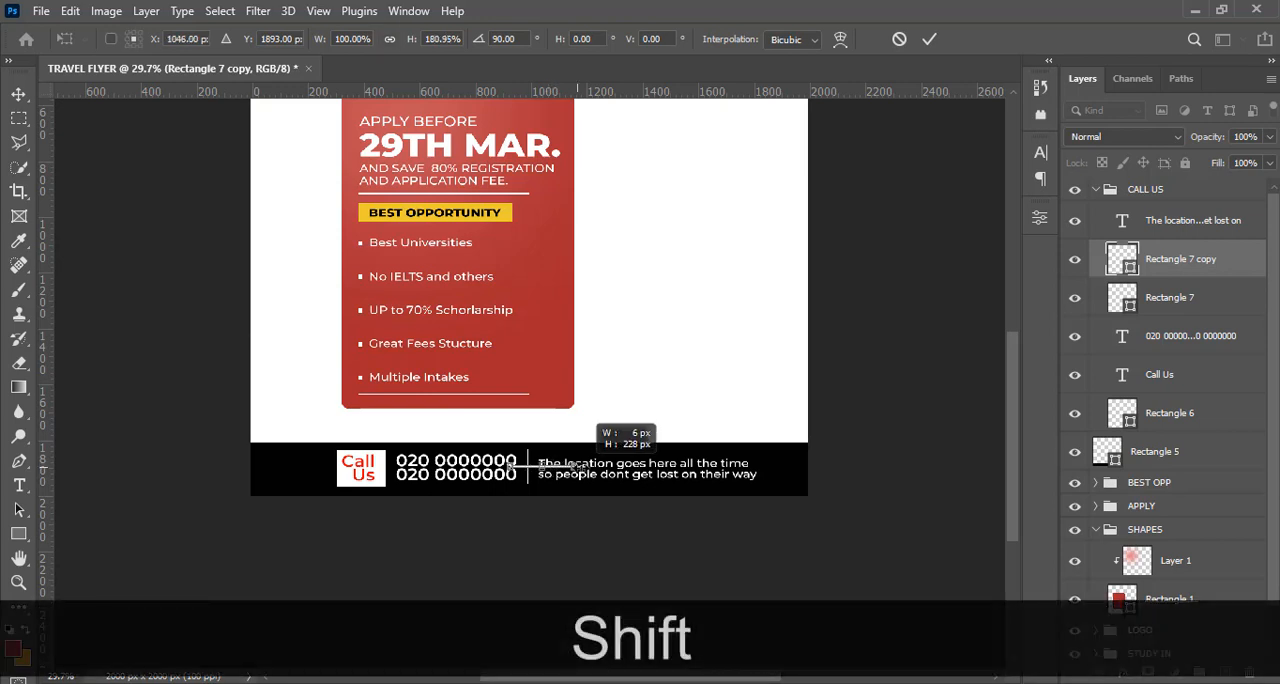
pyautogui.hotkey('shift', 'Return')
pyautogui.press('v')
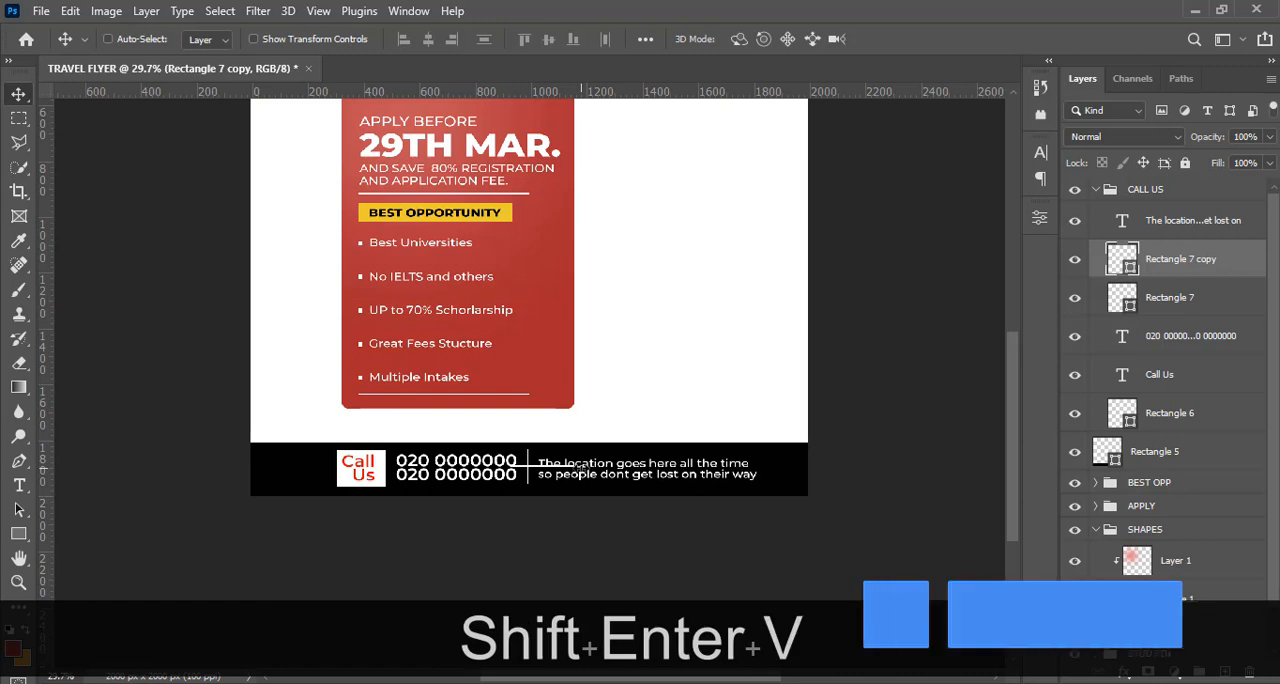
# Move the horizontal divider copy to just above the right end of the location text in the black bar
pyautogui.moveTo(578, 468); pyautogui.dragTo(724, 466)
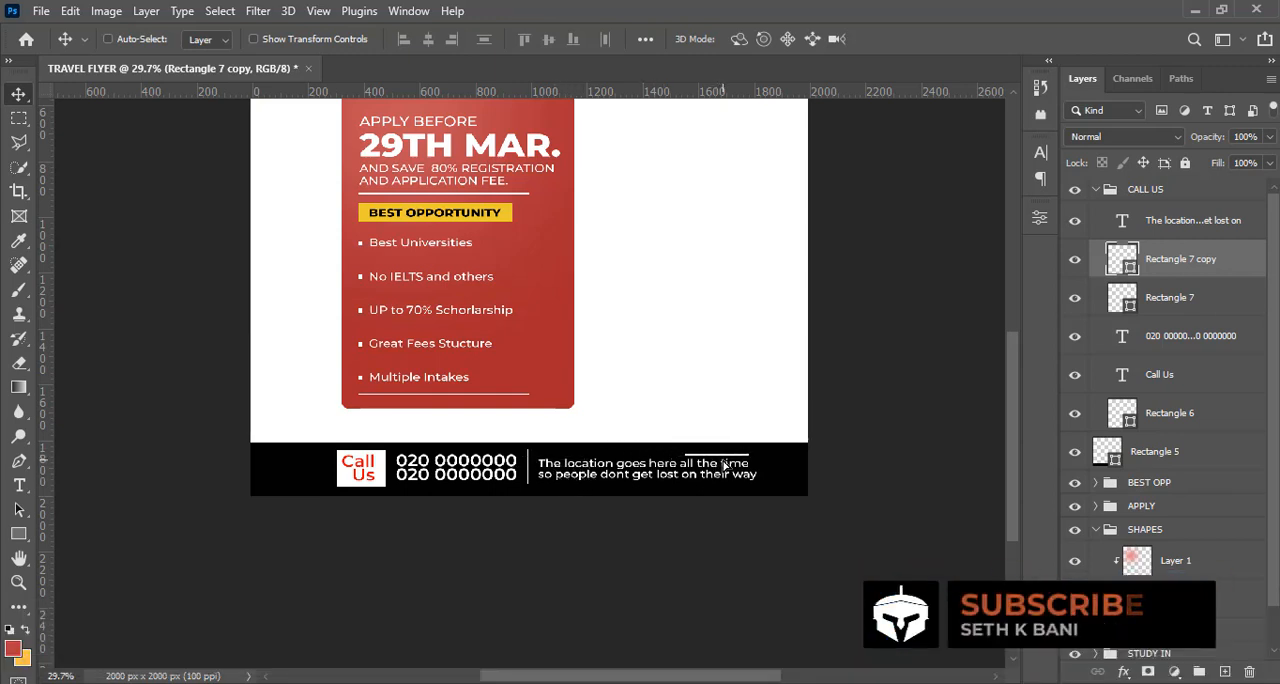
pyautogui.press('Up')
pyautogui.press('Up')
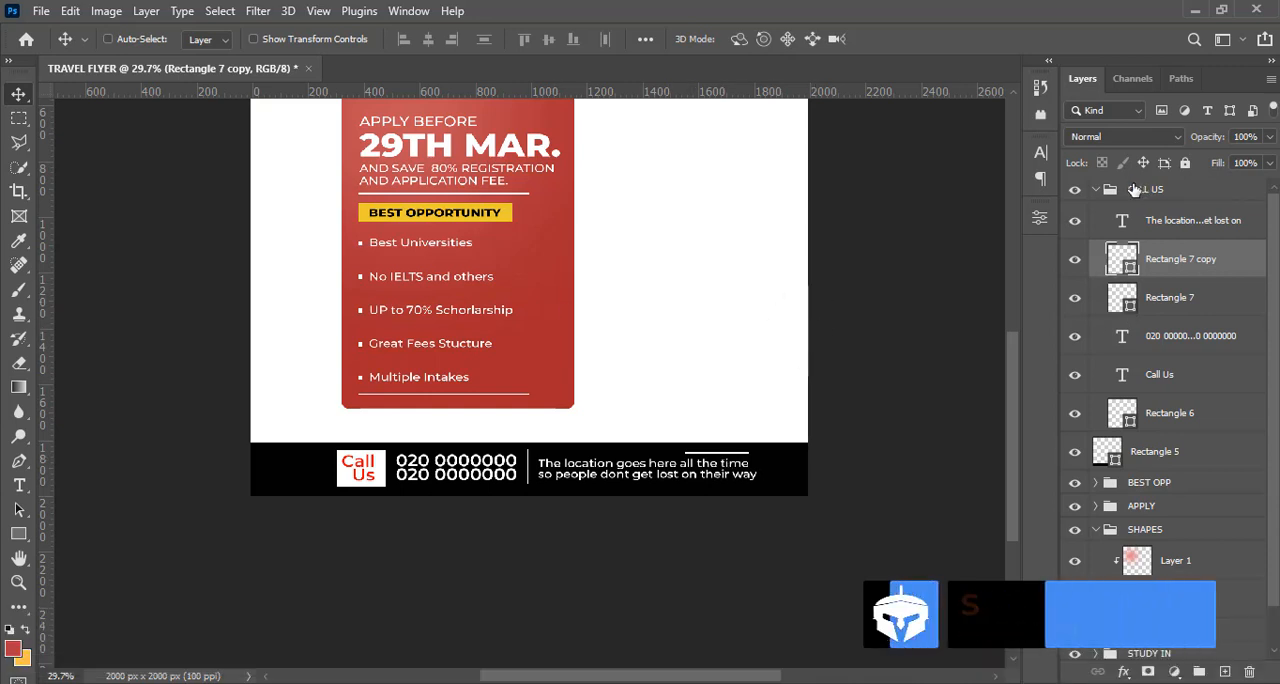
# Move the CALL US group 60 px left so it is centred on the flyer's middle vertical guide
pyautogui.click(1133, 191)
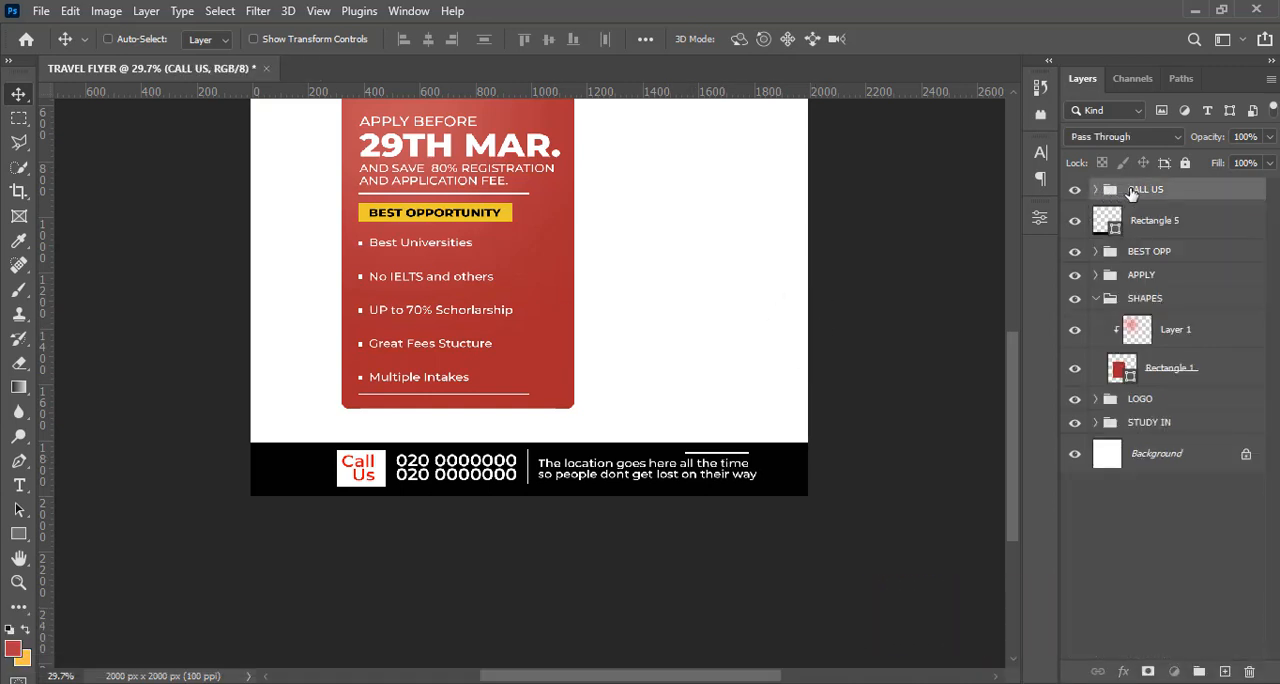
pyautogui.hotkey('ctrl', 't')
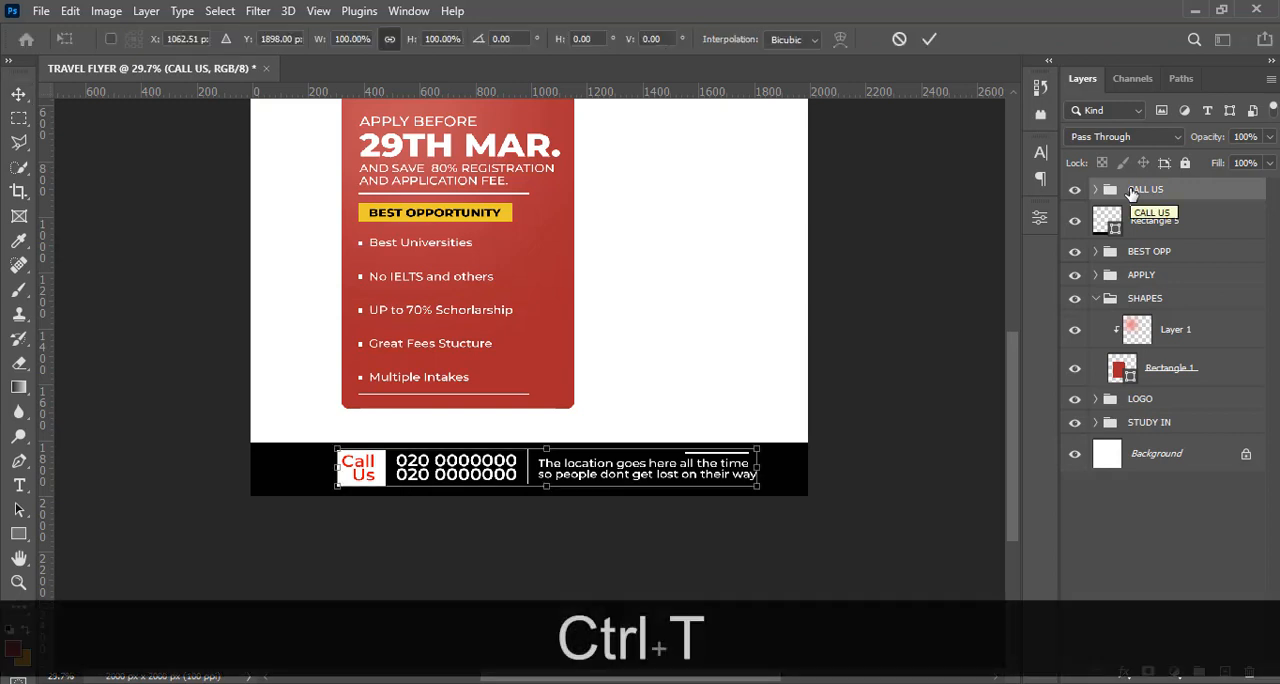
pyautogui.hotkey('ctrl', 'h')
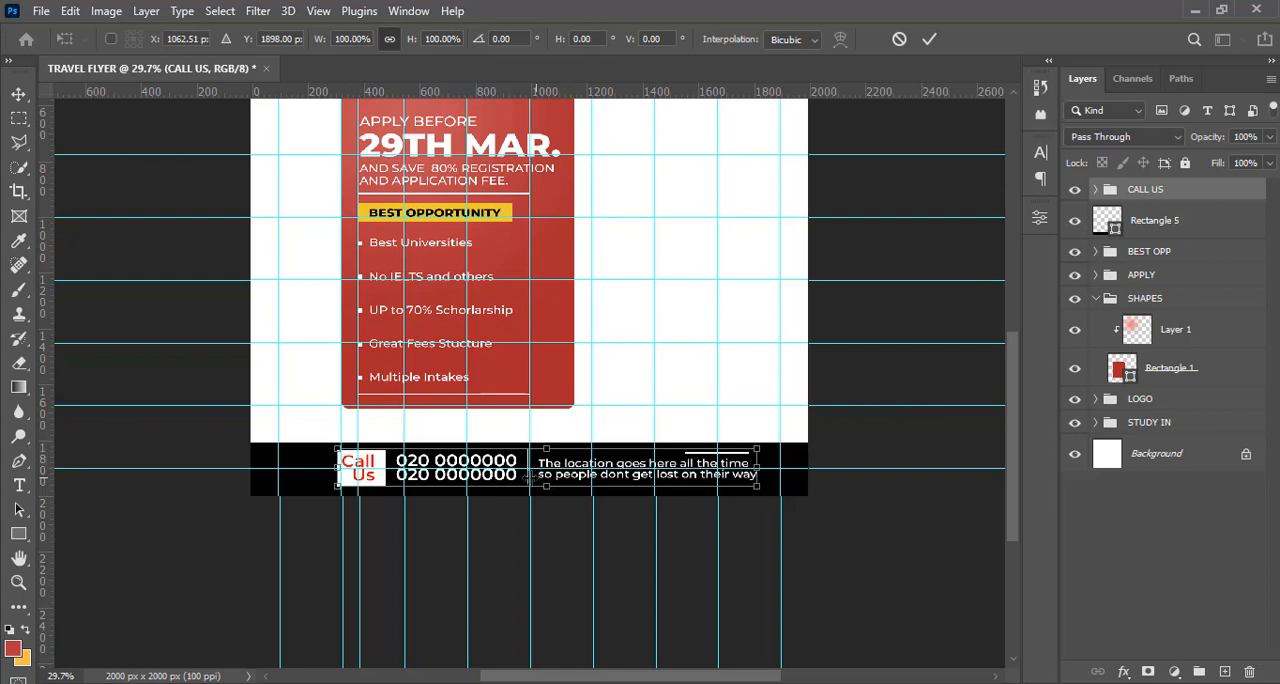
pyautogui.hotkey('shift', 'Left')
pyautogui.hotkey('shift', 'Left')
pyautogui.hotkey('shift', 'Left')
pyautogui.hotkey('shift', 'Left')
pyautogui.hotkey('shift', 'Left')
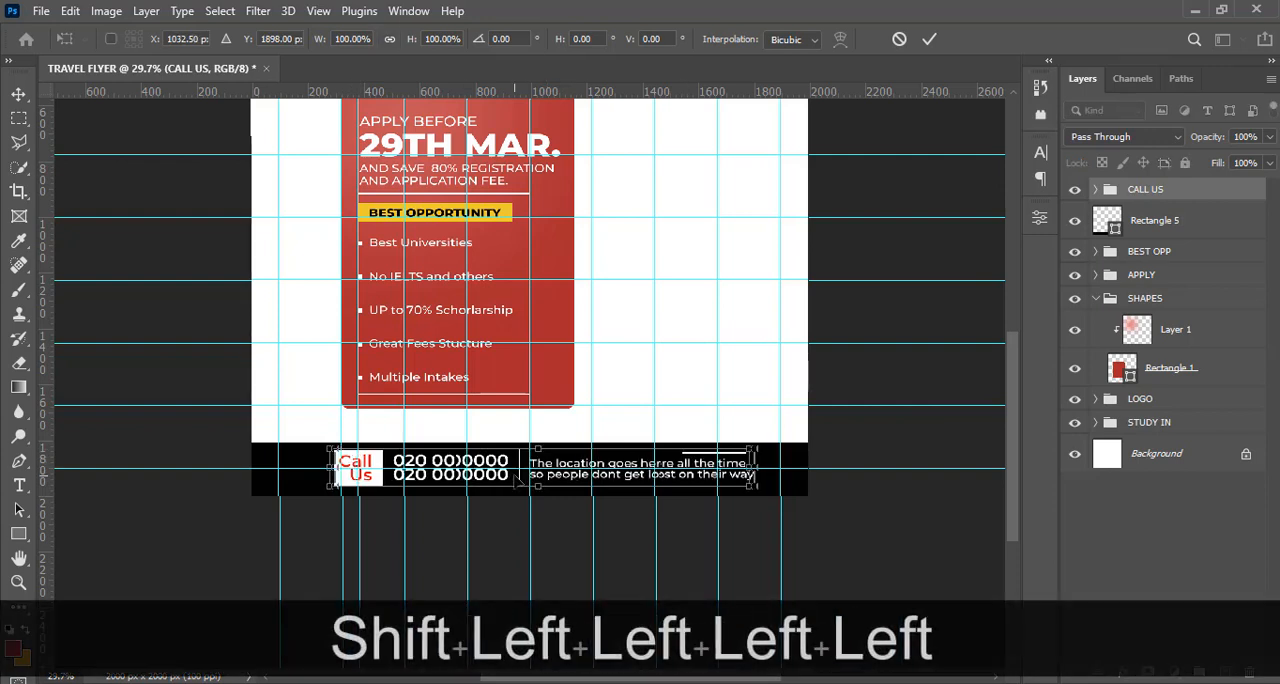
pyautogui.hotkey('shift', 'Left')
pyautogui.hotkey('shift', 'Left')
pyautogui.hotkey('shift', 'Left')
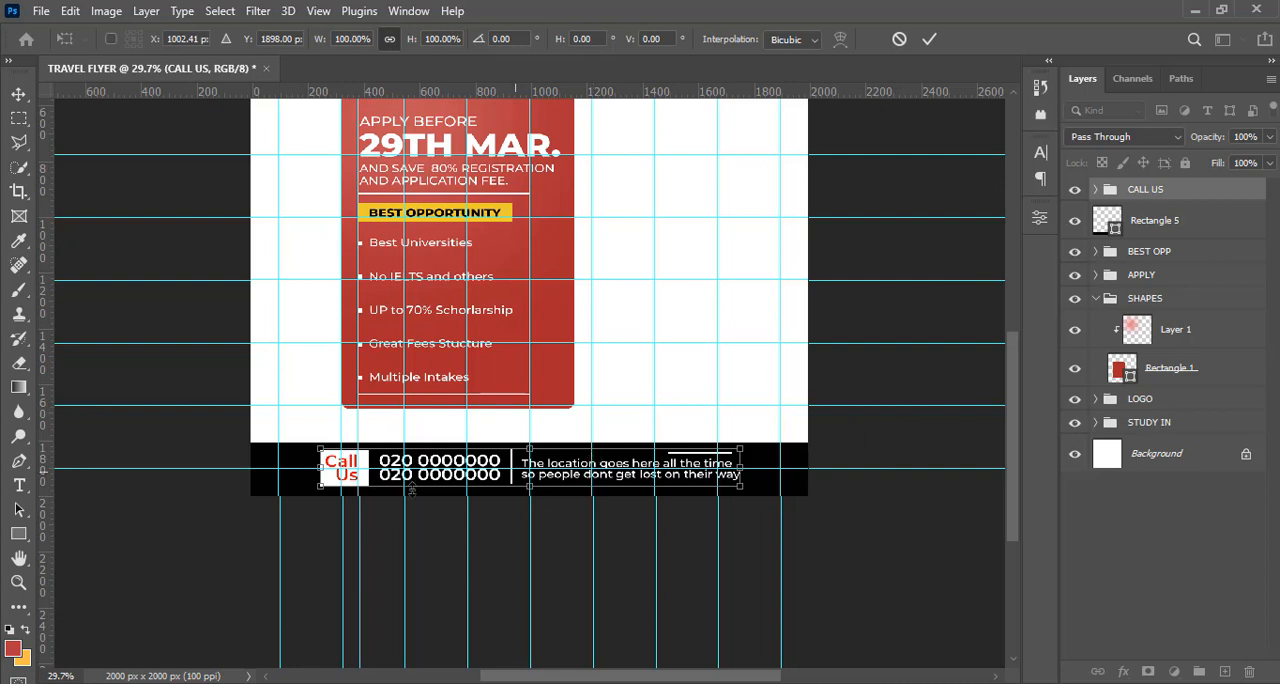
pyautogui.press('Return')
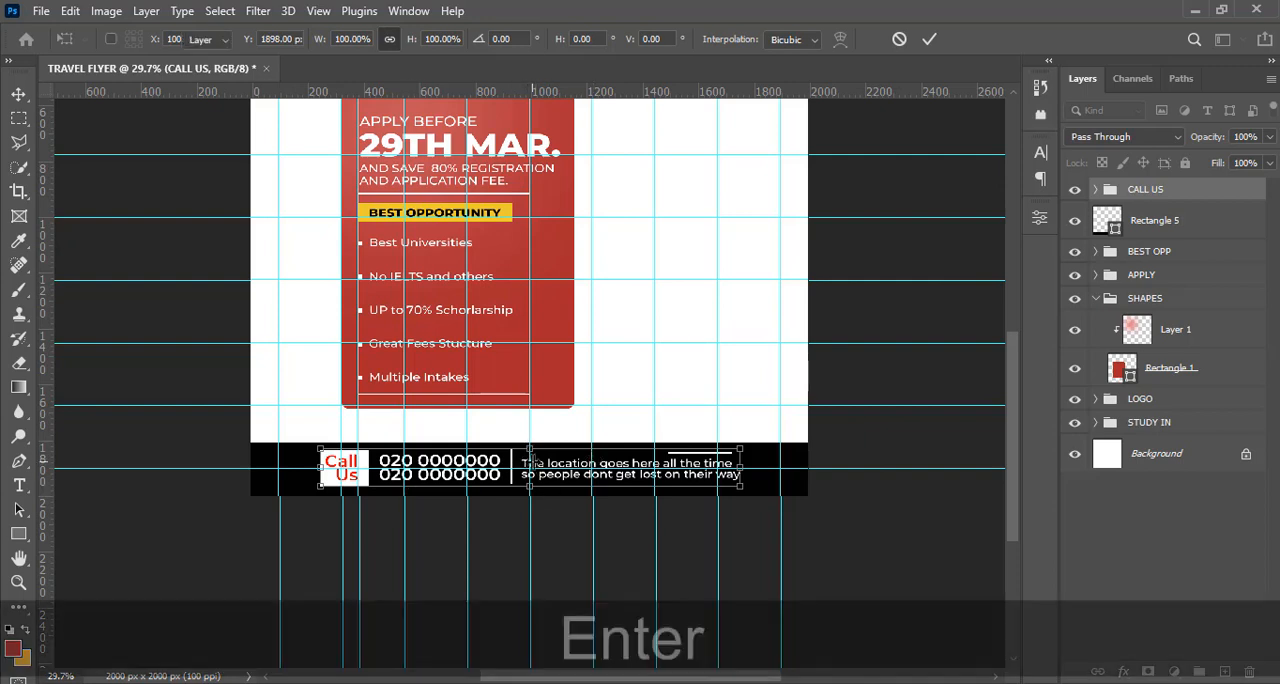
# Fit the whole flyer in view, hide the guides and collapse the SHAPES group
pyautogui.press('ctrl')
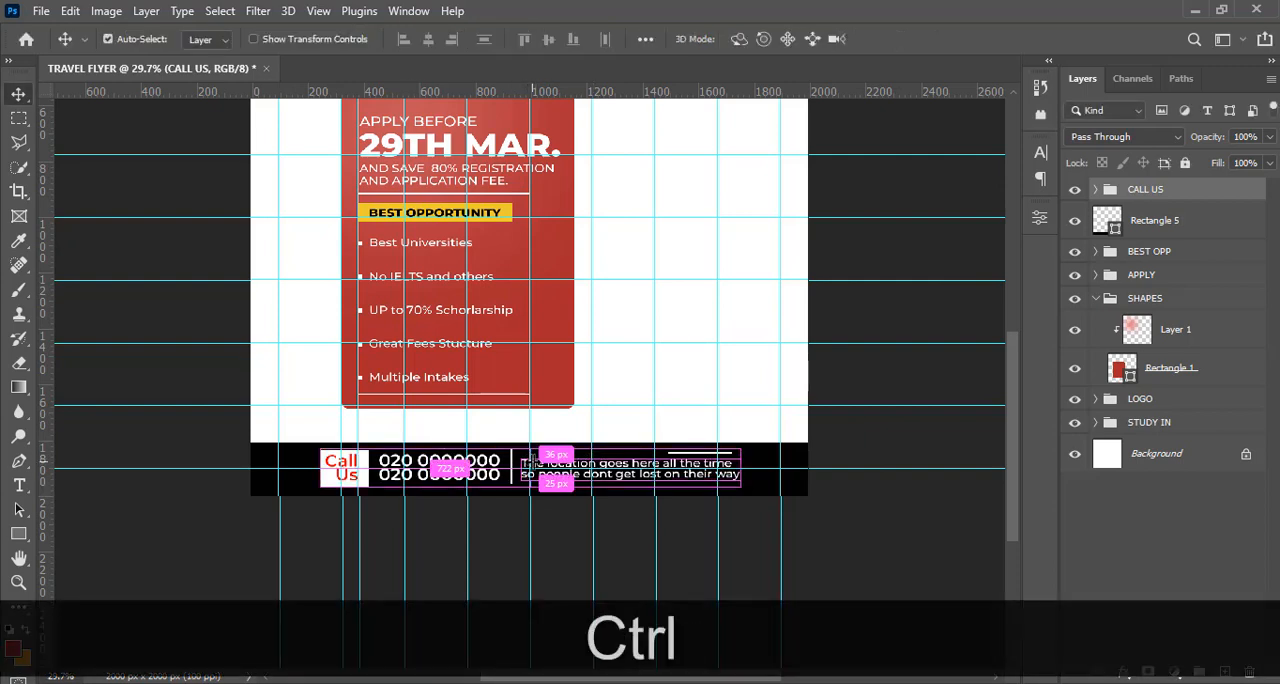
pyautogui.hotkey('ctrl', '-')
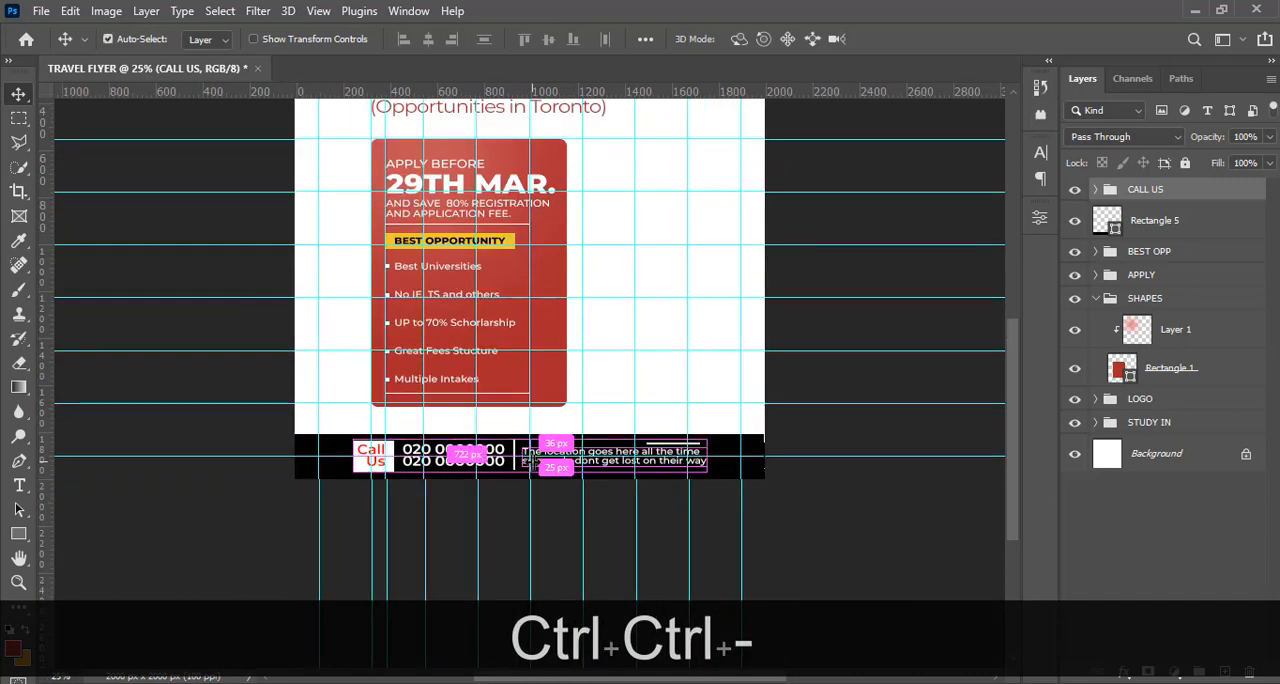
pyautogui.hotkey('ctrl', '0')
pyautogui.hotkey('ctrl', '-')
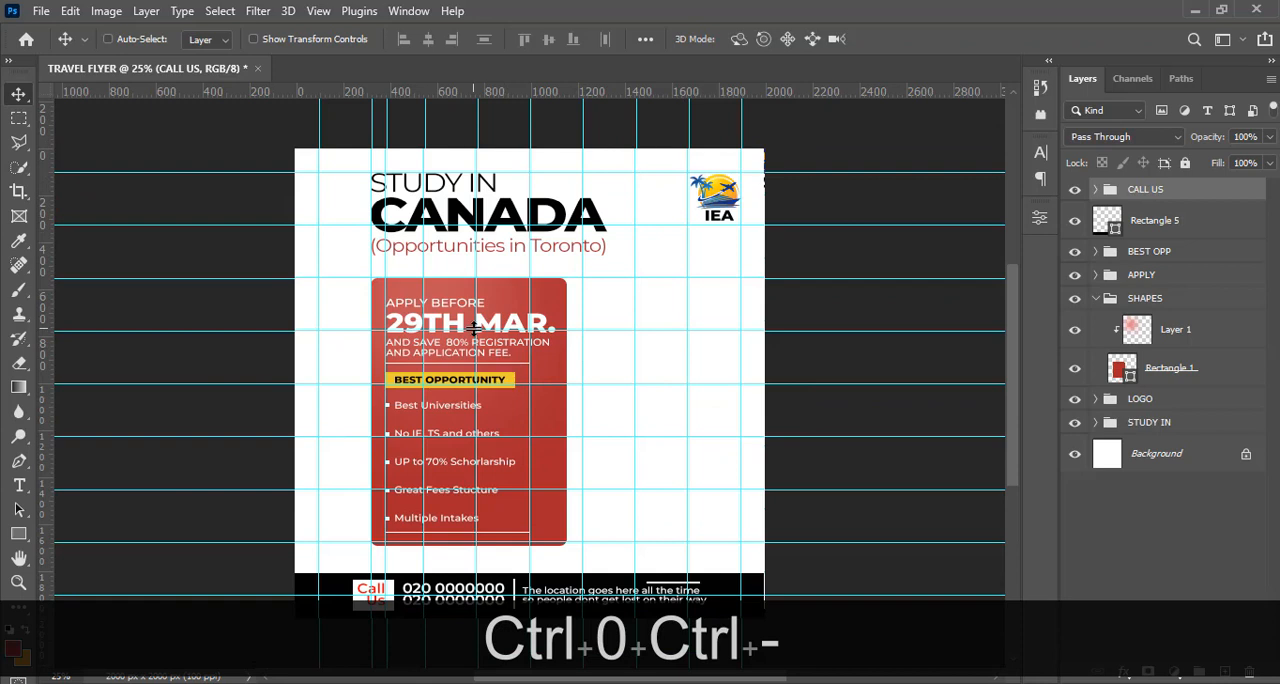
pyautogui.hotkey('ctrl', 'h')
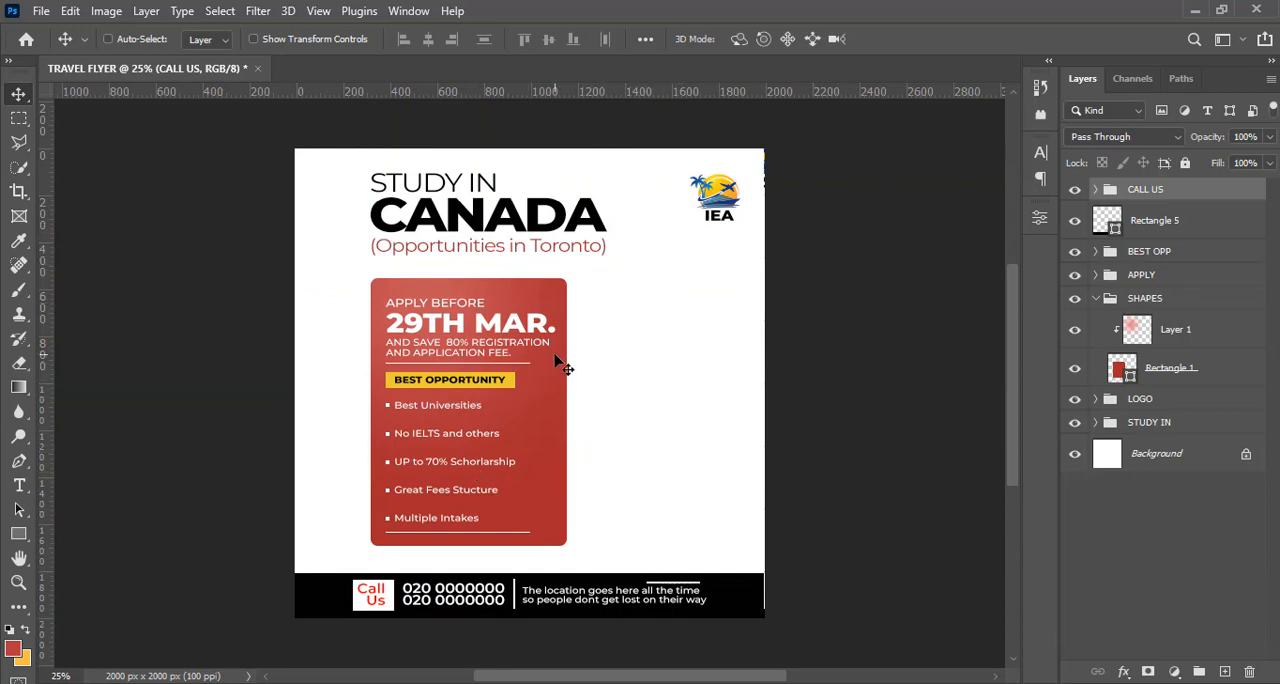
pyautogui.click(1097, 299)
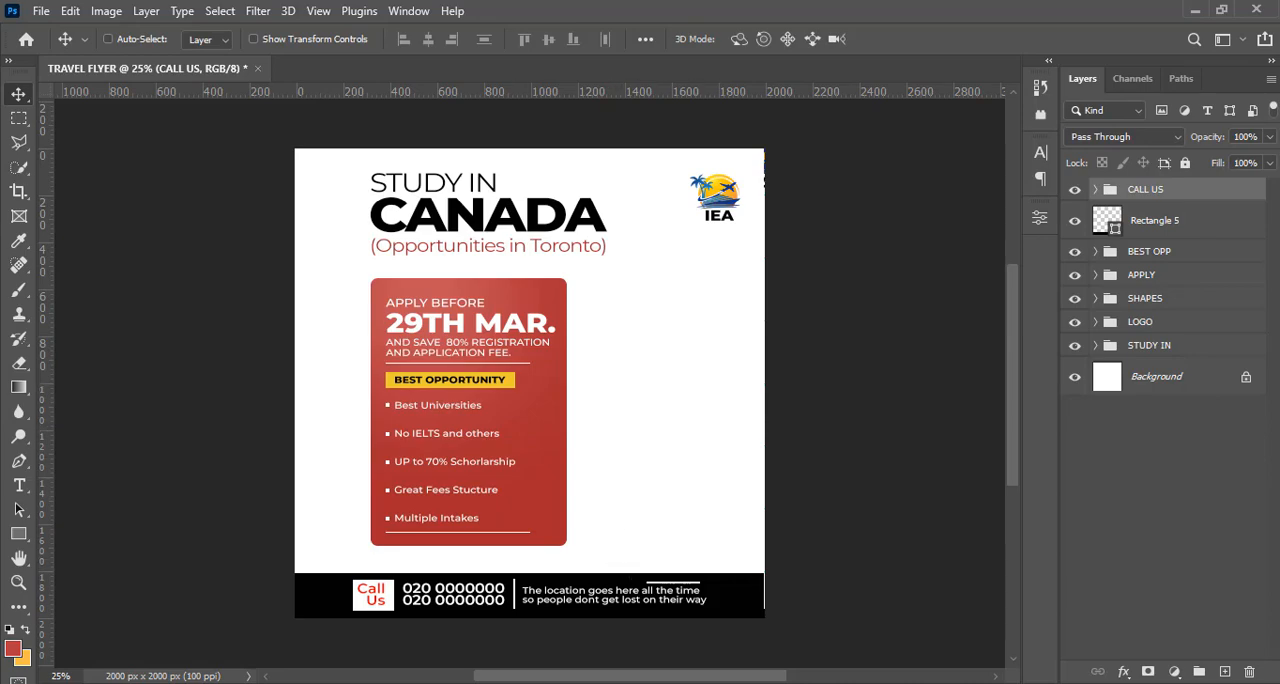
# Place the airplane image 5.png above the CANADA headline, extending slightly past the flyer's top edge
pyautogui.hotkey('alt', 'Tab')
pyautogui.click(620, 246)
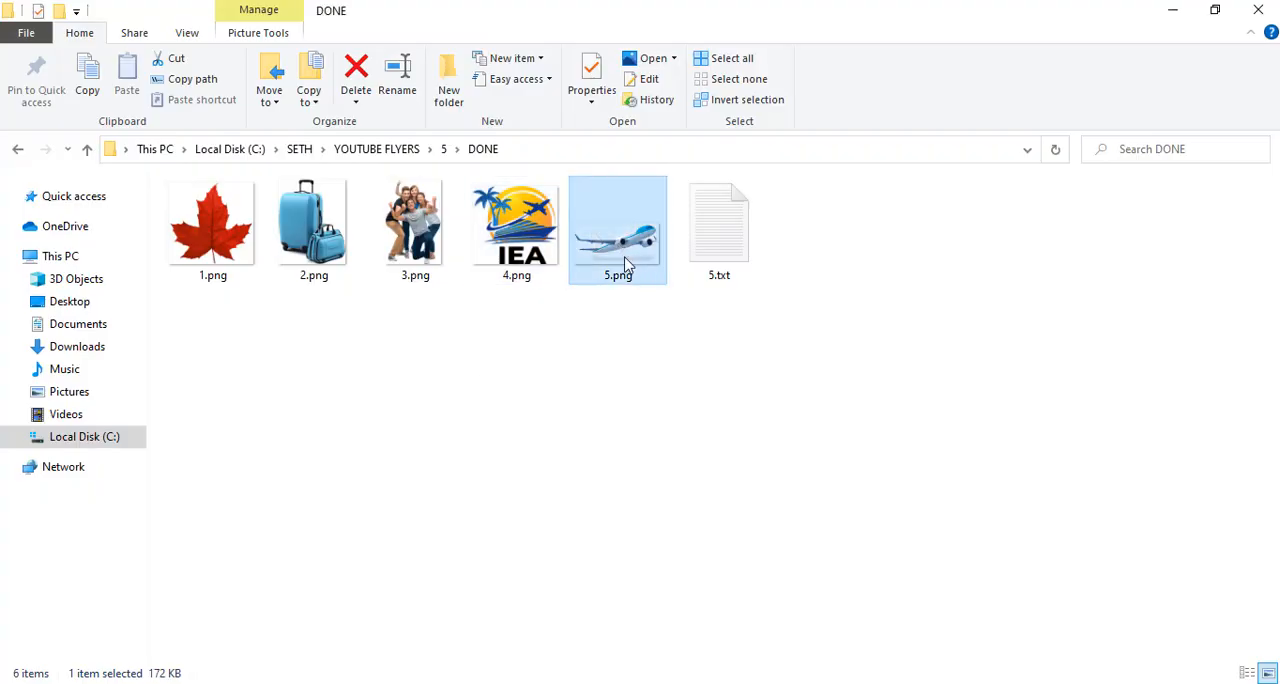
pyautogui.moveTo(655, 399); pyautogui.dragTo(638, 153)
pyautogui.moveTo(620, 197); pyautogui.dragTo(648, 175)
pyautogui.press('Return')
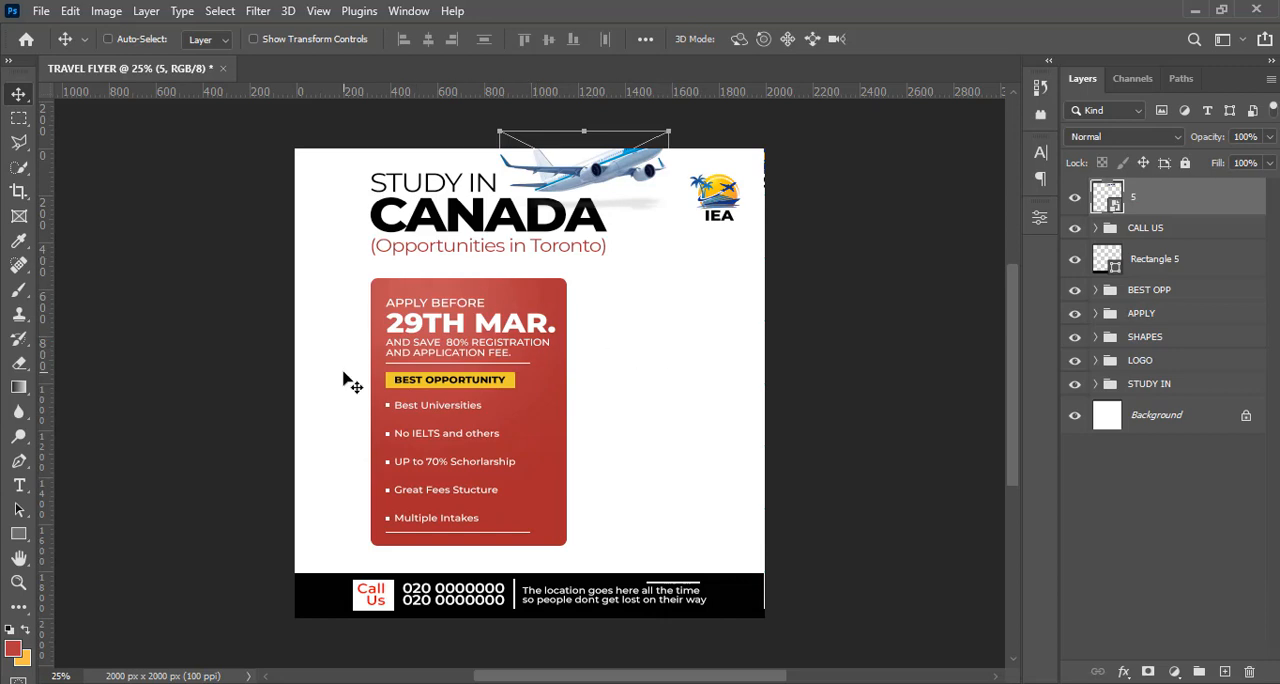
# Place the luggage image 2.png directly above the Background layer and enlarge it to about 303%
pyautogui.click(1192, 418)
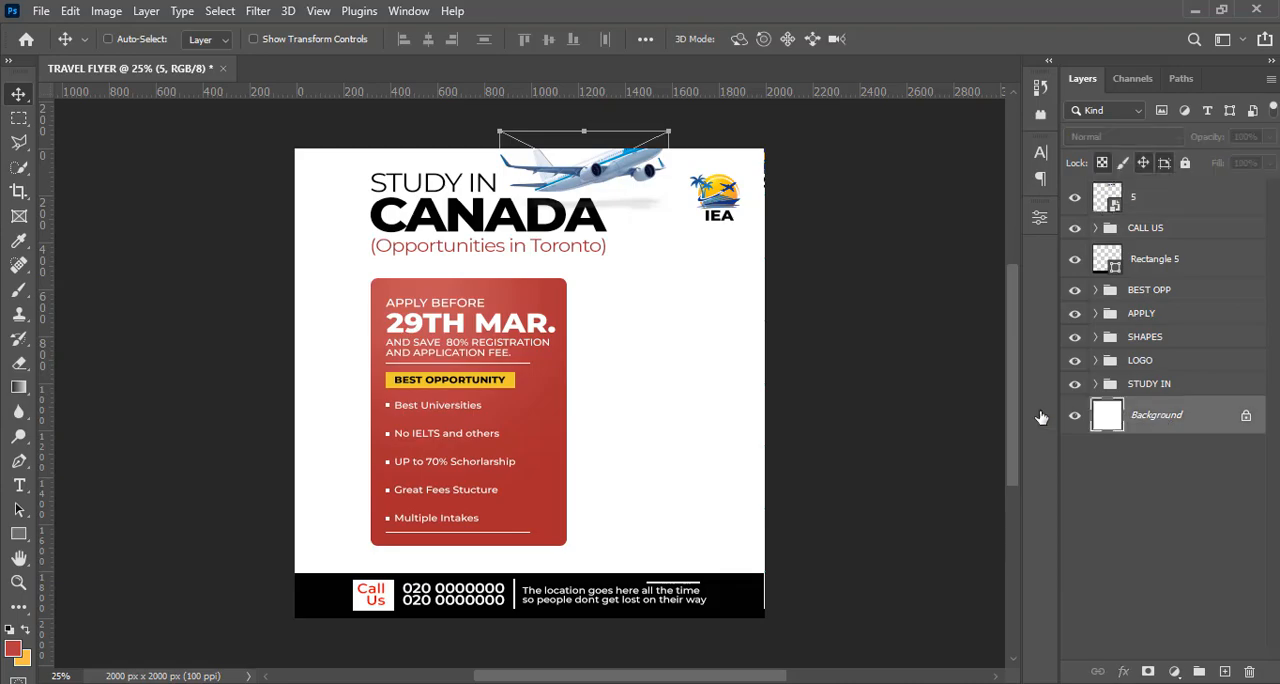
pyautogui.hotkey('alt', 'Tab')
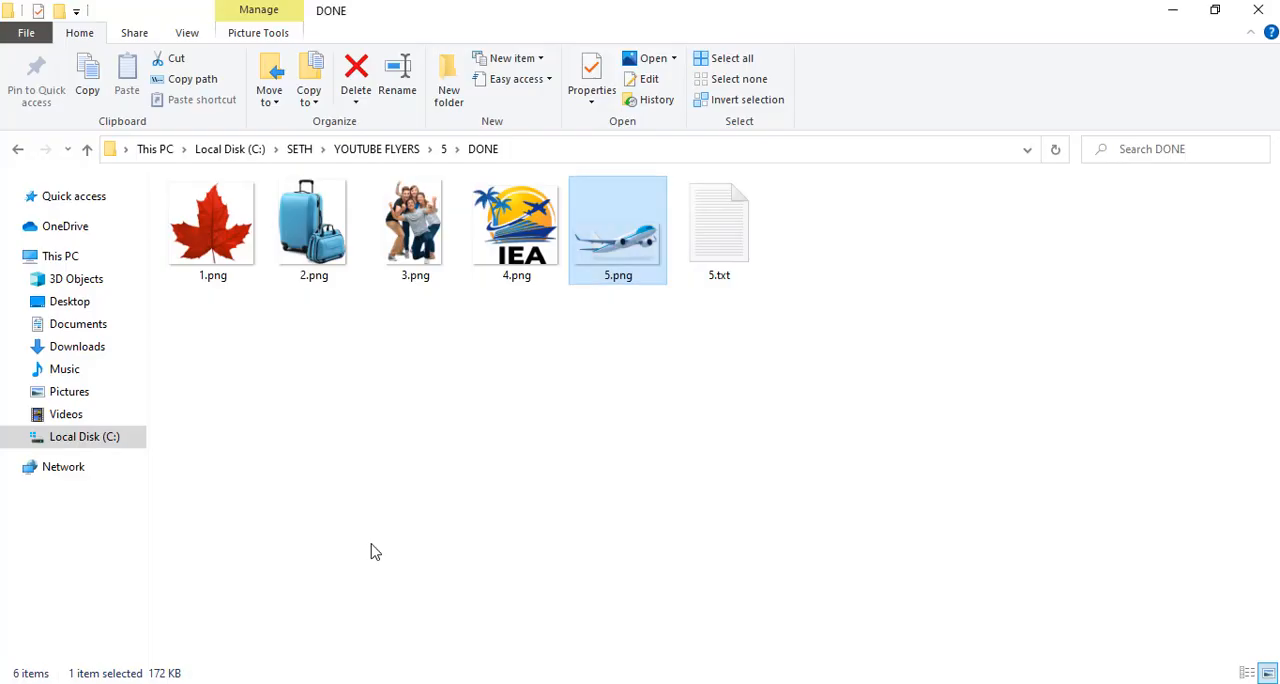
pyautogui.click(308, 255)
pyautogui.moveTo(320, 262); pyautogui.dragTo(470, 464)
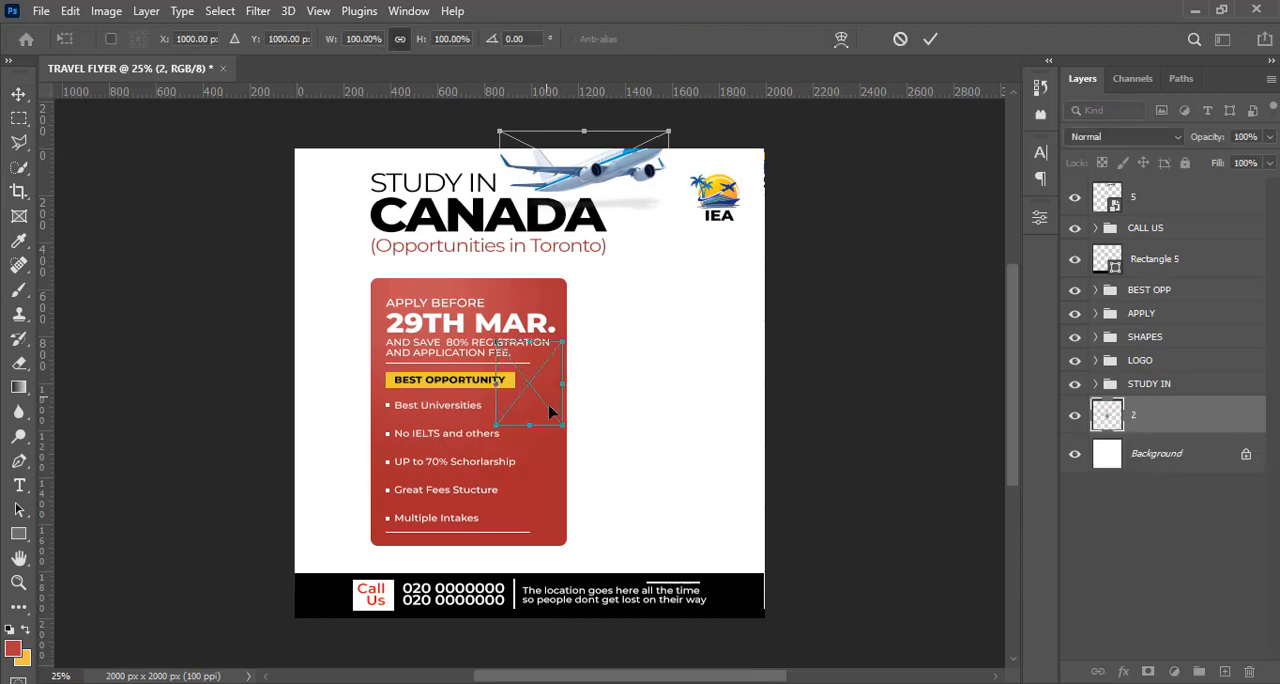
pyautogui.moveTo(562, 427); pyautogui.dragTo(707, 547)
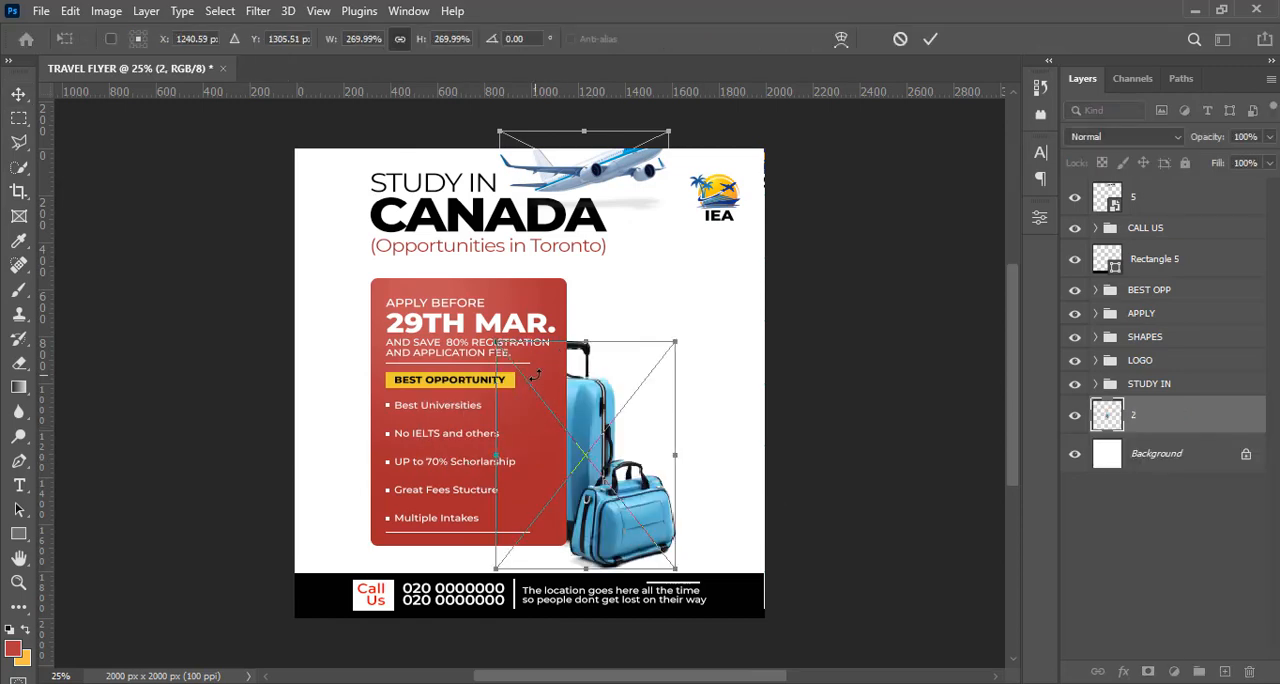
pyautogui.moveTo(497, 340); pyautogui.dragTo(474, 314)
pyautogui.moveTo(627, 432); pyautogui.dragTo(755, 368)
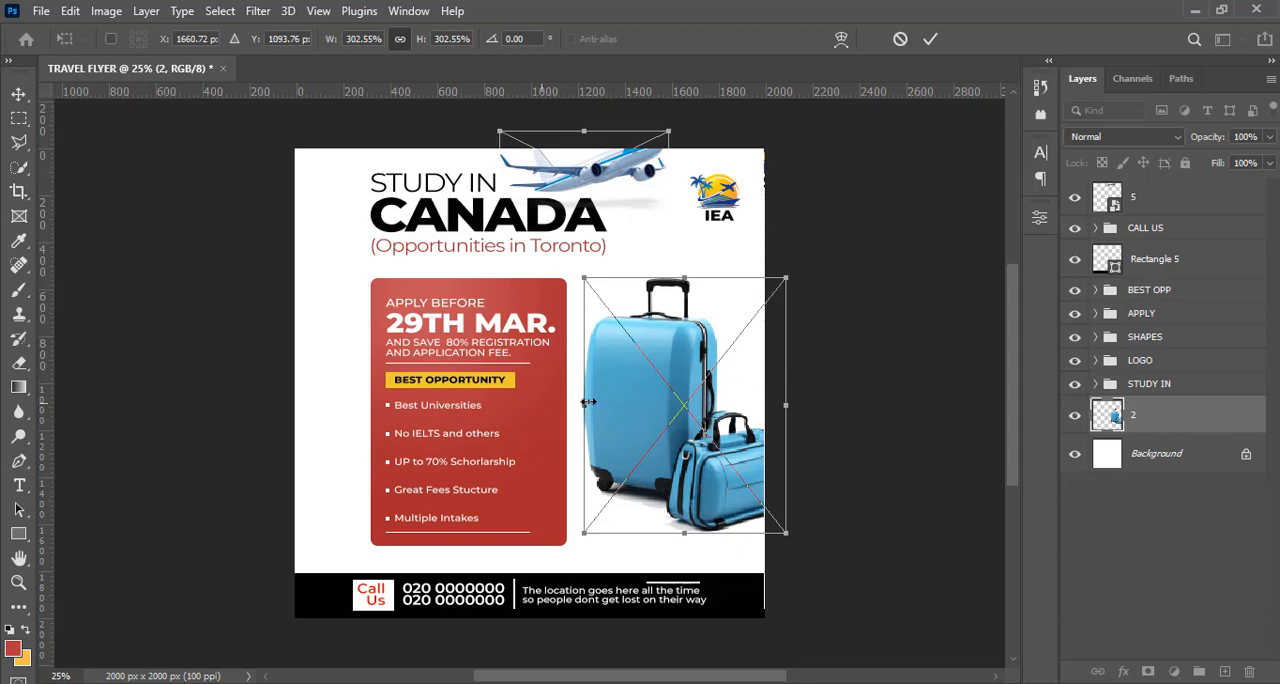
# Move the luggage to the flyer's left edge, partly cut off by the canvas and tucked behind the red panel
pyautogui.moveTo(679, 408); pyautogui.dragTo(287, 454)
pyautogui.press('Return')
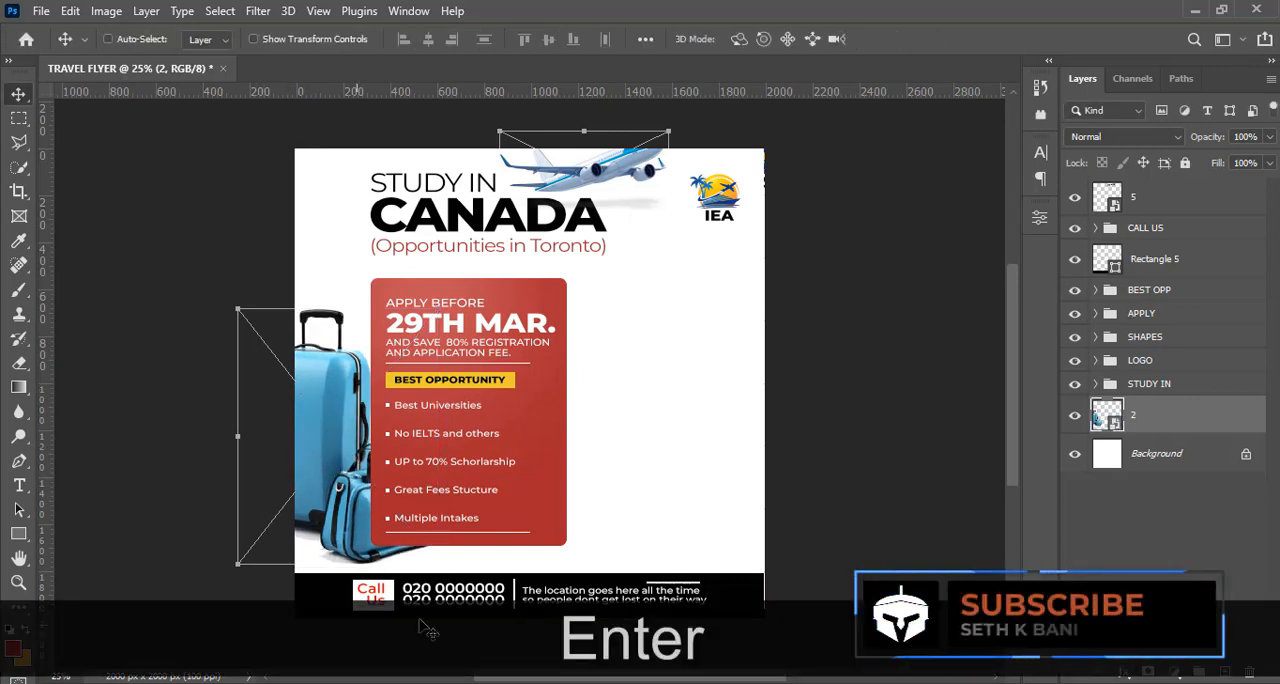
pyautogui.moveTo(354, 503)
pyautogui.mouseDown()
pyautogui.moveTo(354, 475)
pyautogui.moveTo(353, 493)
pyautogui.mouseUp()
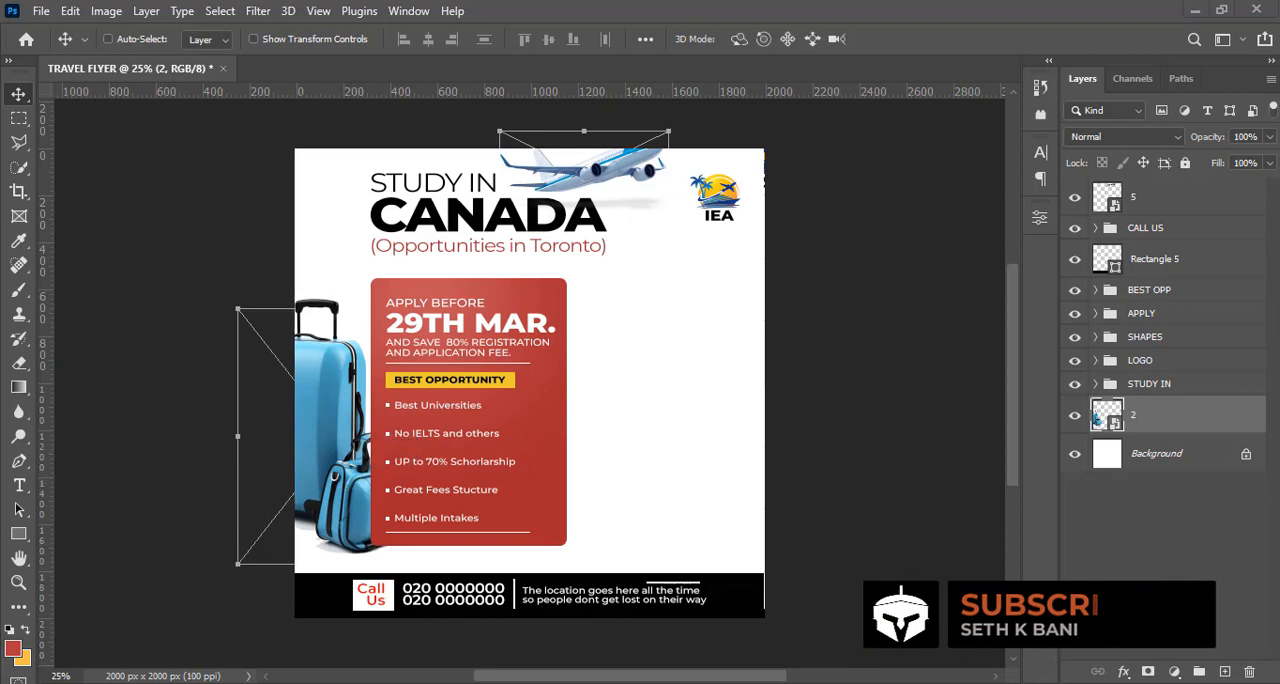
# Place the photo of the cheering friends, 3.png, in the empty area right of the red panel and check it against the guides
pyautogui.hotkey('alt', 'Tab')
pyautogui.click(421, 235)
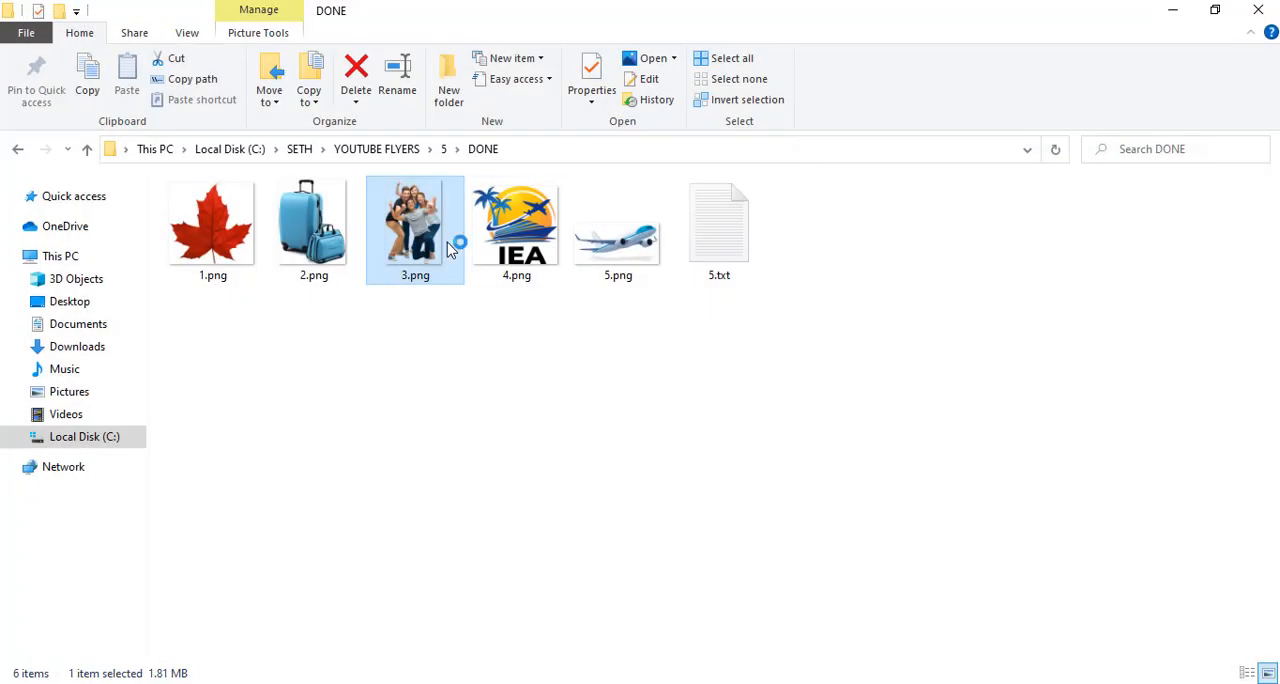
pyautogui.moveTo(448, 248); pyautogui.dragTo(798, 488)
pyautogui.moveTo(646, 457); pyautogui.dragTo(725, 408)
pyautogui.press('Return')
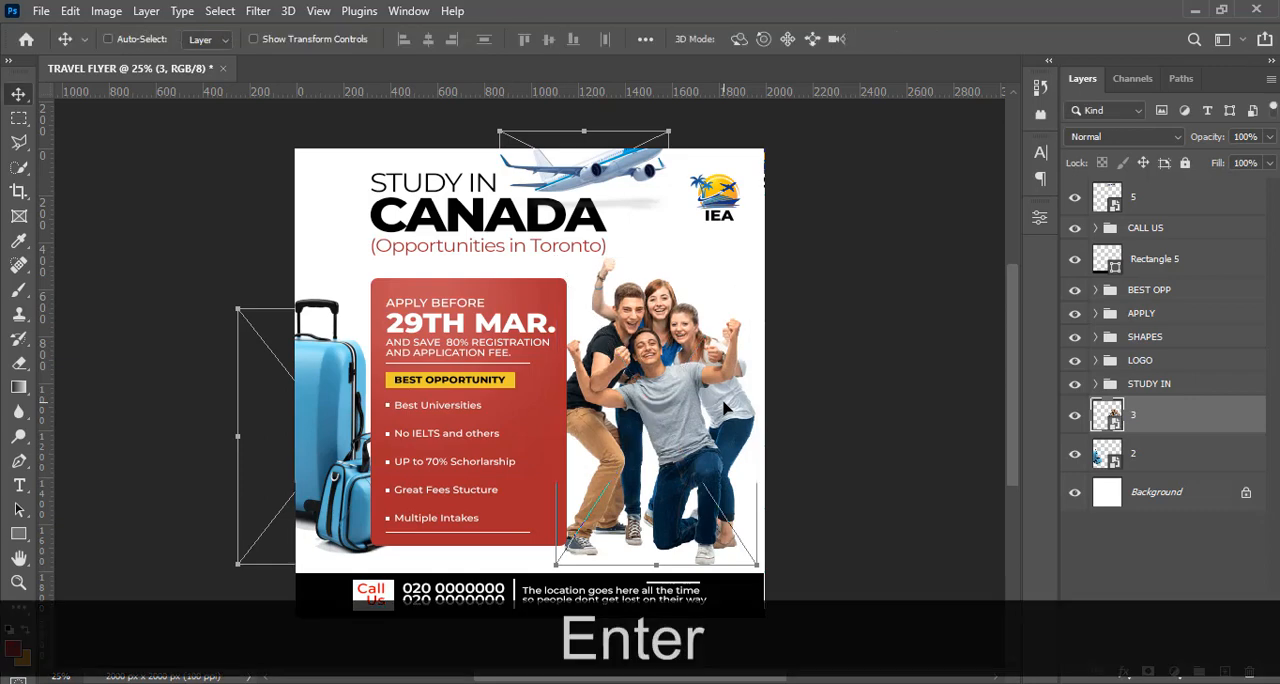
pyautogui.hotkey('ctrl', 'h')
pyautogui.hotkey('ctrl', 'h')
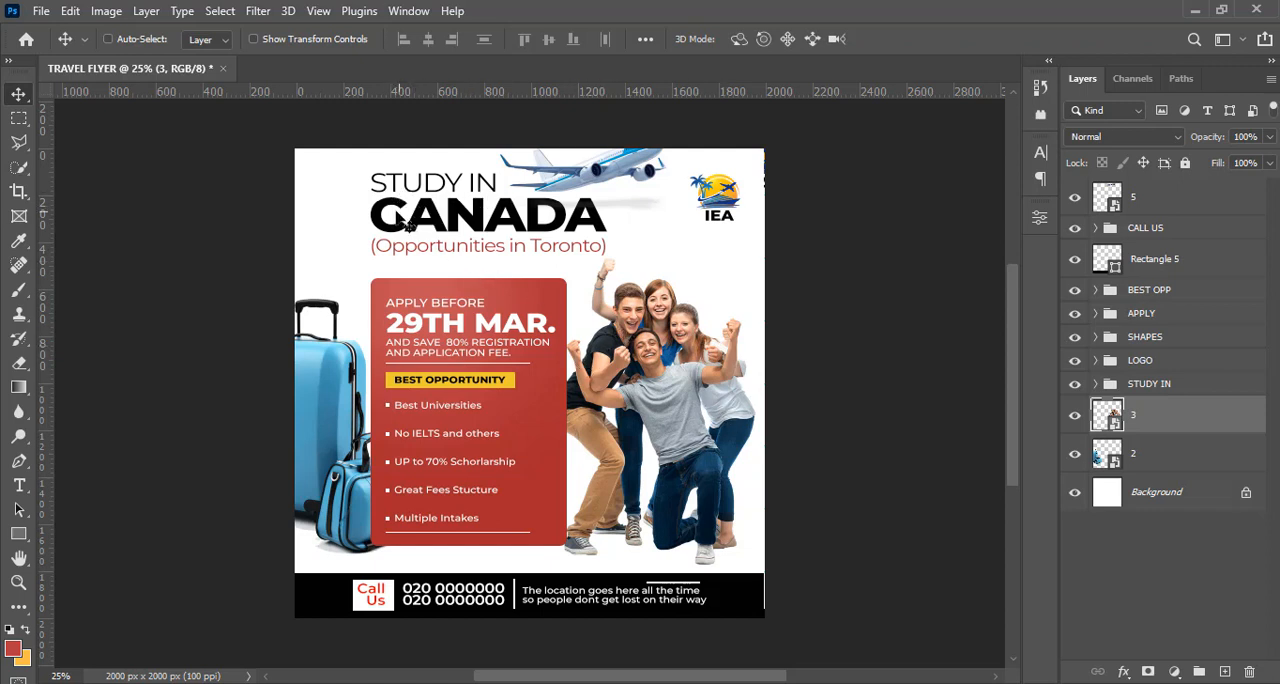
# Place the maple leaf image 1.png directly above the Background layer and position it behind the friends
pyautogui.hotkey('alt', 'Tab')
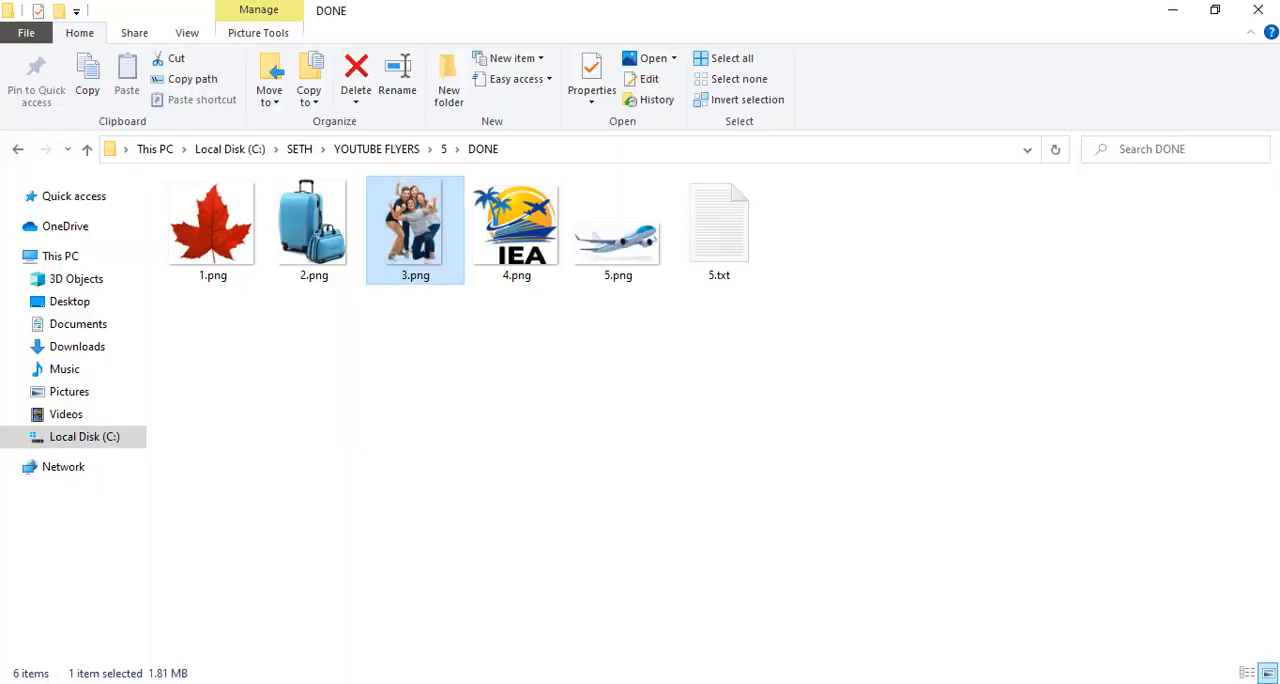
pyautogui.click(216, 236)
pyautogui.moveTo(218, 243); pyautogui.dragTo(720, 677)
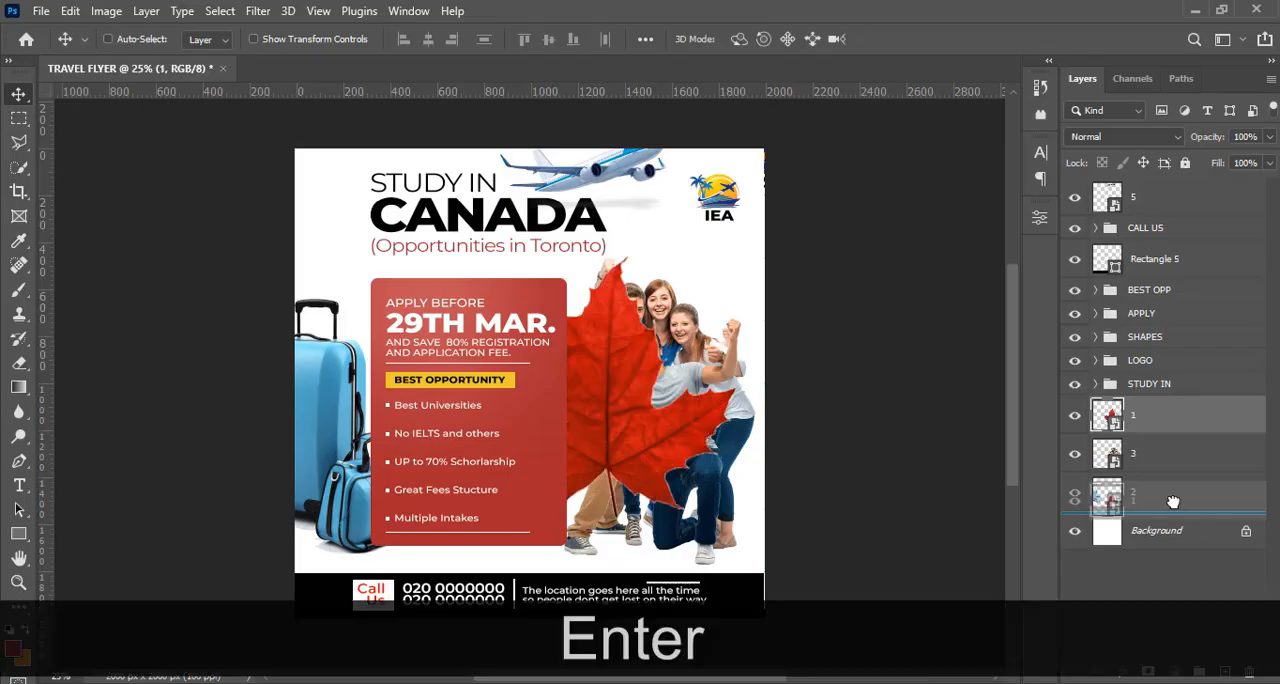
pyautogui.moveTo(1173, 501); pyautogui.dragTo(1171, 506)
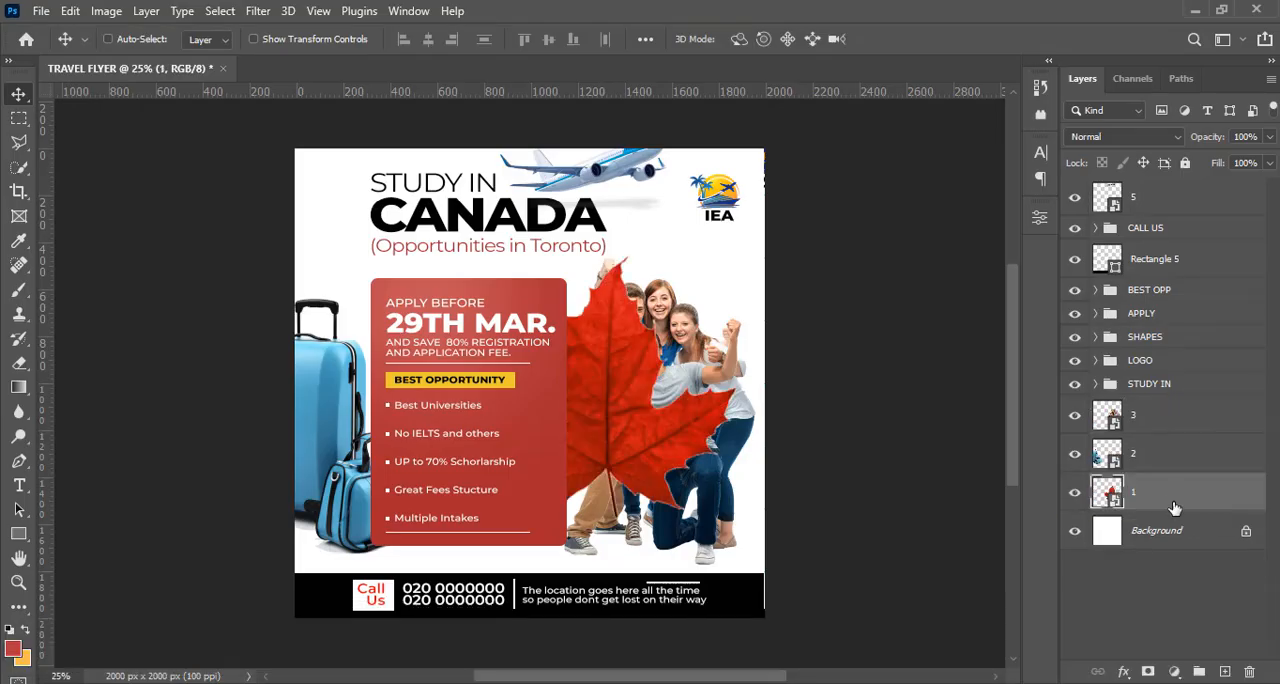
pyautogui.moveTo(636, 348); pyautogui.dragTo(640, 327)
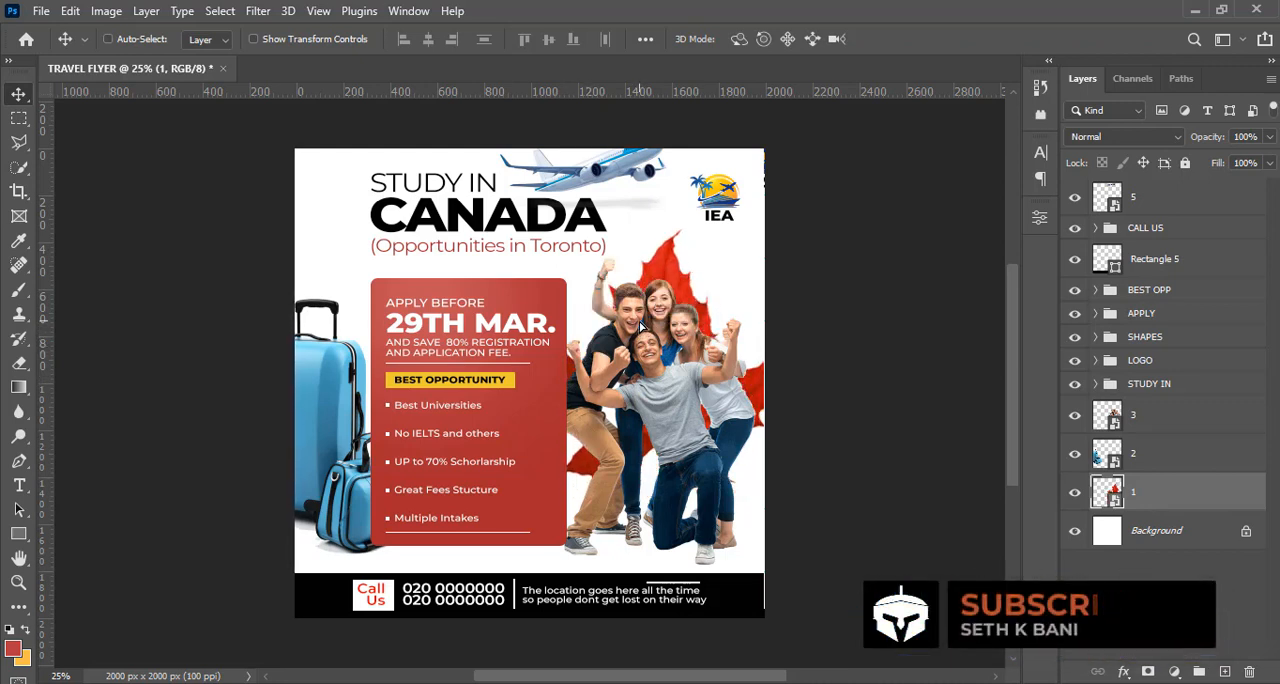
# Rotate the maple leaf clockwise by about 6° and enlarge it to about 112%
pyautogui.press('ctrl')
pyautogui.hotkey('ctrl', 't')
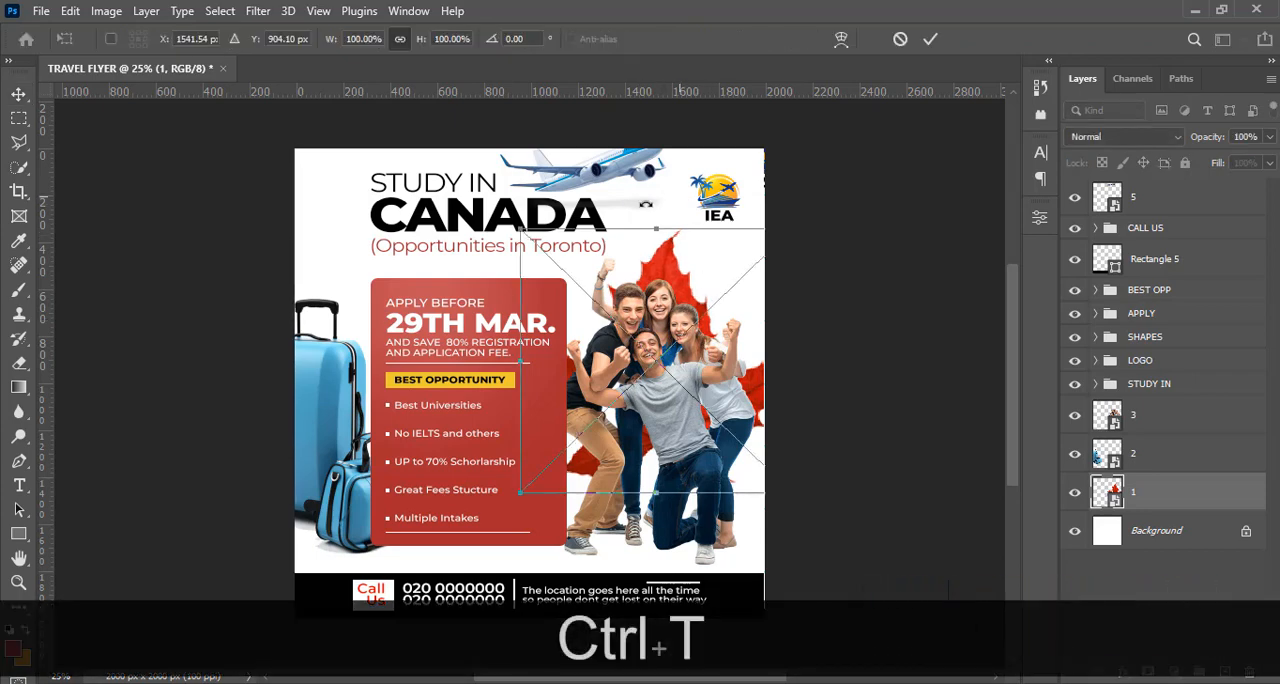
pyautogui.moveTo(604, 207); pyautogui.dragTo(621, 206)
pyautogui.press('Return')
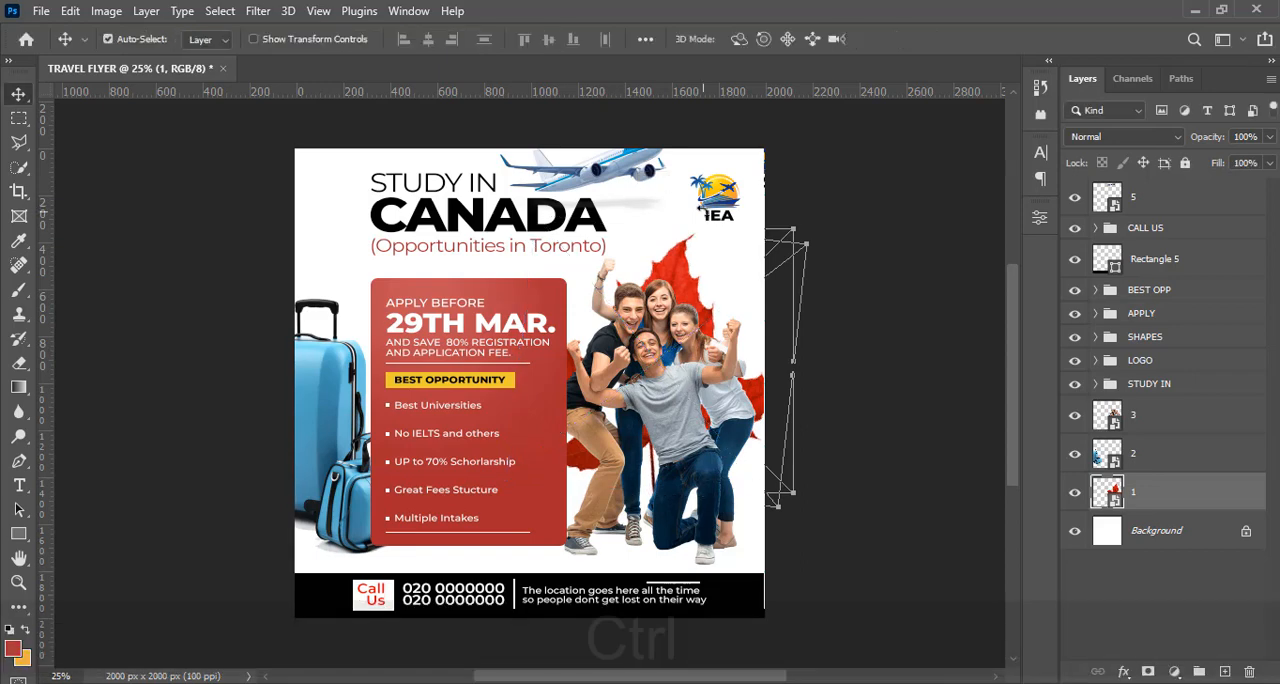
pyautogui.hotkey('ctrl', 't')
pyautogui.moveTo(774, 499); pyautogui.dragTo(812, 537)
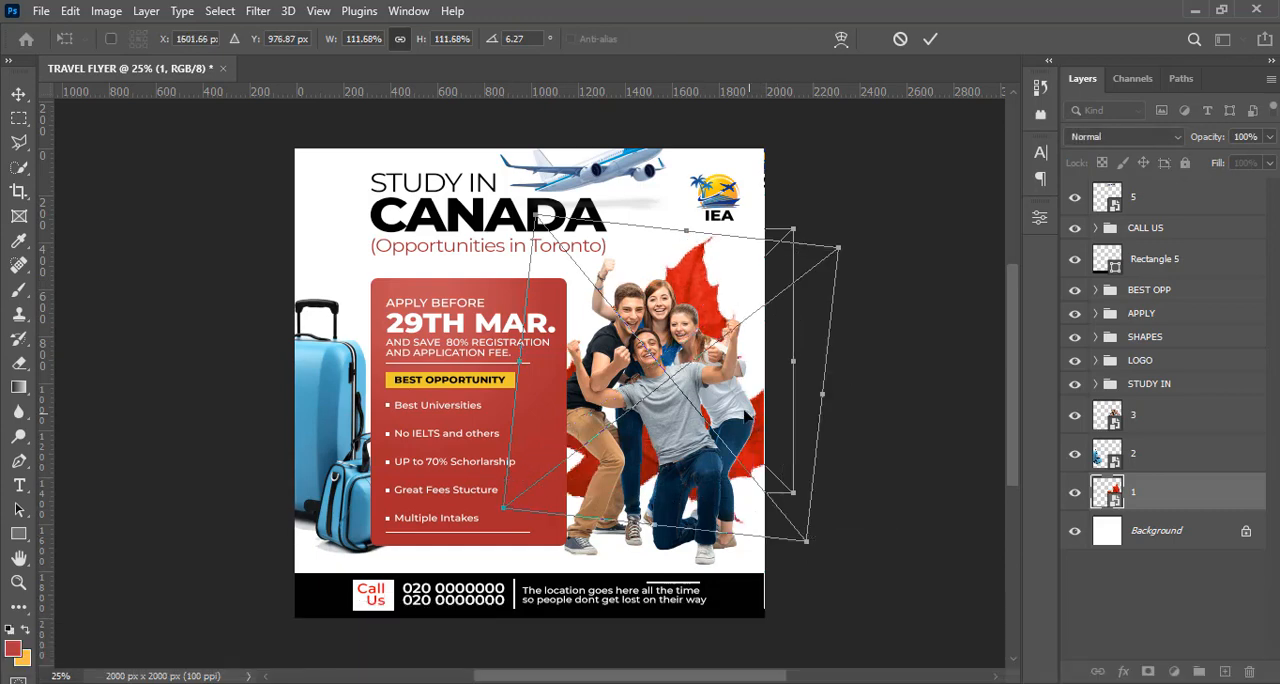
pyautogui.press('Return')
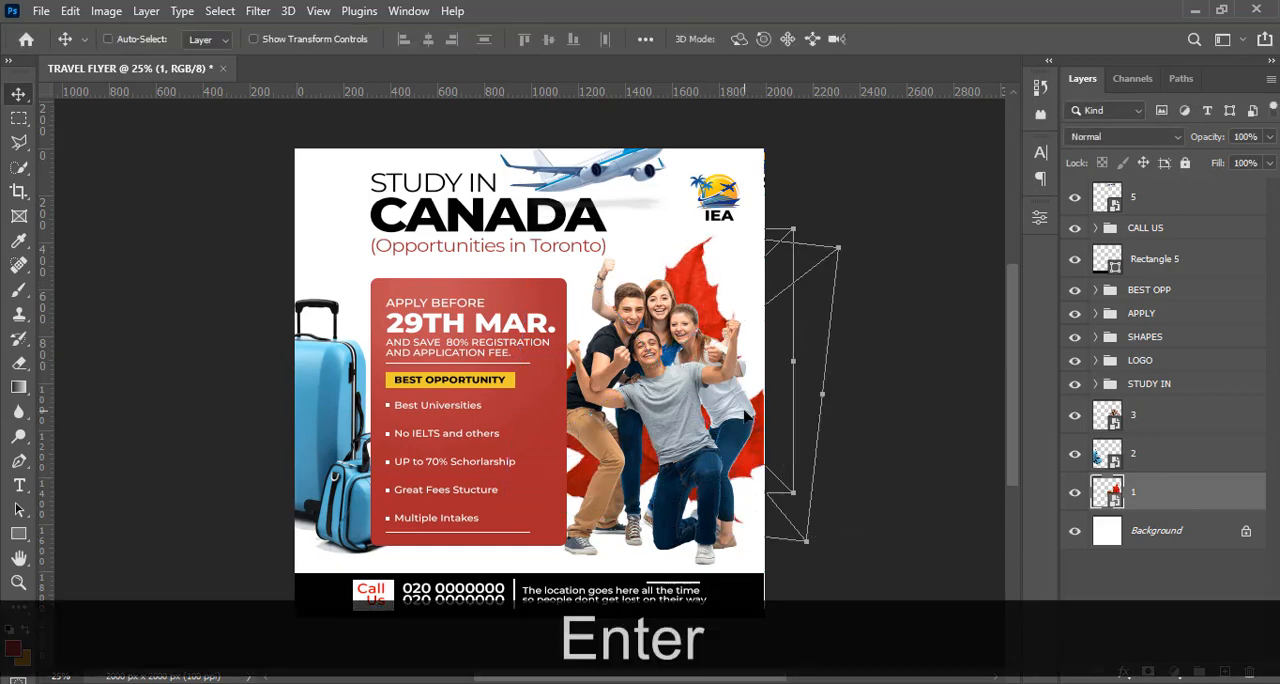
# Set the maple leaf's rotation to about 2° and its scale to about 102%, and move it higher behind the friends
pyautogui.hotkey('ctrl', 't')
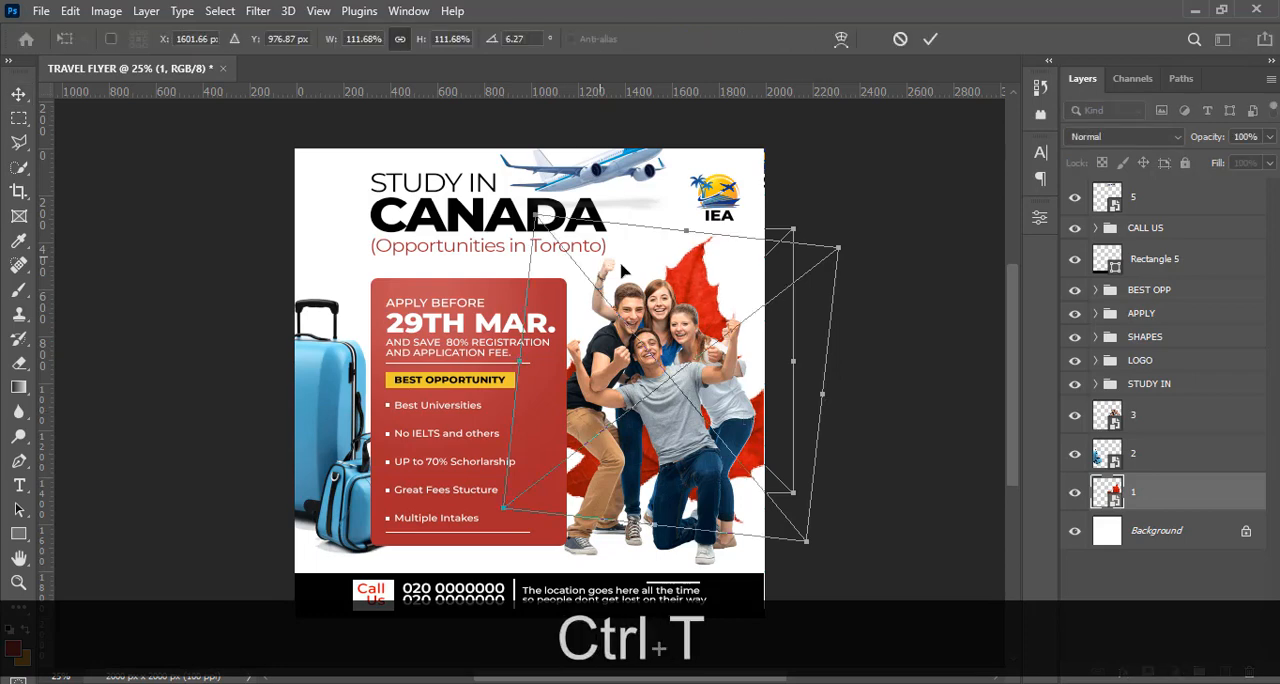
pyautogui.moveTo(886, 262); pyautogui.dragTo(905, 226)
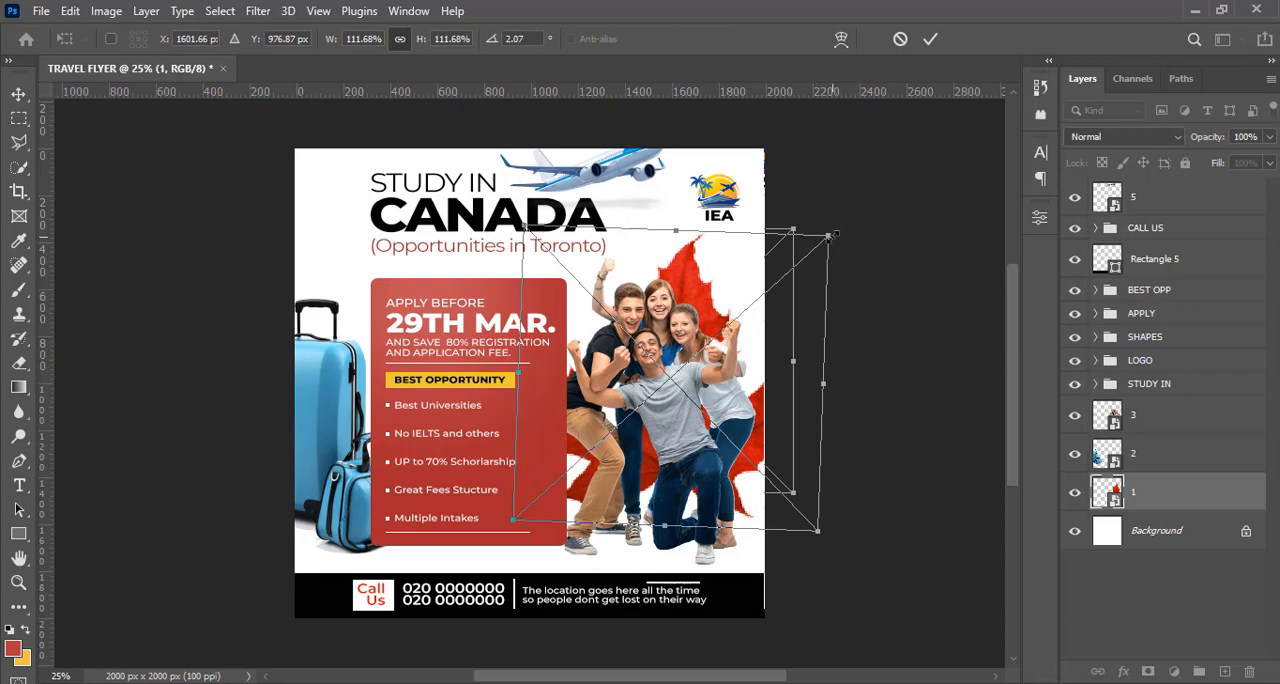
pyautogui.moveTo(828, 237); pyautogui.dragTo(790, 263)
pyautogui.moveTo(686, 360); pyautogui.dragTo(688, 316)
pyautogui.press('Return')
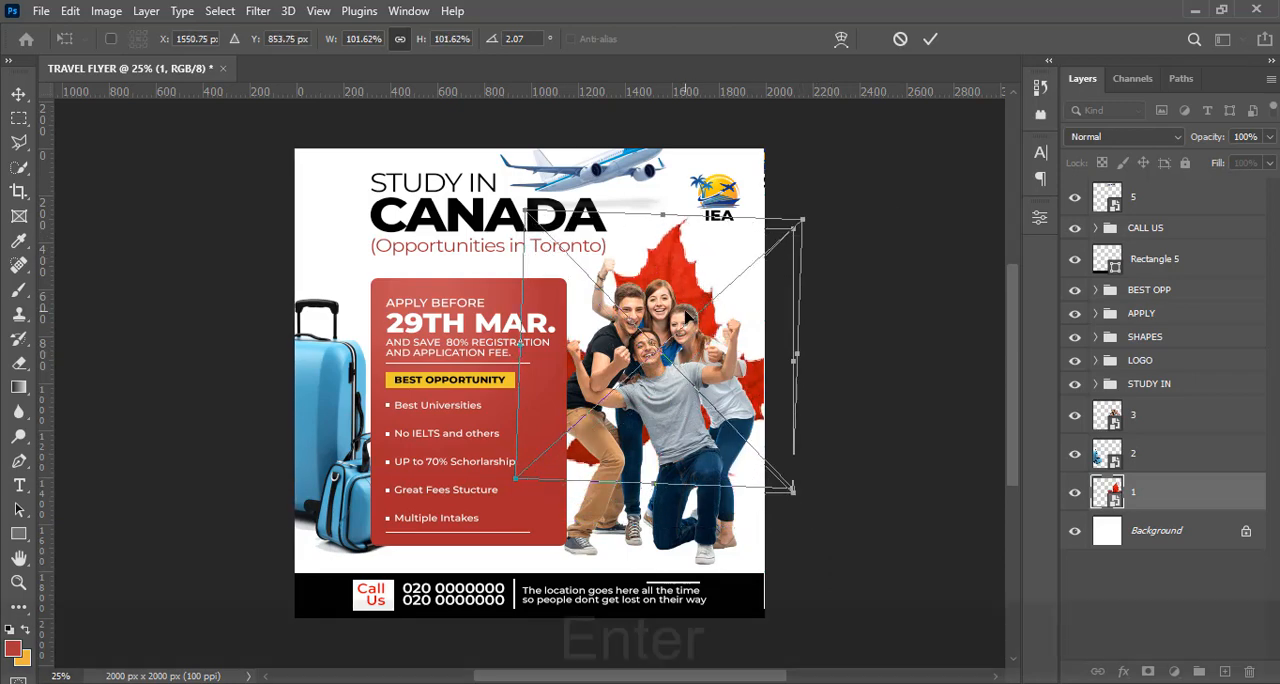
# Stamp all visible layers into a new merged layer above layer 5 and set its blend mode to Soft Light
pyautogui.hotkey('ctrl', '-')
pyautogui.hotkey('ctrl', '=')
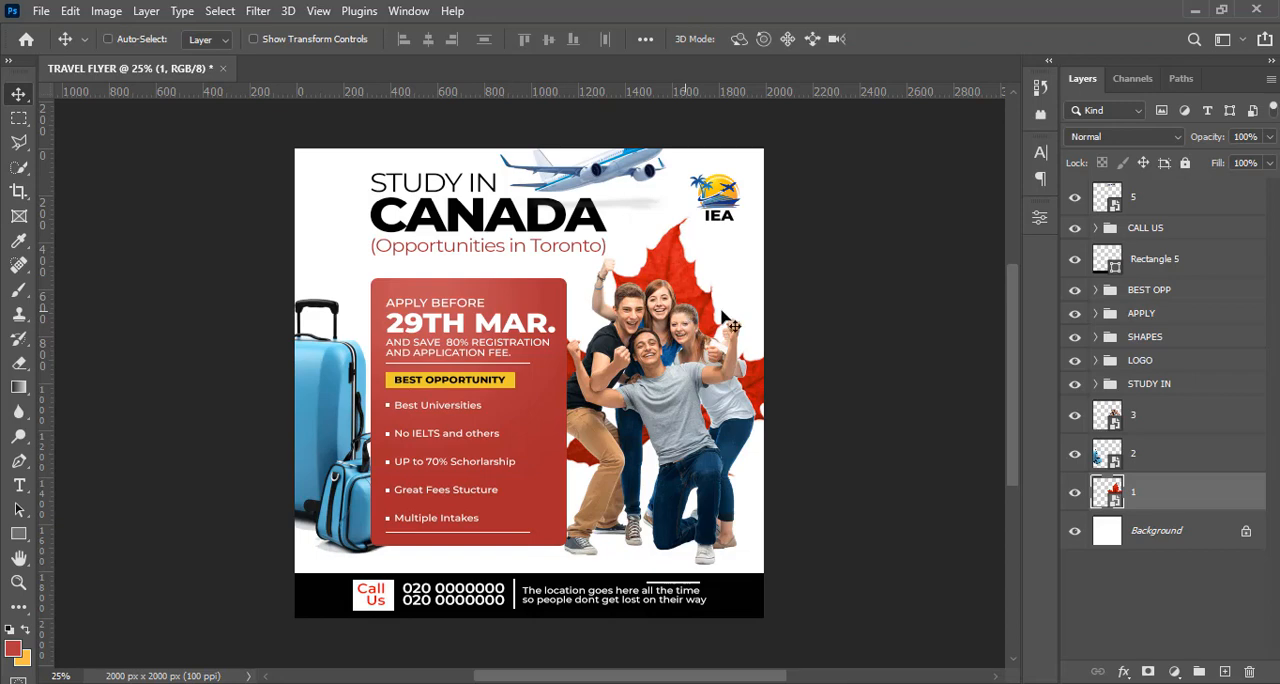
pyautogui.click(1155, 204)
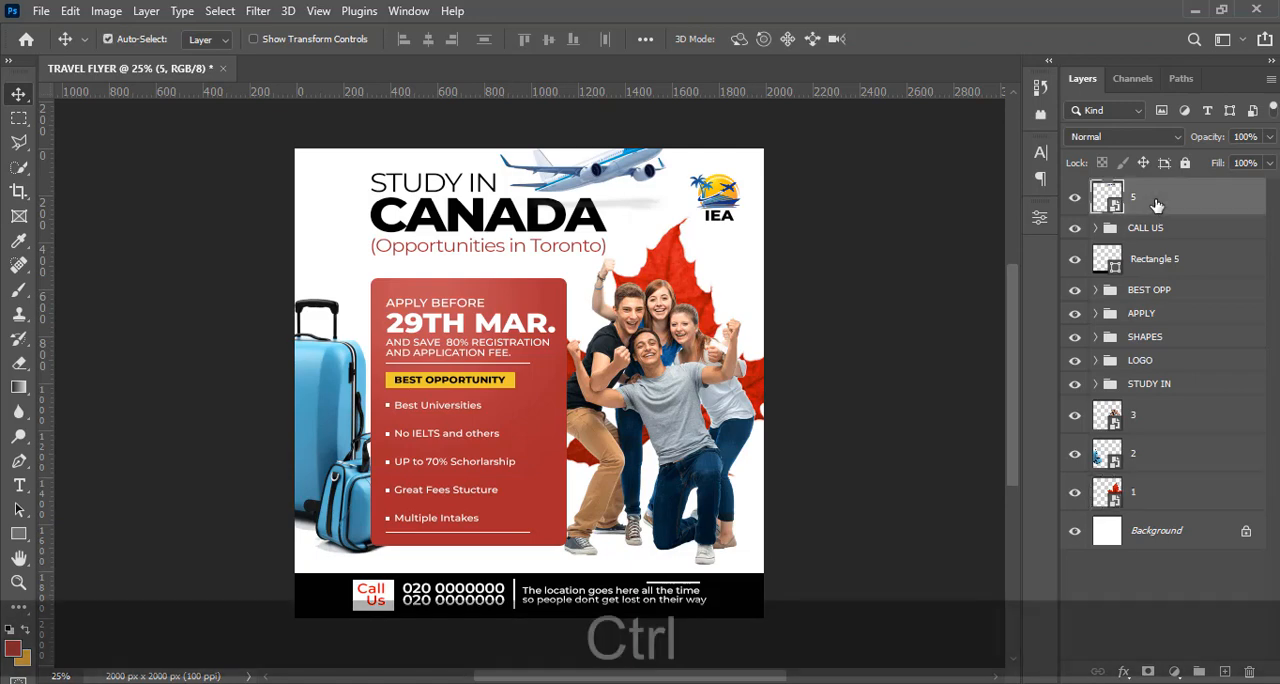
pyautogui.hotkey('ctrl', 'shift', 'alt', 'e')
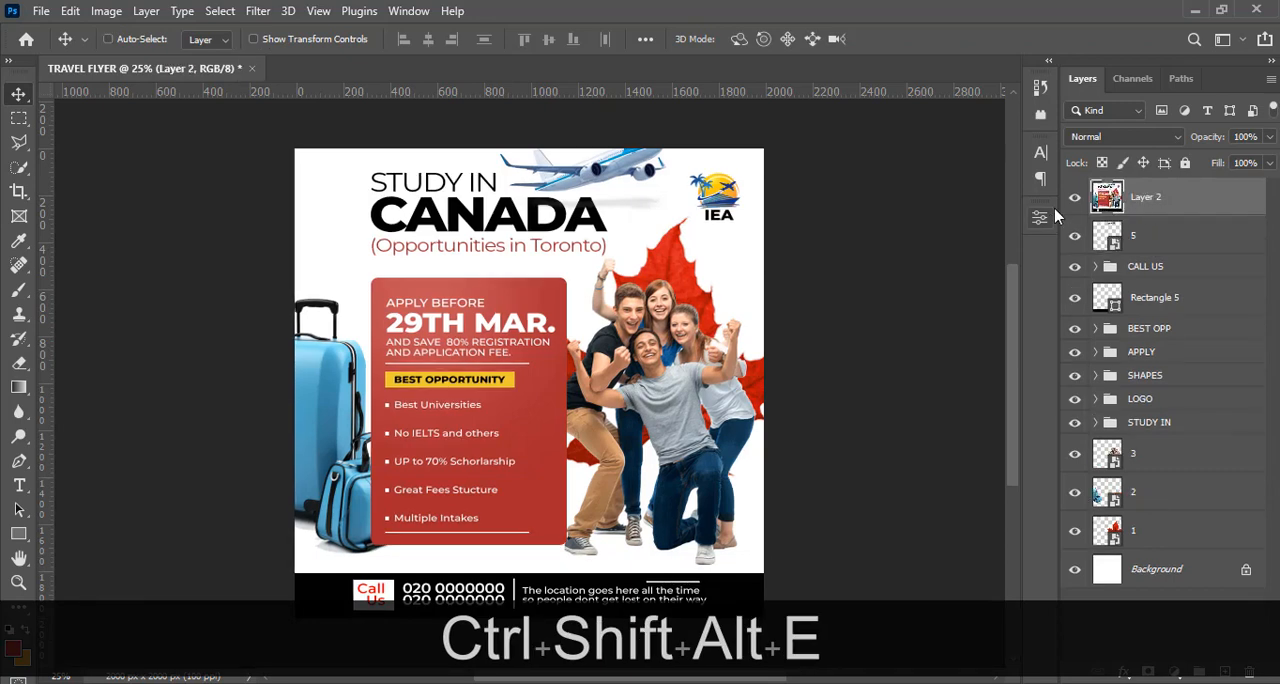
pyautogui.click(1093, 137)
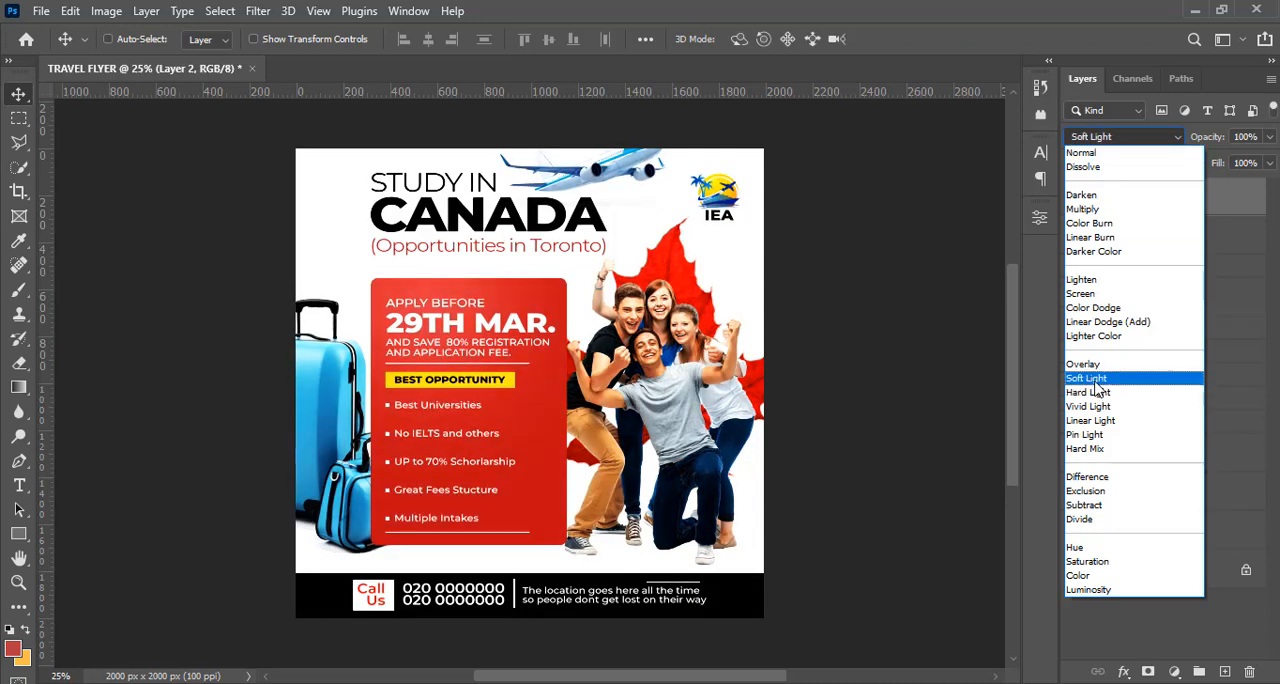
pyautogui.click(1100, 380)
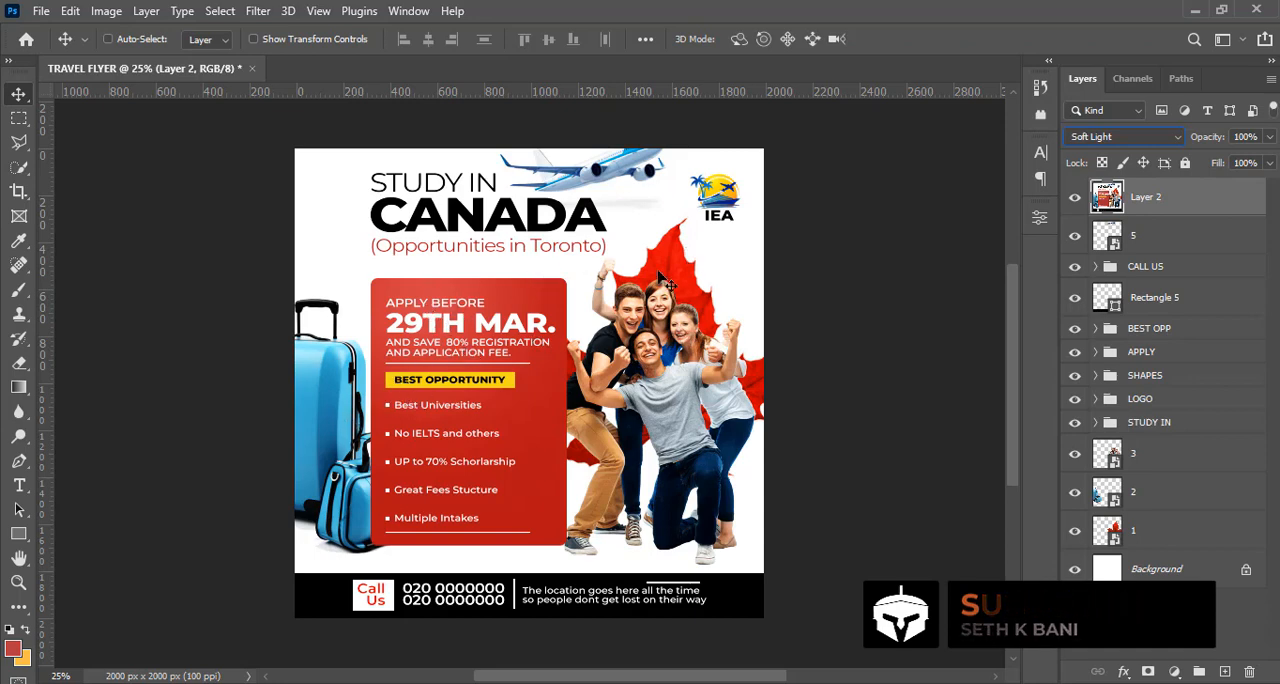
# Compare the flyer with and without the Soft Light merged layer by toggling that layer's visibility
pyautogui.click(1075, 200)
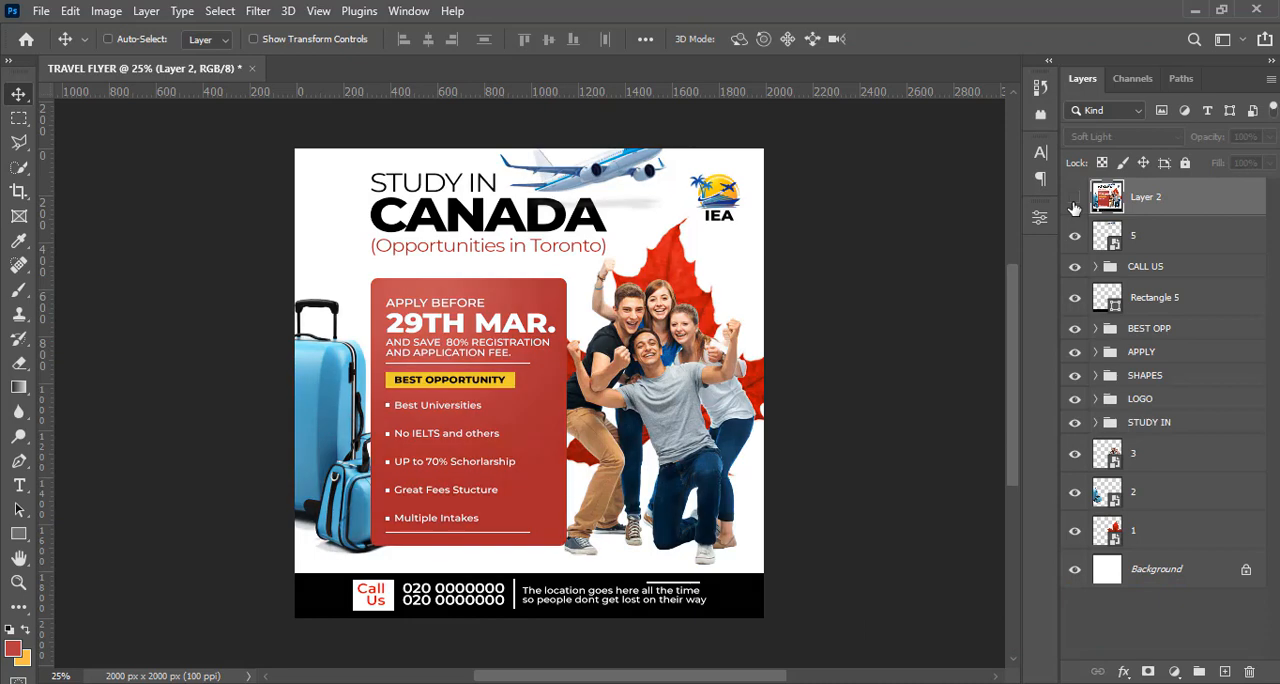
pyautogui.click(1075, 200)
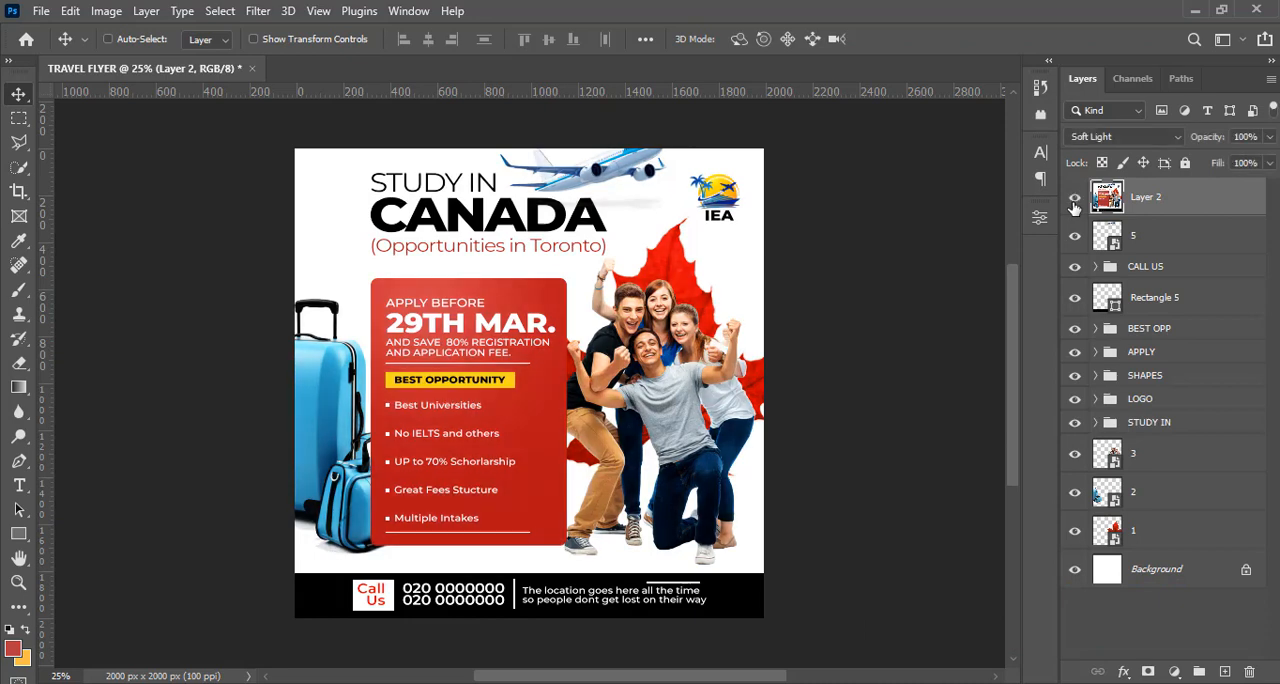
pyautogui.click(1075, 200)
pyautogui.click(1075, 200)
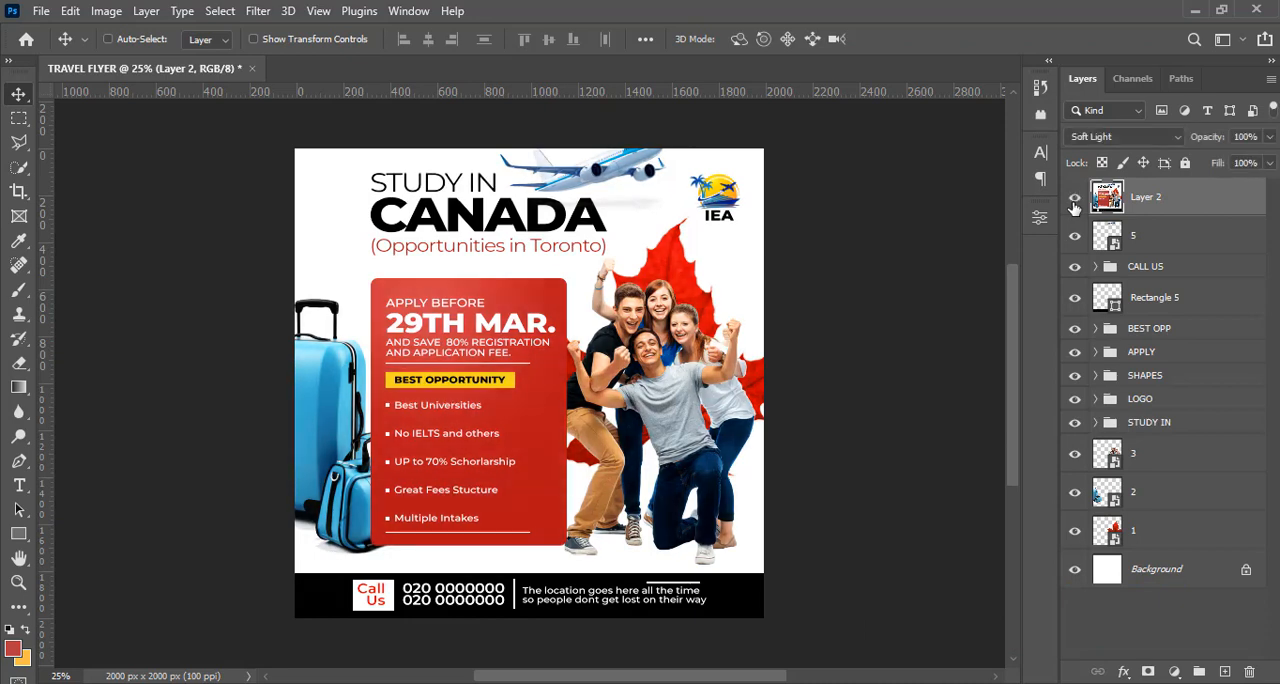